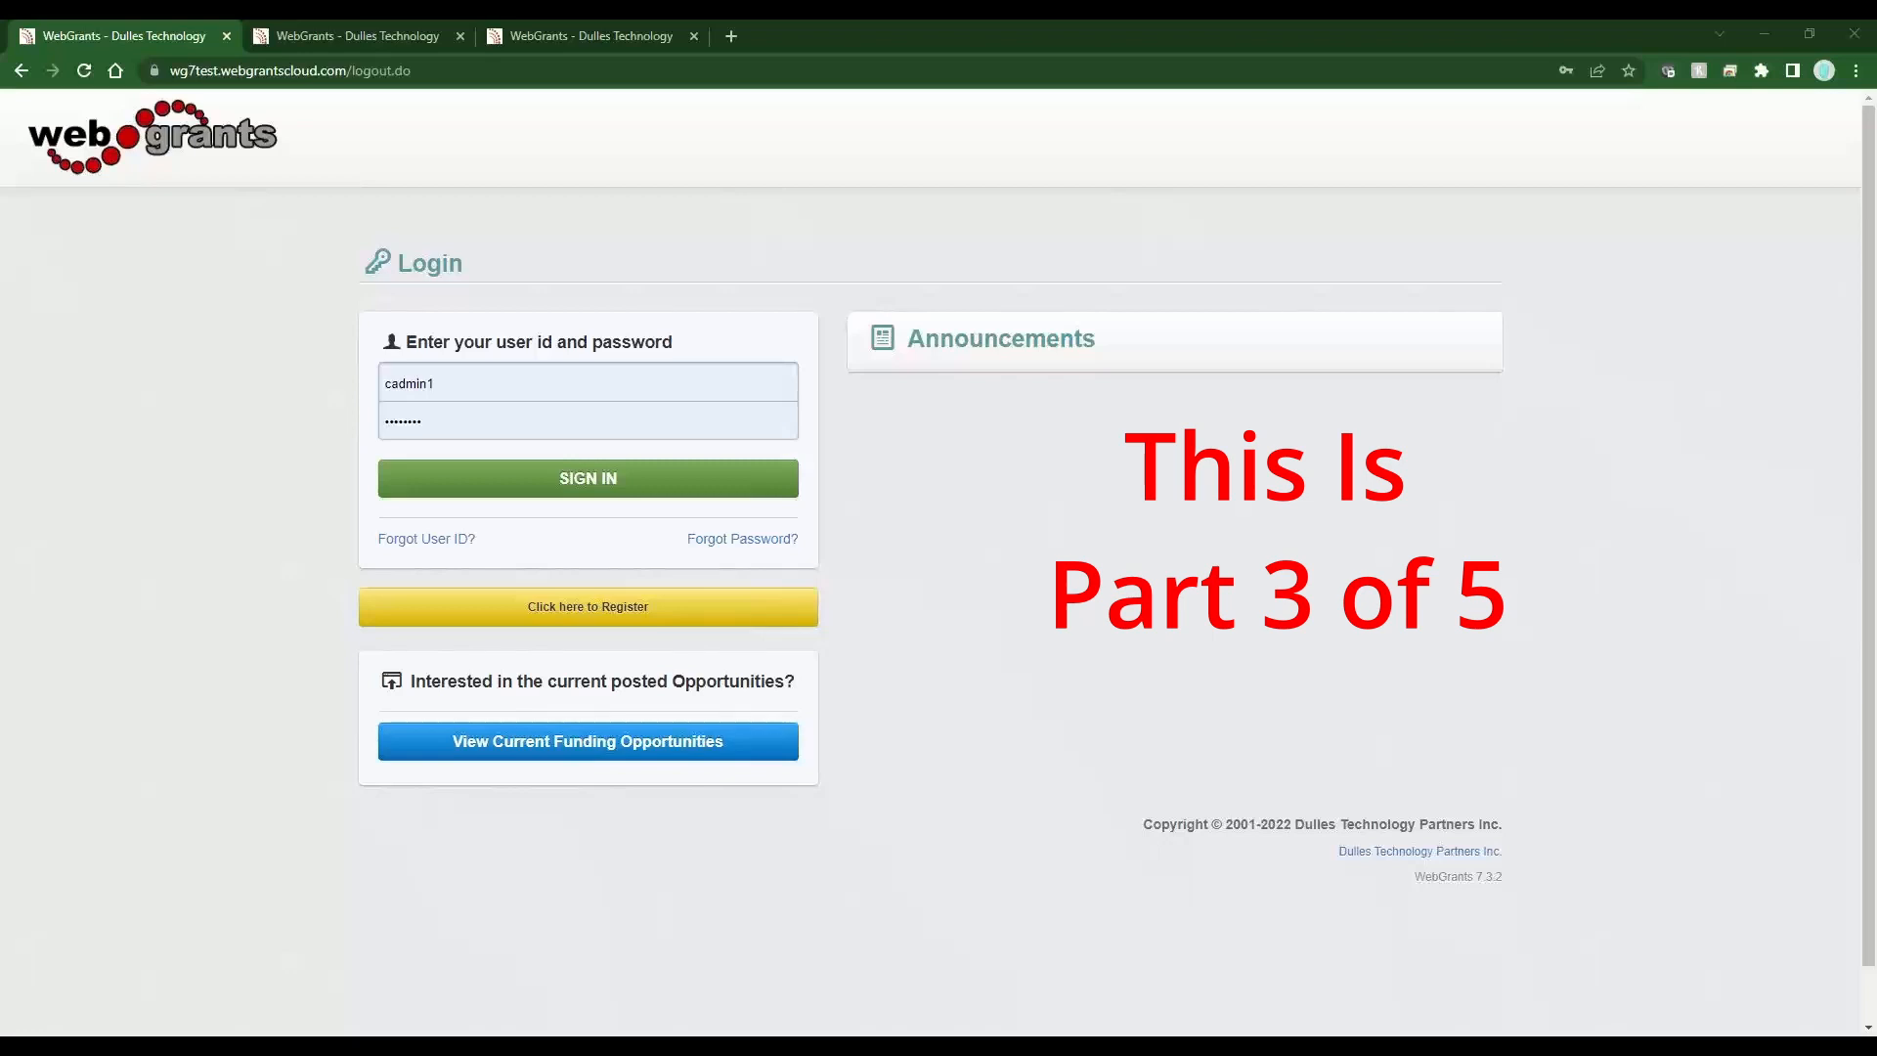
# Sign in as the client administrator and switch to the tab holding the Form Creator.
pyautogui.click(675, 479)
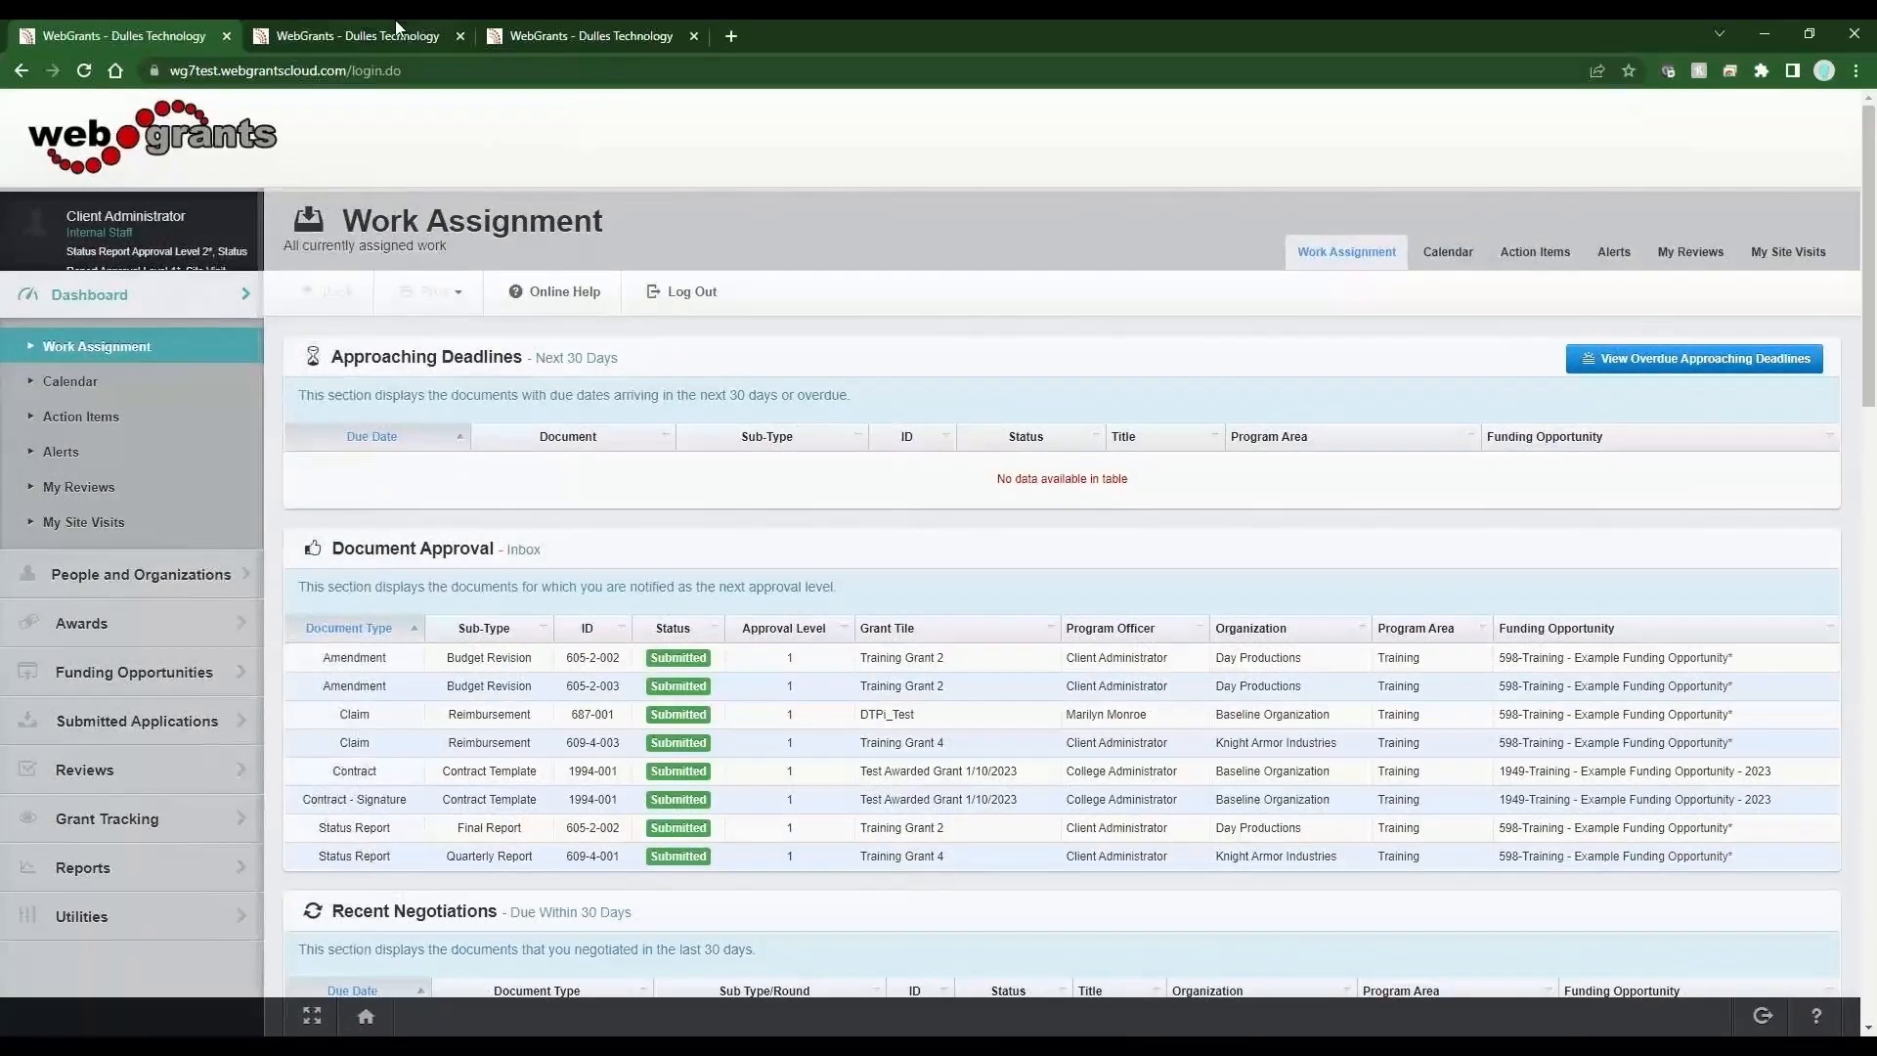
pyautogui.click(388, 36)
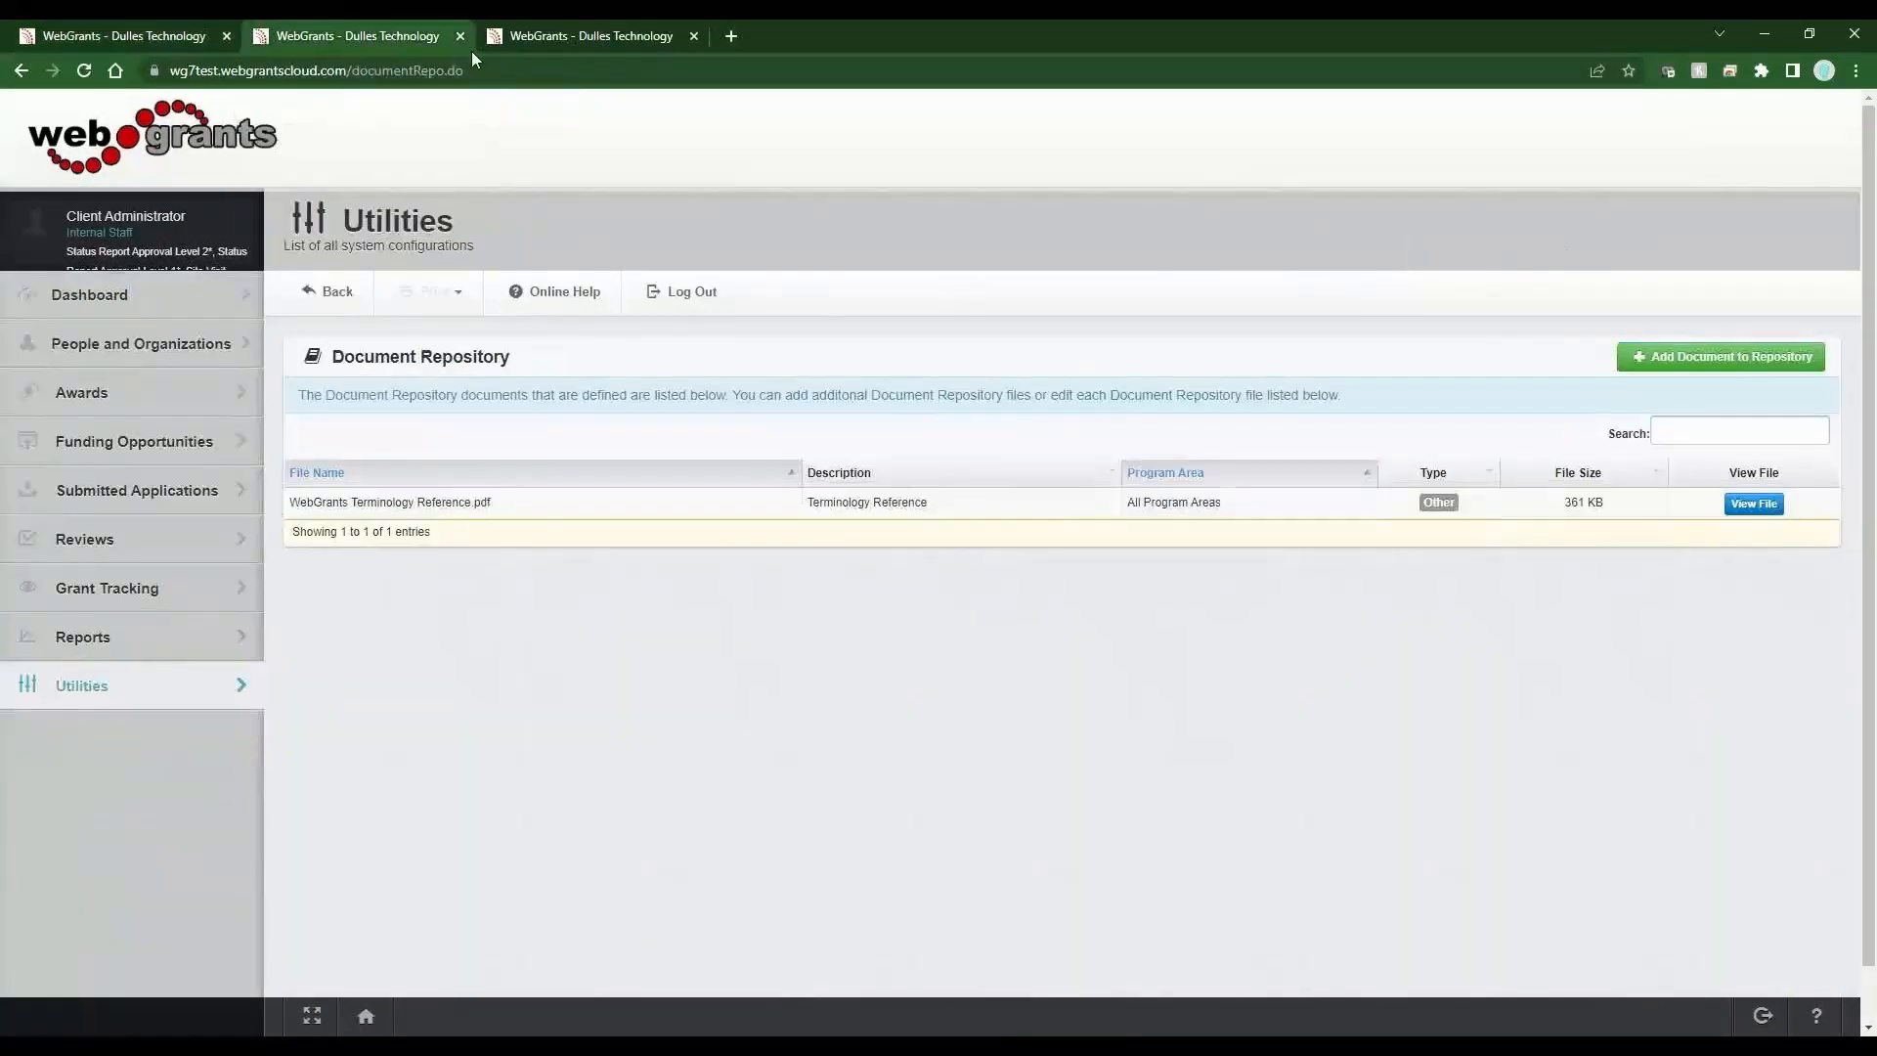
pyautogui.click(549, 39)
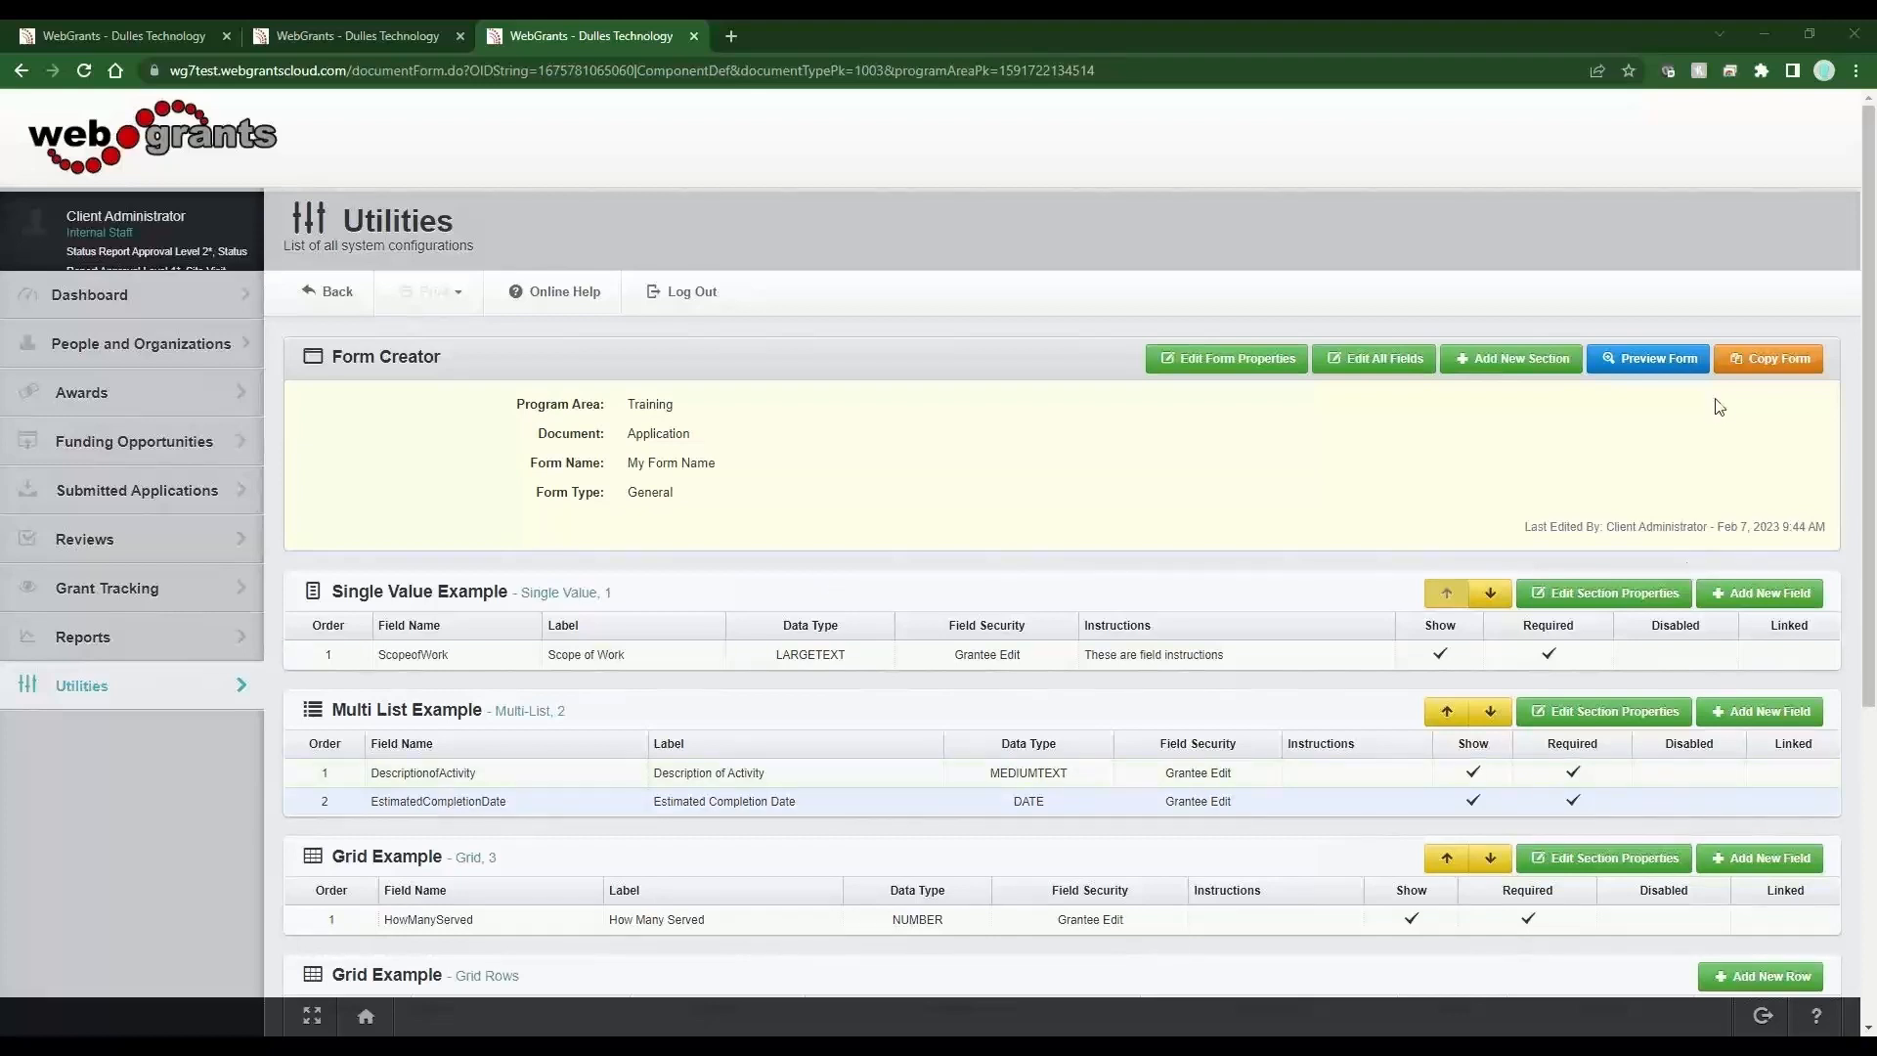
# Preview the My Form Name application form, scroll through its sections, and return to the Form Creator.
pyautogui.click(1652, 359)
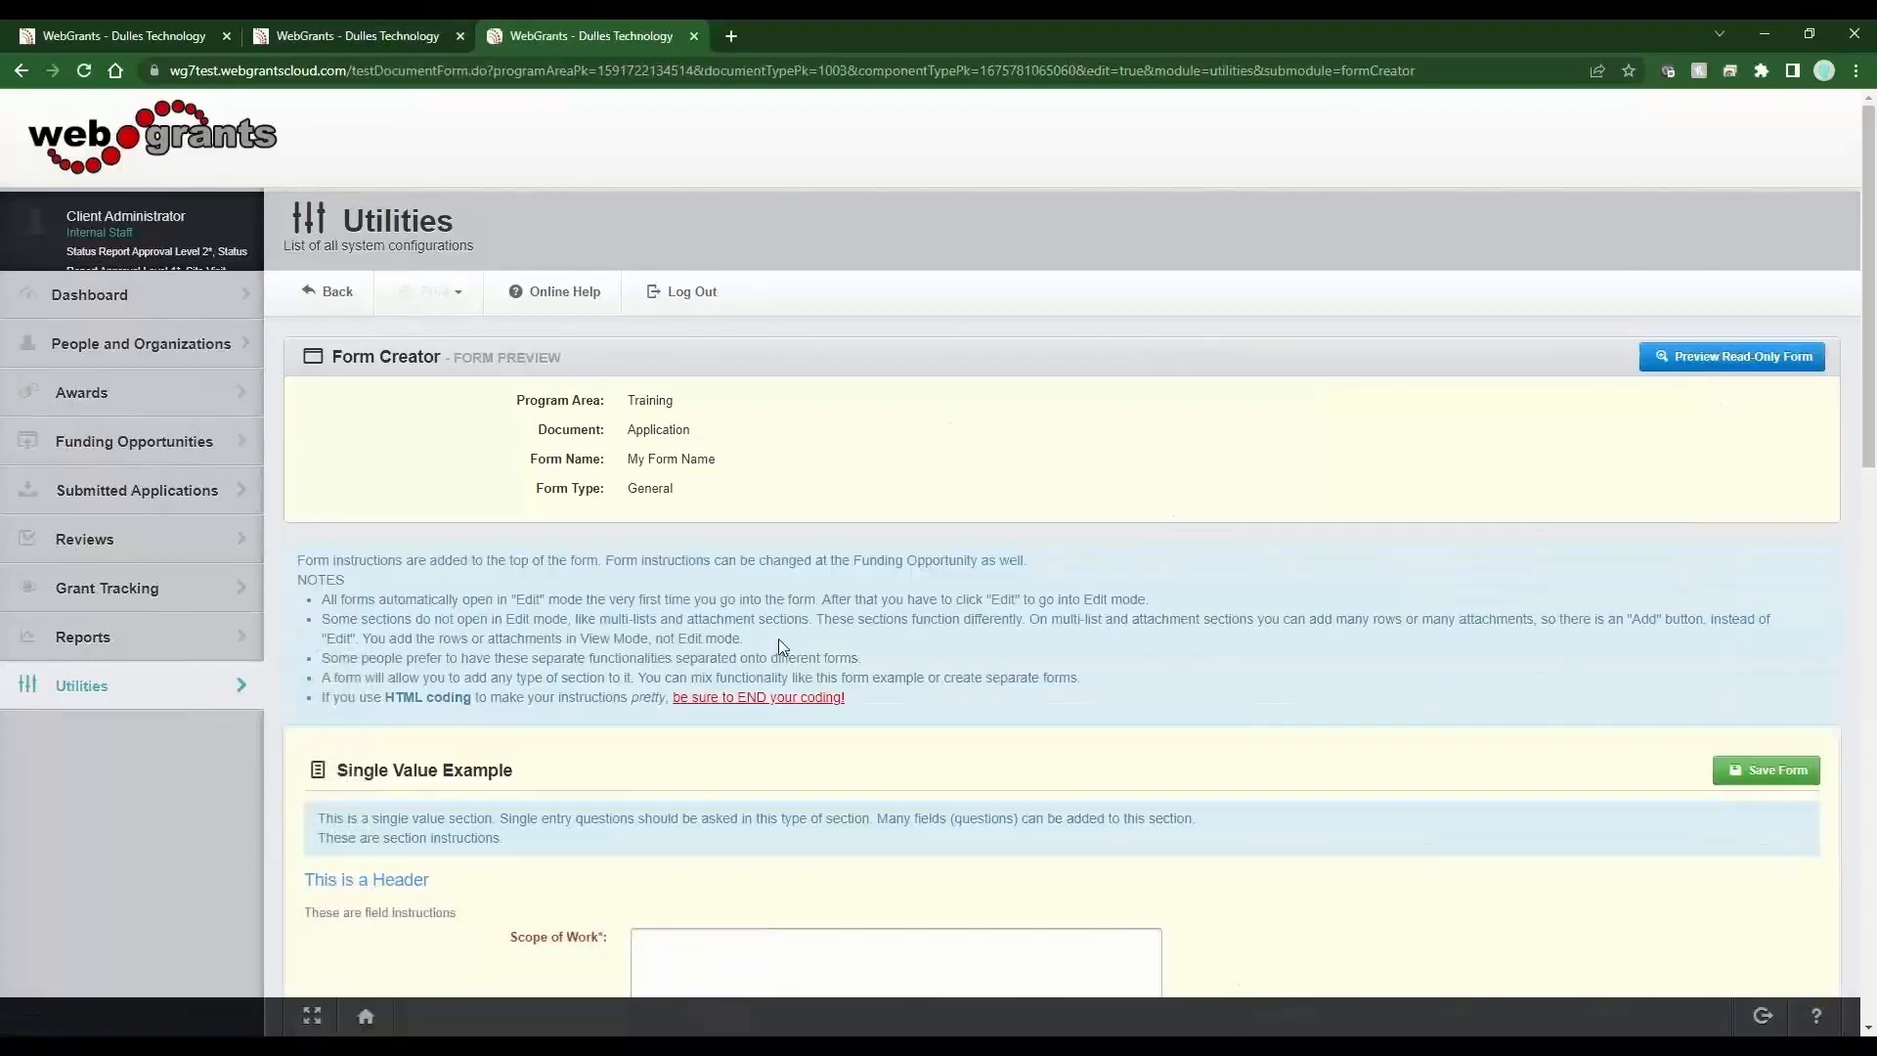
pyautogui.scroll(-5, 779, 643)
pyautogui.scroll(-5, 797, 679)
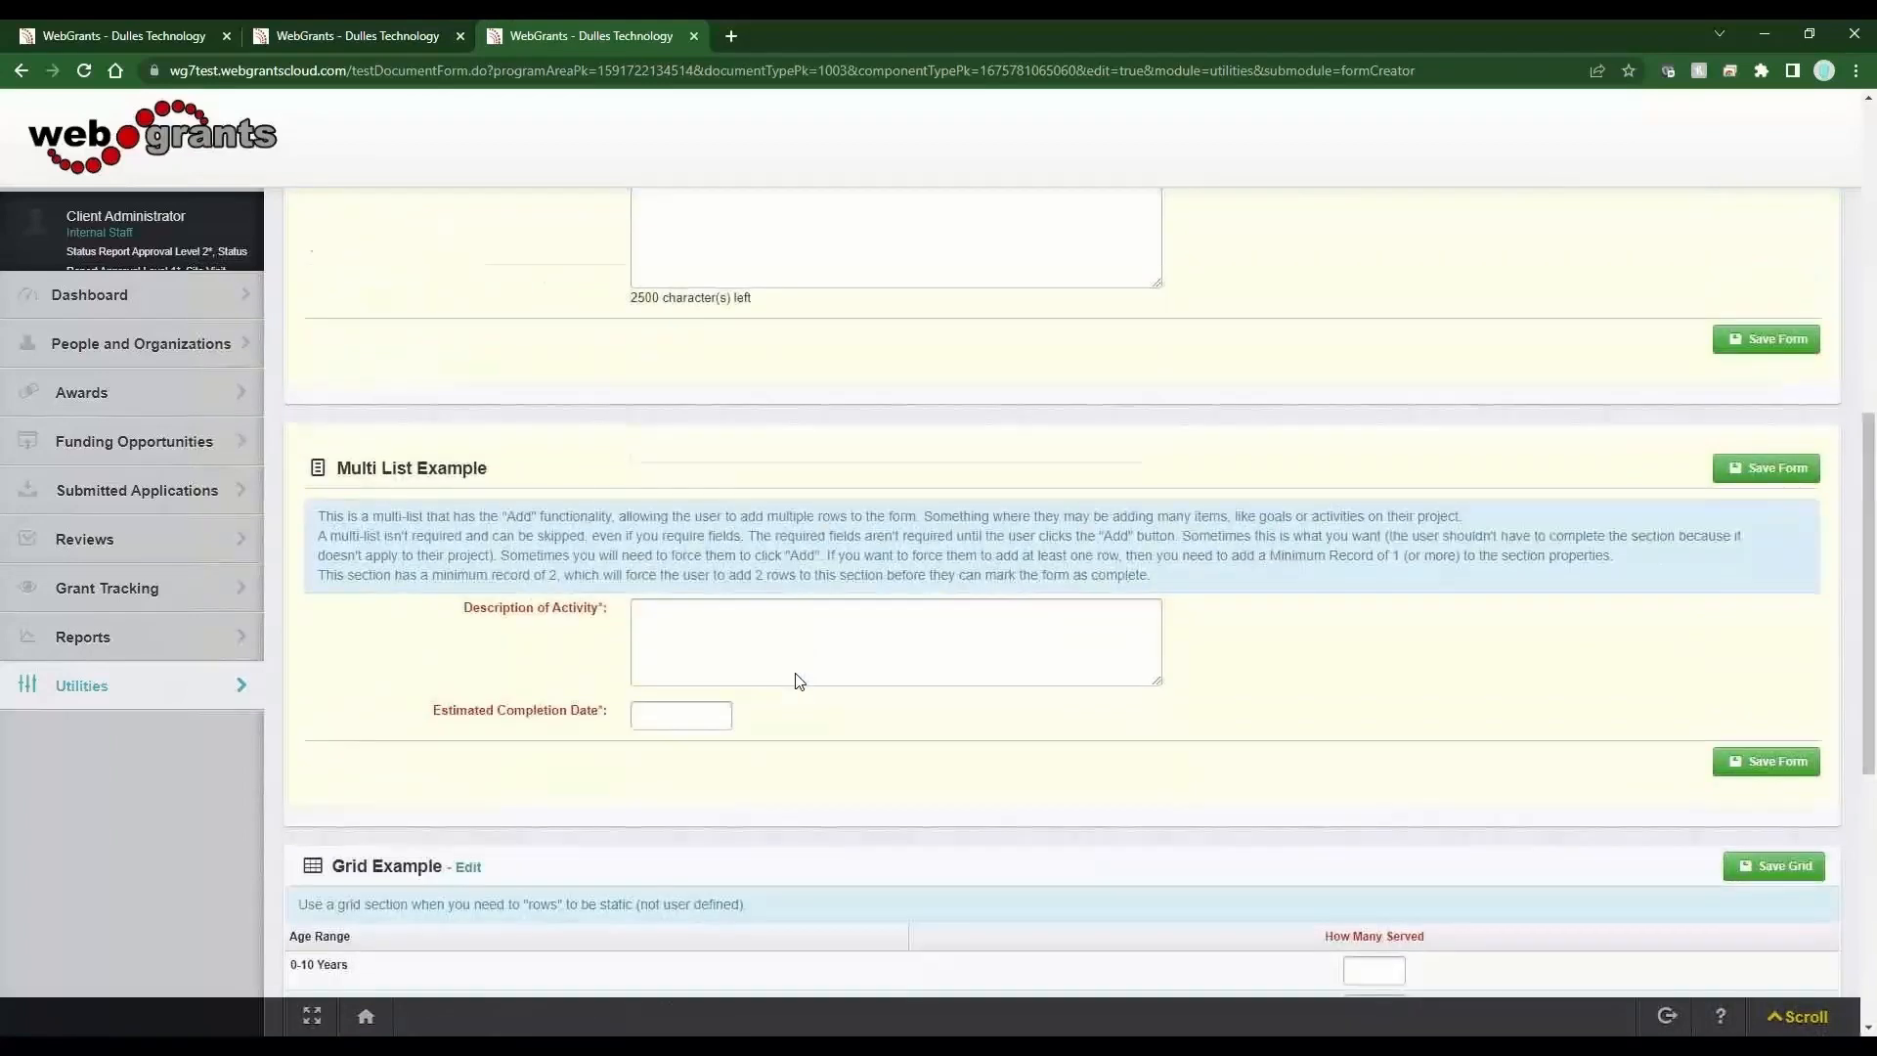
pyautogui.scroll(10, 797, 679)
pyautogui.moveTo(919, 714); pyautogui.dragTo(298, 557)
pyautogui.click(447, 714)
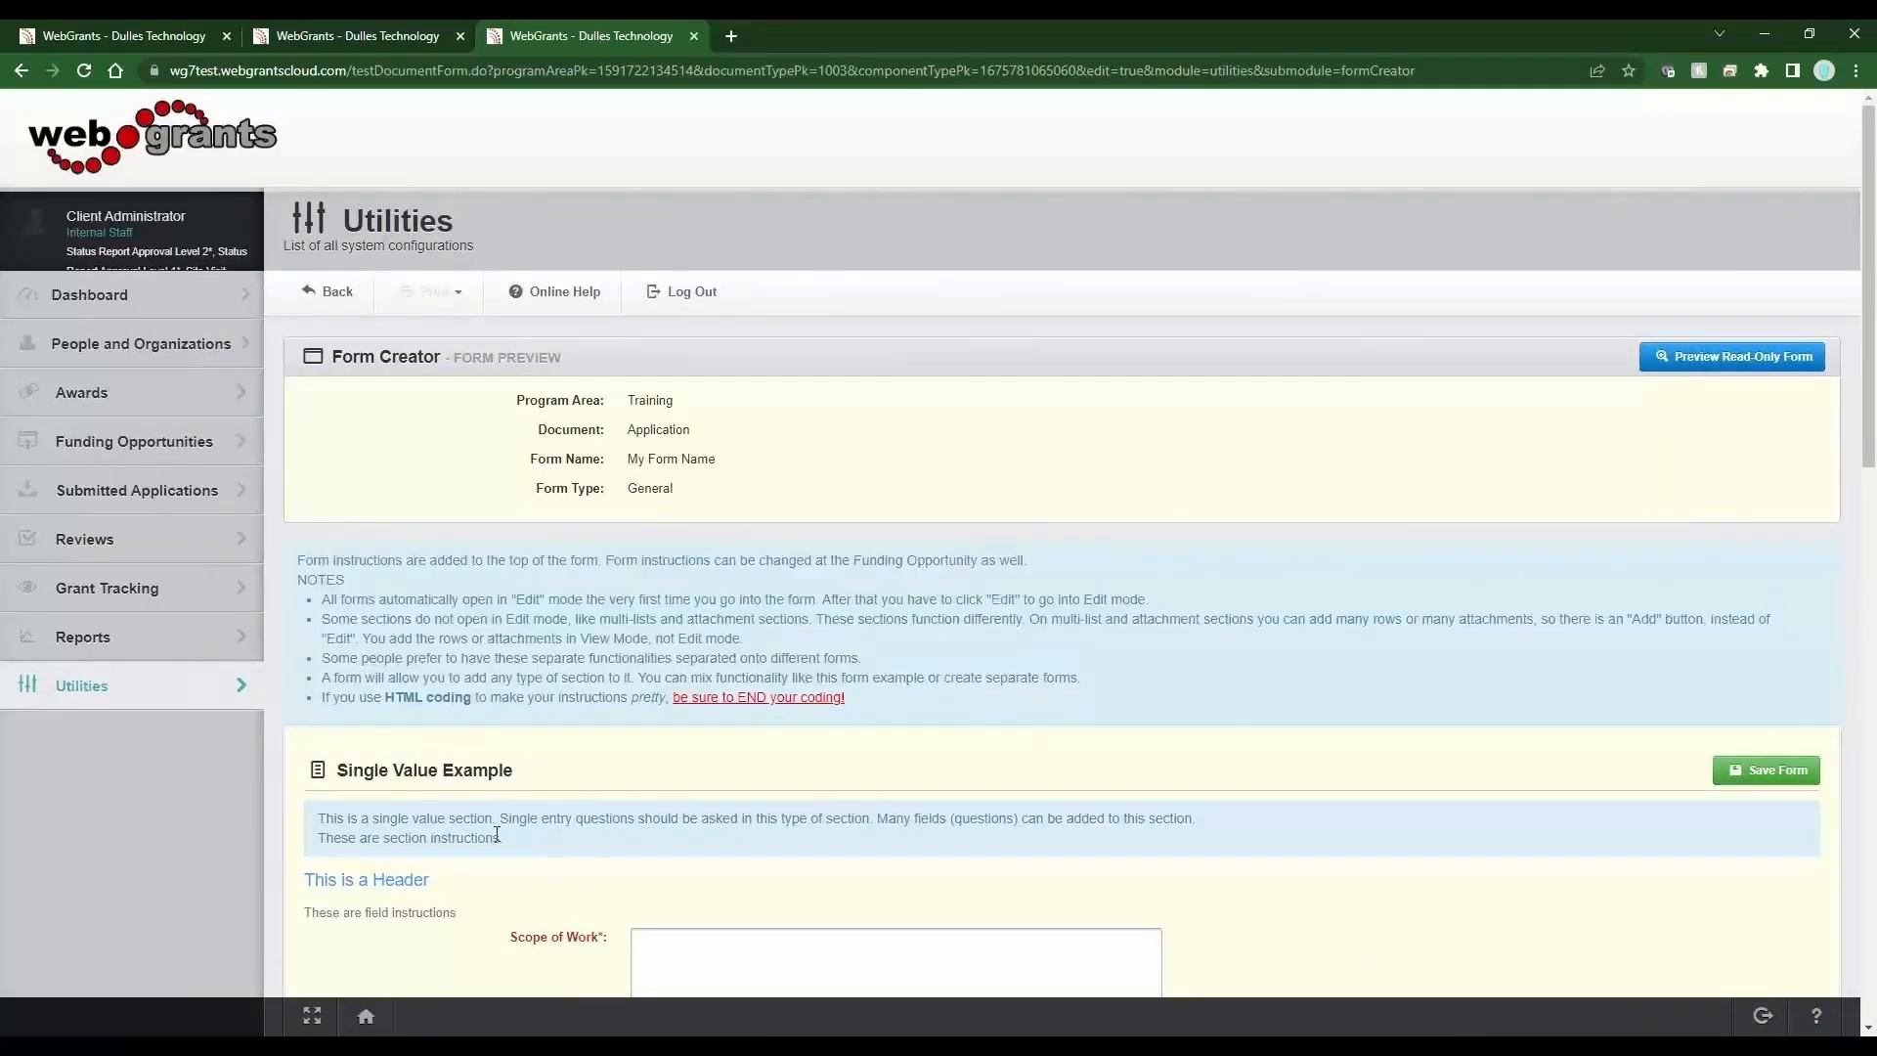
pyautogui.click(354, 285)
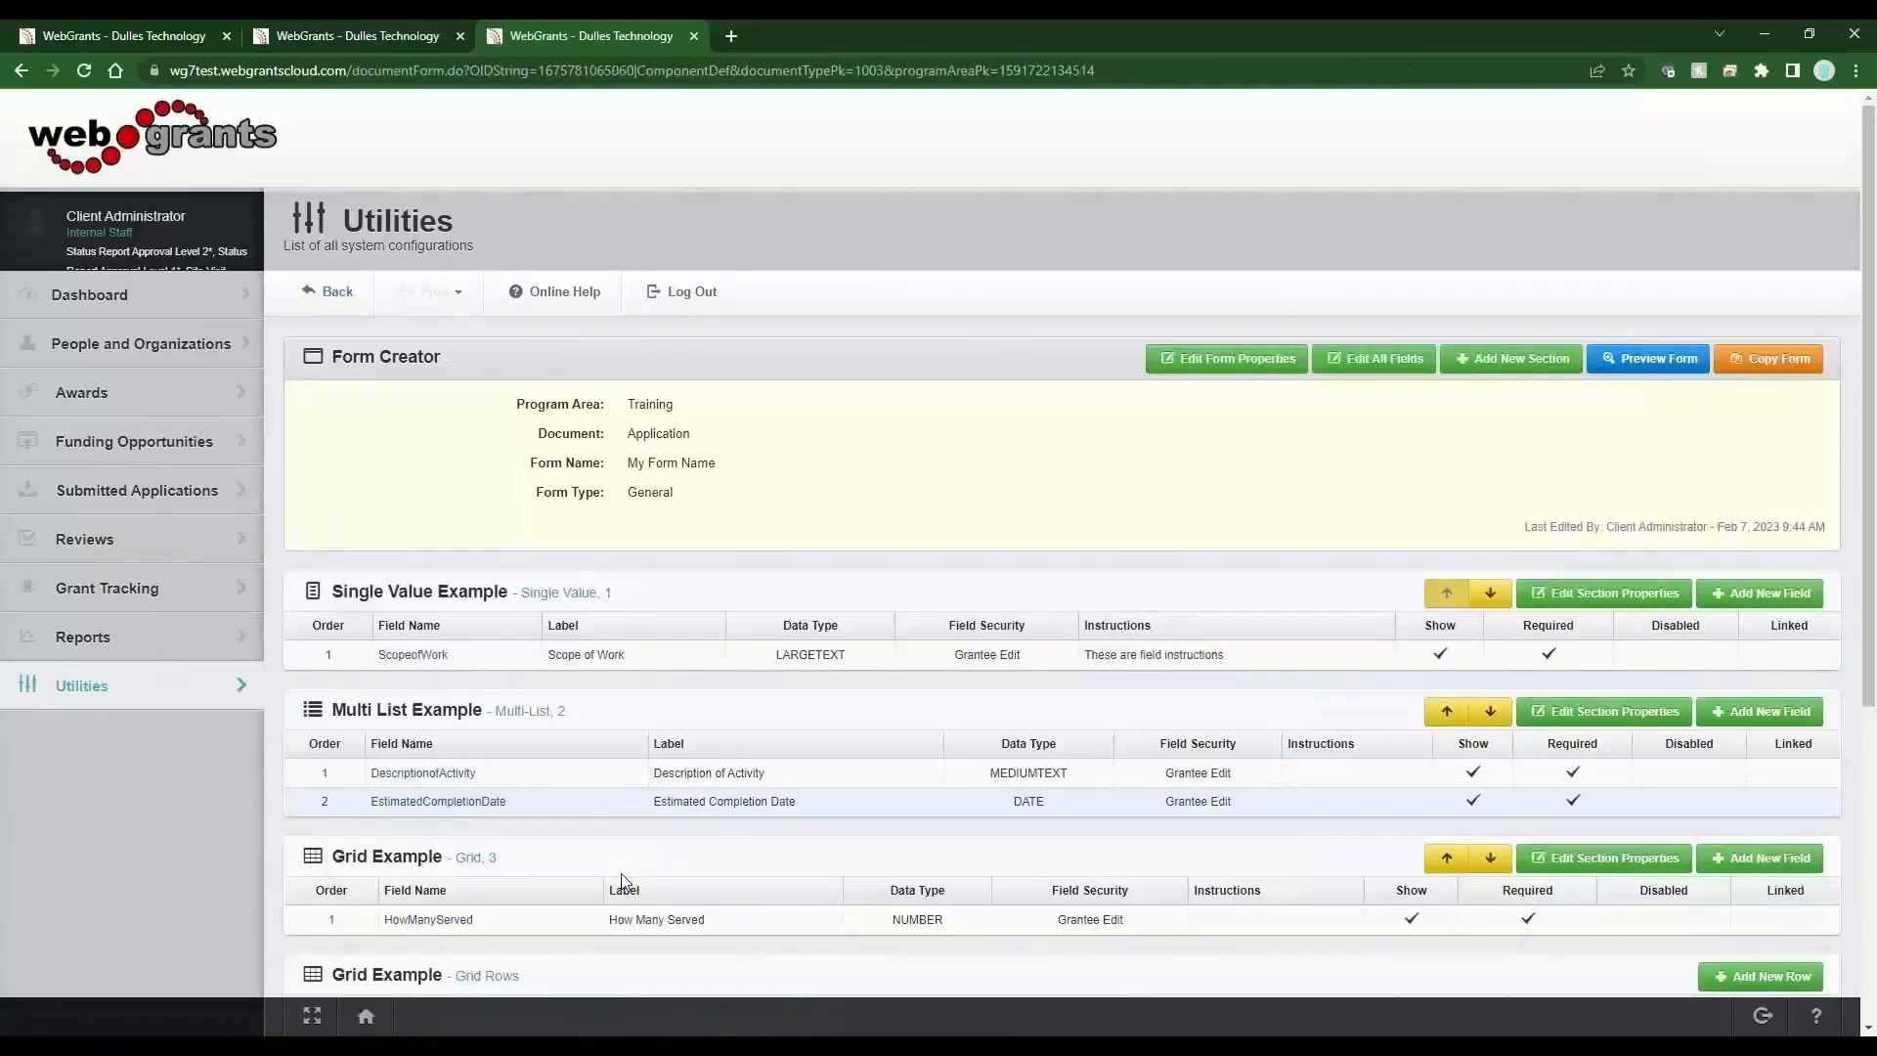
pyautogui.moveTo(396, 591); pyautogui.dragTo(503, 590)
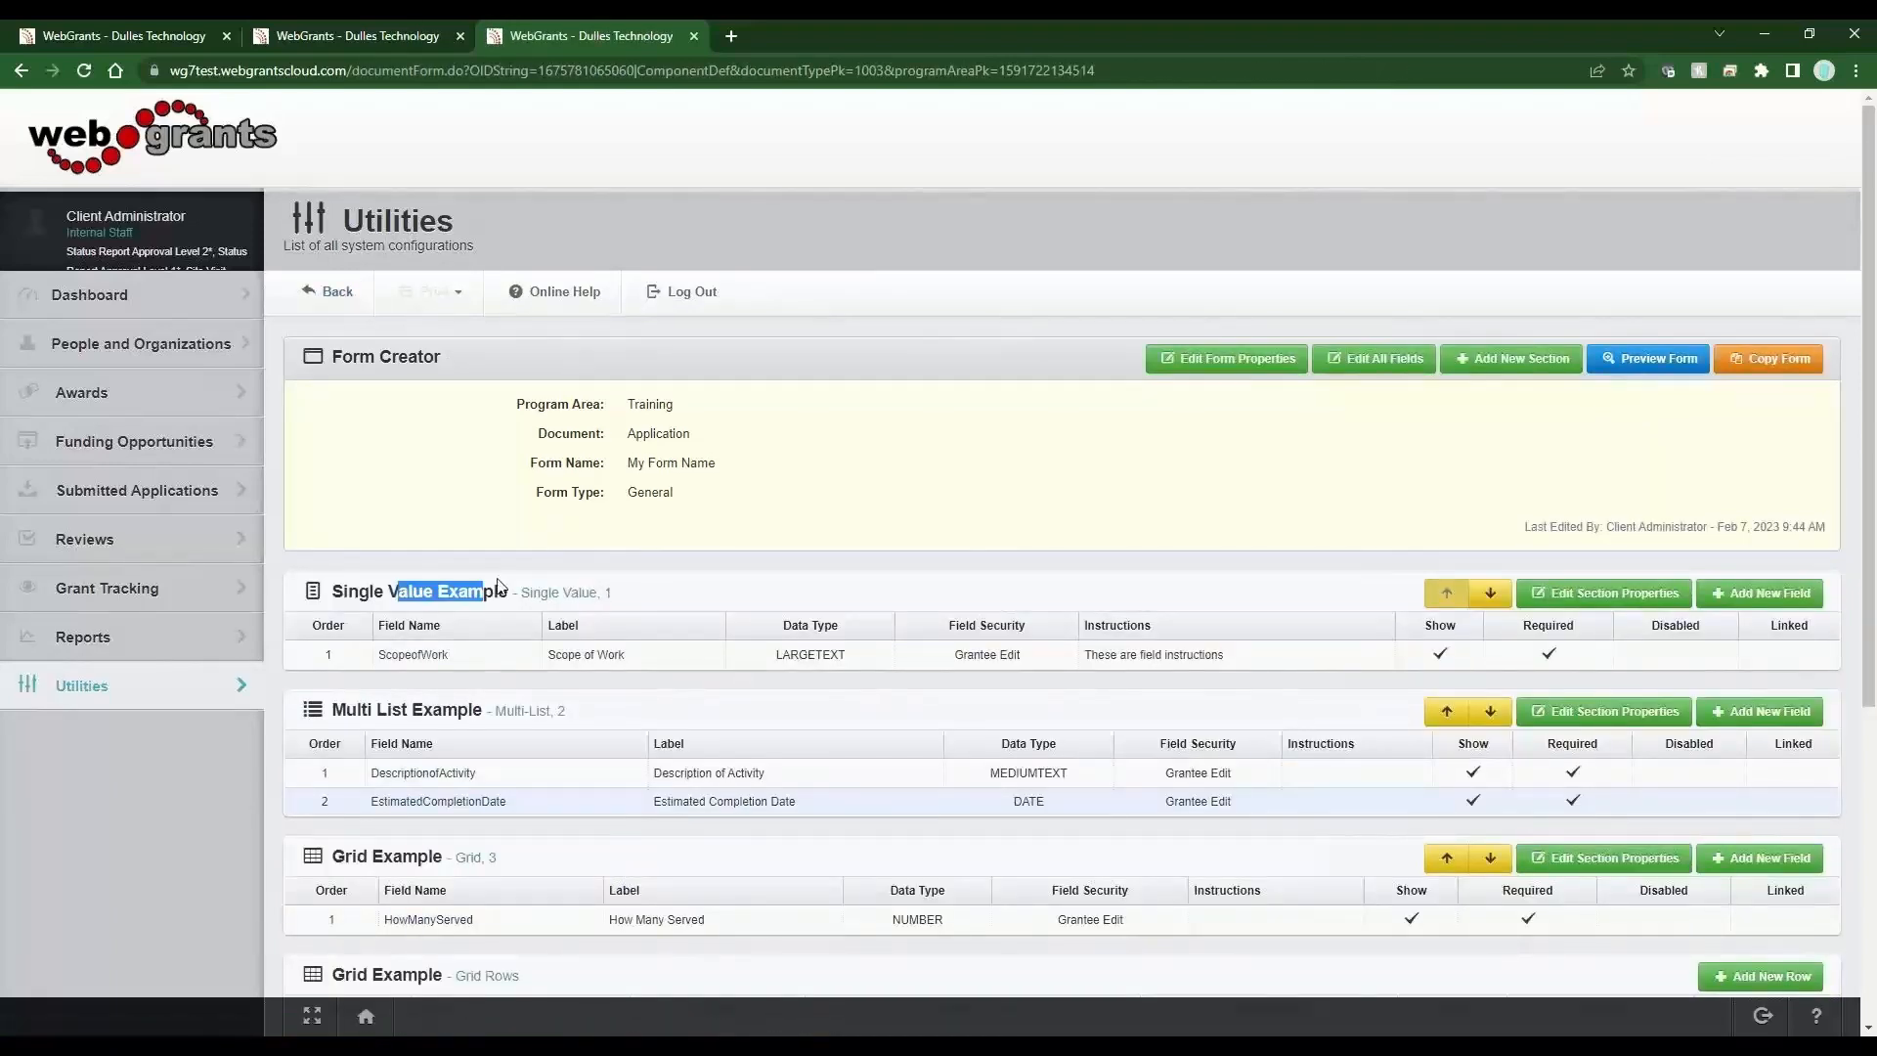
pyautogui.click(684, 608)
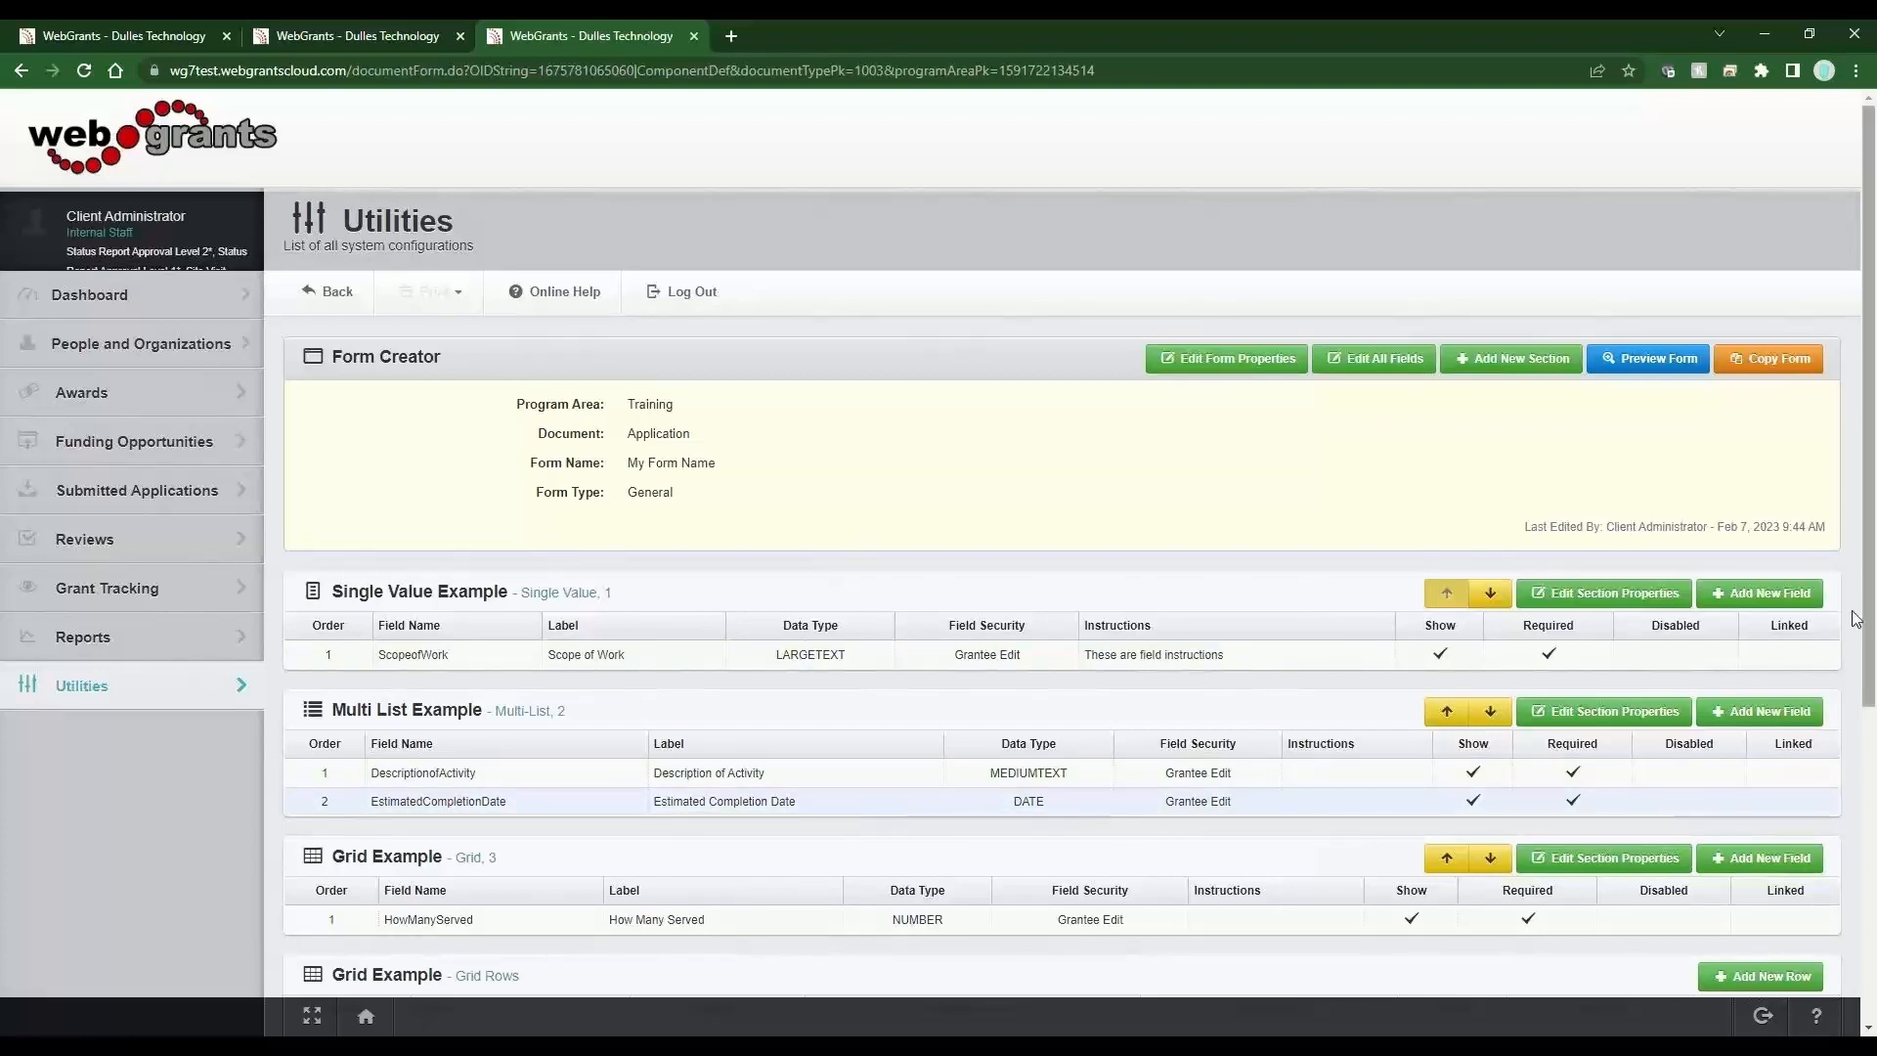
# Add a new field to the Single Value Example section with the label Favorite Color.
pyautogui.click(1749, 600)
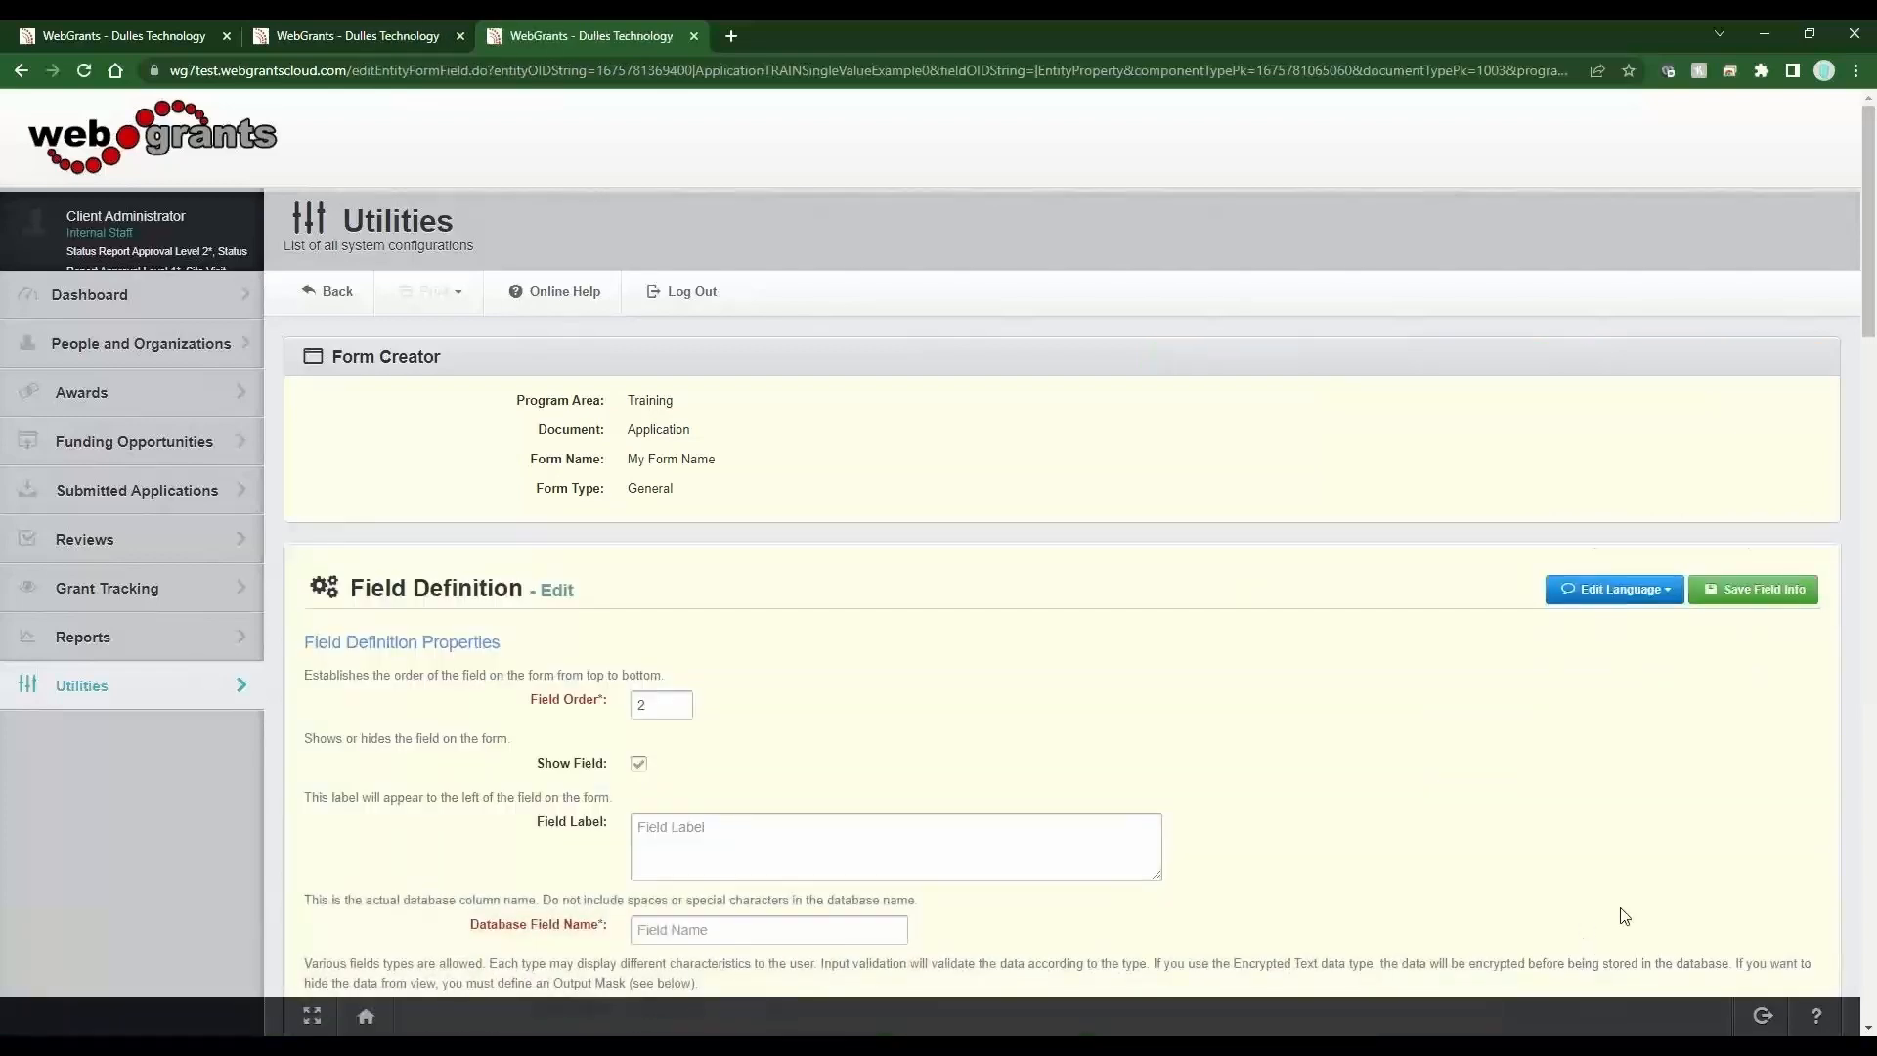
pyautogui.click(756, 854)
pyautogui.write('Fav')
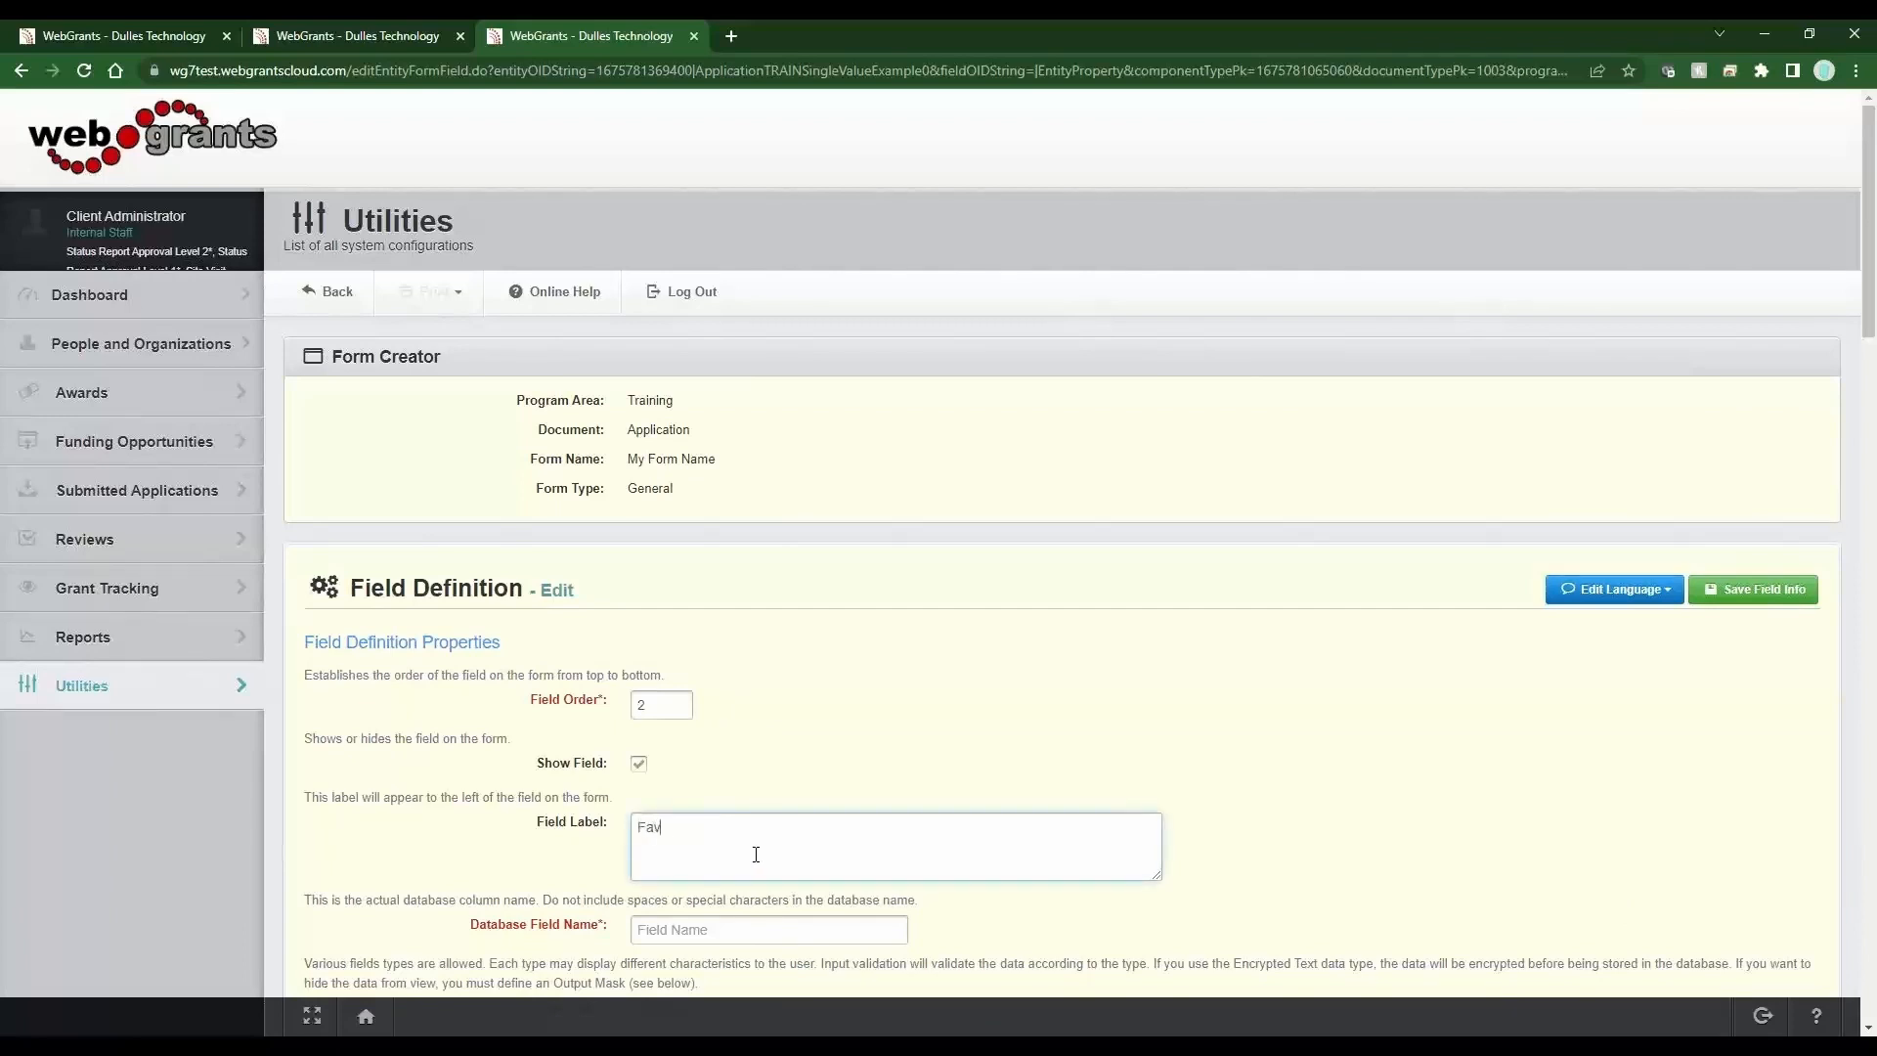
pyautogui.write('orite Color')
pyautogui.press('Tab')
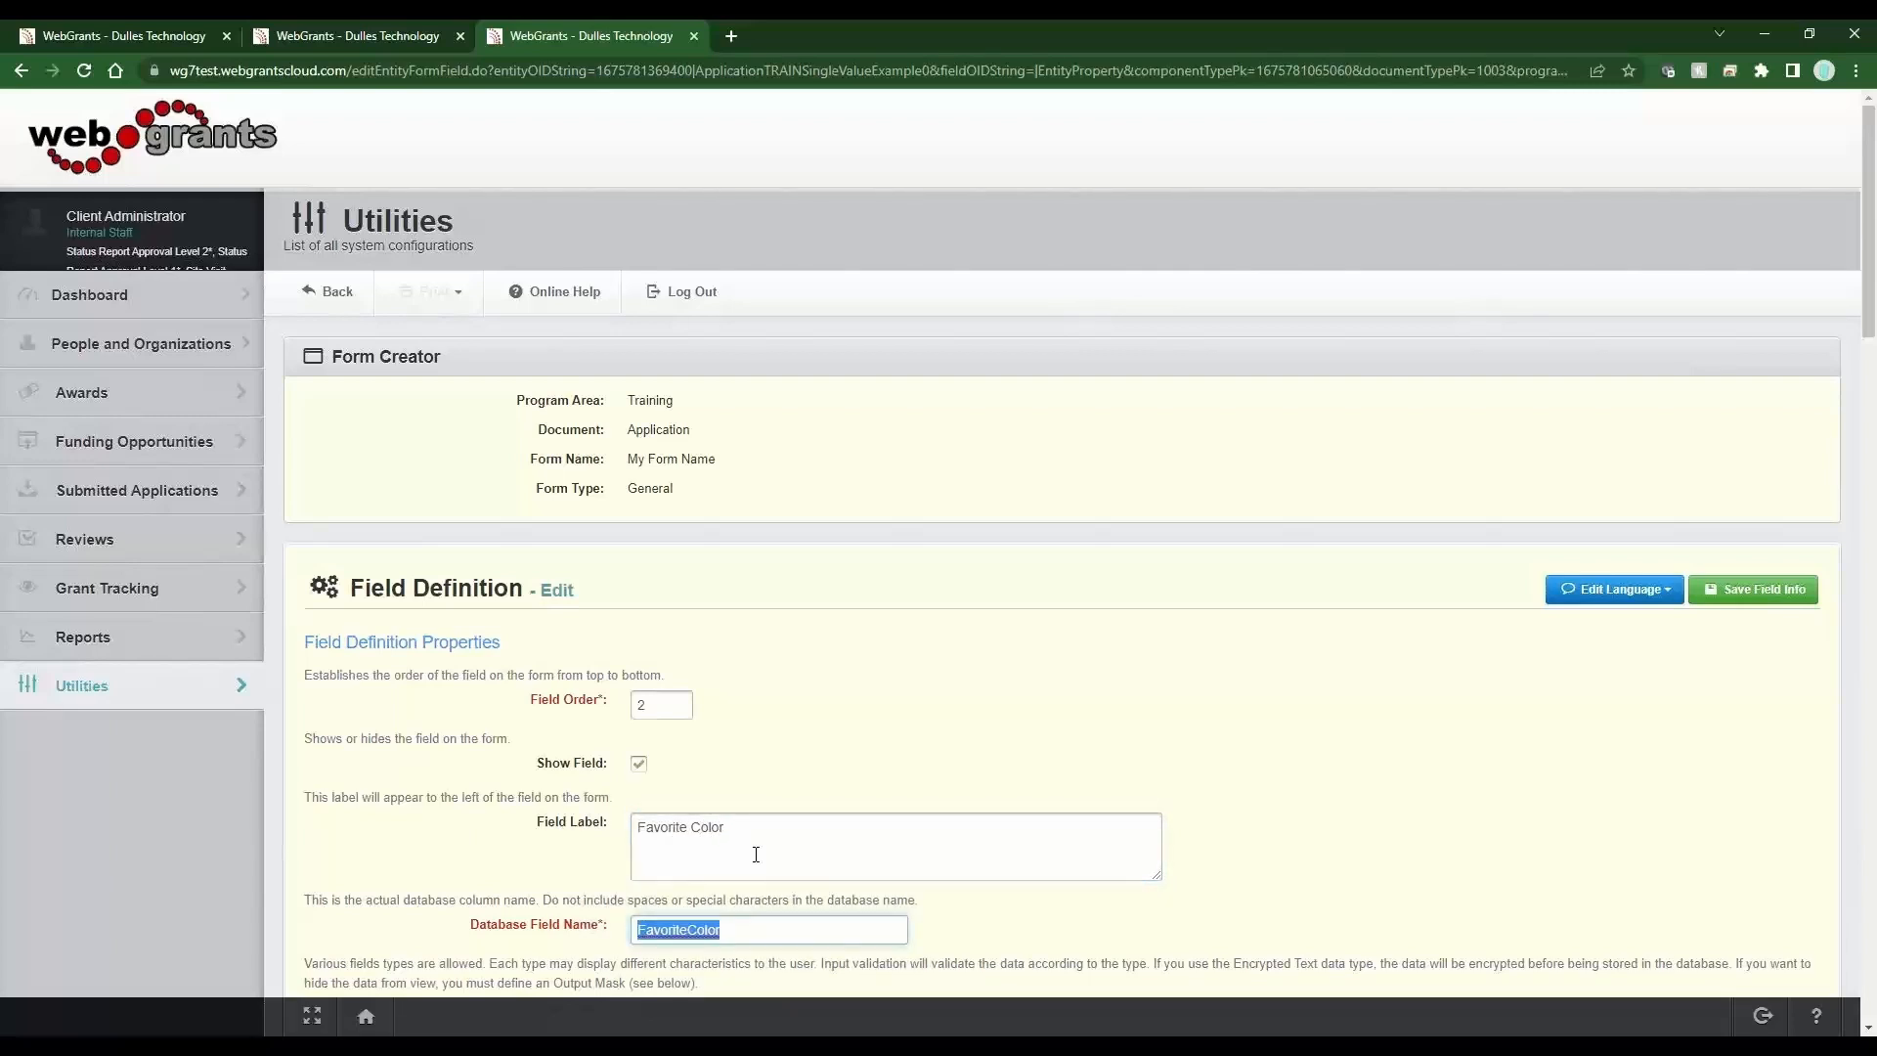
# Set the field's data type to Dropdown and save the field.
pyautogui.scroll(-3, 756, 854)
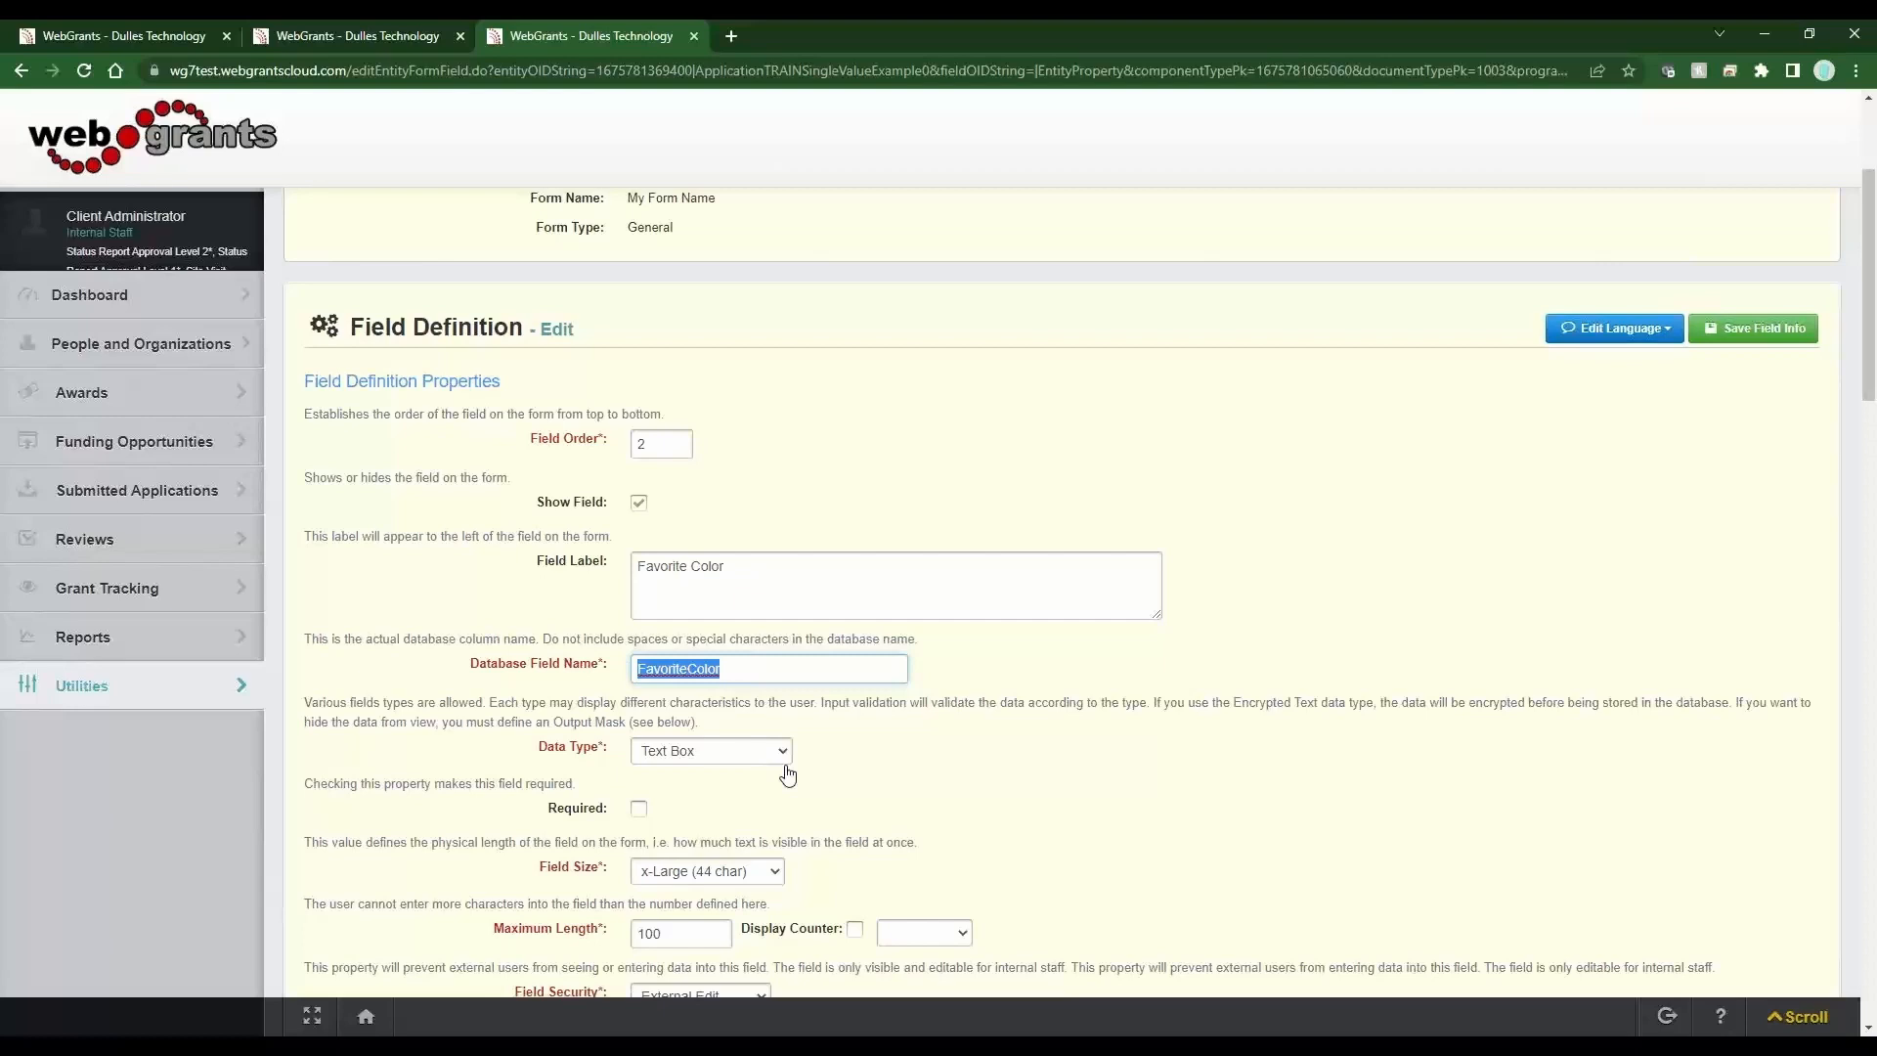
pyautogui.click(788, 776)
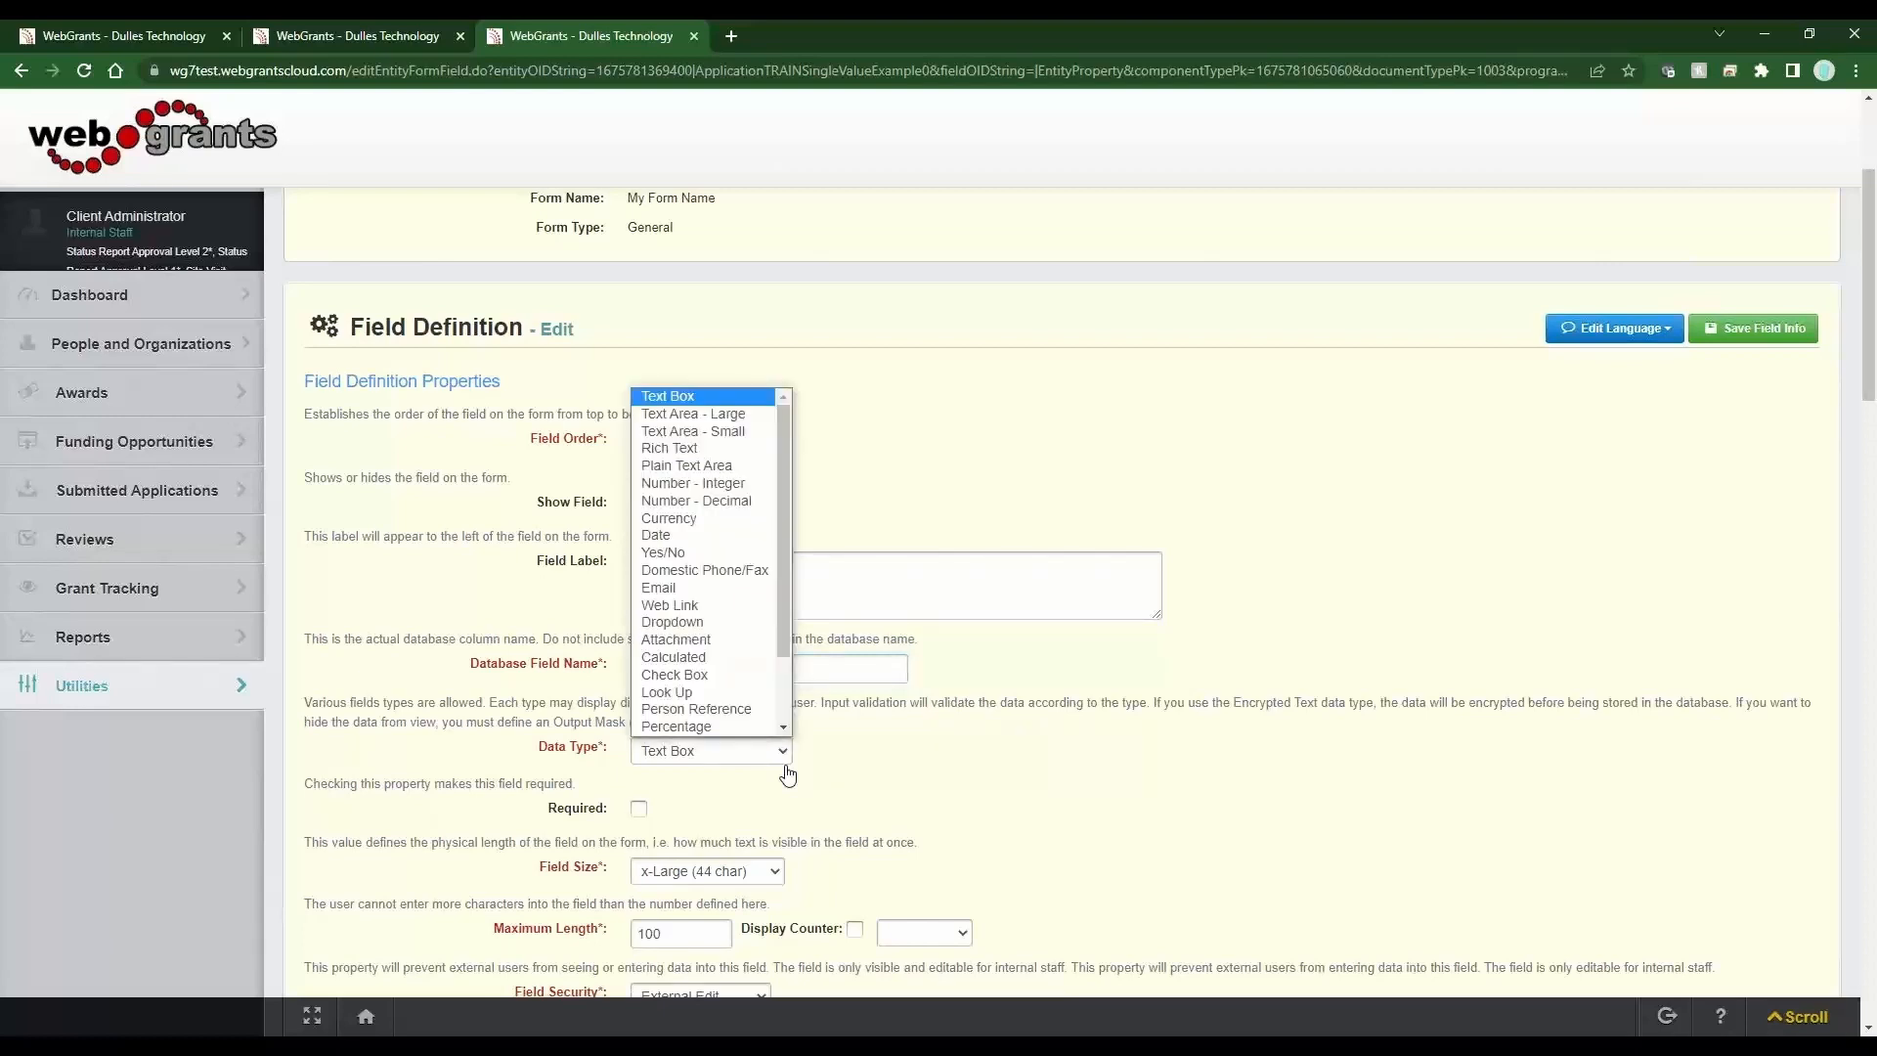
pyautogui.click(674, 622)
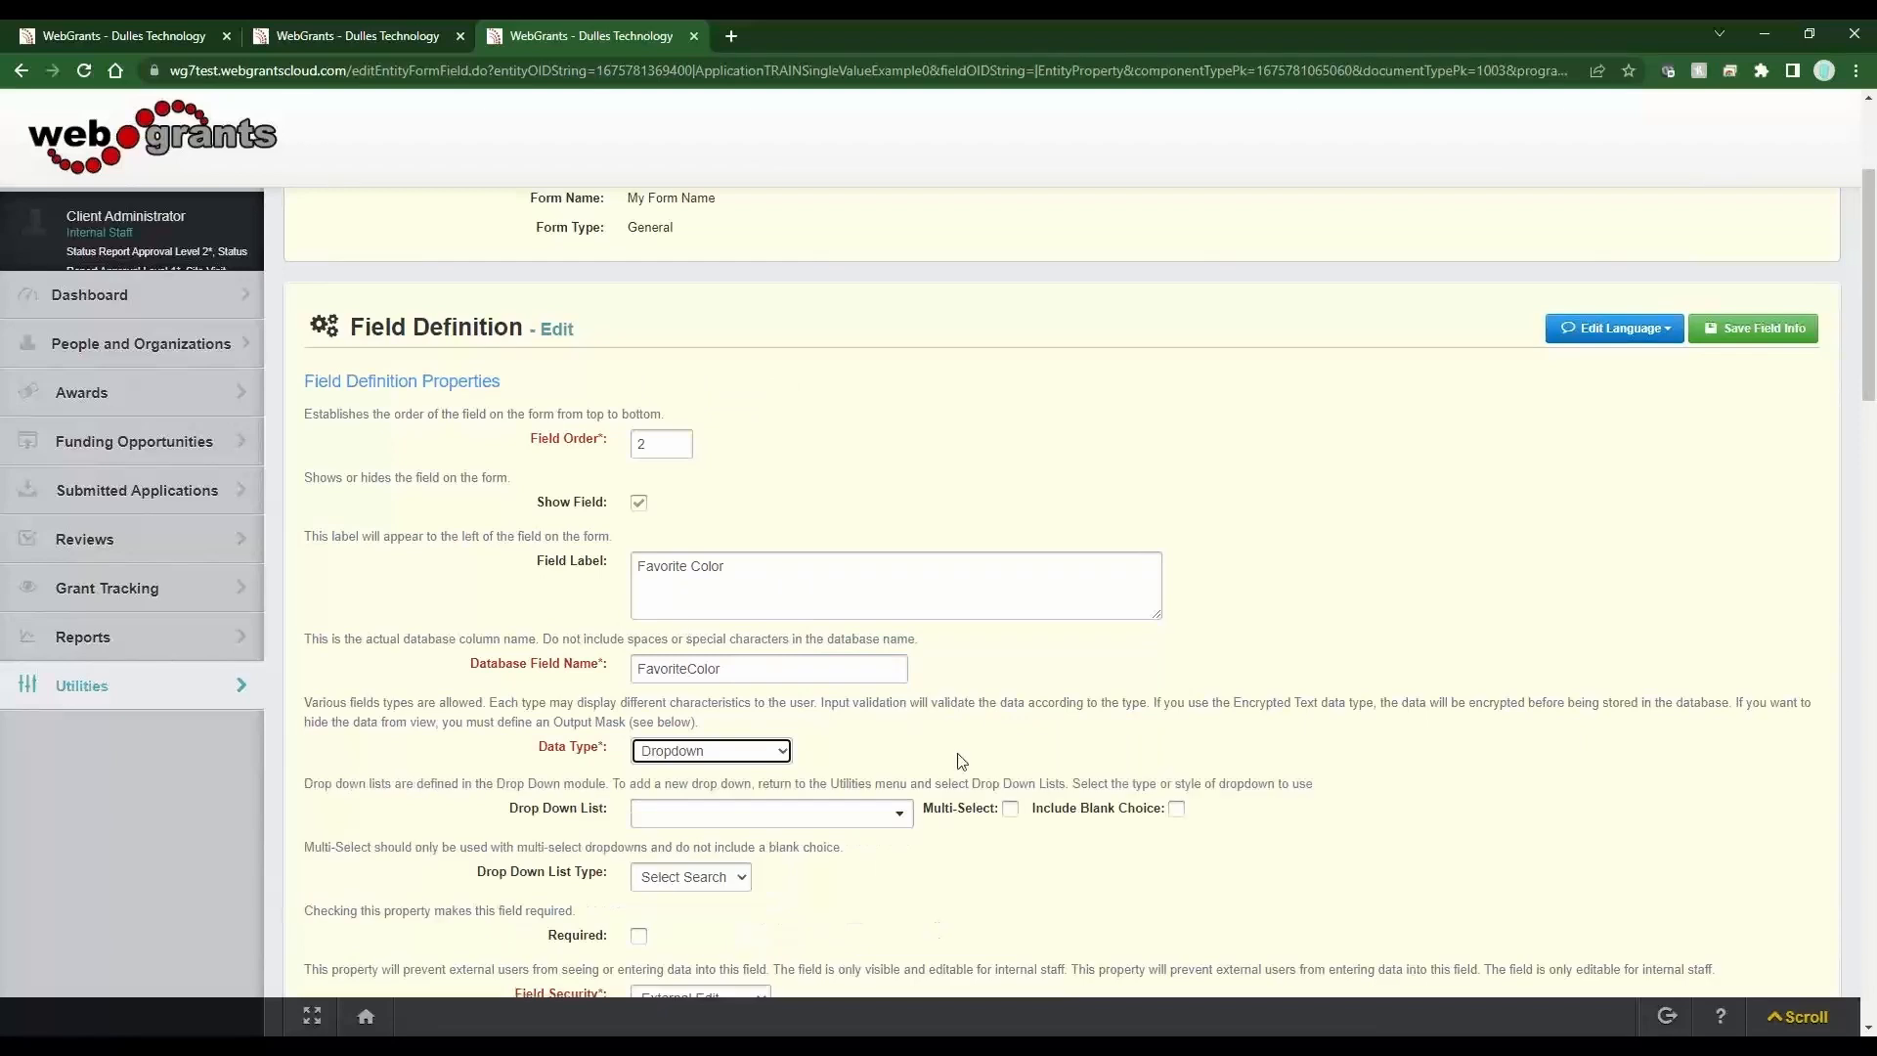
pyautogui.moveTo(623, 829); pyautogui.dragTo(501, 816)
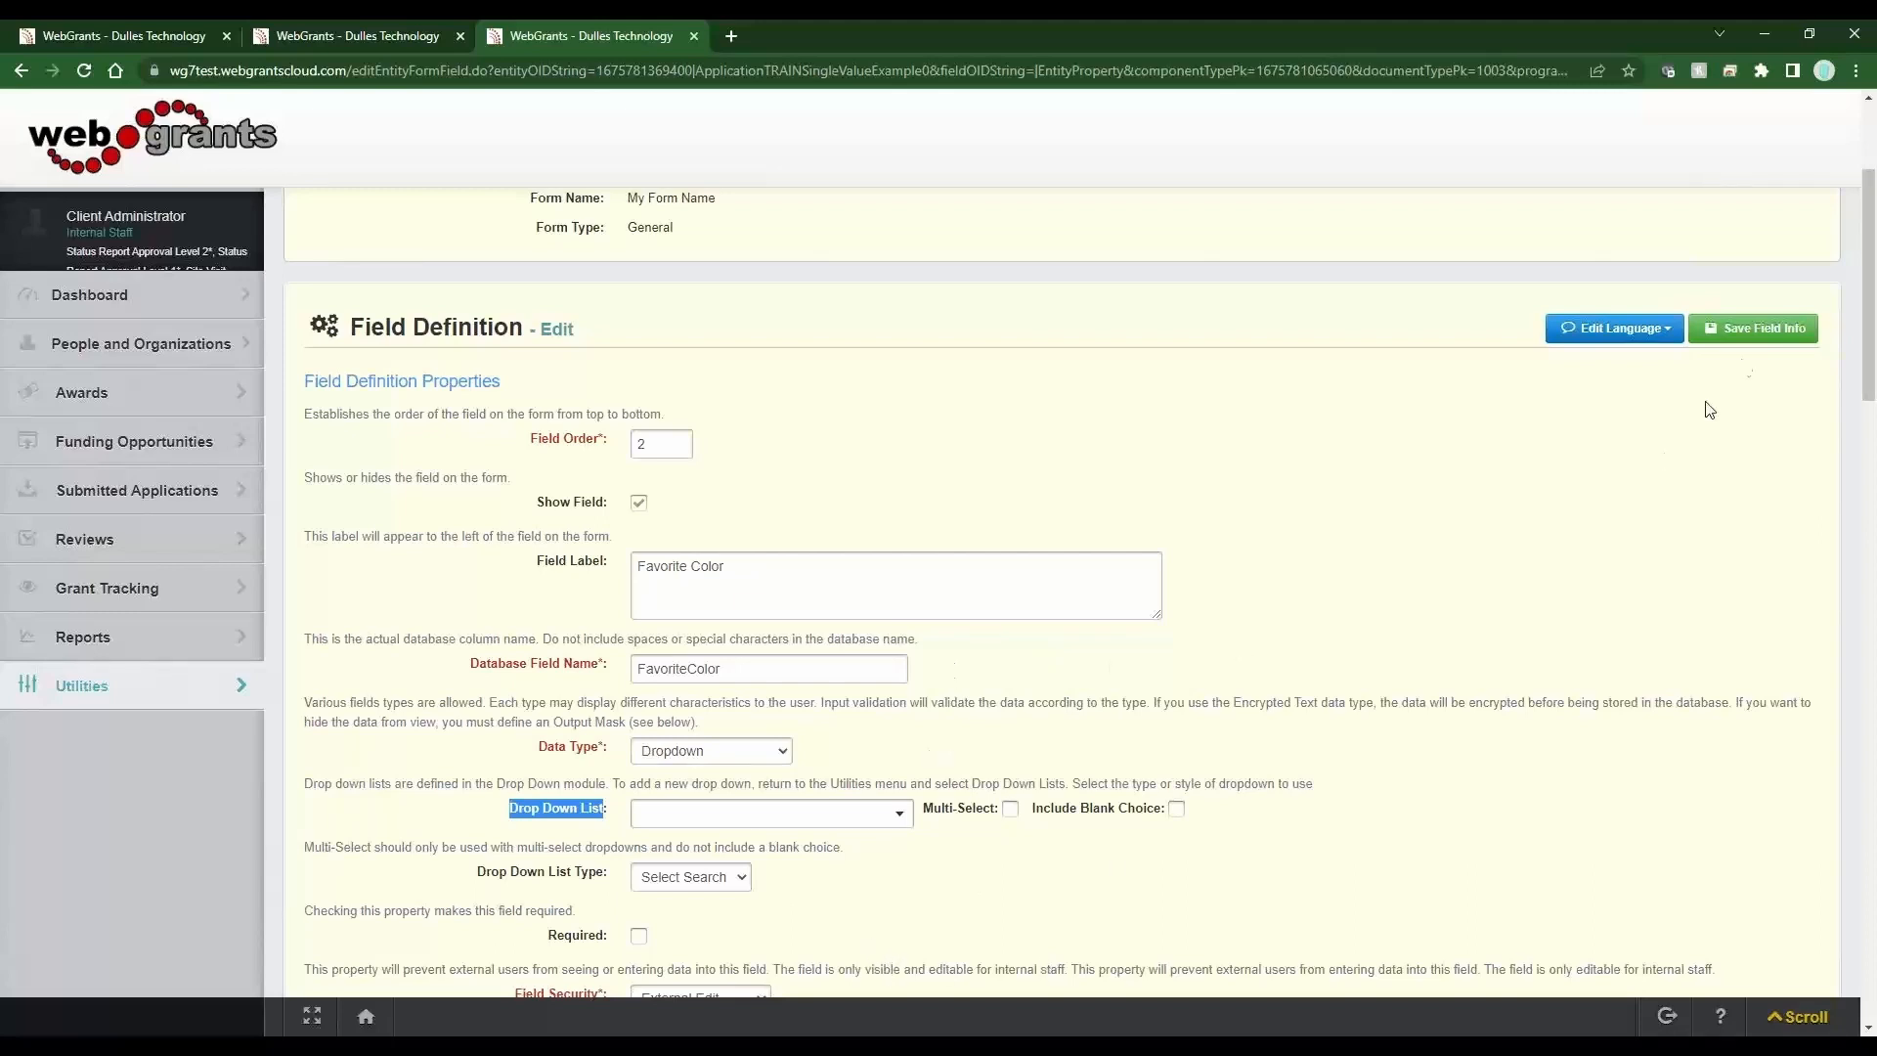
pyautogui.click(1760, 327)
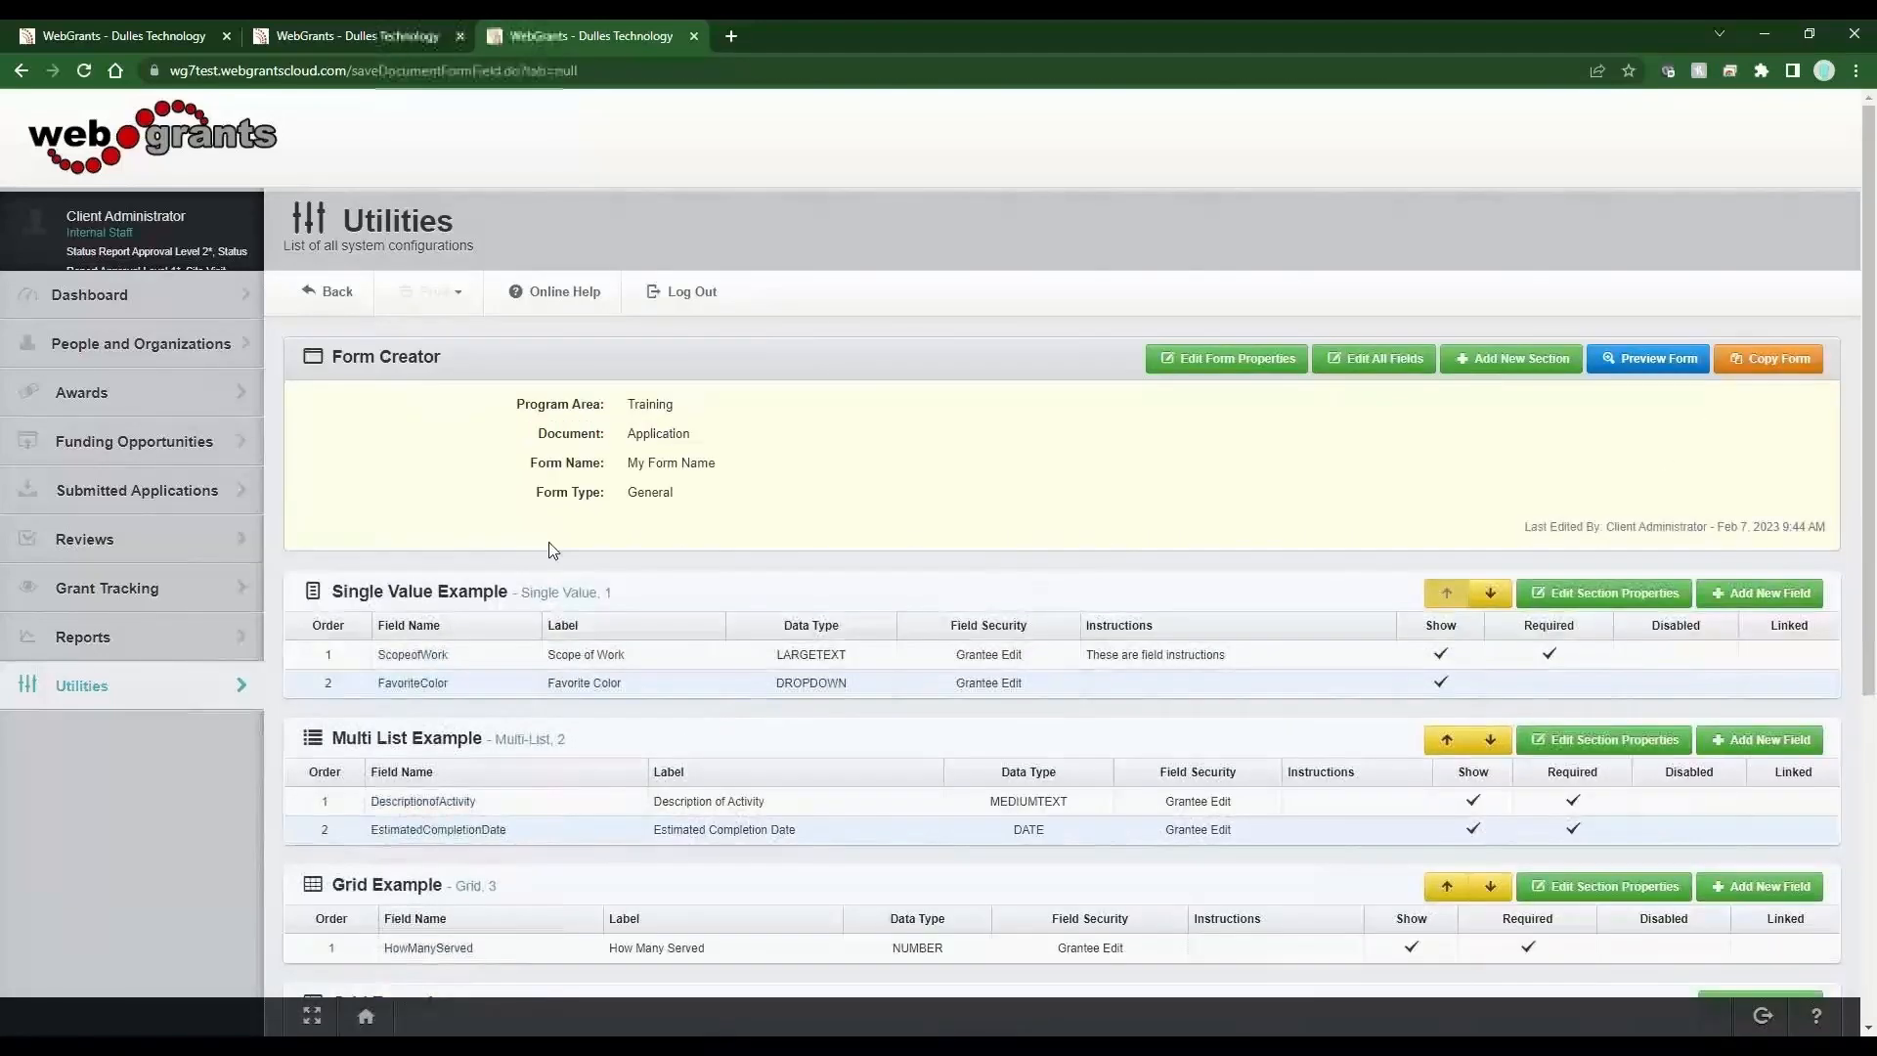
# Go to the Drop Down Lists utility from the dashboard tab.
pyautogui.moveTo(376, 683); pyautogui.dragTo(886, 715)
pyautogui.click(887, 718)
pyautogui.click(188, 29)
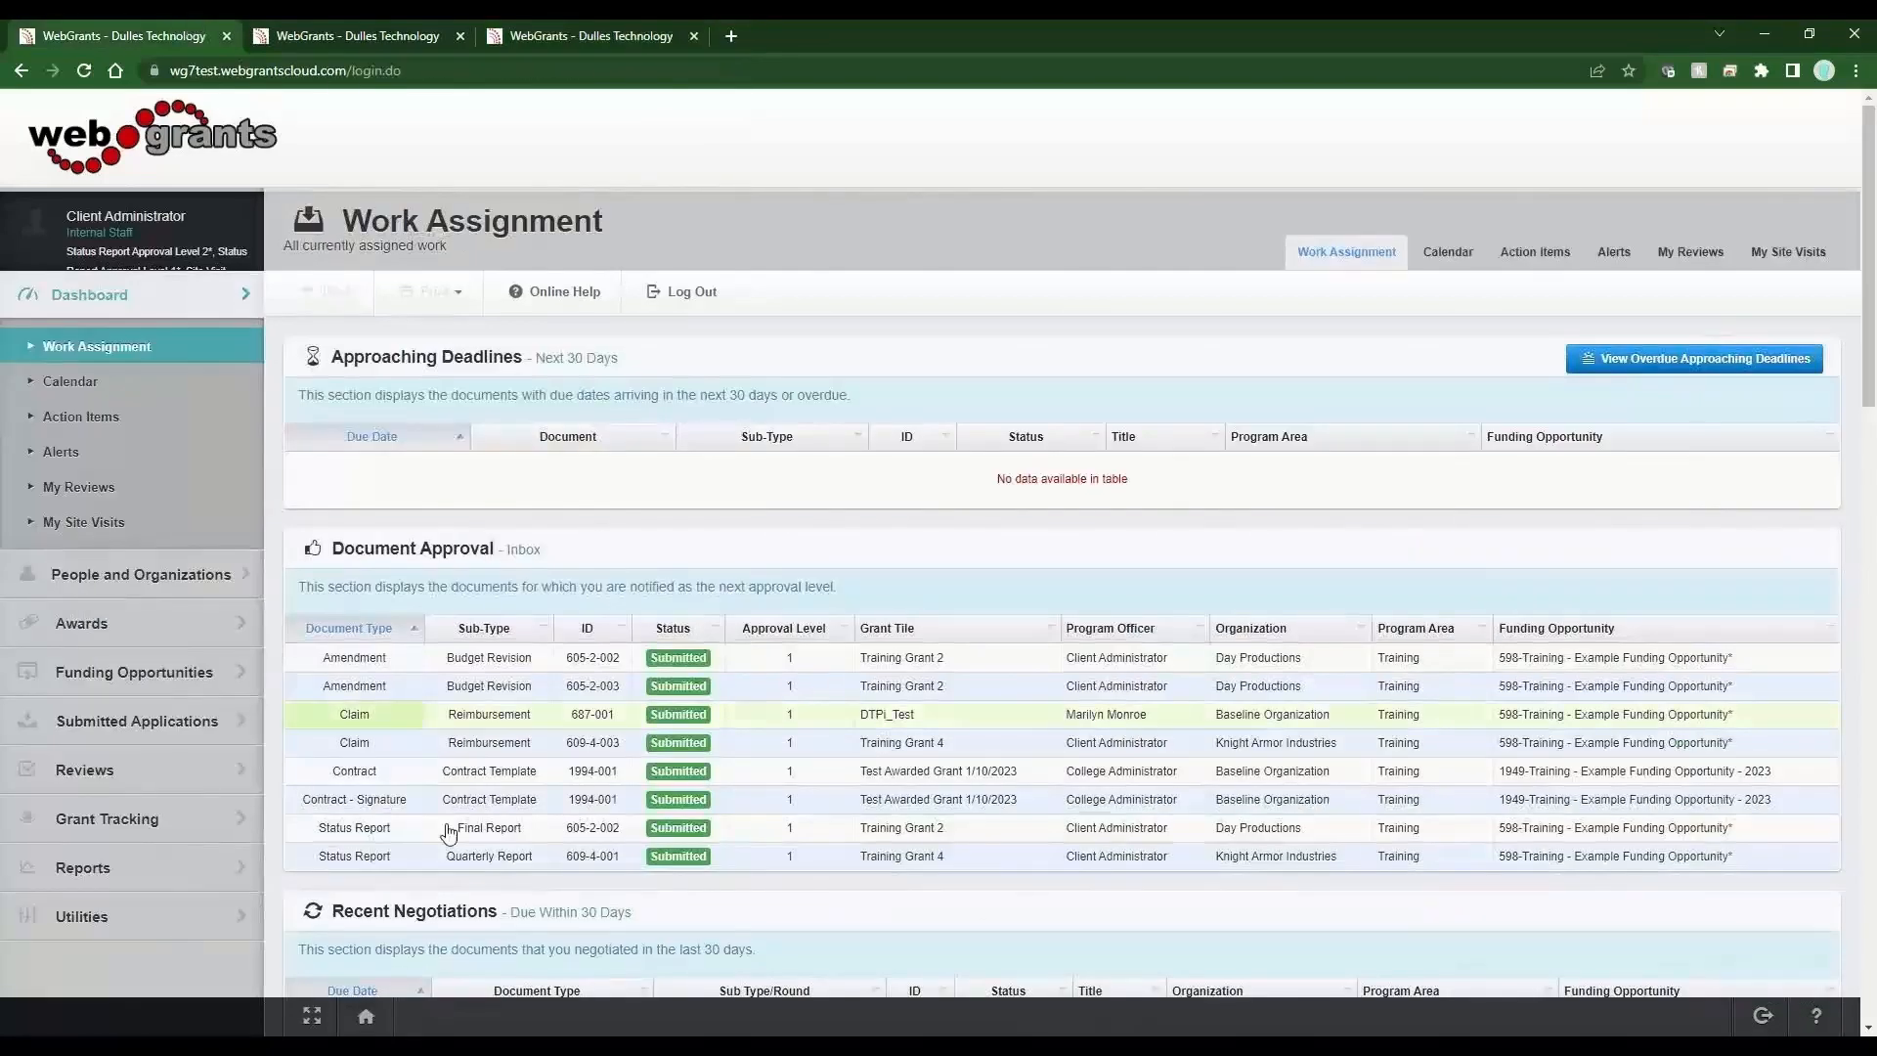
pyautogui.click(94, 936)
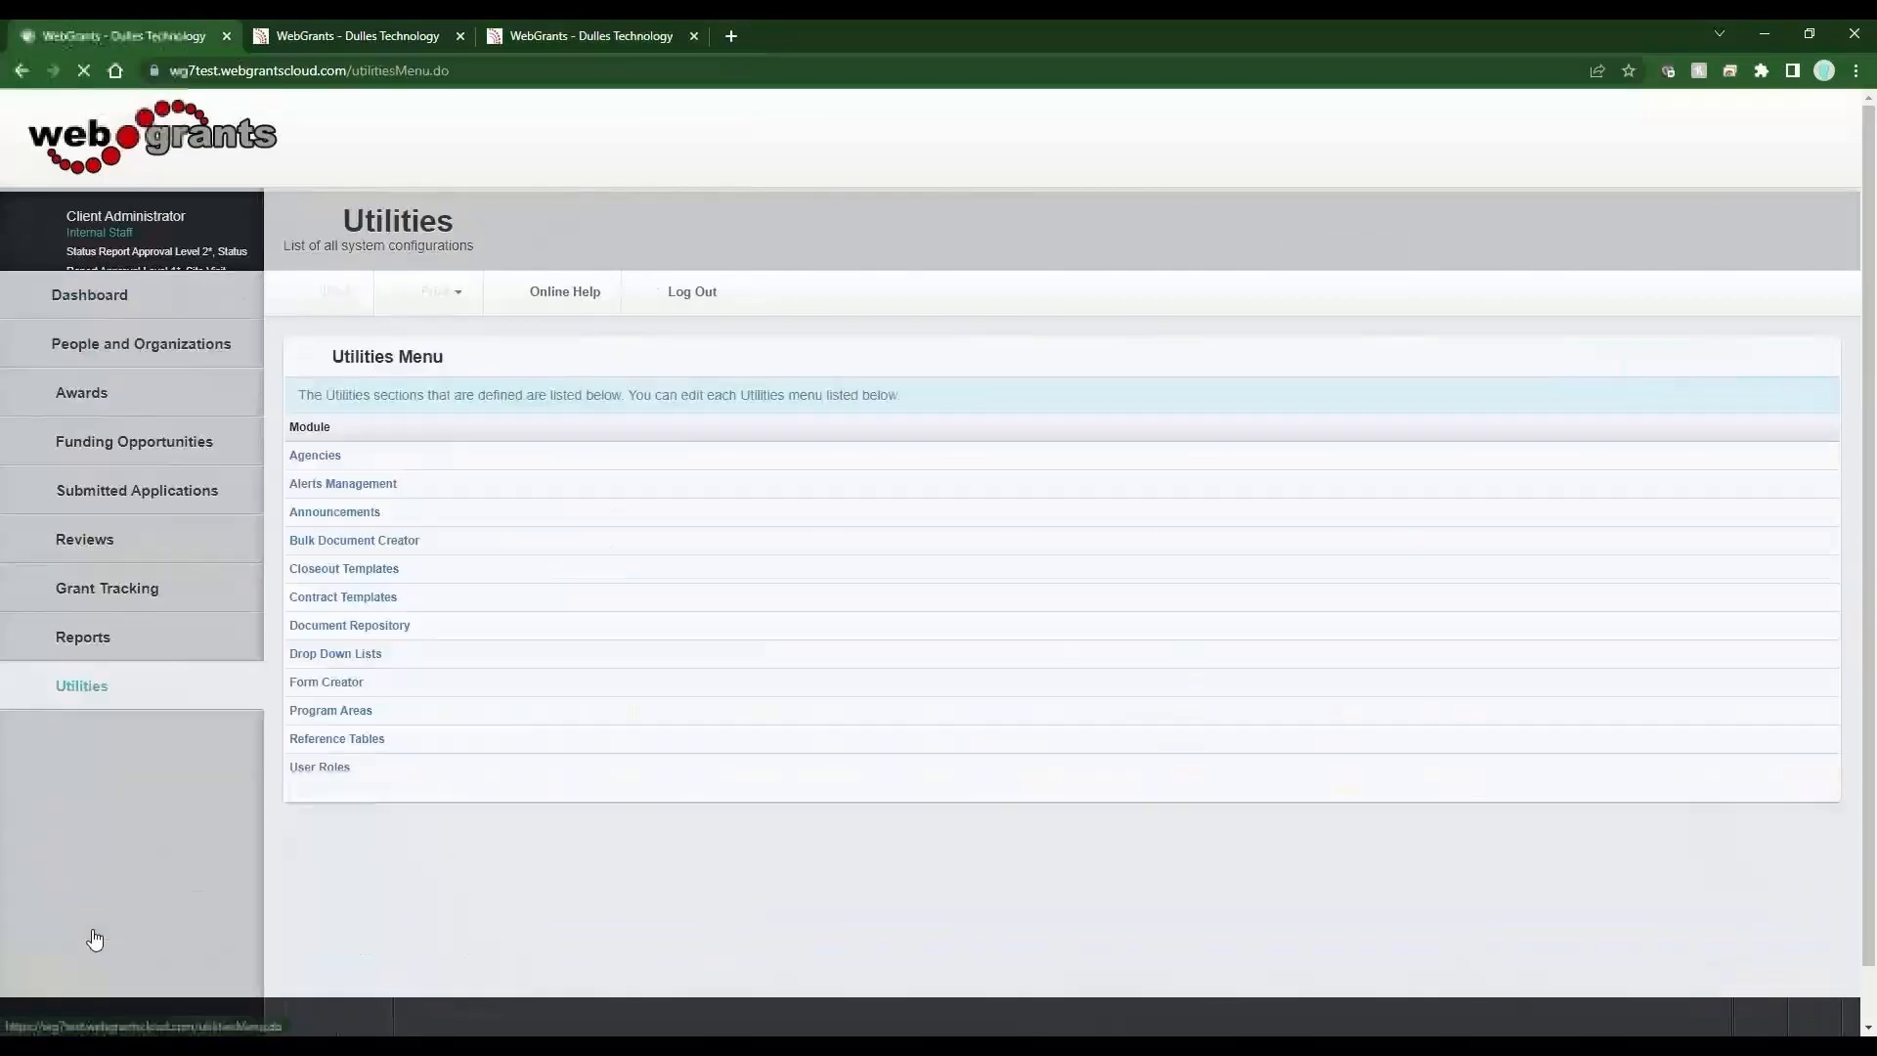
pyautogui.click(372, 663)
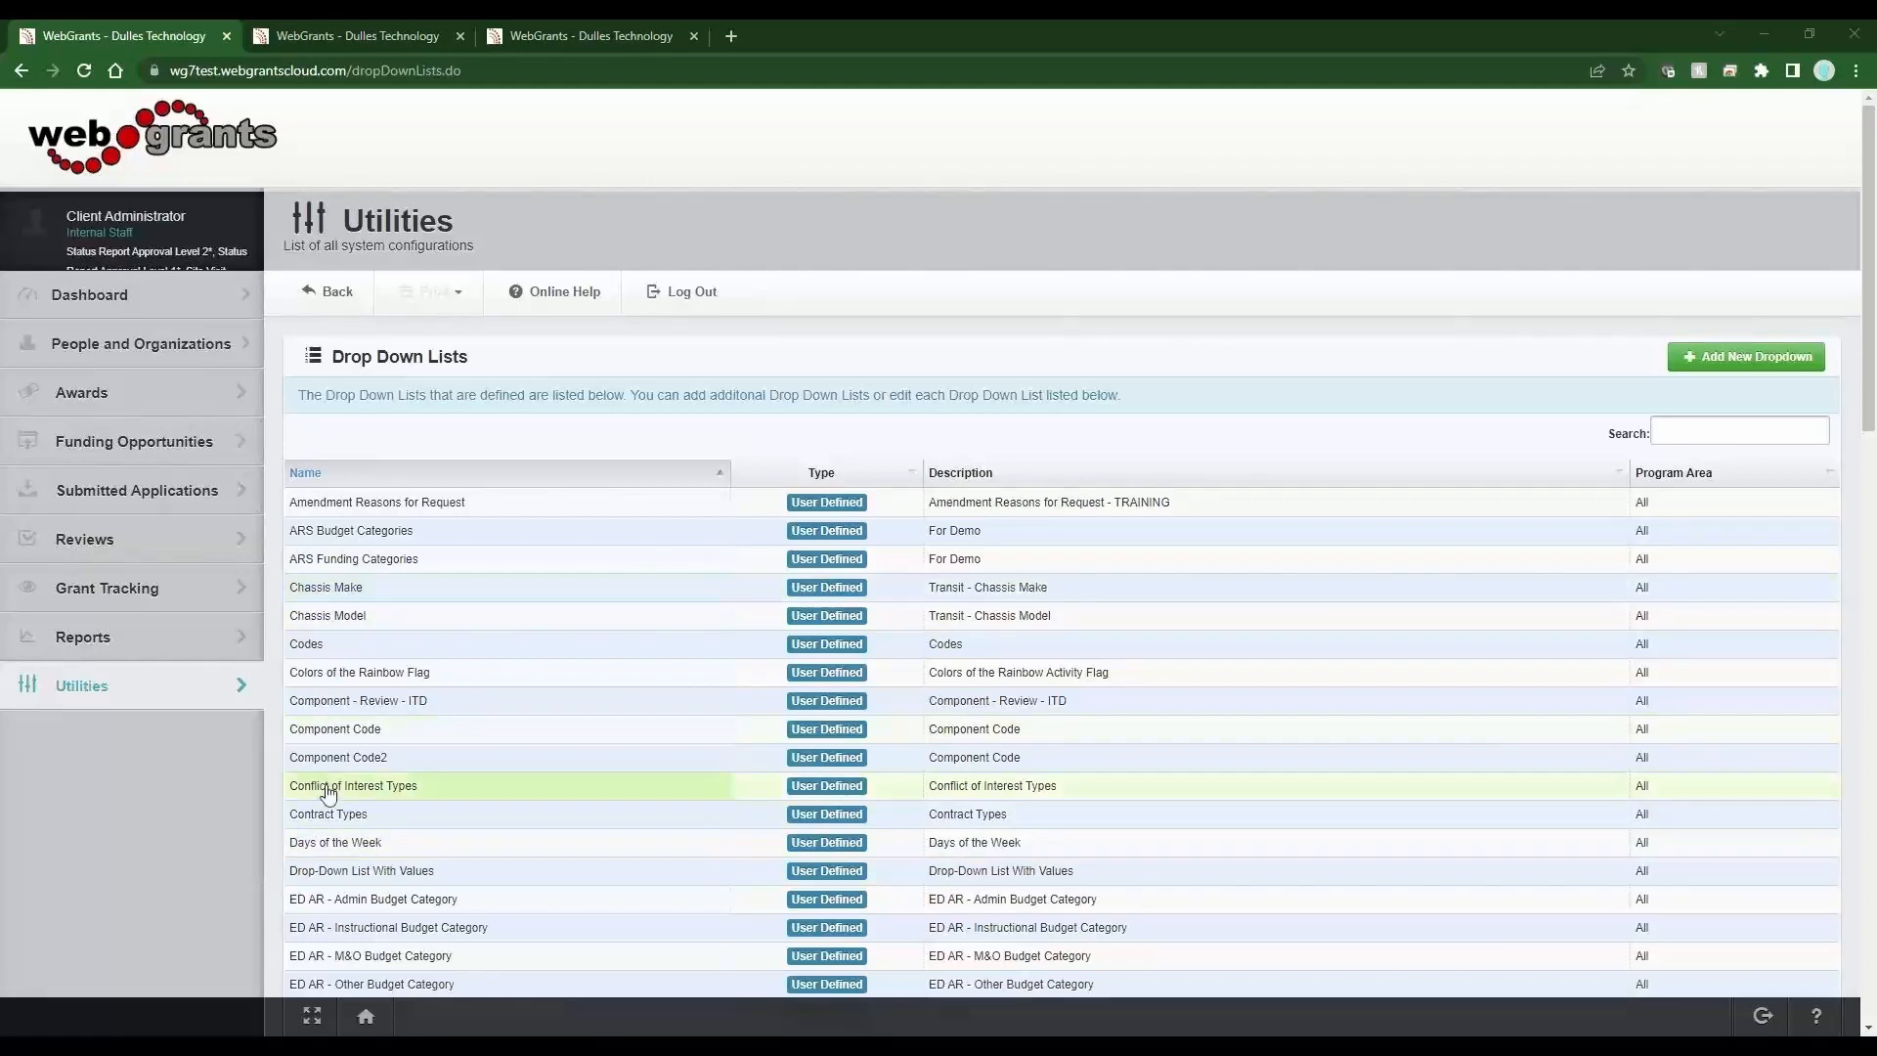
# Open the Land option of the Codes drop-down list and save it with Archived set to No.
pyautogui.click(349, 653)
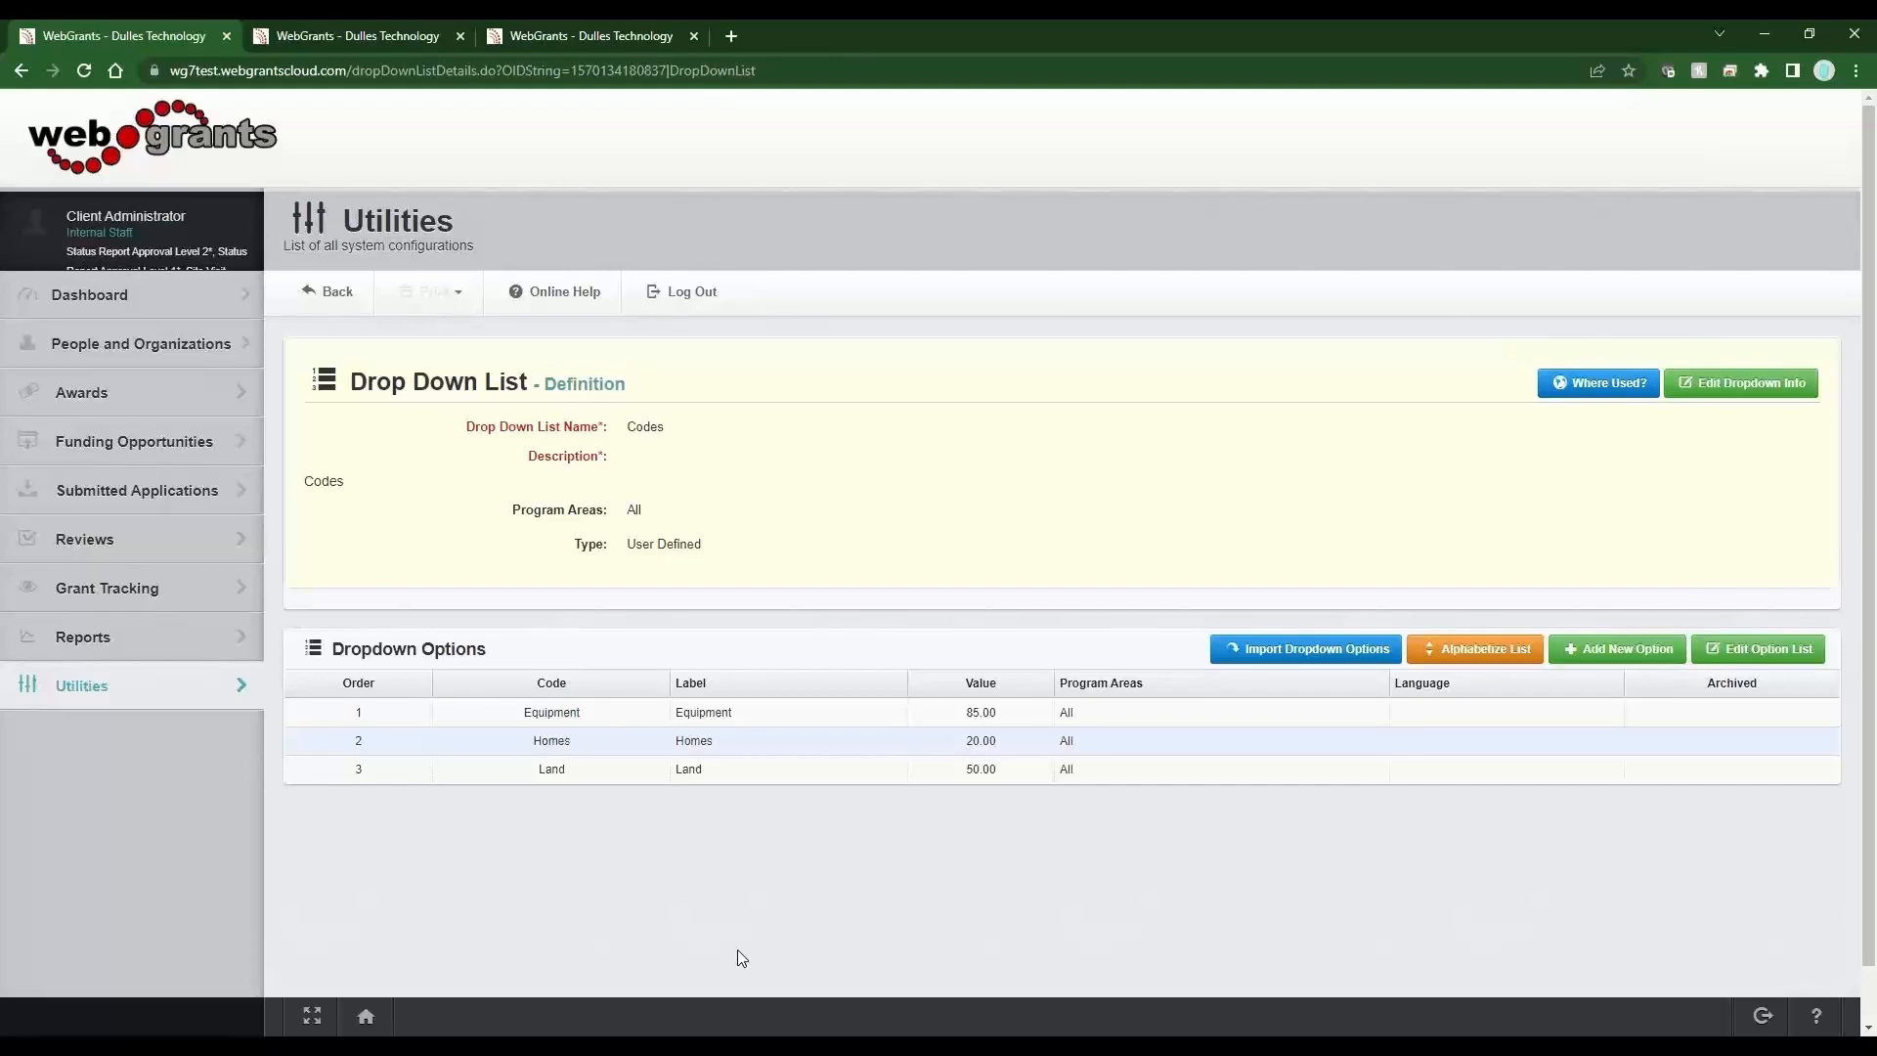
pyautogui.click(705, 777)
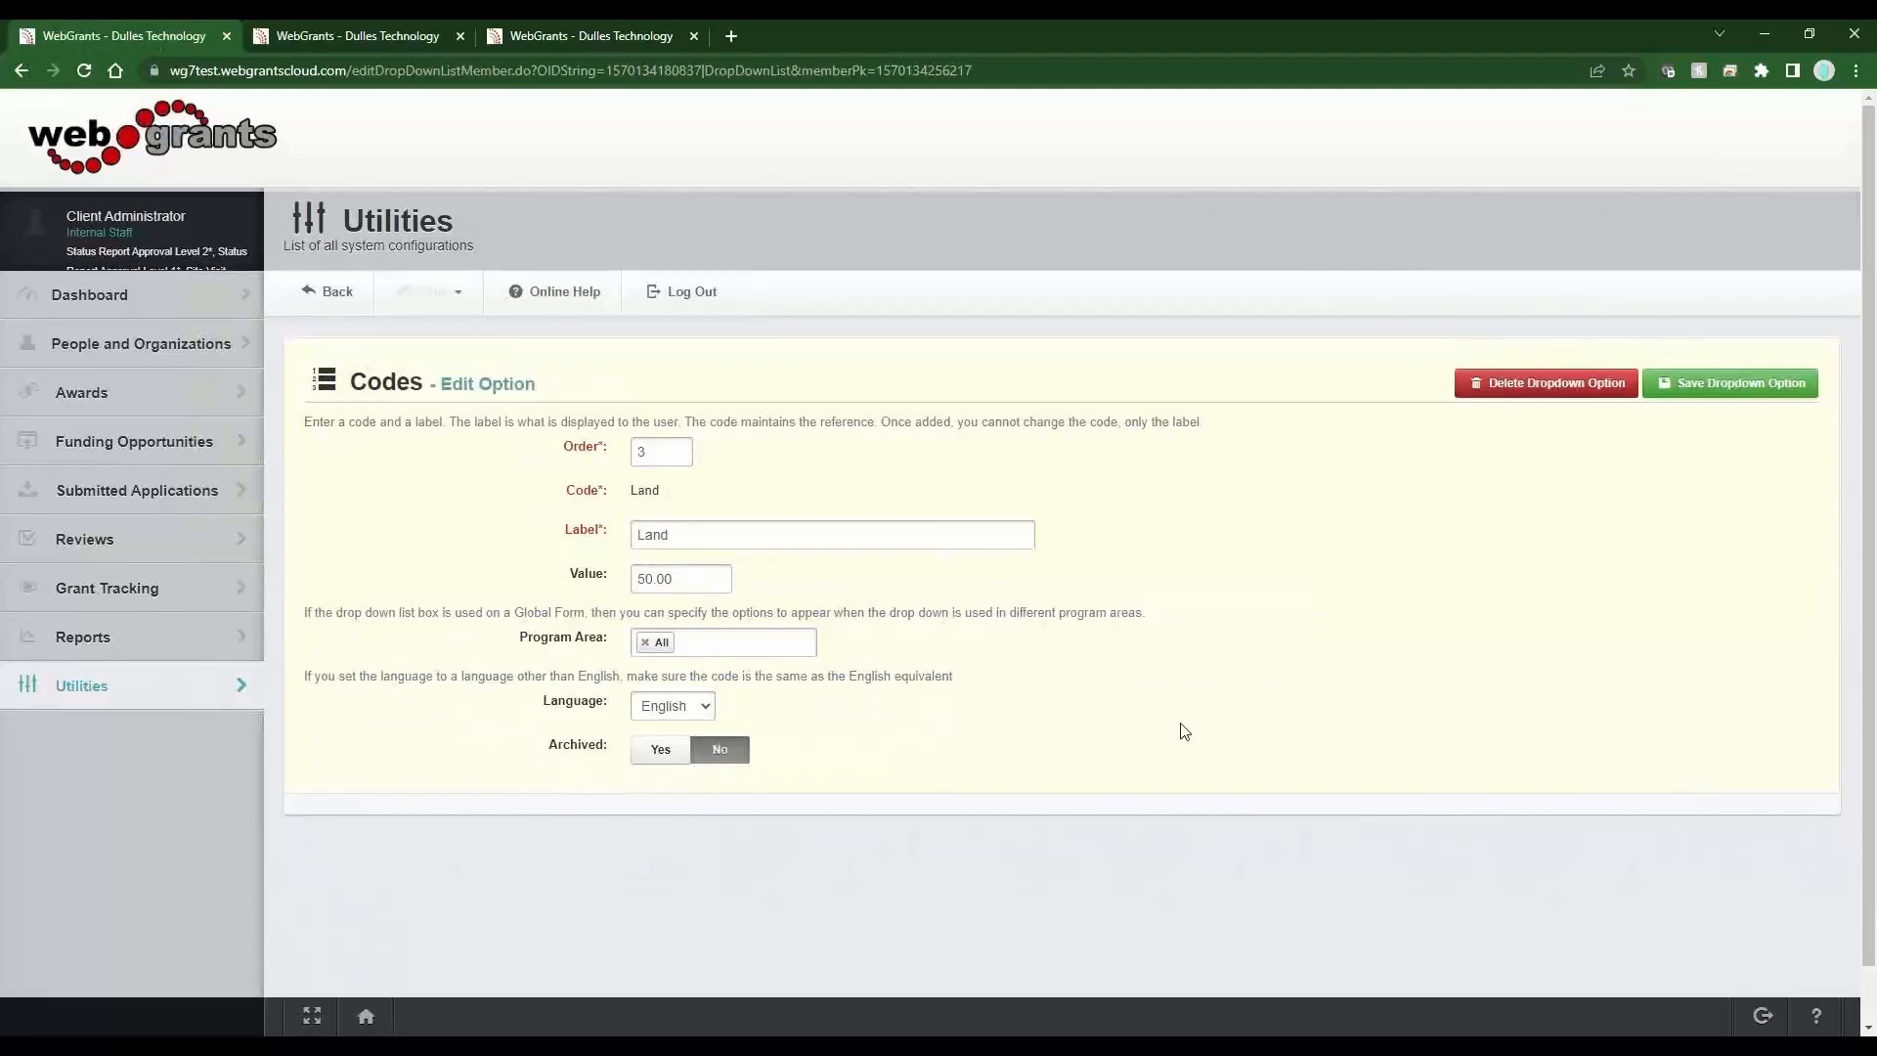
pyautogui.click(645, 751)
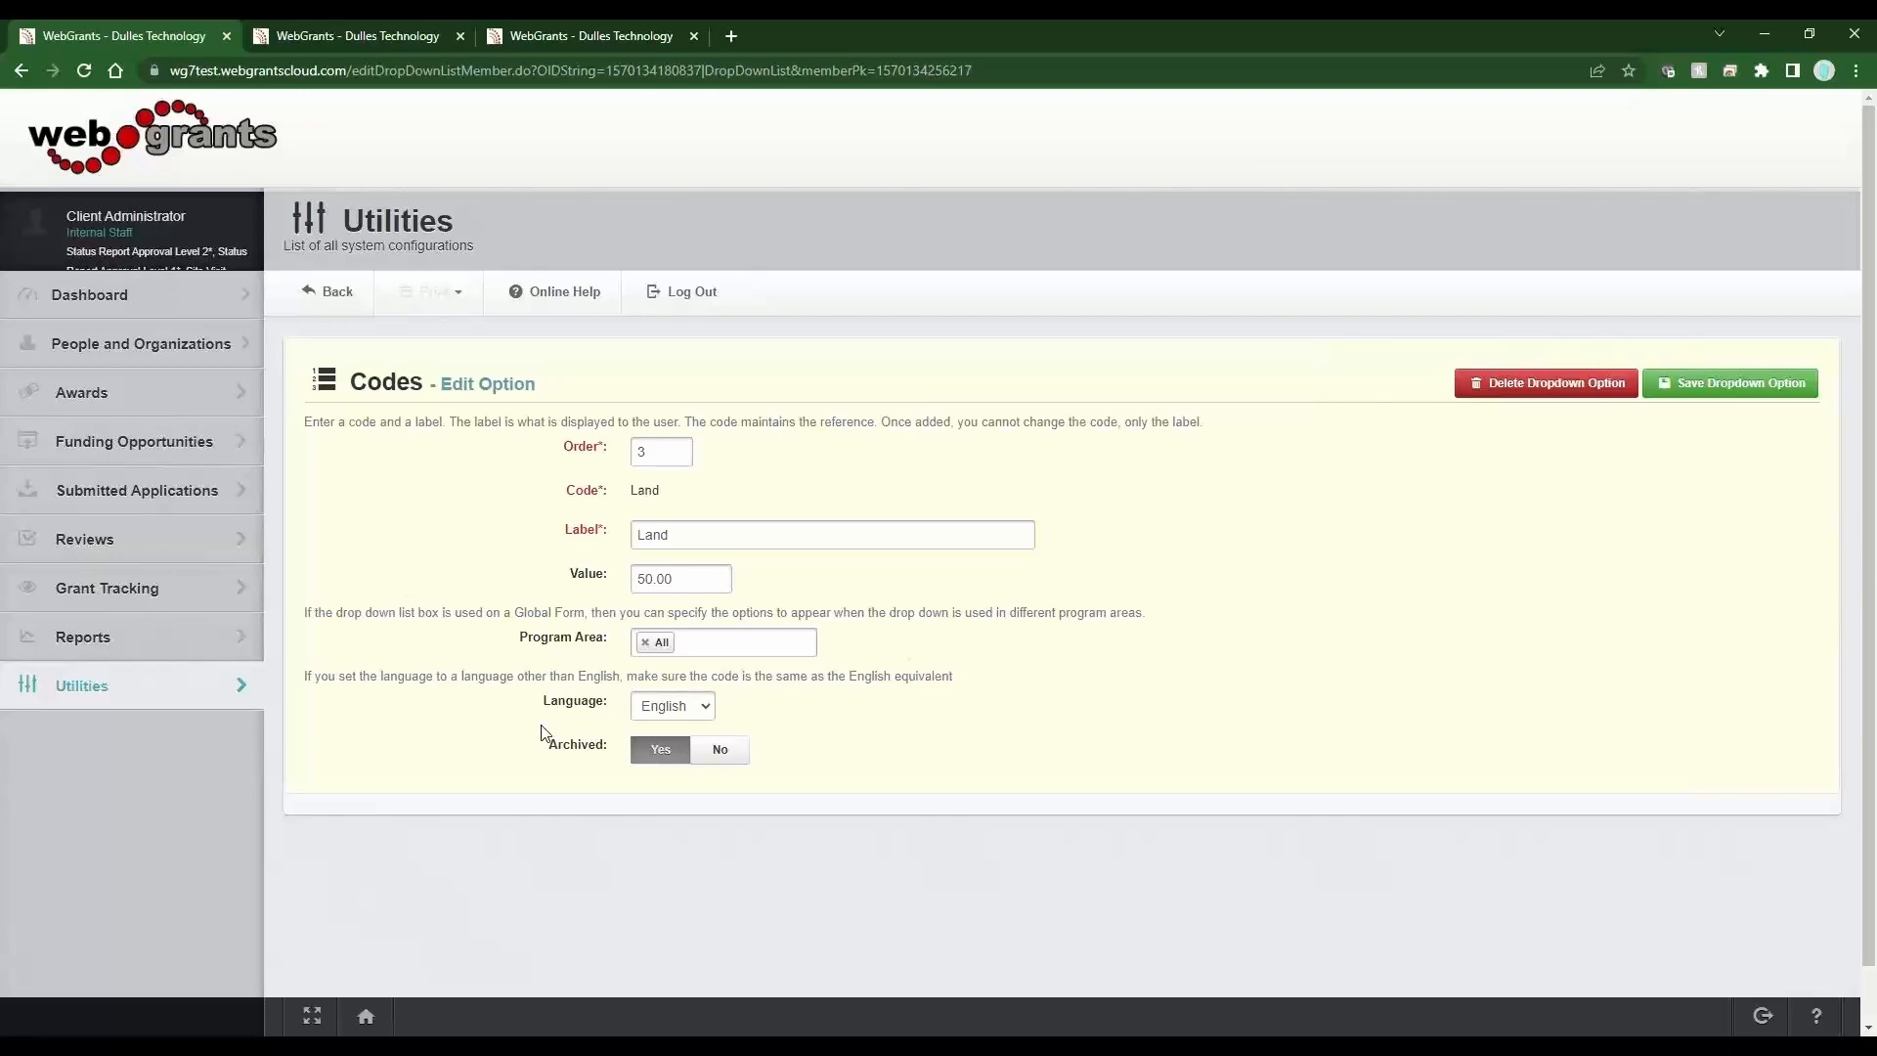
pyautogui.click(737, 758)
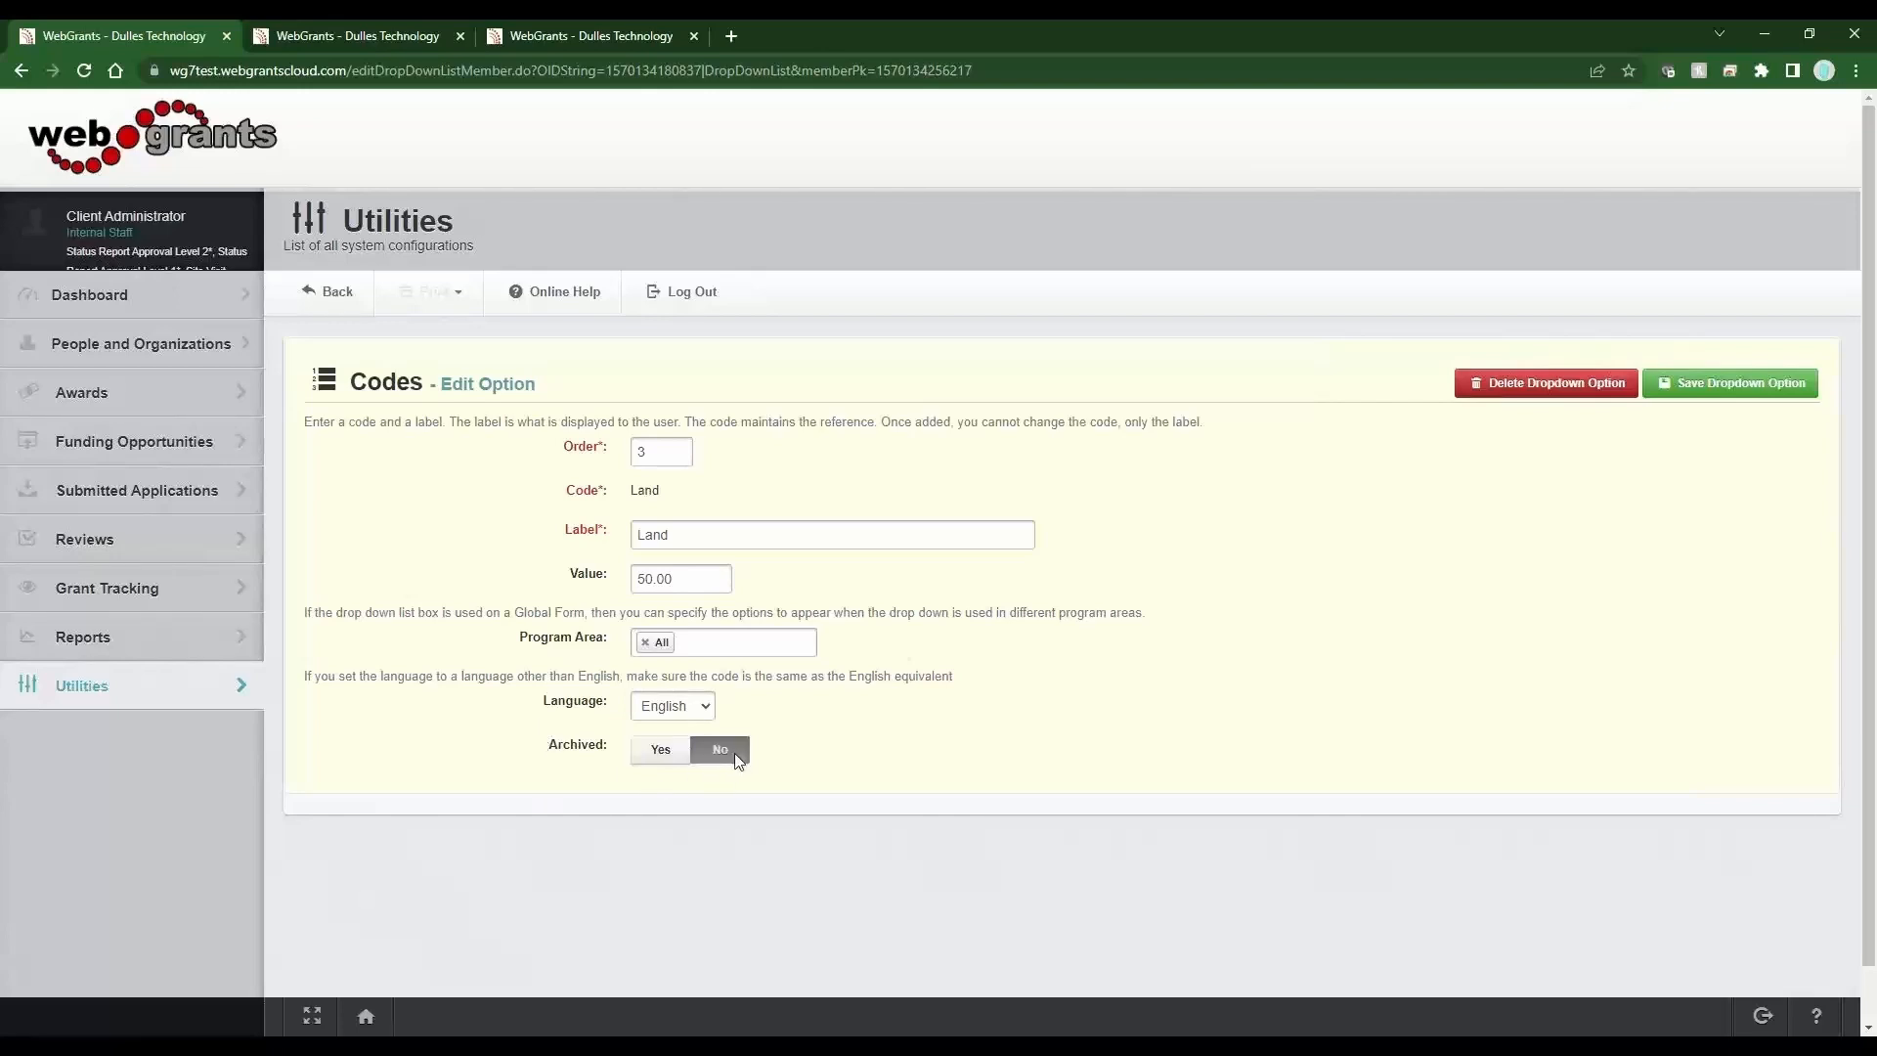
pyautogui.click(1702, 391)
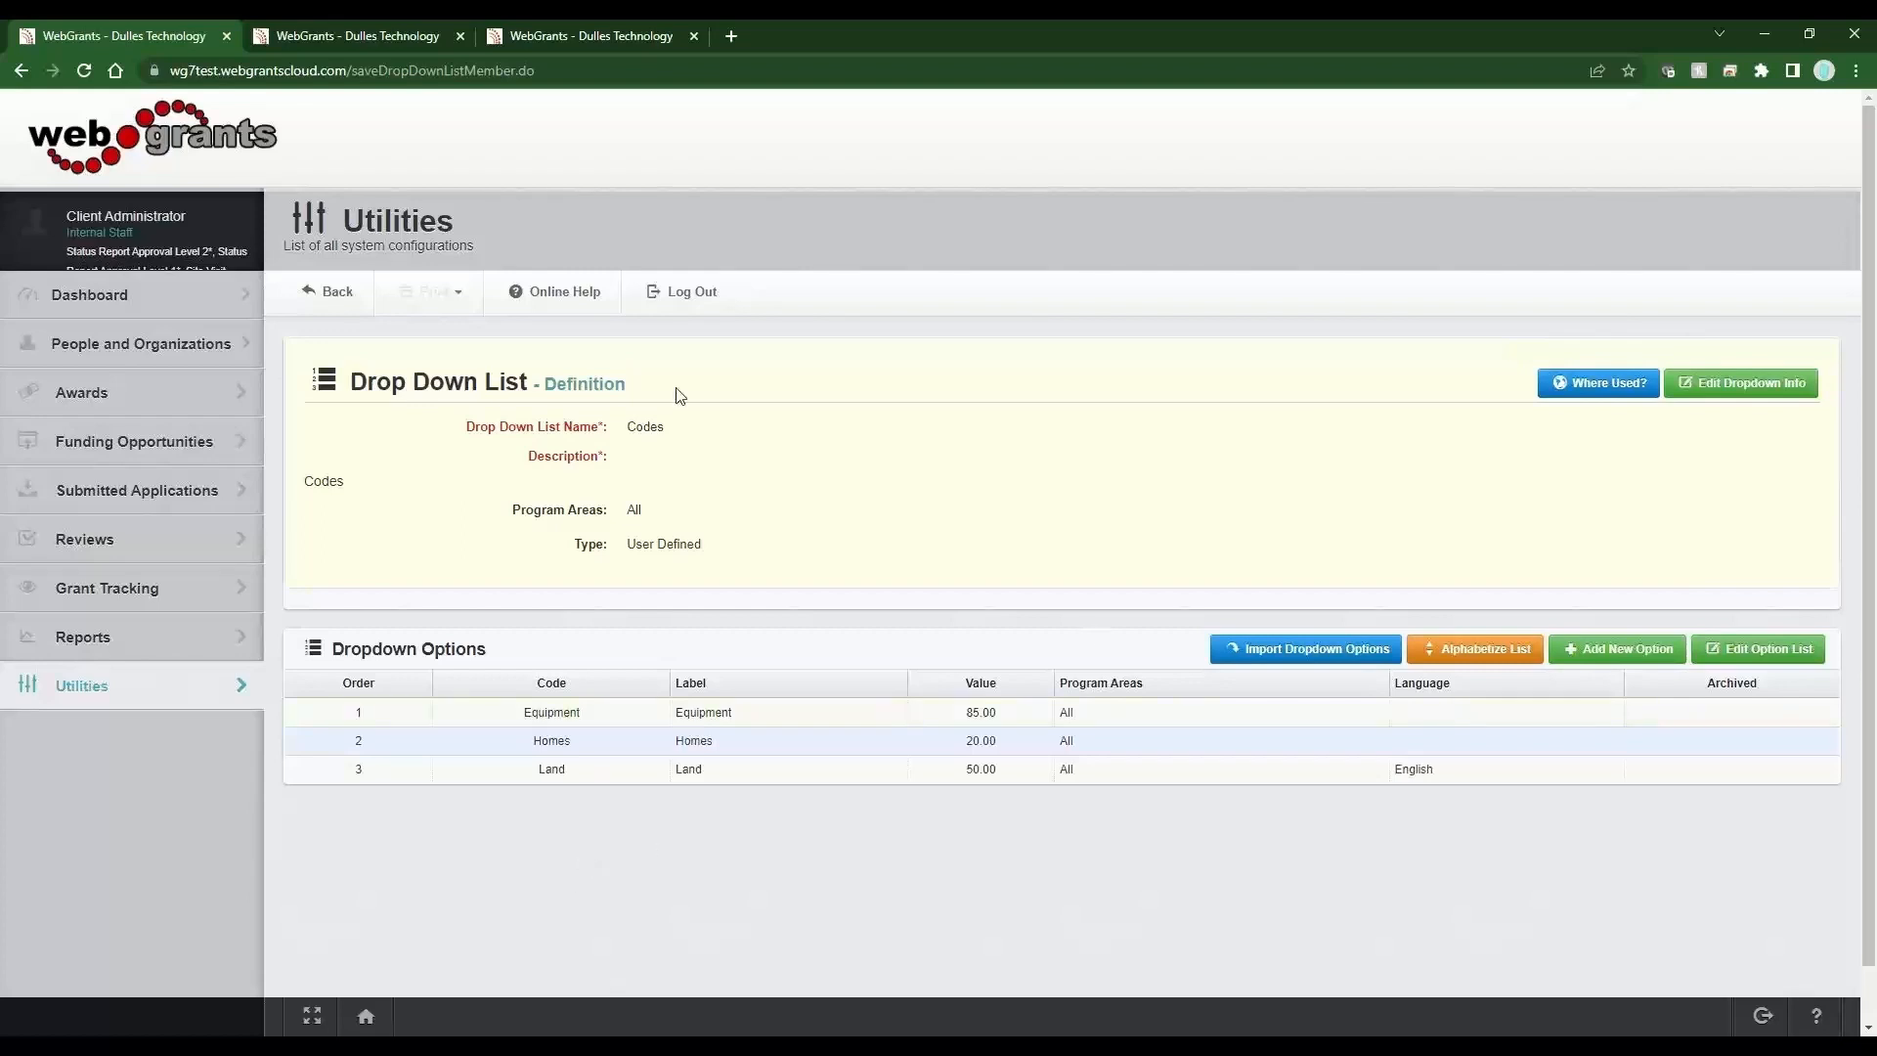
# Return to the drop-down lists and start a new drop-down list named Primary Colors.
pyautogui.moveTo(690, 508); pyautogui.dragTo(510, 514)
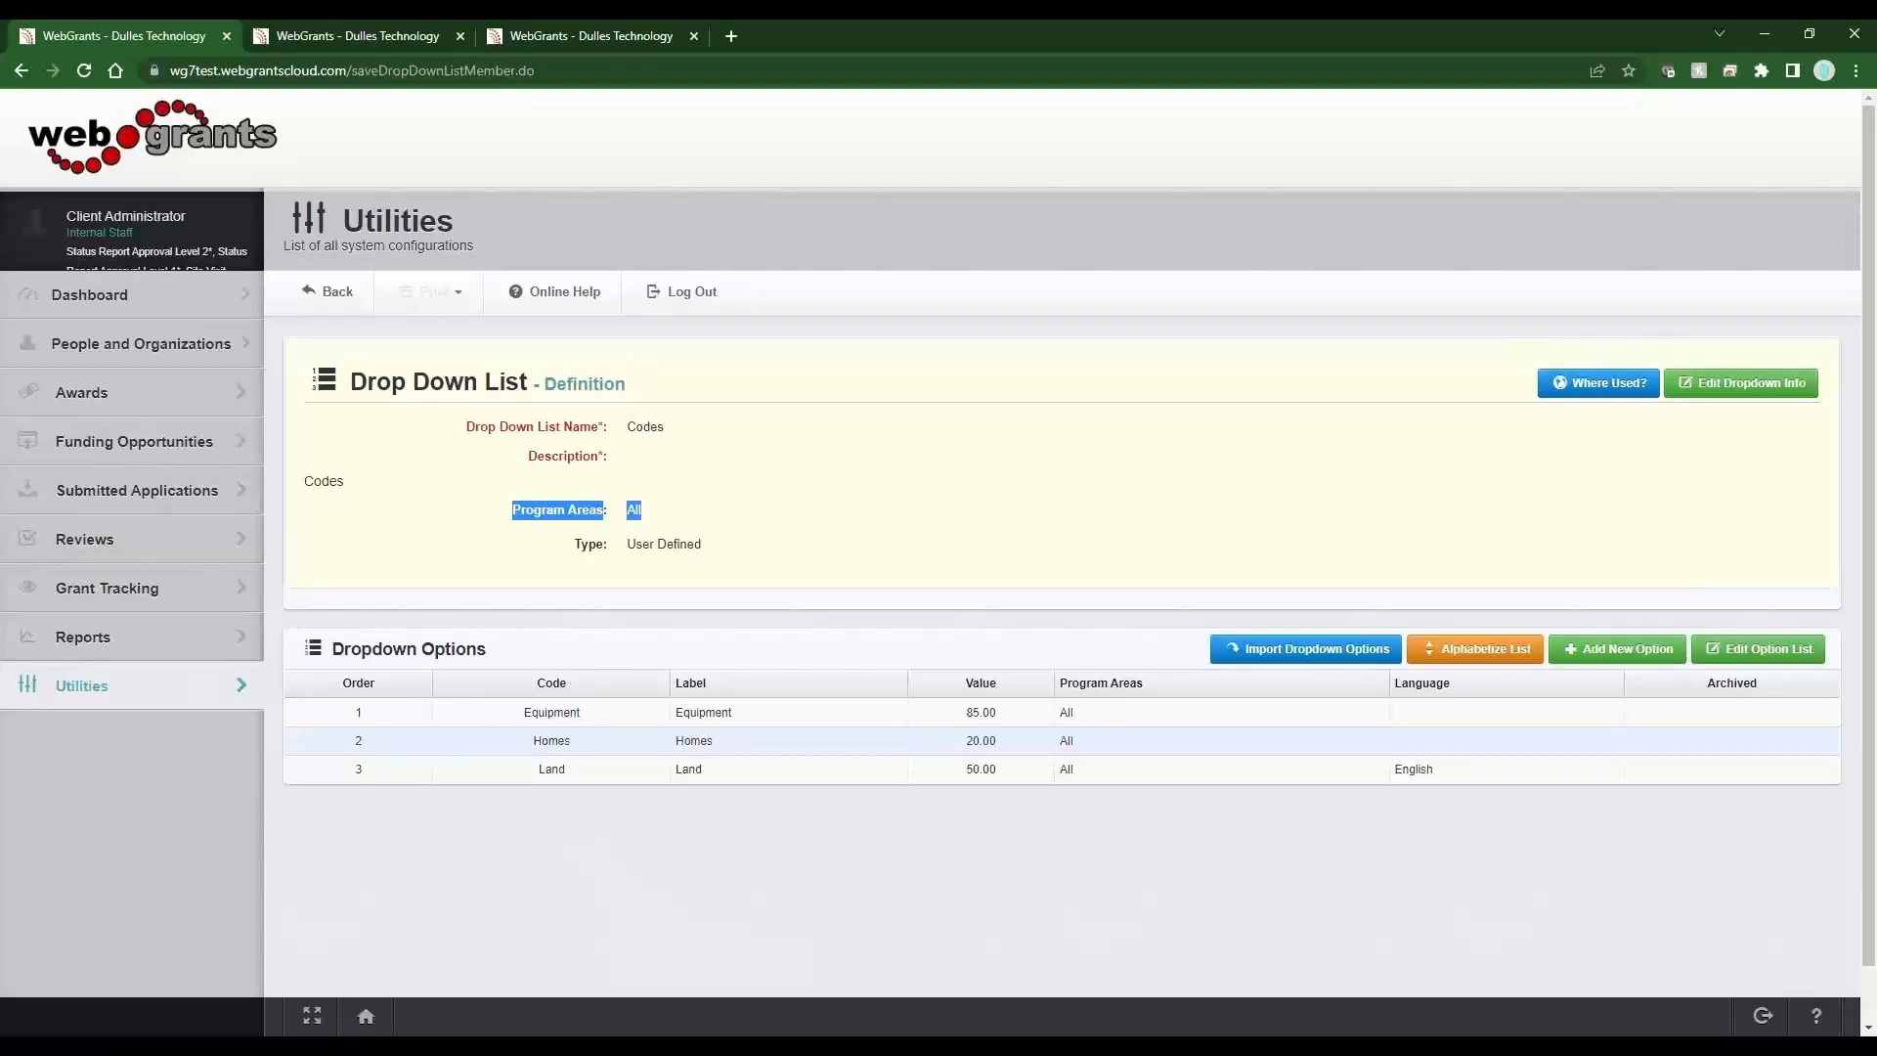
pyautogui.click(343, 296)
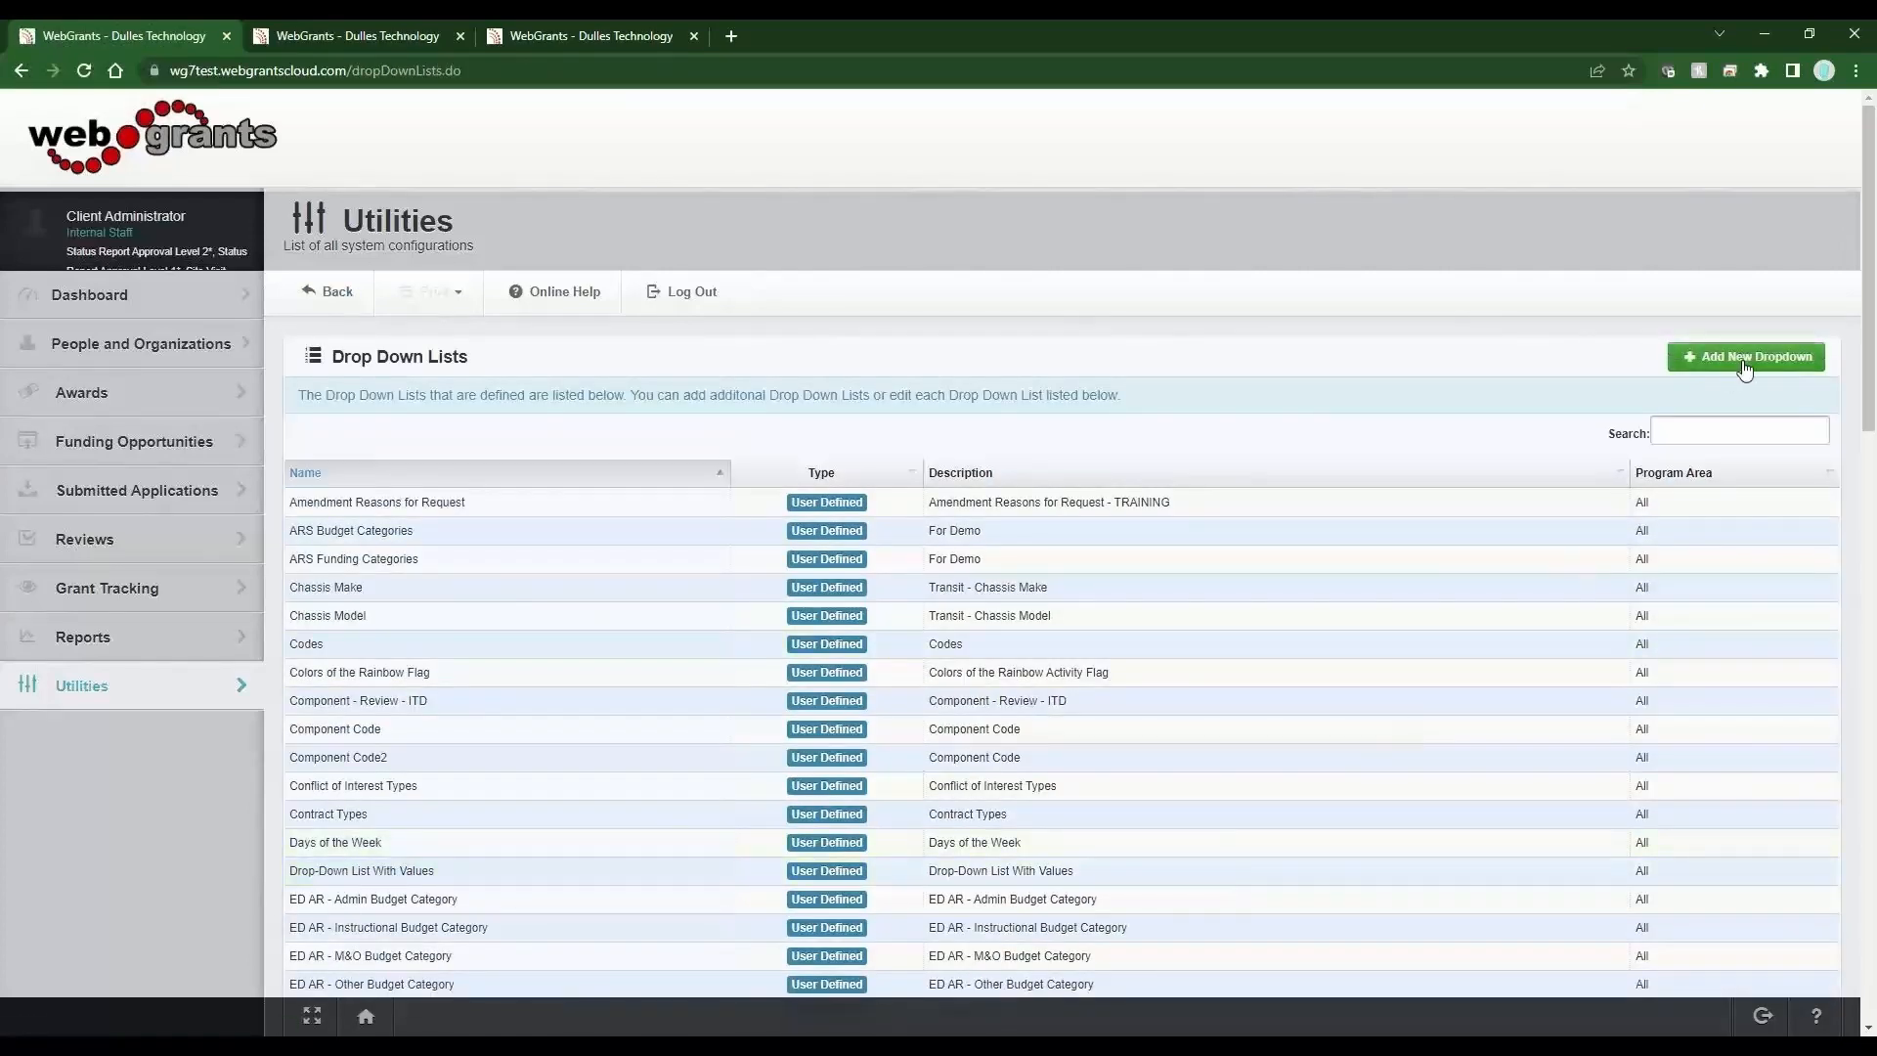
pyautogui.click(1745, 368)
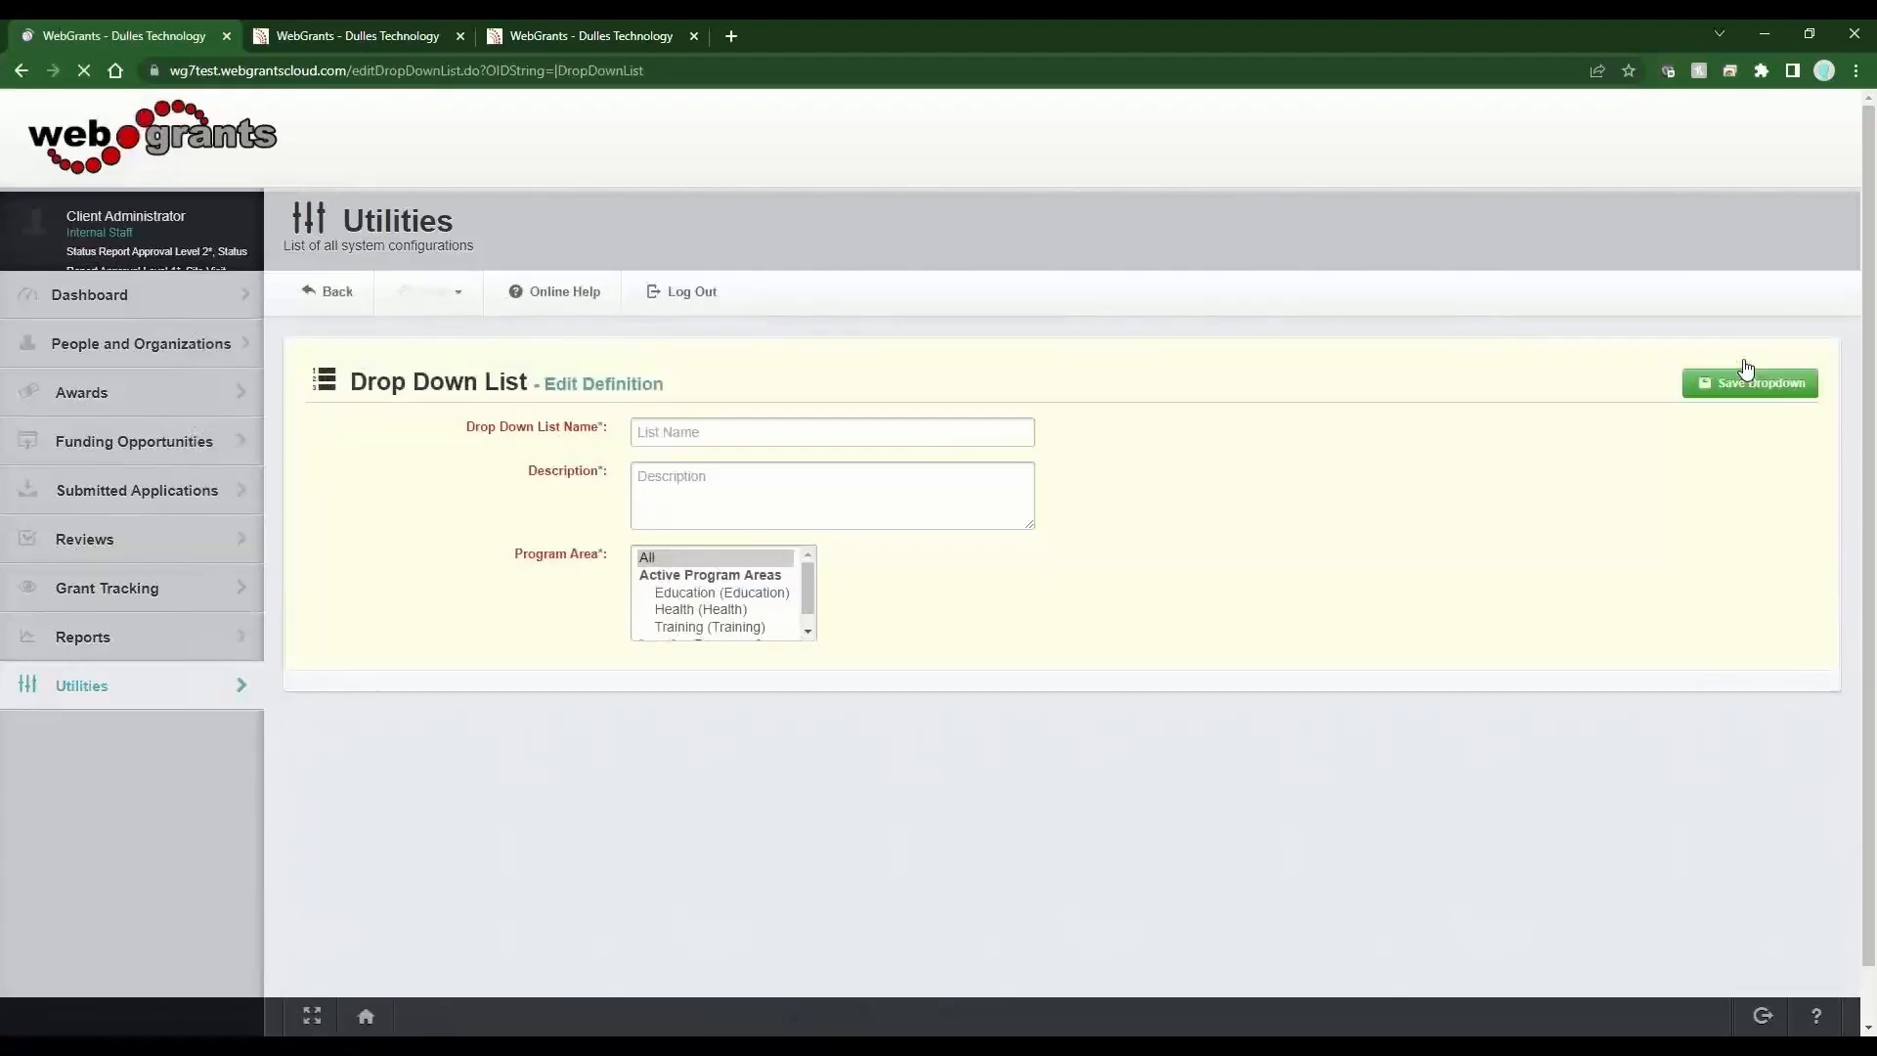
pyautogui.click(751, 437)
pyautogui.write('Prima')
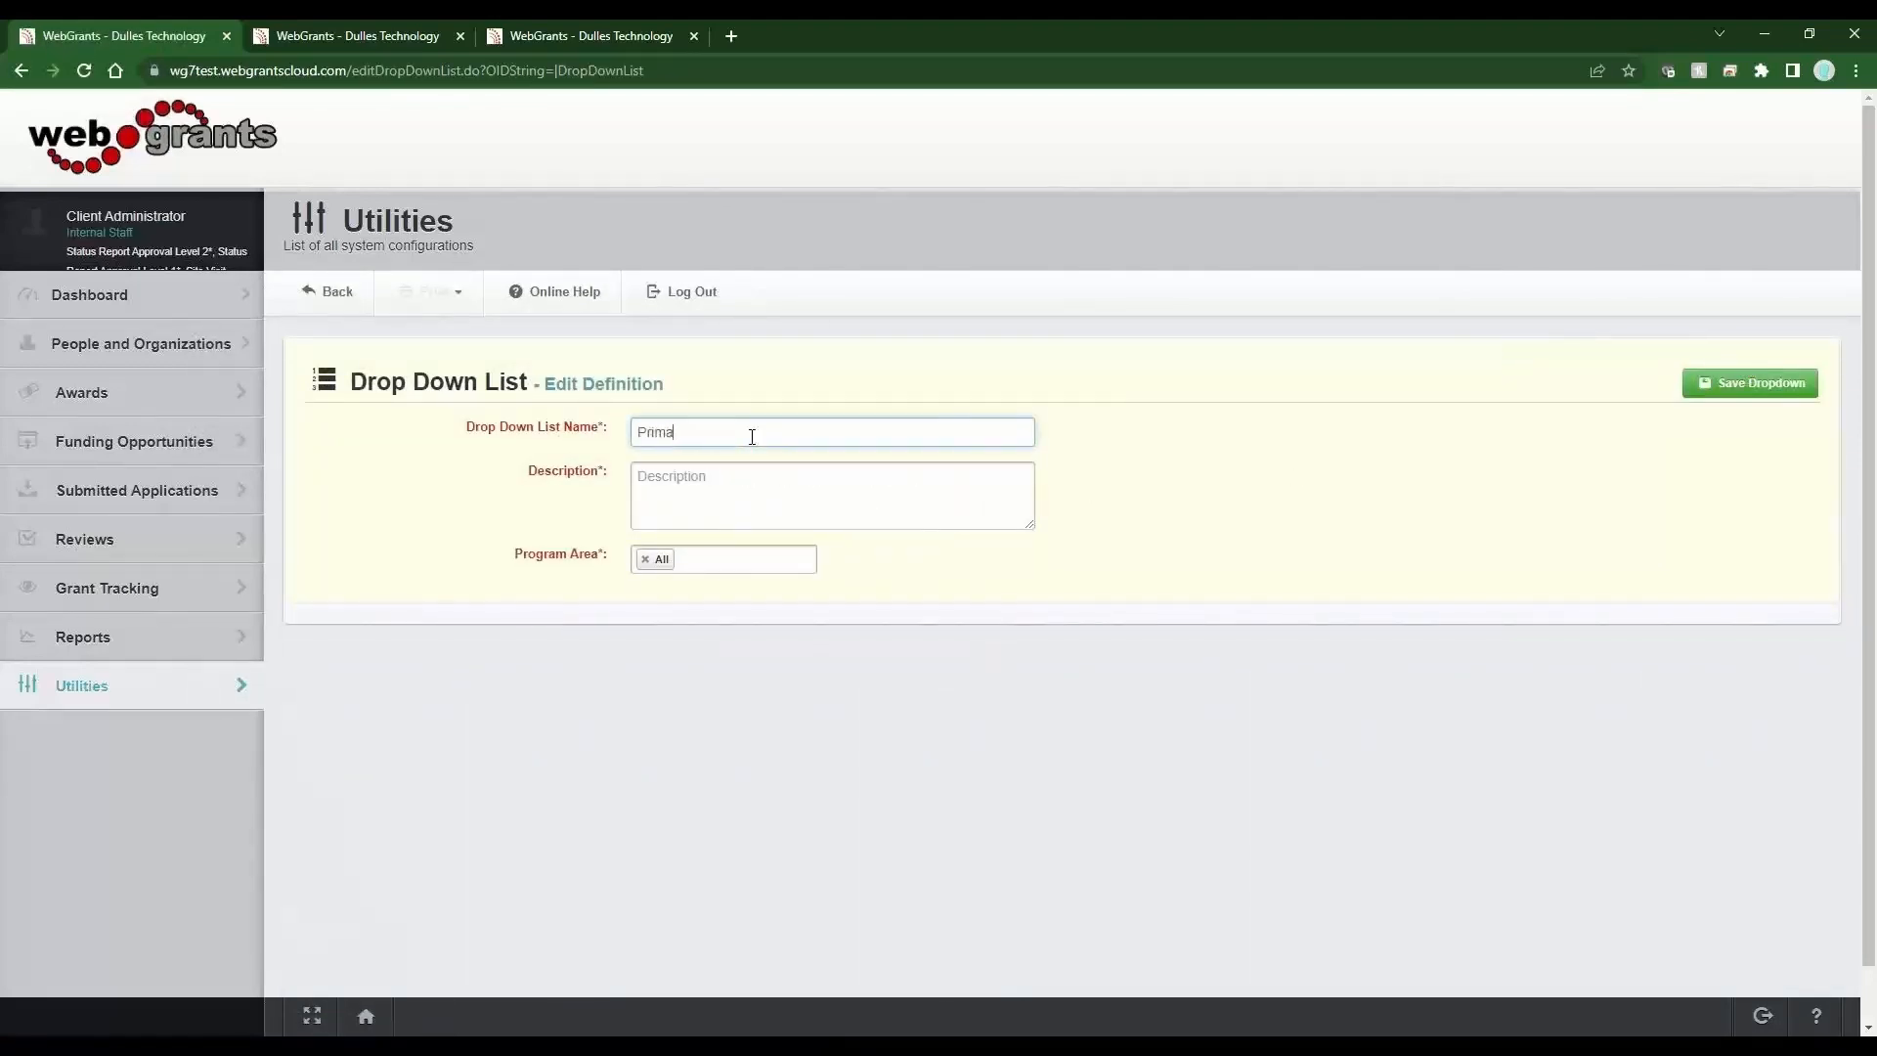
pyautogui.write('ry Colors')
pyautogui.press('Tab')
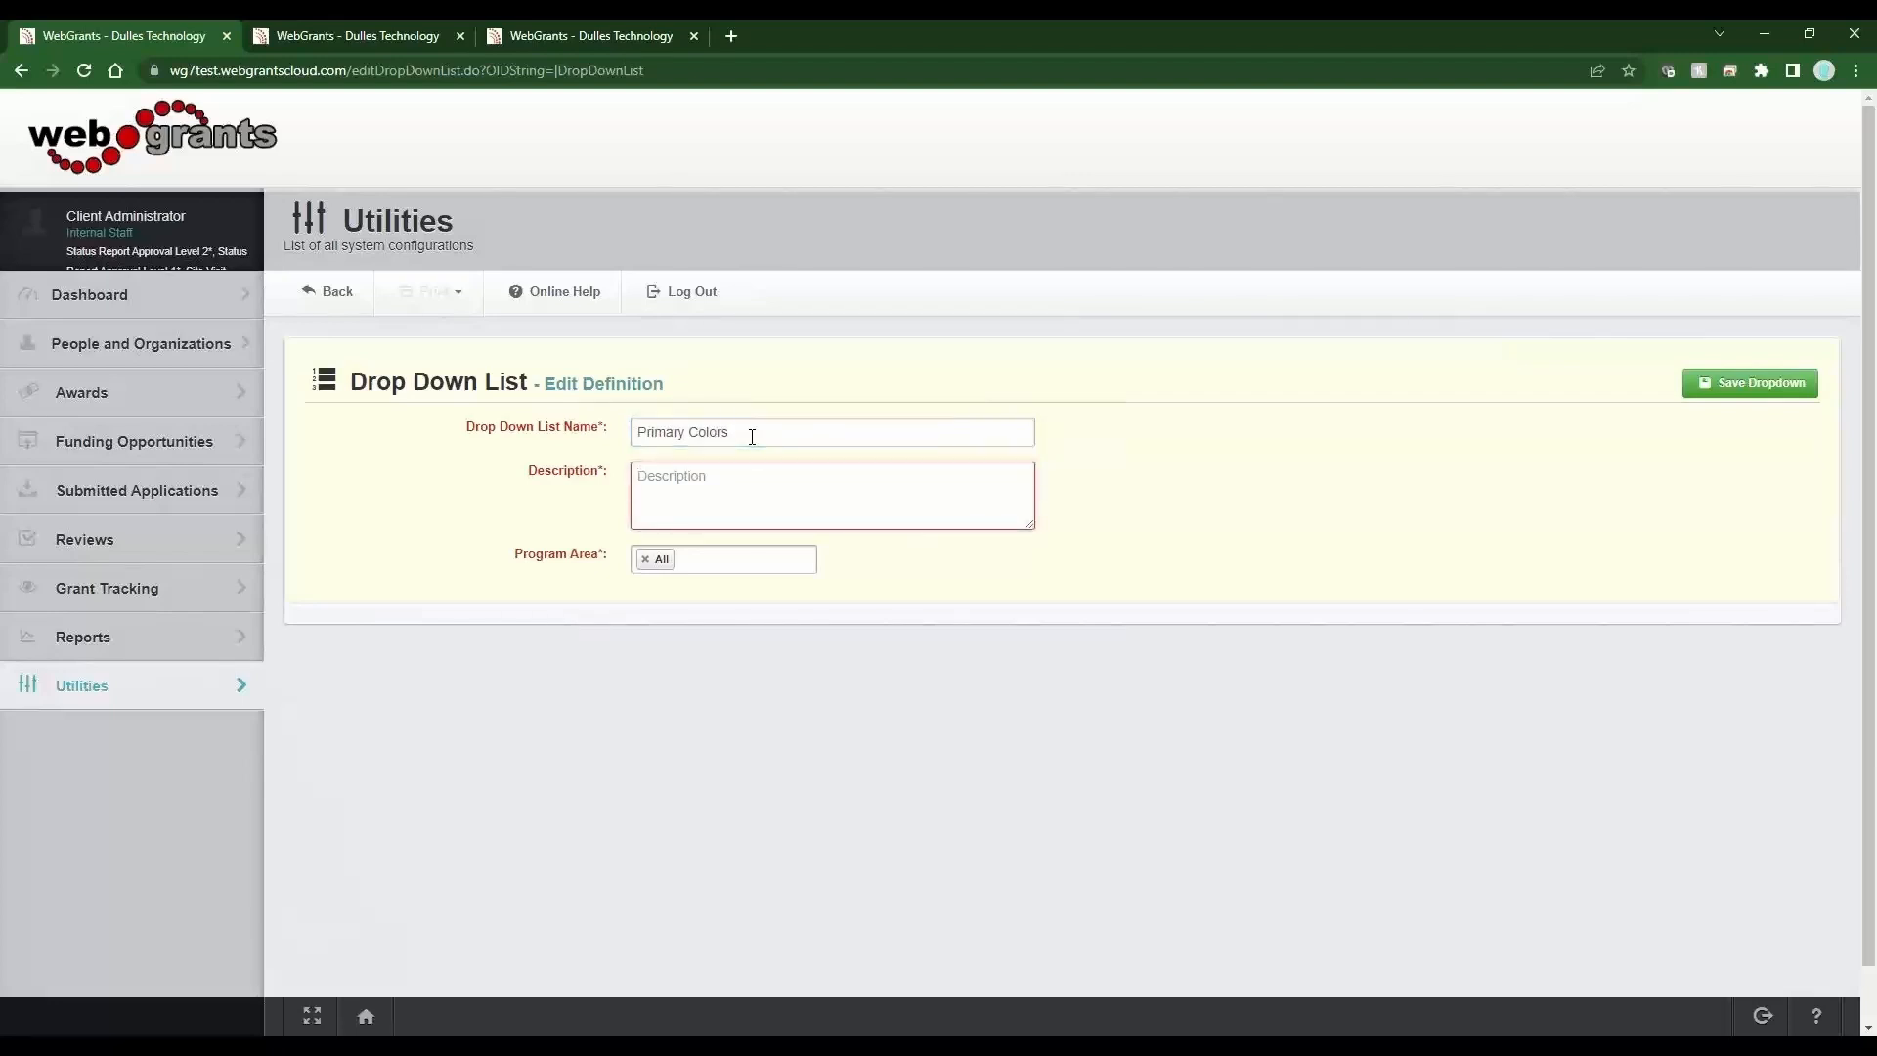
# Enter the drop-down list description as Primary Colors - Red, Yellow, Blue.
pyautogui.click(751, 436)
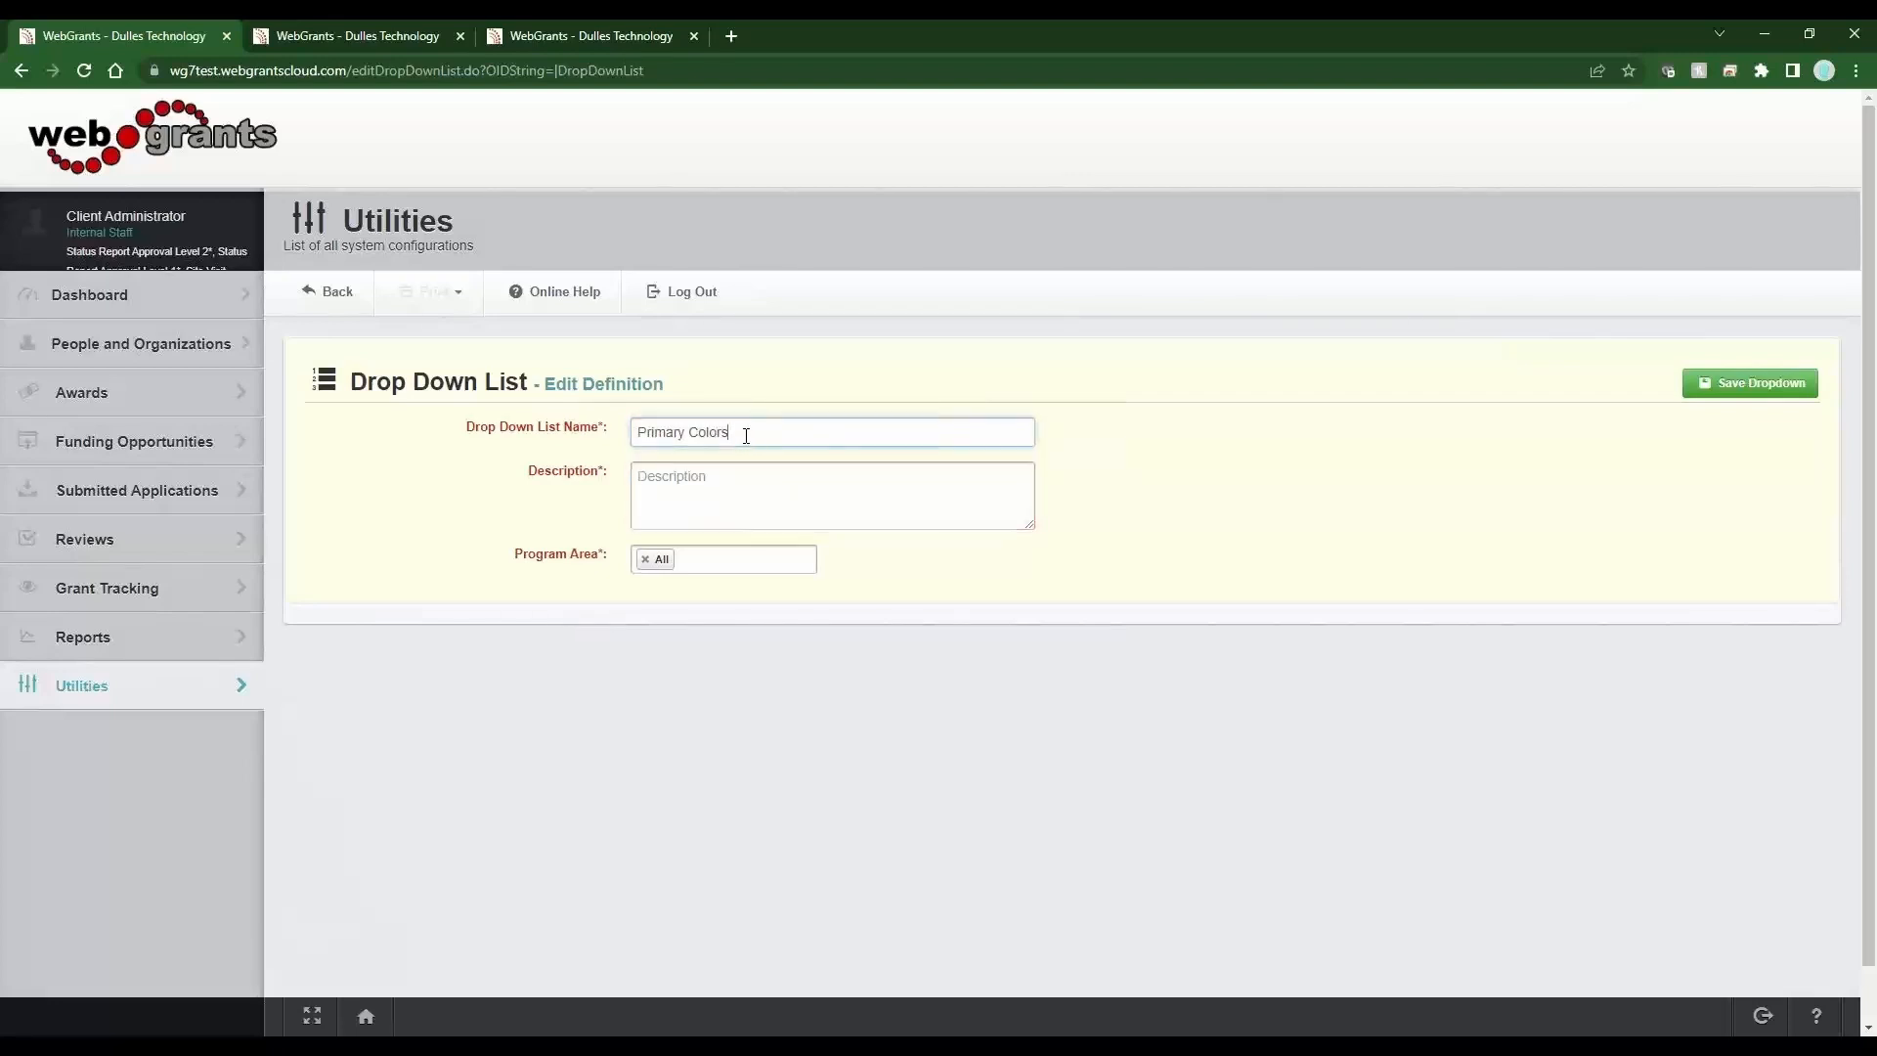
pyautogui.click(477, 437)
pyautogui.hotkey('ctrl', 'c')
pyautogui.click(768, 500)
pyautogui.hotkey('ctrl', 'v')
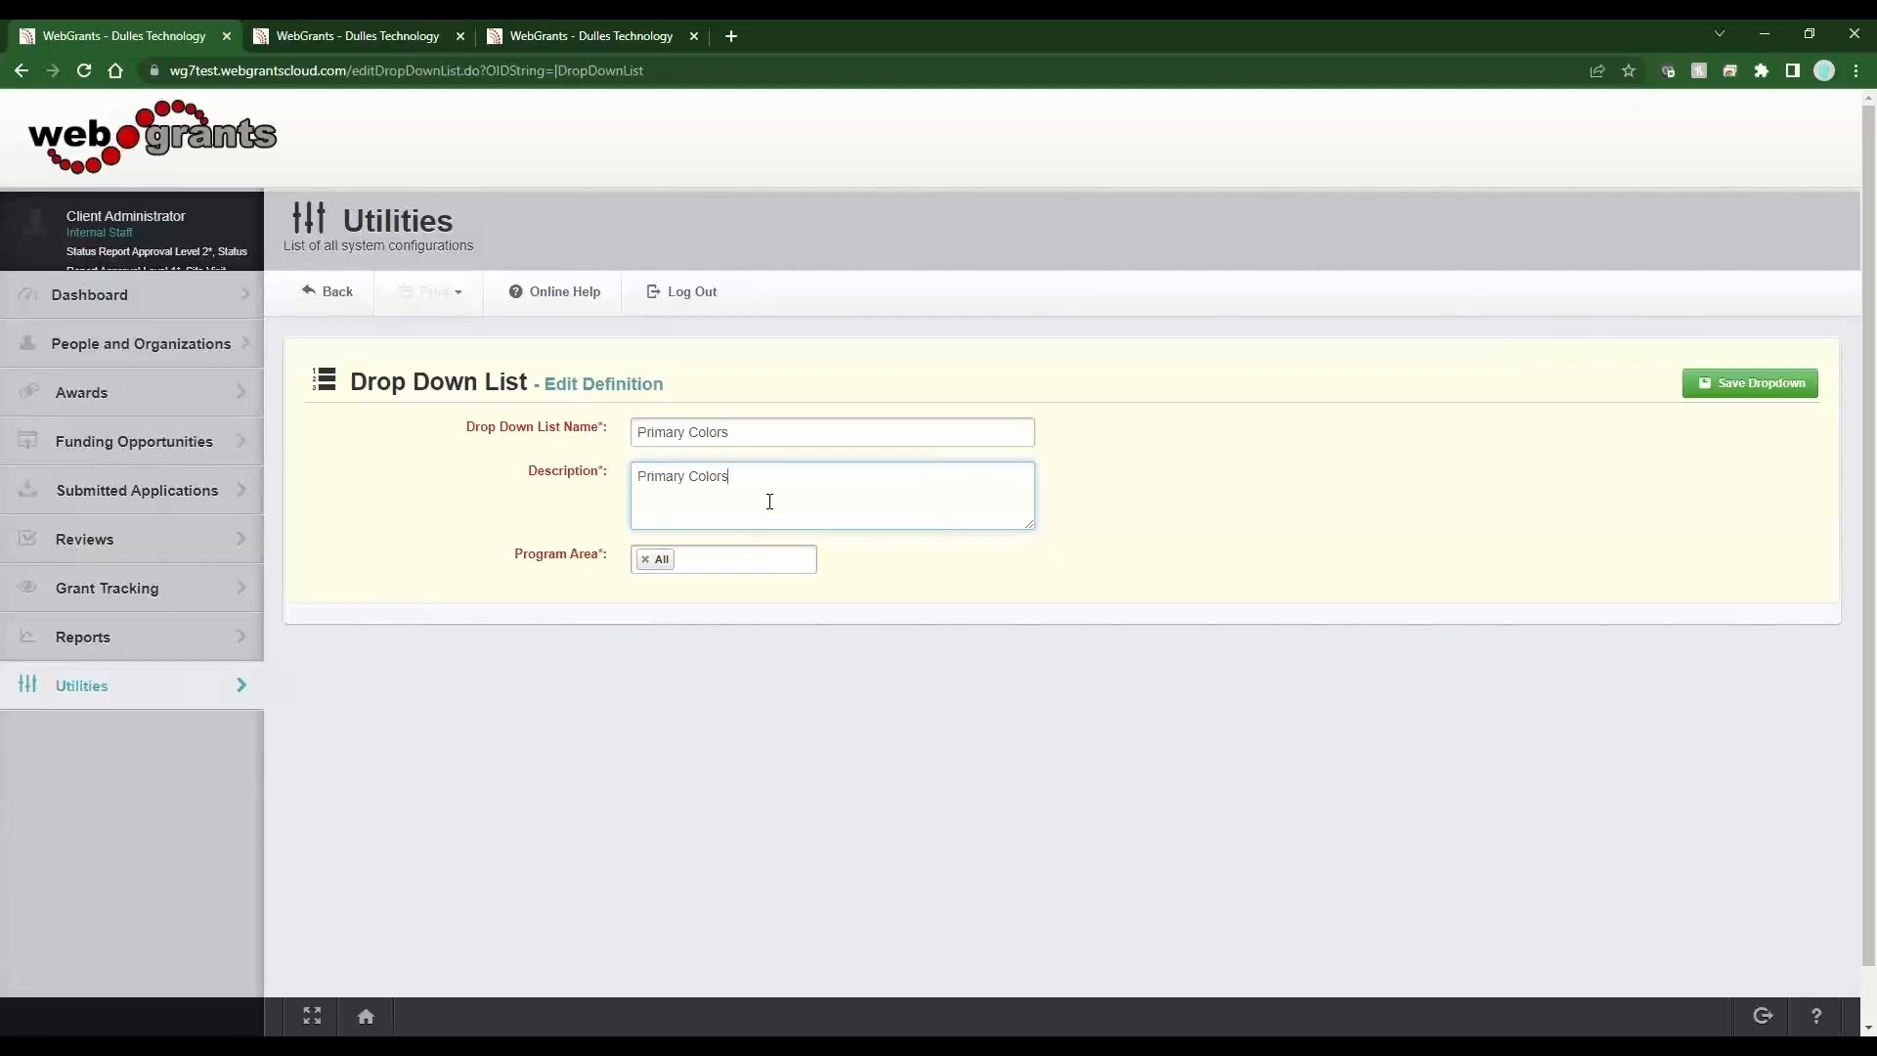
pyautogui.moveTo(760, 437); pyautogui.dragTo(636, 437)
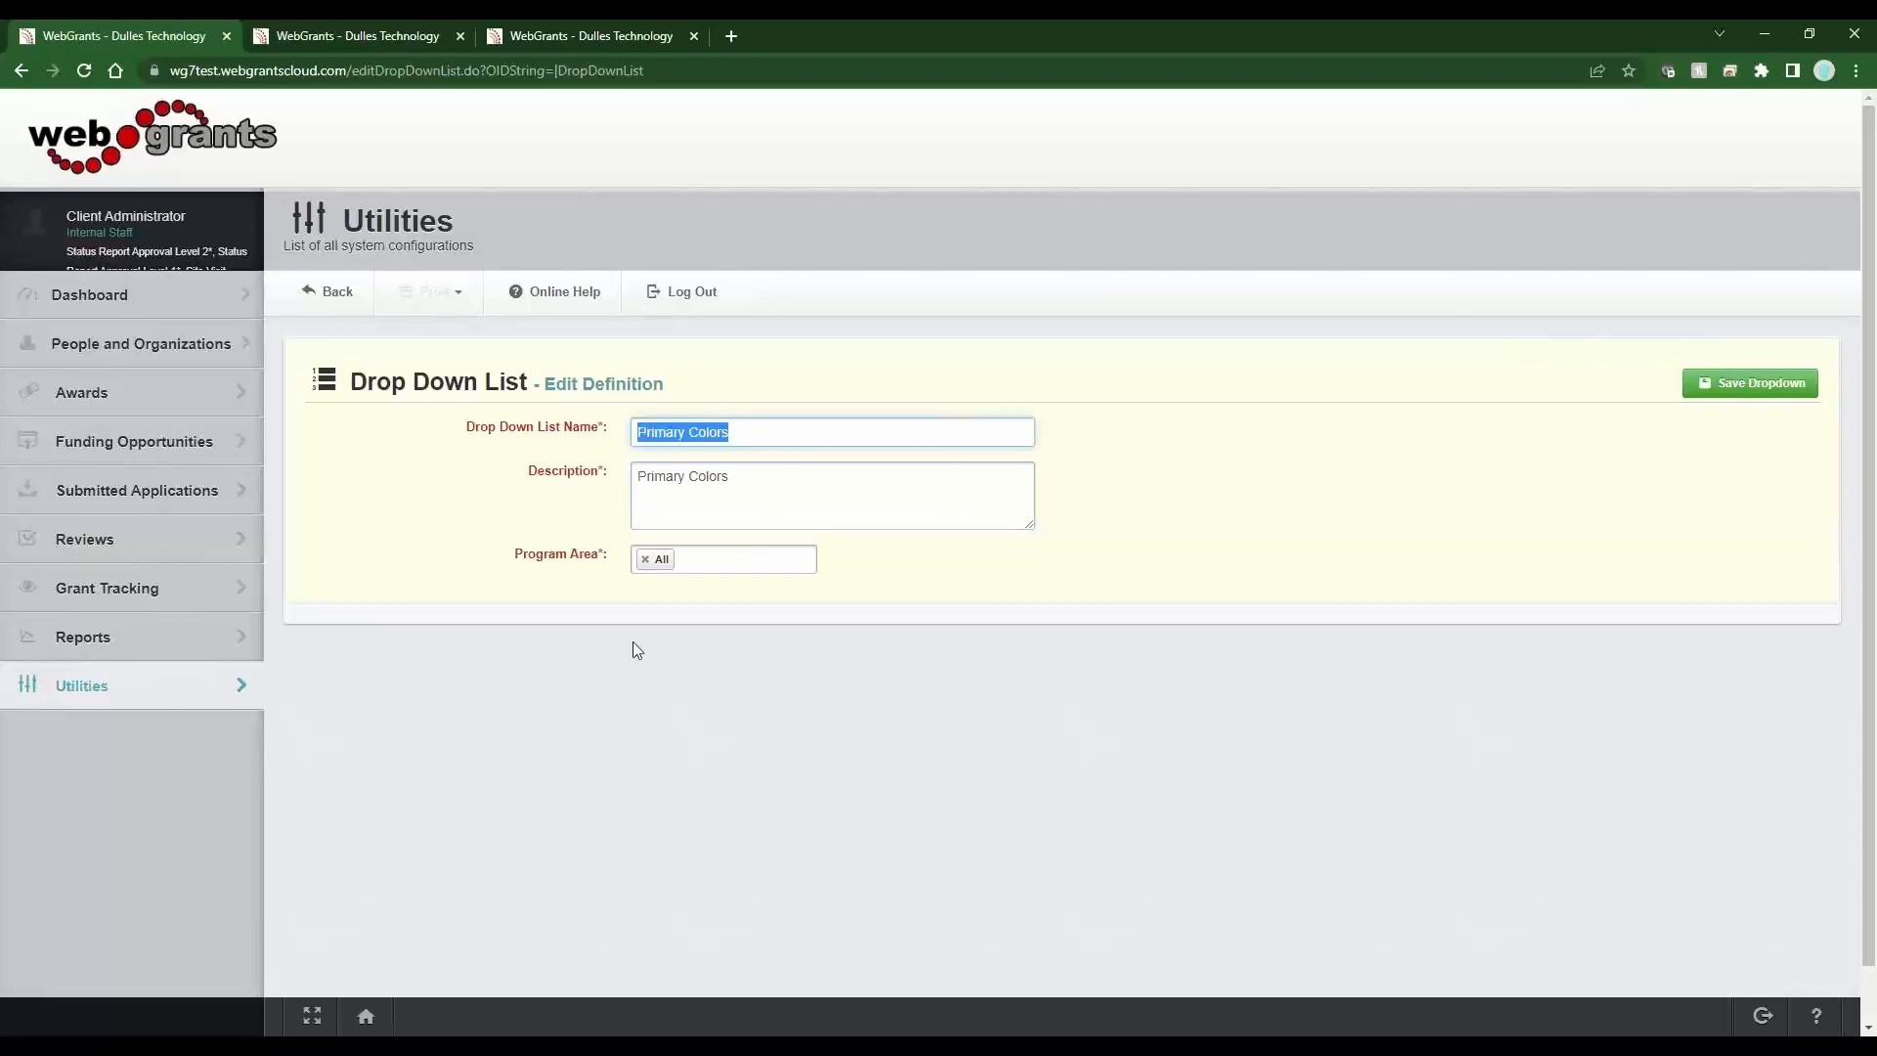
pyautogui.click(800, 483)
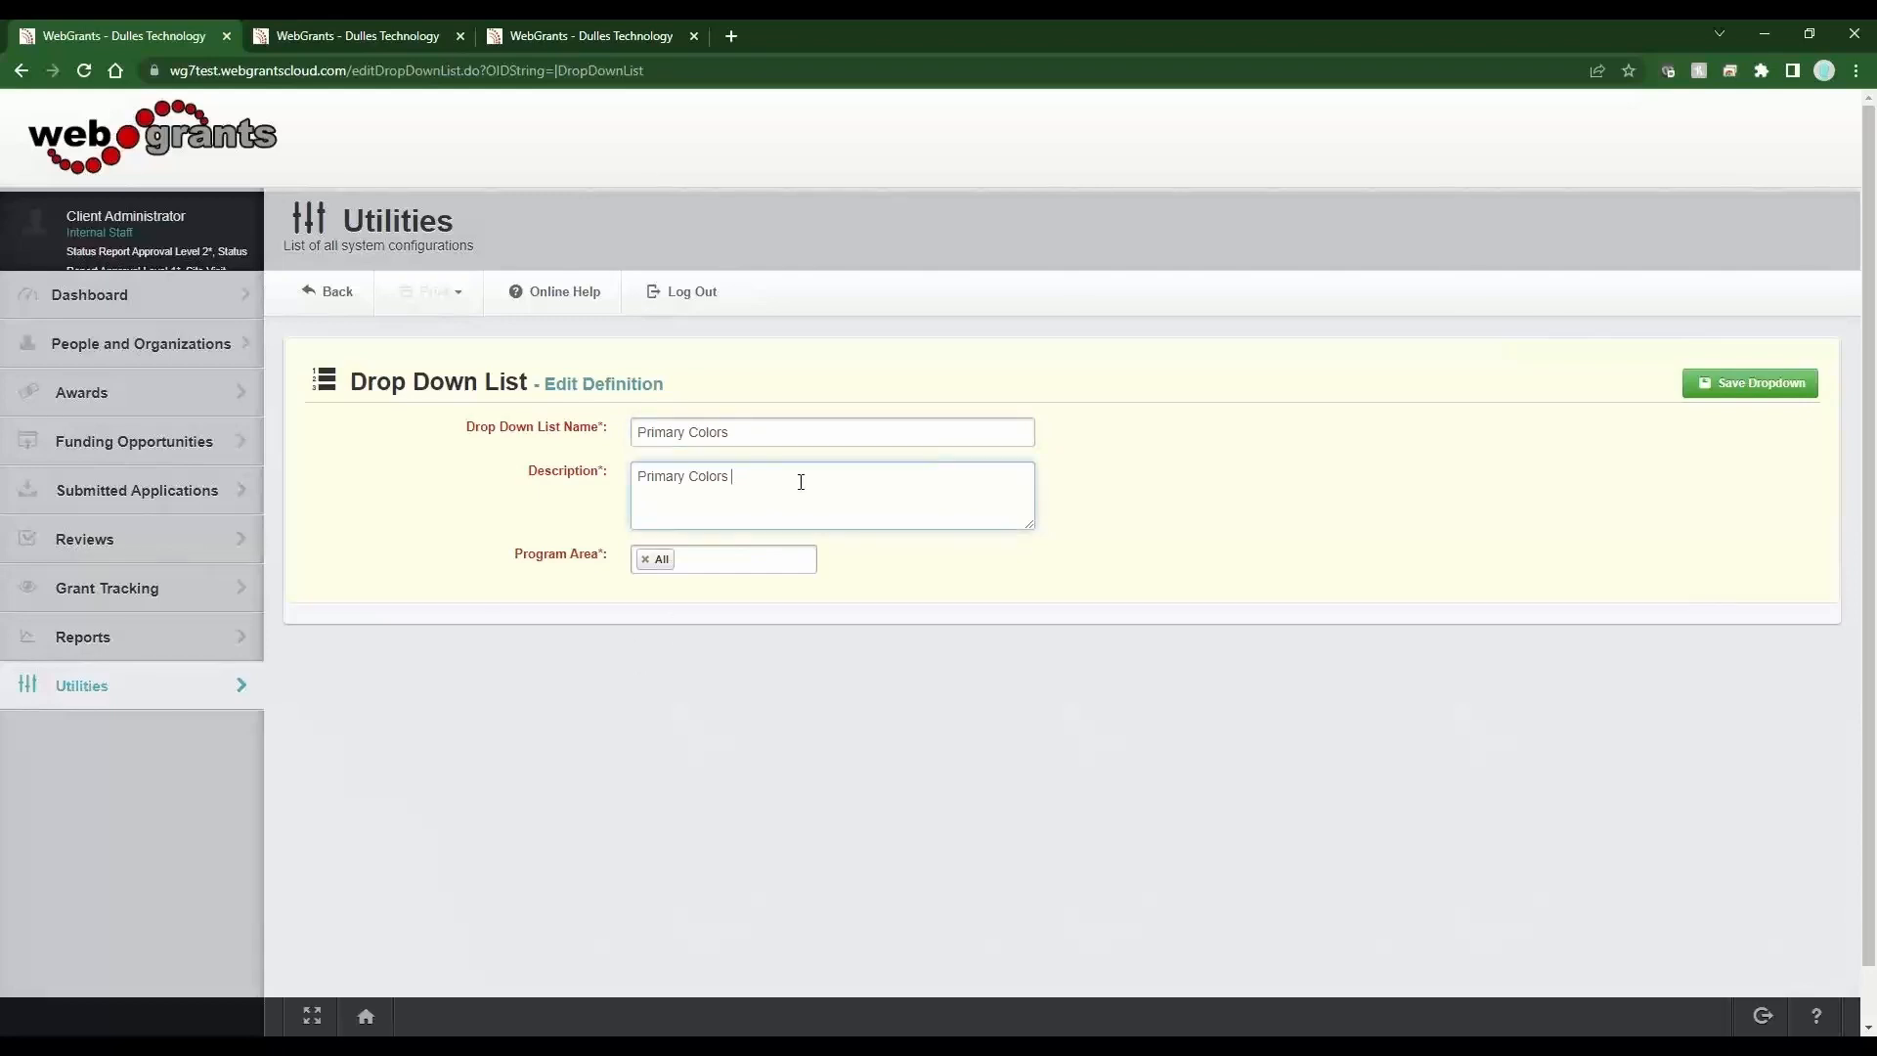
pyautogui.write('- Red, Yellow, Blue')
# Replace the All program area with Training (Training) and save the drop-down list.
pyautogui.doubleClick(786, 478)
pyautogui.tripleClick(786, 478)
pyautogui.click(645, 564)
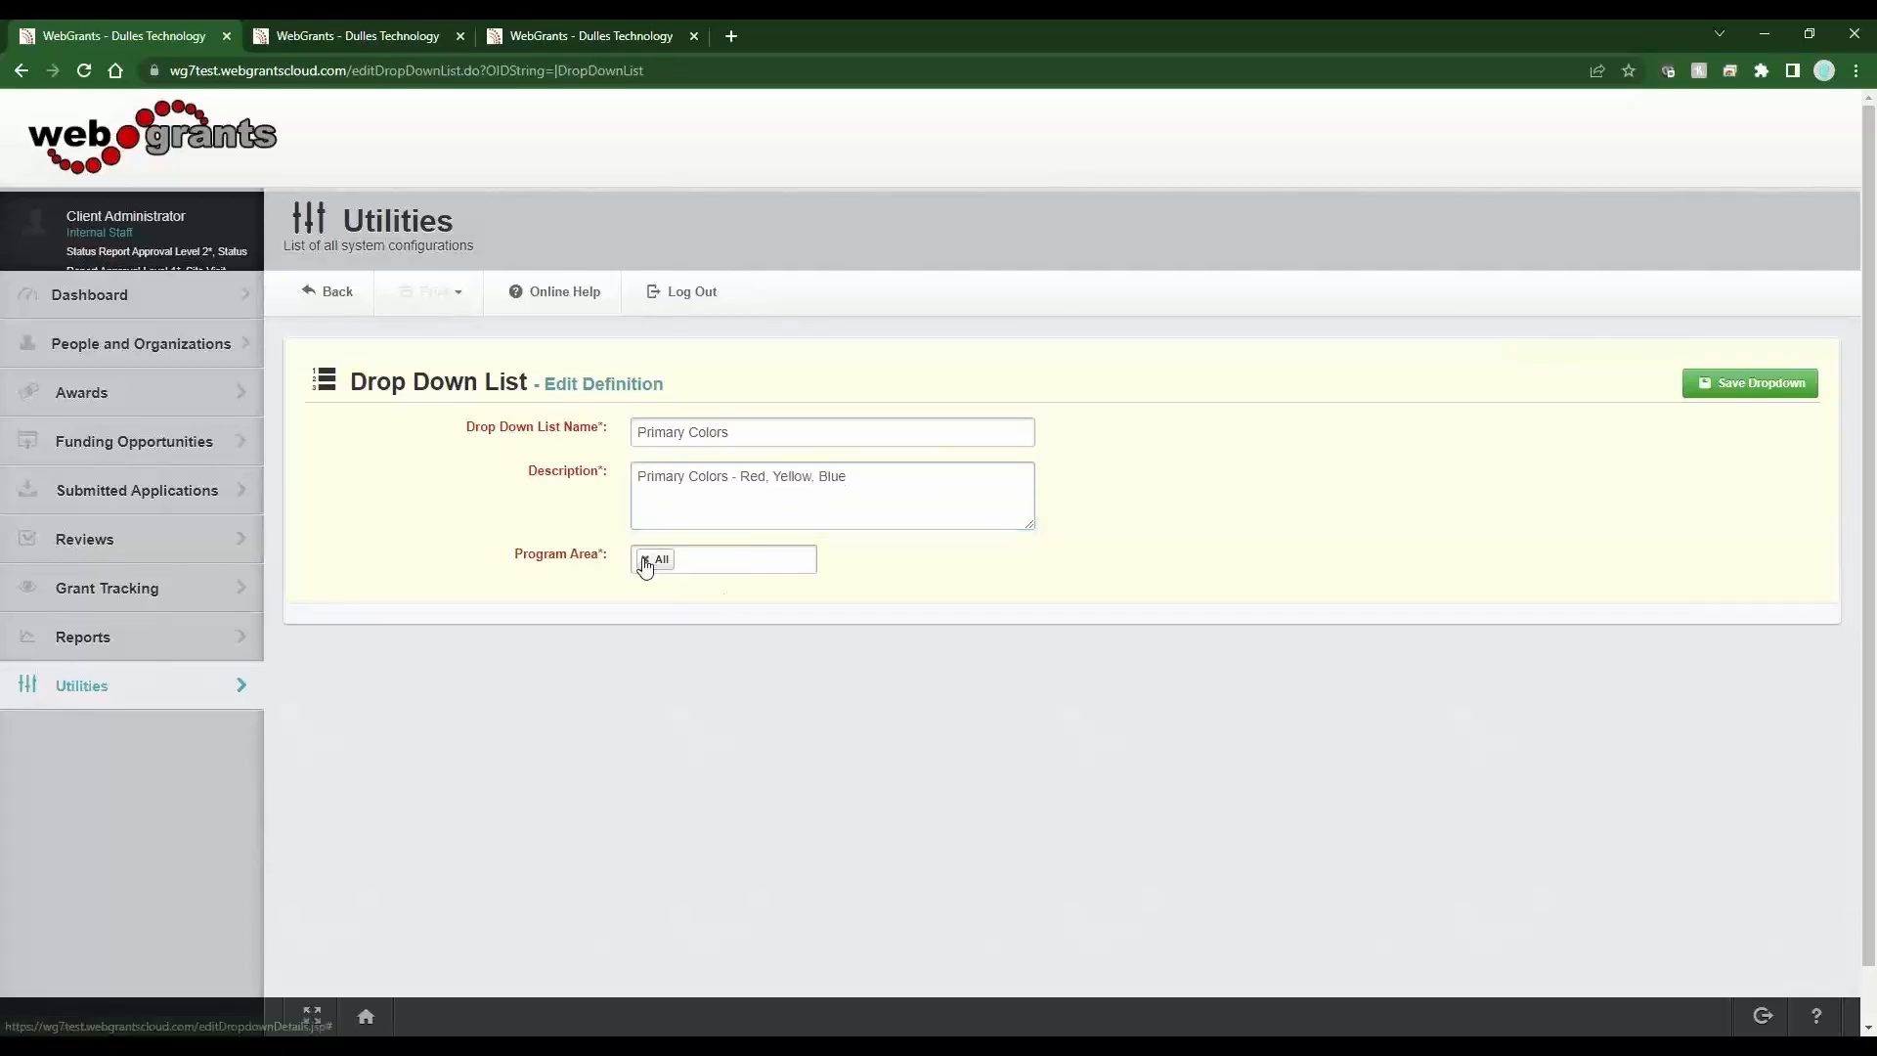
pyautogui.write('tr')
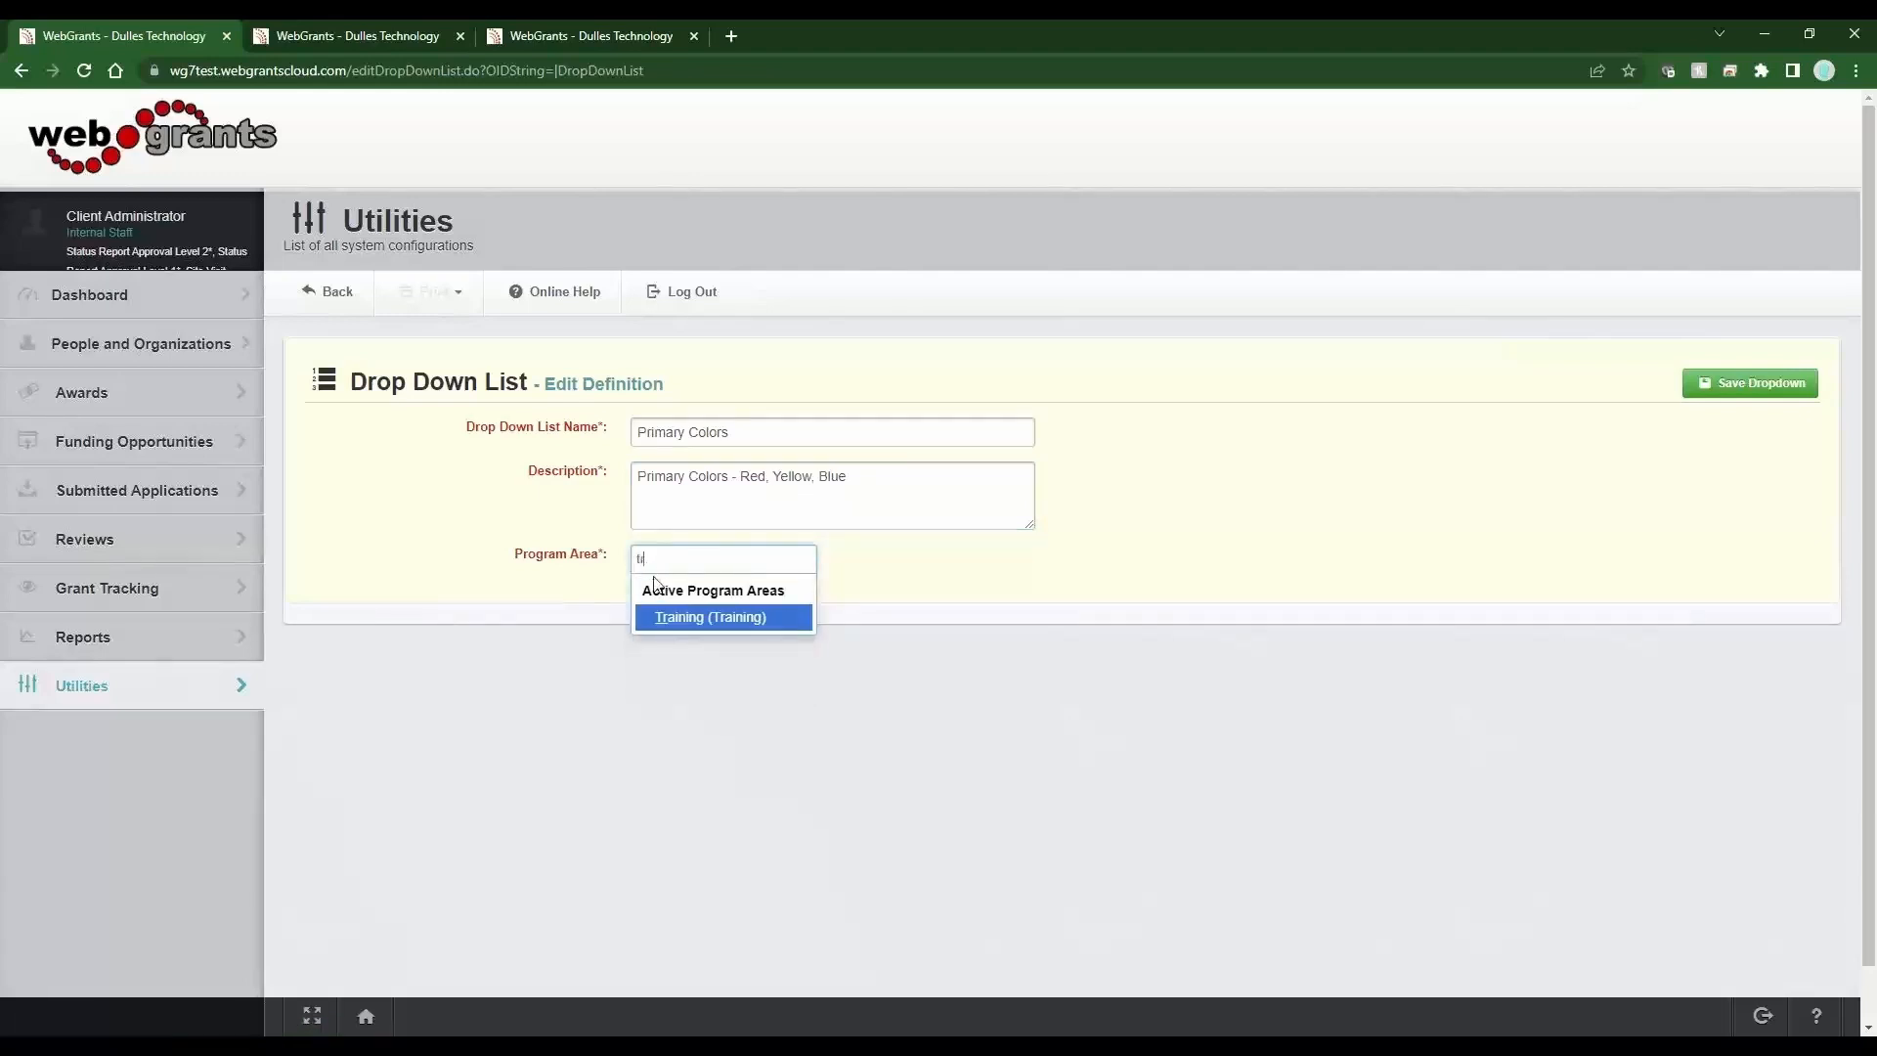
pyautogui.click(669, 623)
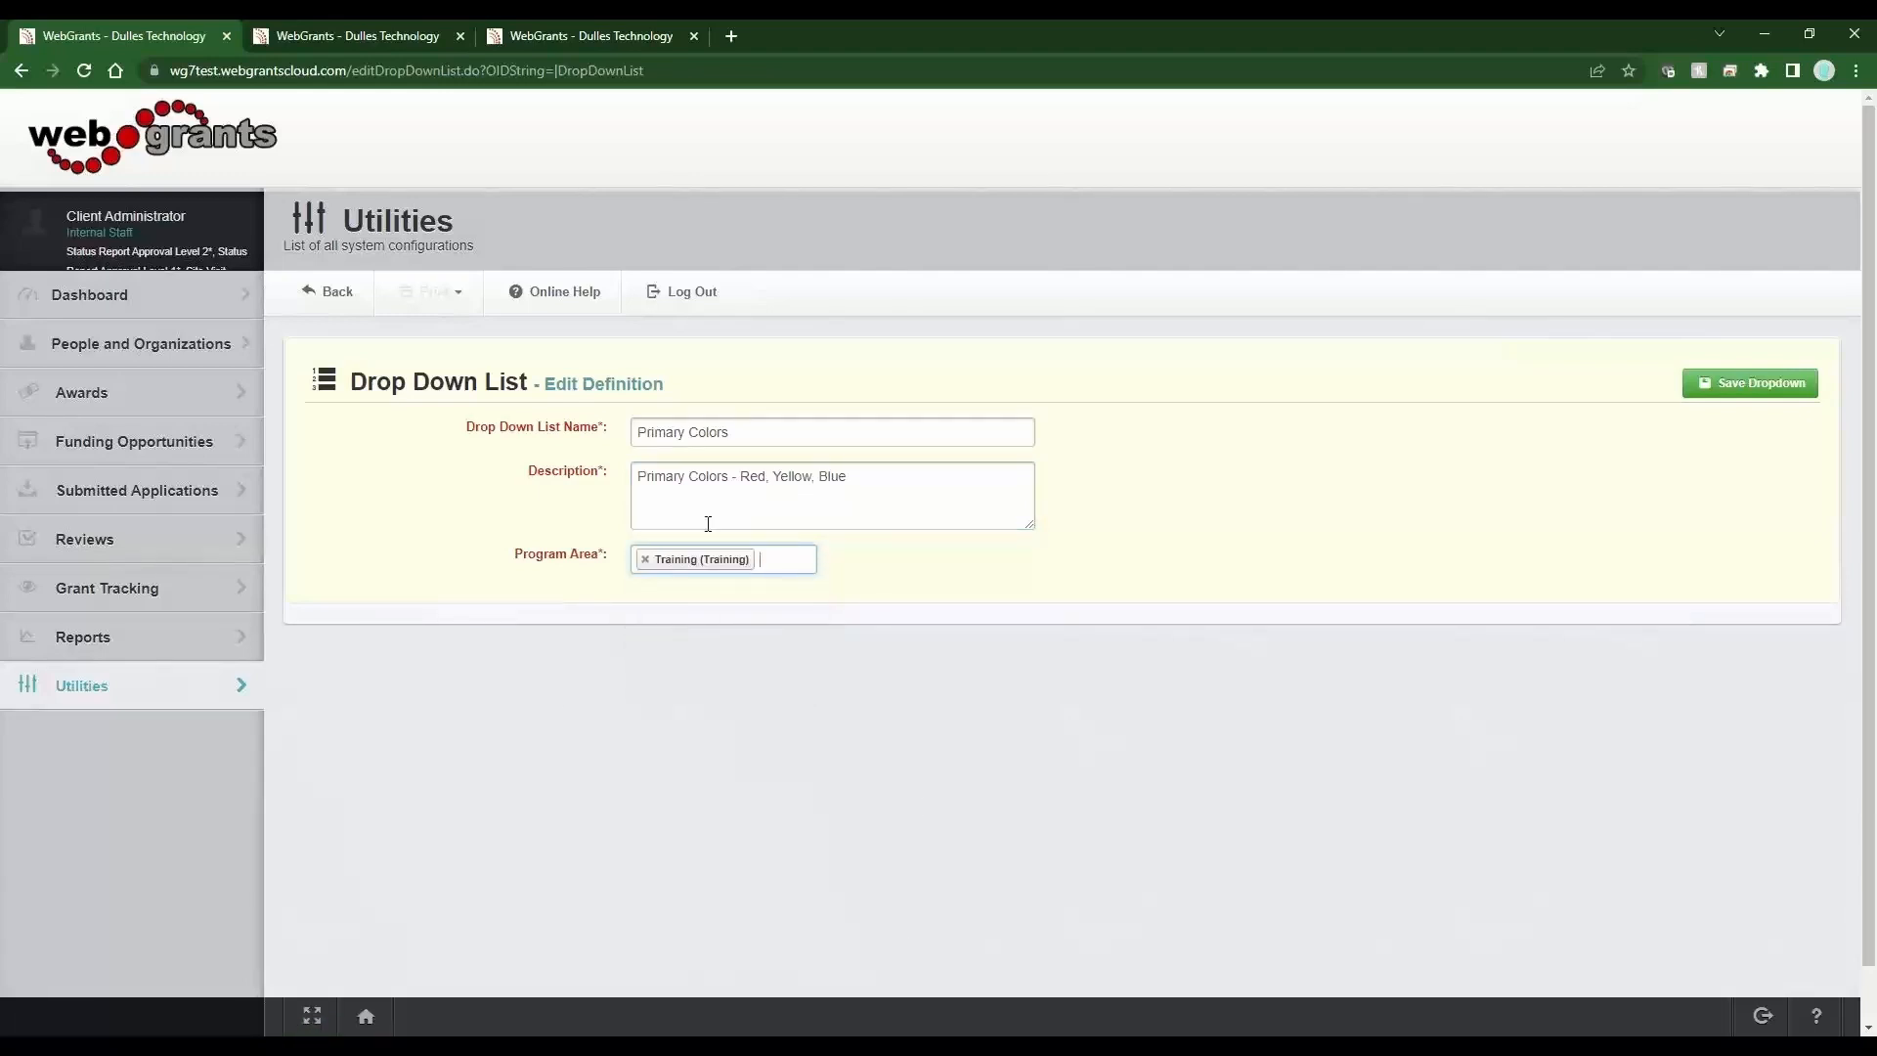
pyautogui.click(608, 565)
pyautogui.moveTo(608, 565); pyautogui.dragTo(515, 565)
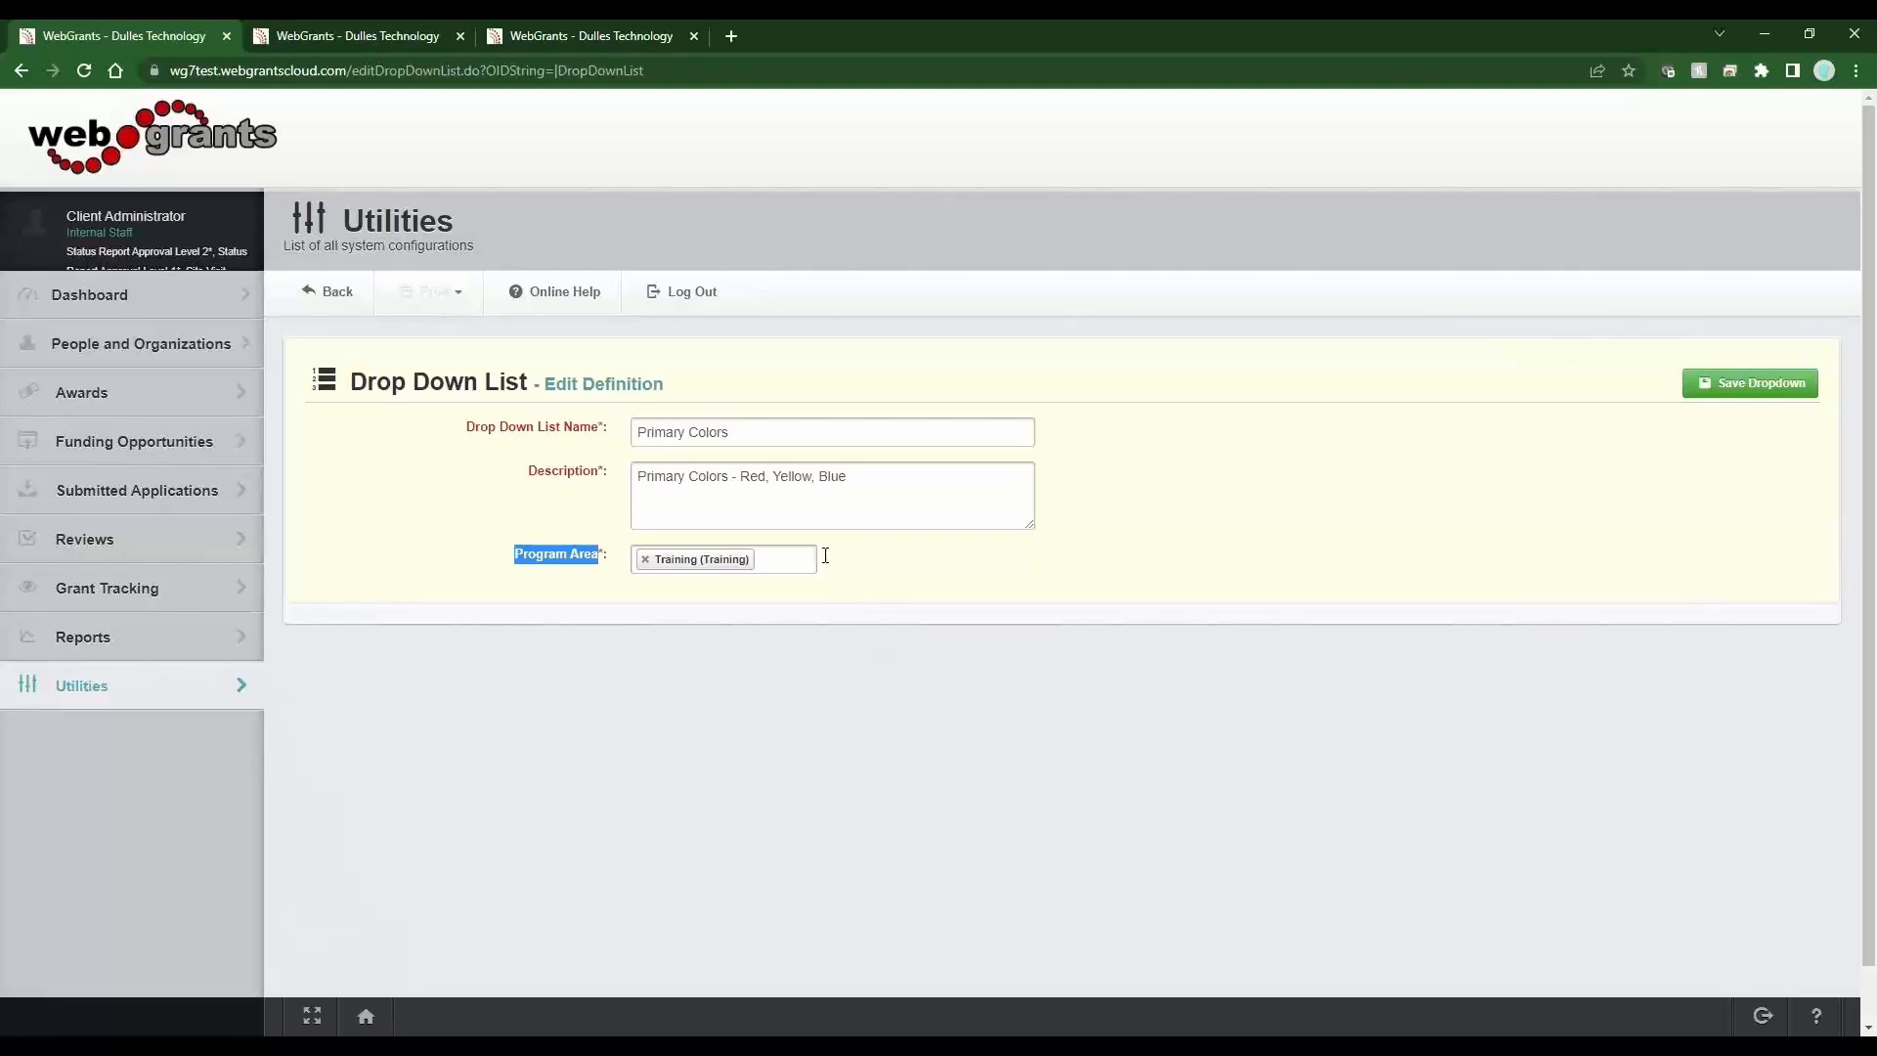
pyautogui.doubleClick(760, 476)
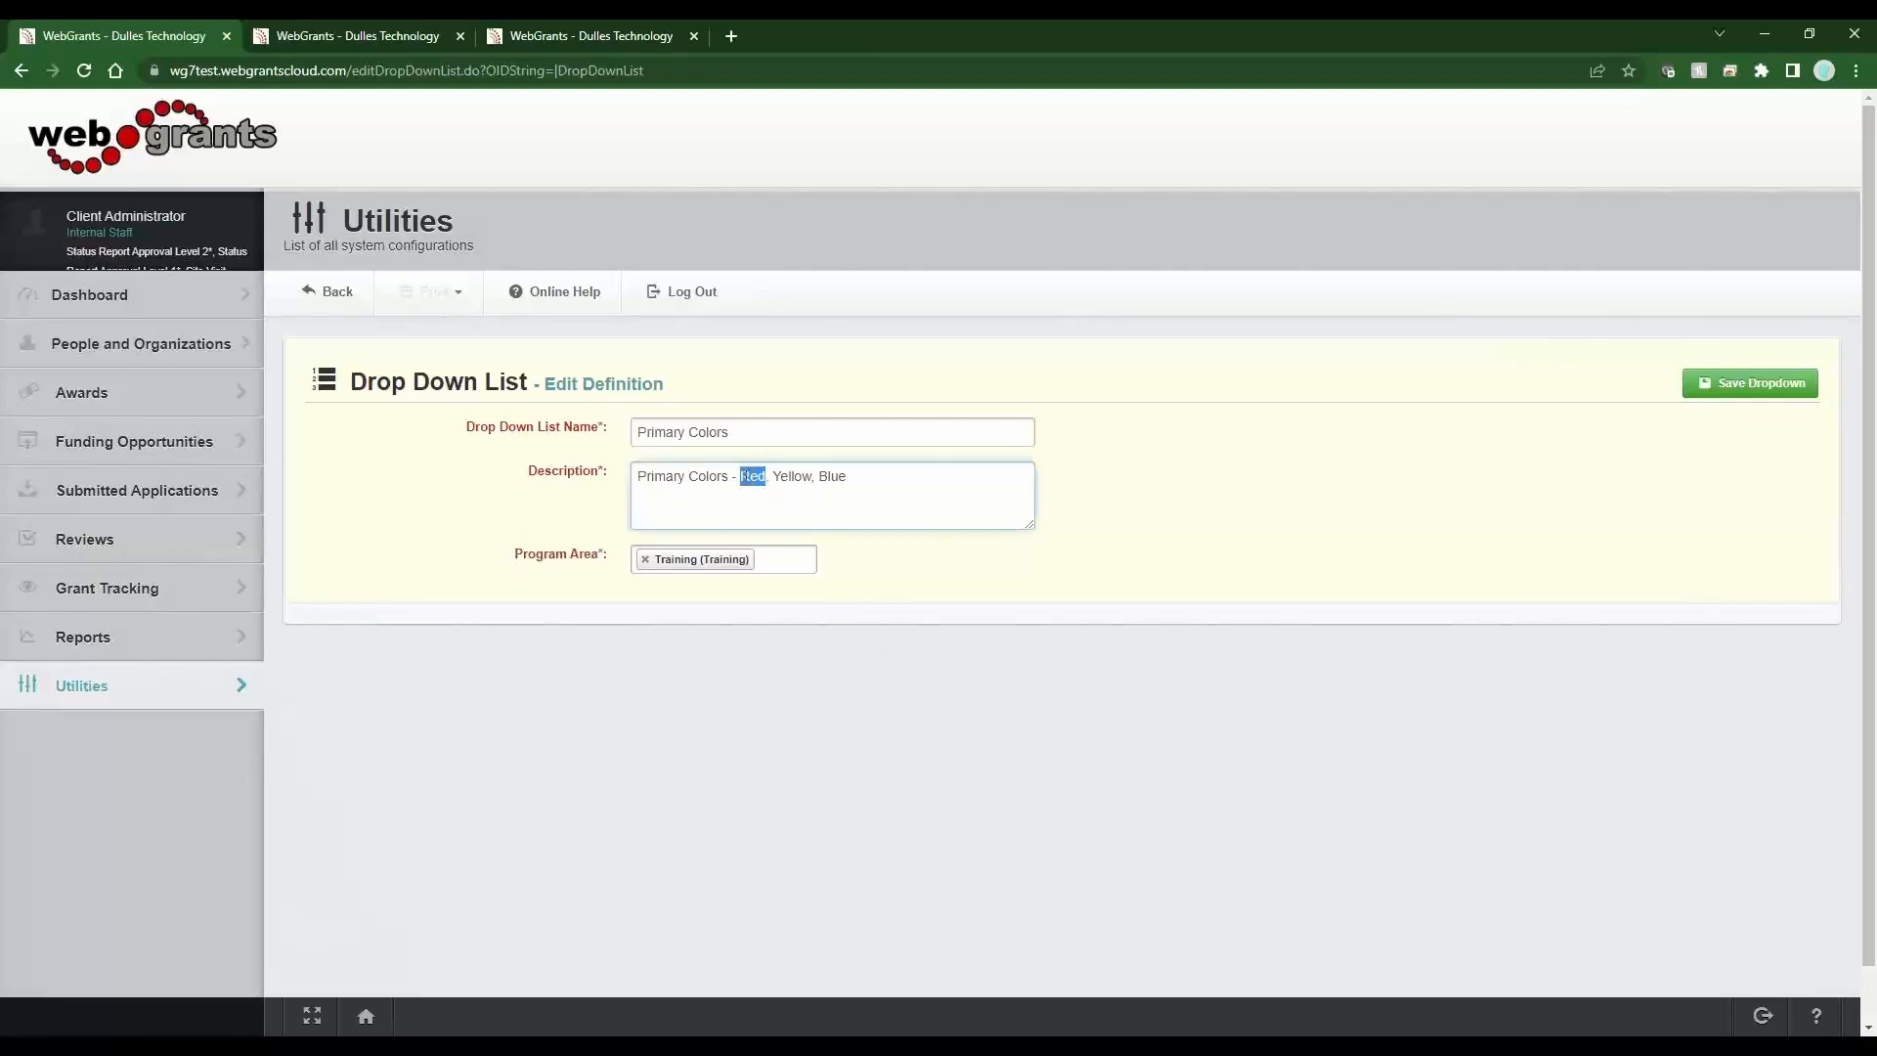
pyautogui.doubleClick(792, 476)
pyautogui.moveTo(847, 476); pyautogui.dragTo(832, 477)
pyautogui.click(1719, 392)
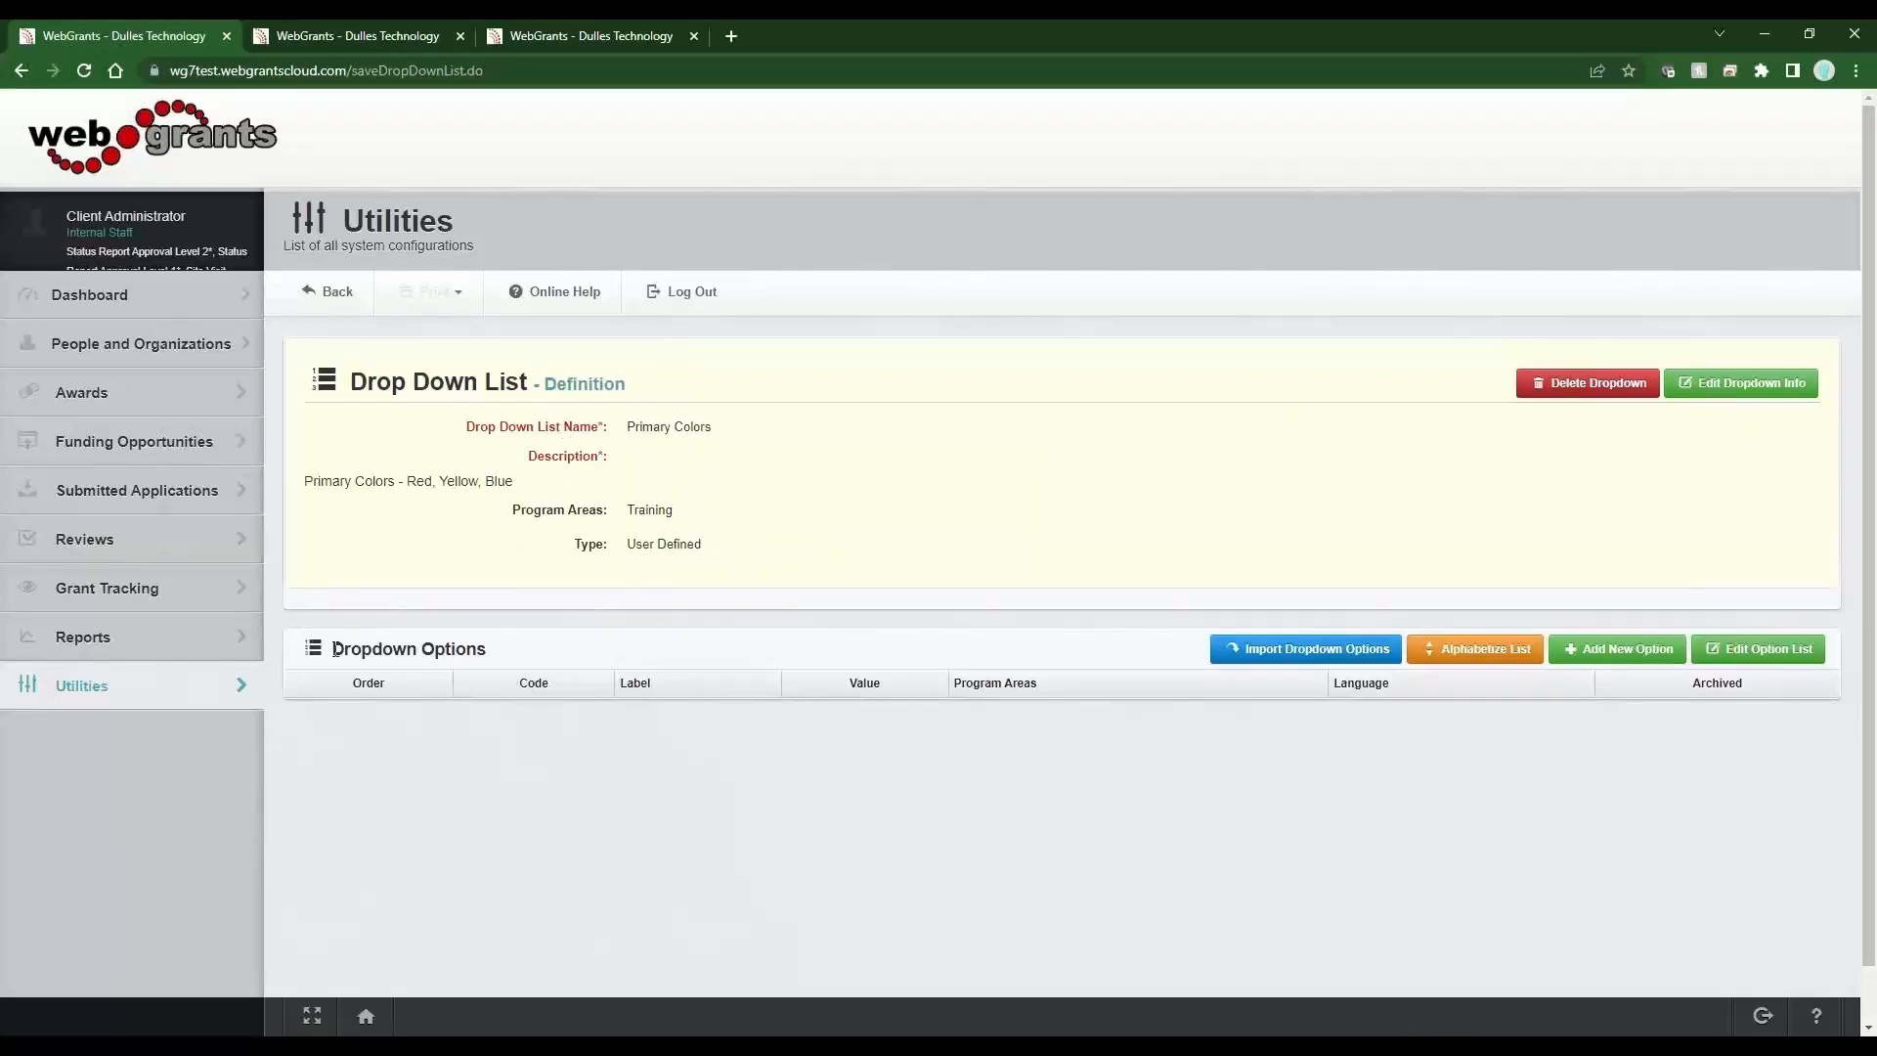
# Add a new option to the Primary Colors list with code Red and label Red.
pyautogui.moveTo(334, 650); pyautogui.dragTo(488, 652)
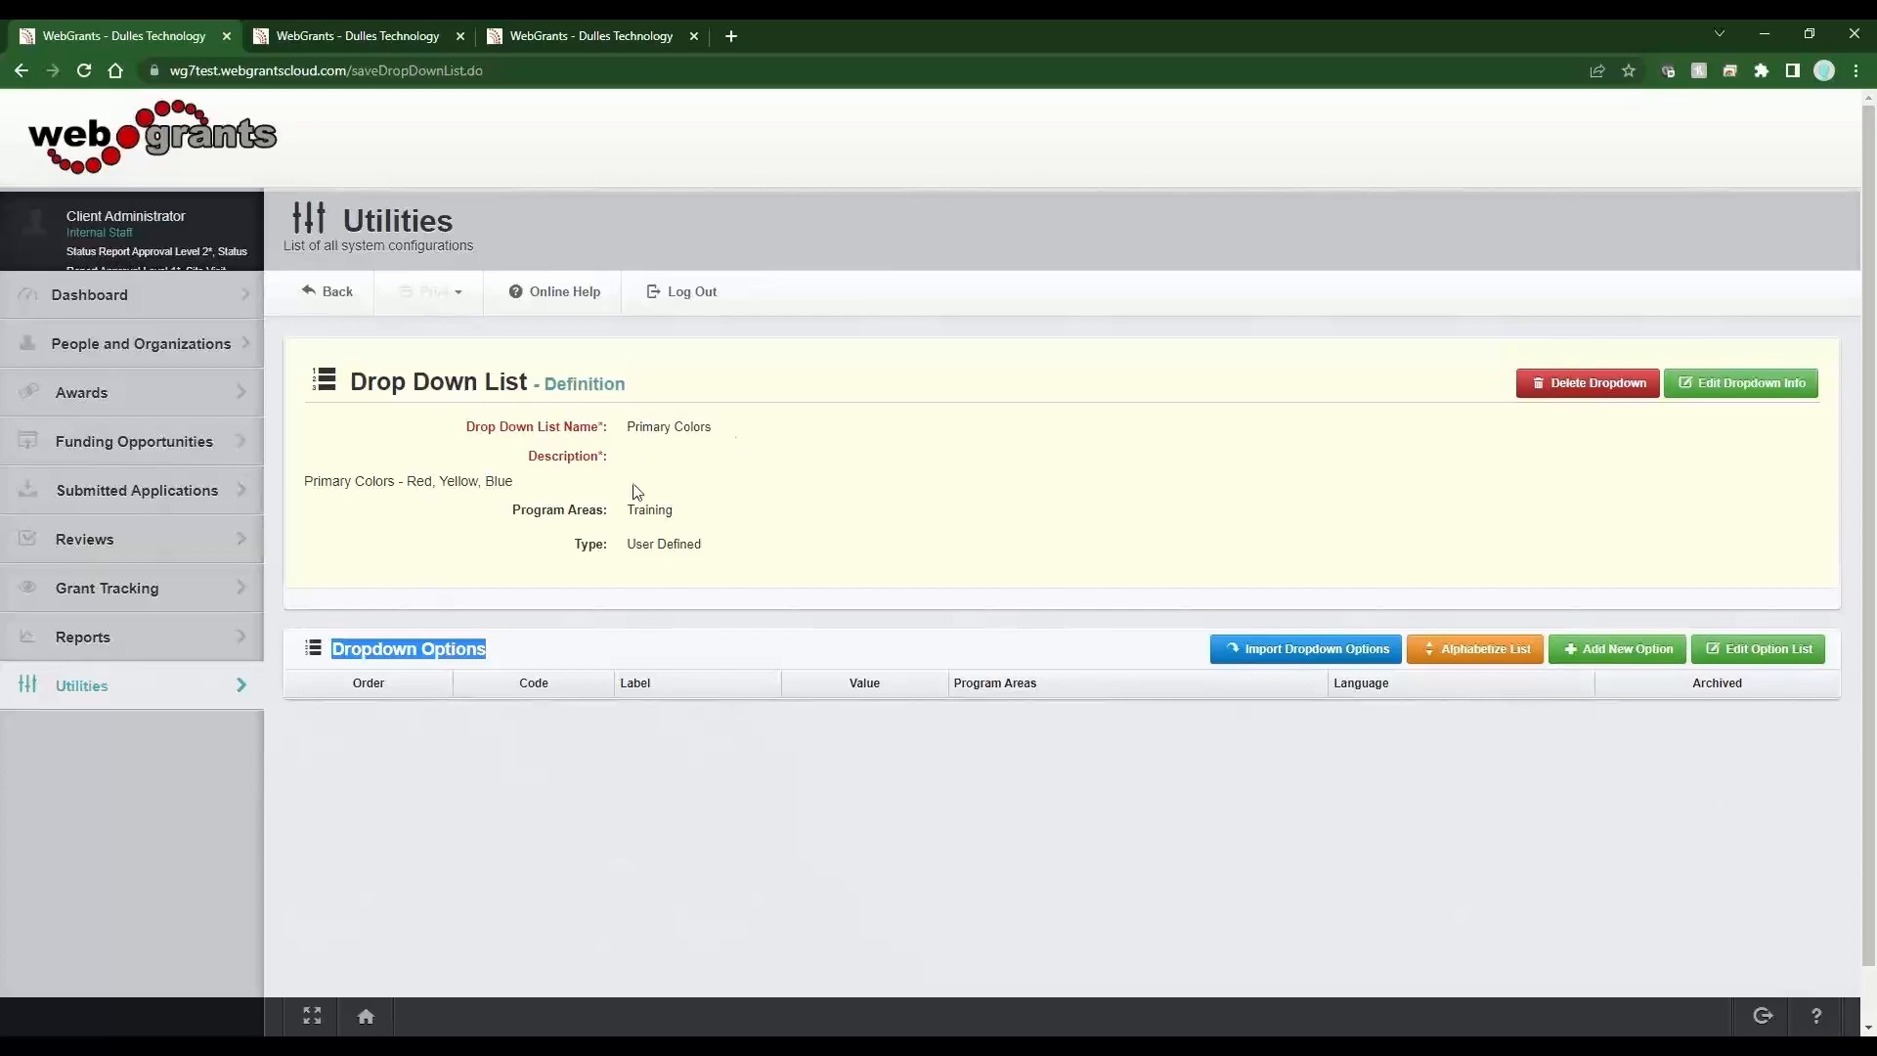
pyautogui.click(1614, 661)
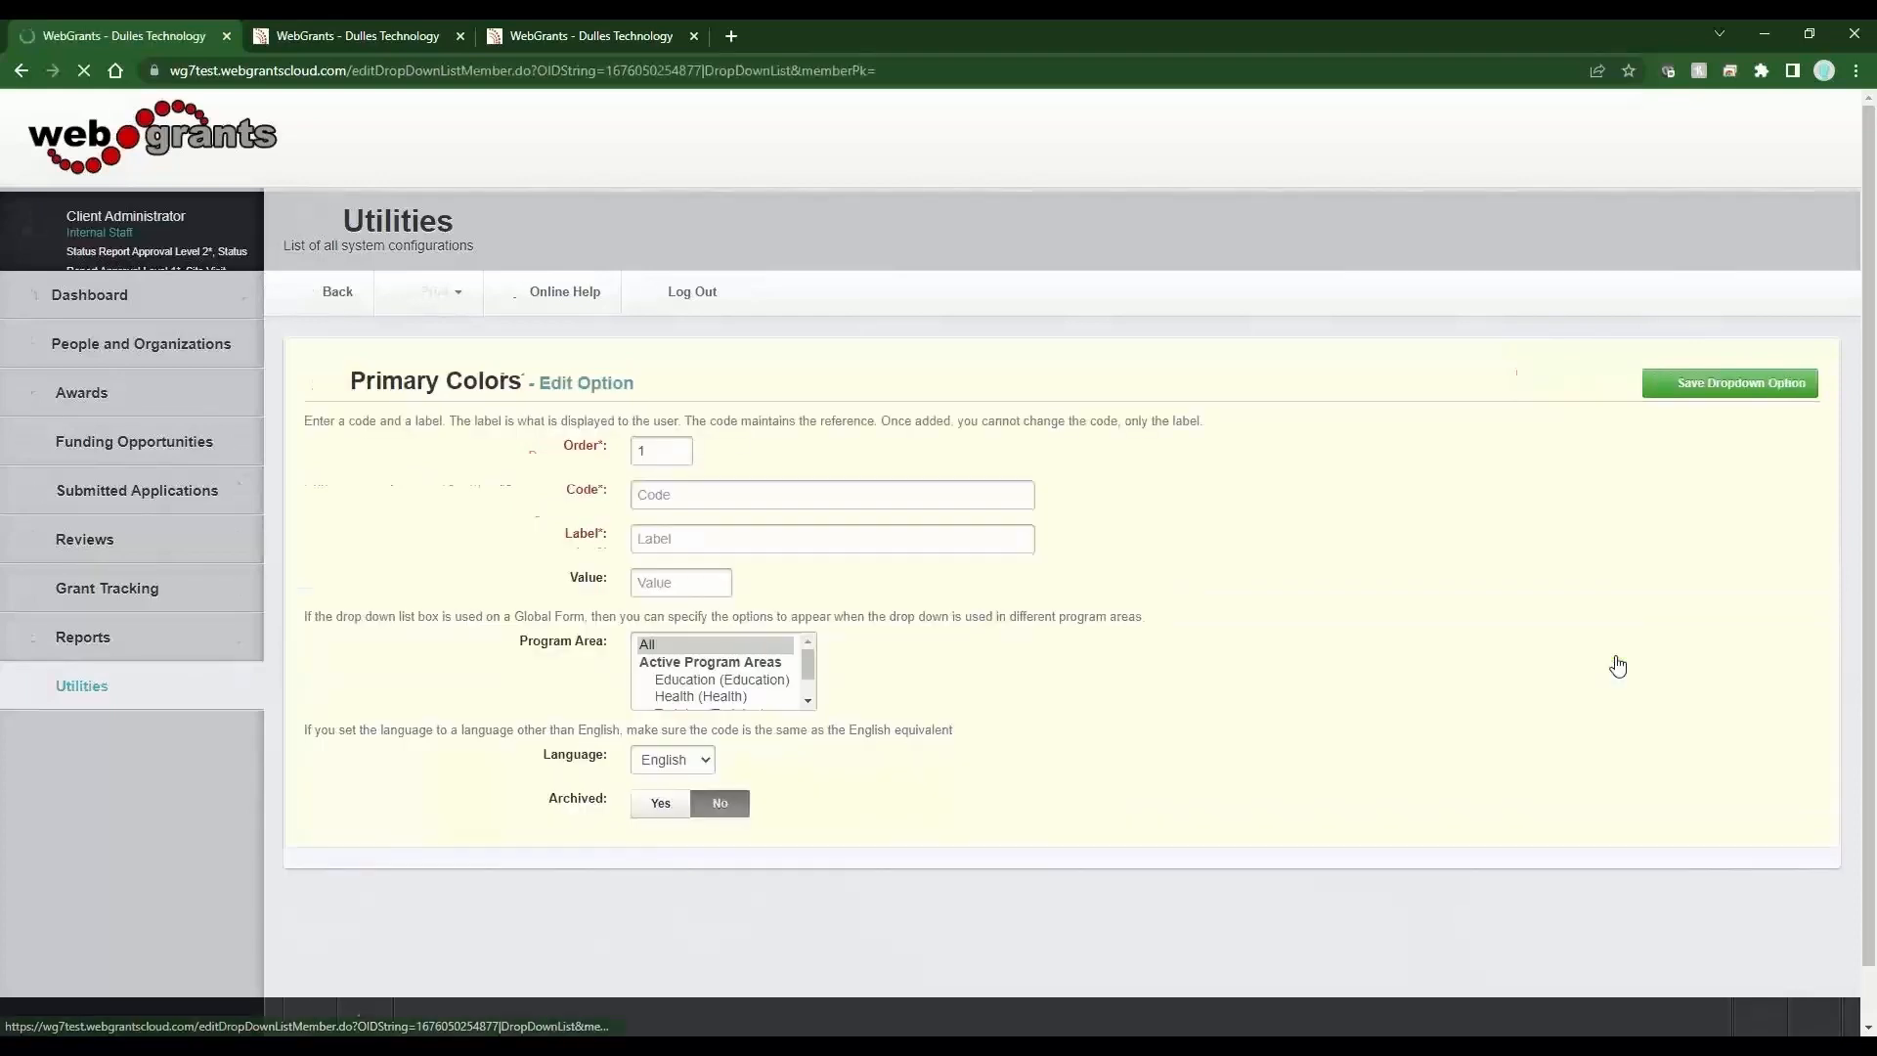
pyautogui.moveTo(599, 497); pyautogui.dragTo(565, 500)
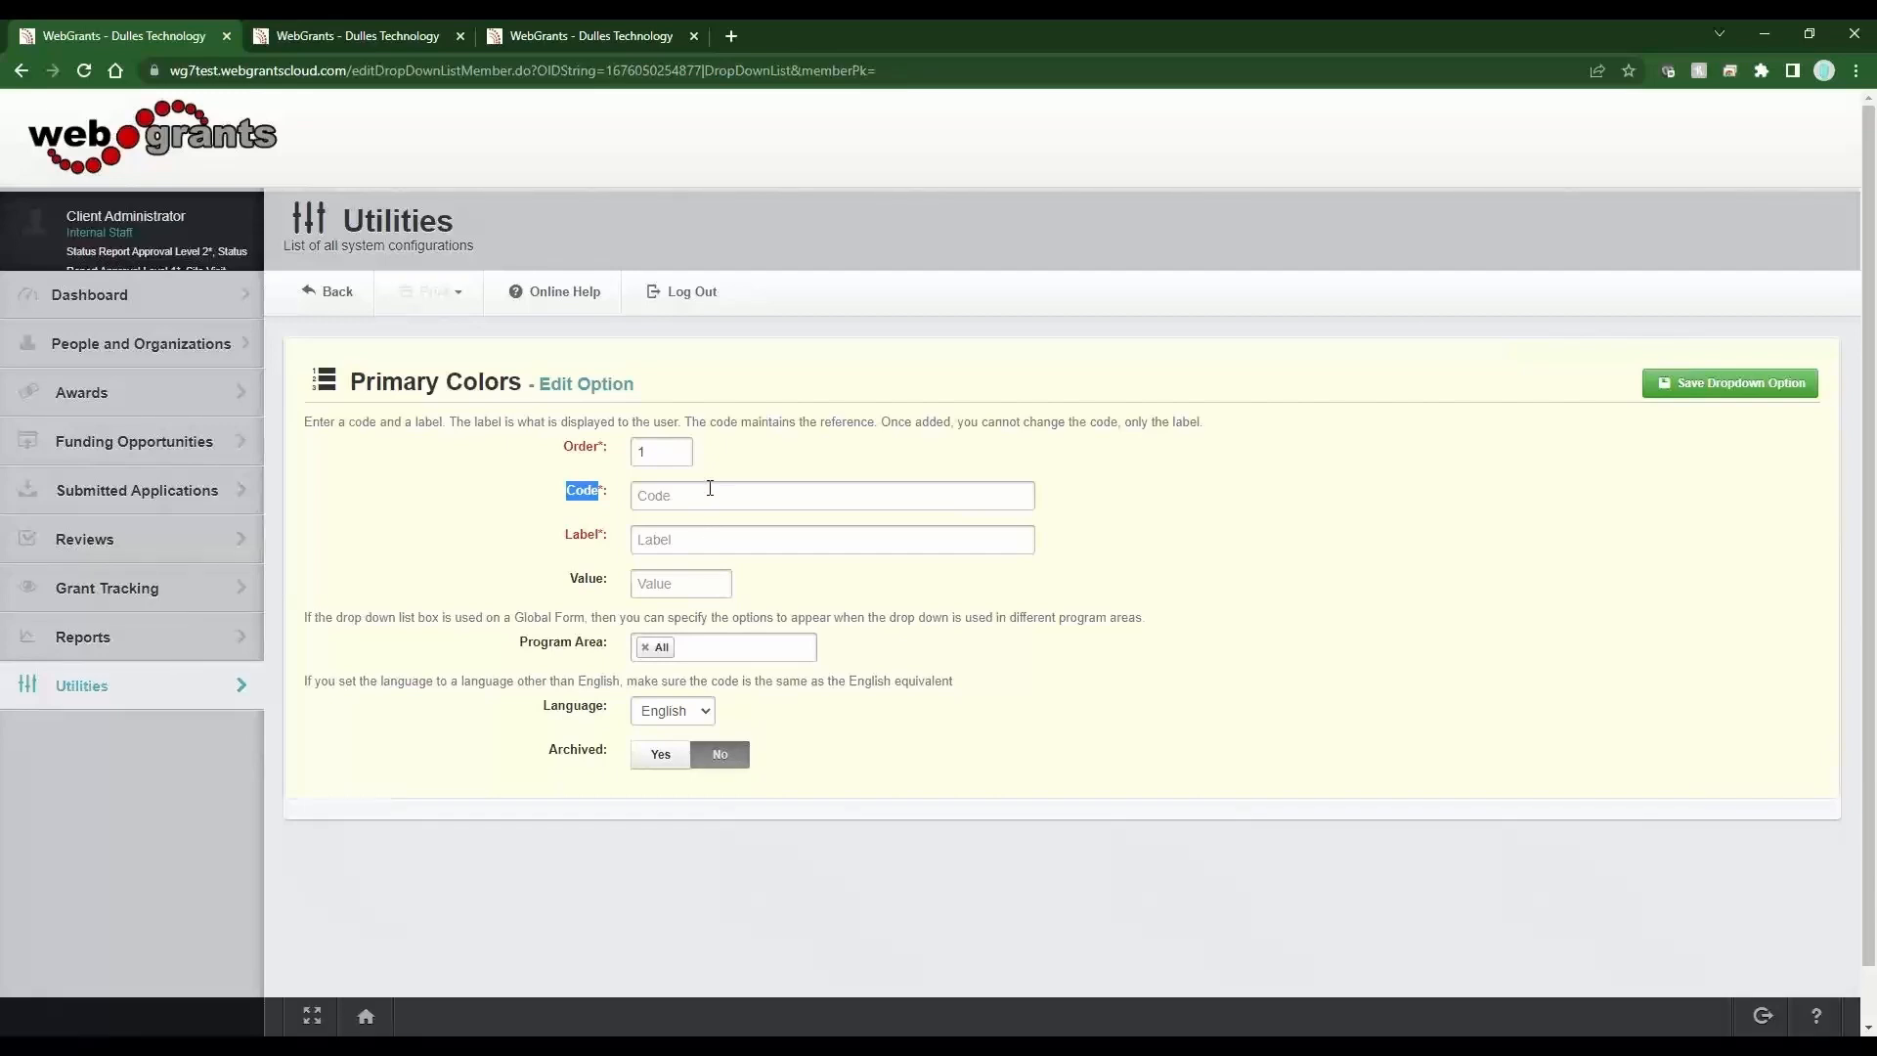
pyautogui.click(710, 488)
pyautogui.write('Red')
pyautogui.press('Tab')
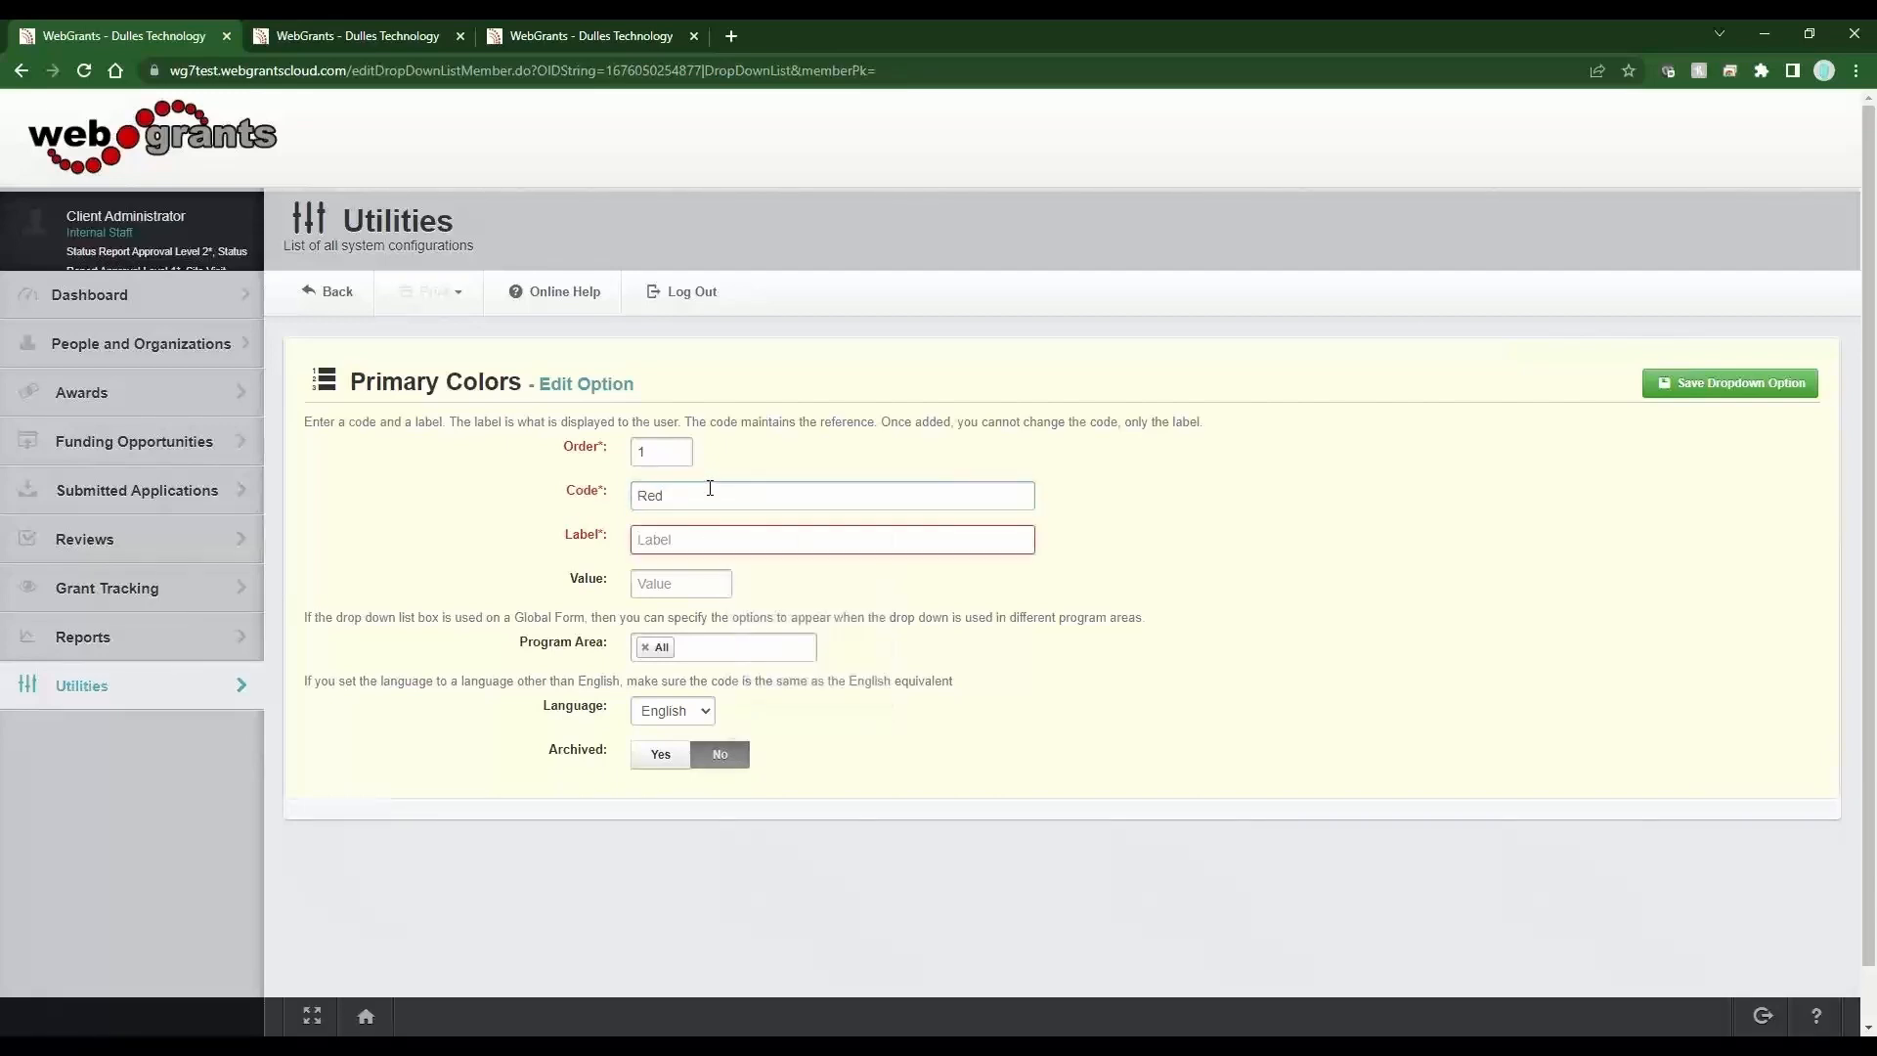
pyautogui.write('Red')
# Review the option's Value, Program Area, Language and Archived fields, then save the Red option.
pyautogui.moveTo(629, 581); pyautogui.dragTo(550, 593)
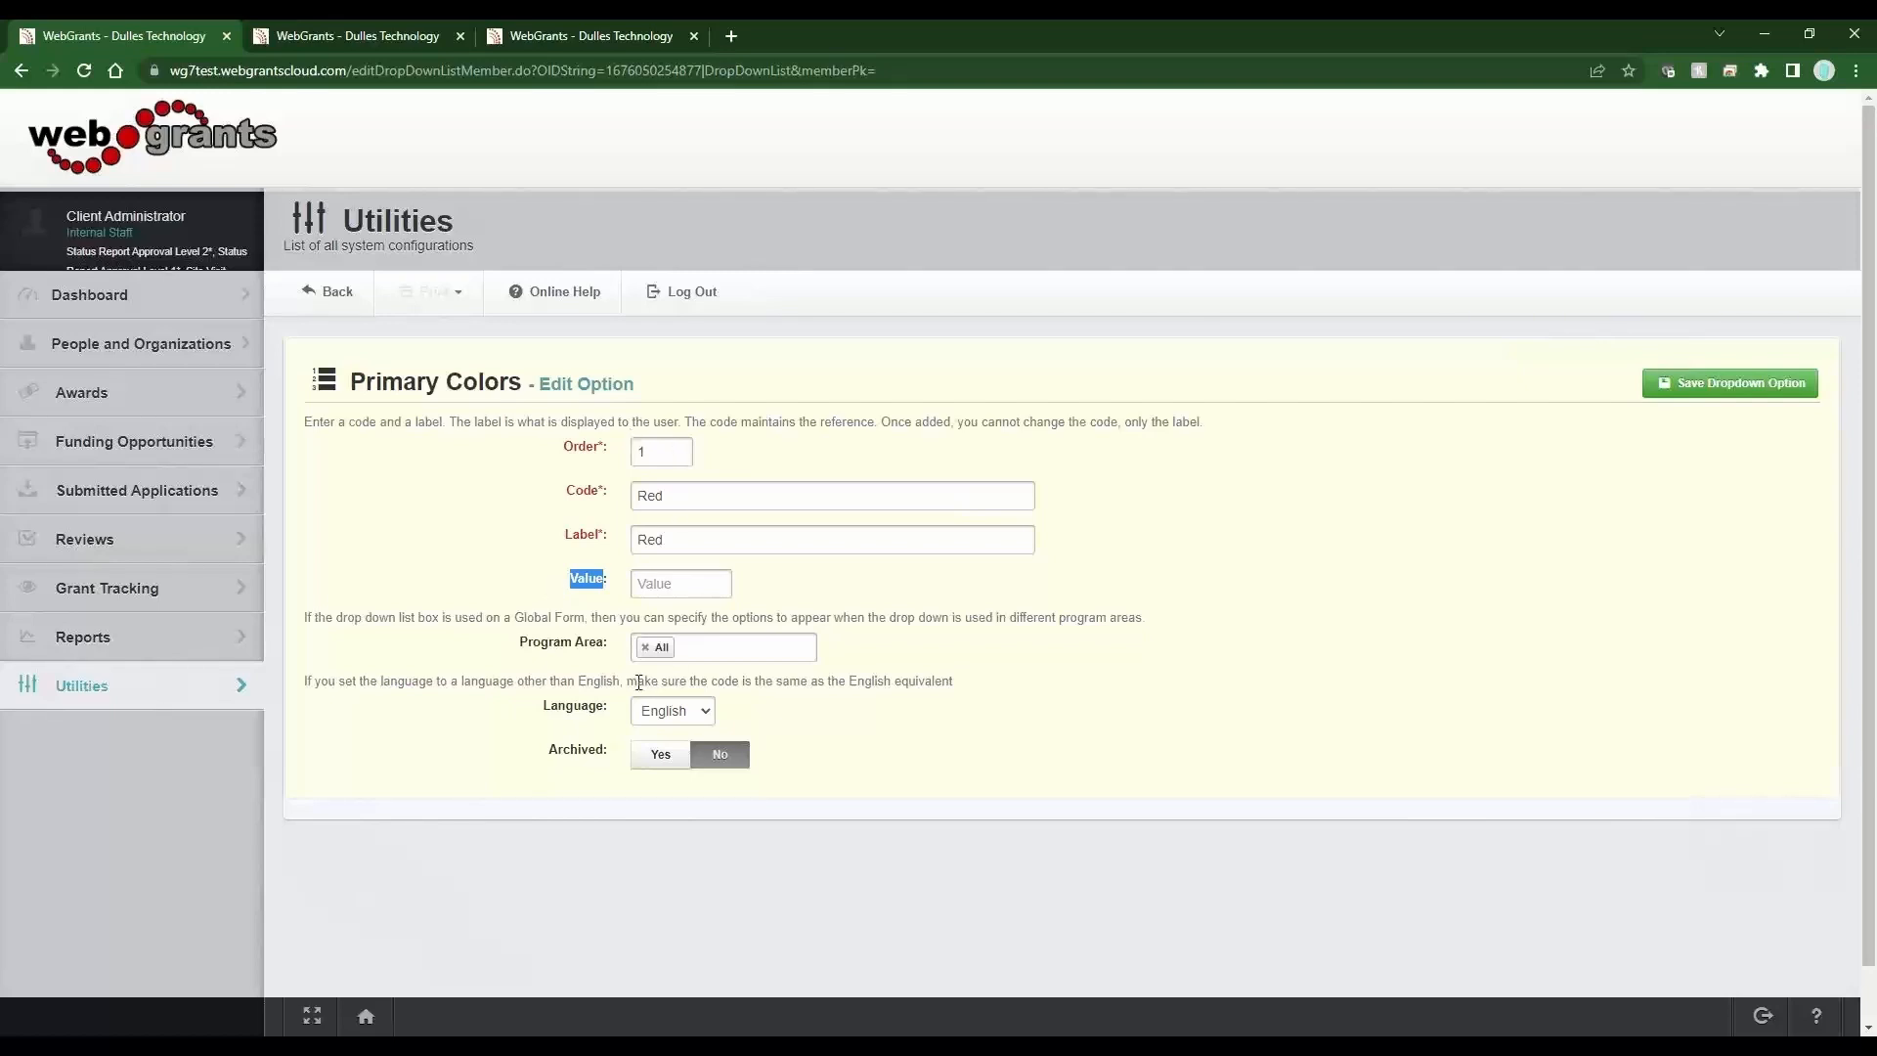
pyautogui.moveTo(611, 645); pyautogui.dragTo(519, 649)
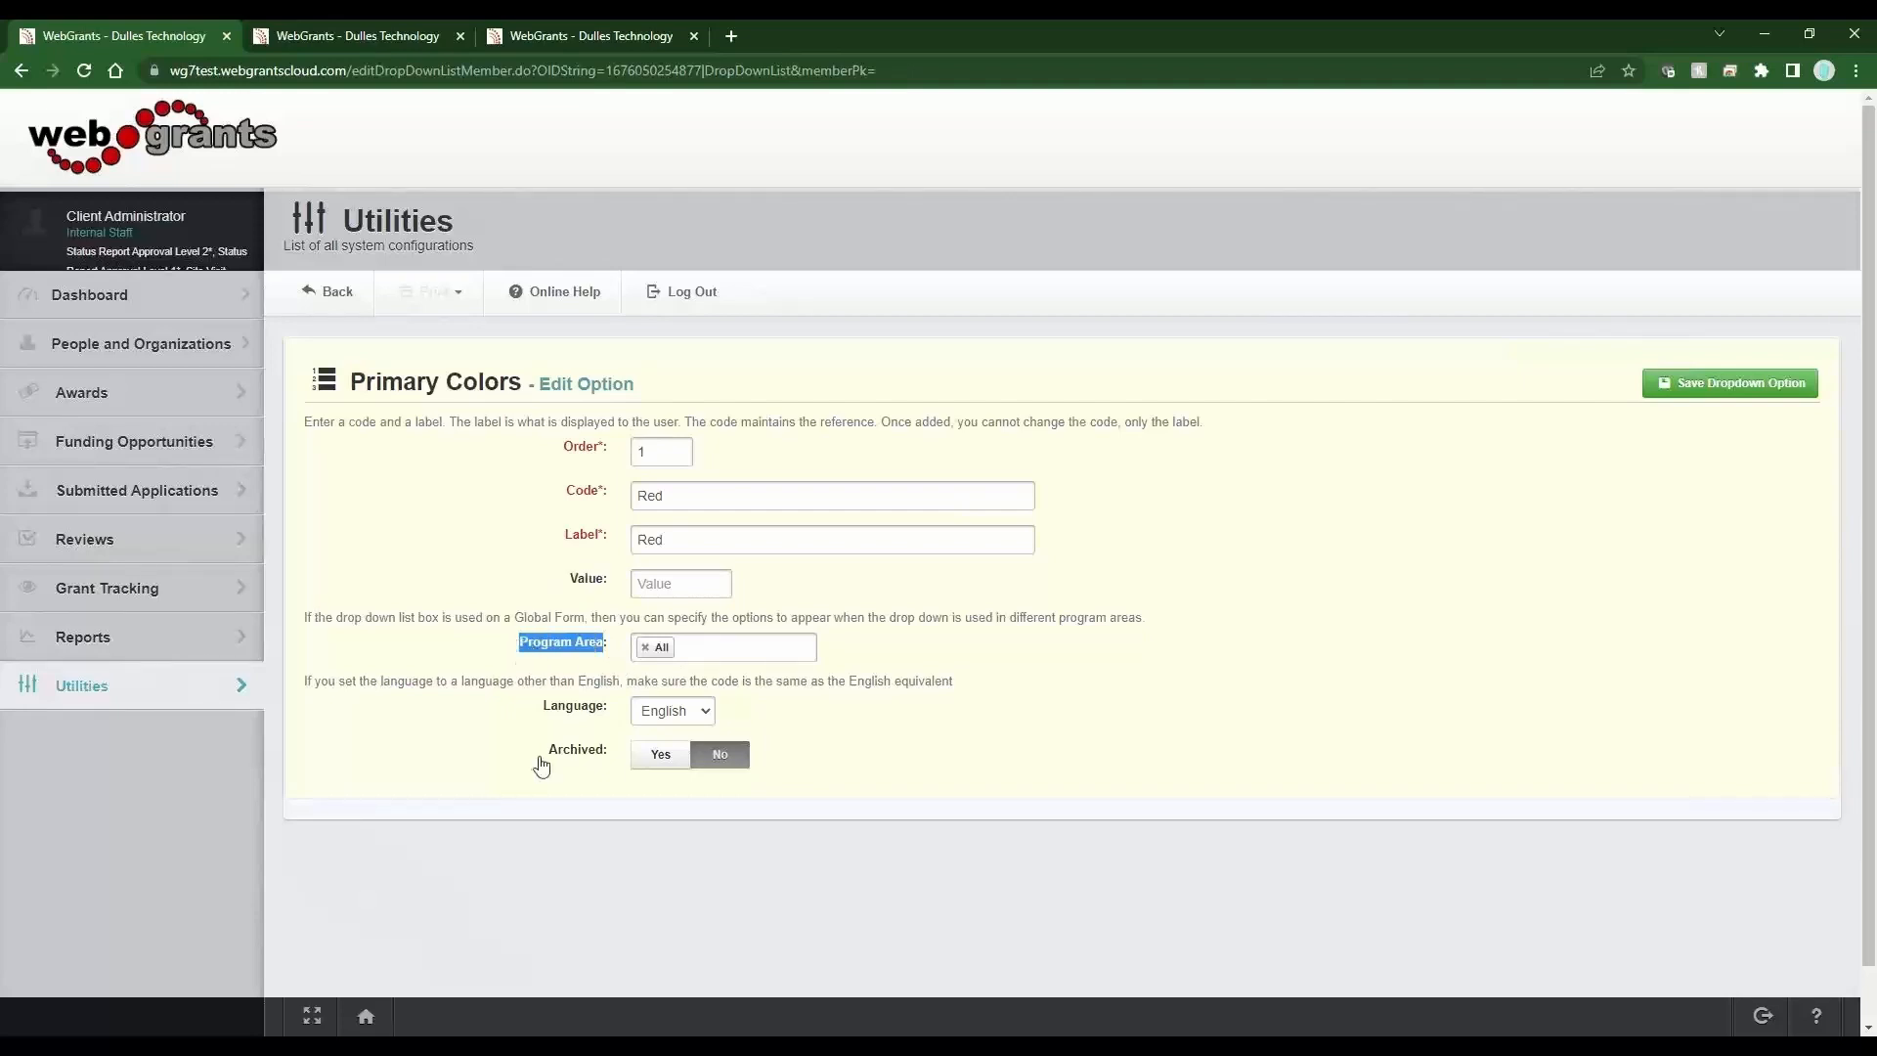
pyautogui.moveTo(622, 538); pyautogui.dragTo(561, 511)
pyautogui.click(992, 702)
pyautogui.doubleClick(583, 491)
pyautogui.doubleClick(582, 534)
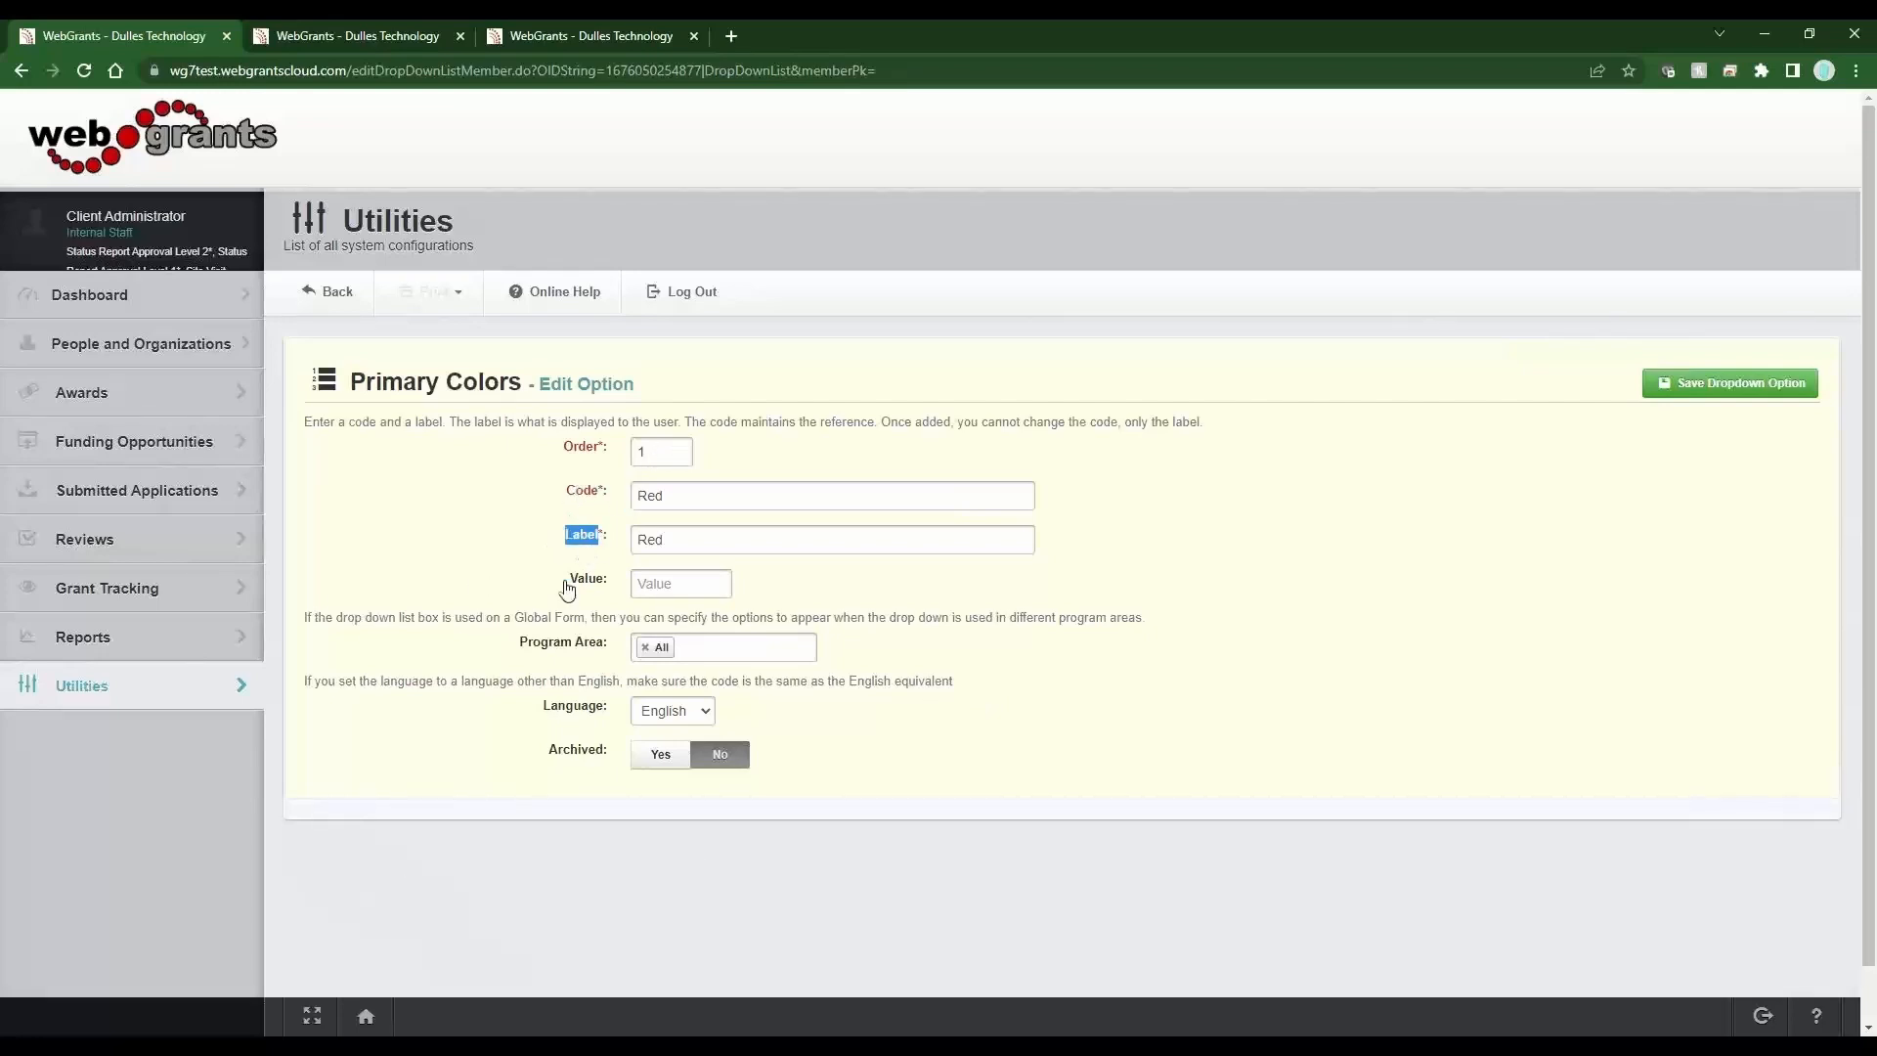
pyautogui.moveTo(609, 648); pyautogui.dragTo(518, 648)
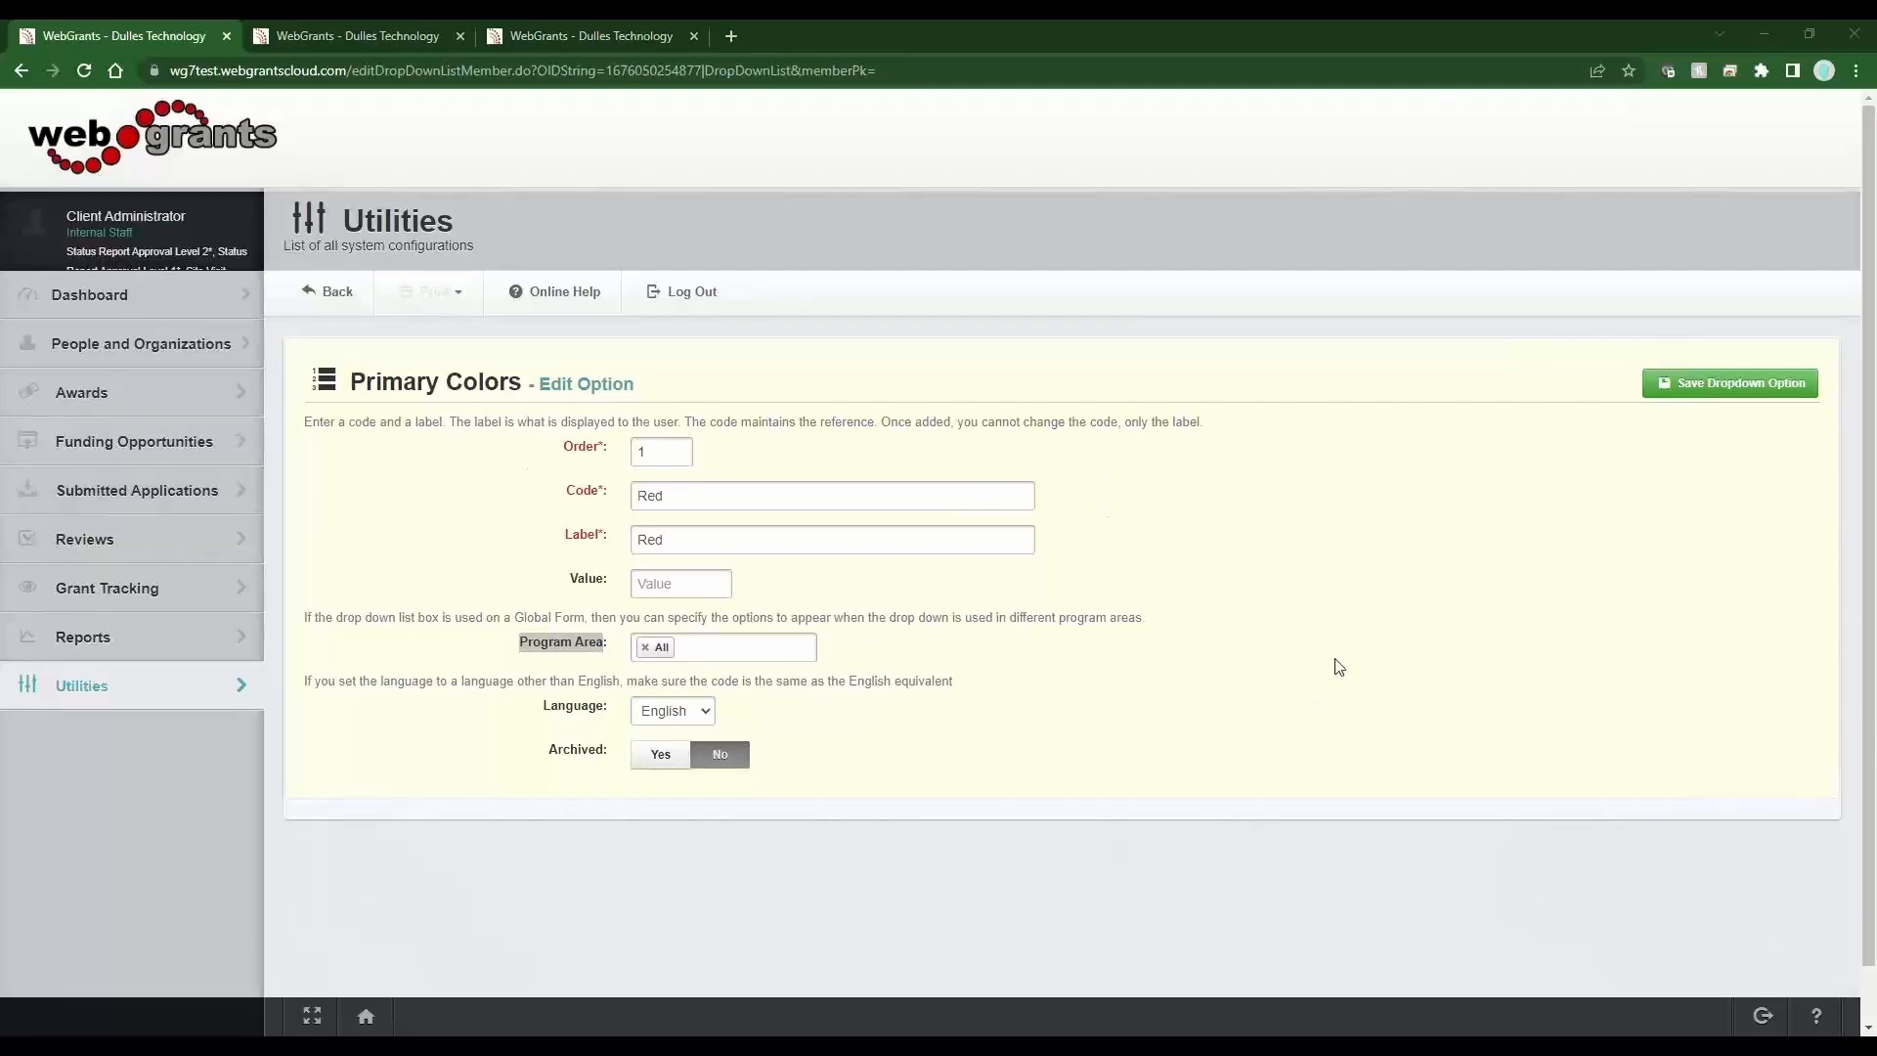
pyautogui.moveTo(606, 708); pyautogui.dragTo(536, 710)
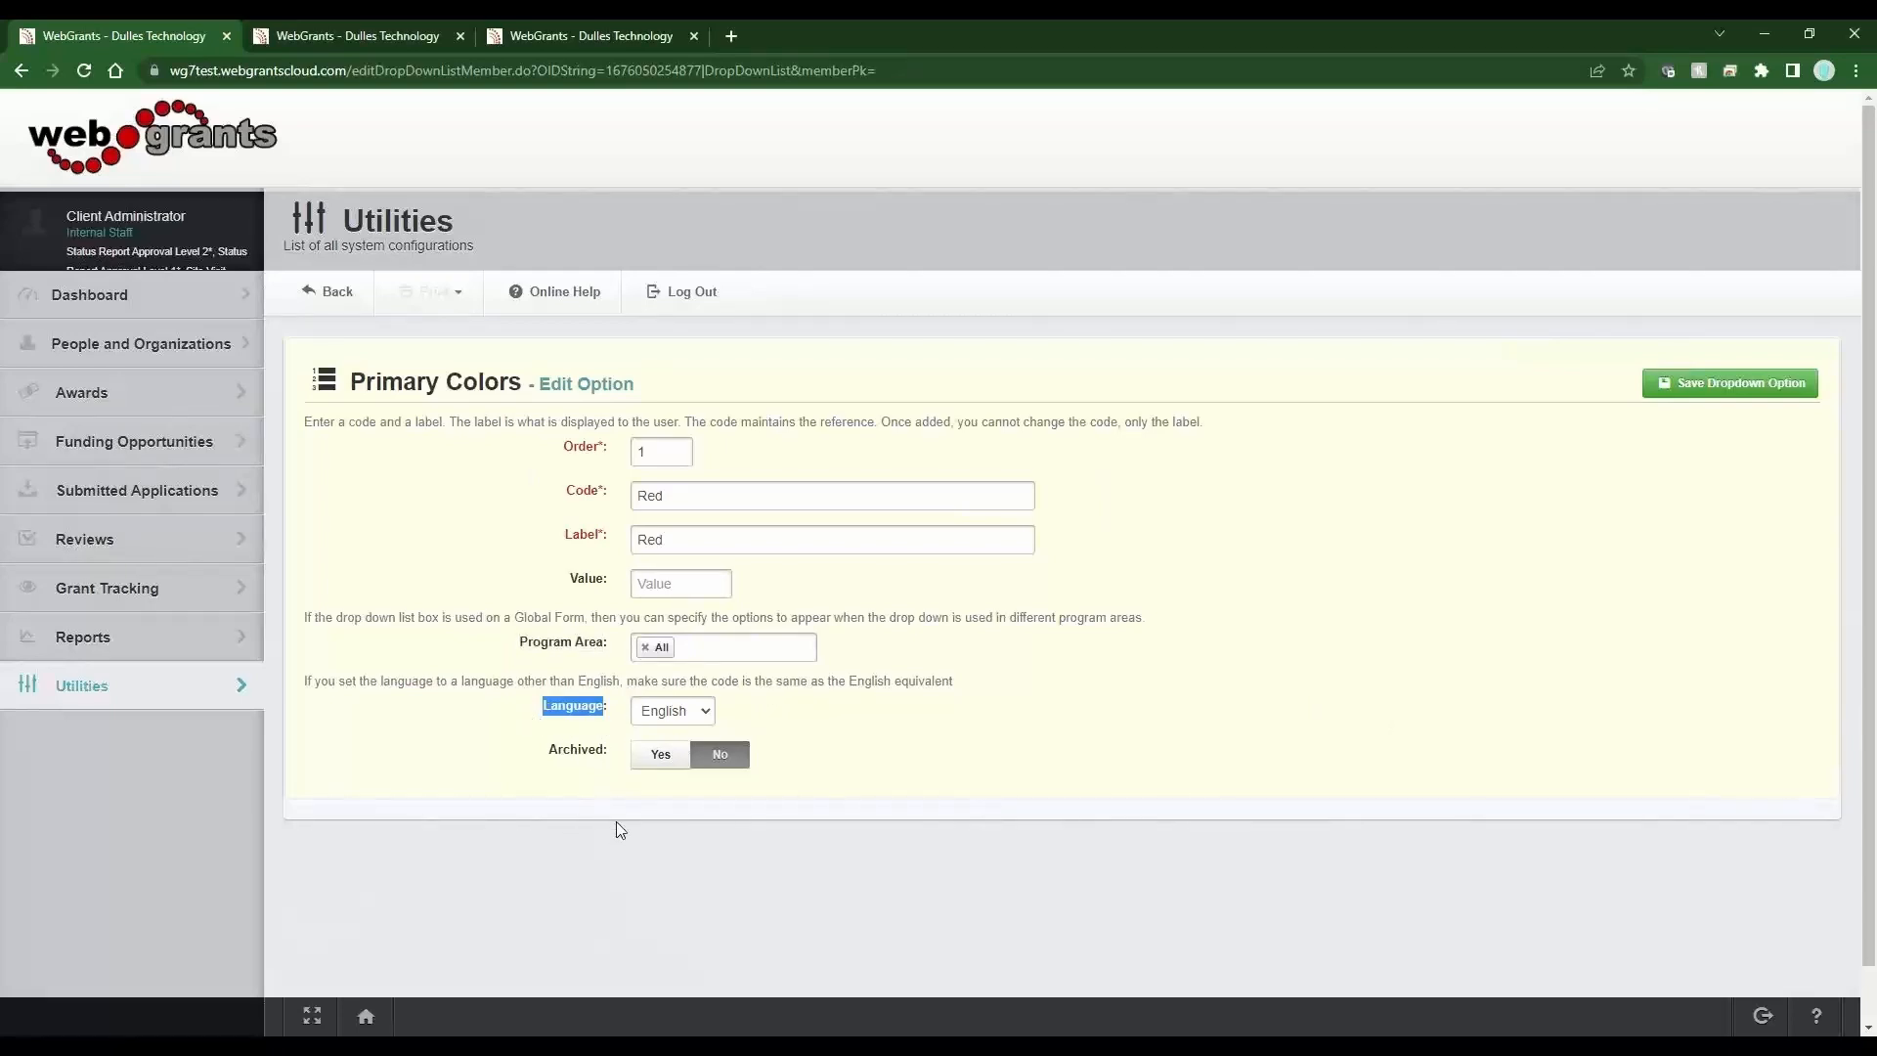
pyautogui.click(617, 498)
pyautogui.moveTo(597, 537); pyautogui.dragTo(473, 539)
pyautogui.click(1649, 393)
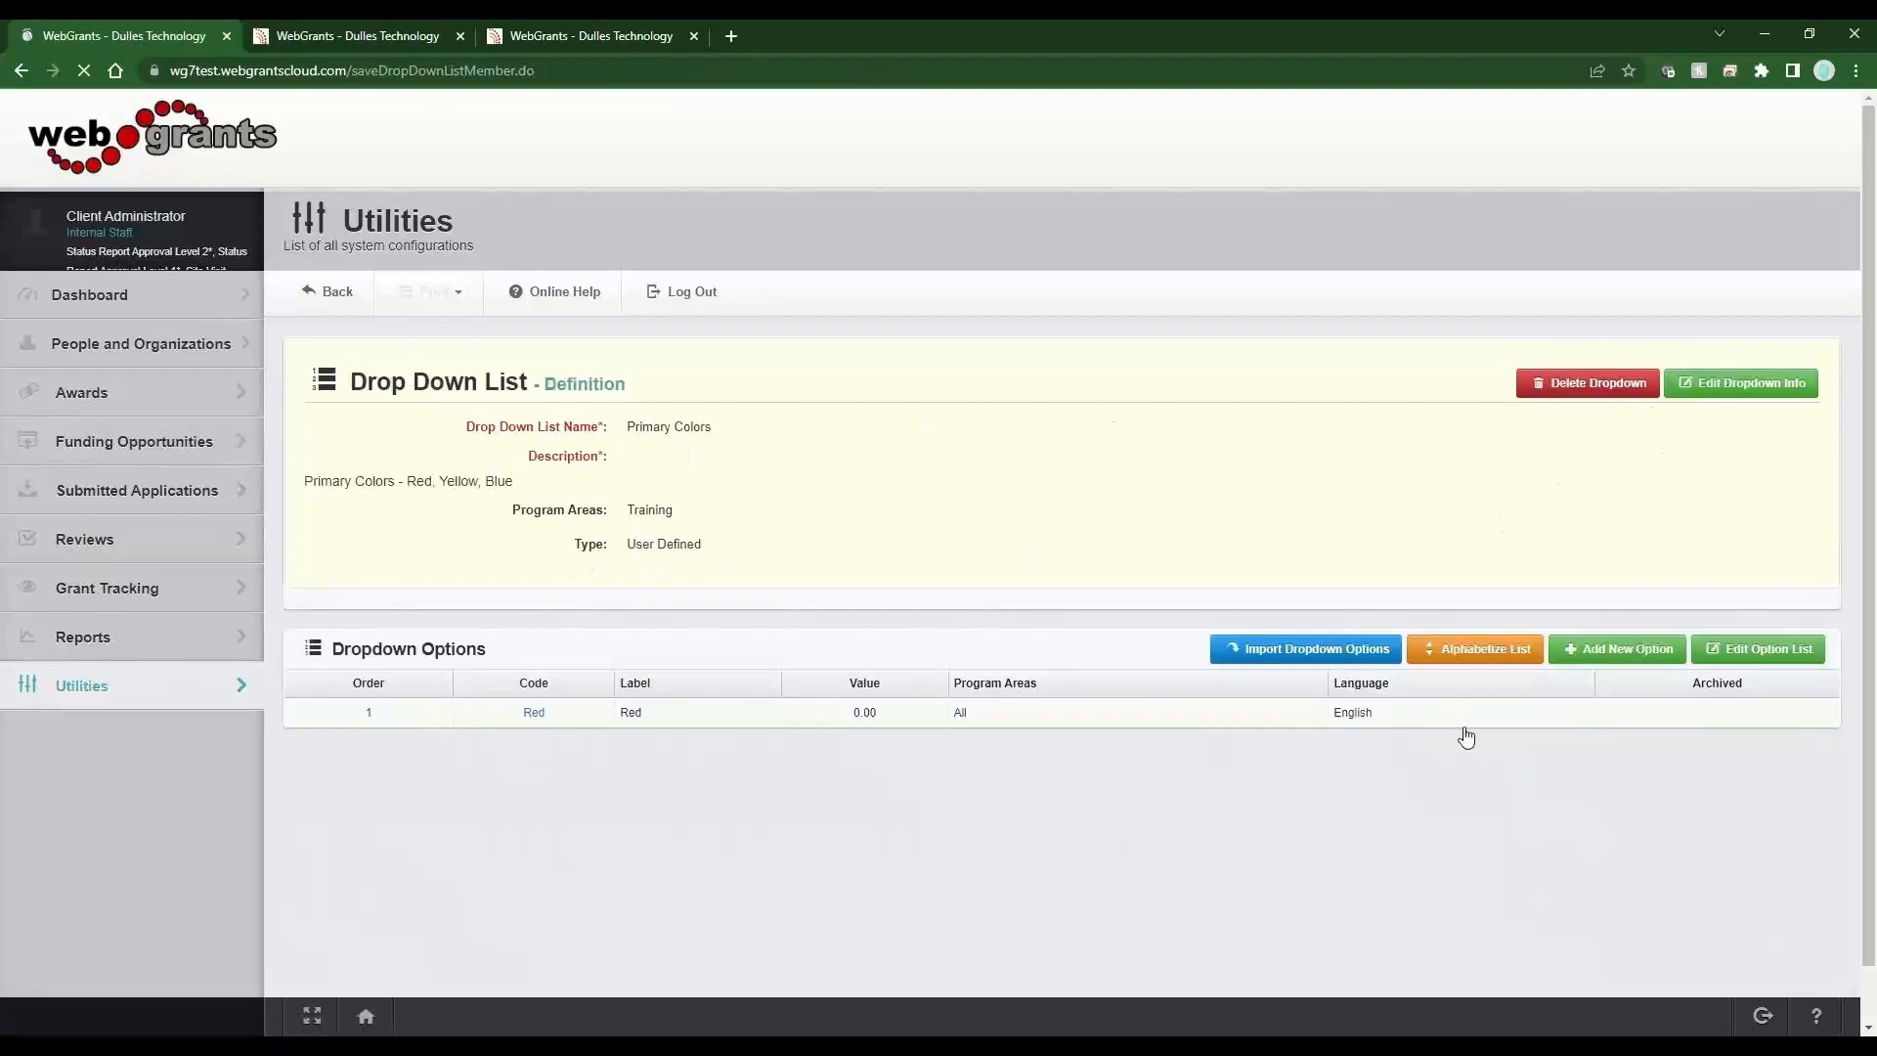
# Add a second option with code Yellow and label Yellow and save it.
pyautogui.click(1627, 651)
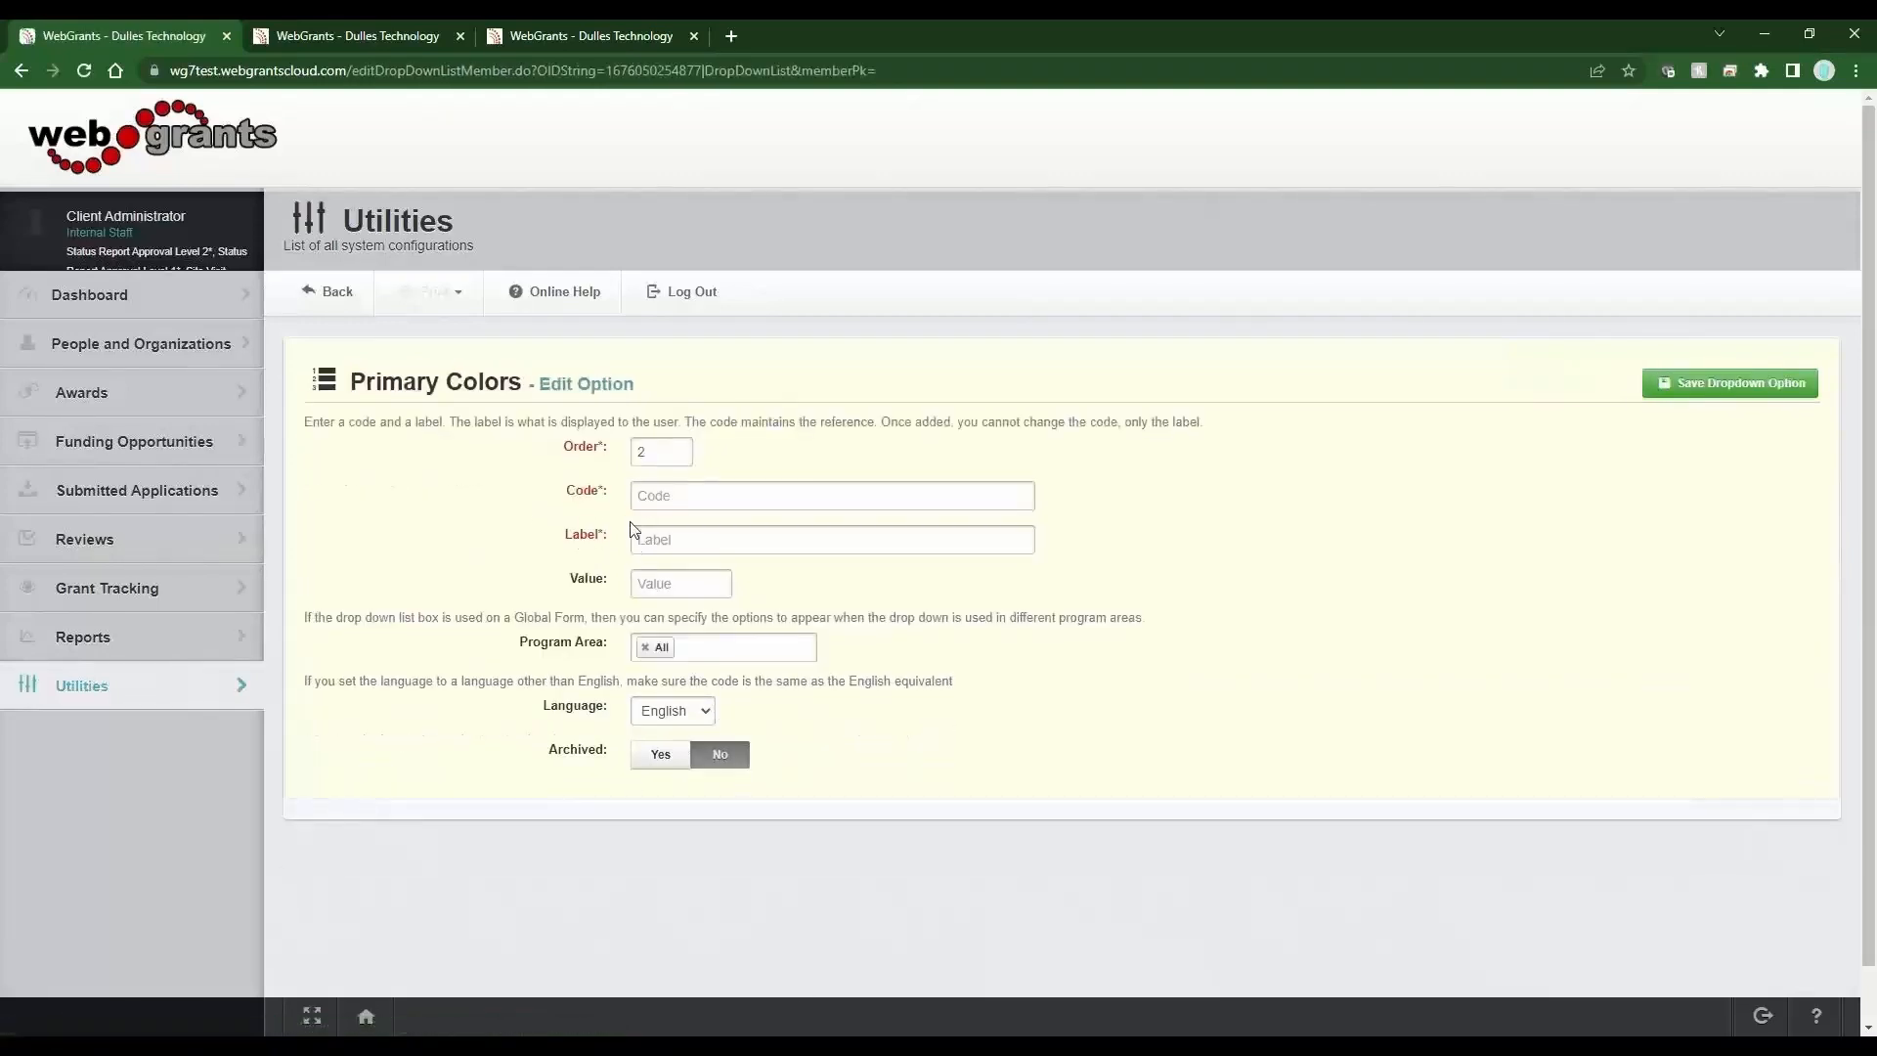
pyautogui.click(685, 499)
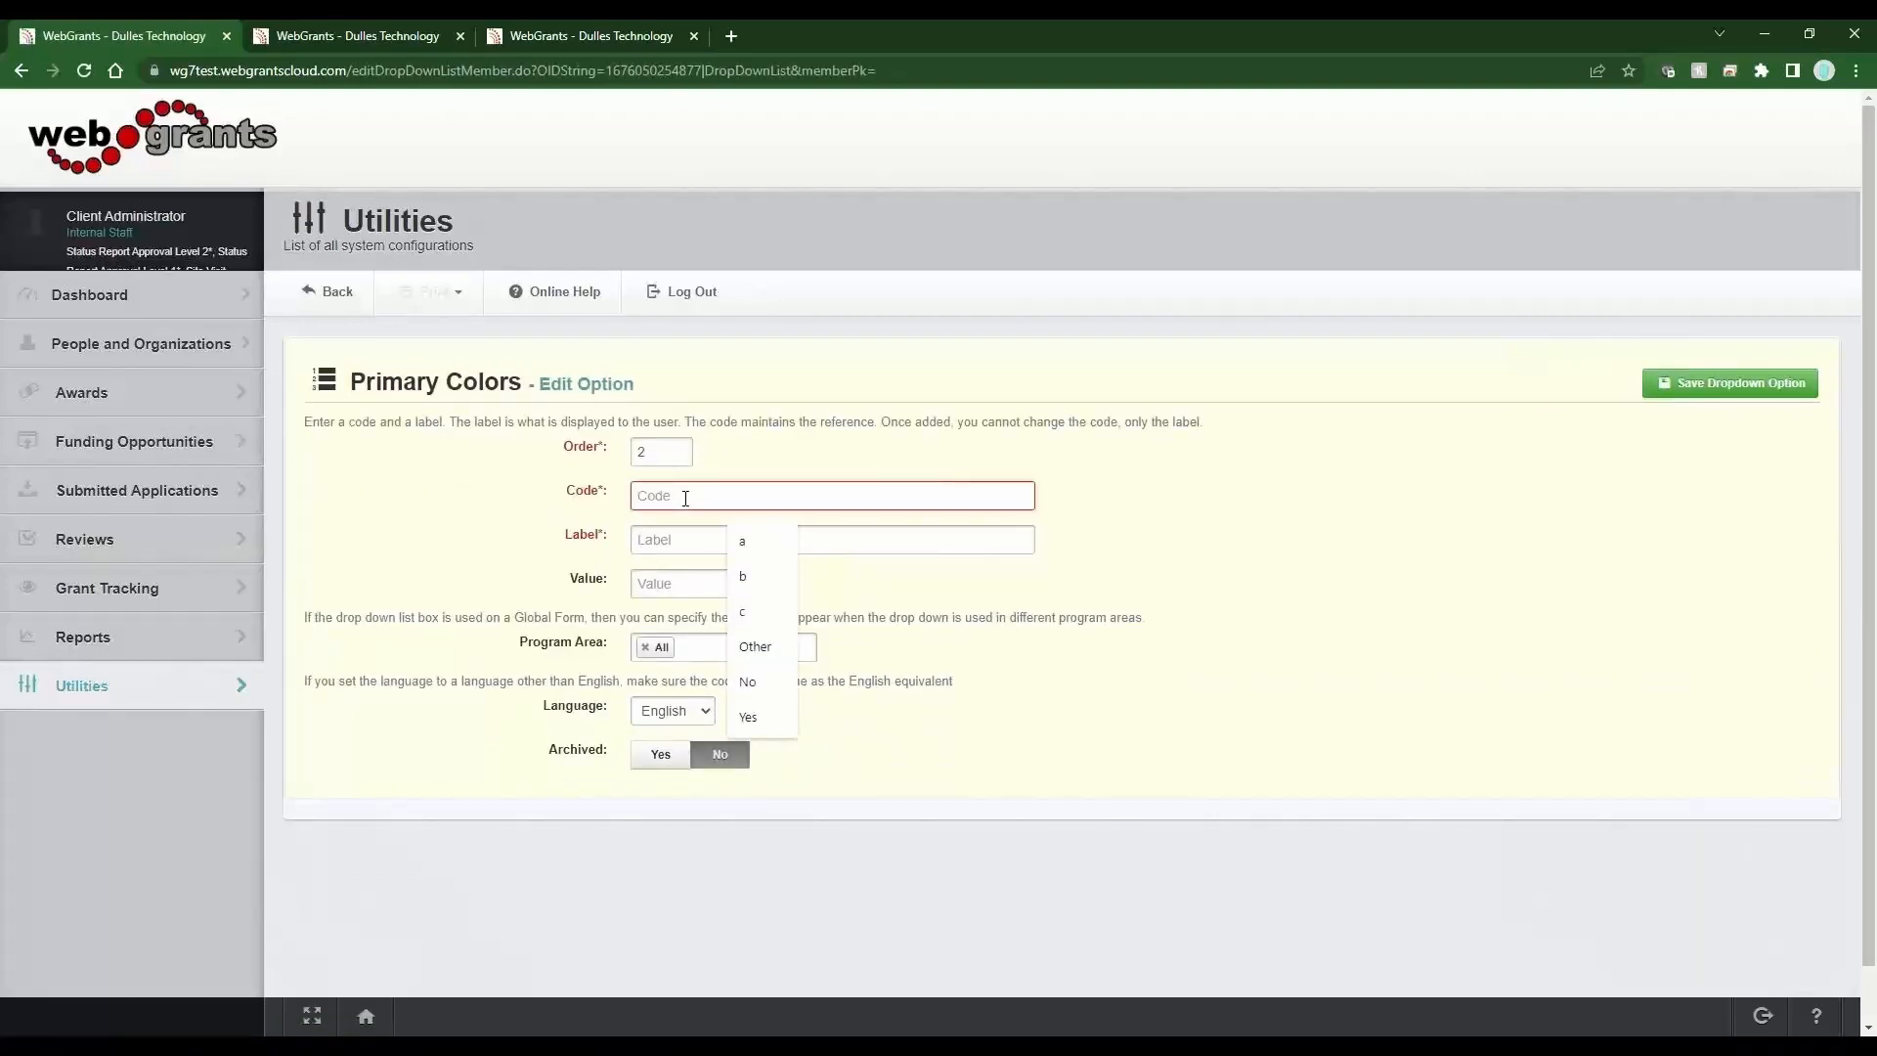
pyautogui.write('Yelo')
pyautogui.press('BackSpace')
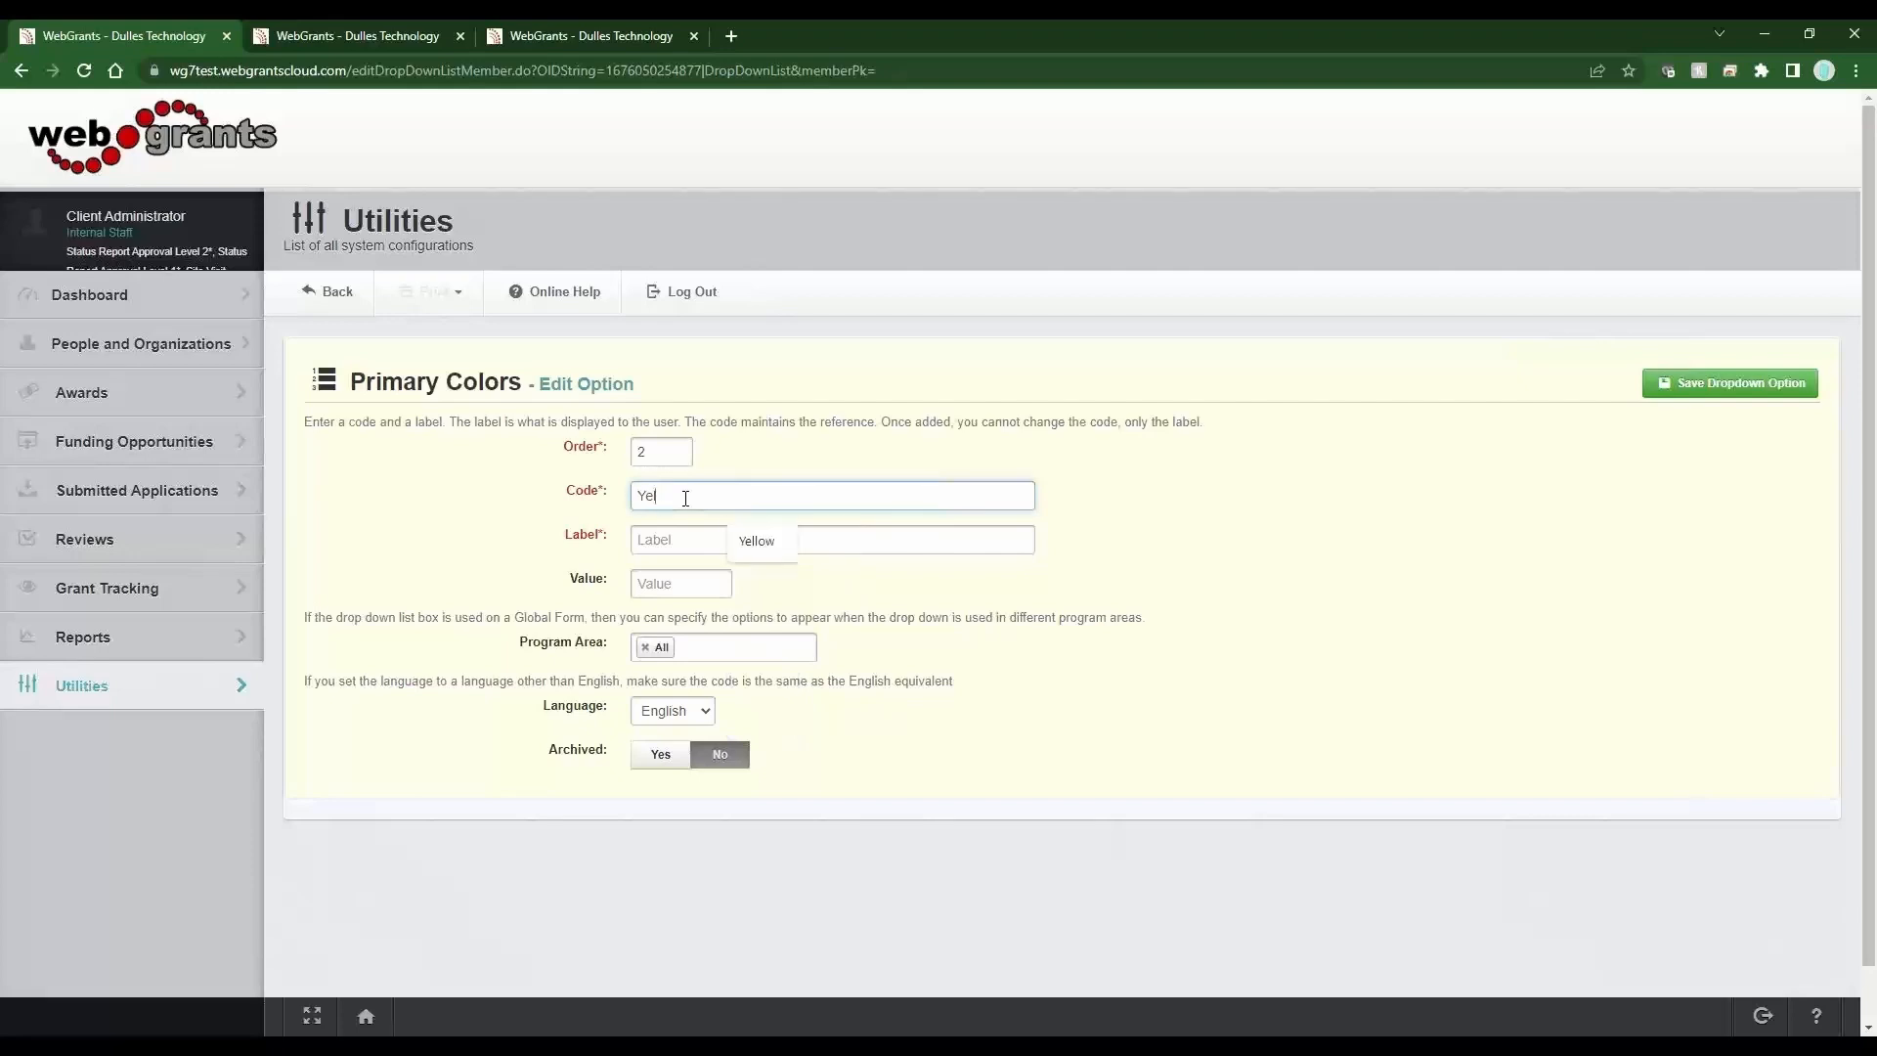
pyautogui.press('Down')
pyautogui.press('Return')
pyautogui.moveTo(685, 499); pyautogui.dragTo(626, 503)
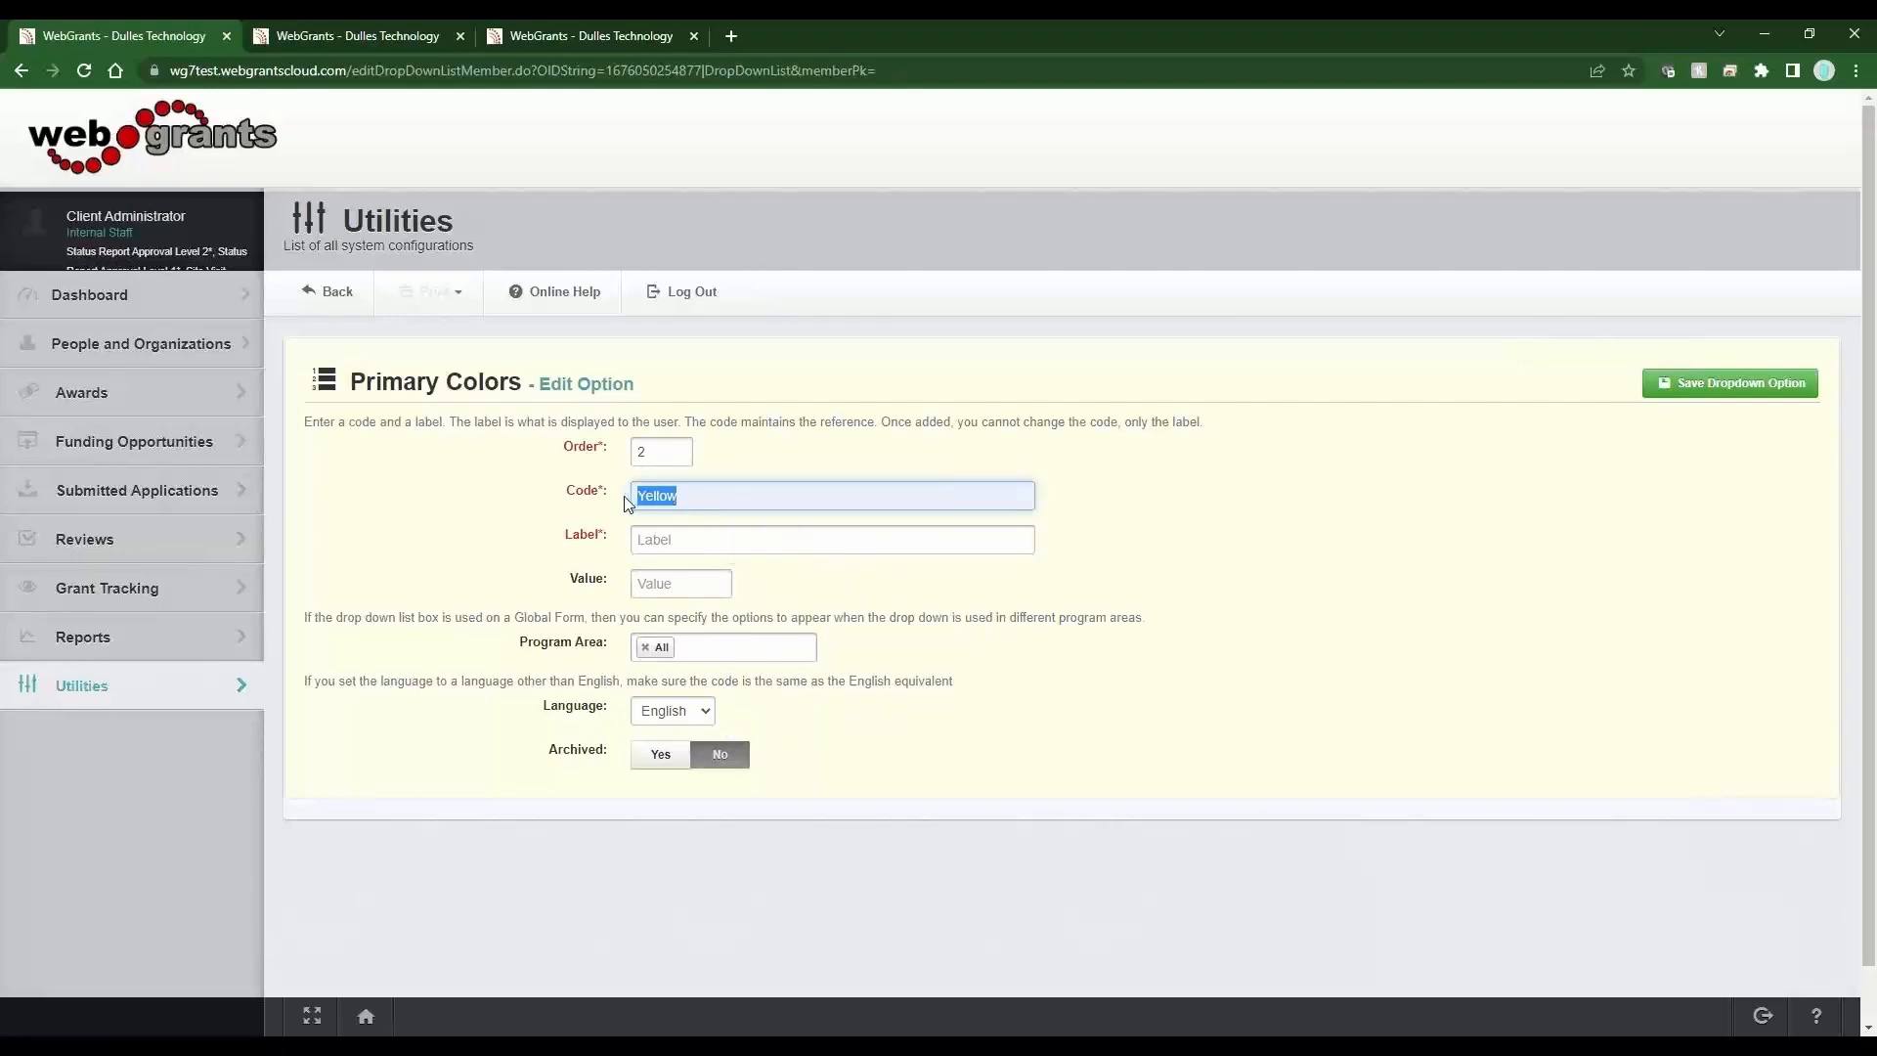
pyautogui.hotkey('ctrl', 'c')
pyautogui.press('Tab')
pyautogui.hotkey('ctrl', 'v')
pyautogui.click(1709, 396)
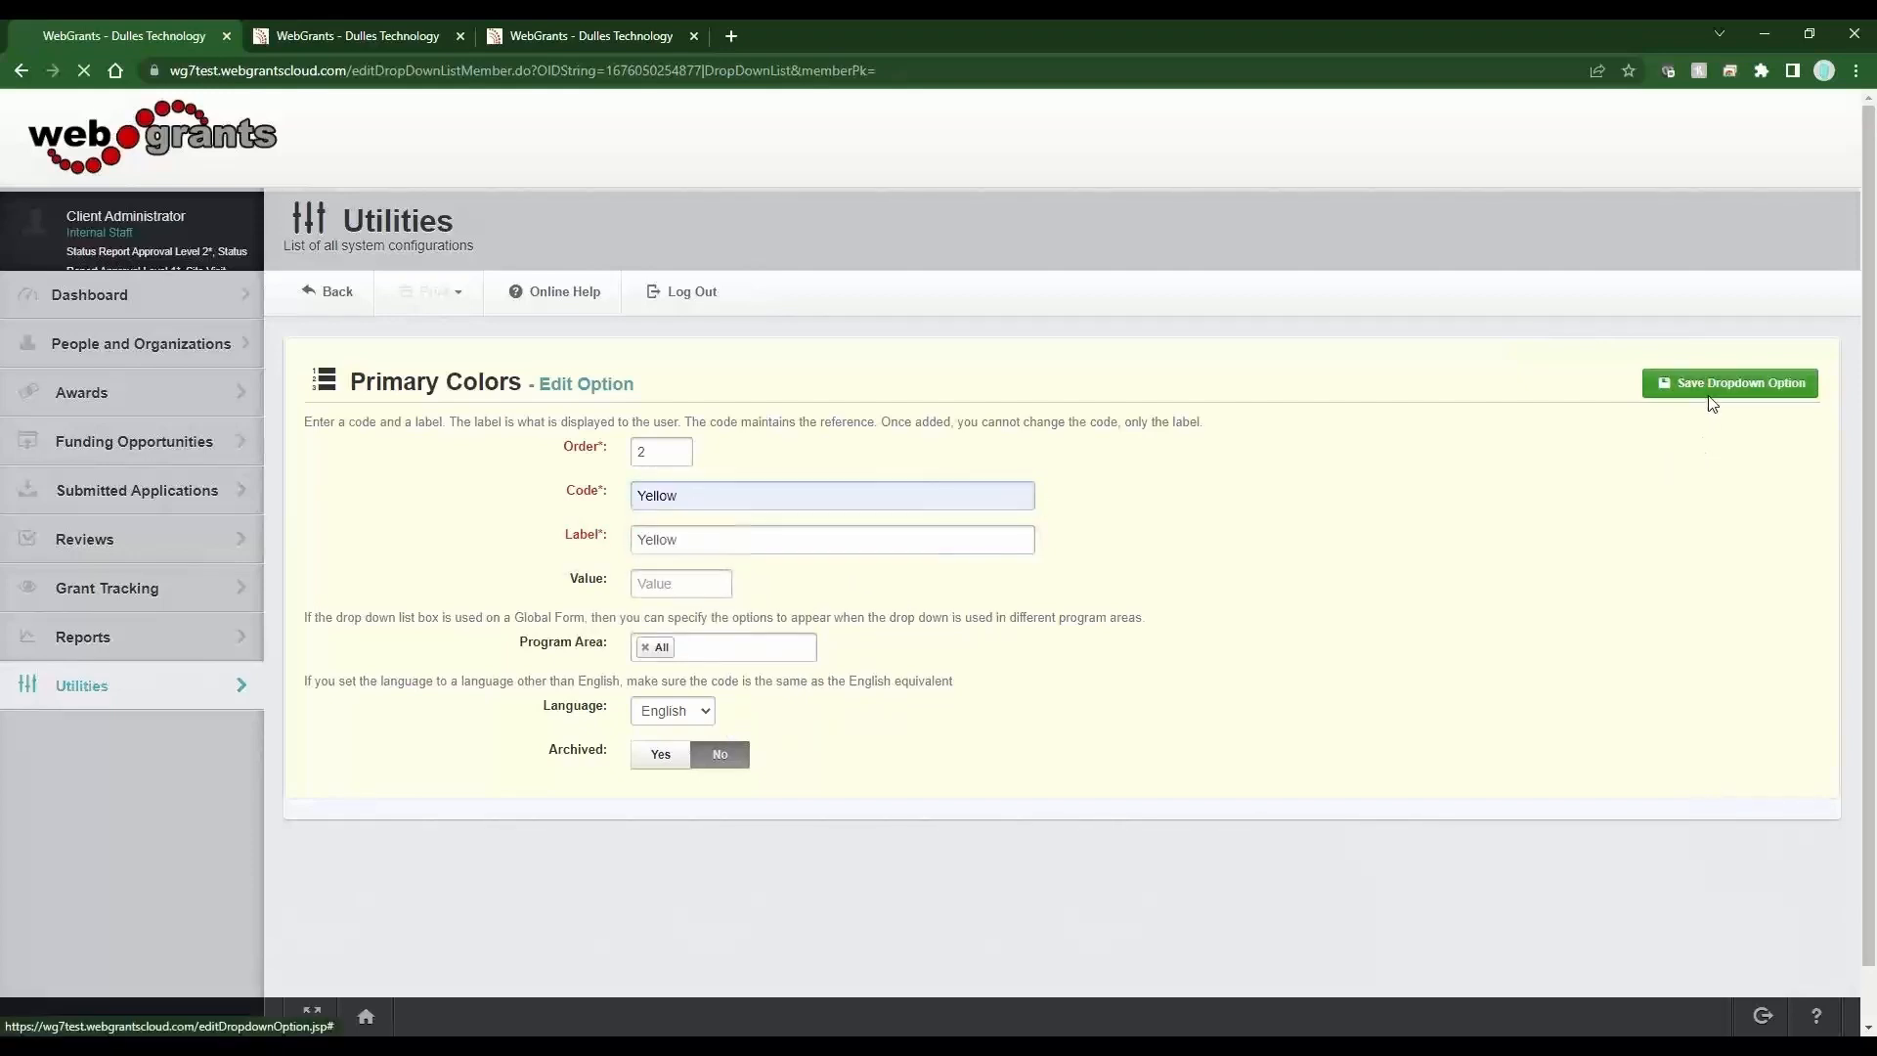
# Add a third option with code Blue and label Blue and save it.
pyautogui.click(1554, 645)
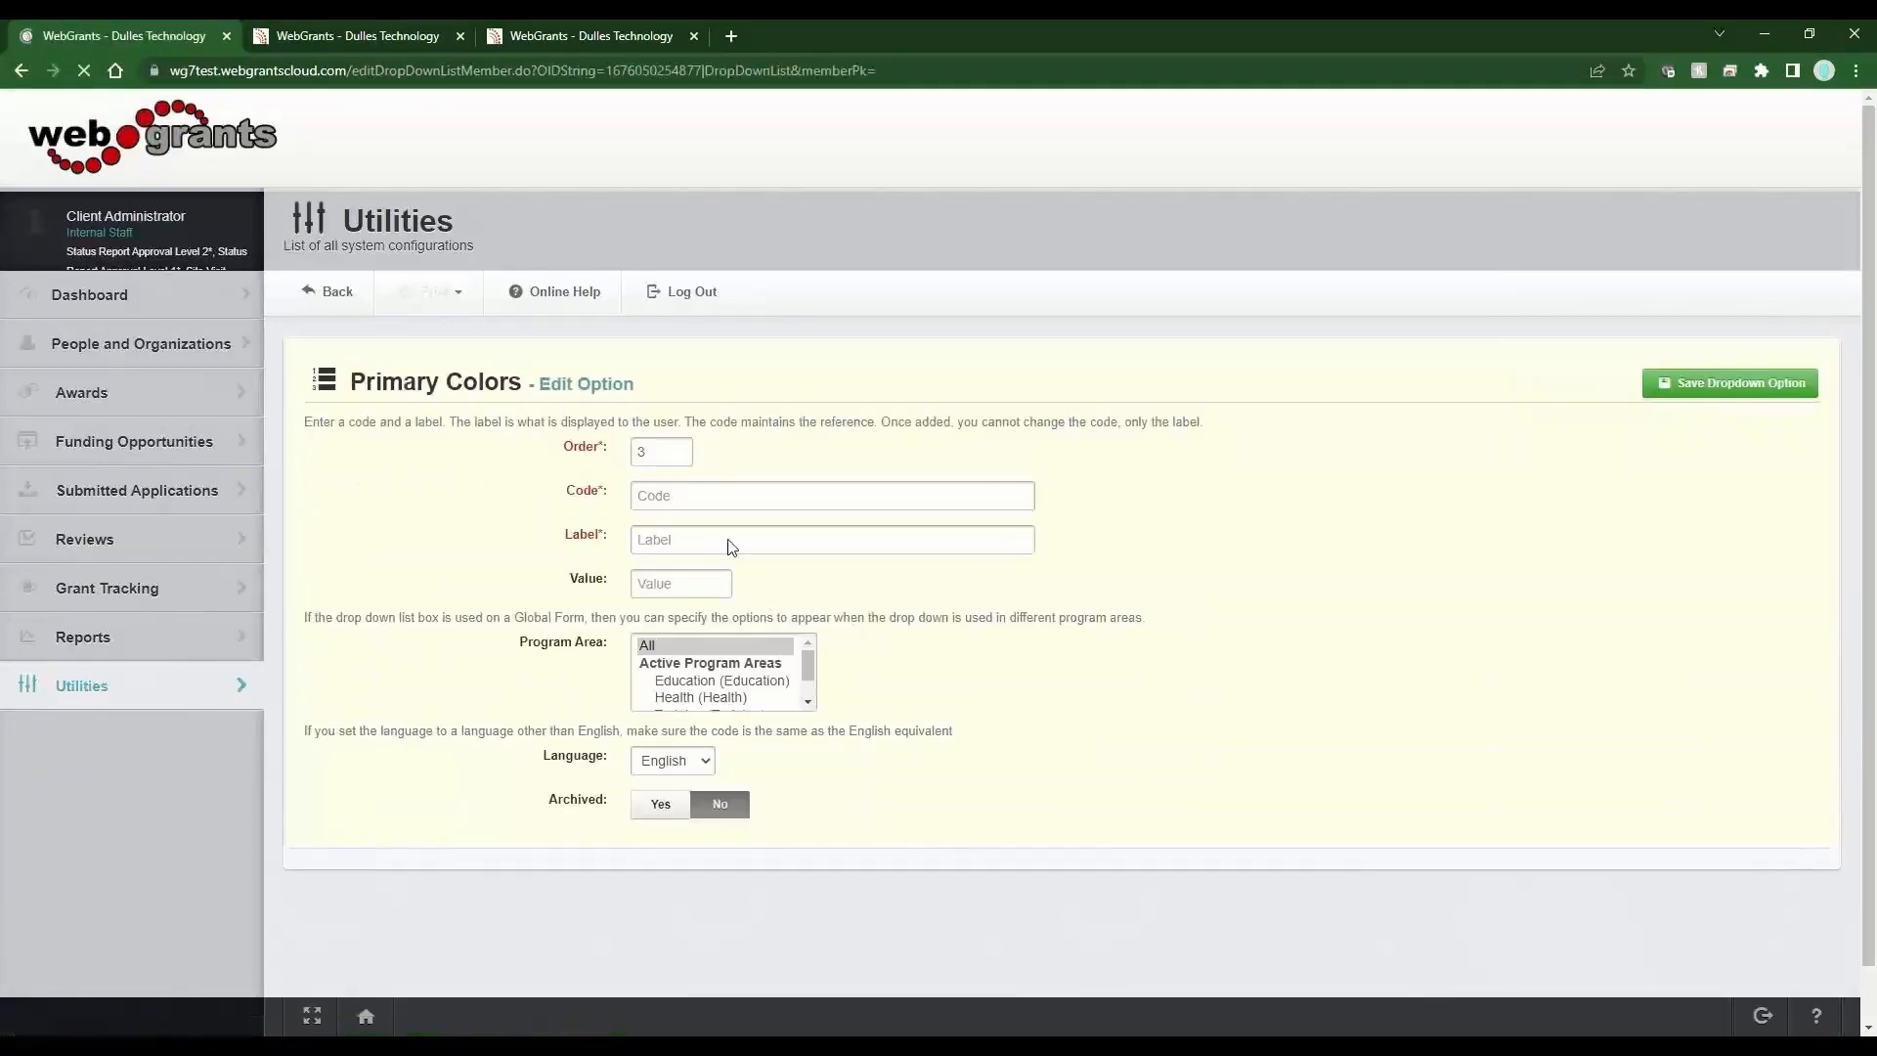
pyautogui.click(711, 496)
pyautogui.write('Blue')
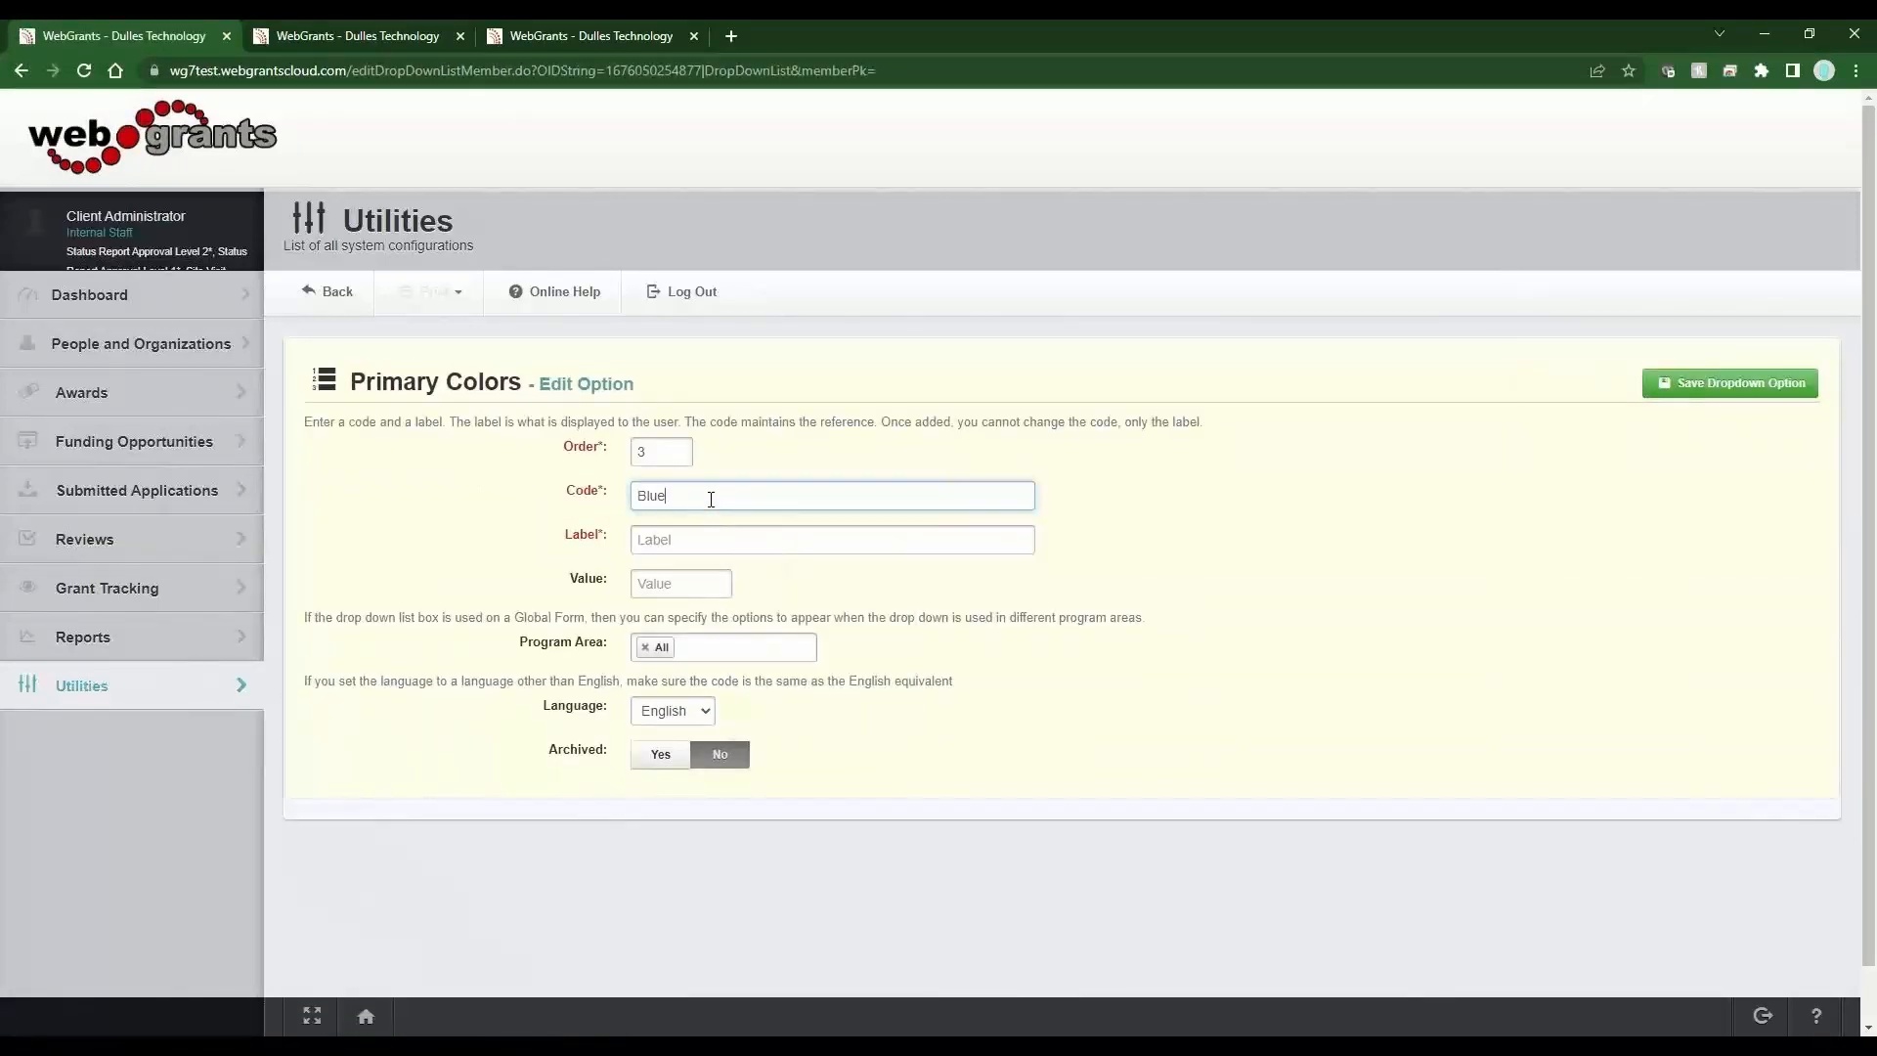
pyautogui.press('Tab')
pyautogui.write('BLue')
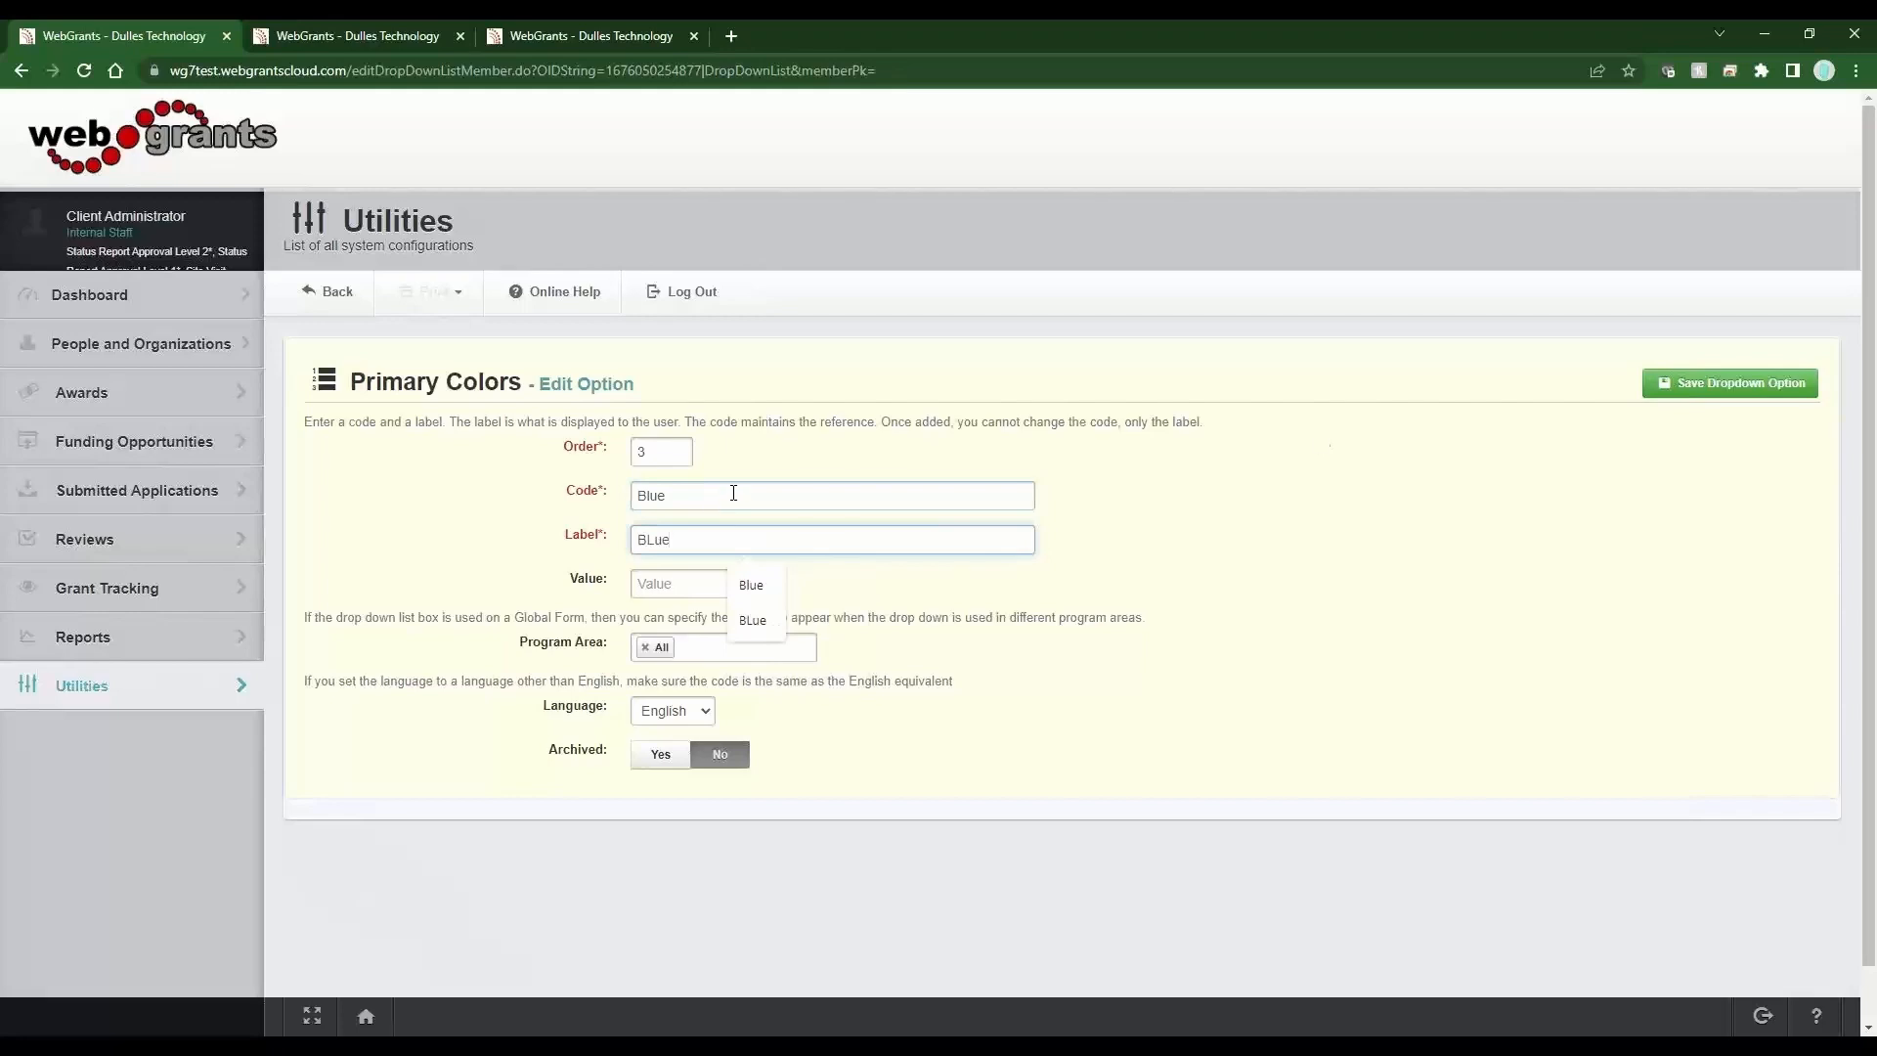
pyautogui.press('Down')
pyautogui.press('Return')
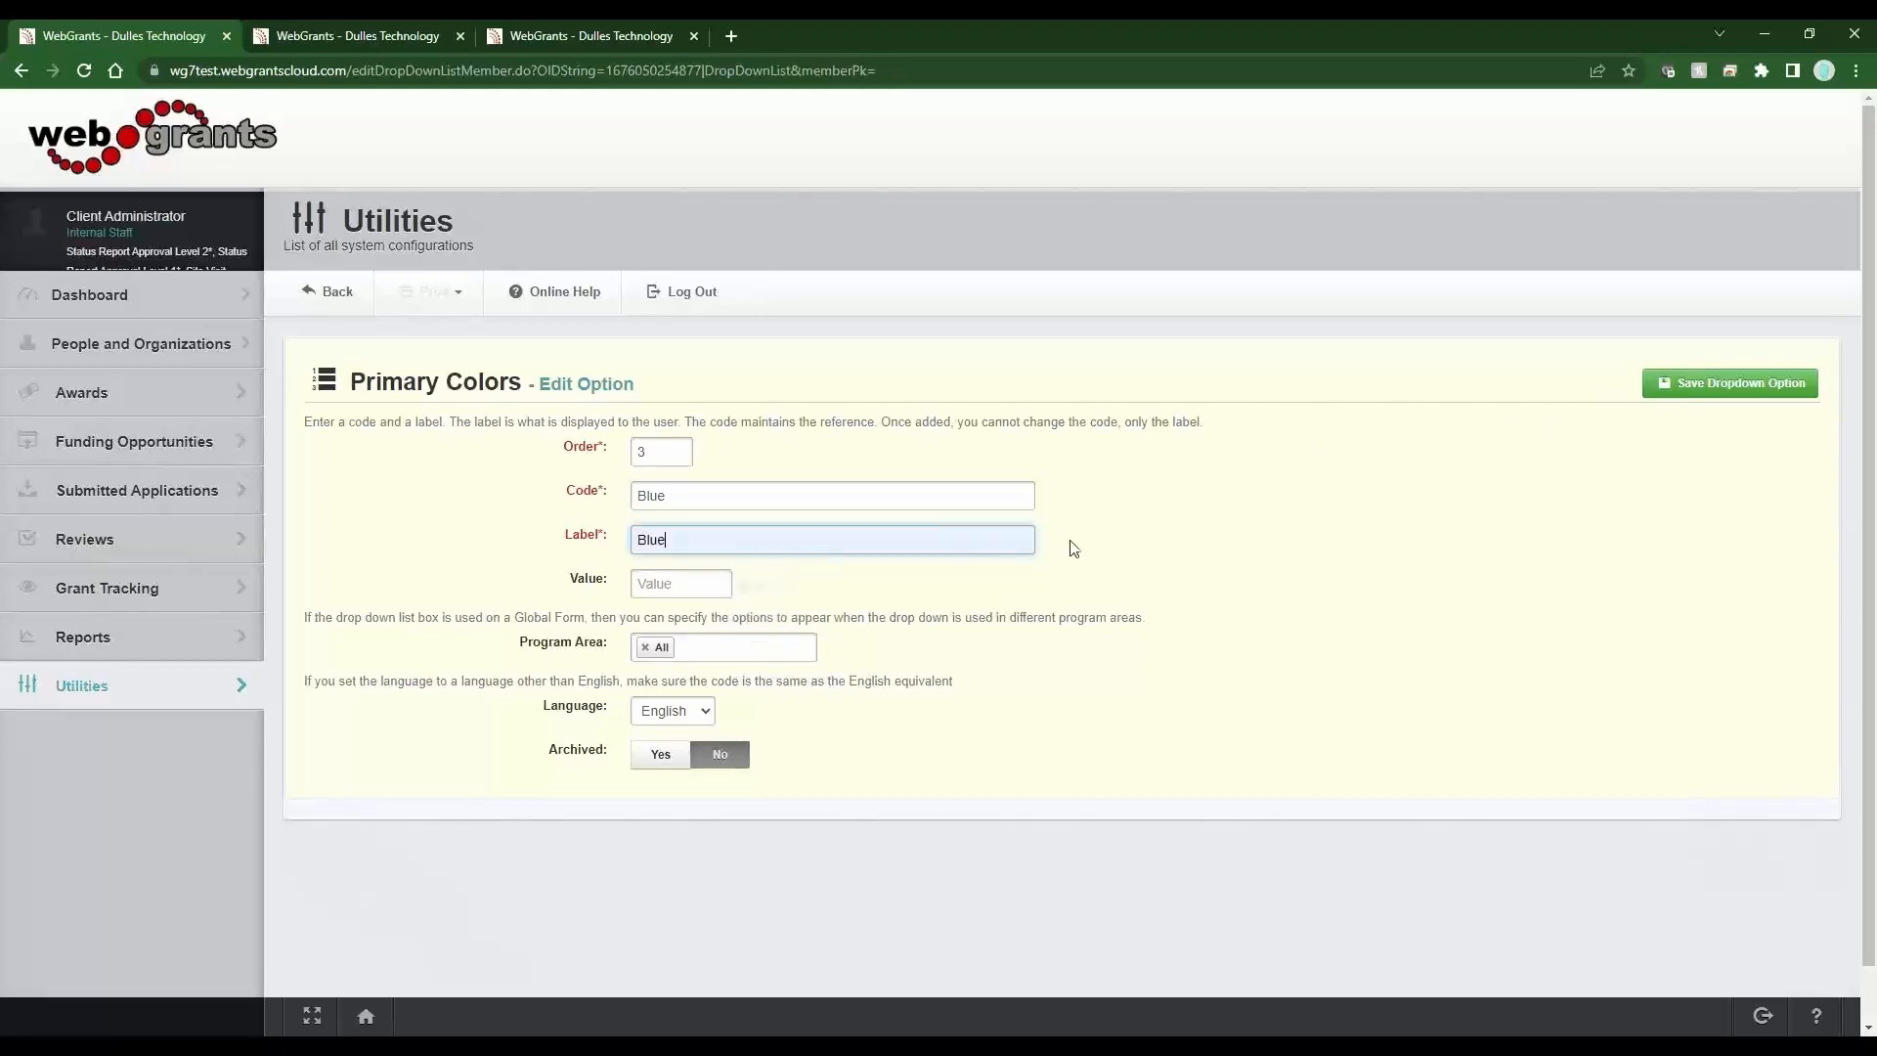
pyautogui.click(1698, 385)
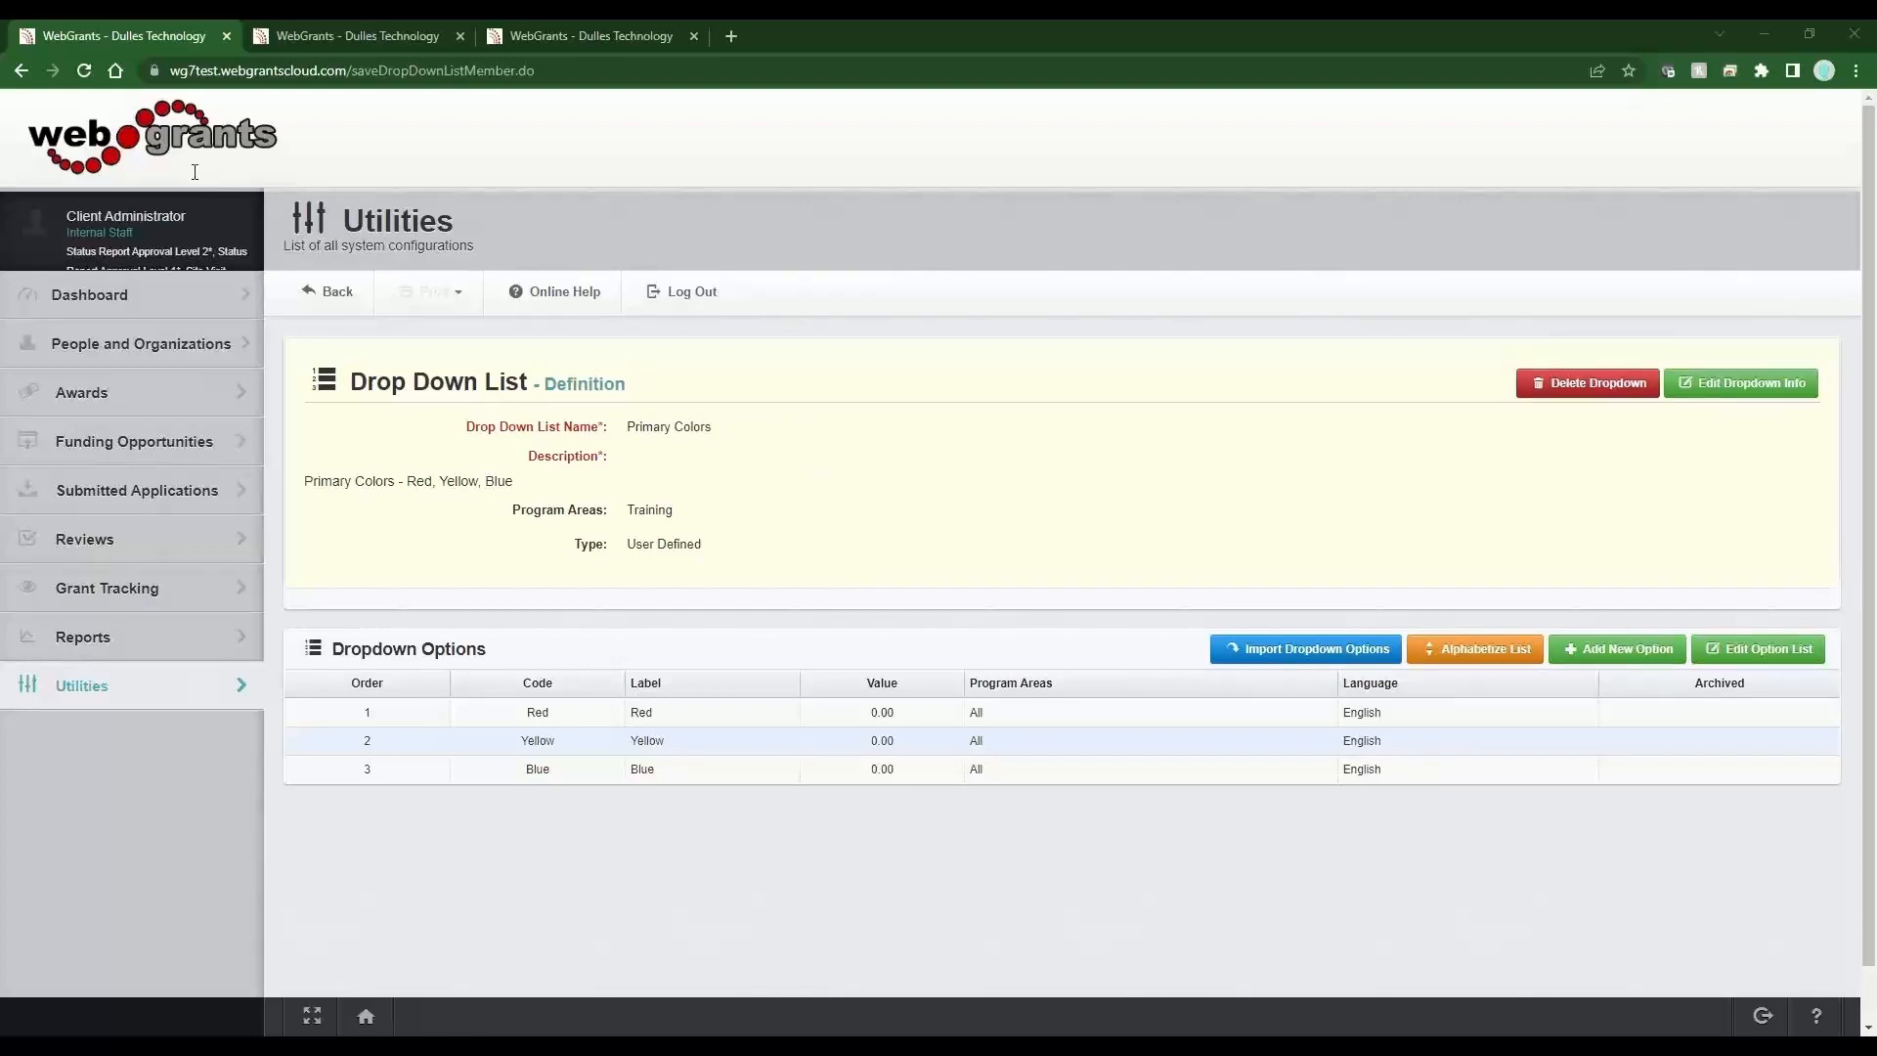
# Open the FavoriteColor field's definition in the Form Creator and set its drop-down list to Primary Colors.
pyautogui.click(516, 35)
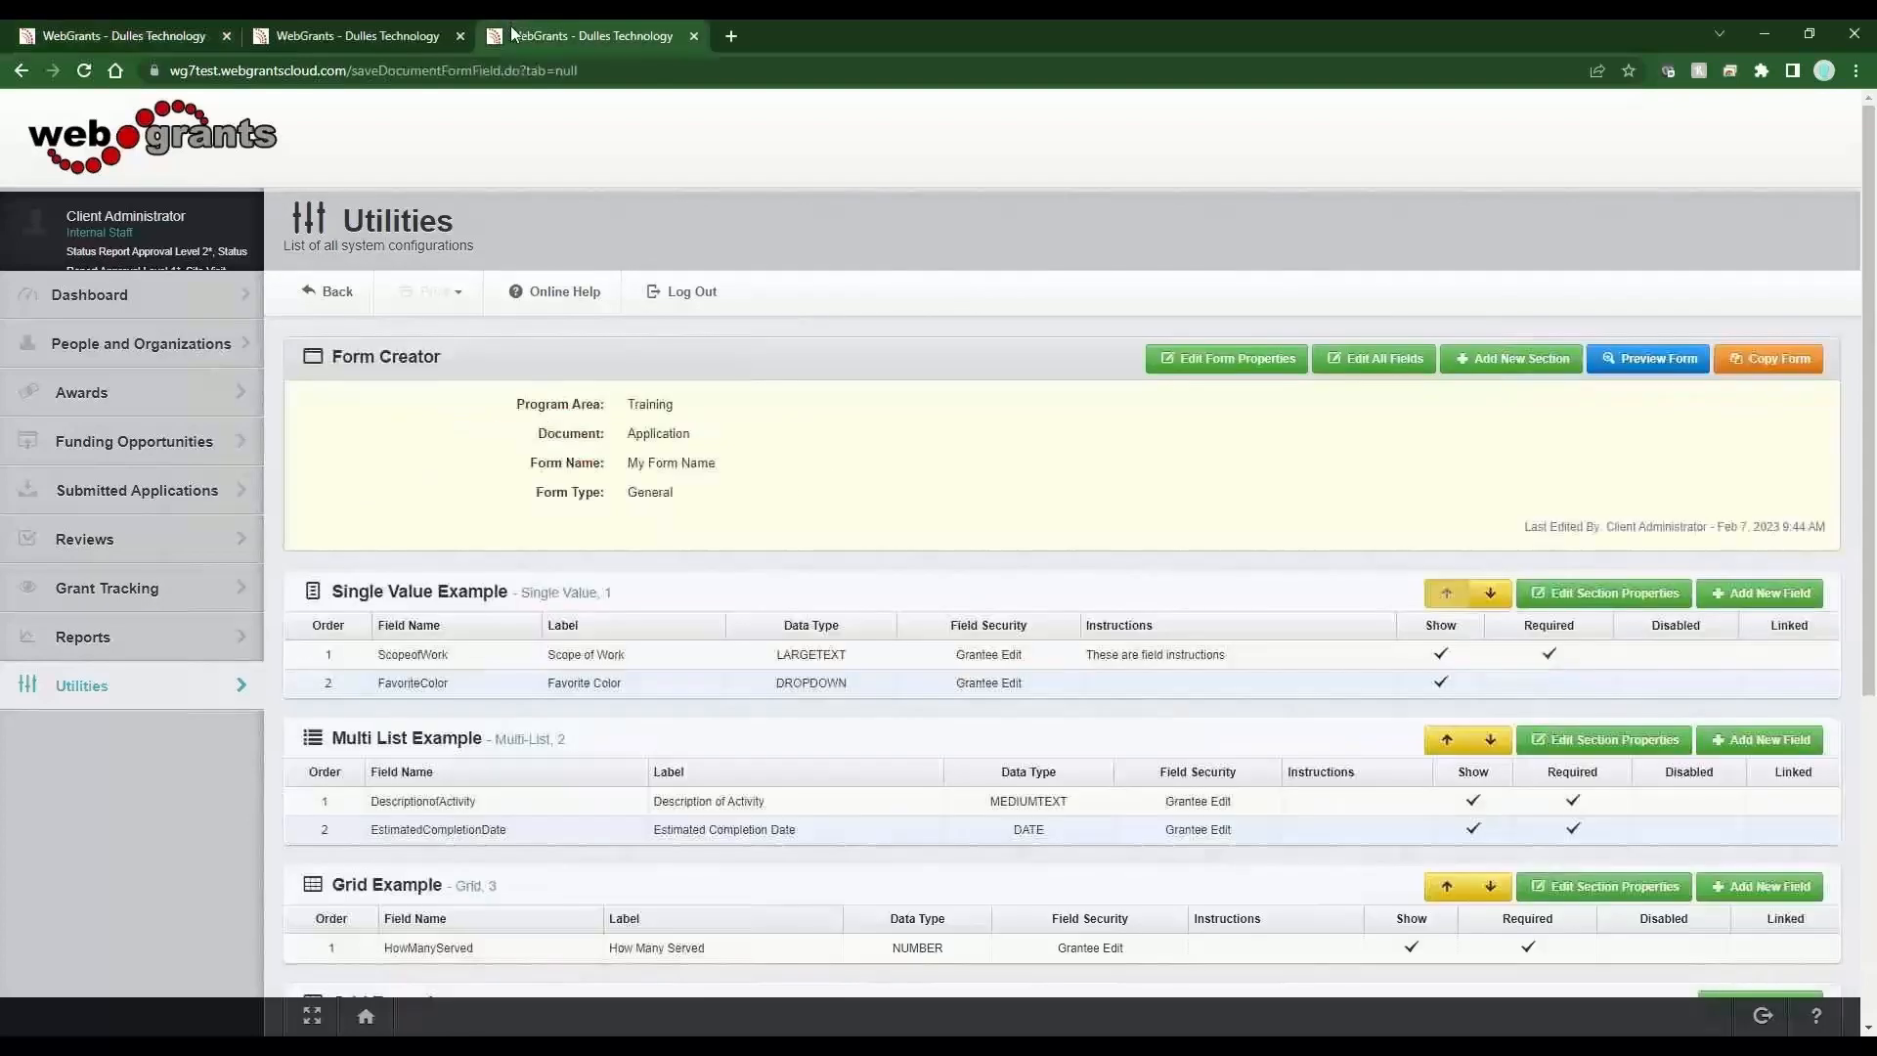
pyautogui.click(452, 686)
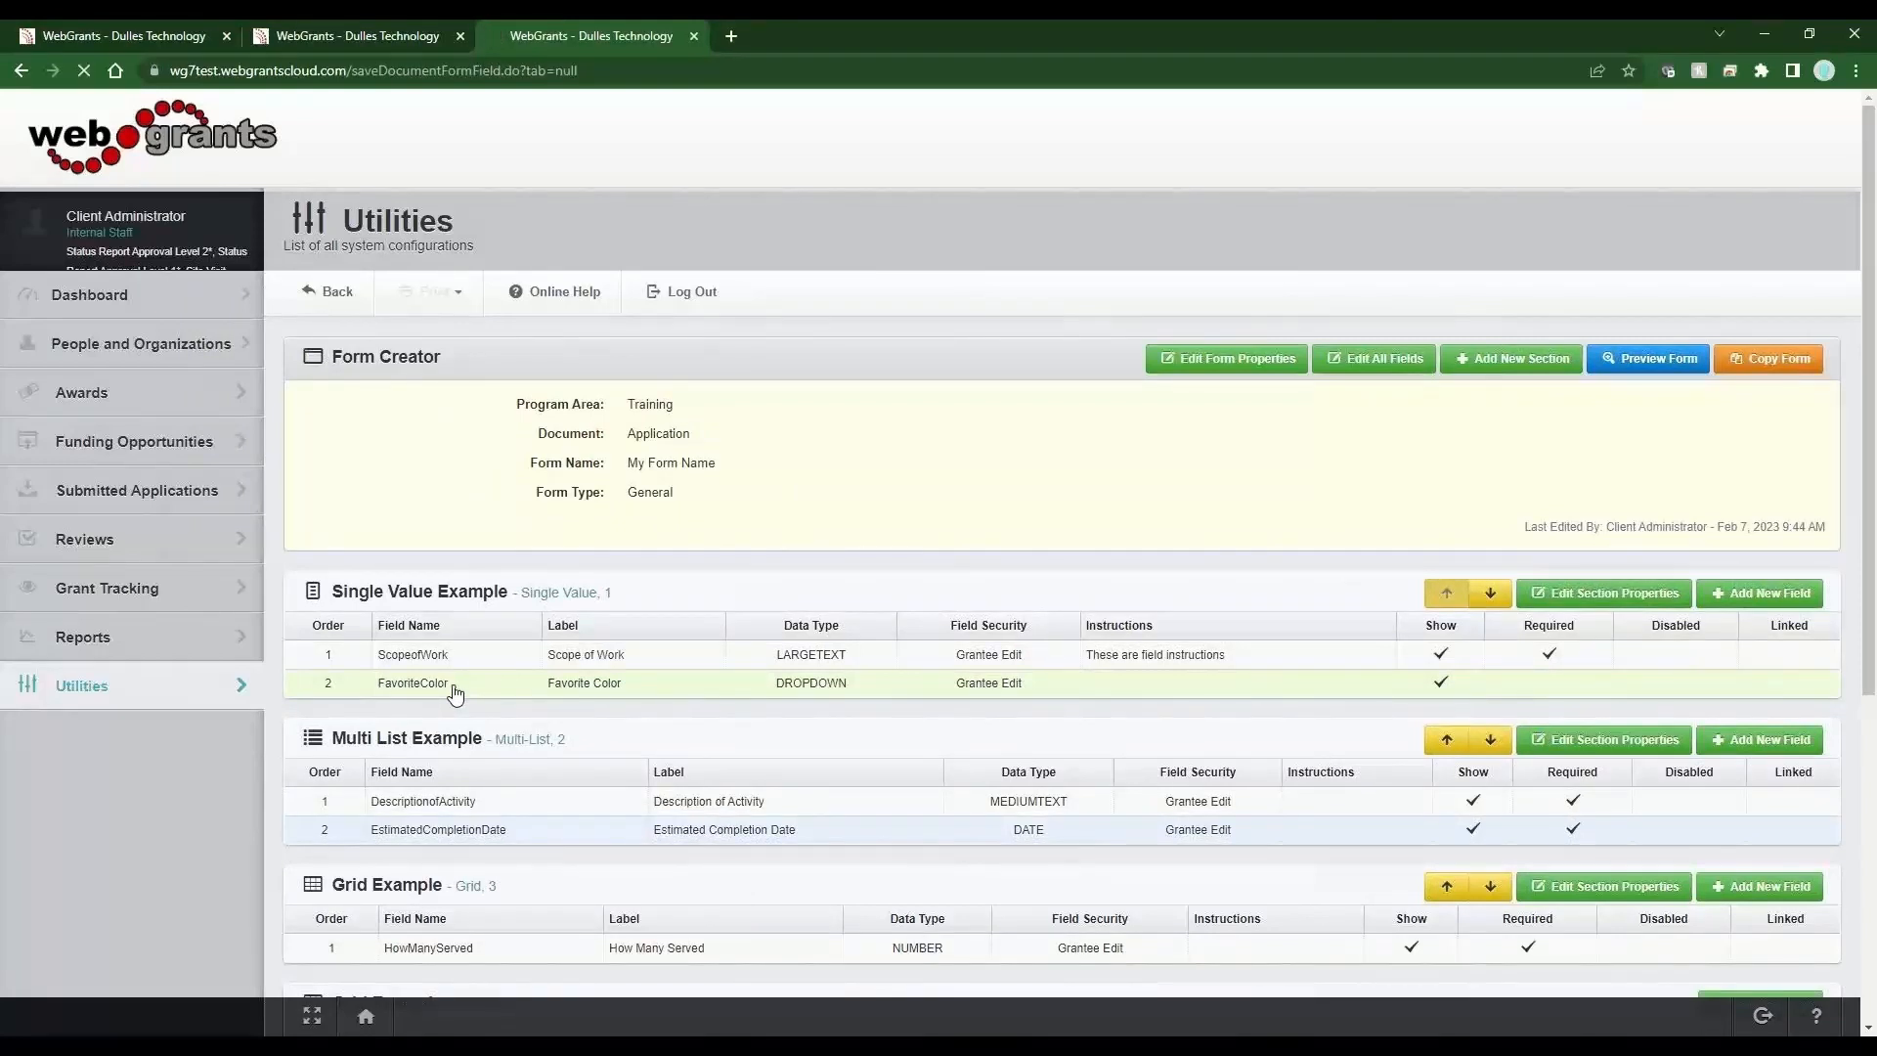
pyautogui.scroll(-3, 645, 694)
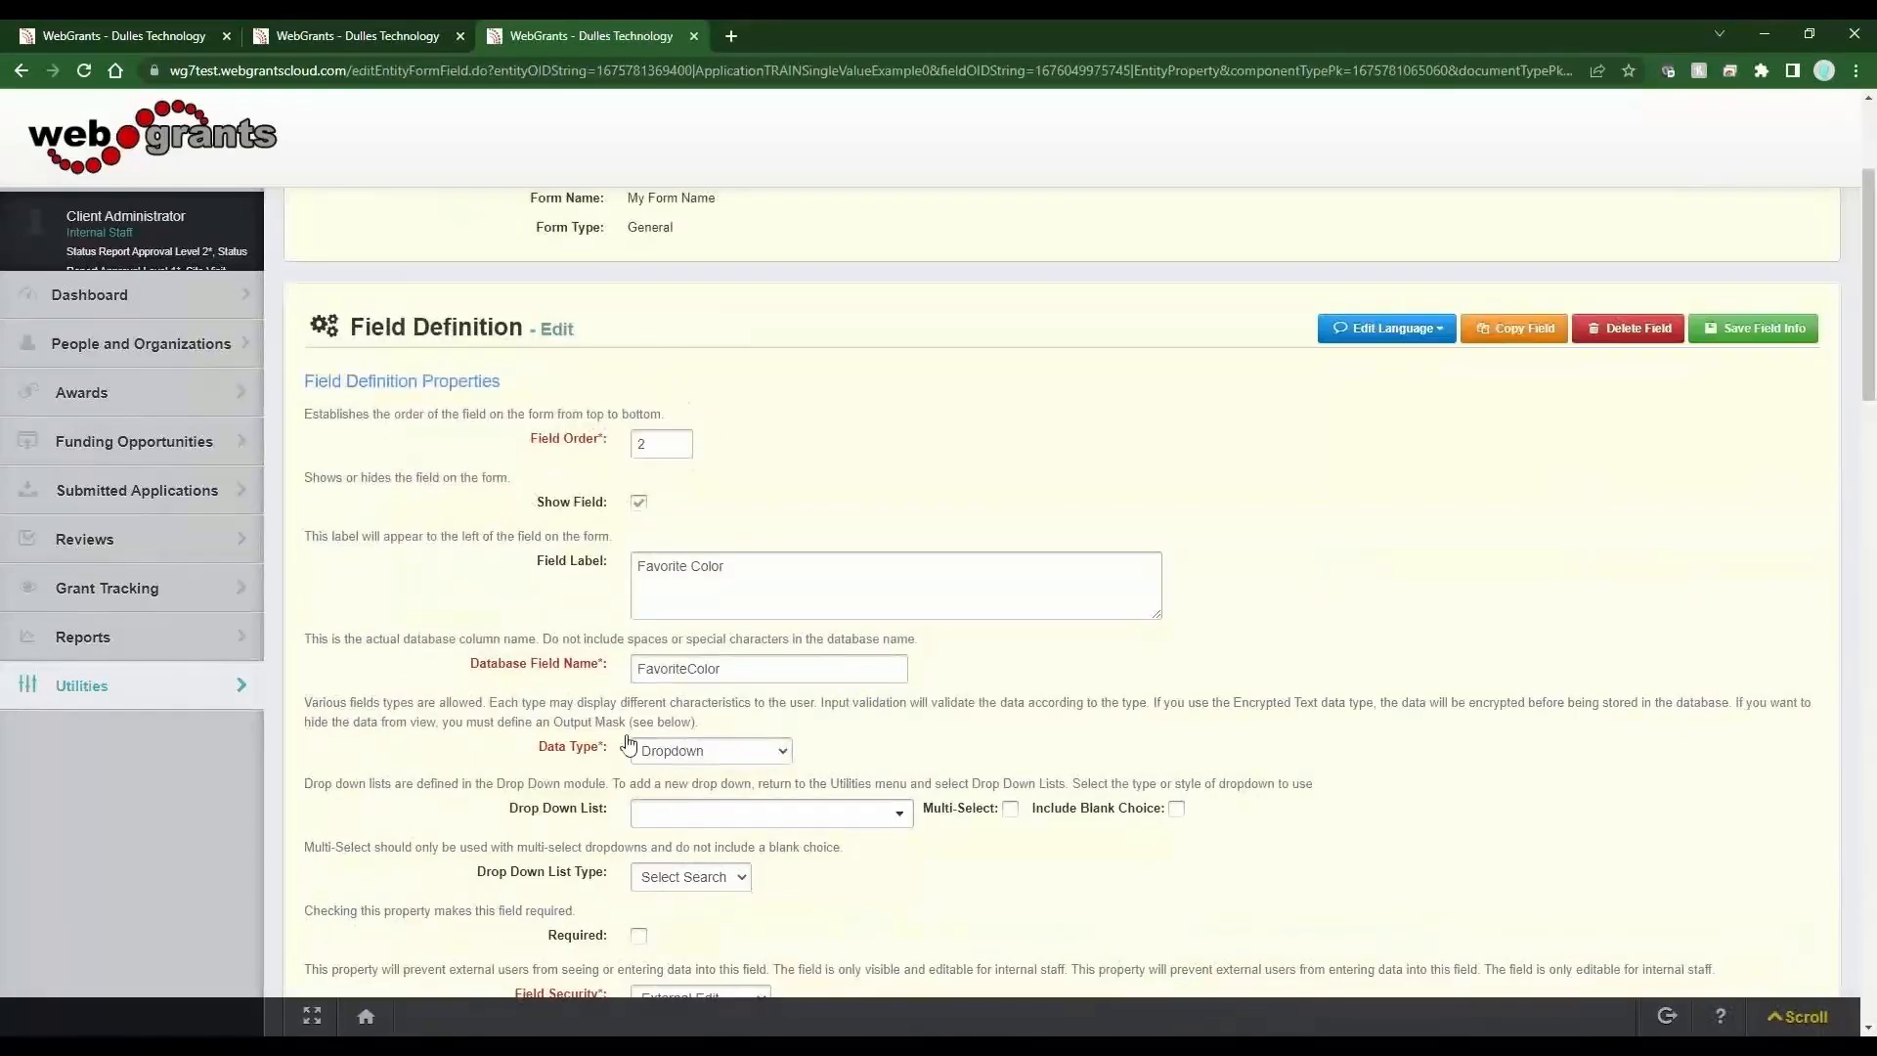
pyautogui.moveTo(604, 810); pyautogui.dragTo(507, 817)
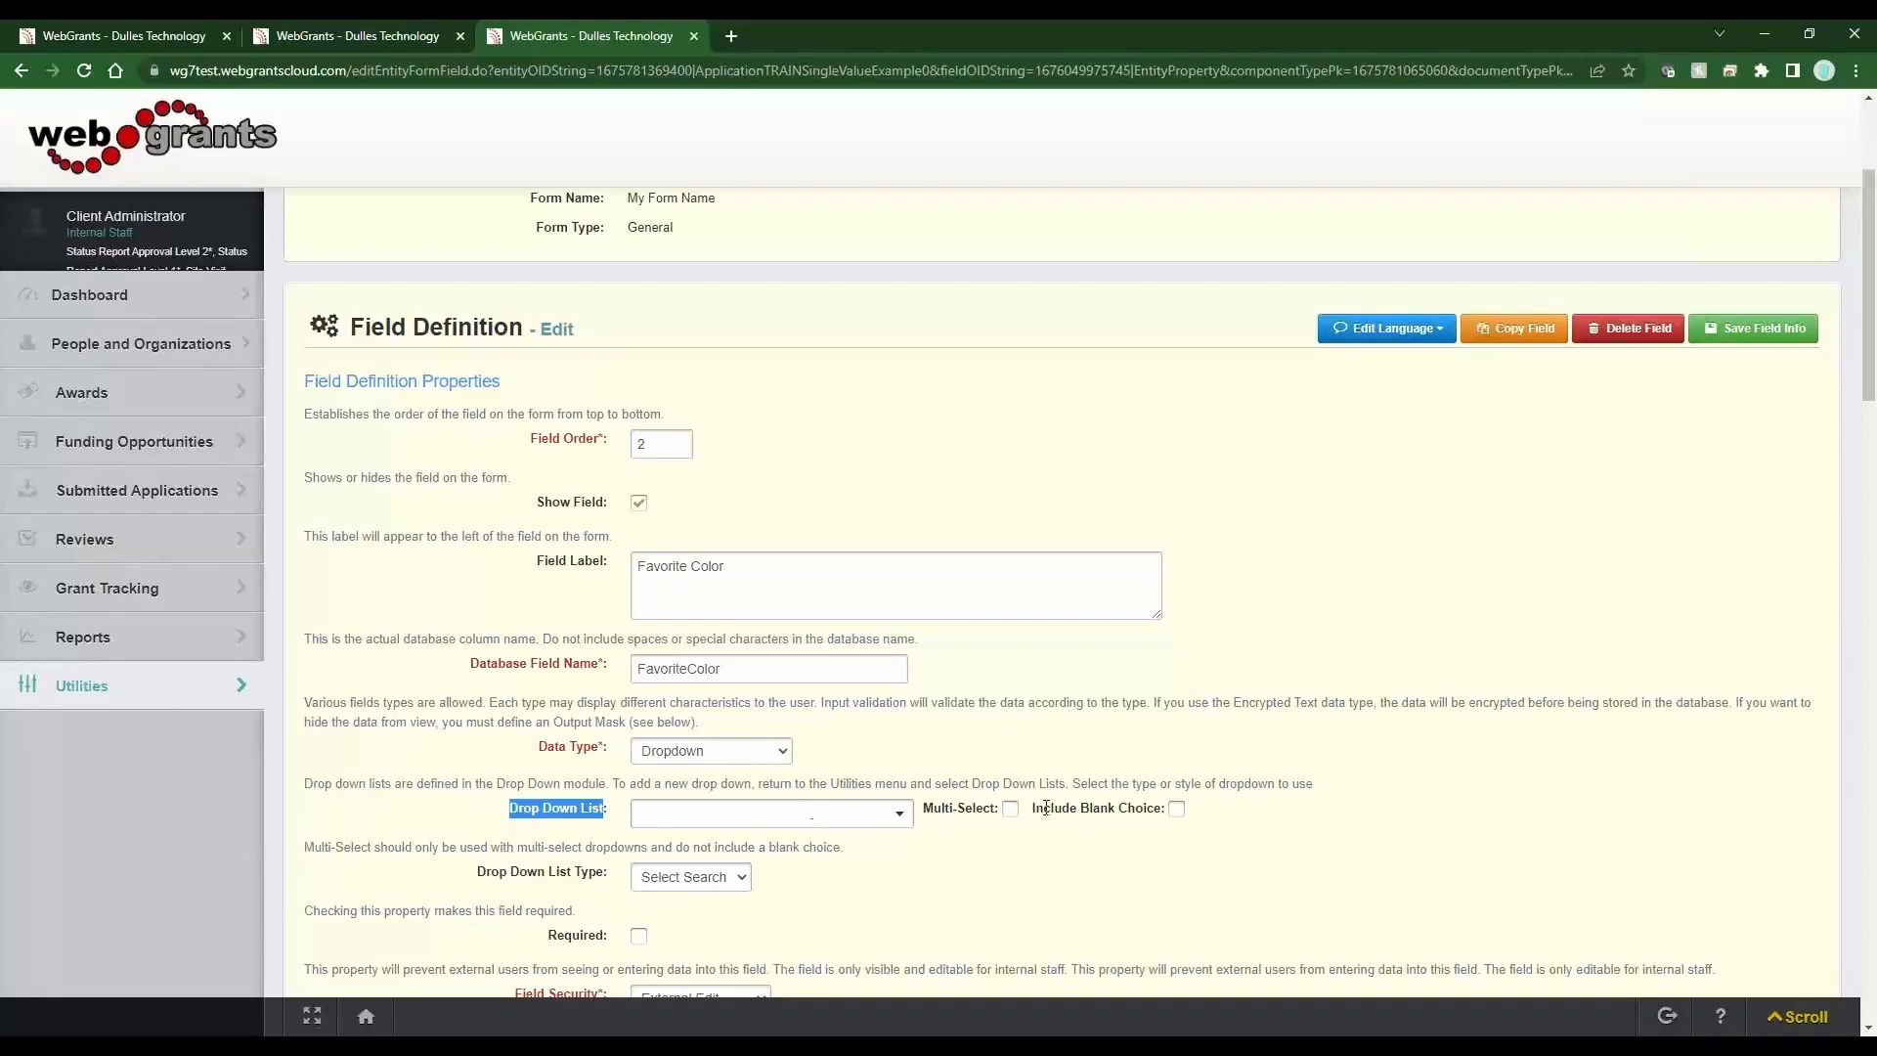
pyautogui.moveTo(1154, 810); pyautogui.dragTo(922, 811)
pyautogui.click(928, 876)
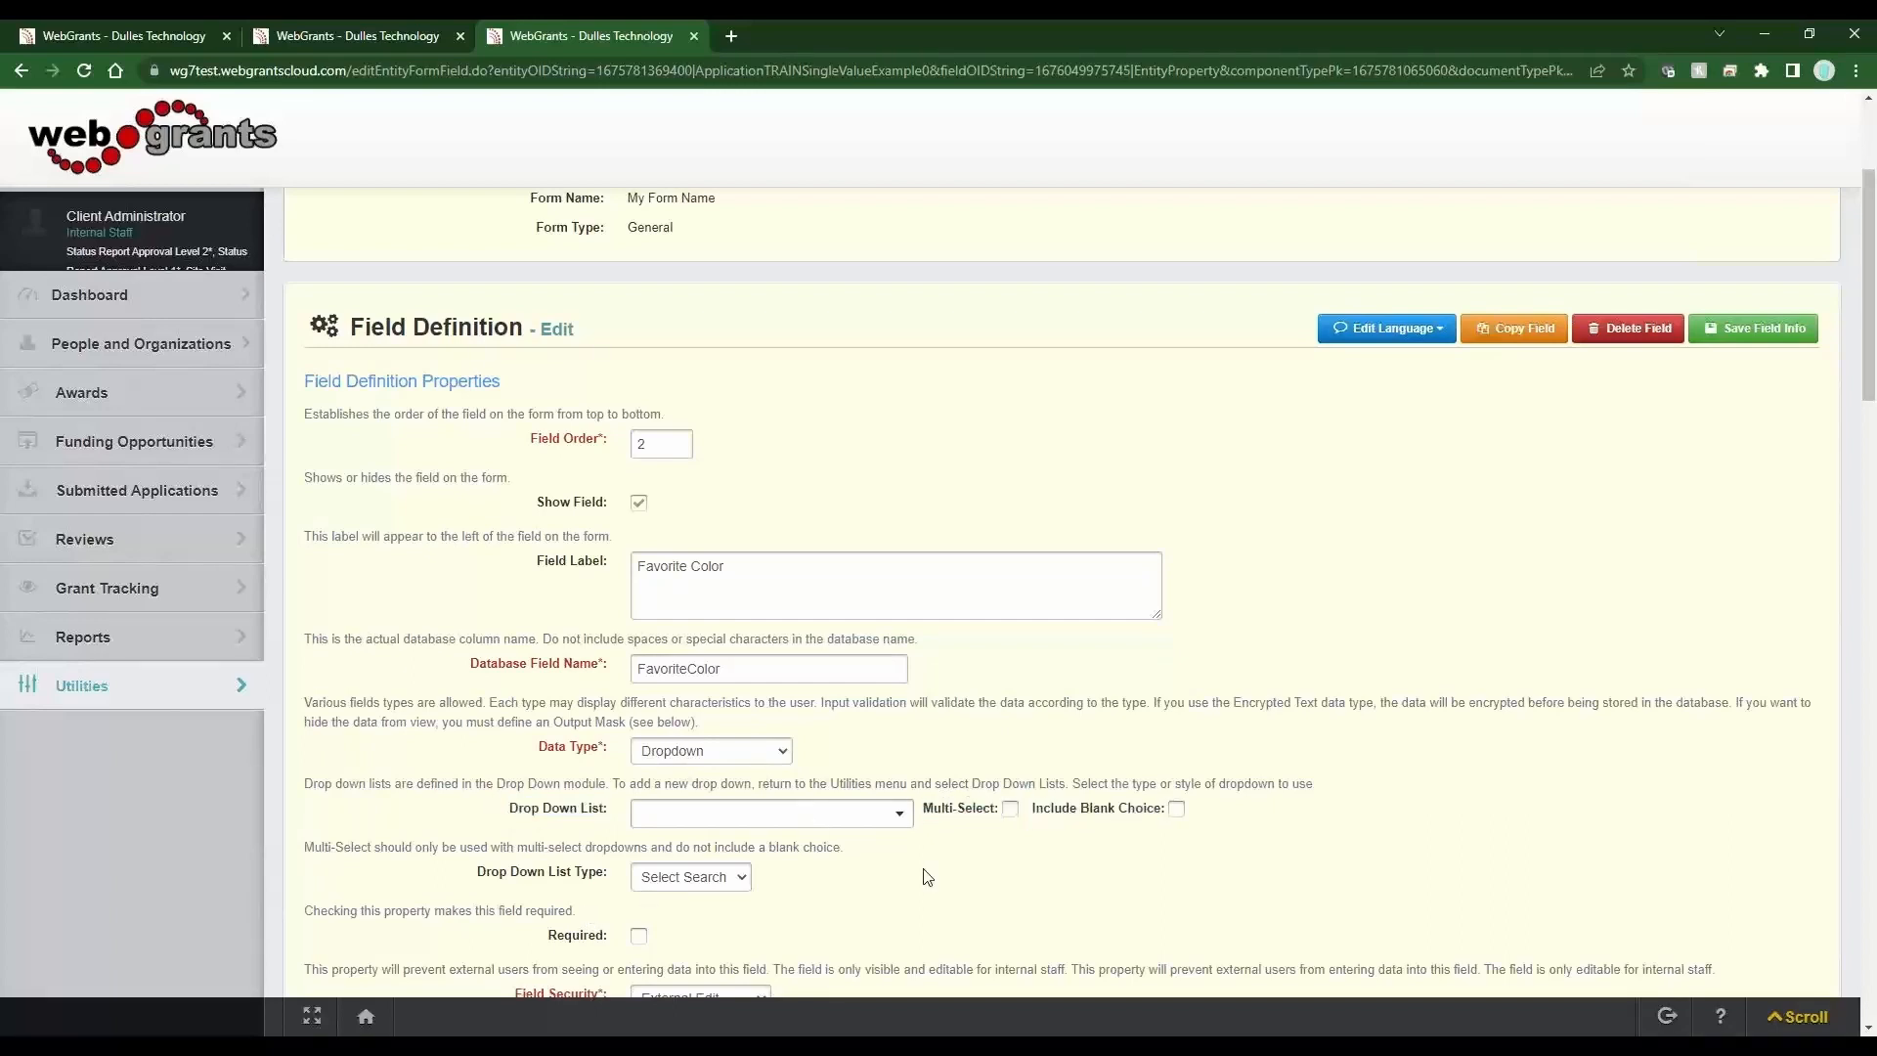
pyautogui.scroll(-3, 927, 876)
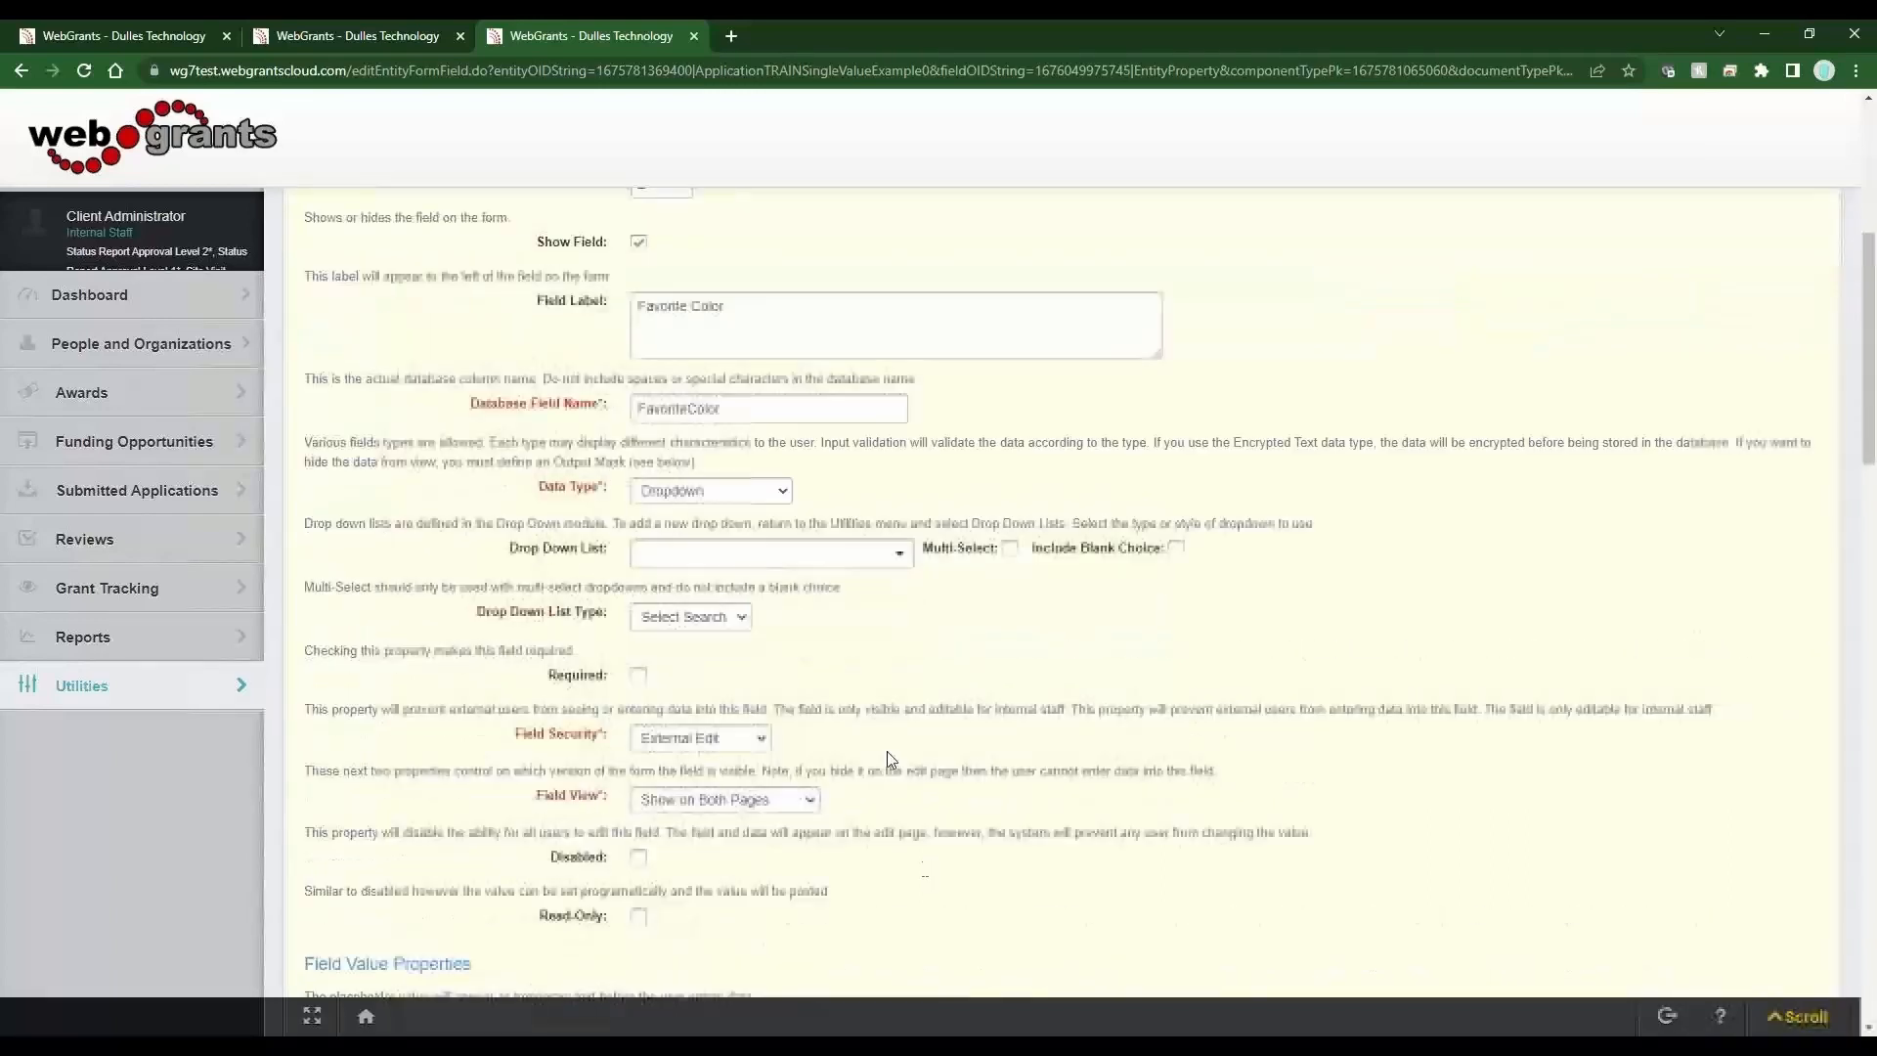
pyautogui.click(832, 561)
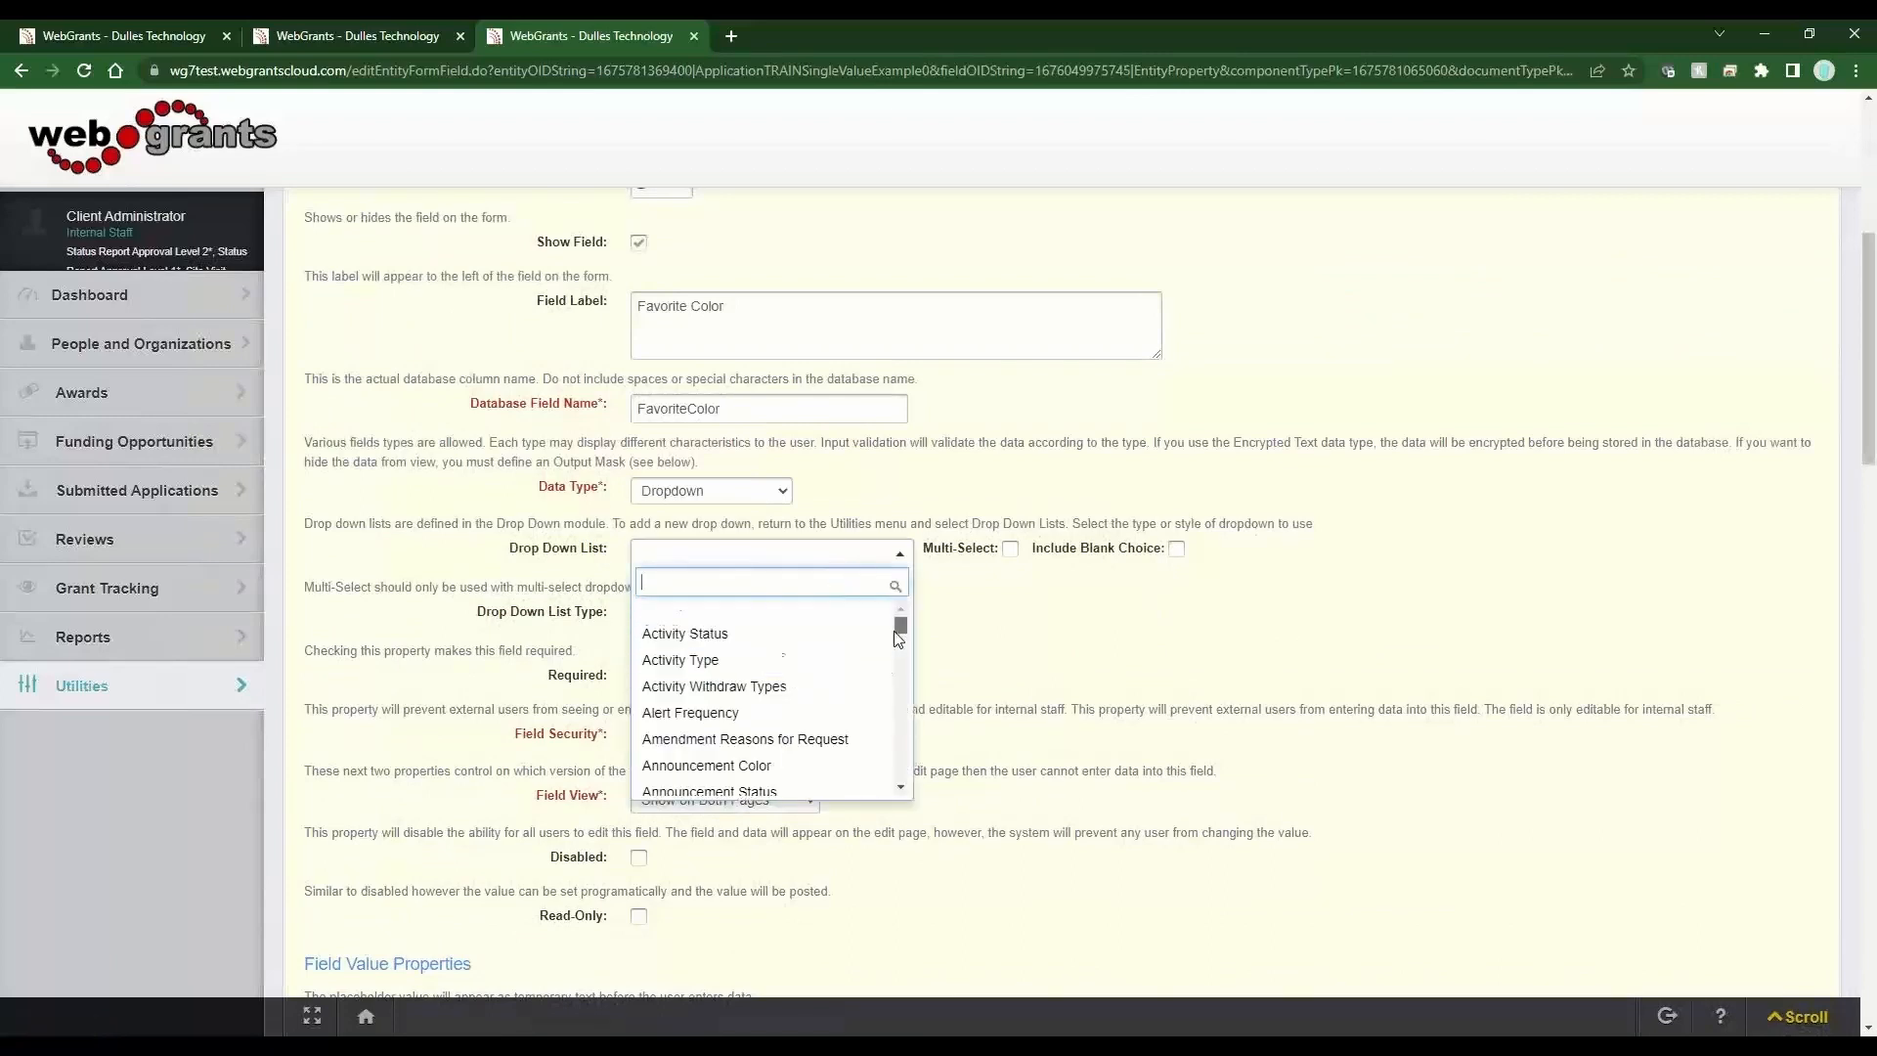
pyautogui.moveTo(901, 626)
pyautogui.mouseDown()
pyautogui.moveTo(900, 788)
pyautogui.moveTo(887, 621)
pyautogui.mouseUp()
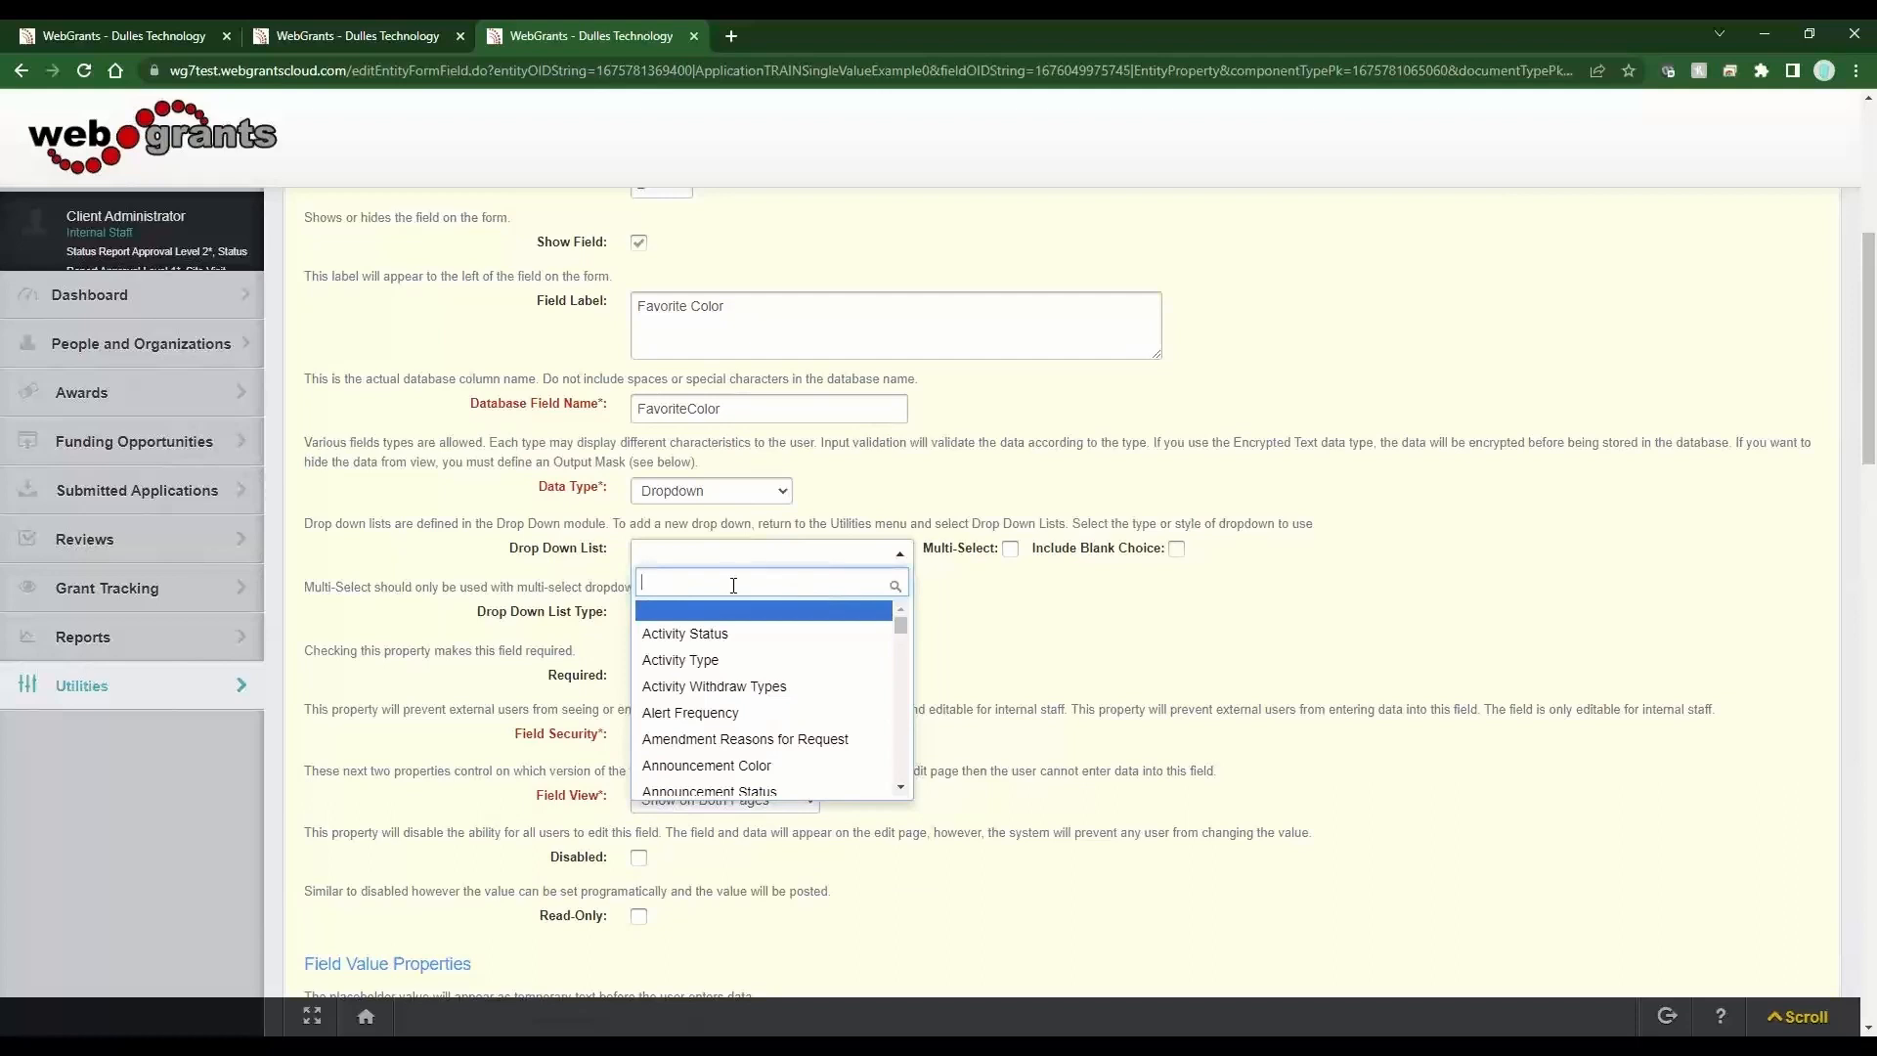
pyautogui.write('prim')
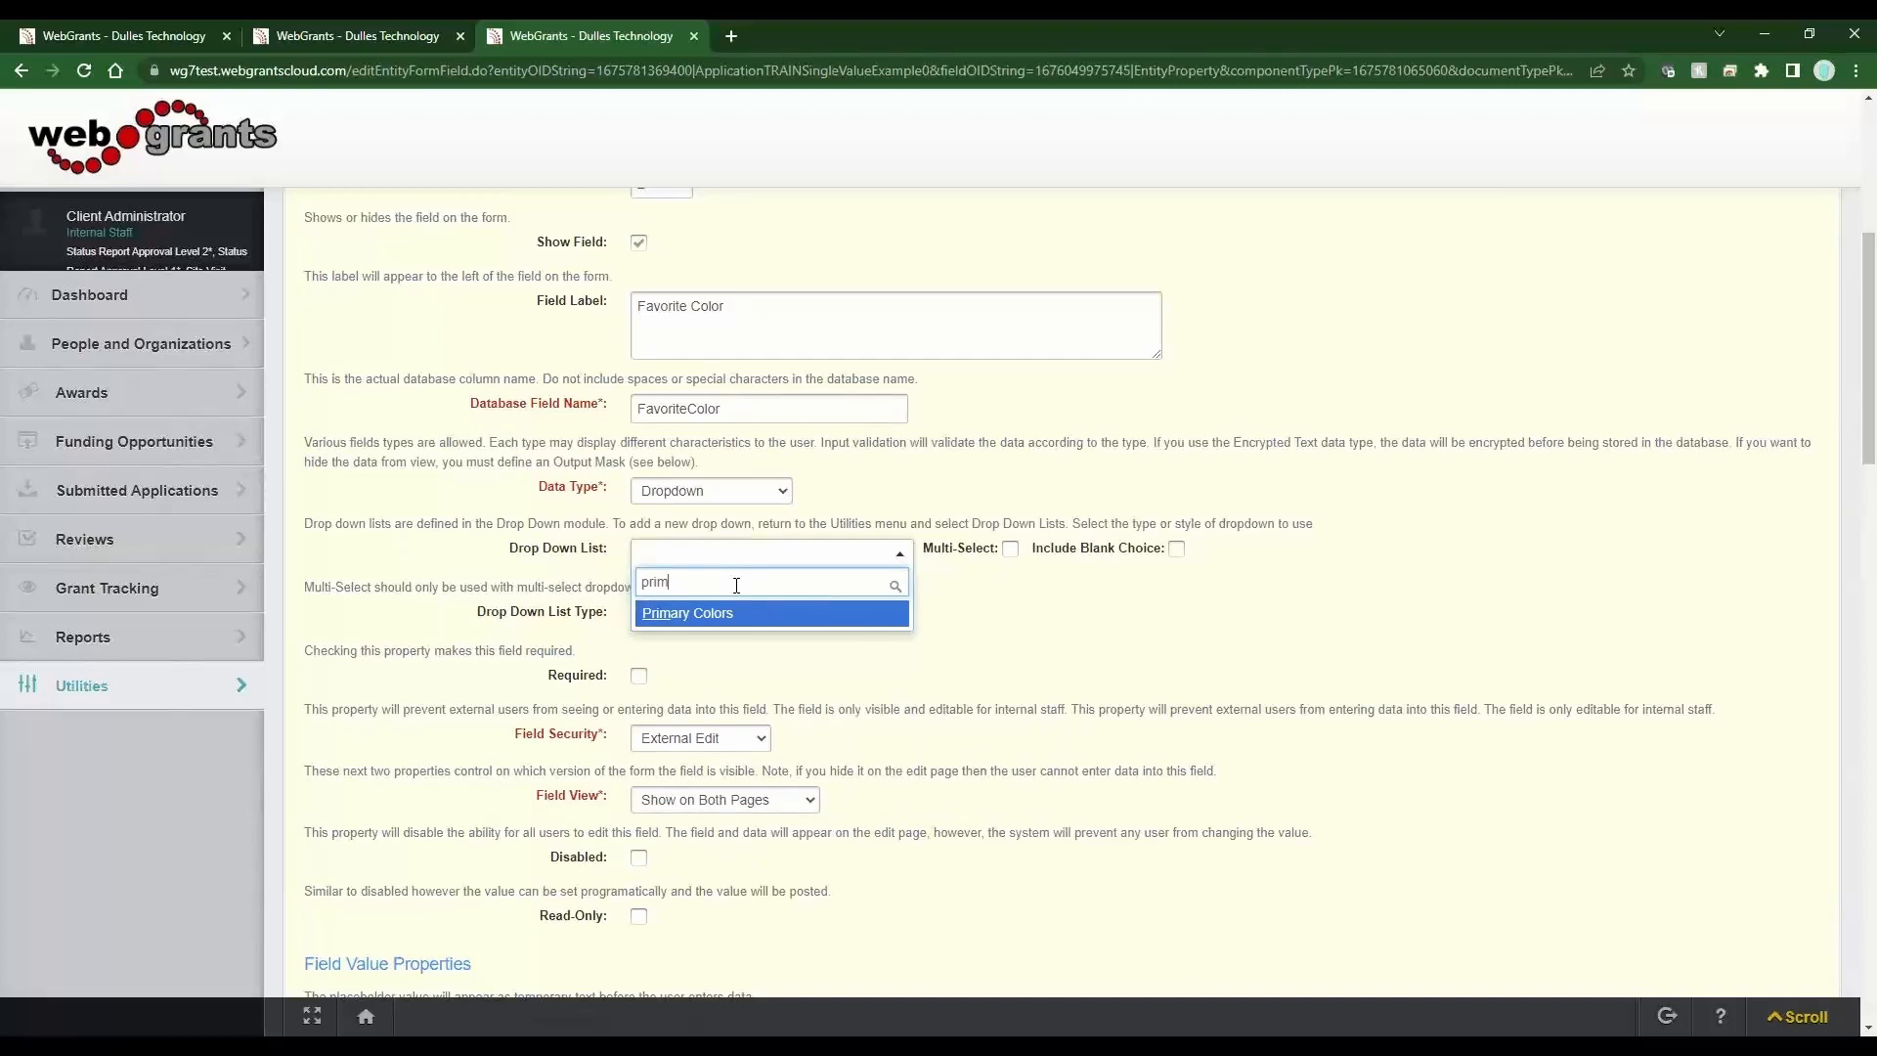
pyautogui.click(751, 615)
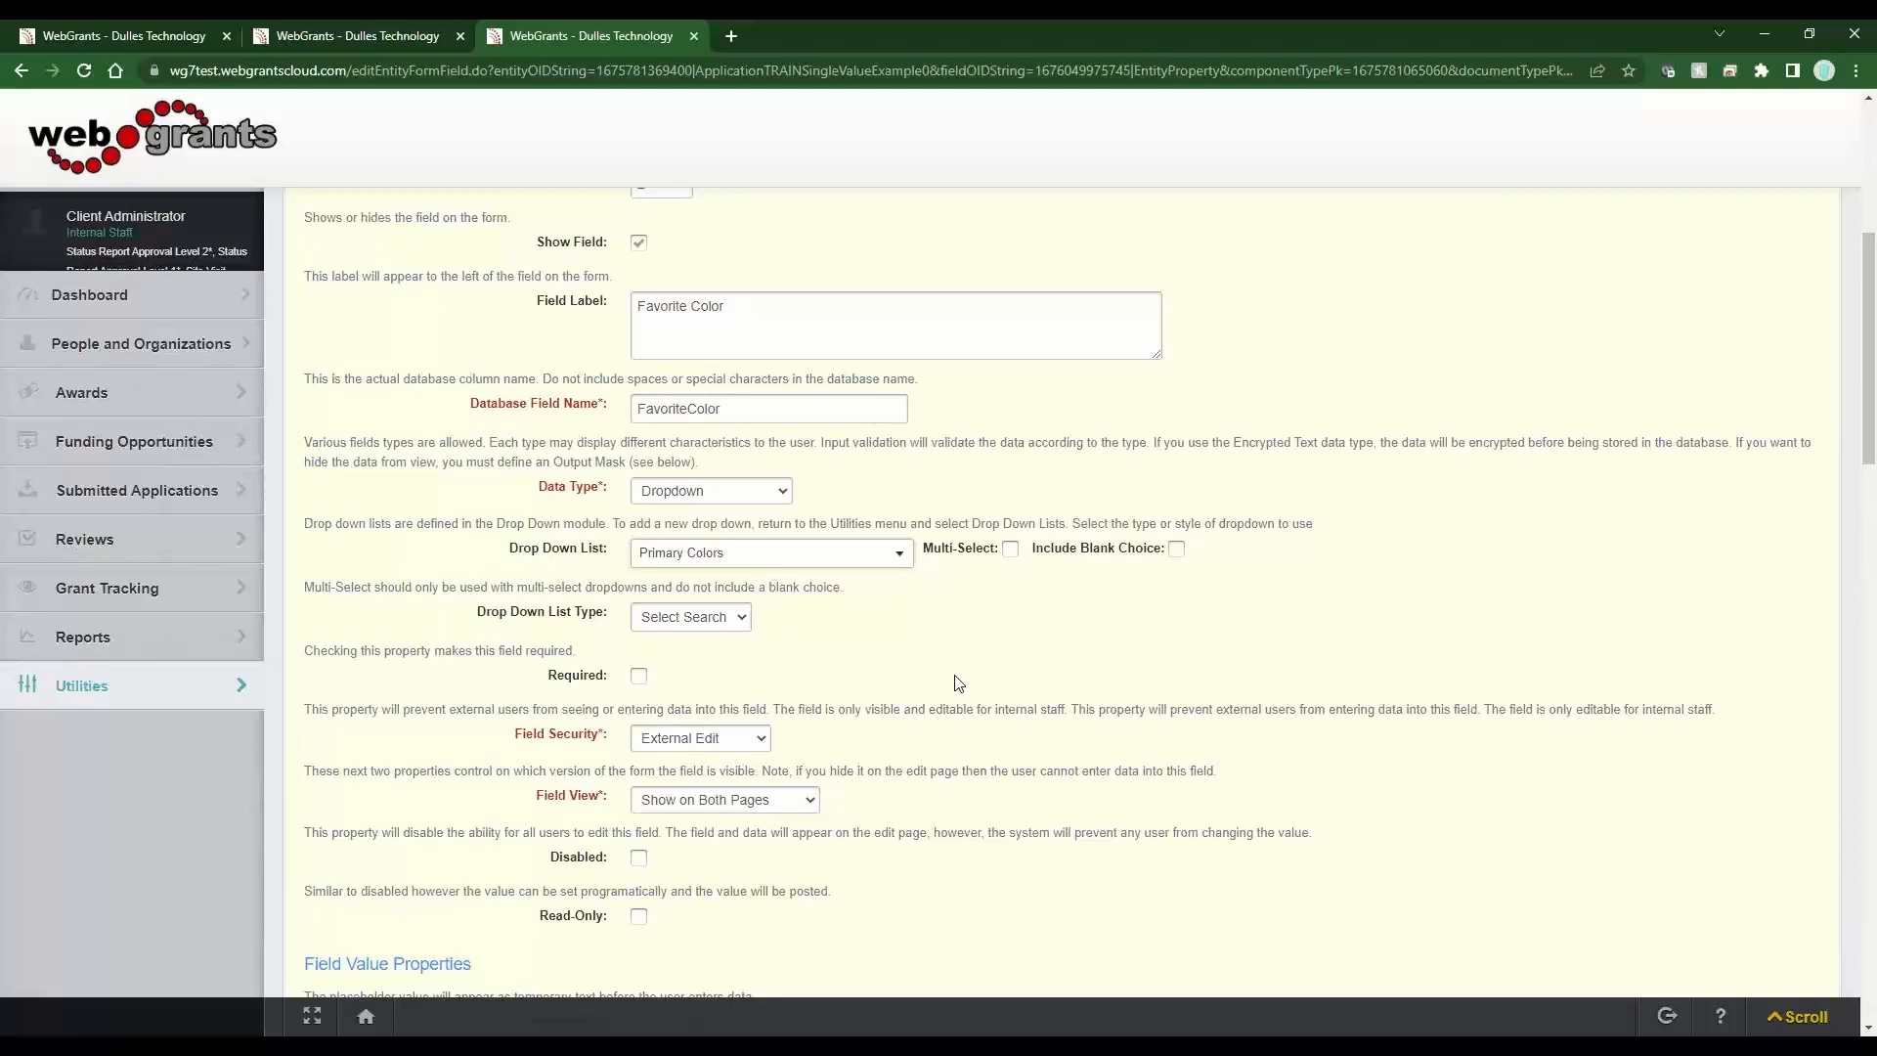
# Enable Include Blank Choice and mark the Favorite Color field as required.
pyautogui.moveTo(934, 548); pyautogui.dragTo(1117, 549)
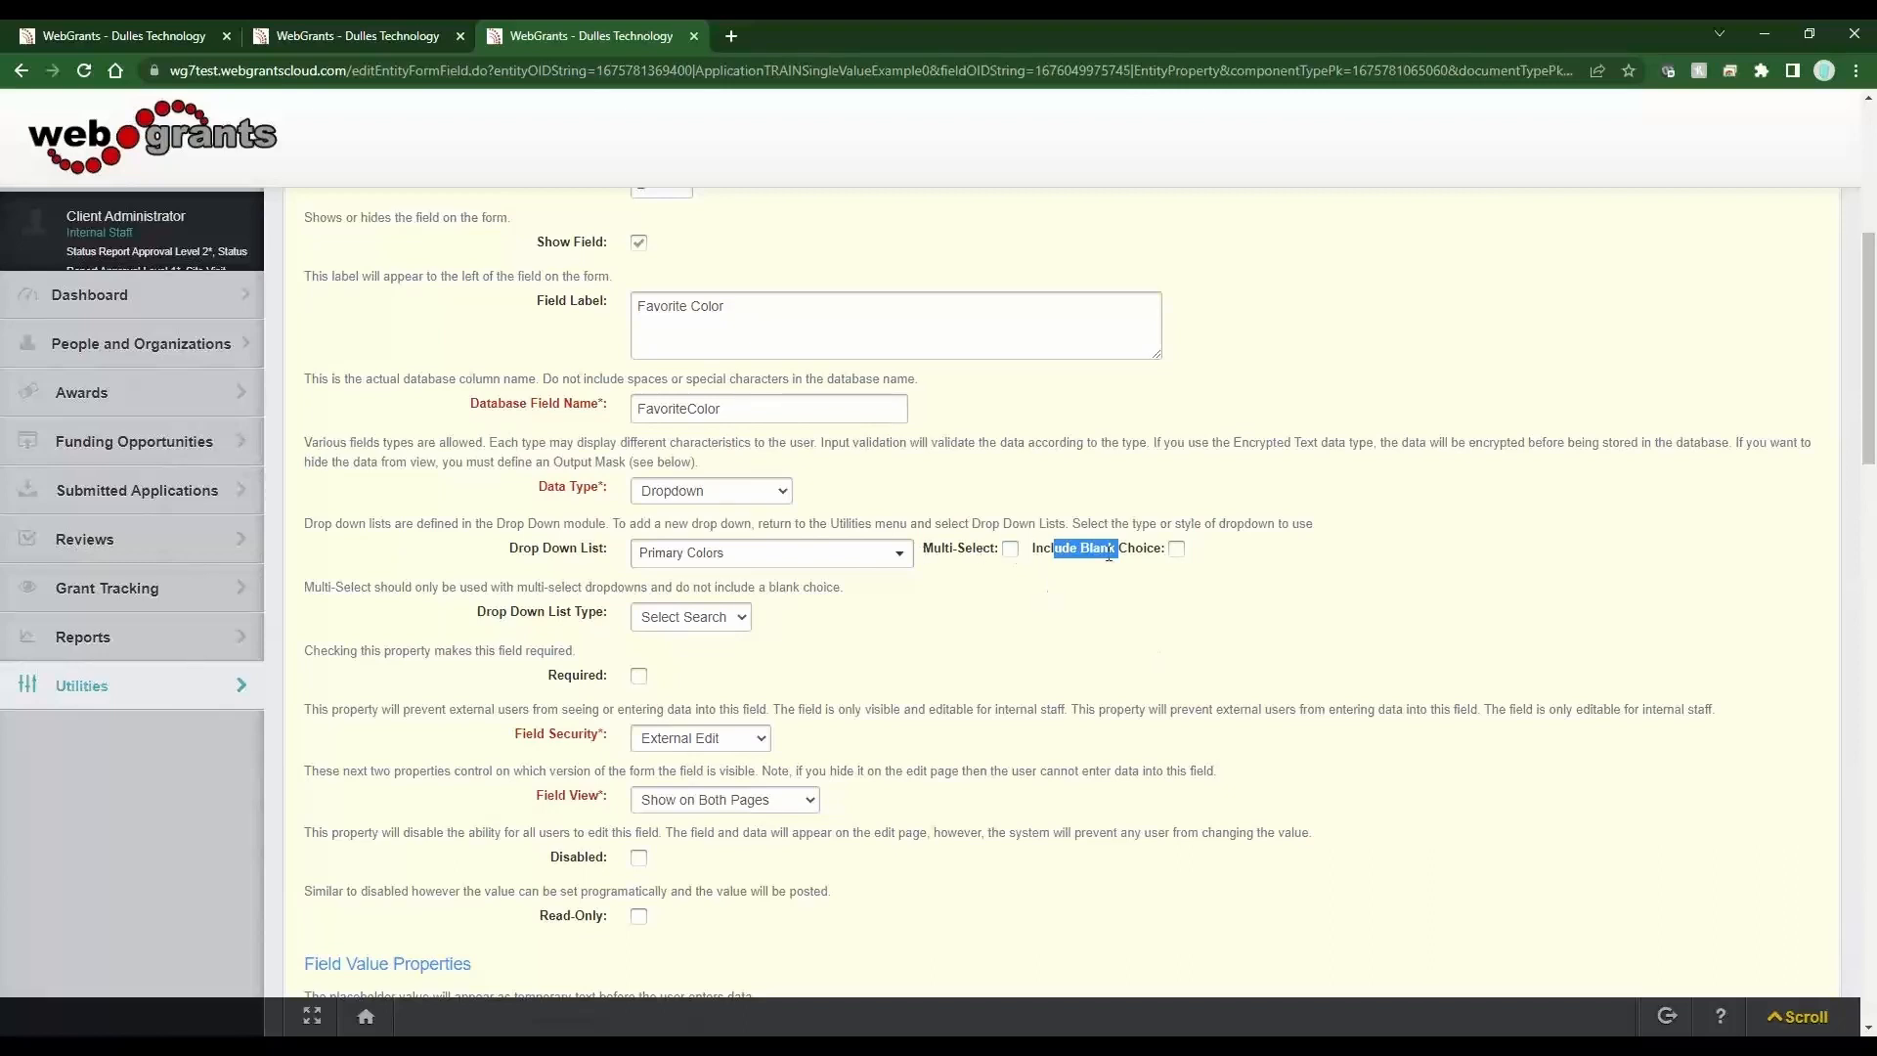
pyautogui.click(1046, 550)
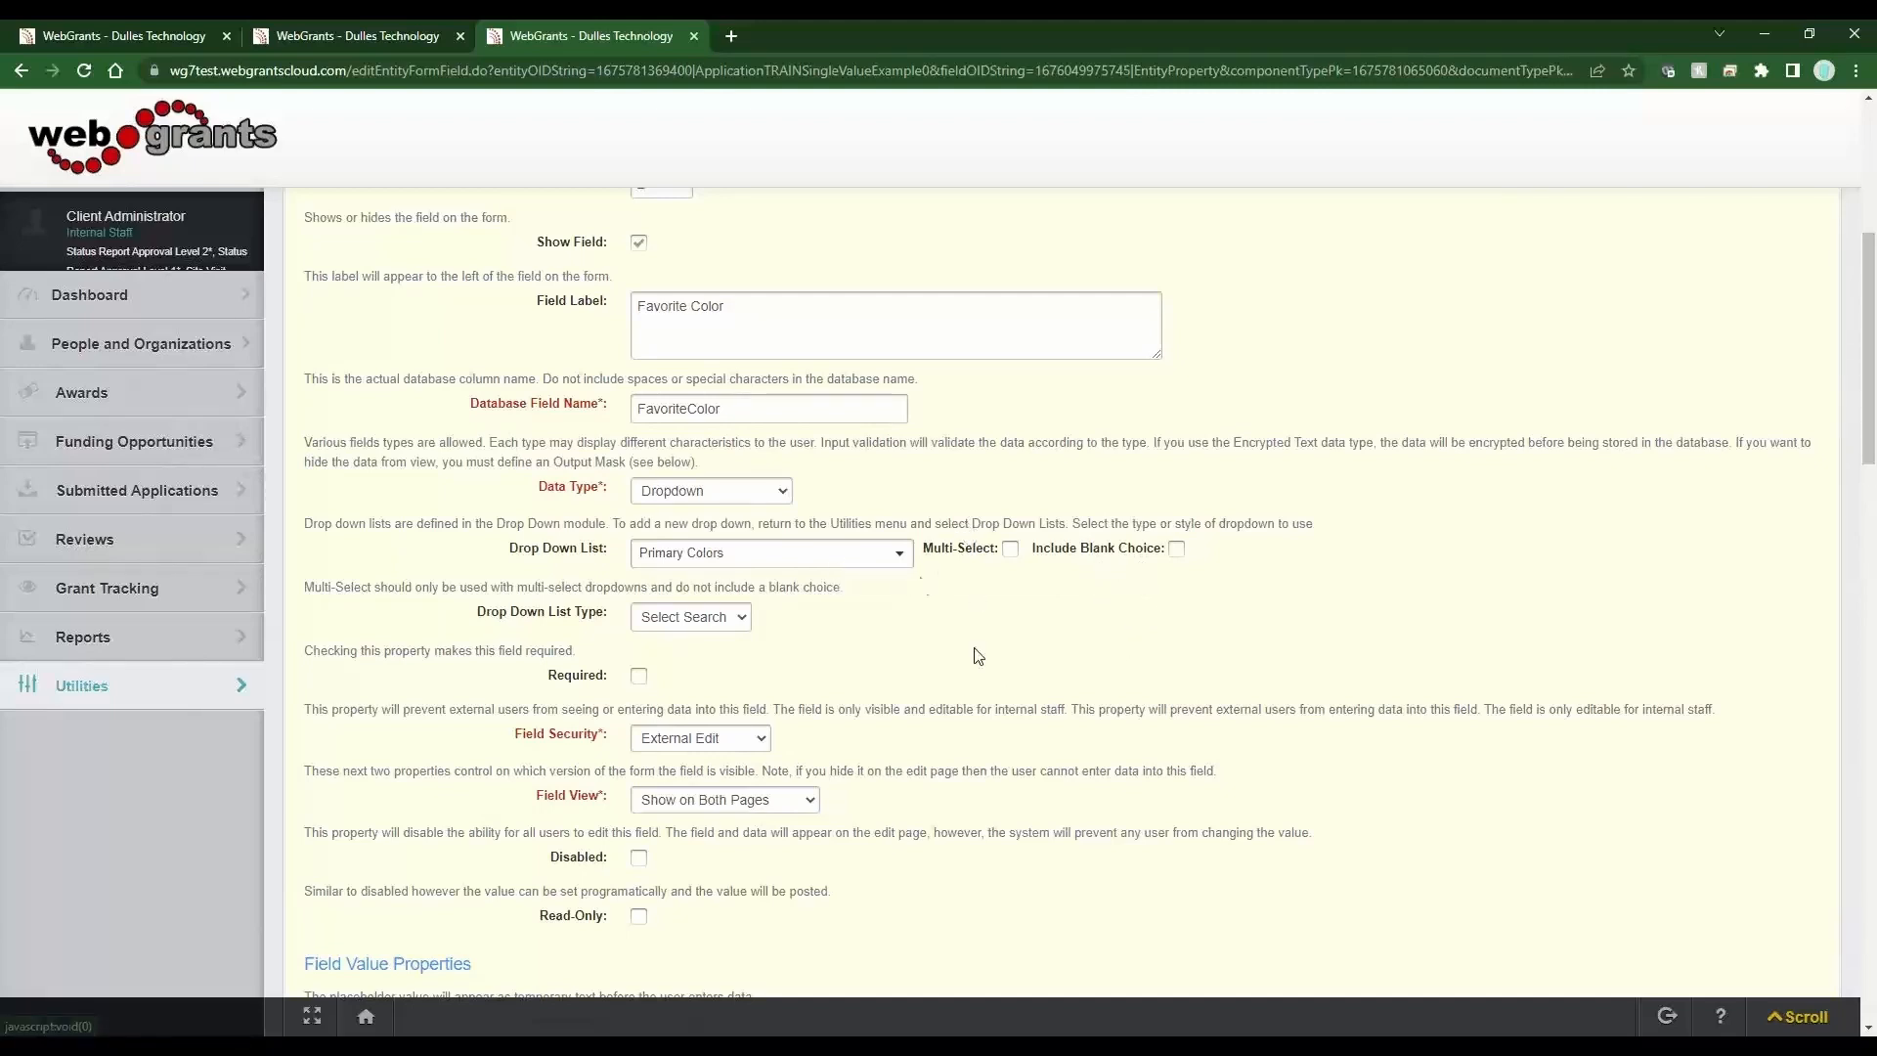
pyautogui.click(1176, 549)
pyautogui.click(638, 676)
# Set the drop-down list type to Classic Select and save the field info.
pyautogui.moveTo(605, 612); pyautogui.dragTo(486, 620)
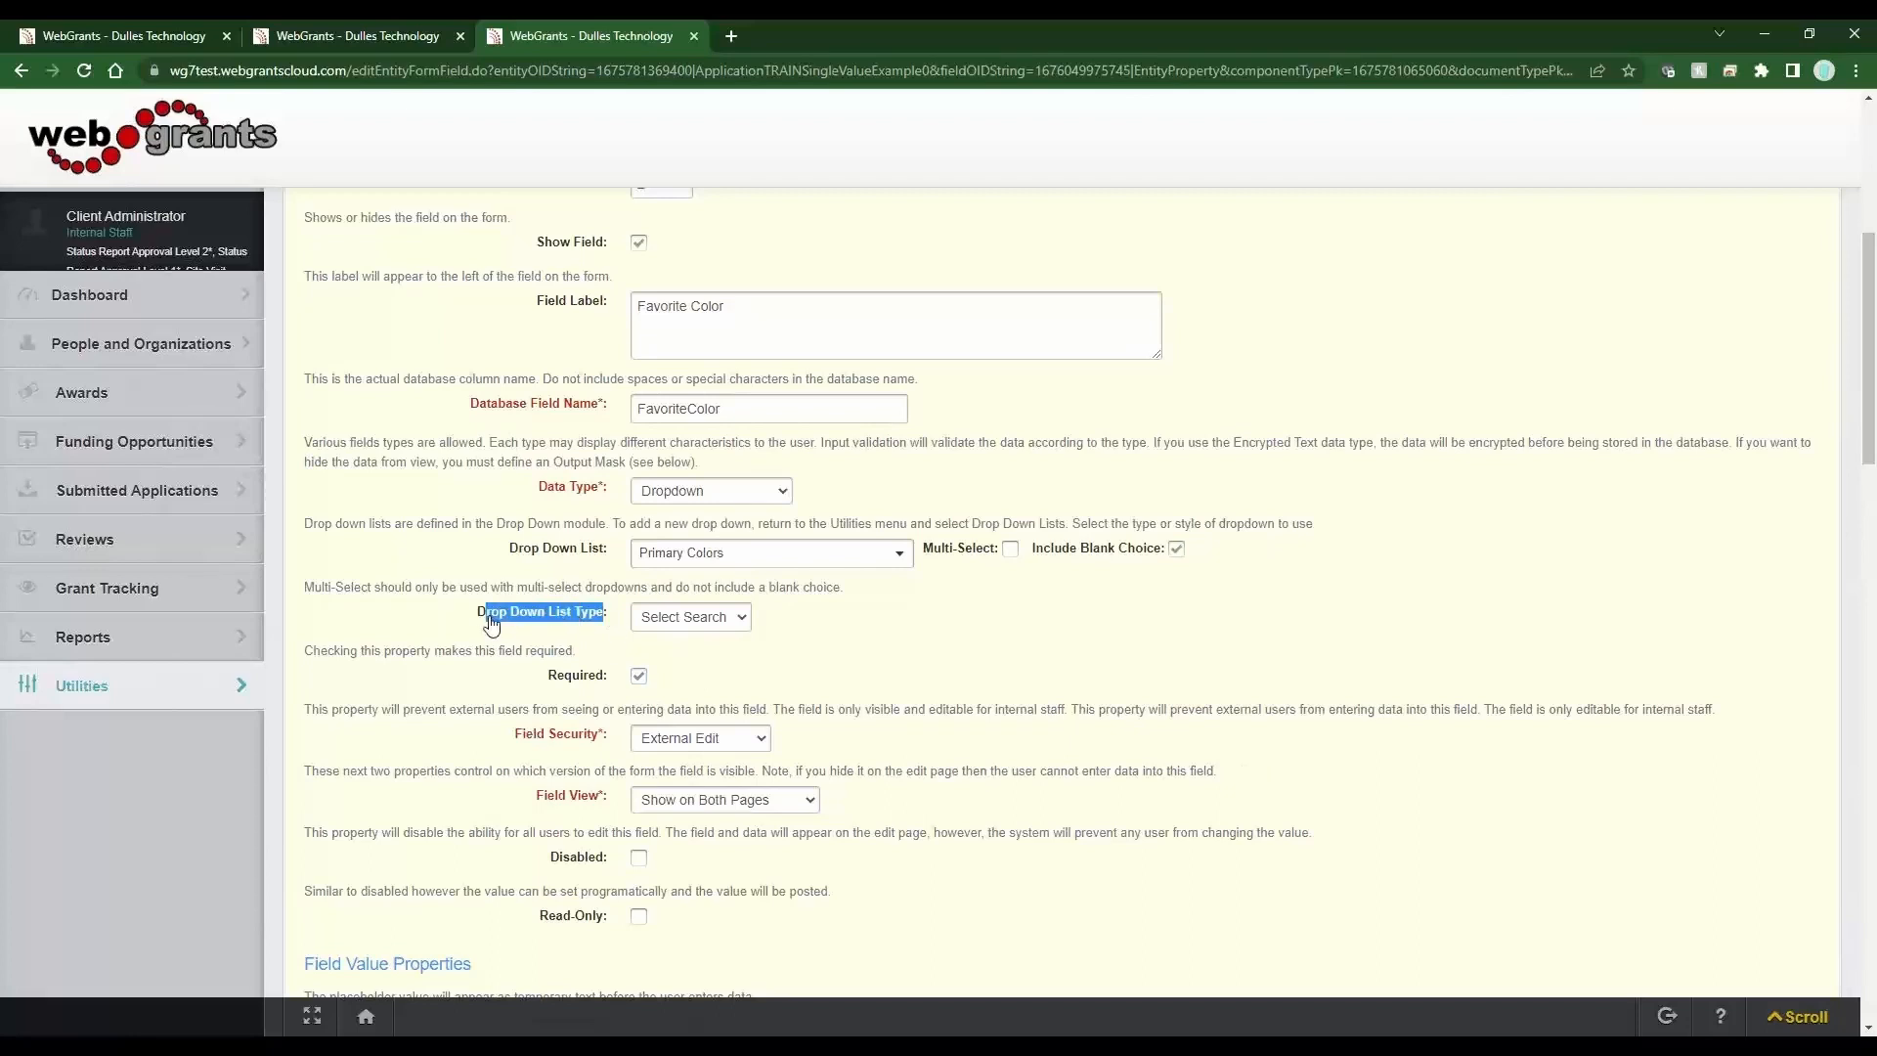
pyautogui.click(697, 626)
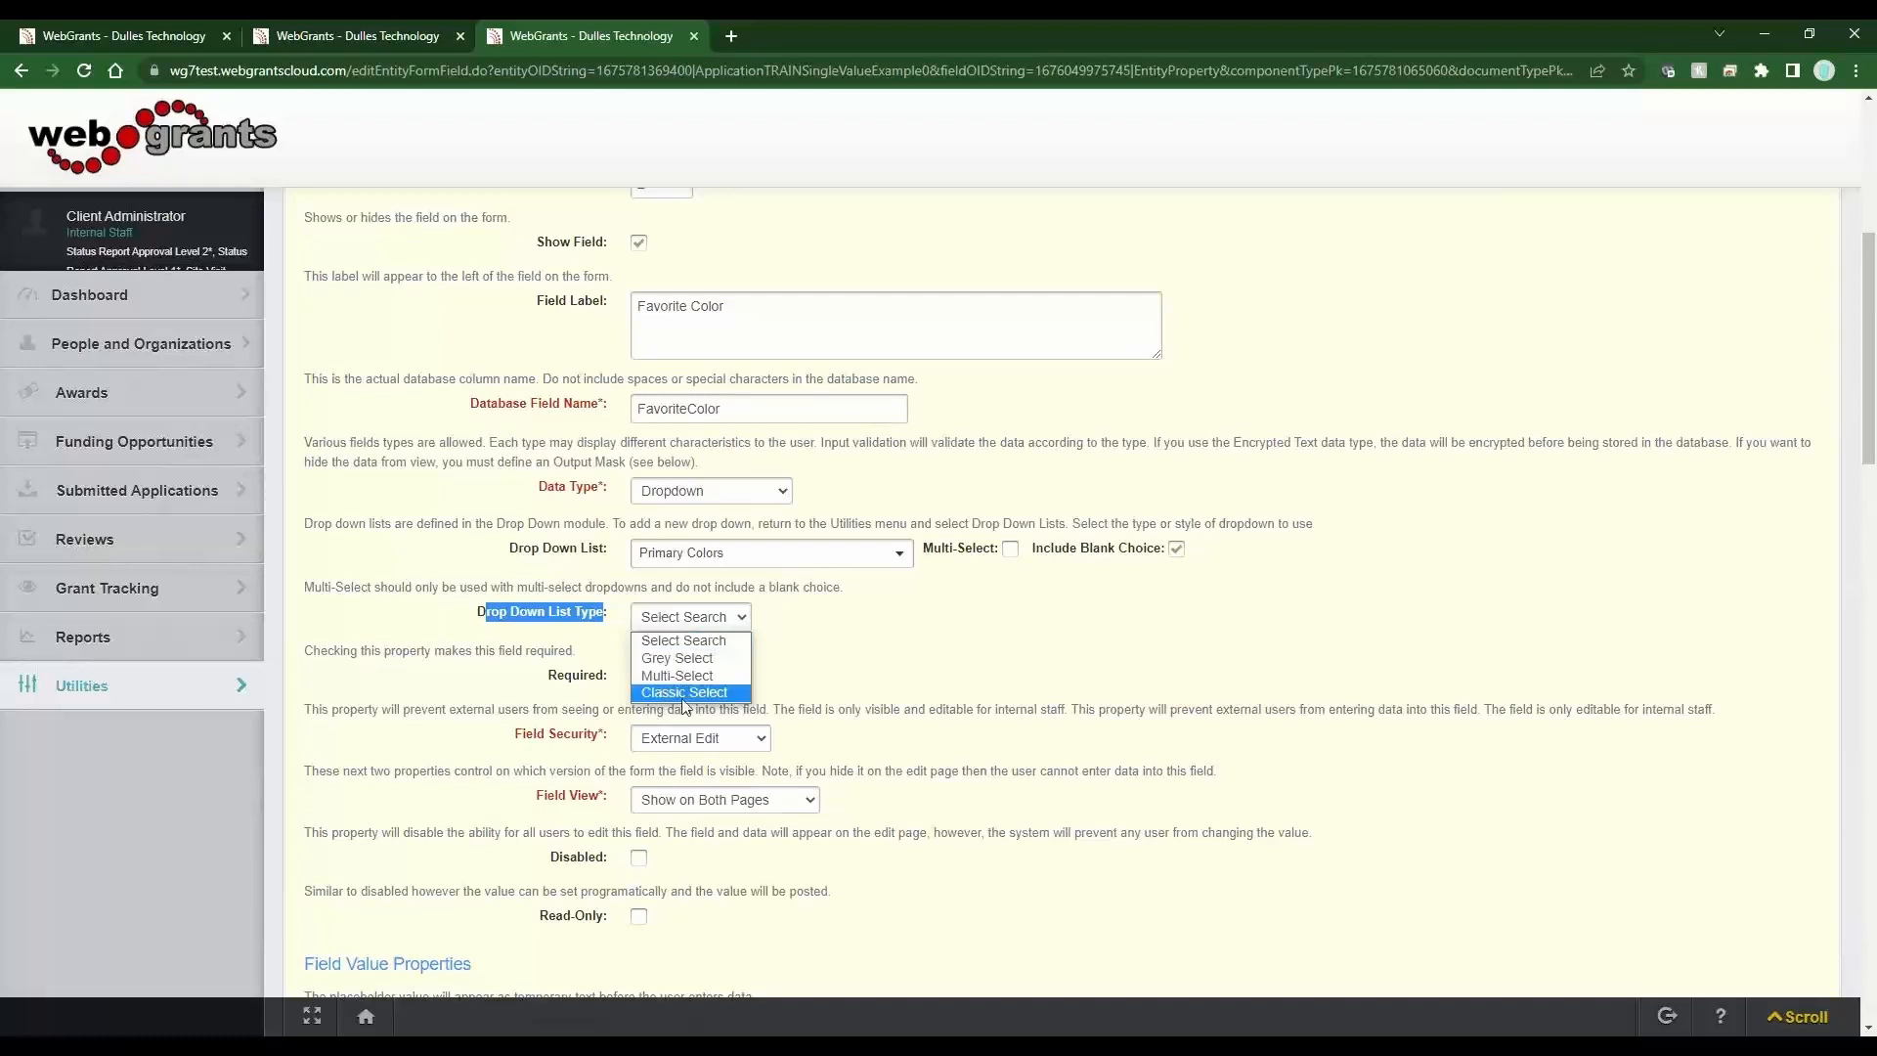
pyautogui.click(684, 694)
pyautogui.click(684, 622)
pyautogui.click(684, 692)
pyautogui.click(888, 649)
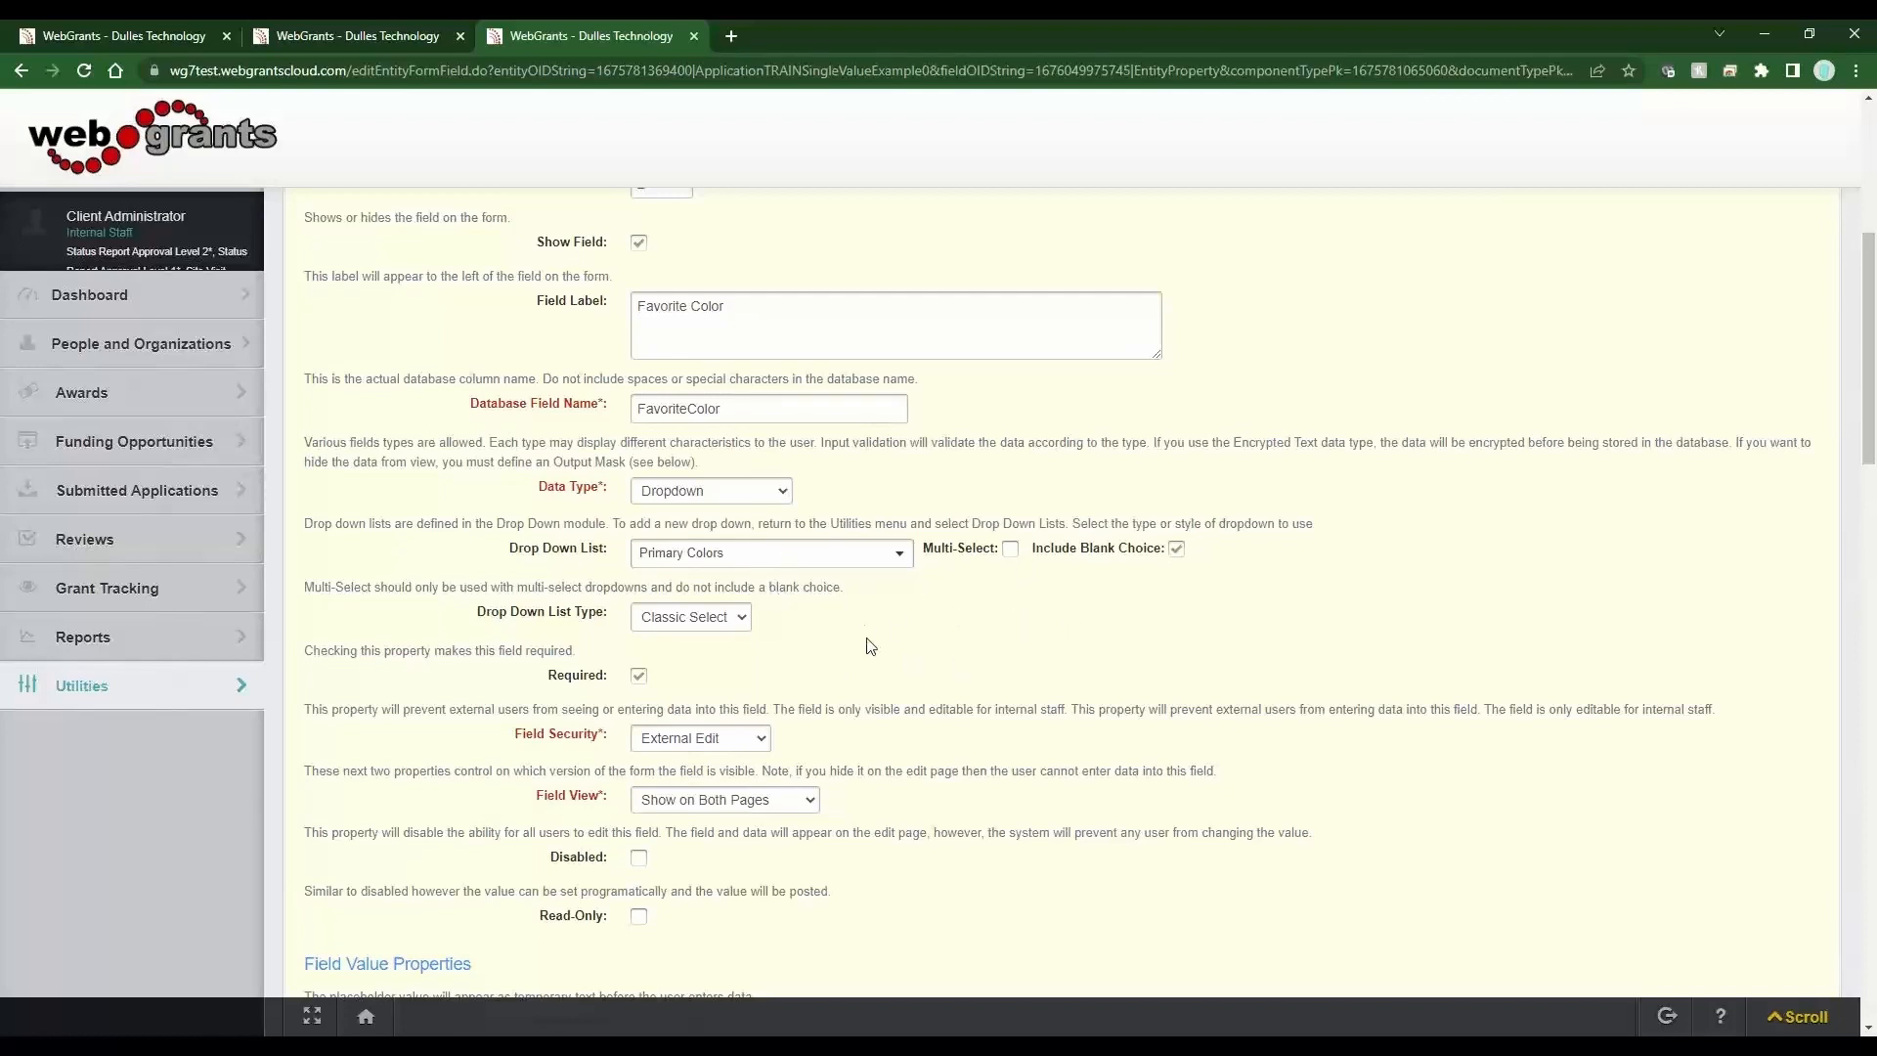
pyautogui.scroll(5, 1369, 691)
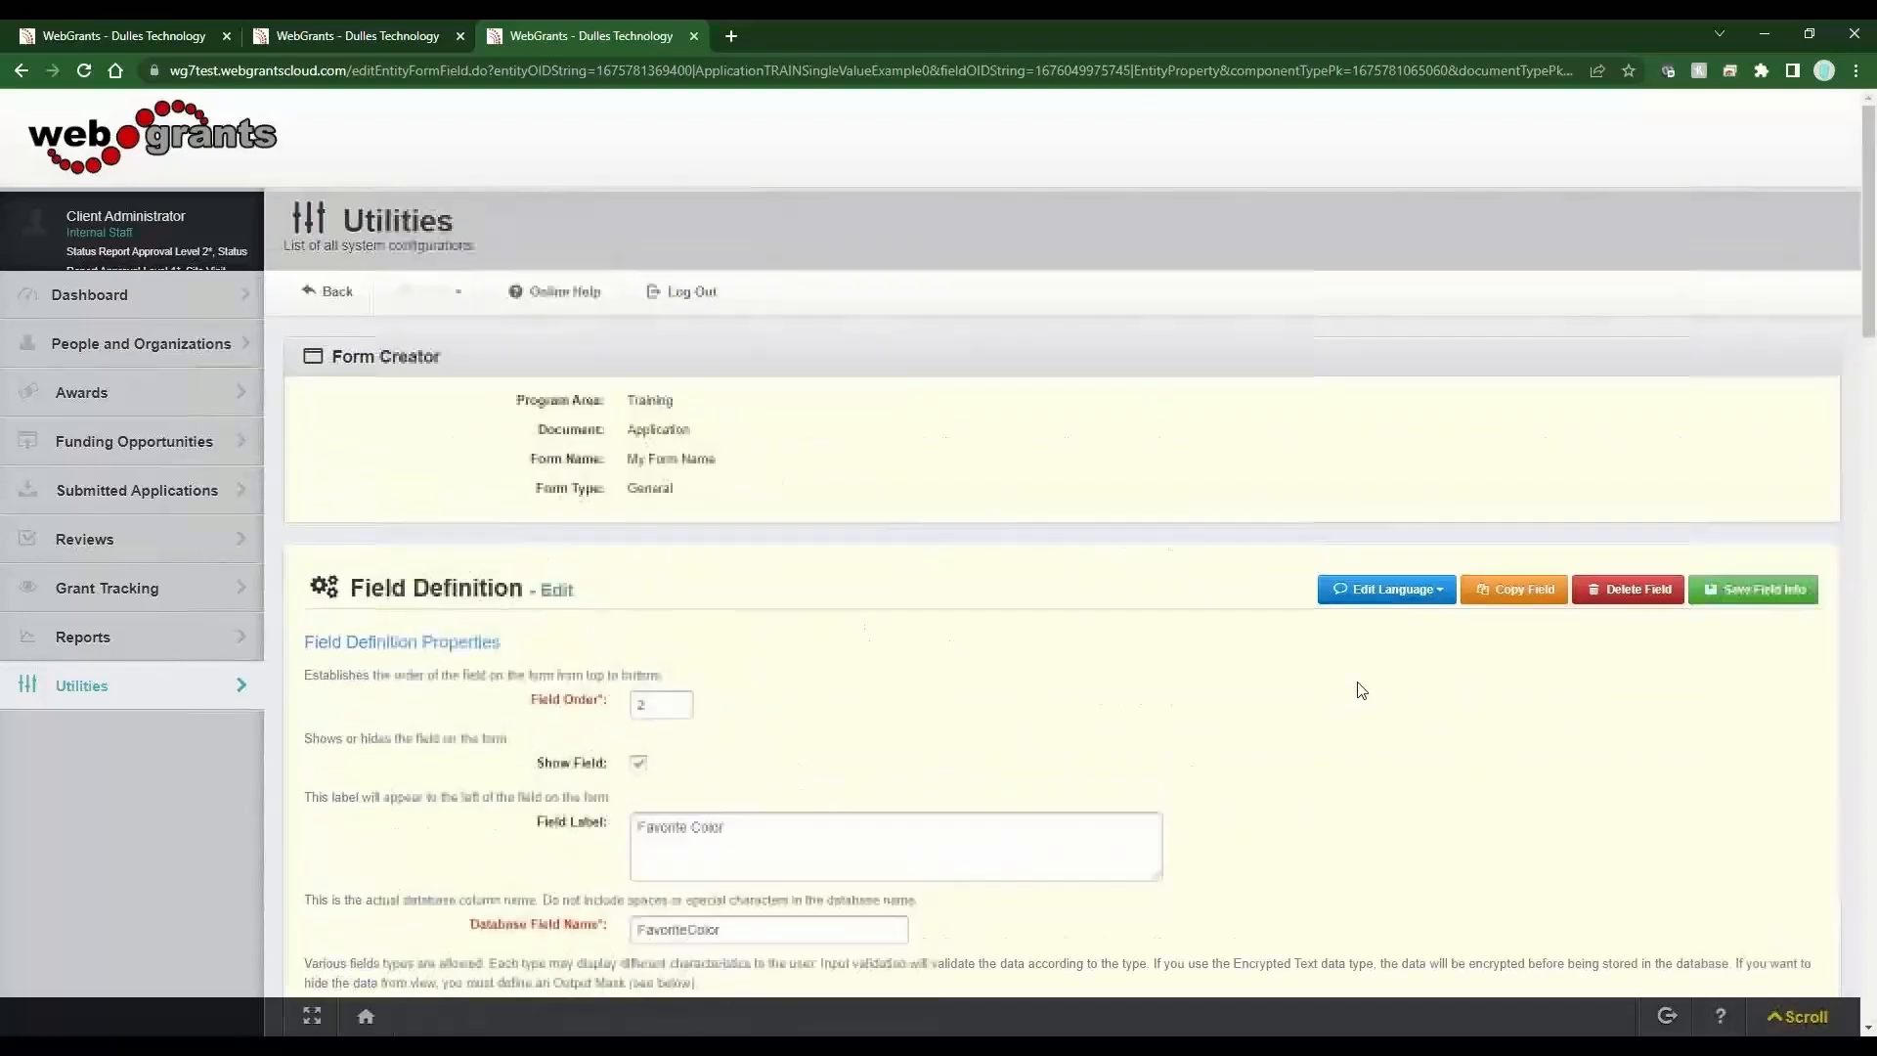
pyautogui.click(1814, 586)
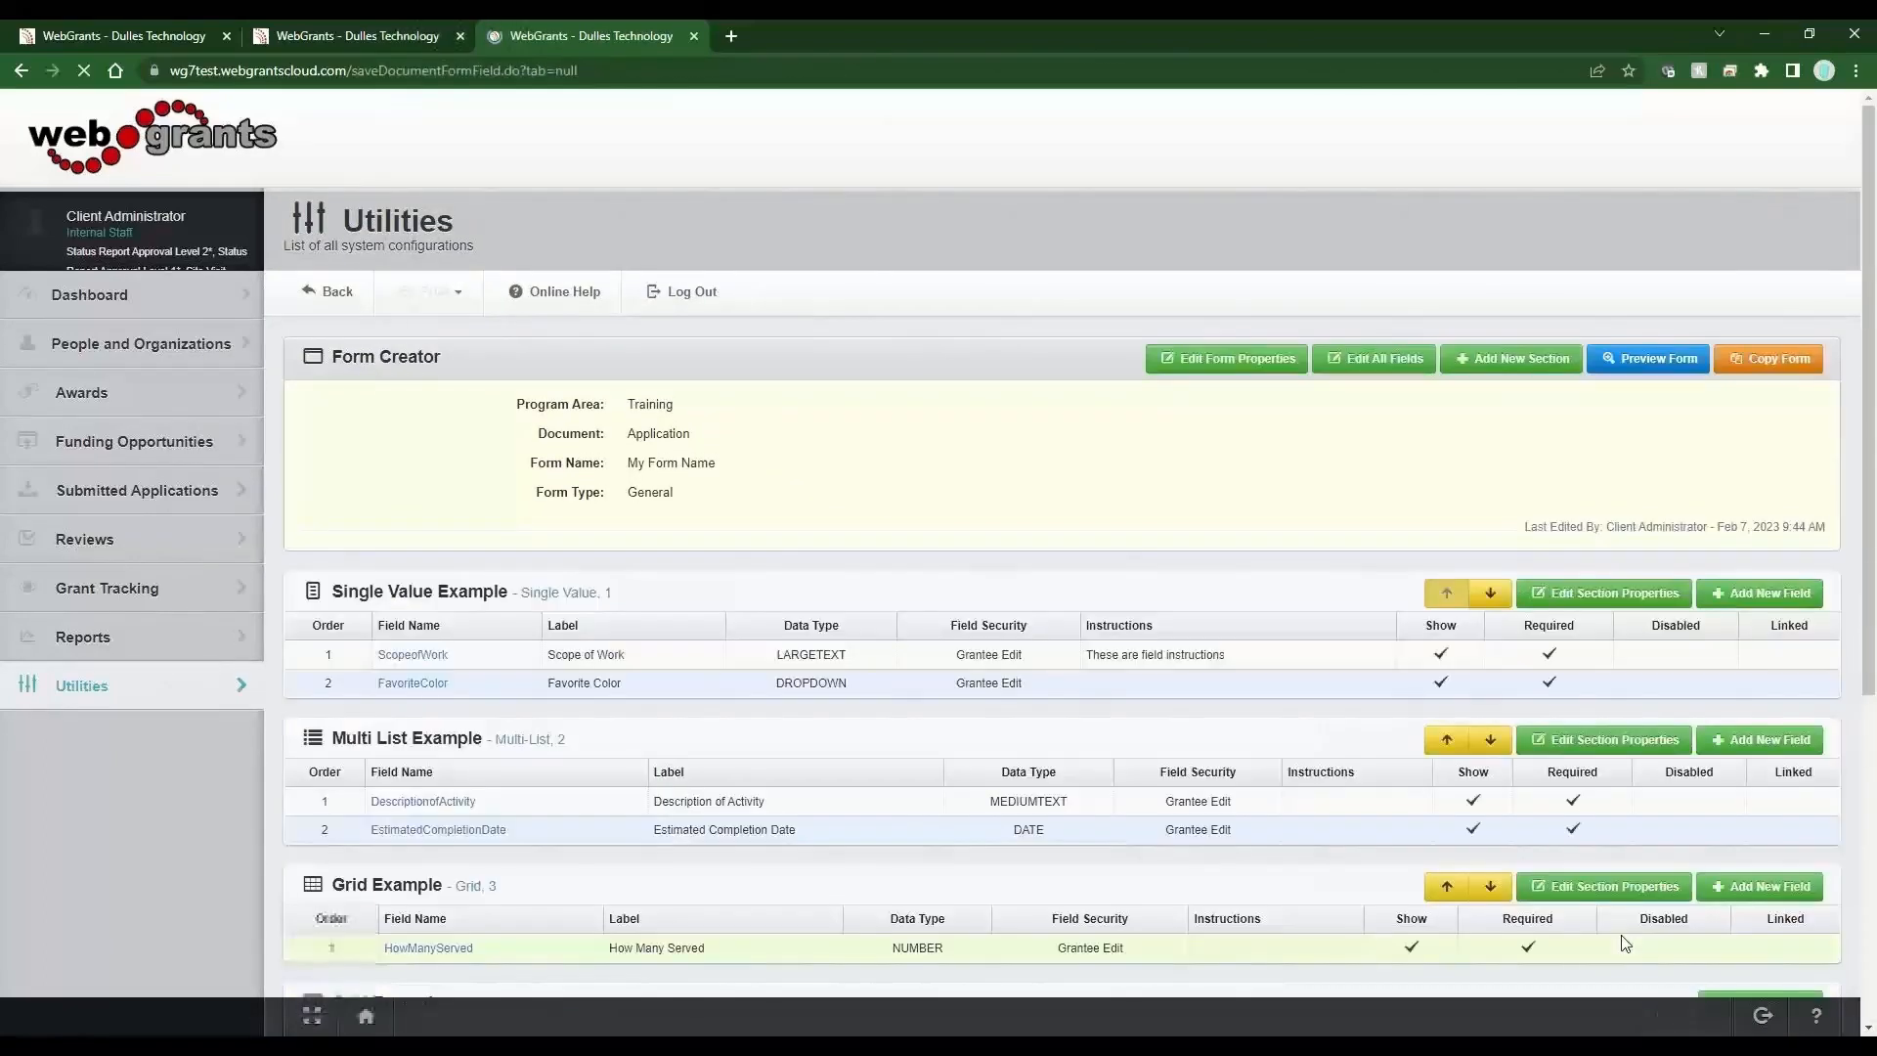
# Preview the form and pick Red in the Favorite Color dropdown to test it.
pyautogui.click(1630, 361)
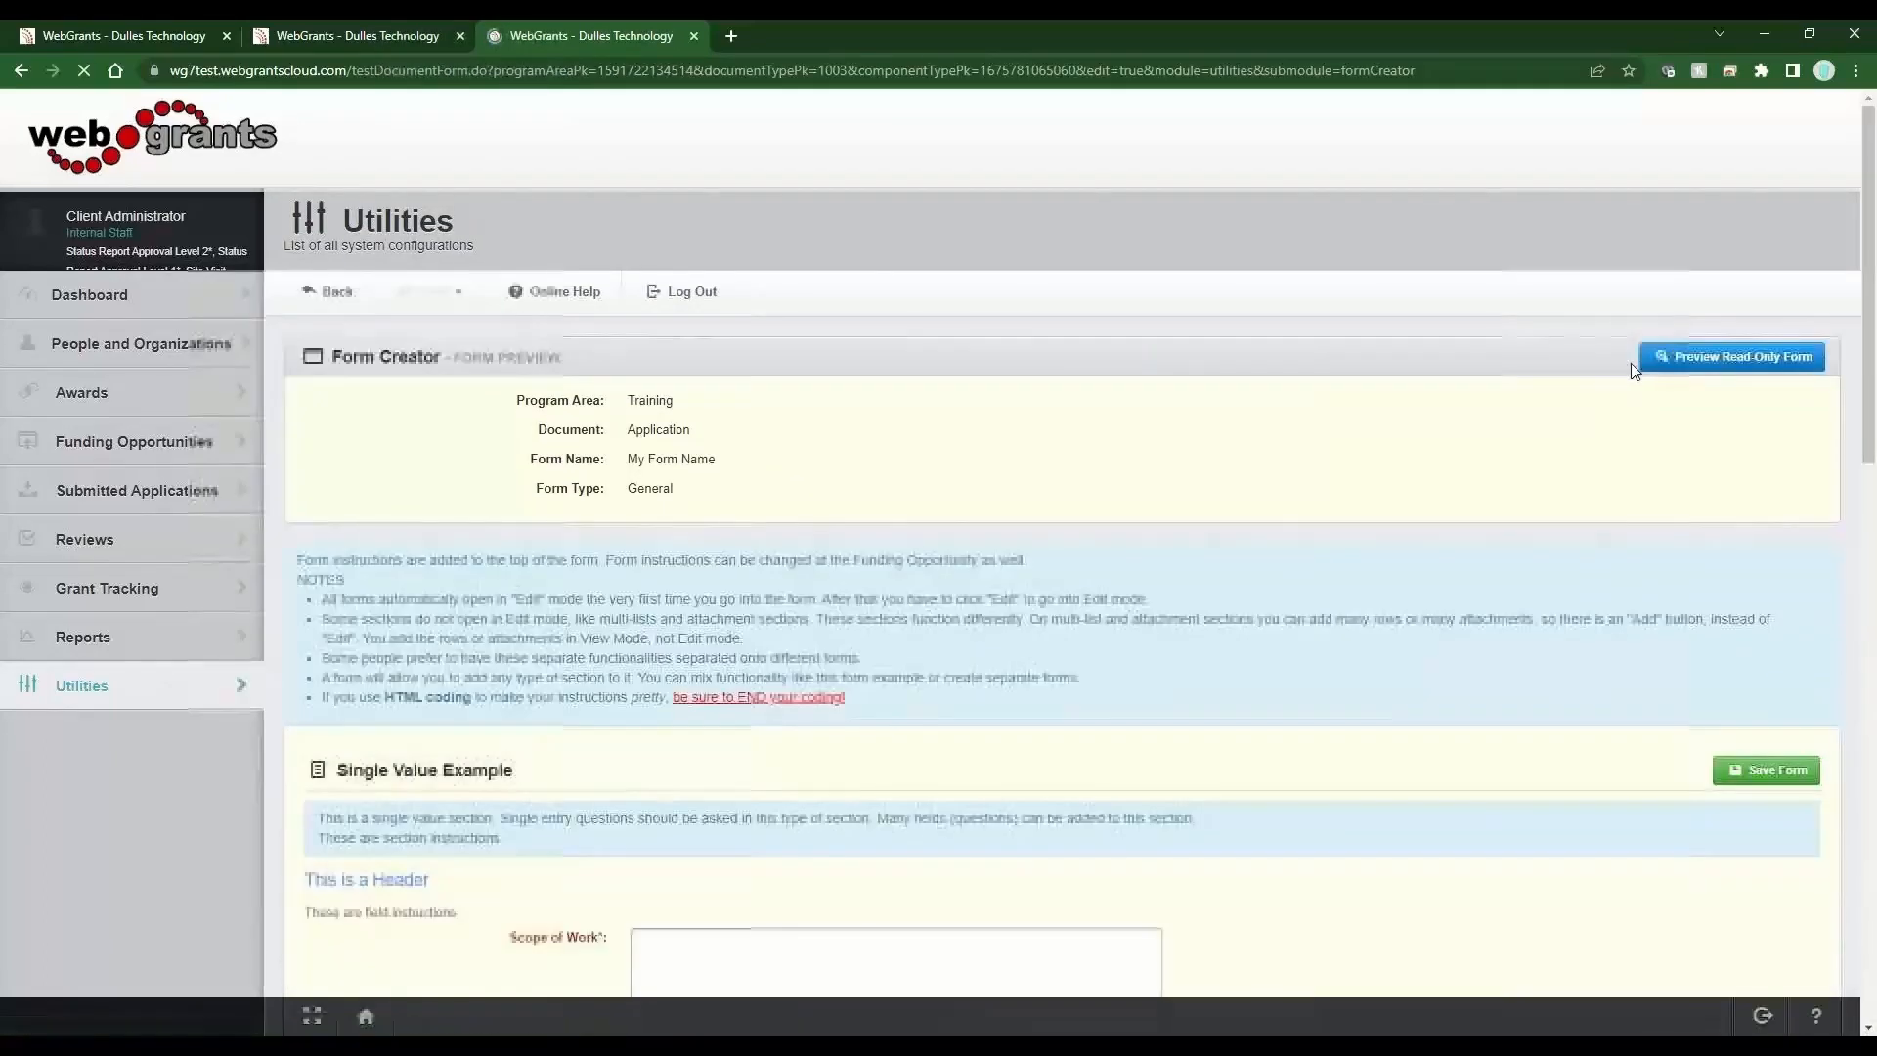
pyautogui.scroll(-3, 1241, 655)
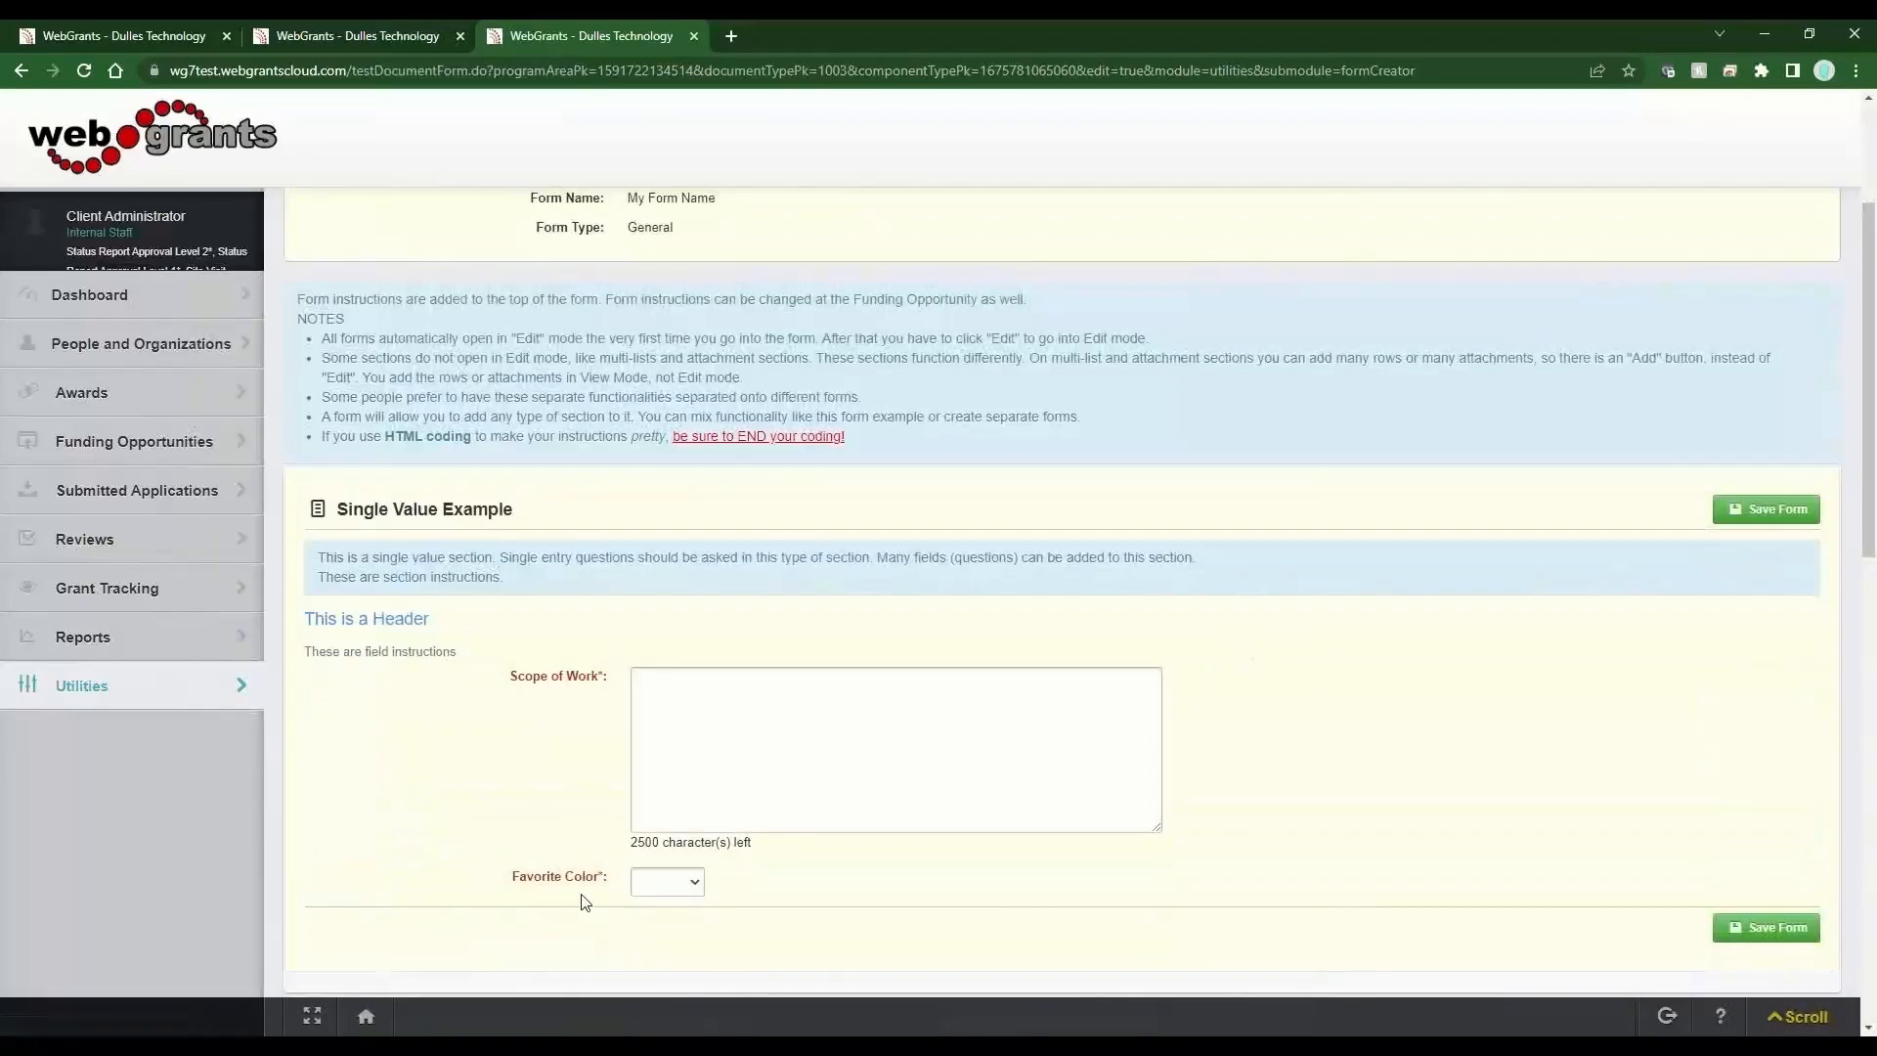
pyautogui.moveTo(607, 880); pyautogui.dragTo(510, 883)
pyautogui.click(755, 939)
pyautogui.click(694, 882)
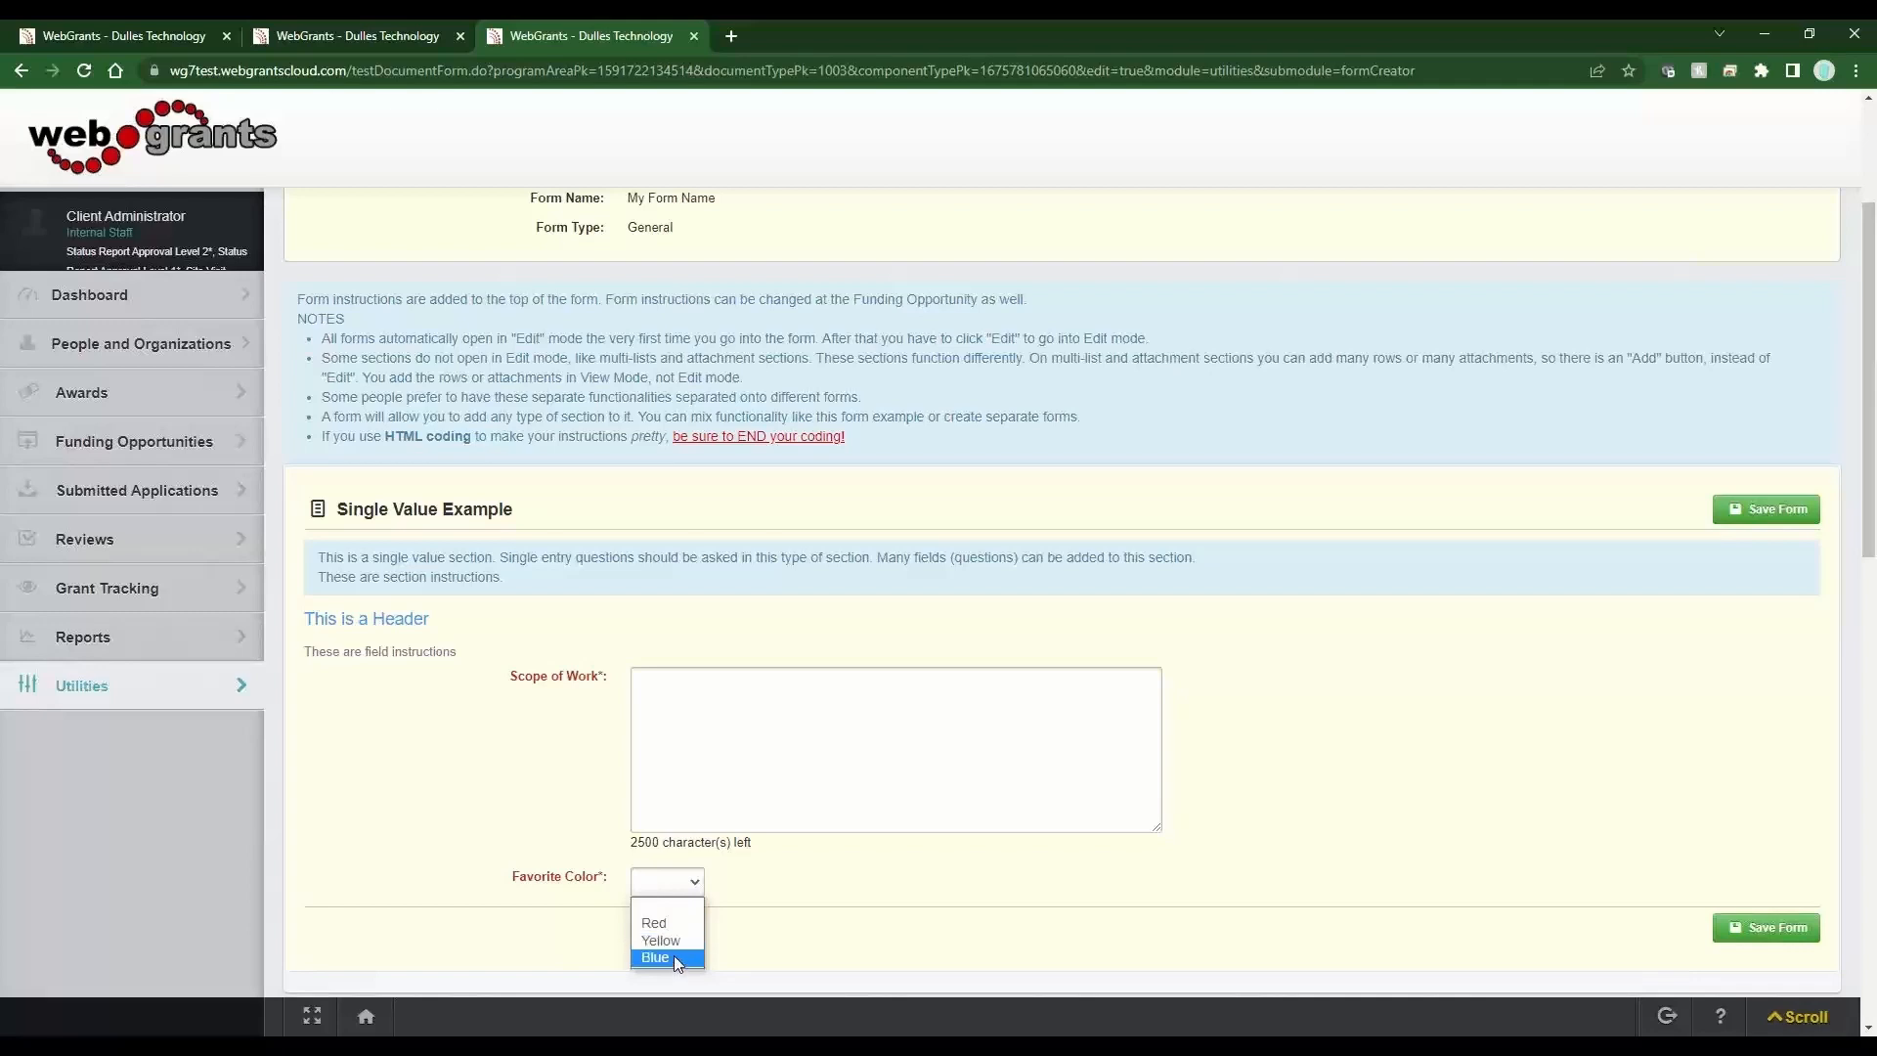
pyautogui.click(670, 924)
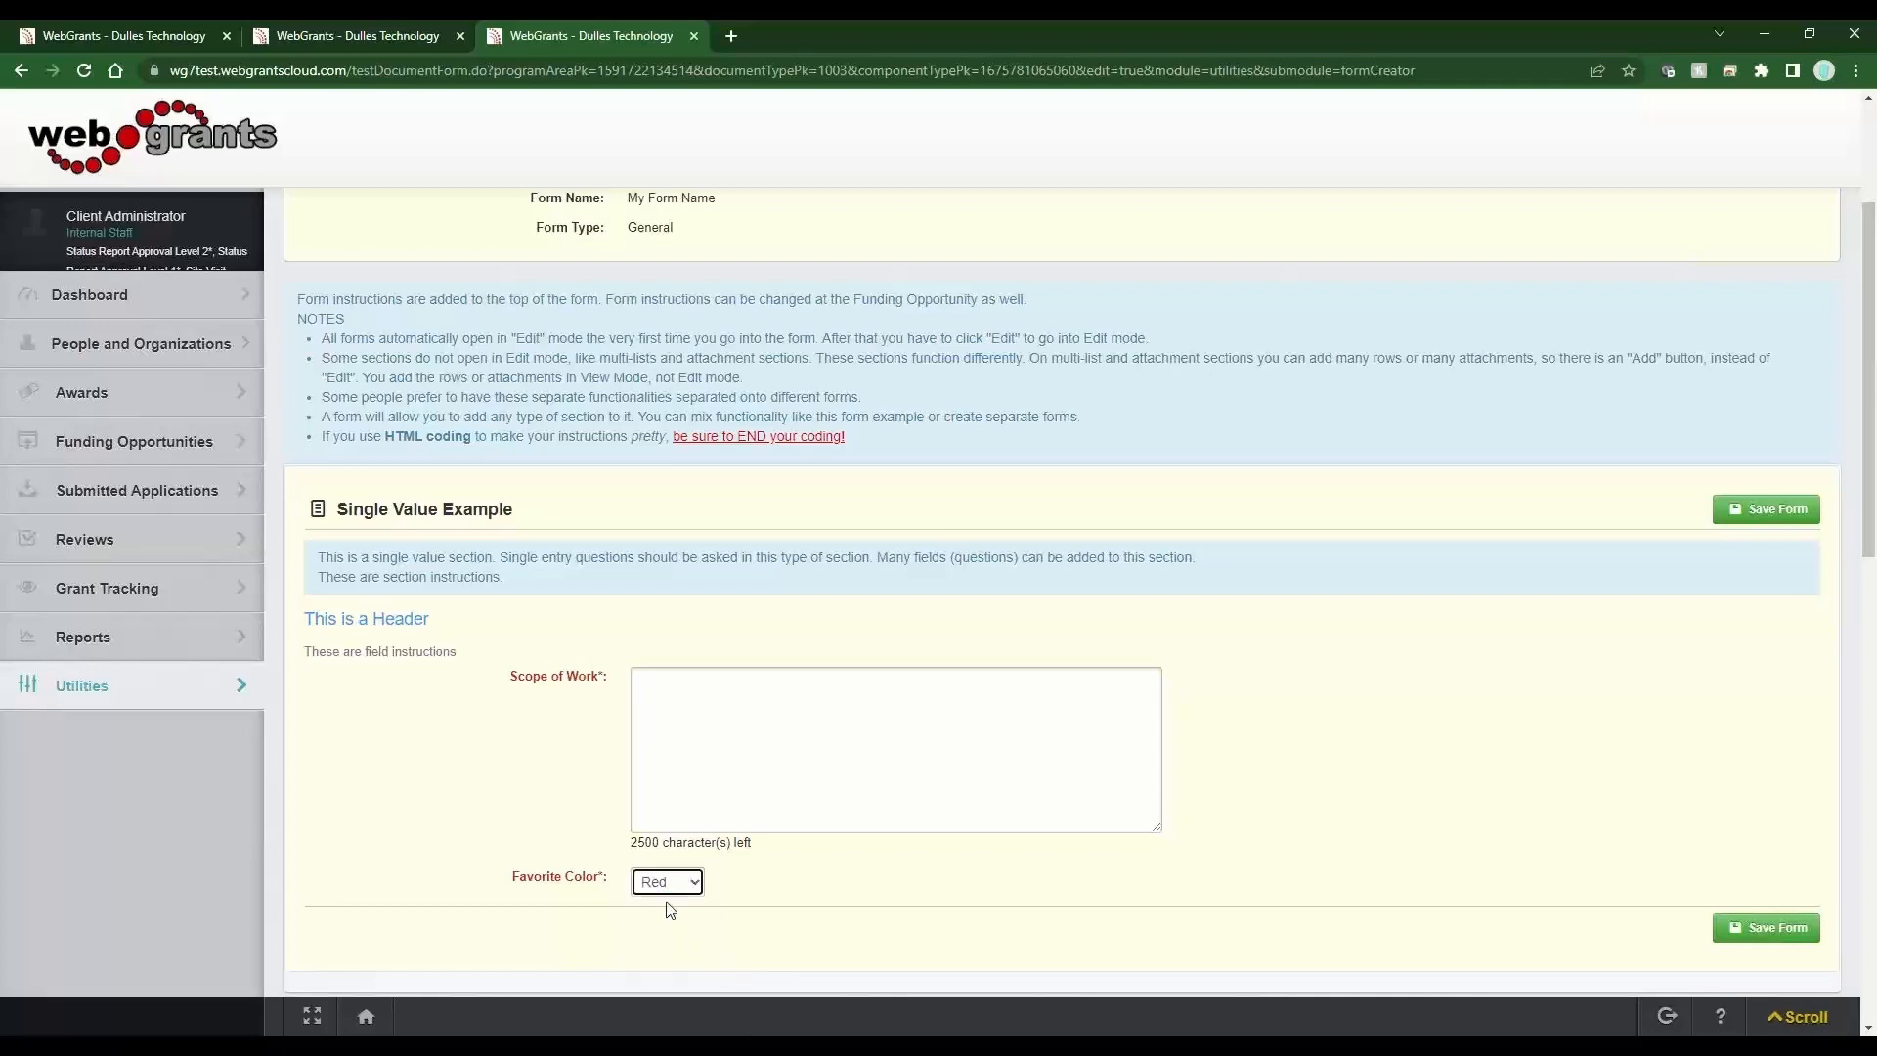
# Return to the field definition, clear Include Blank Choice, and save the field info.
pyautogui.hotkey('alt', 'Left')
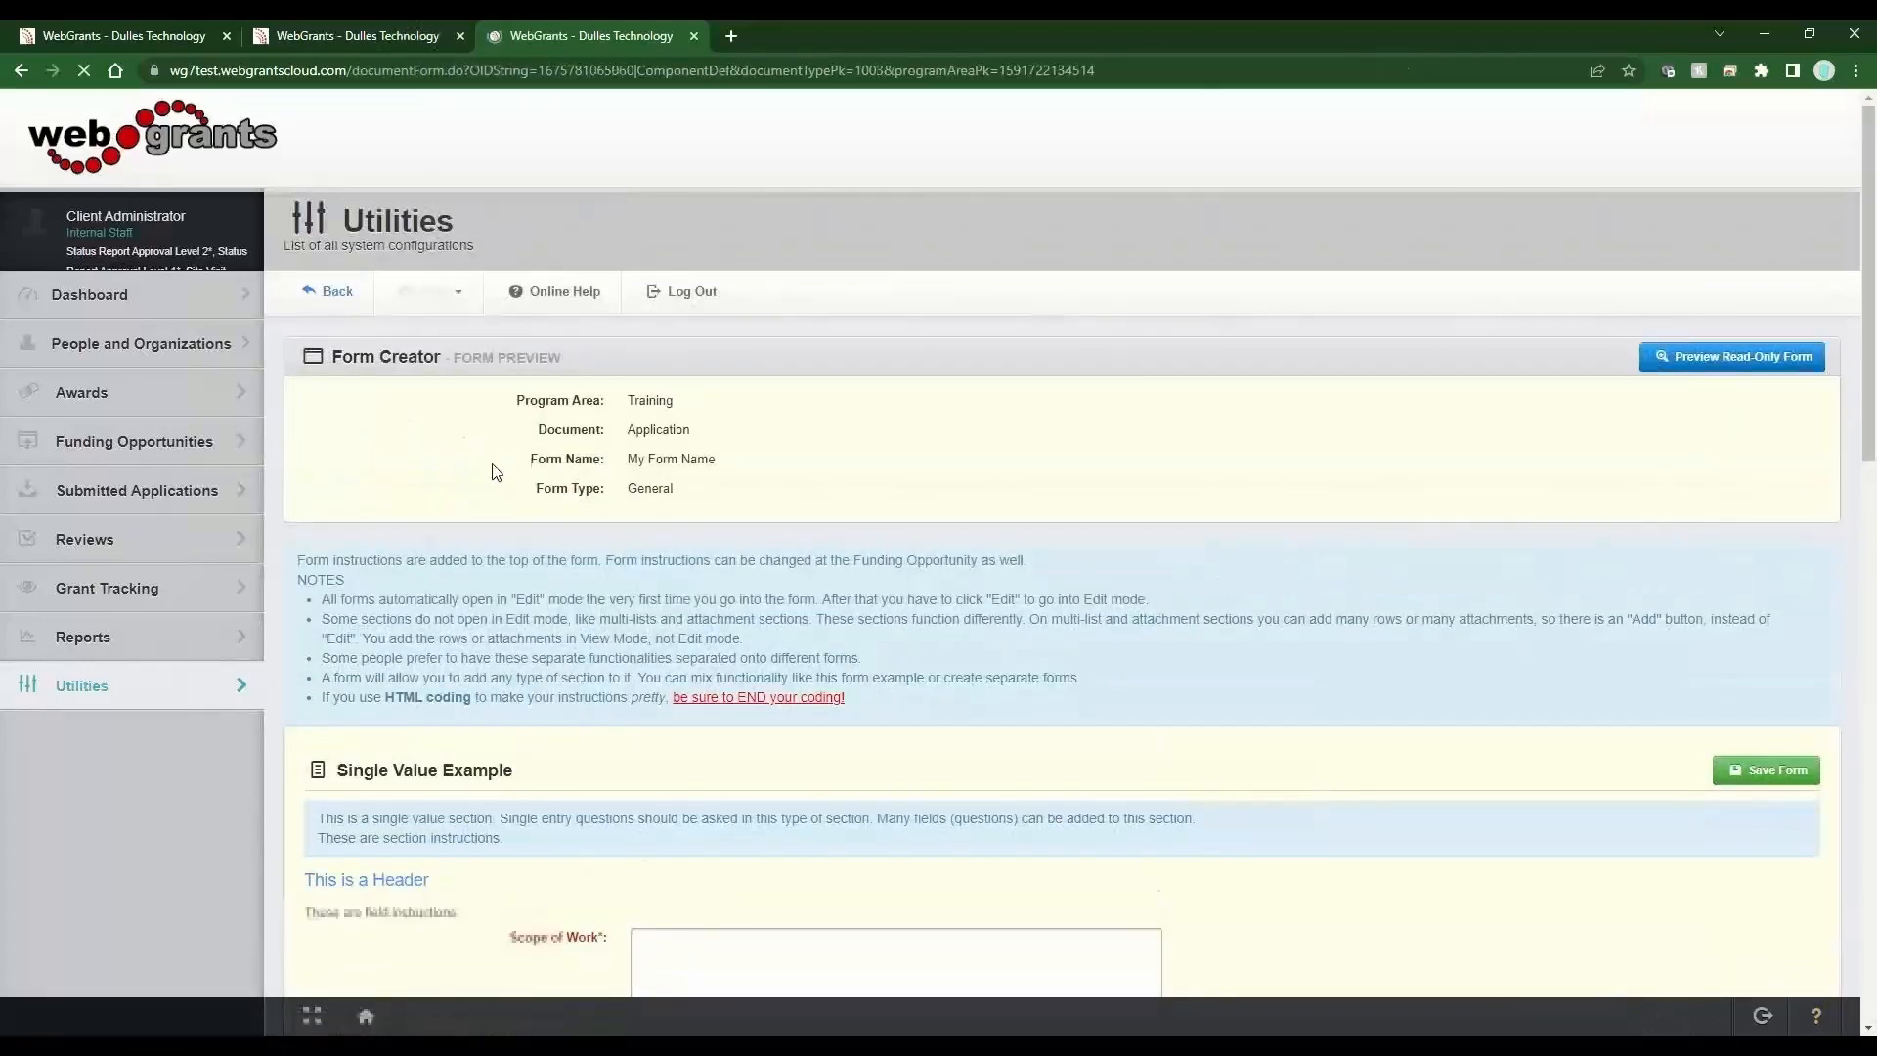
pyautogui.click(613, 687)
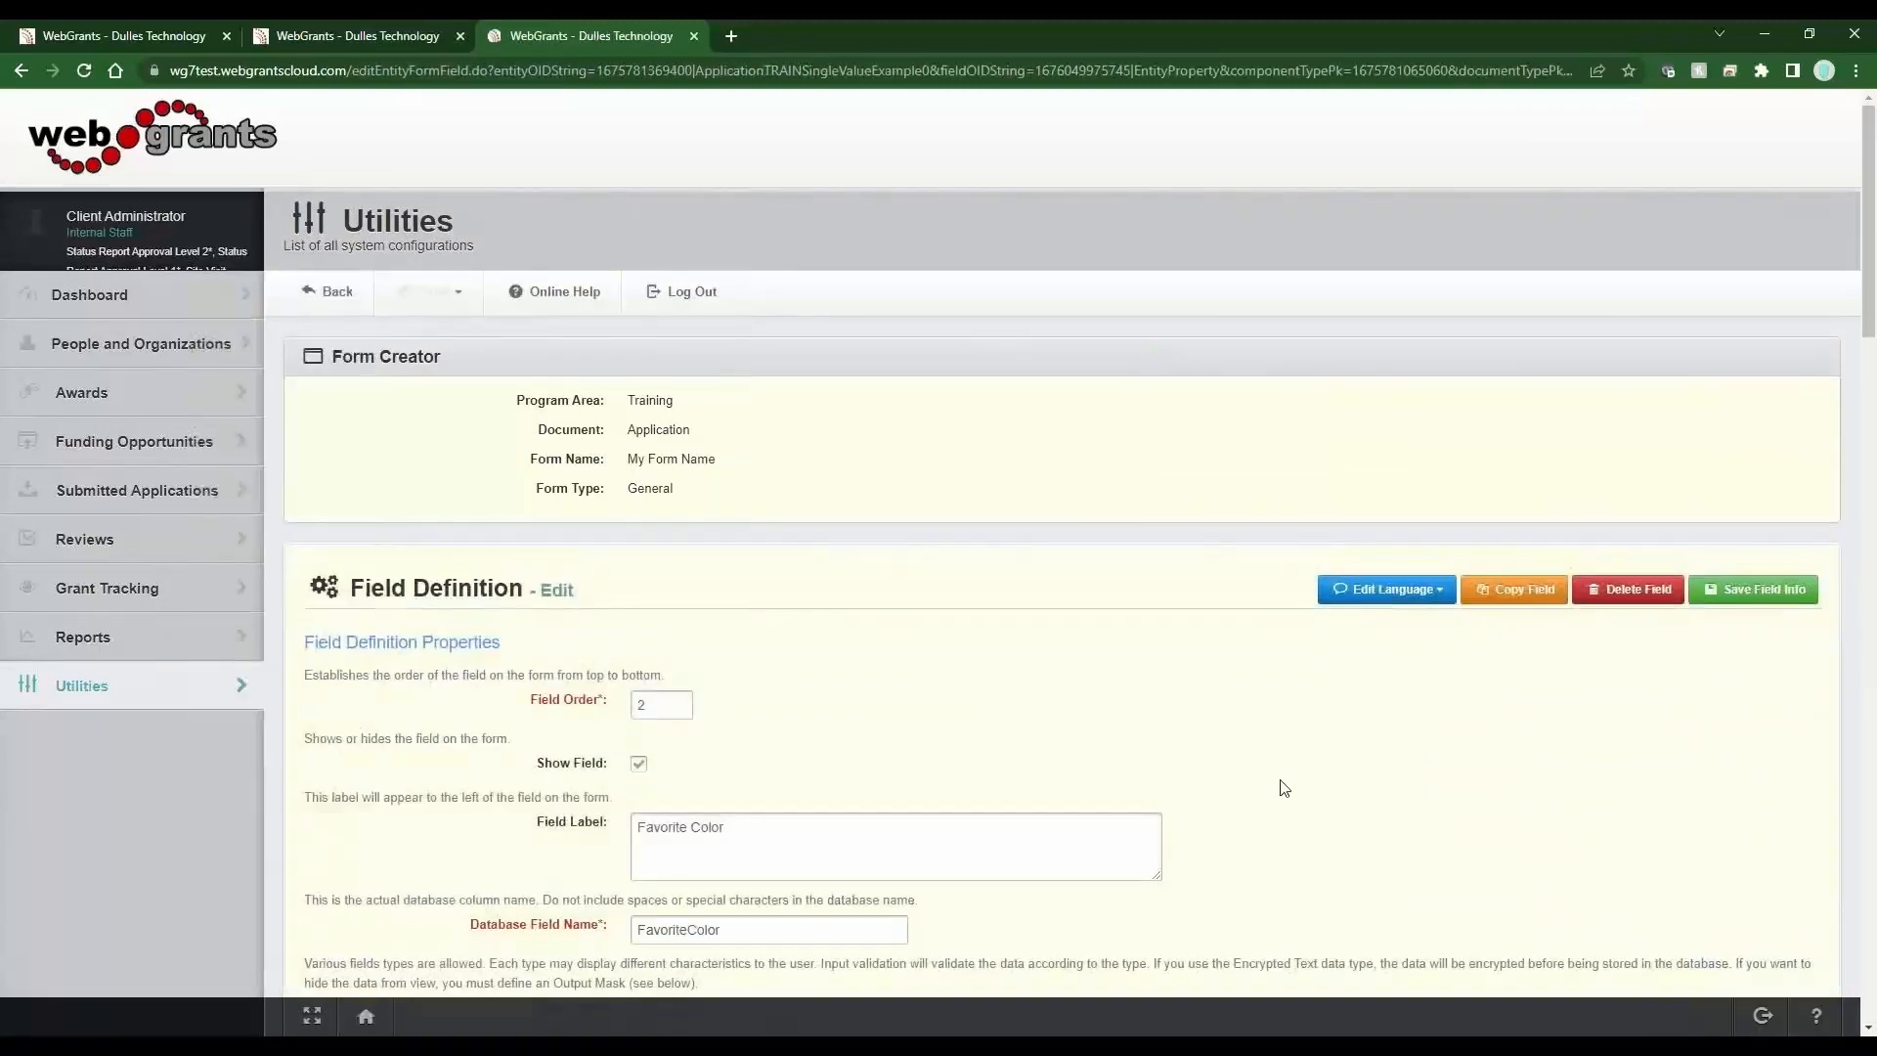
pyautogui.scroll(-3, 1271, 811)
pyautogui.click(1175, 808)
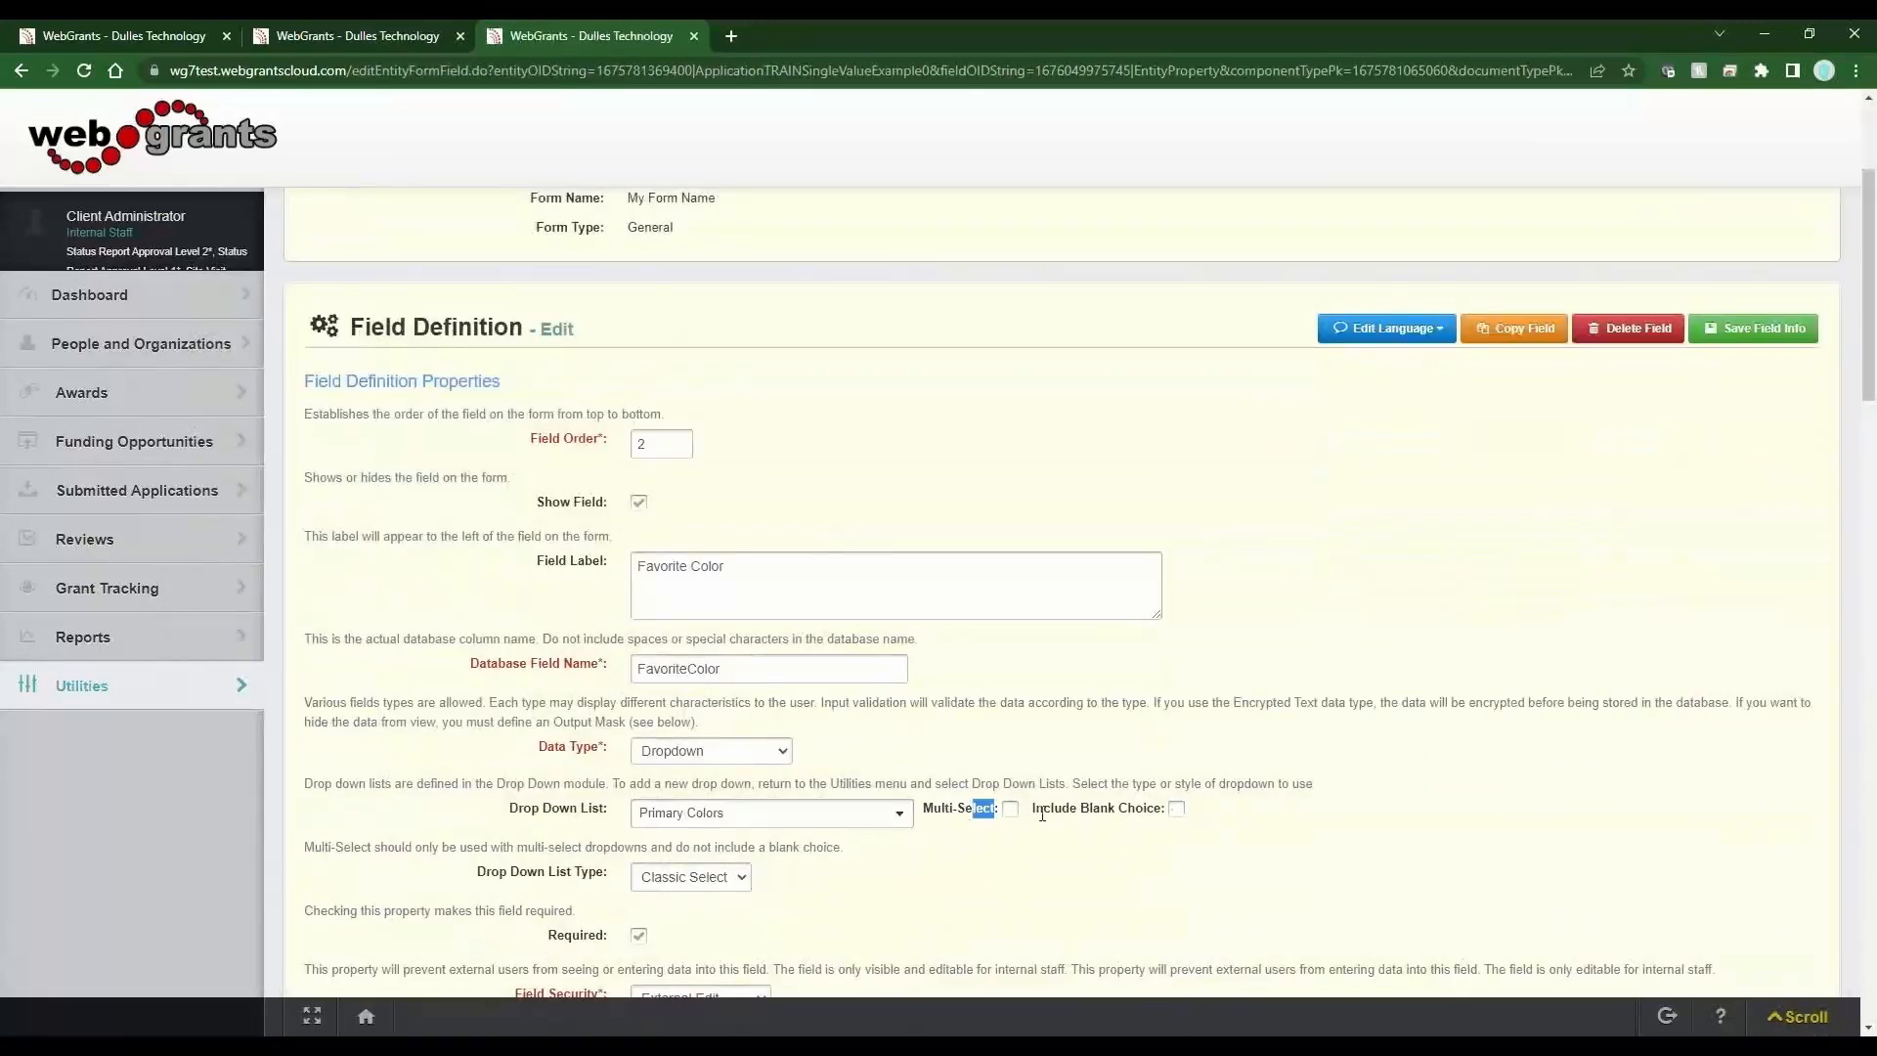
pyautogui.click(1090, 810)
pyautogui.click(1752, 329)
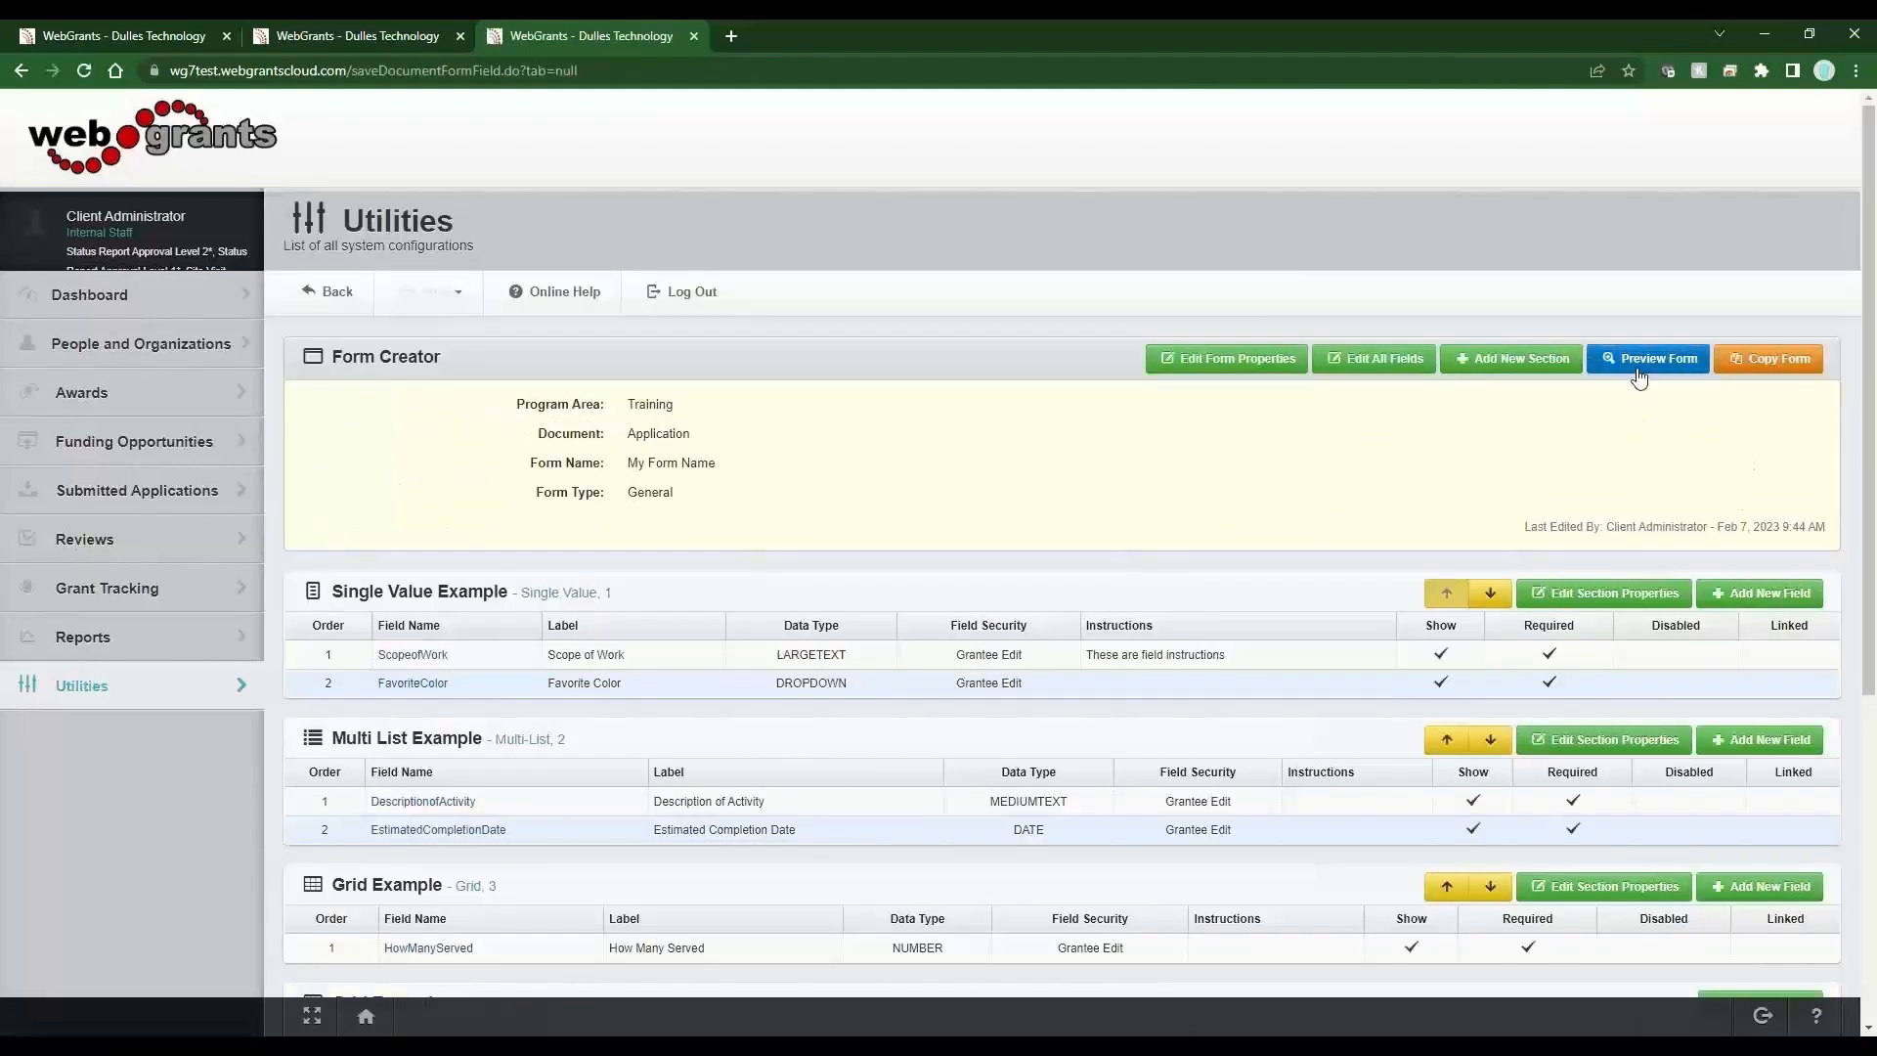
# Preview the form again and check the Favorite Color dropdown.
pyautogui.click(1639, 362)
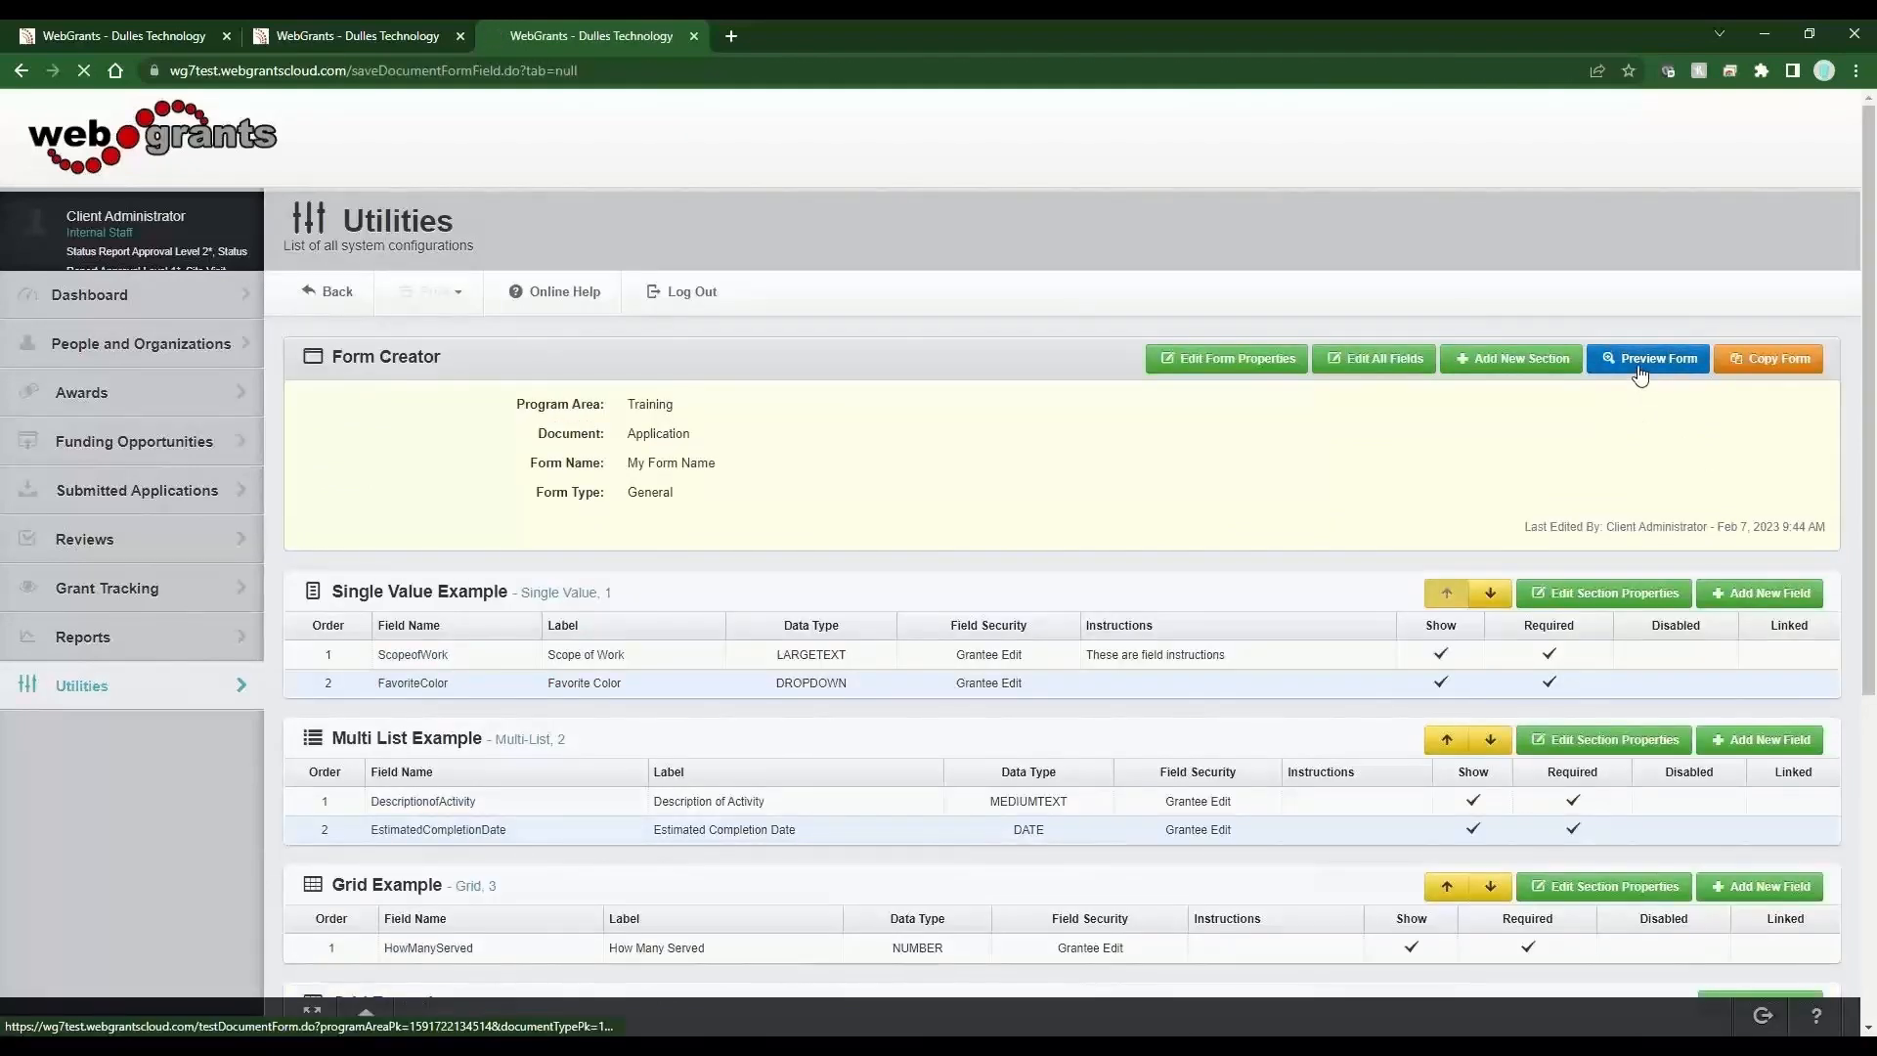
pyautogui.scroll(-5, 1151, 675)
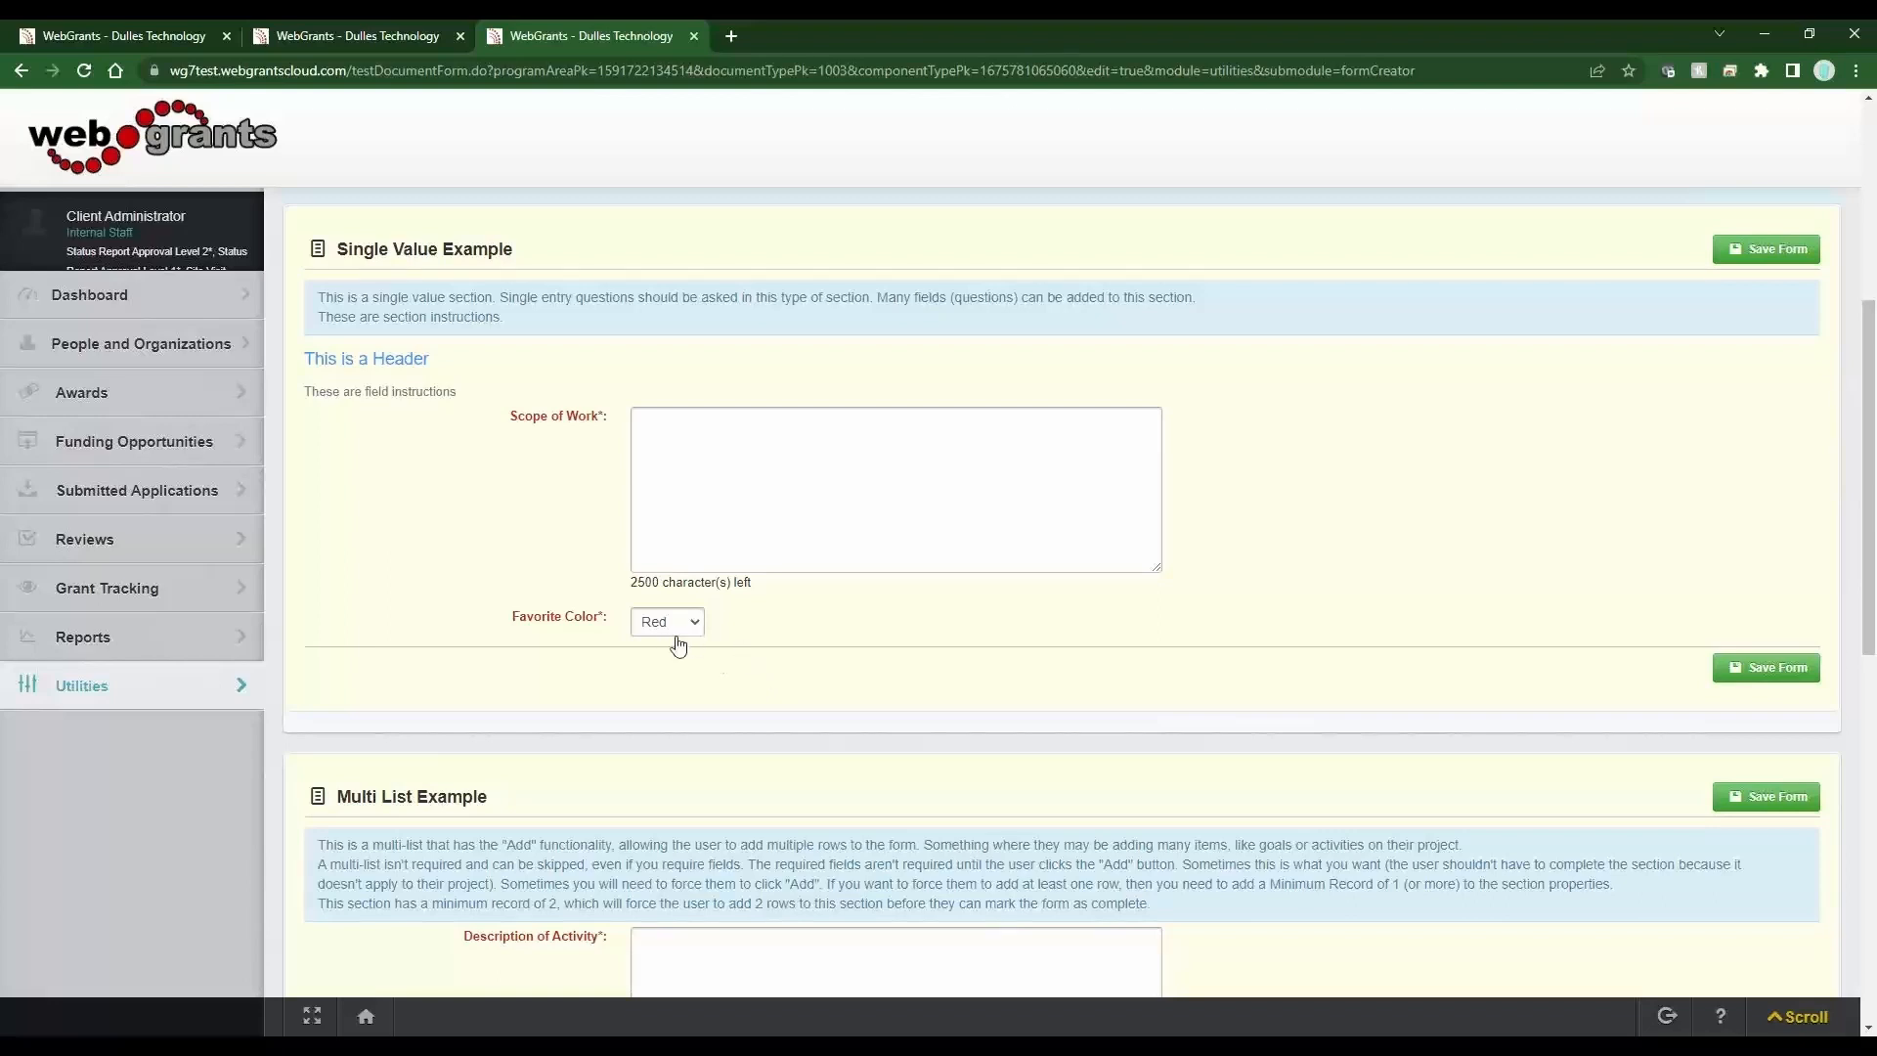
# Switch to the second tab, log out, and open the registration page.
pyautogui.click(373, 40)
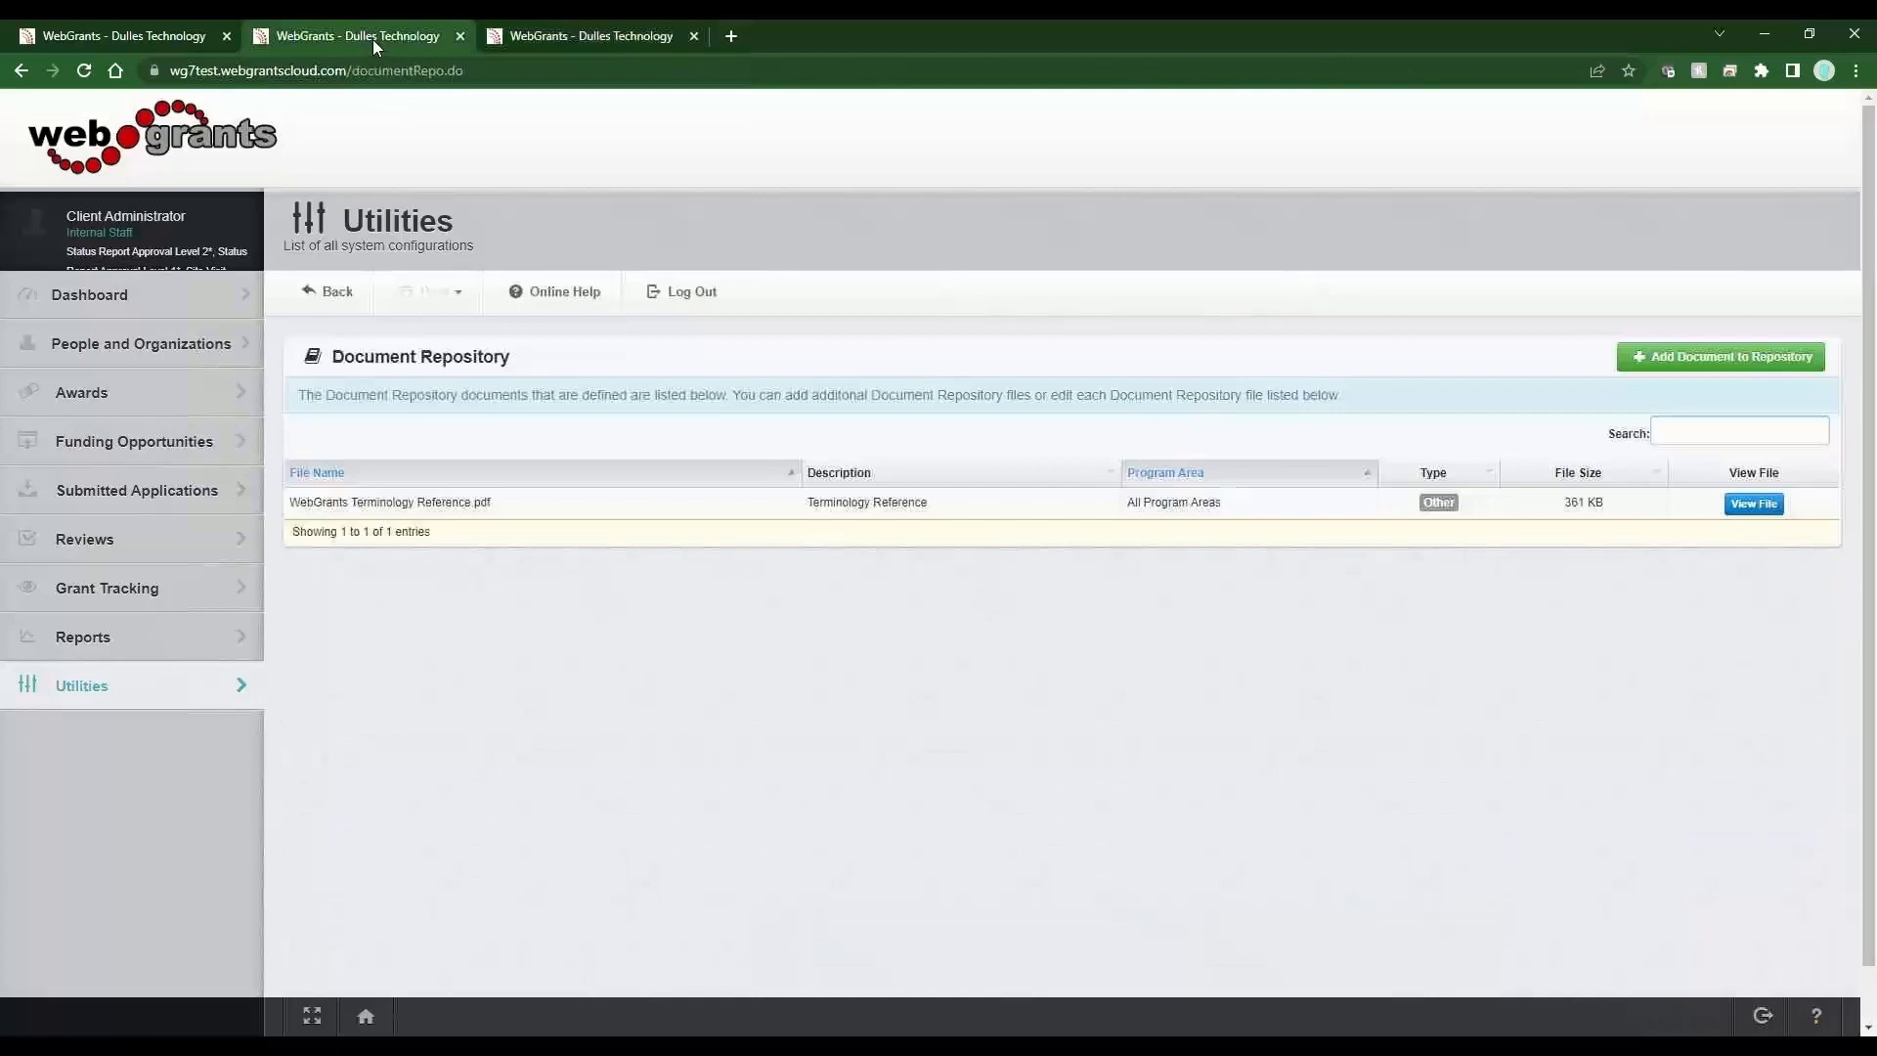
pyautogui.click(723, 309)
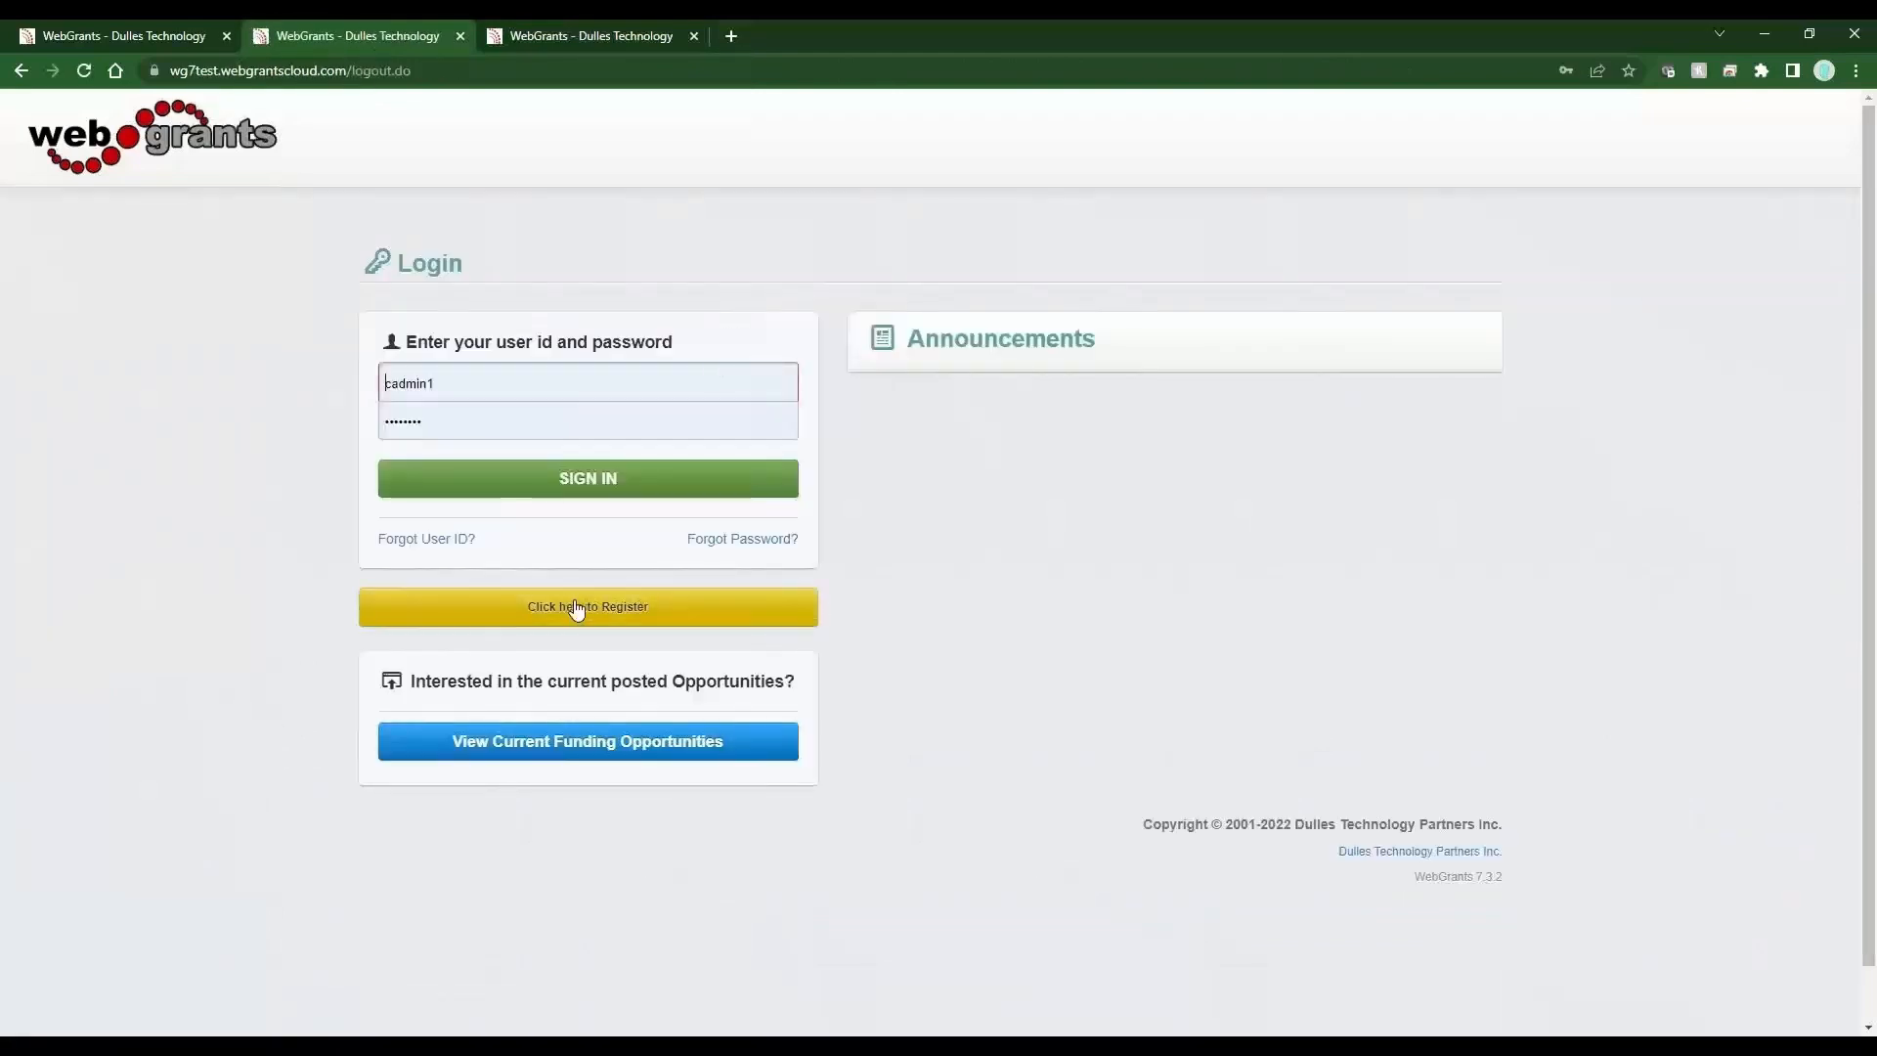
pyautogui.click(575, 607)
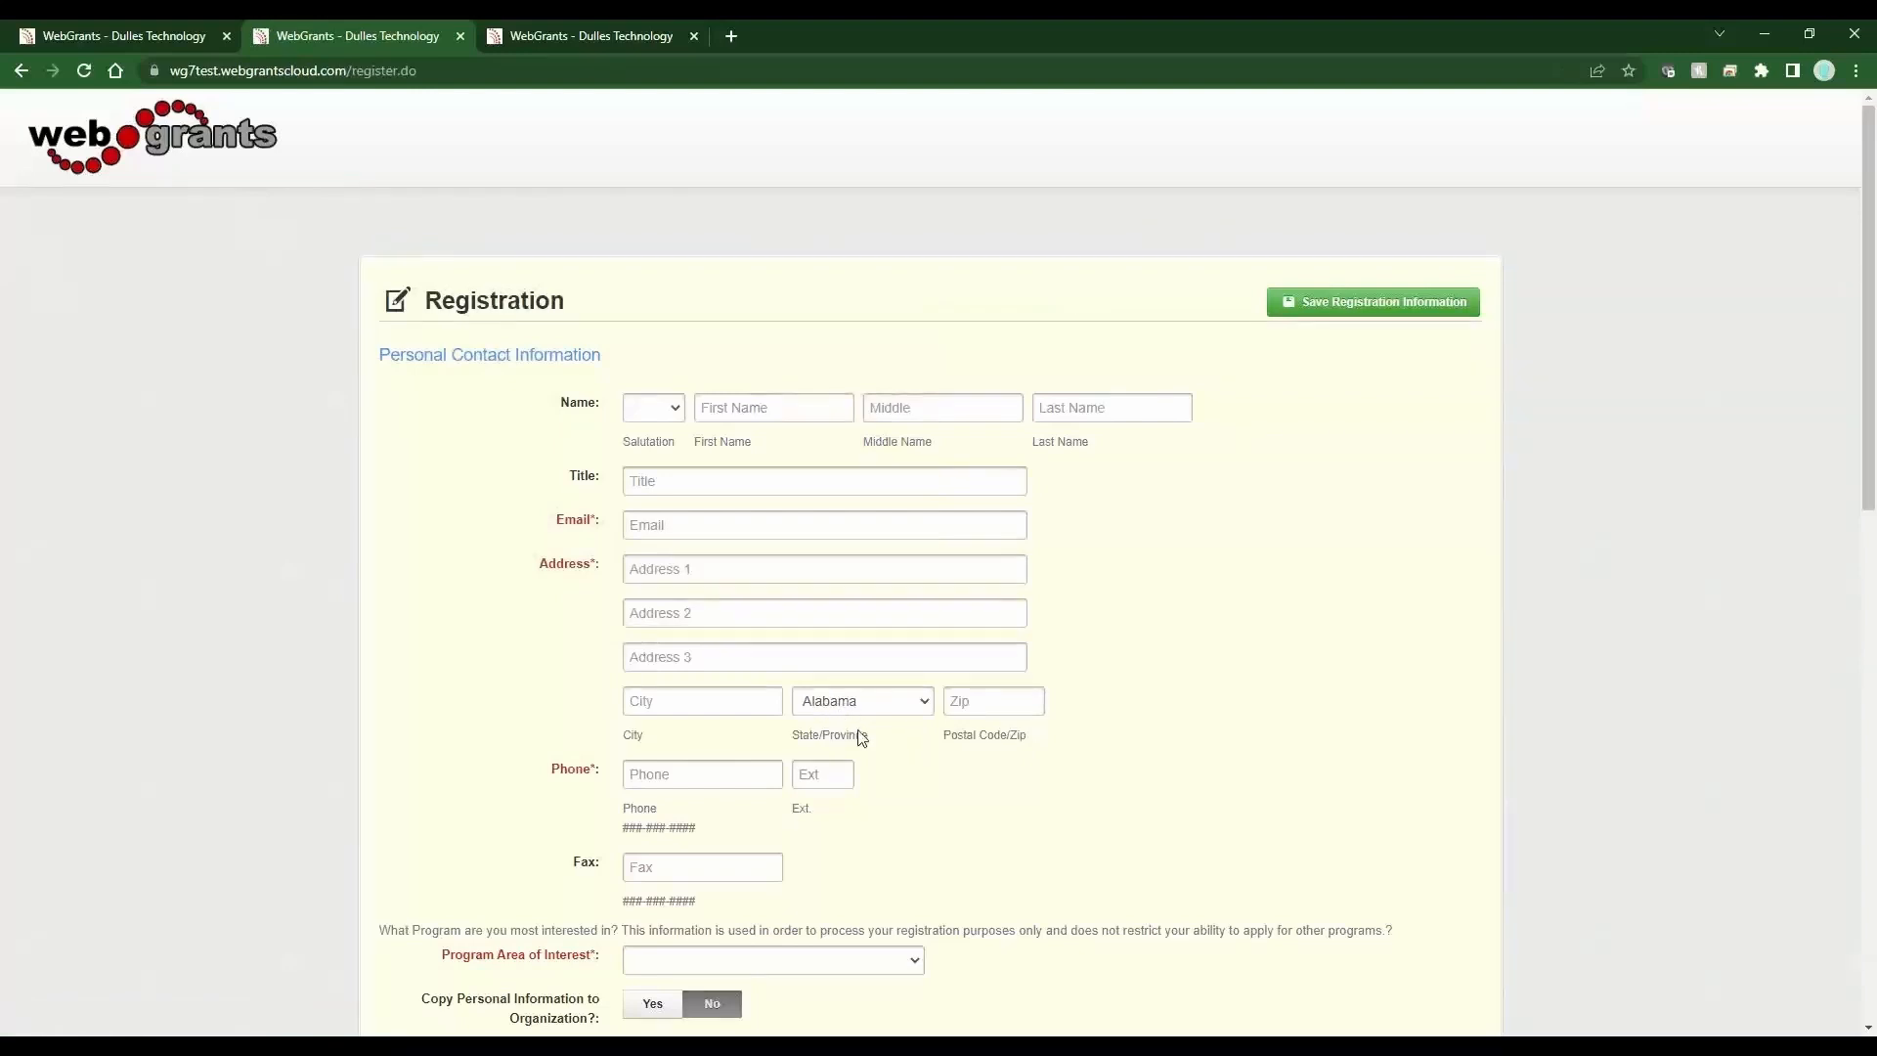
# Examine the registration page's State/Province and Program Area of Interest dropdowns, then go back to the login page.
pyautogui.moveTo(862, 736); pyautogui.dragTo(789, 727)
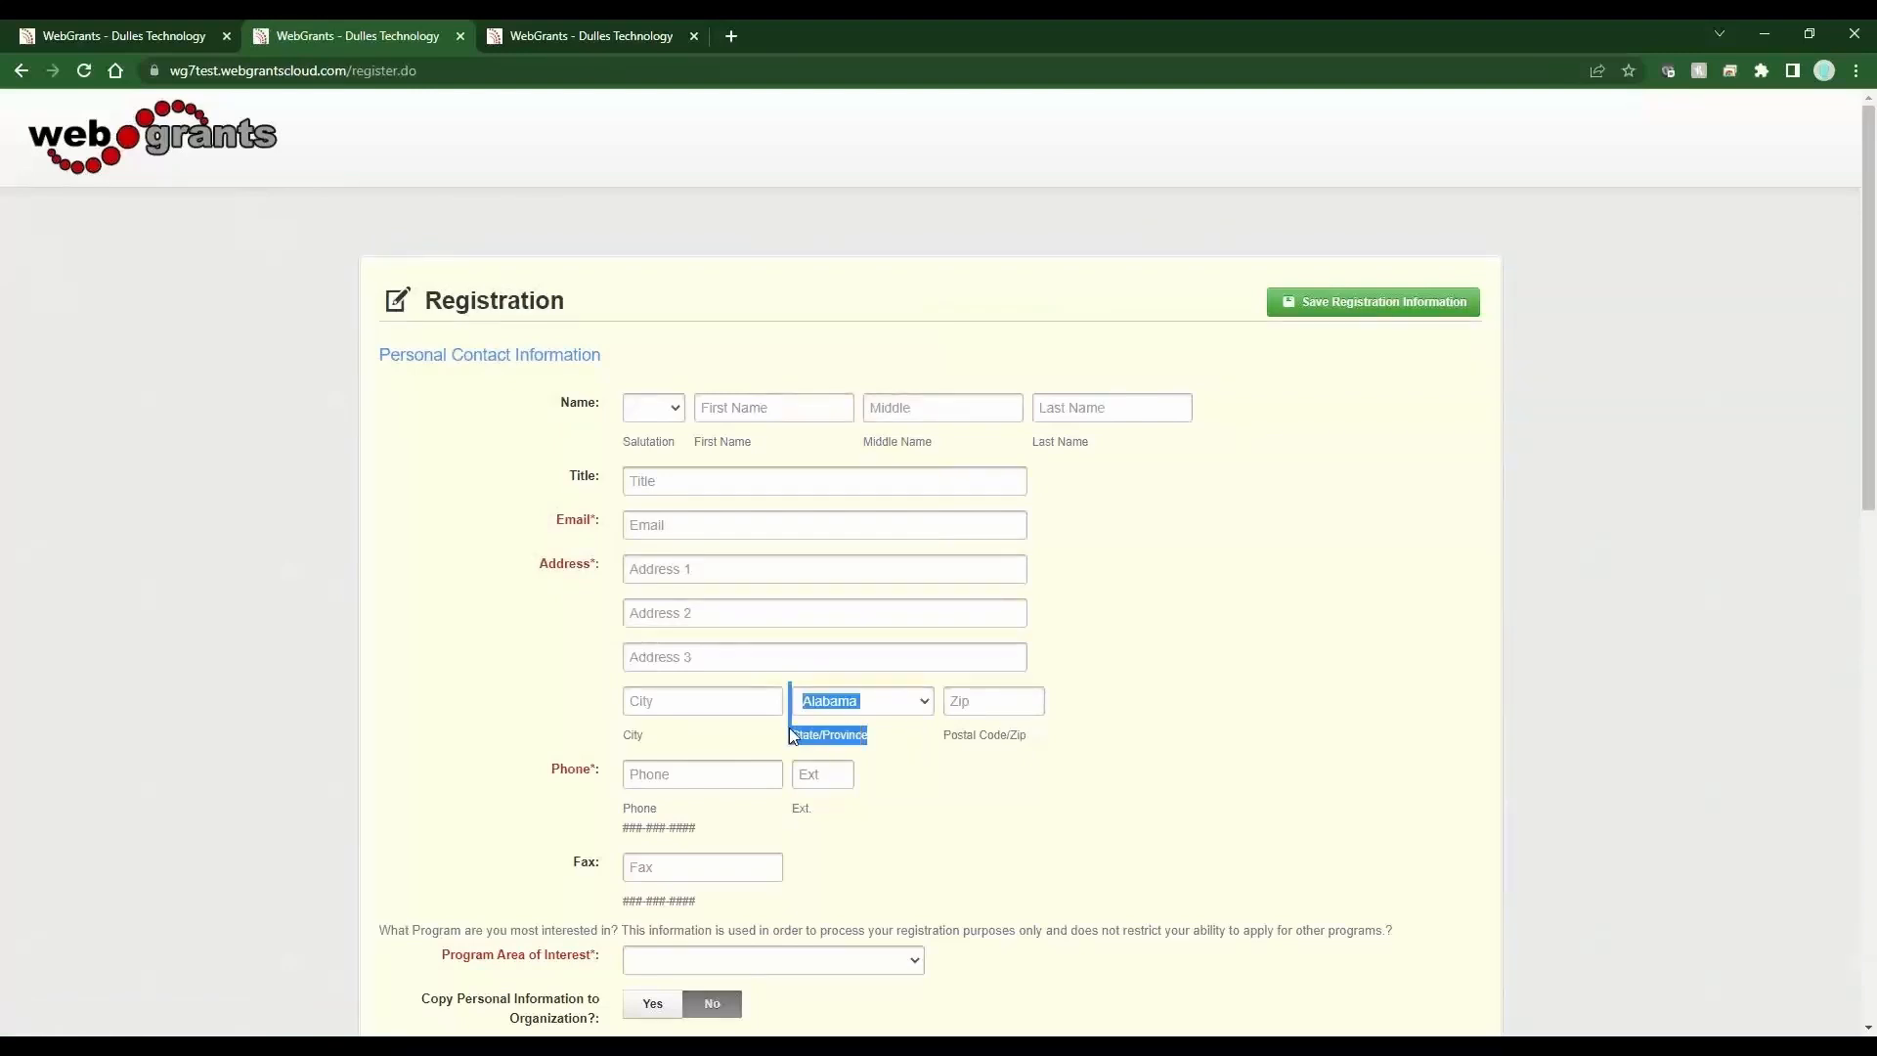
pyautogui.click(890, 738)
pyautogui.click(899, 704)
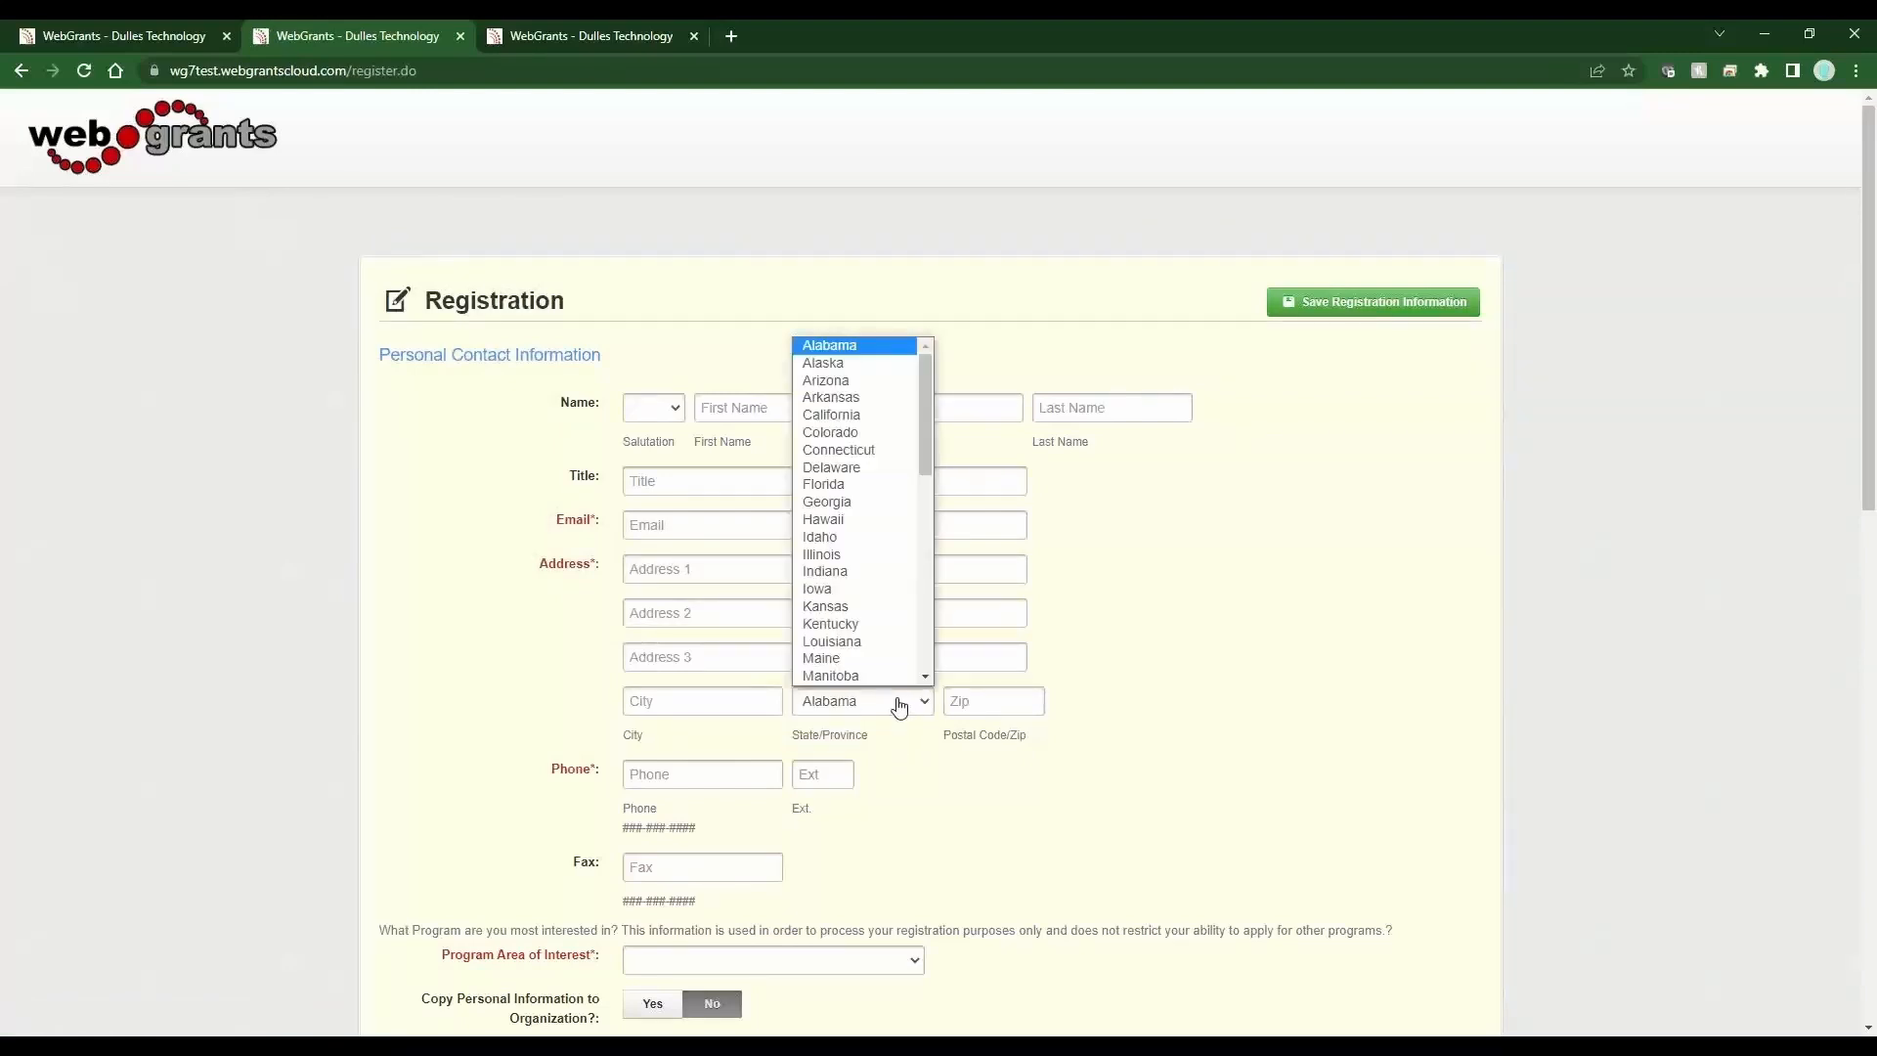
pyautogui.click(898, 704)
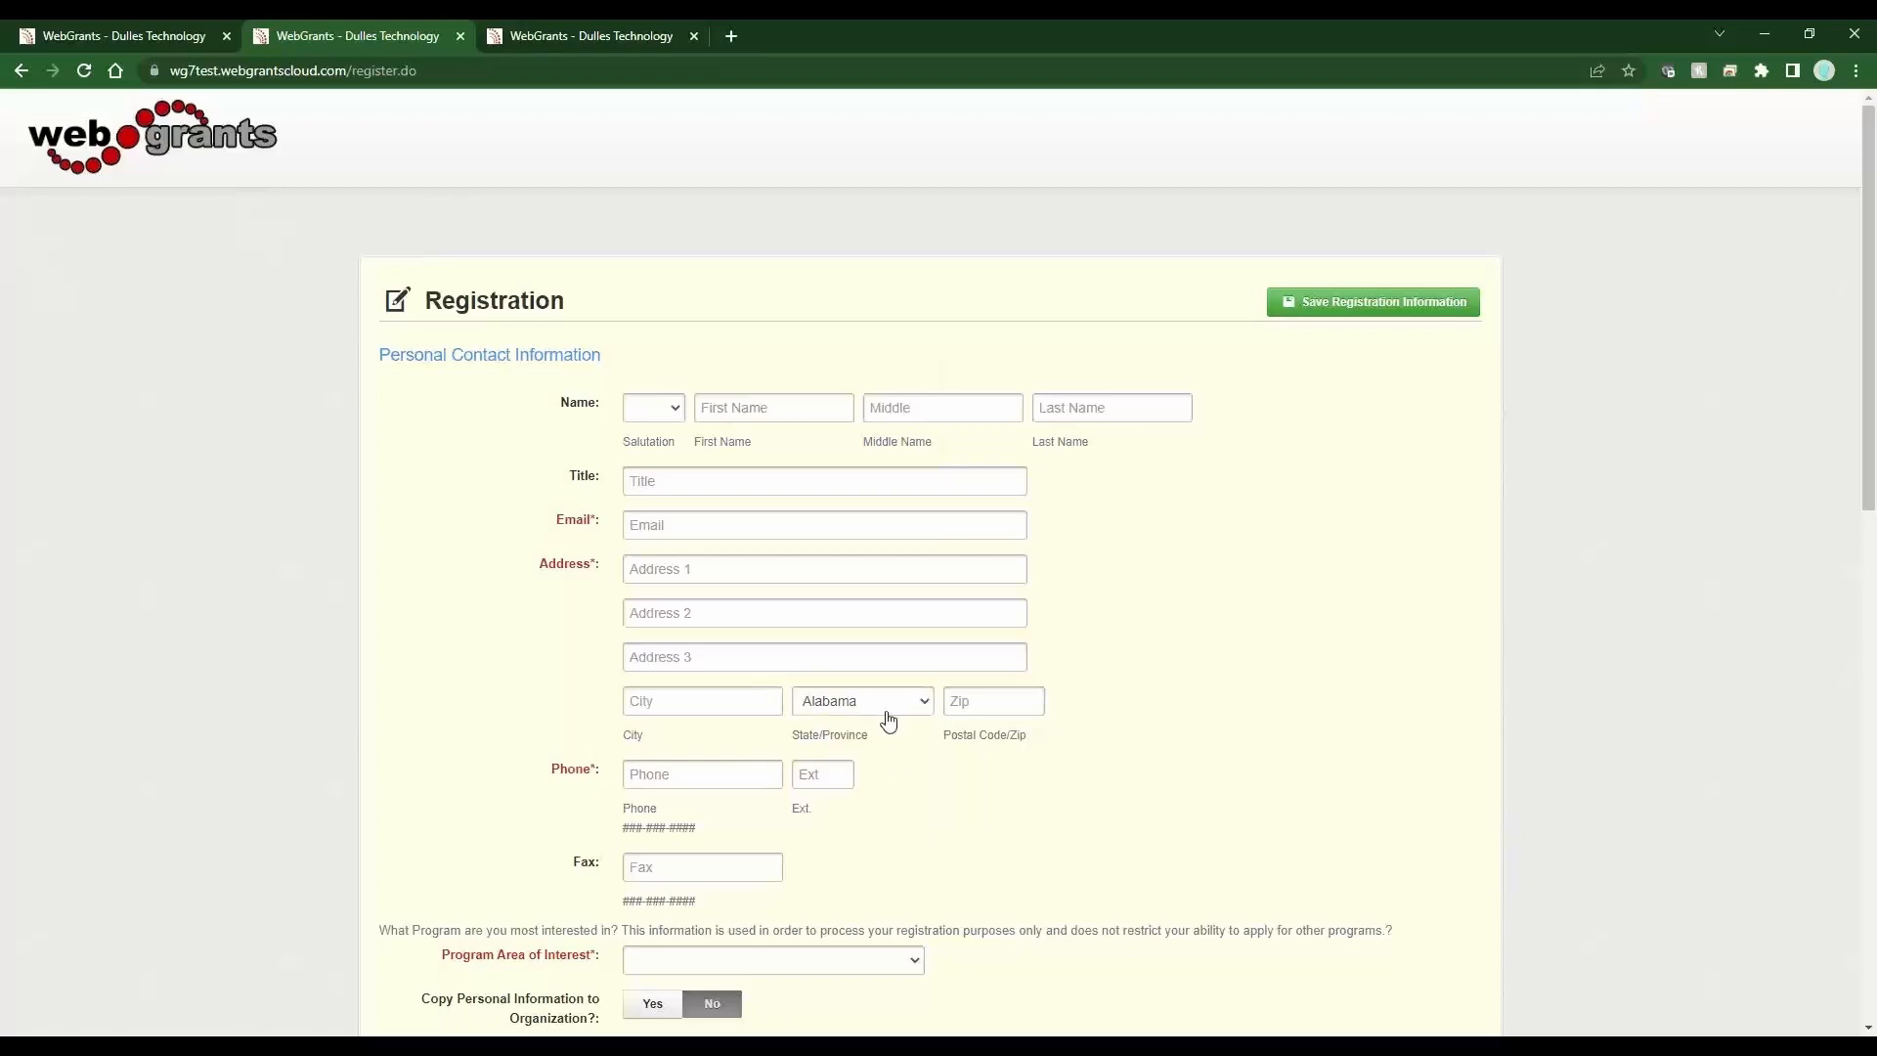
pyautogui.click(885, 708)
pyautogui.click(860, 748)
pyautogui.click(893, 965)
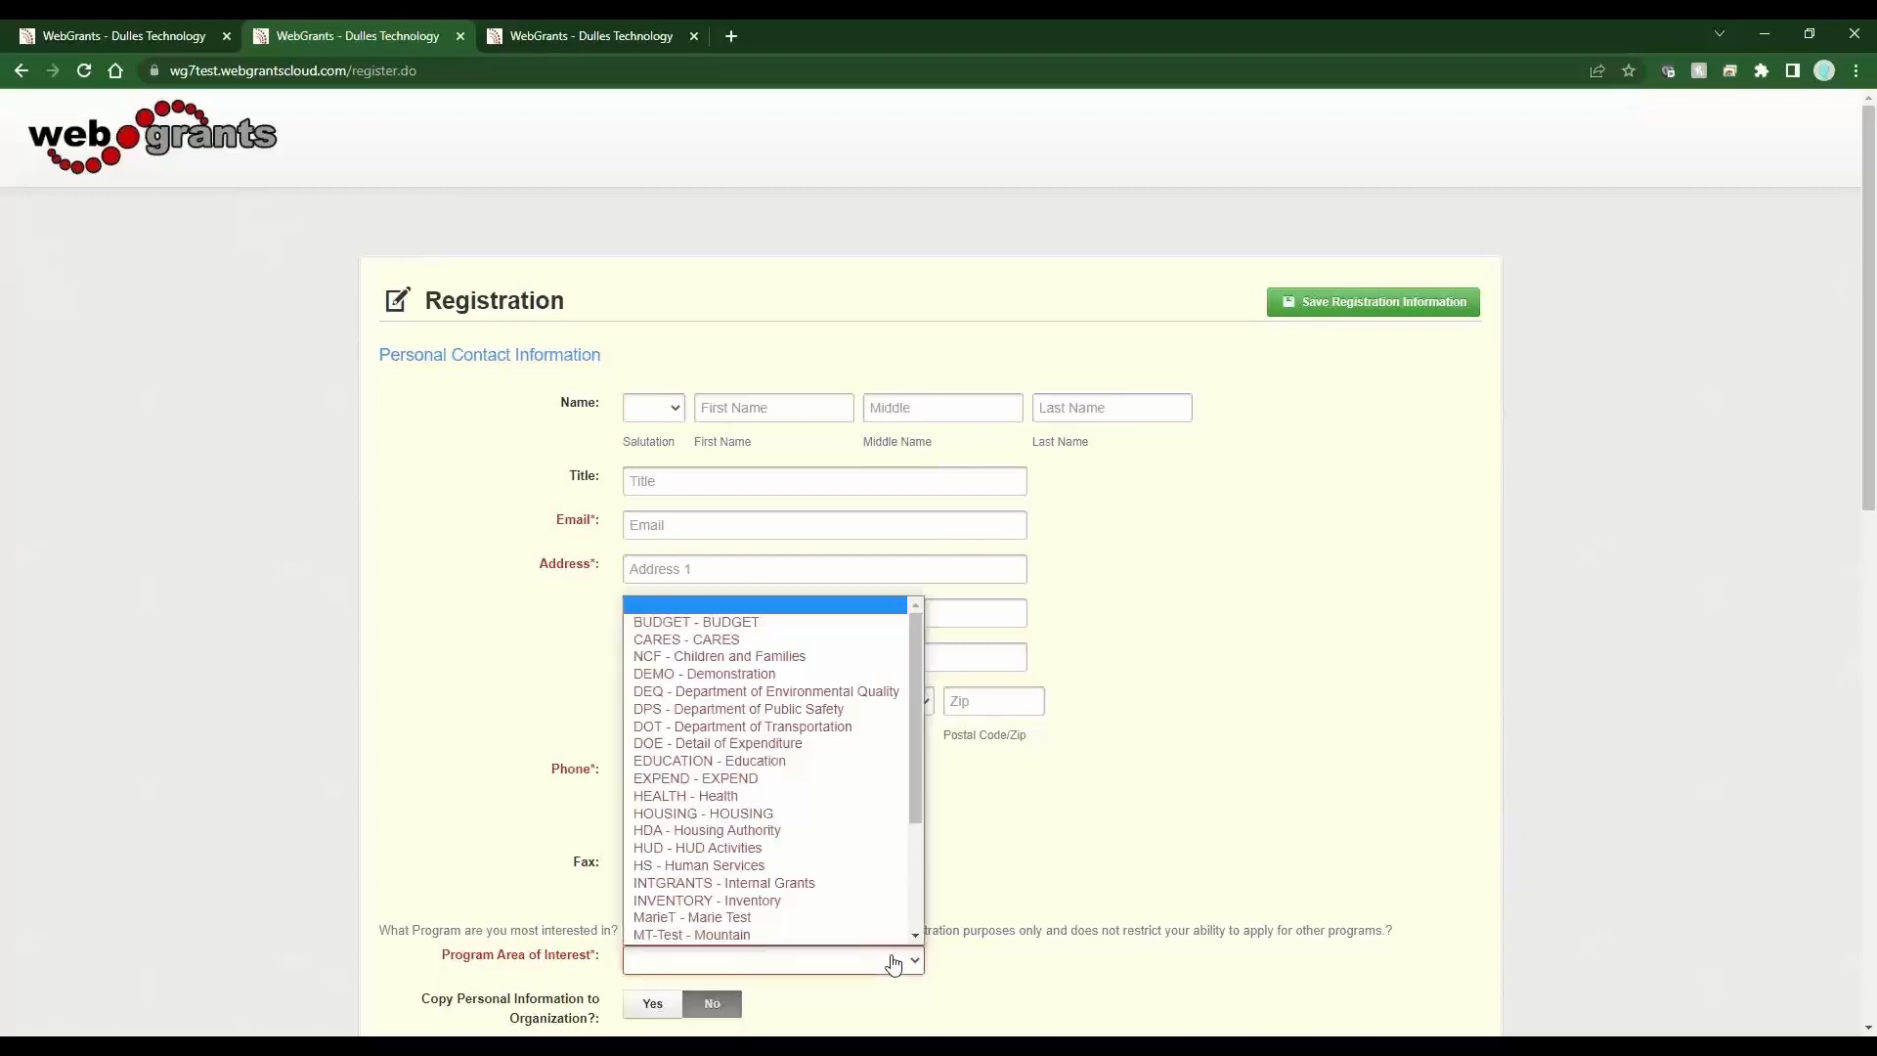
pyautogui.click(893, 965)
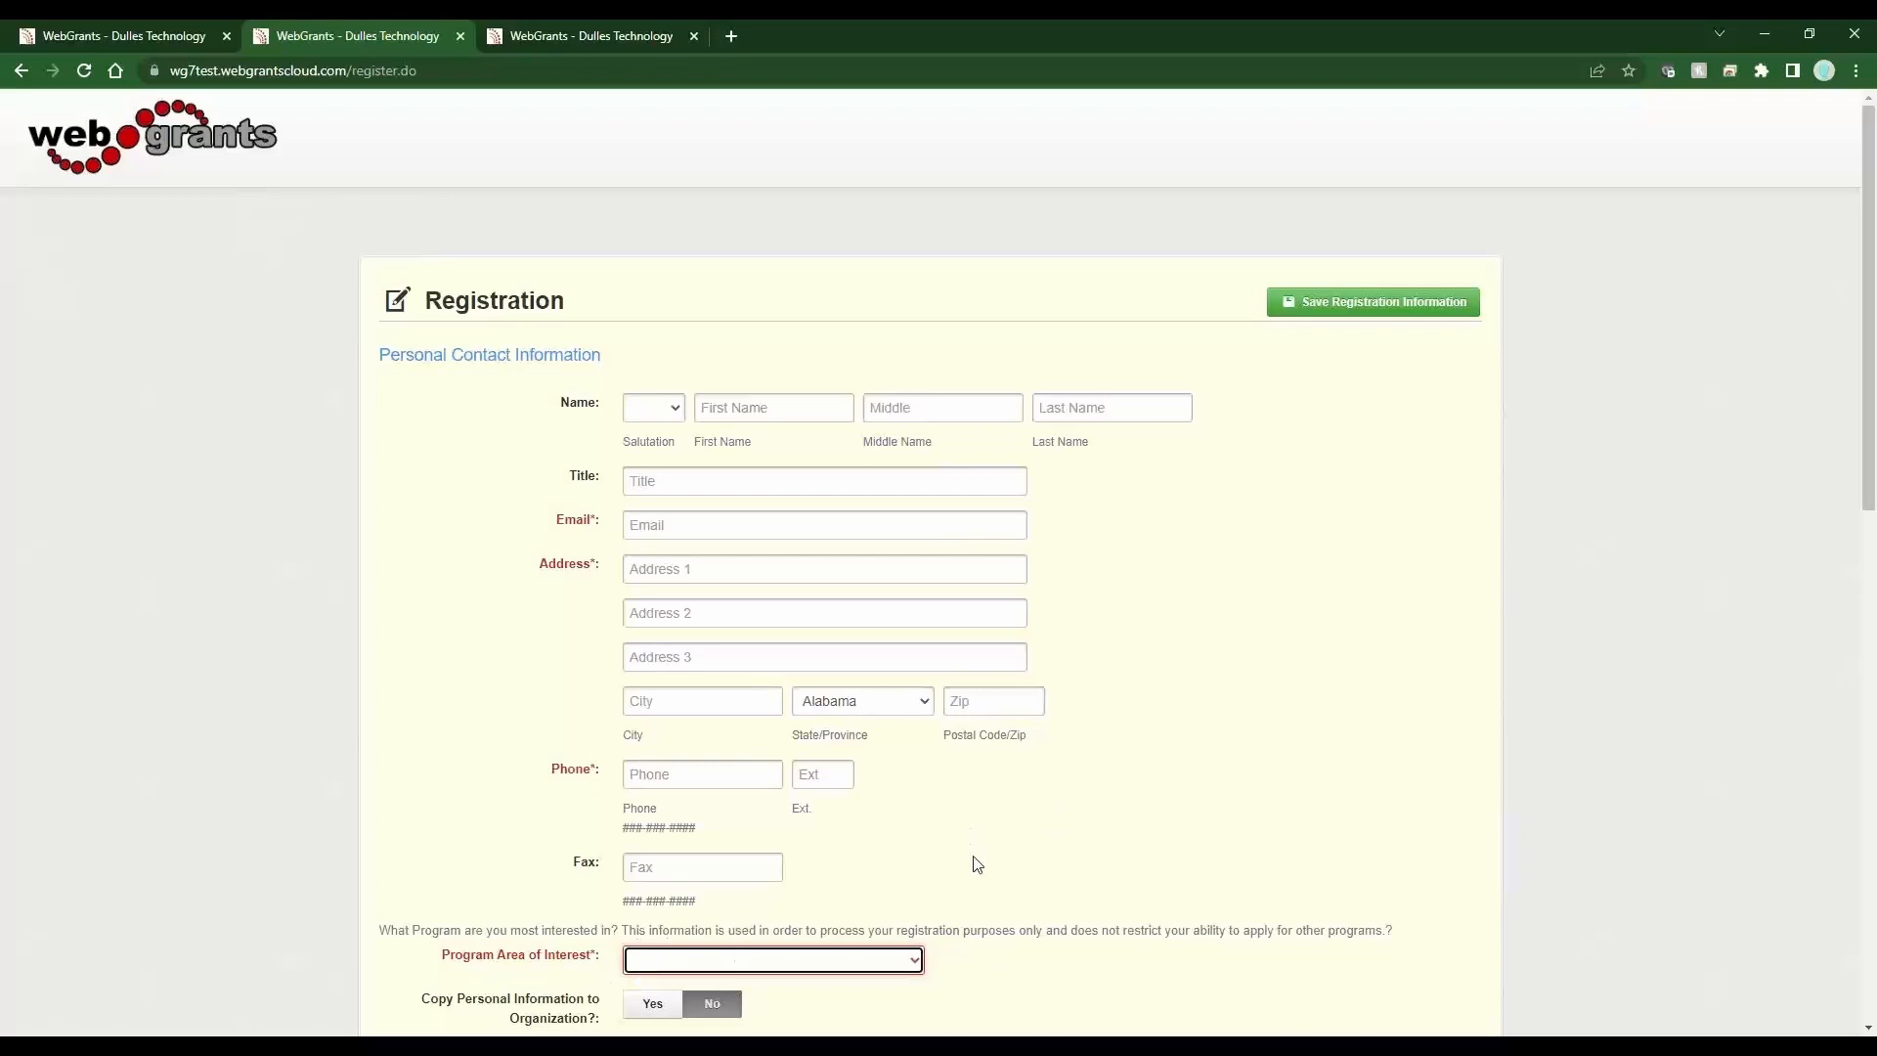
pyautogui.click(21, 74)
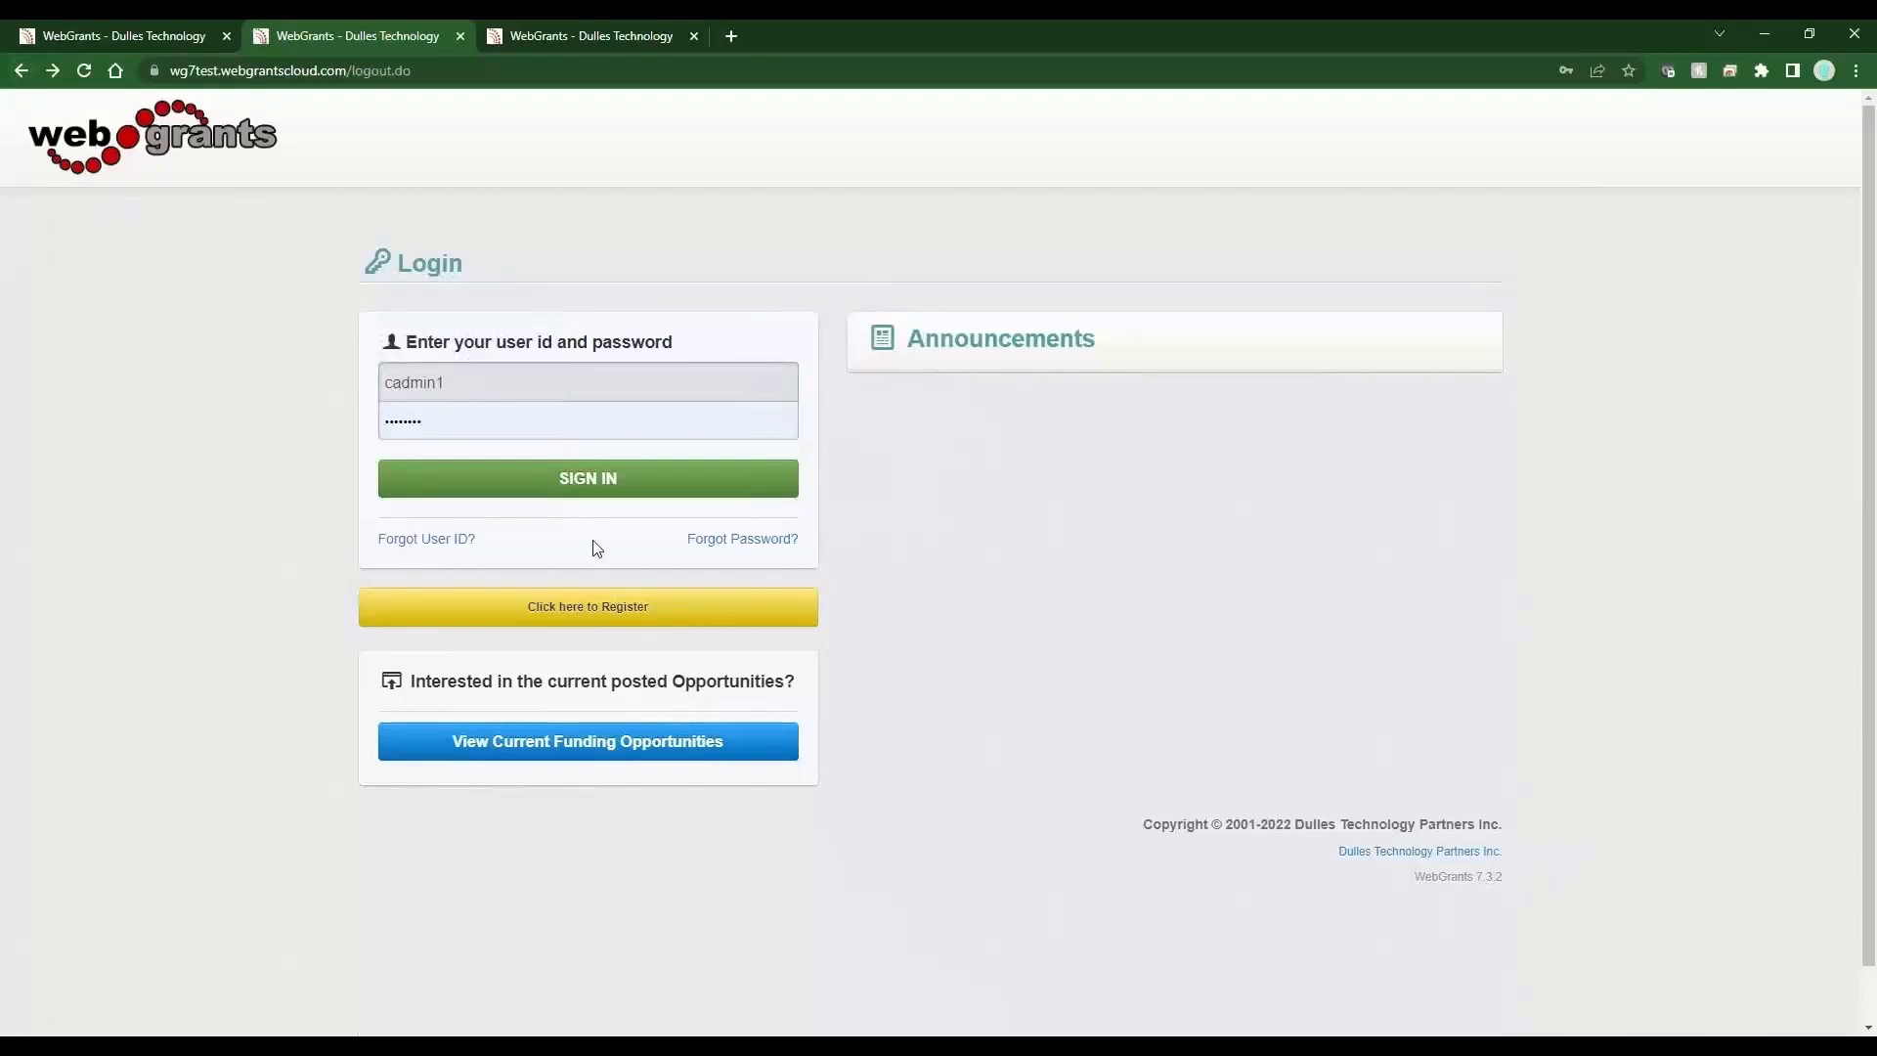
# Sign back in as the client administrator and switch to the third tab showing the form preview.
pyautogui.click(590, 479)
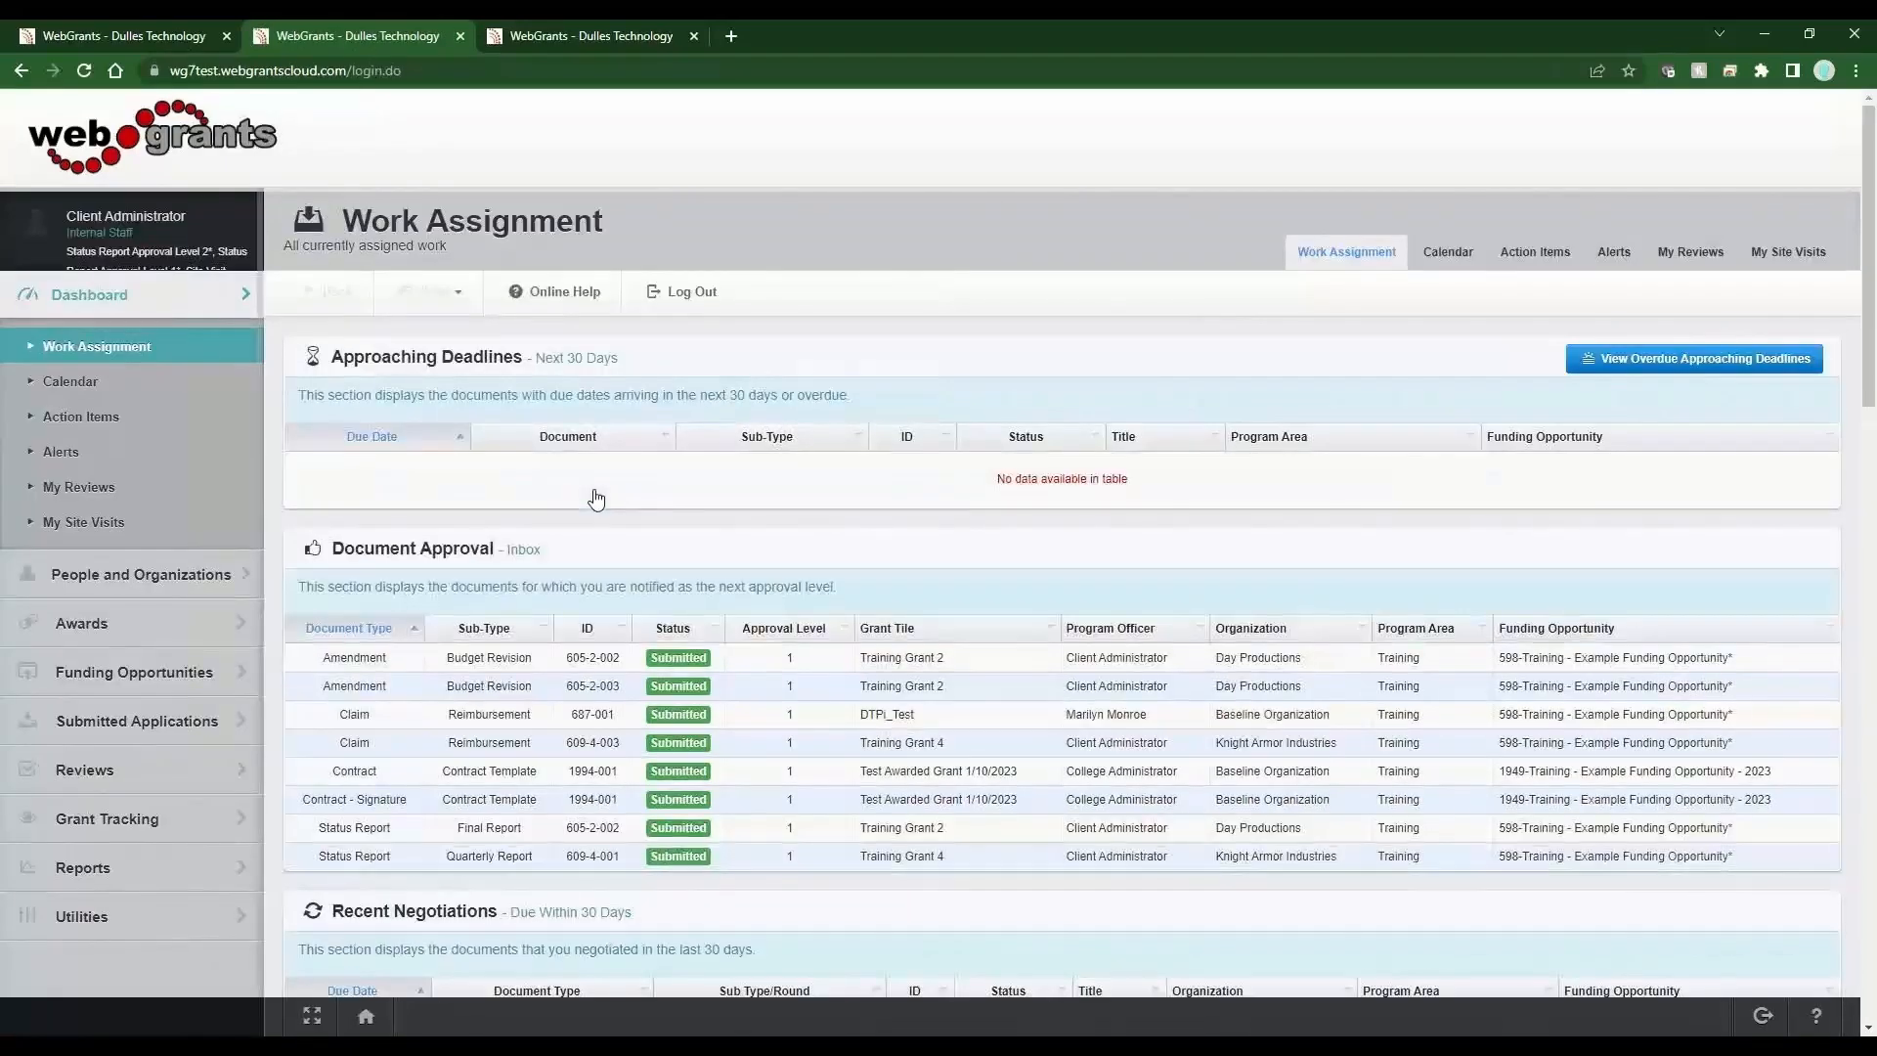
pyautogui.click(621, 37)
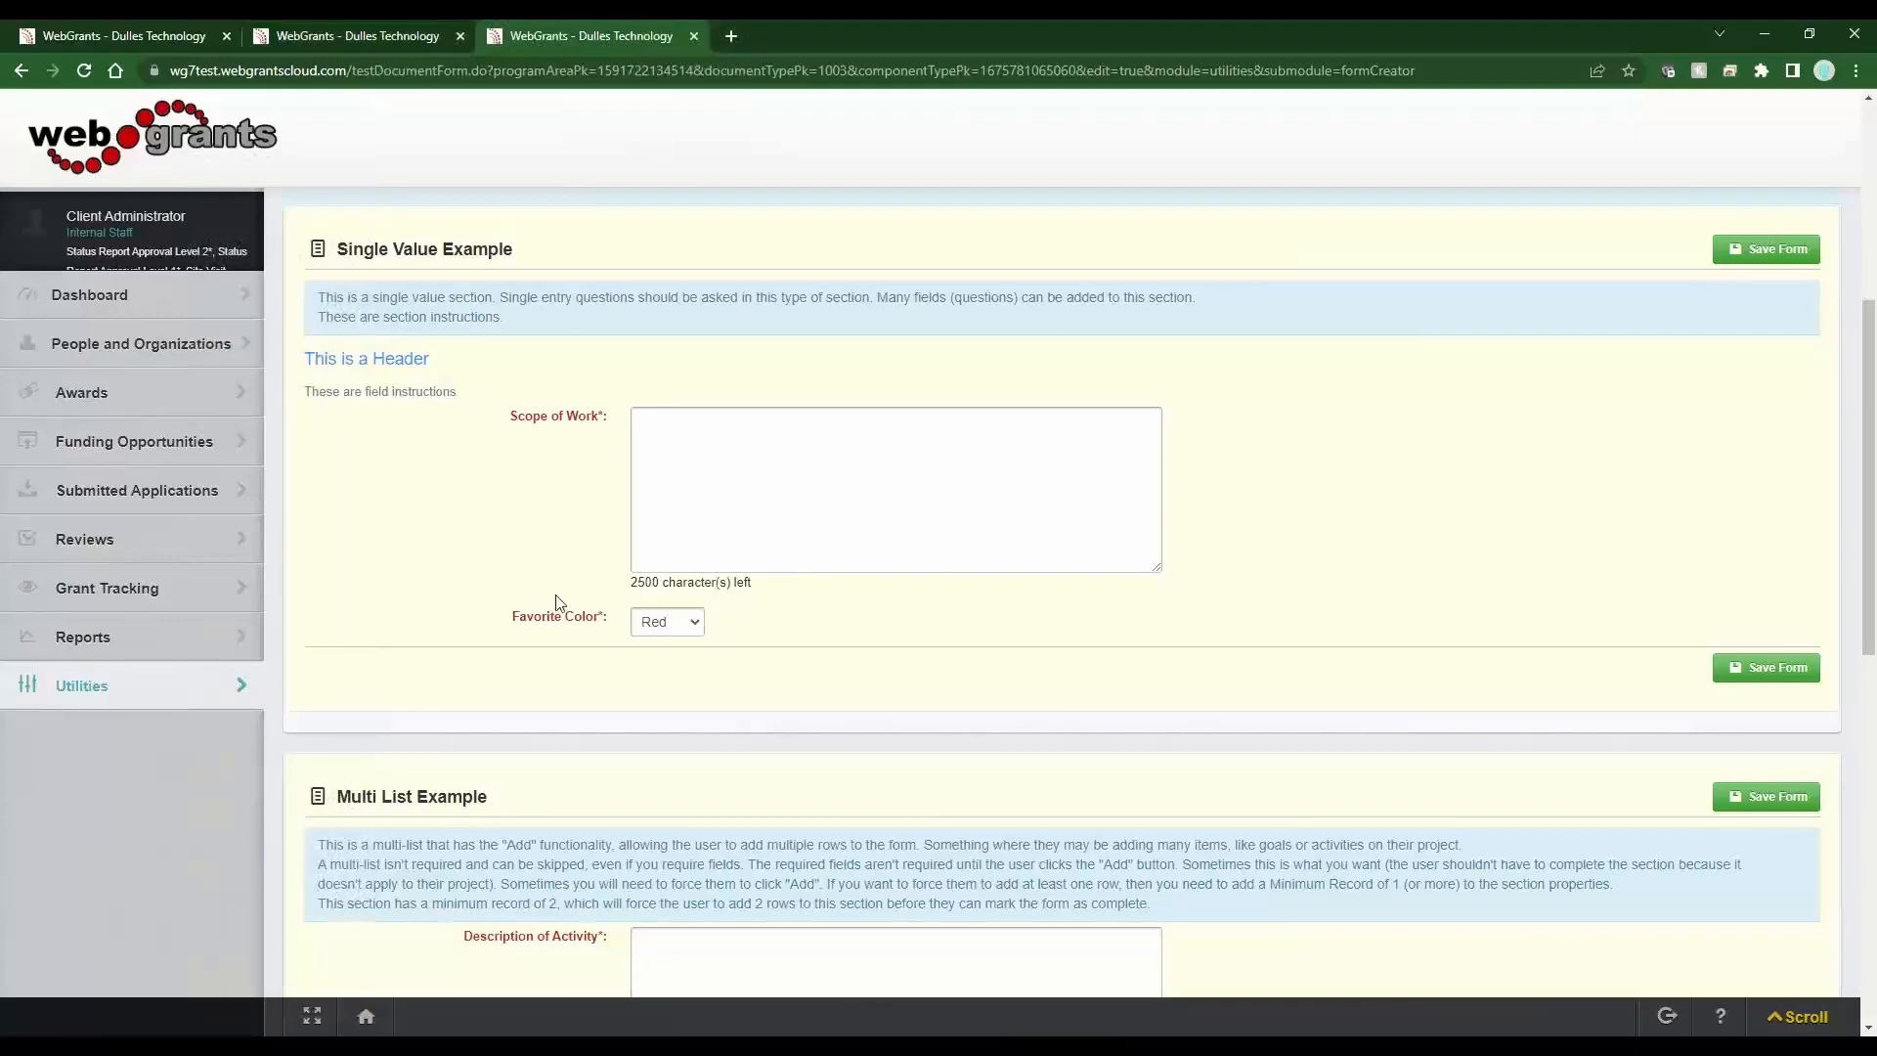
# Return to the form, open the Favorite Color field, set its Drop Down List Type to Multi-Select, and save the field info.
pyautogui.scroll(3, 559, 601)
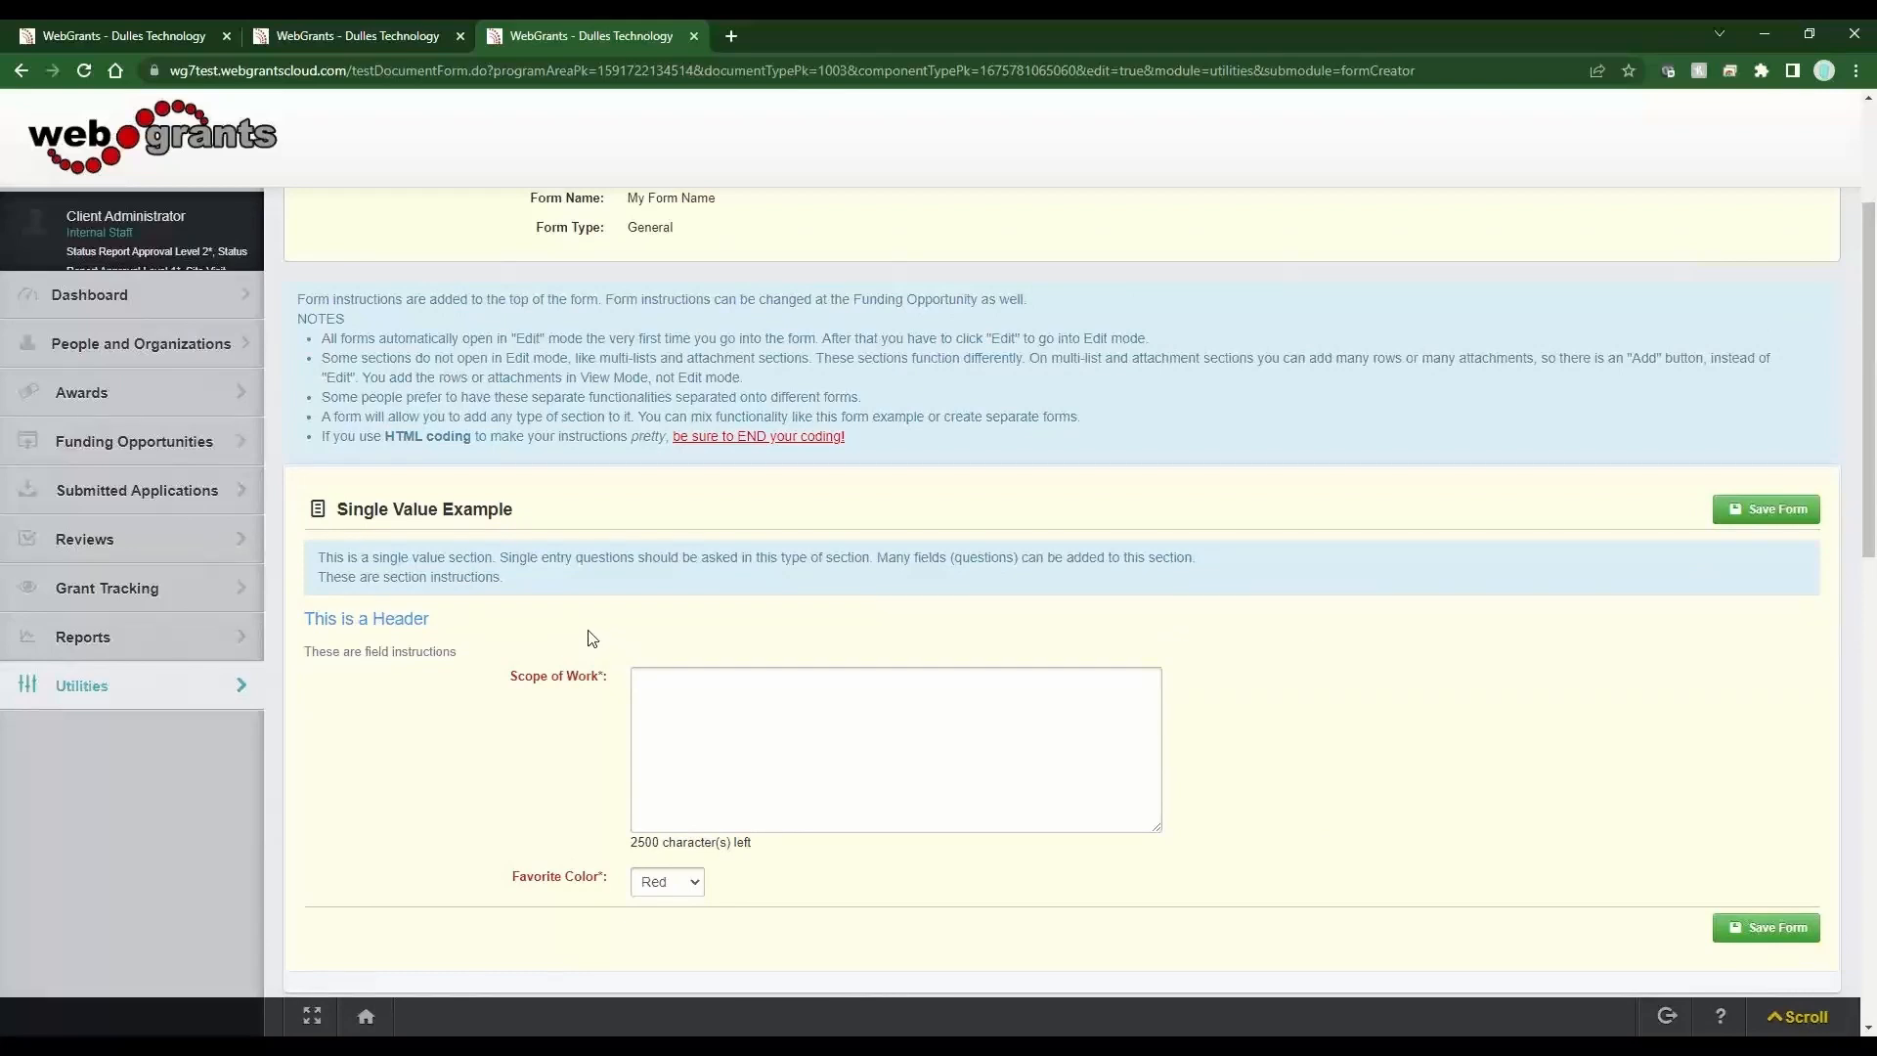
pyautogui.scroll(3, 592, 638)
pyautogui.click(321, 292)
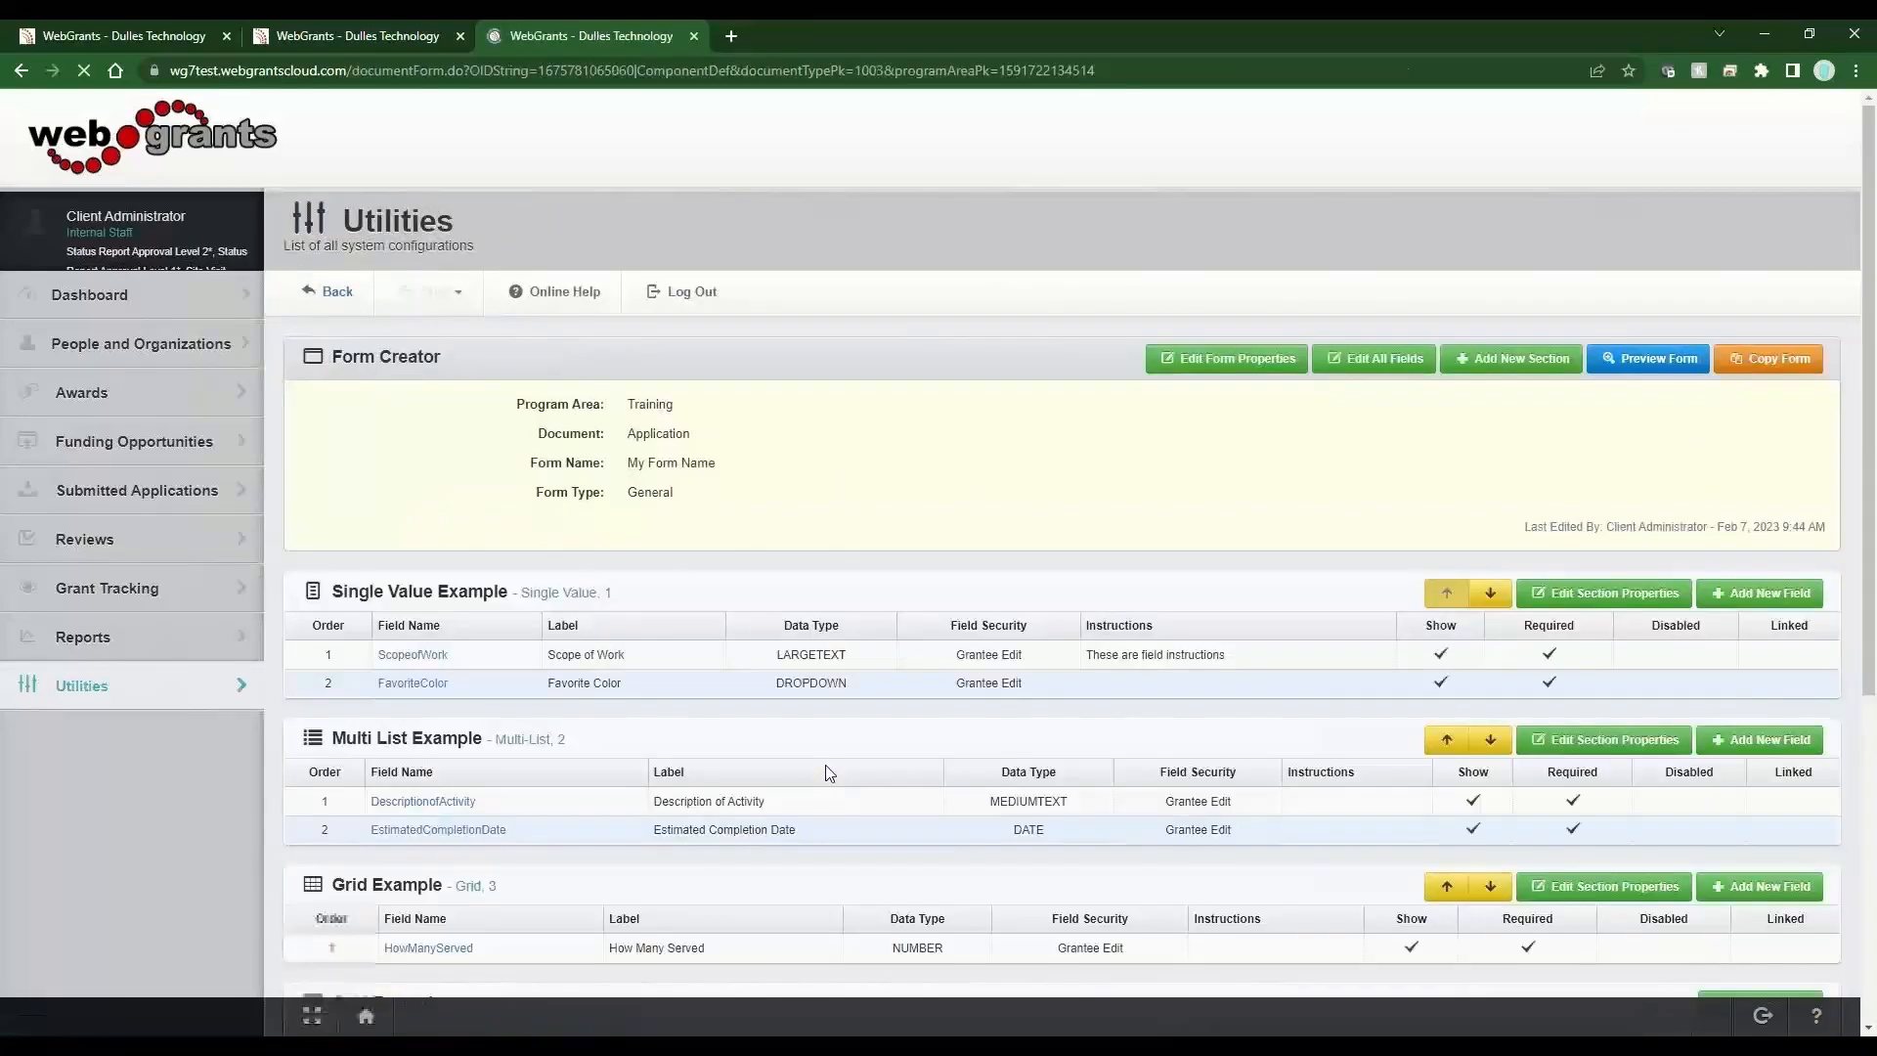
pyautogui.click(613, 684)
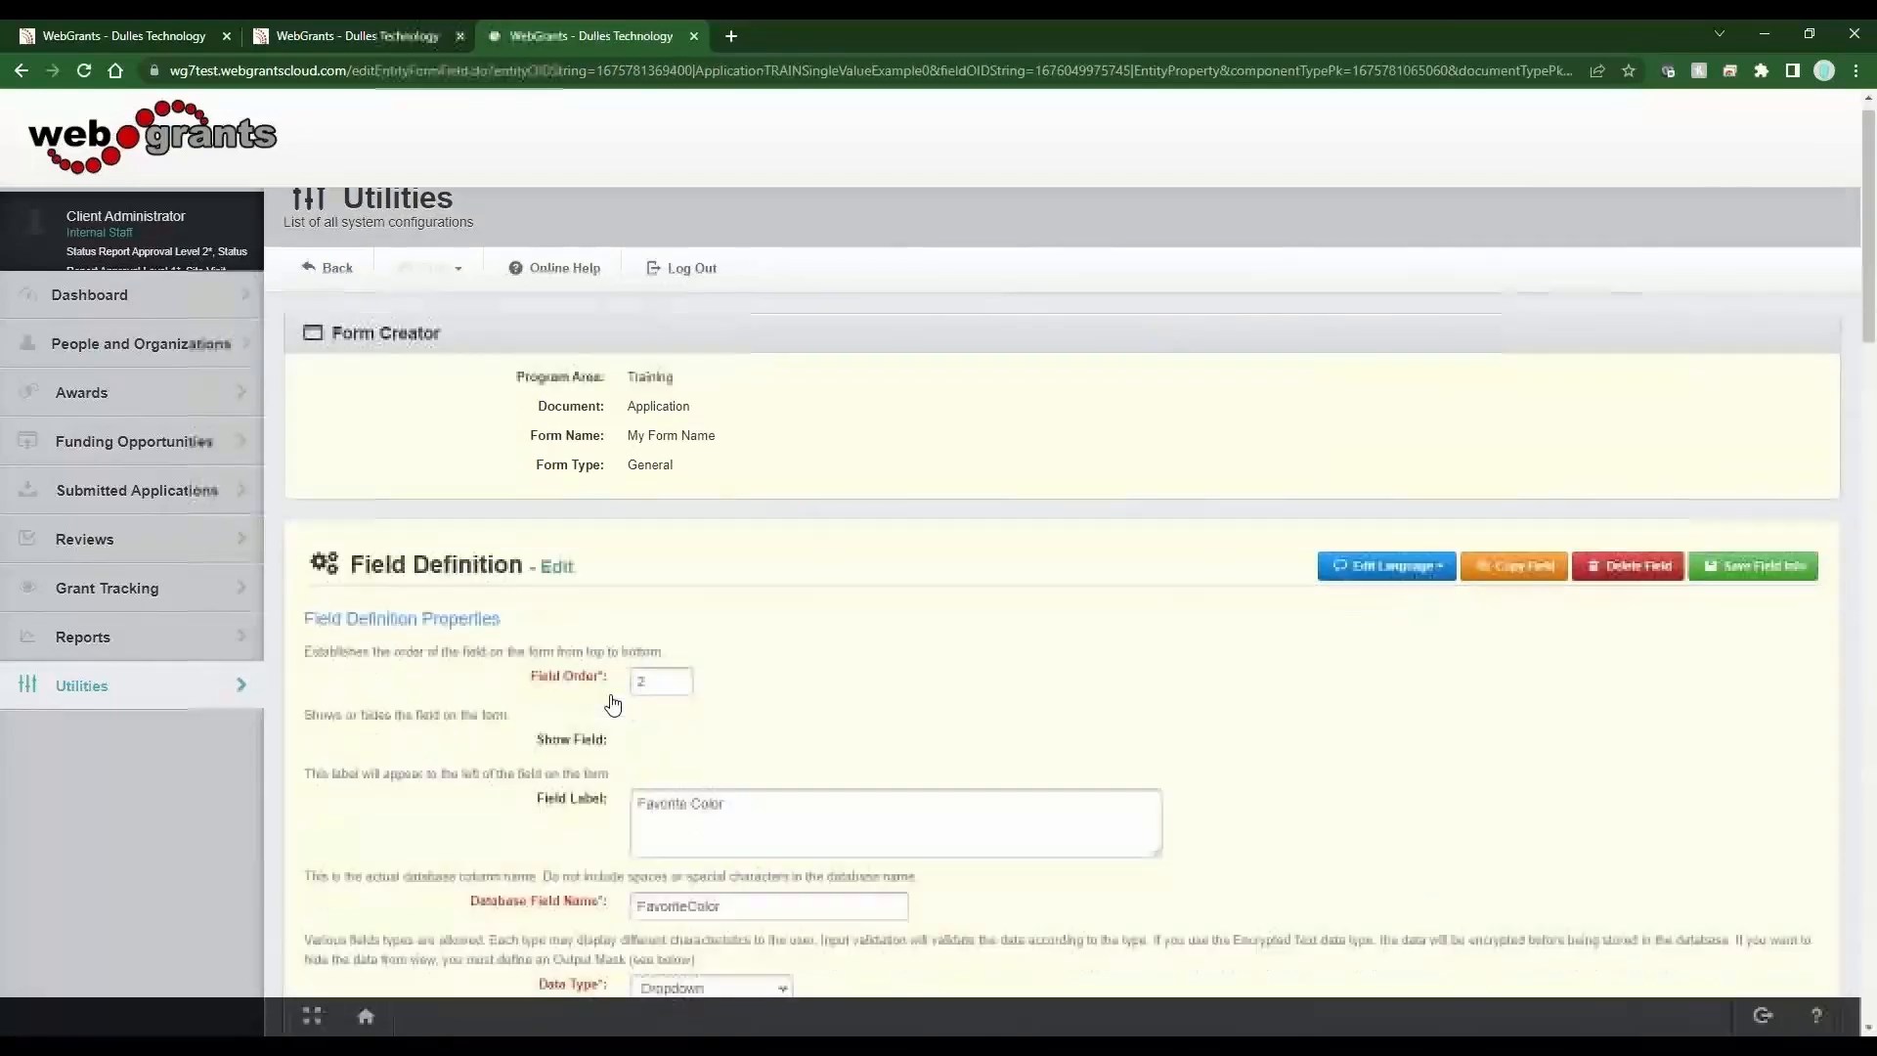
pyautogui.scroll(-2, 613, 704)
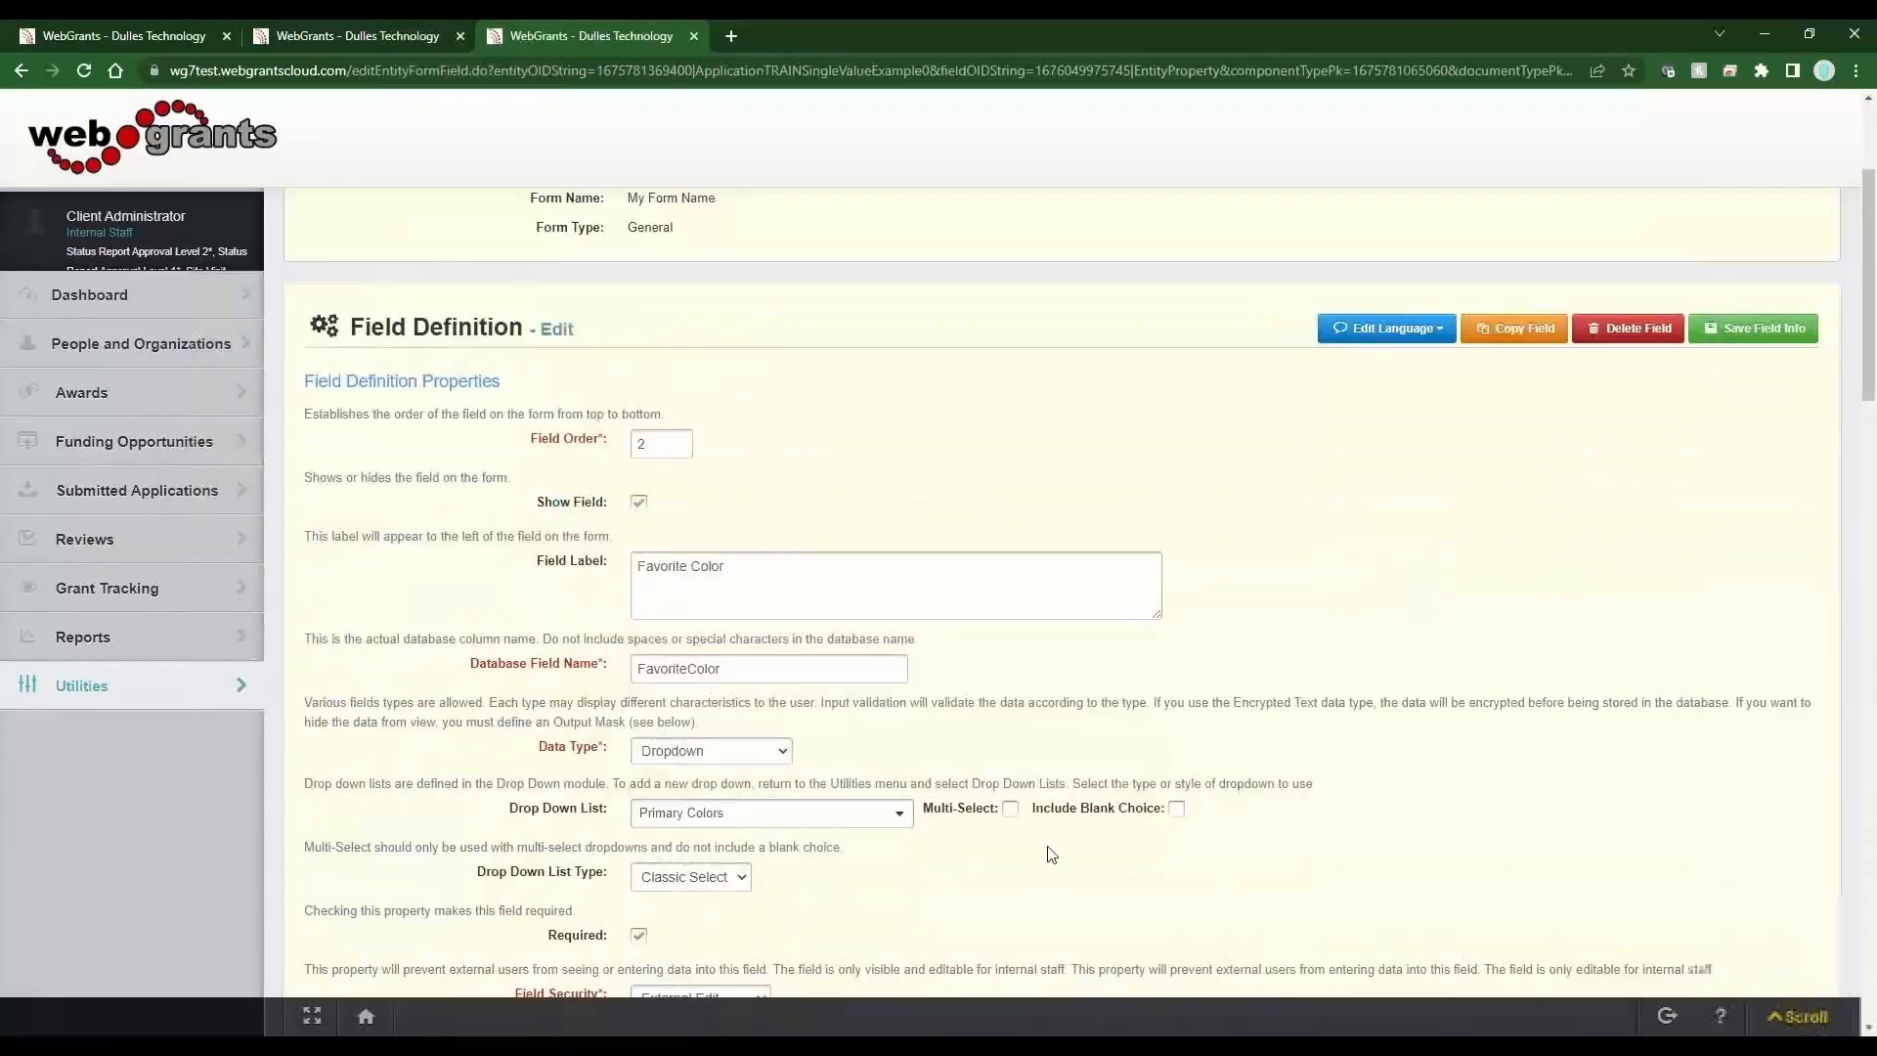
pyautogui.click(674, 866)
pyautogui.click(677, 933)
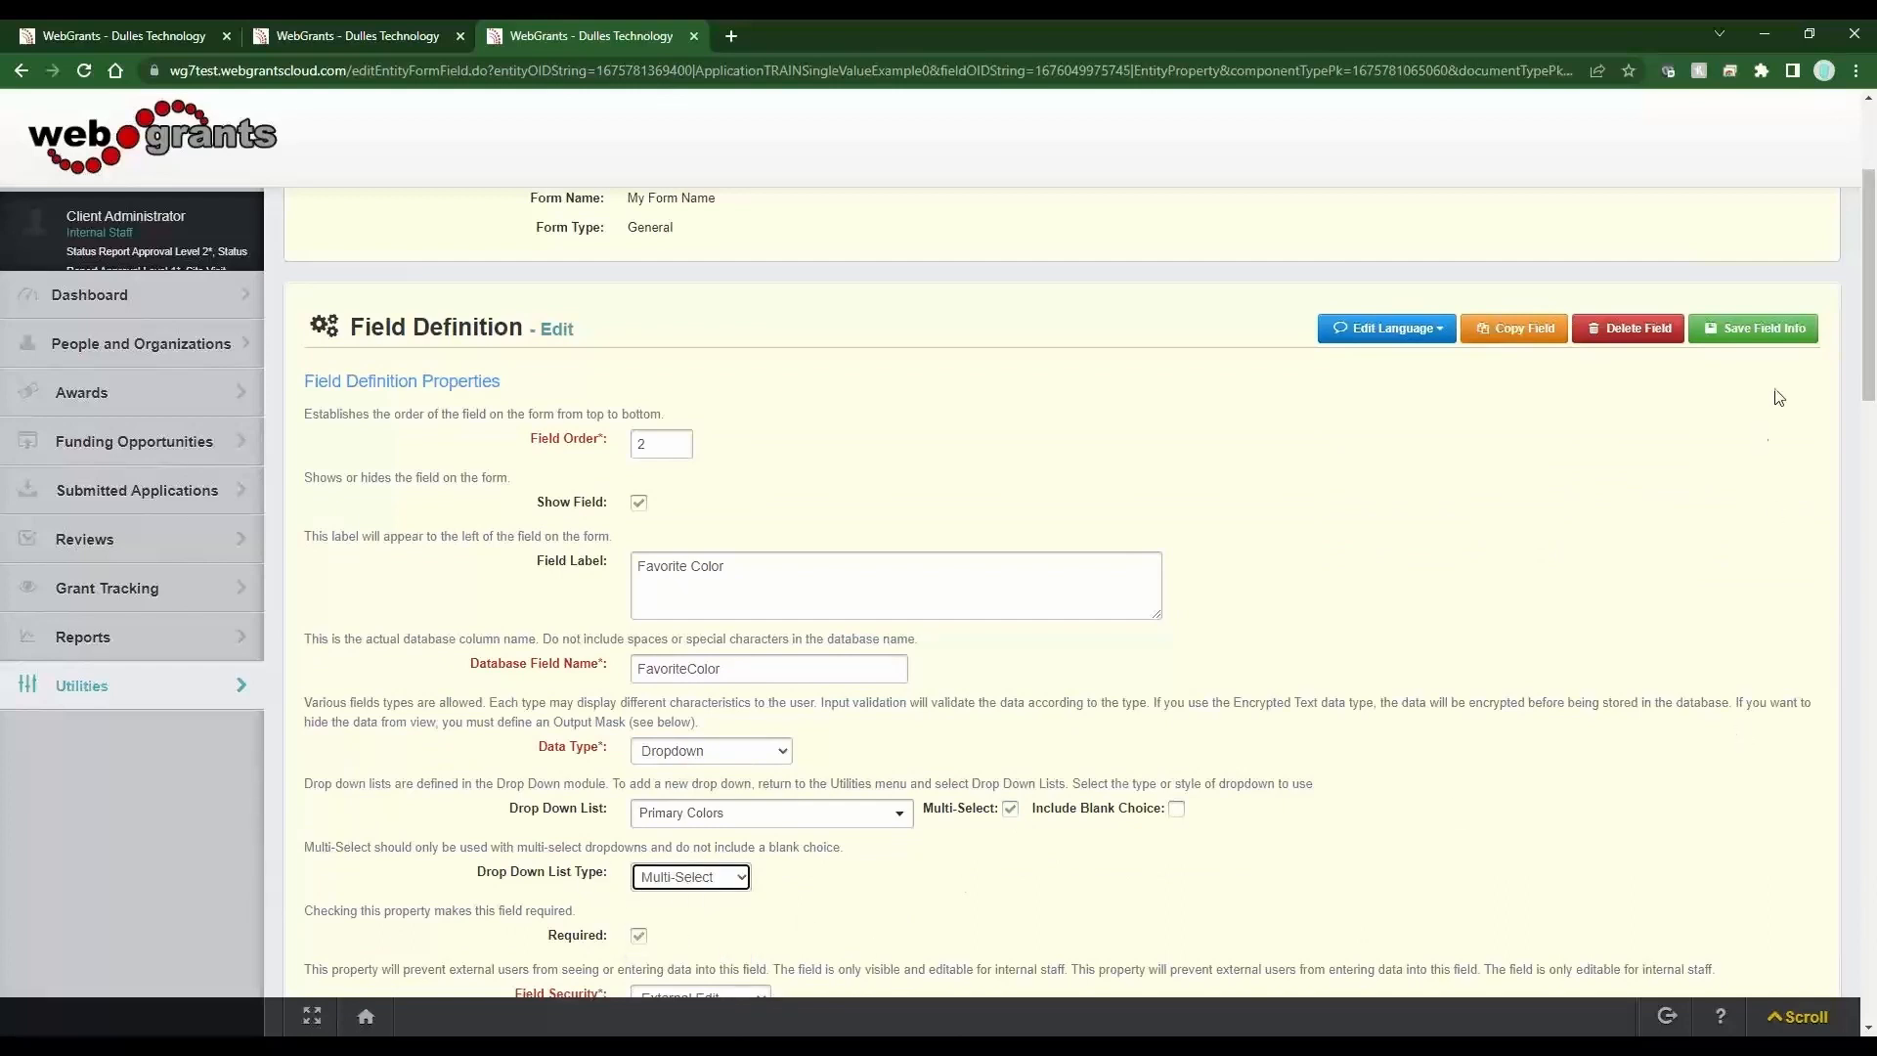
pyautogui.click(1765, 335)
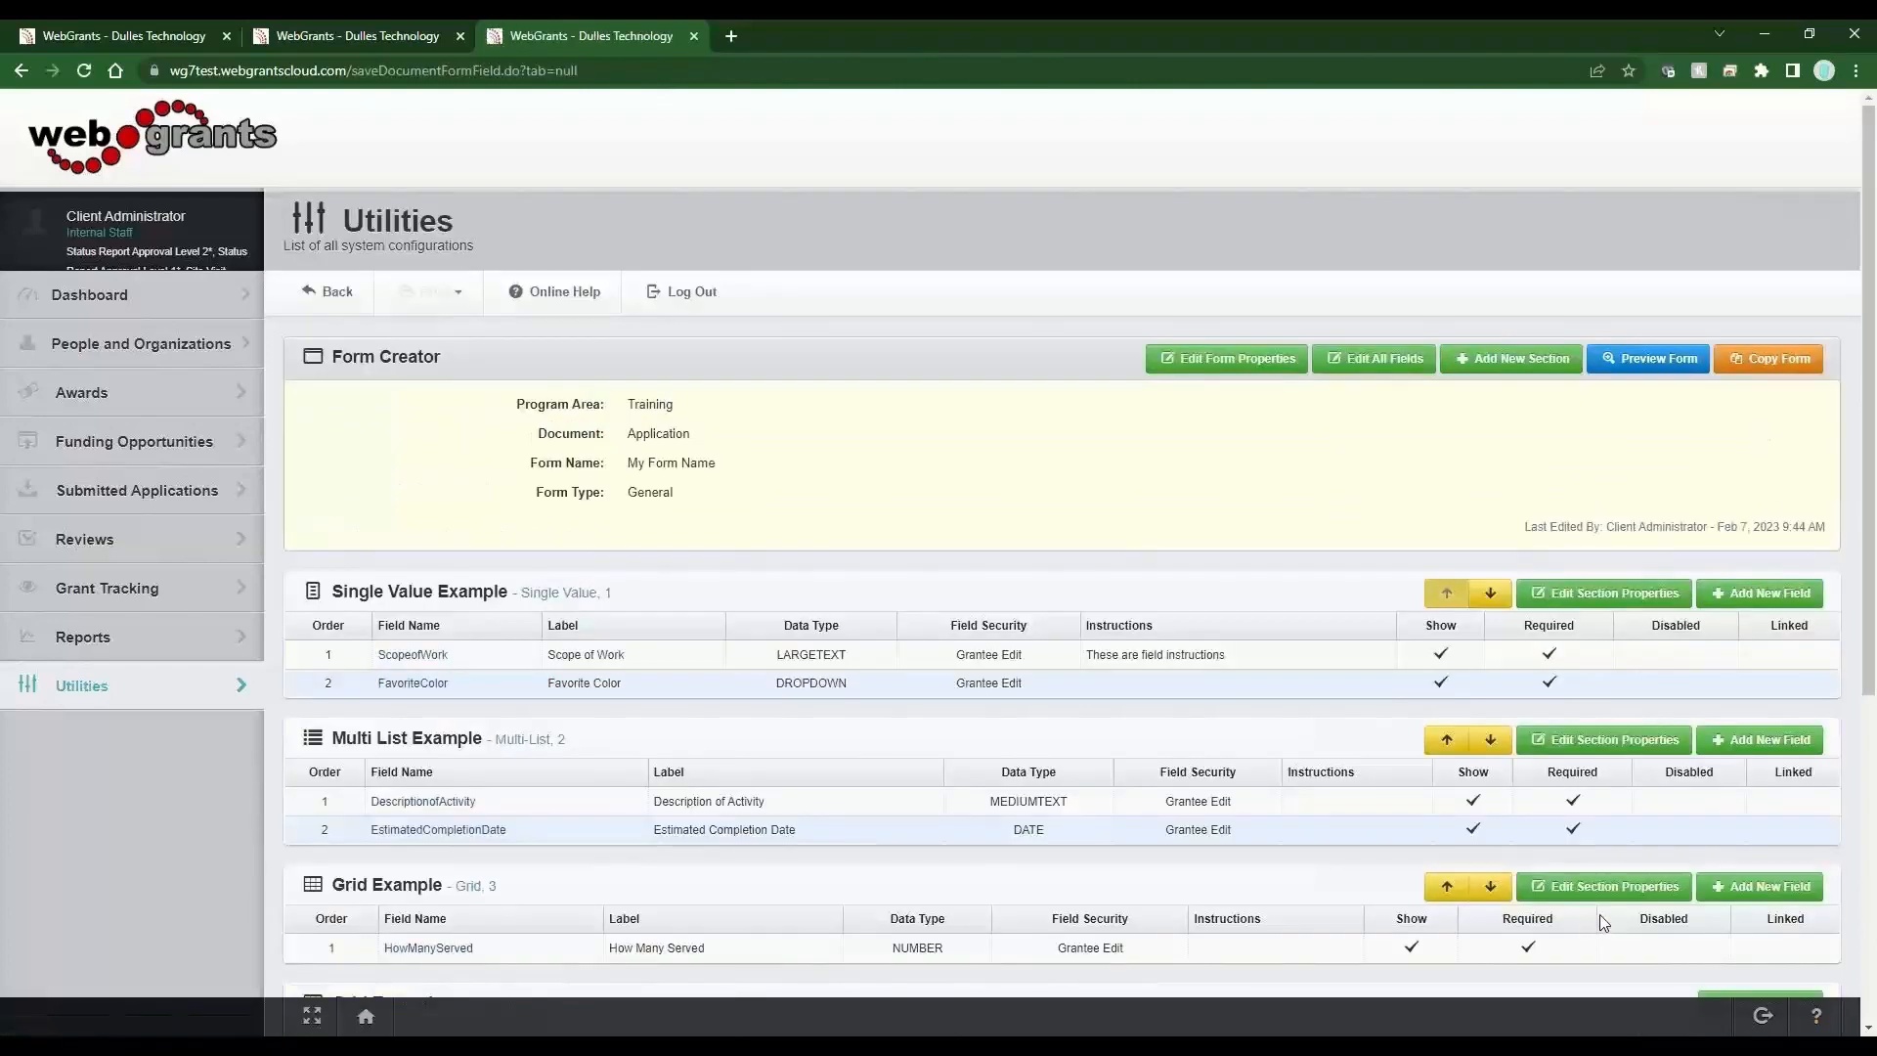
# Preview the form and try selecting several colors in the Favorite Color list.
pyautogui.click(1638, 360)
pyautogui.scroll(-6, 968, 817)
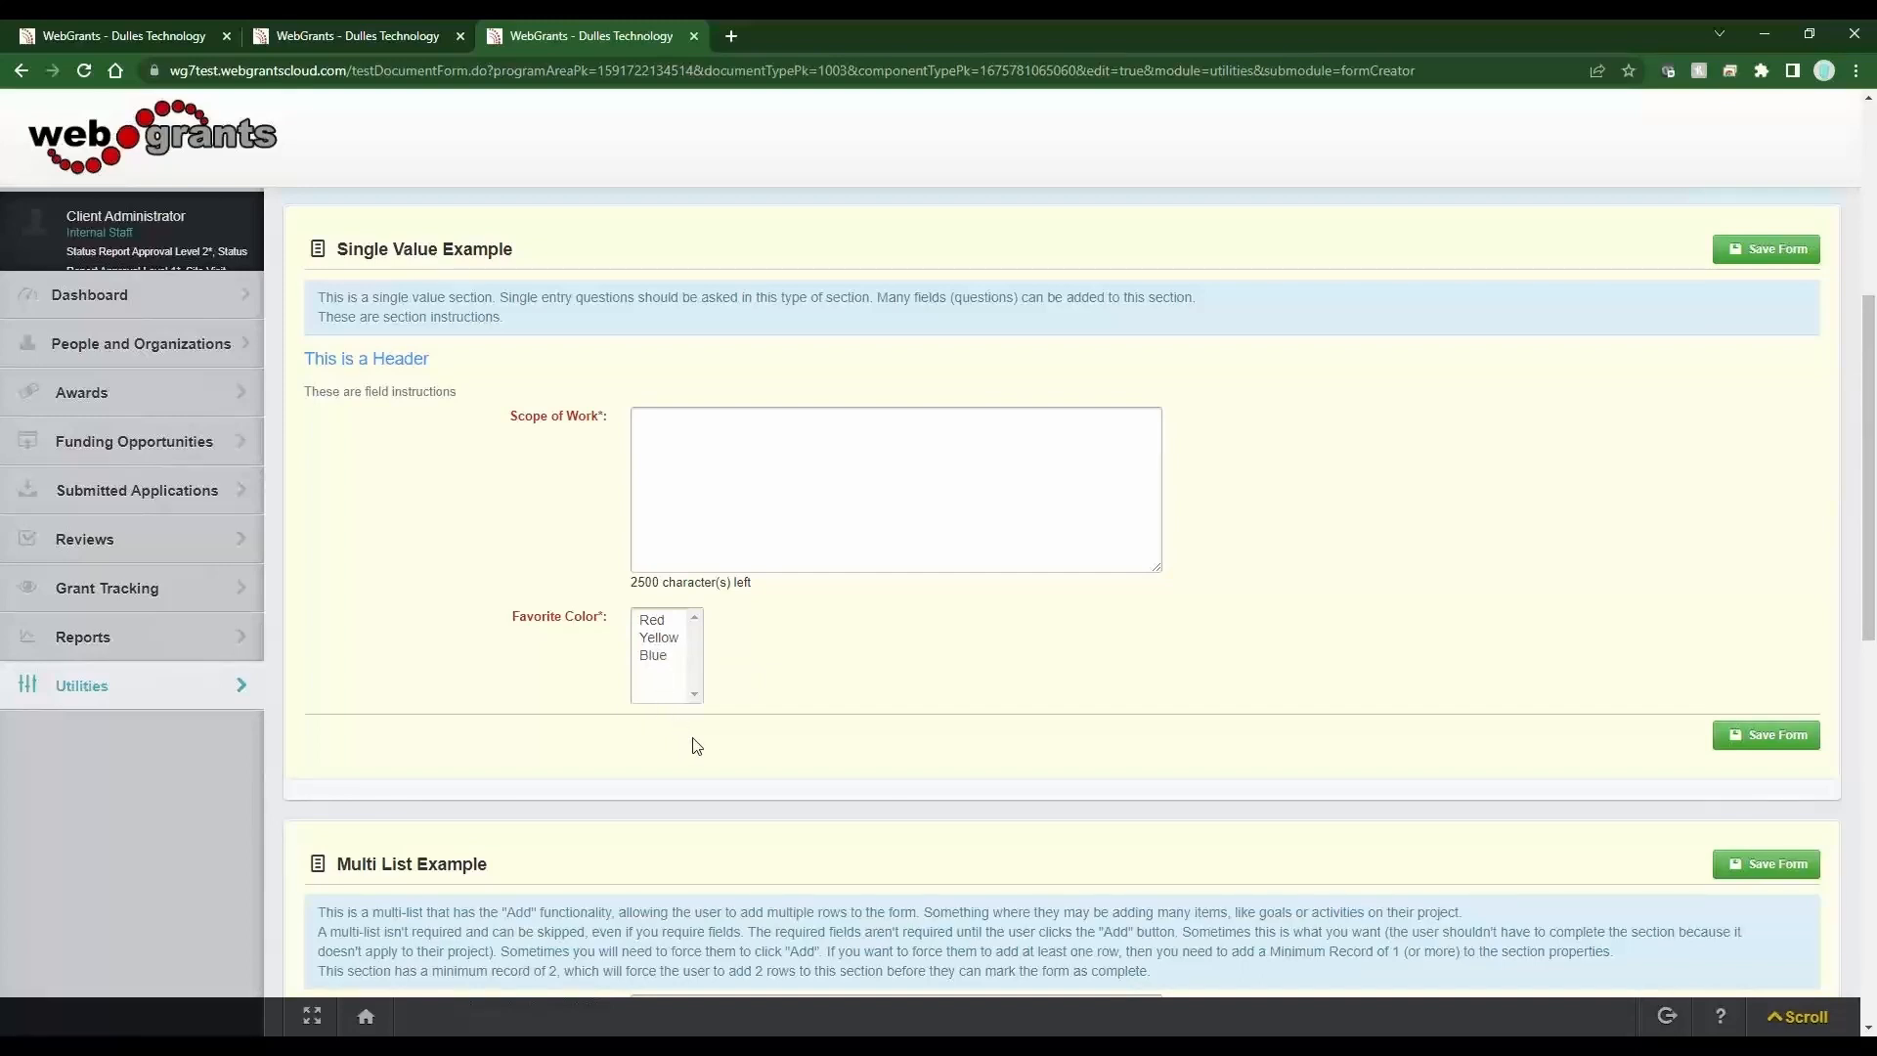
pyautogui.click(667, 626)
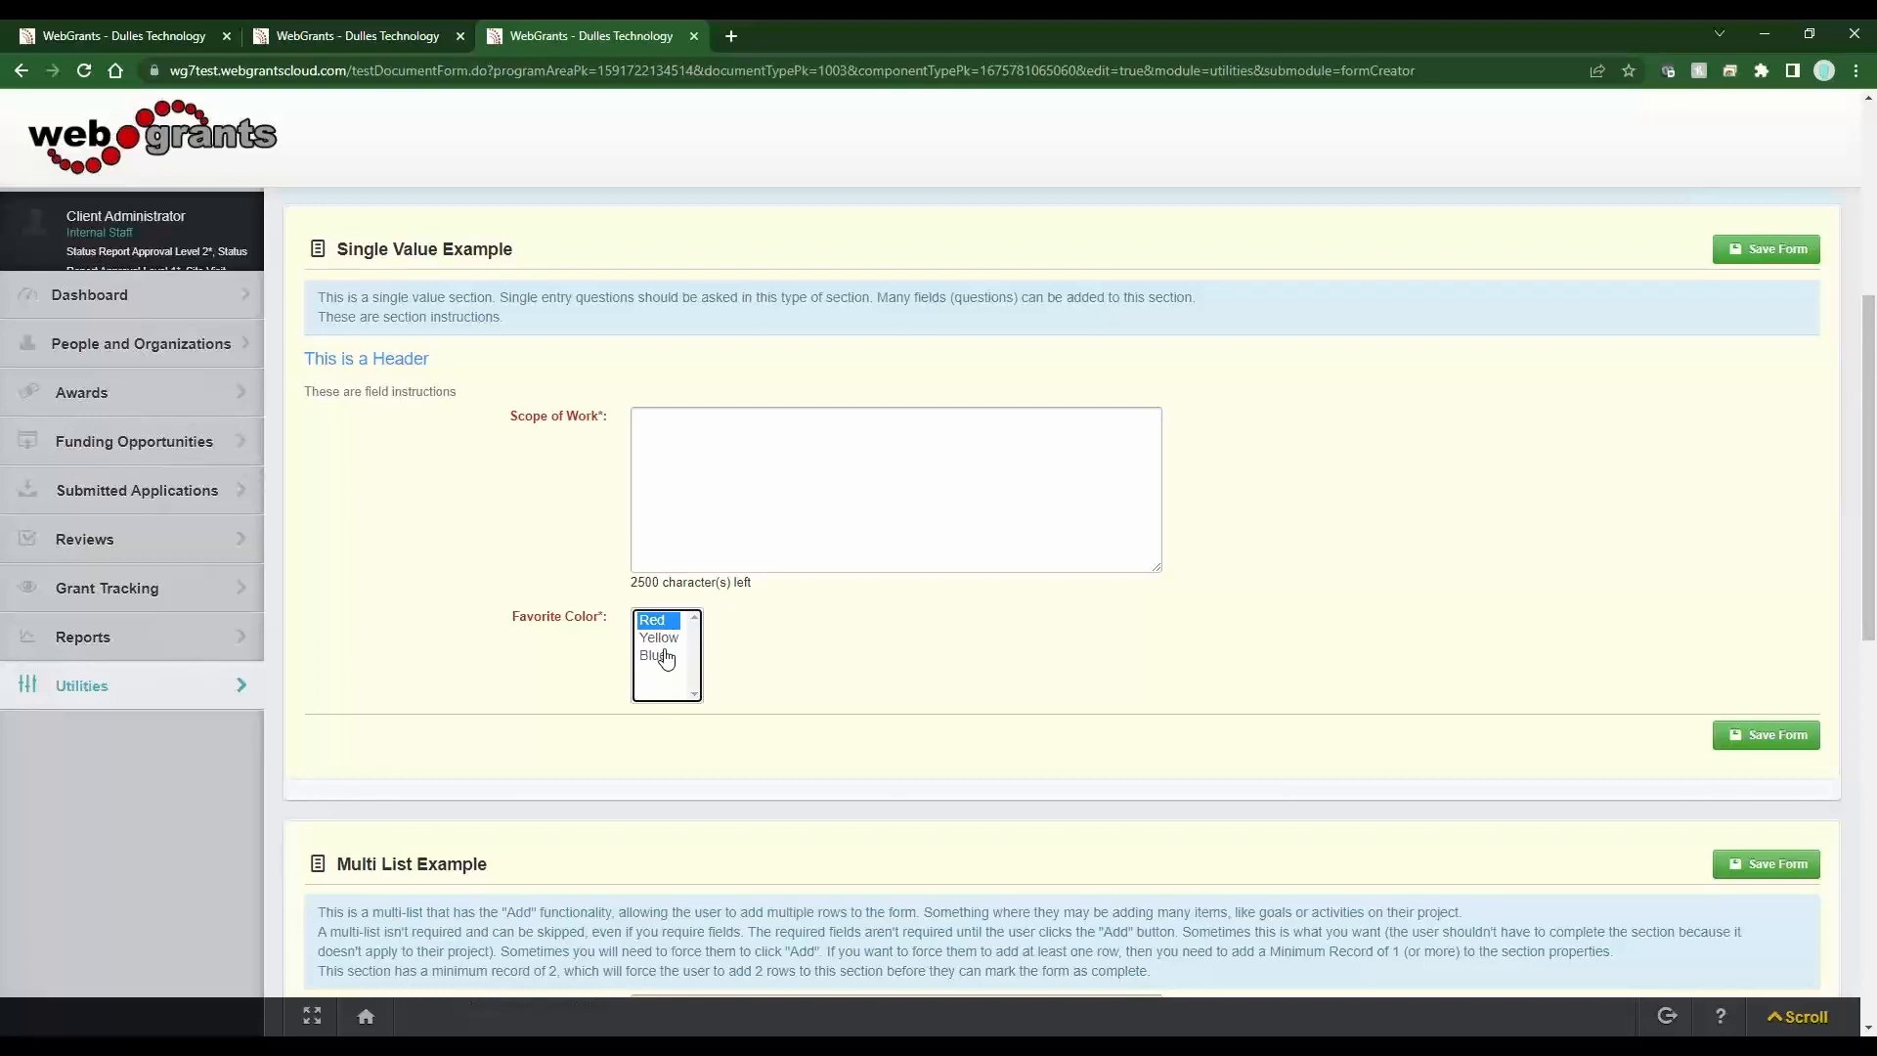
pyautogui.keyDown('ctrl'); pyautogui.click(665, 658); pyautogui.keyUp('ctrl')
pyautogui.keyDown('ctrl'); pyautogui.click(667, 641); pyautogui.keyUp('ctrl')
pyautogui.scroll(5, 548, 620)
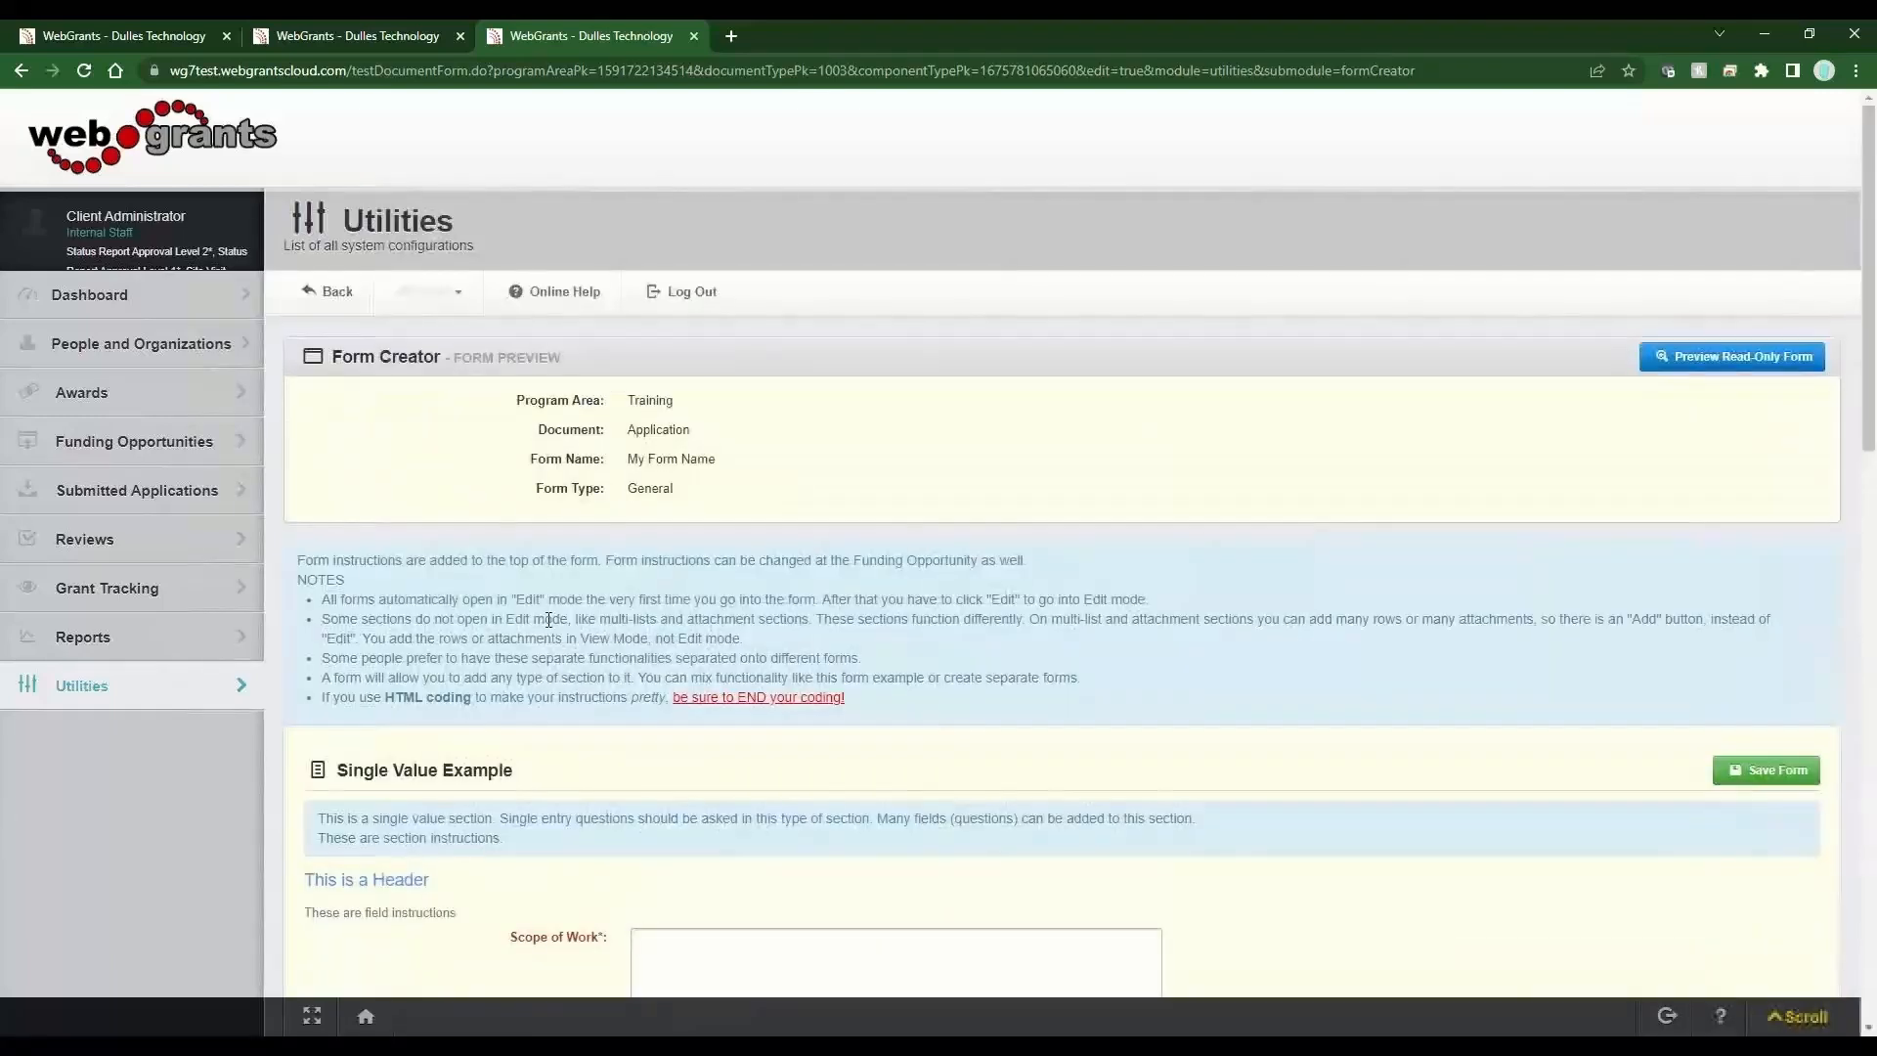
# Reopen the Favorite Color field, clear Multi-Select, tick Include Blank Choice, and save the field info.
pyautogui.click(327, 292)
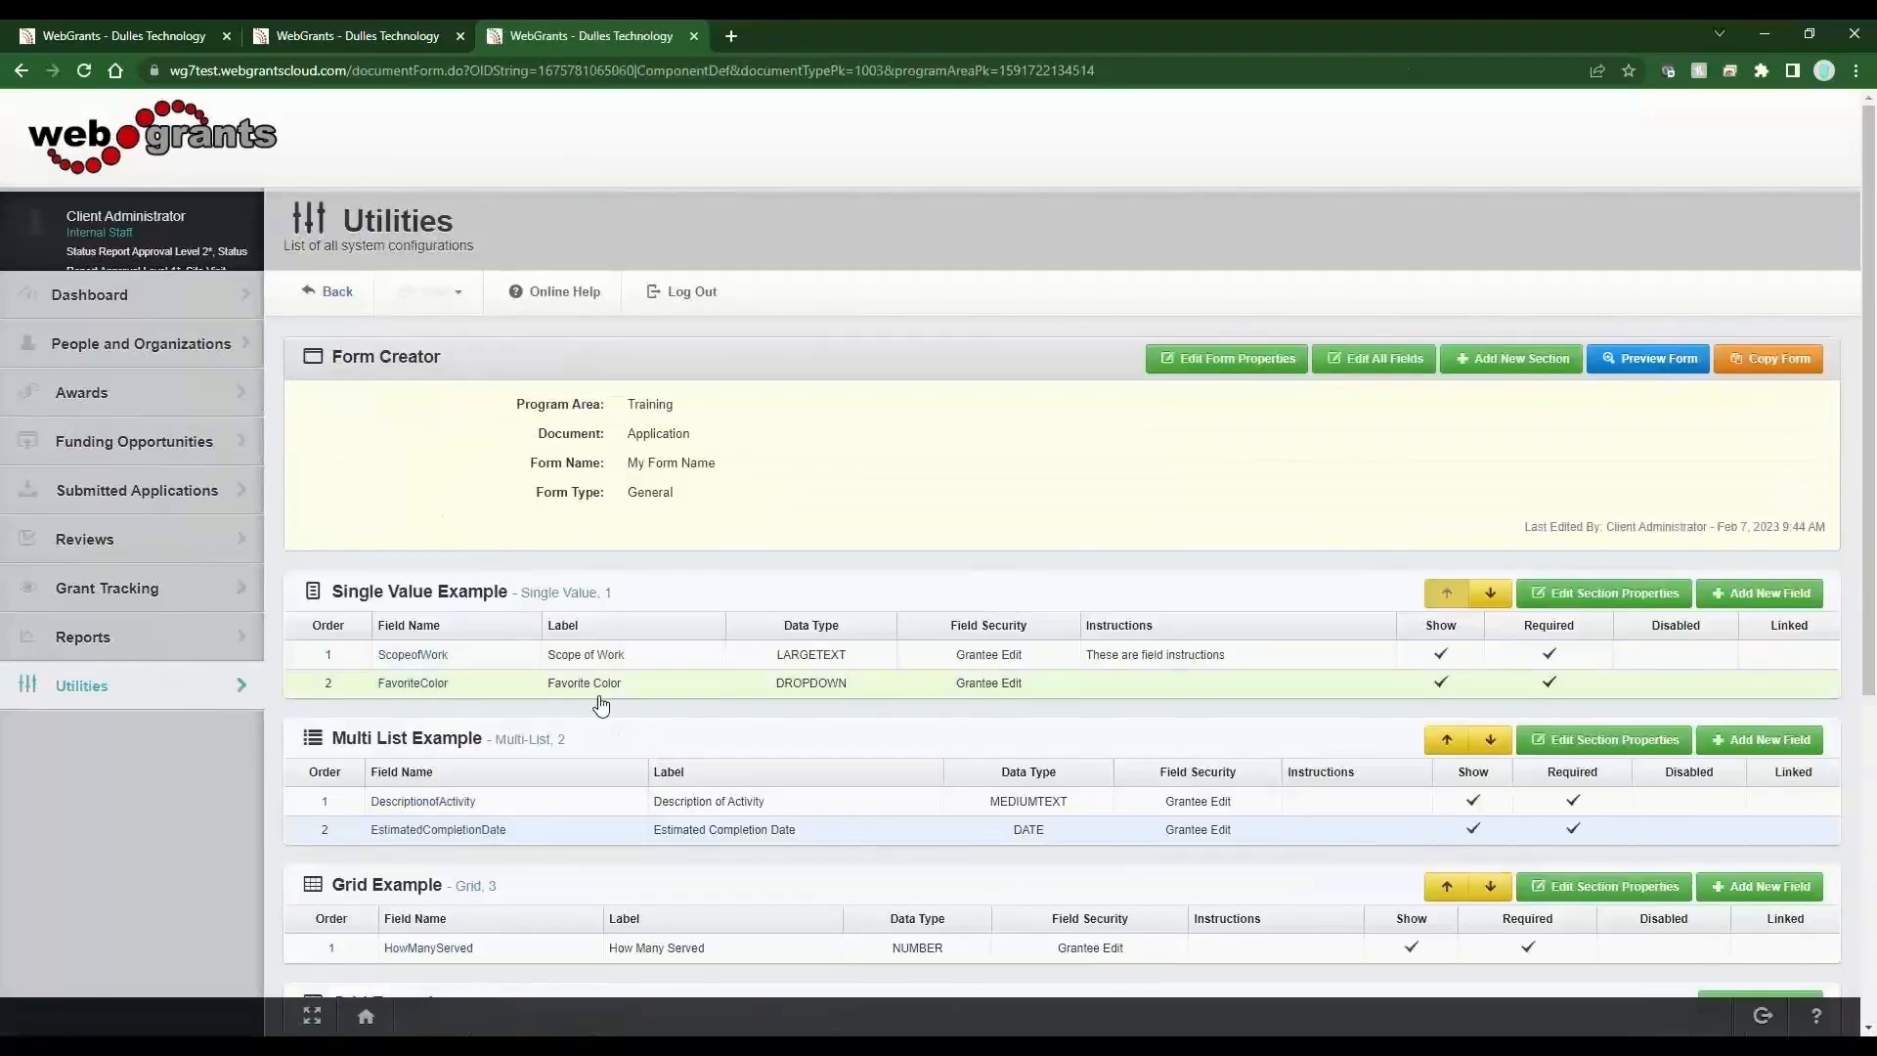
pyautogui.click(600, 697)
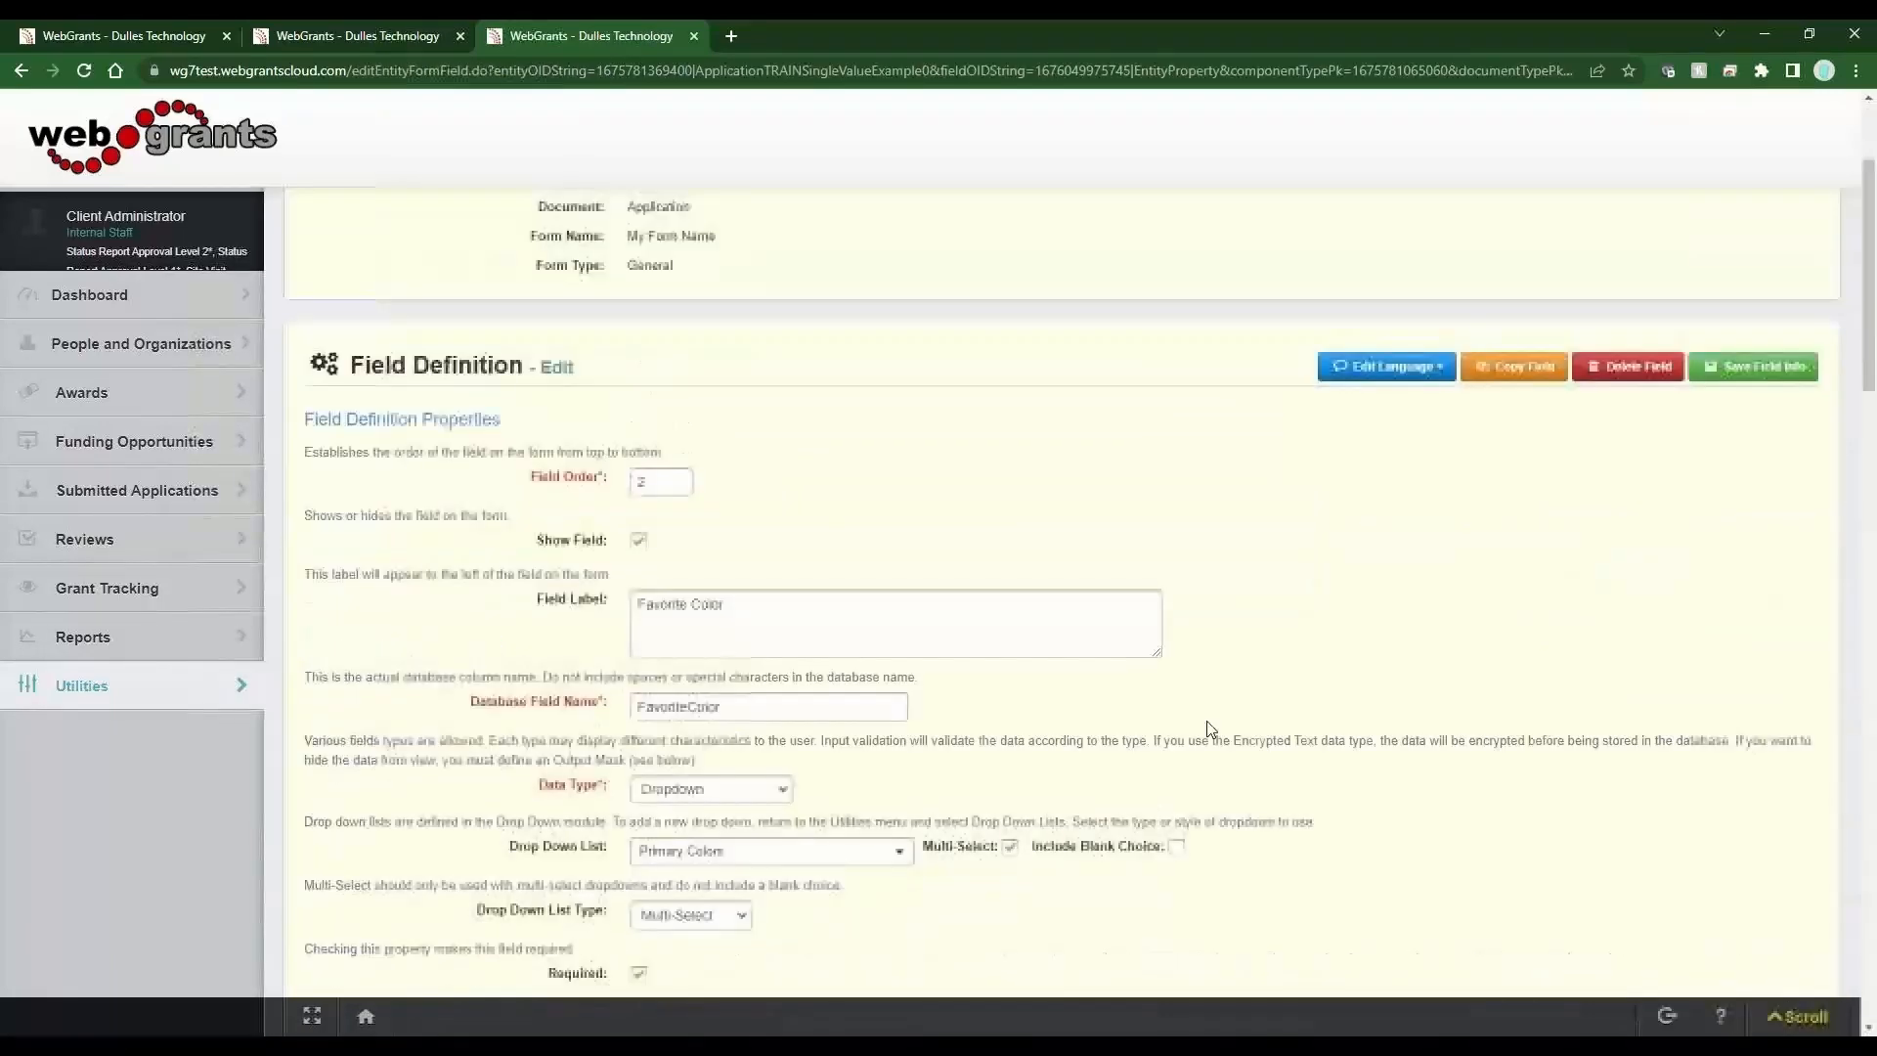
pyautogui.click(1010, 808)
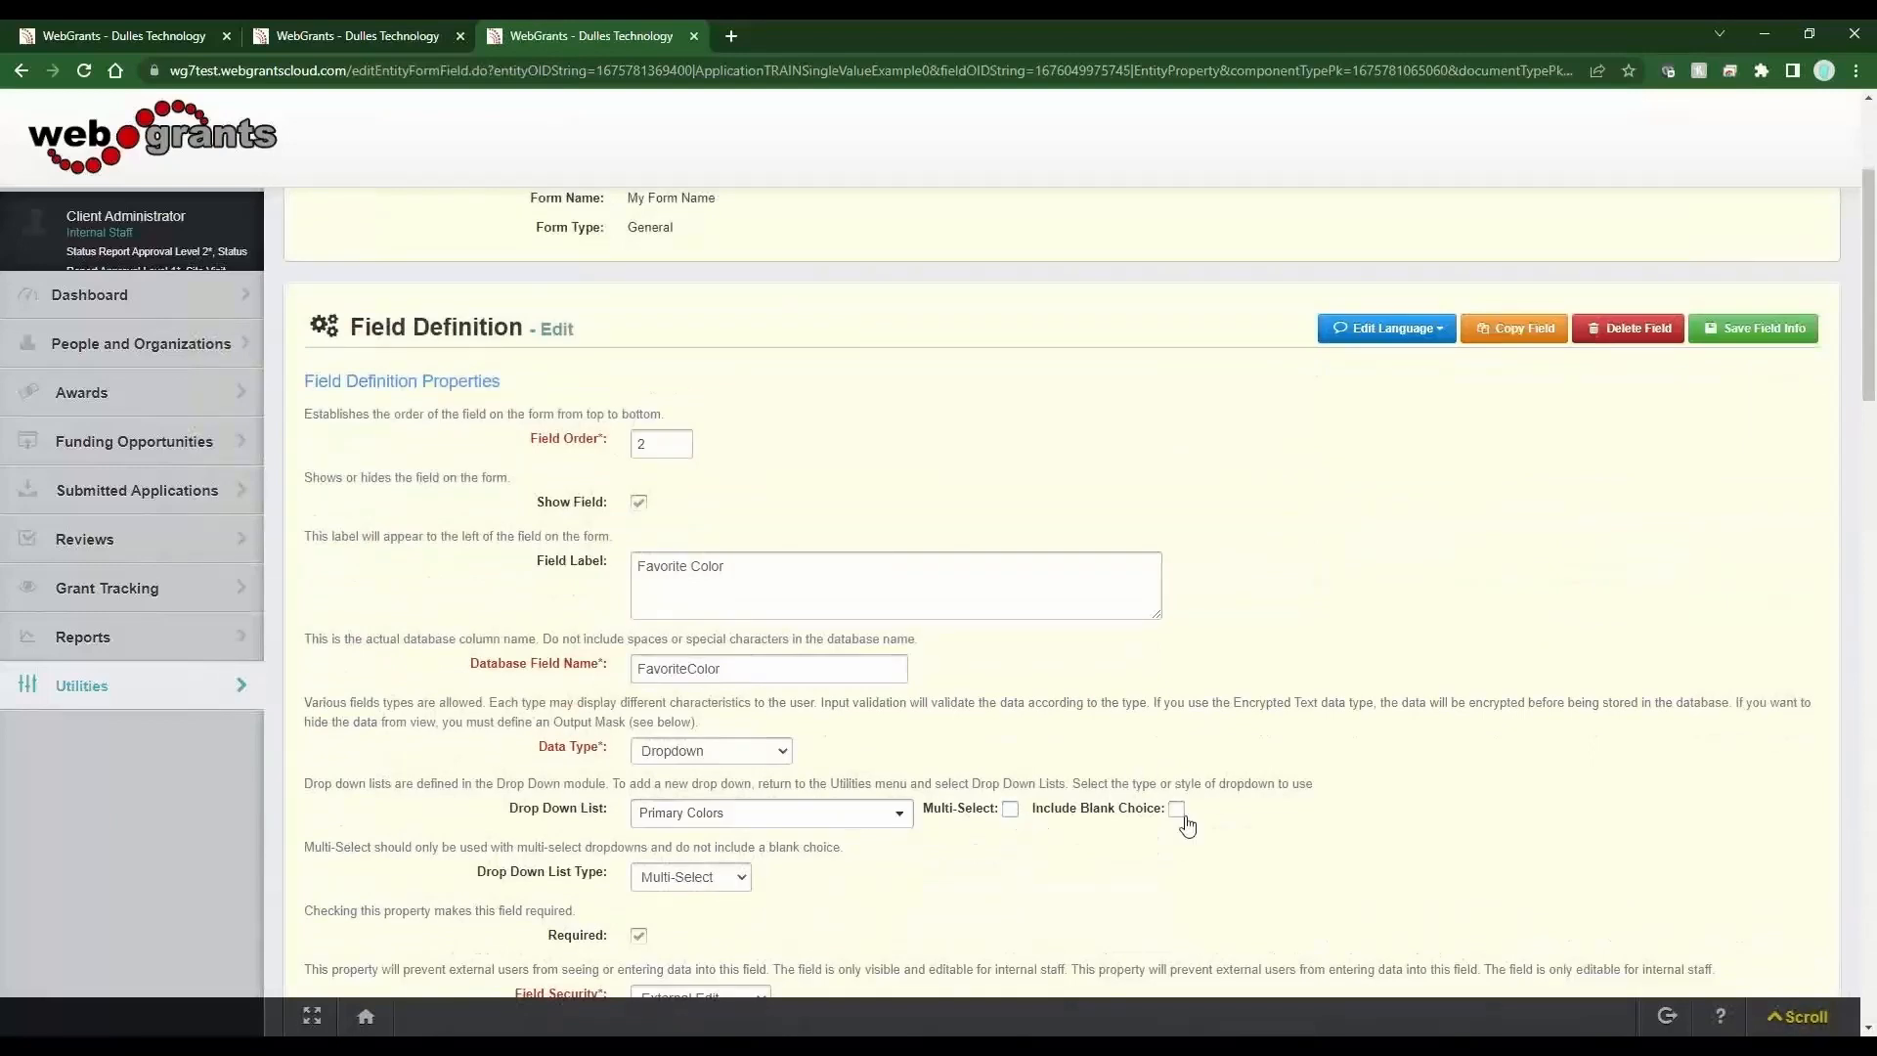
pyautogui.click(1177, 810)
pyautogui.click(1745, 329)
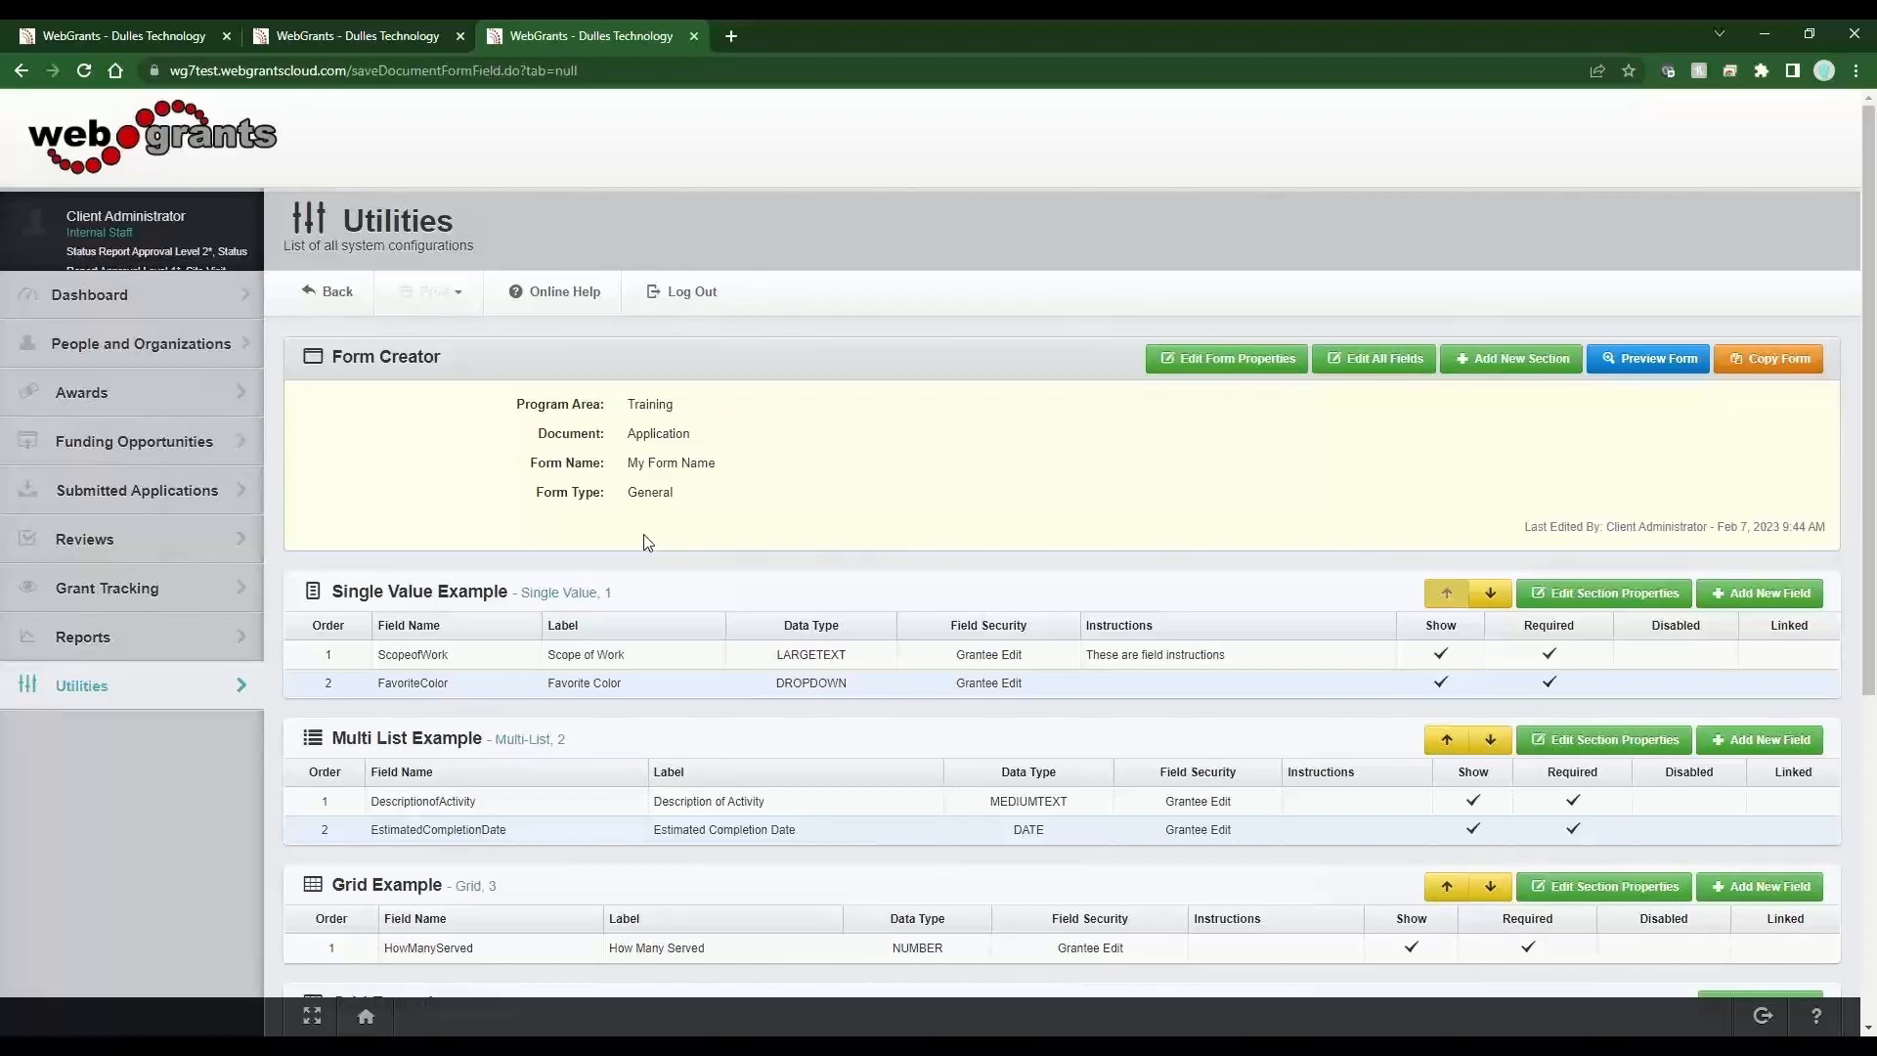
# In the second tab, find the More defined Colors drop-down list and rename it to "More defined Colors - Child".
pyautogui.click(406, 29)
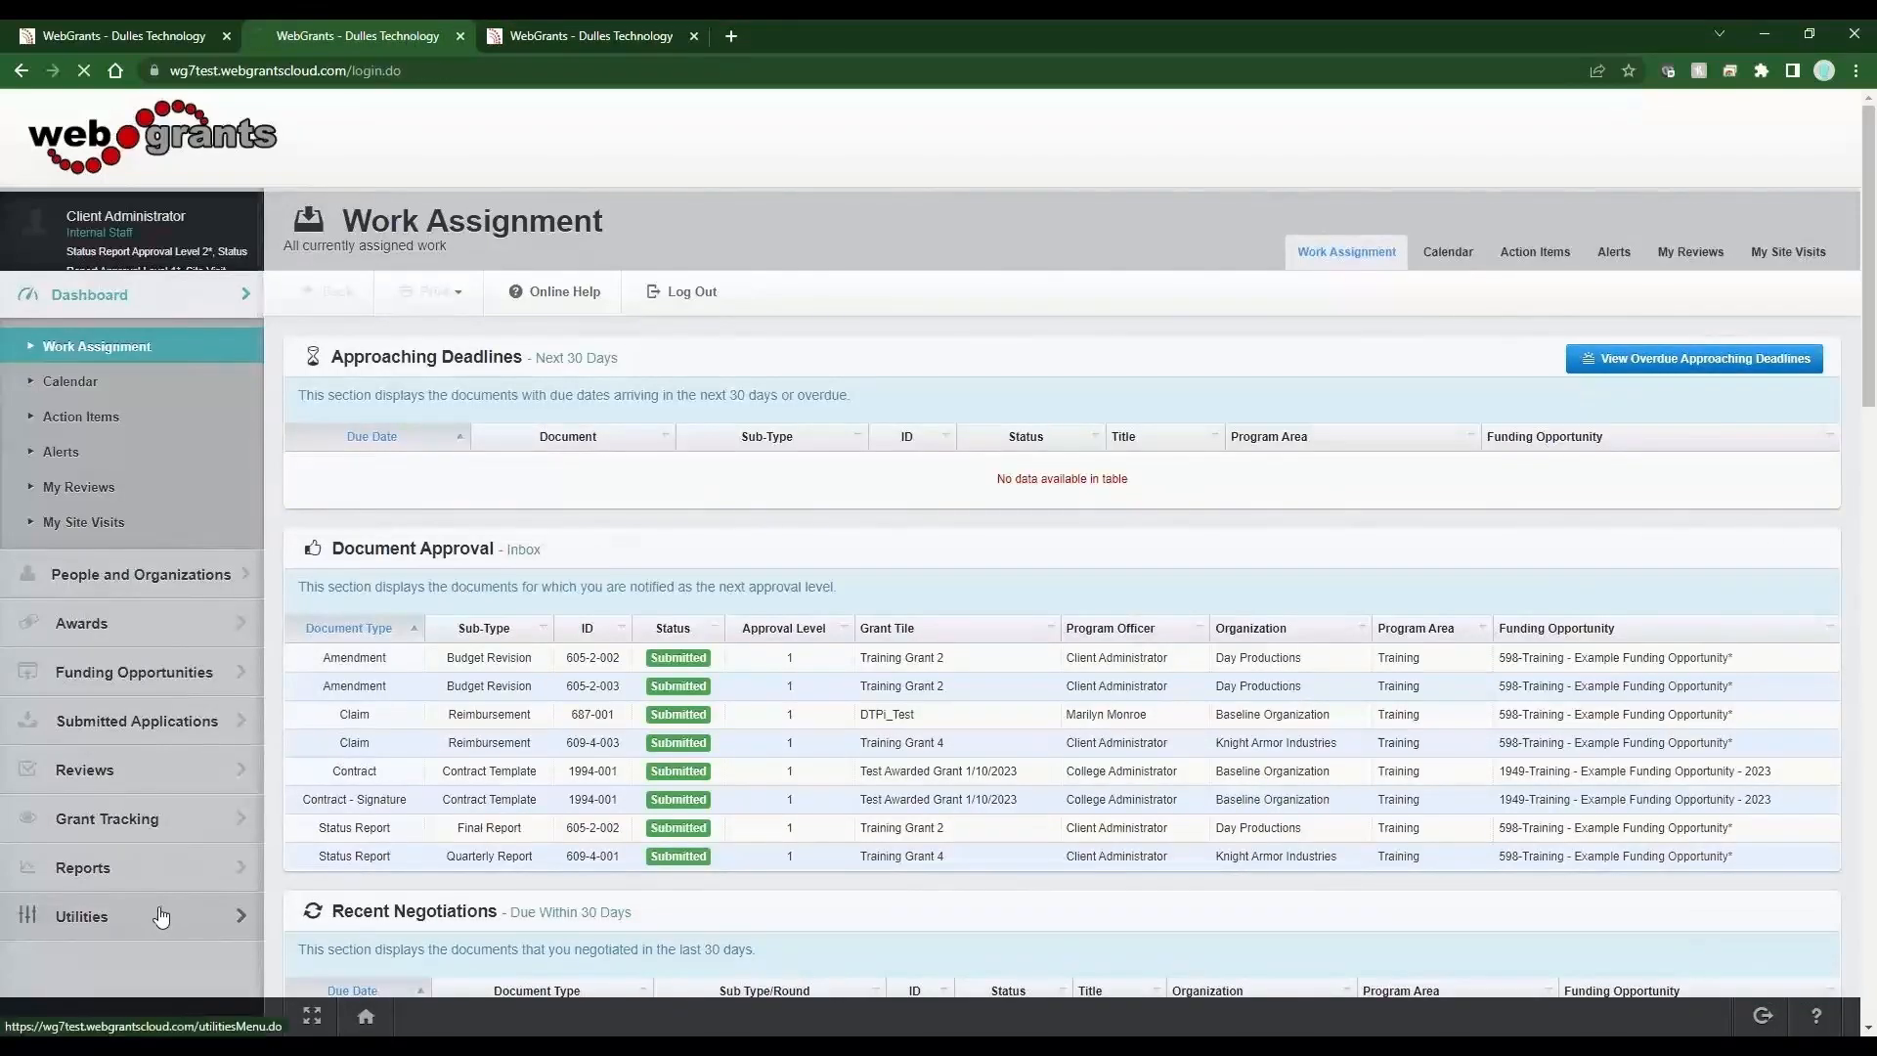
pyautogui.click(161, 915)
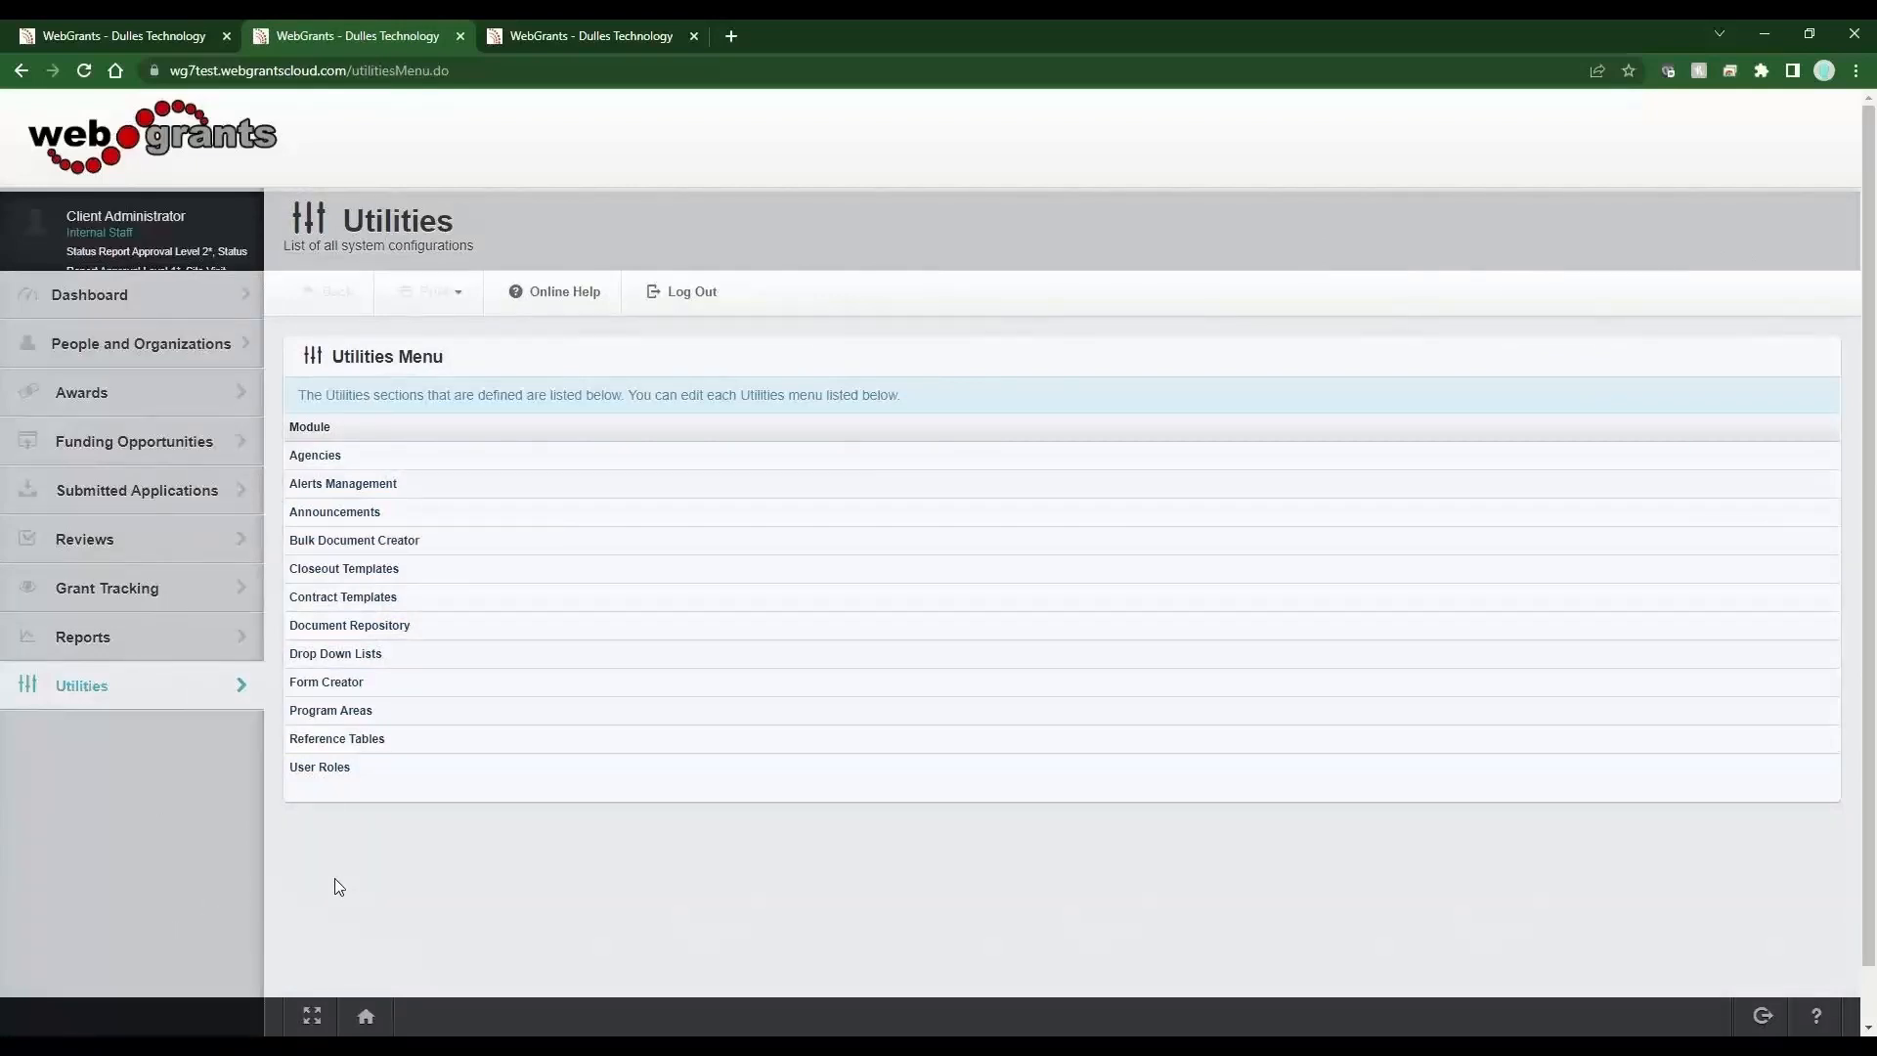
pyautogui.click(418, 654)
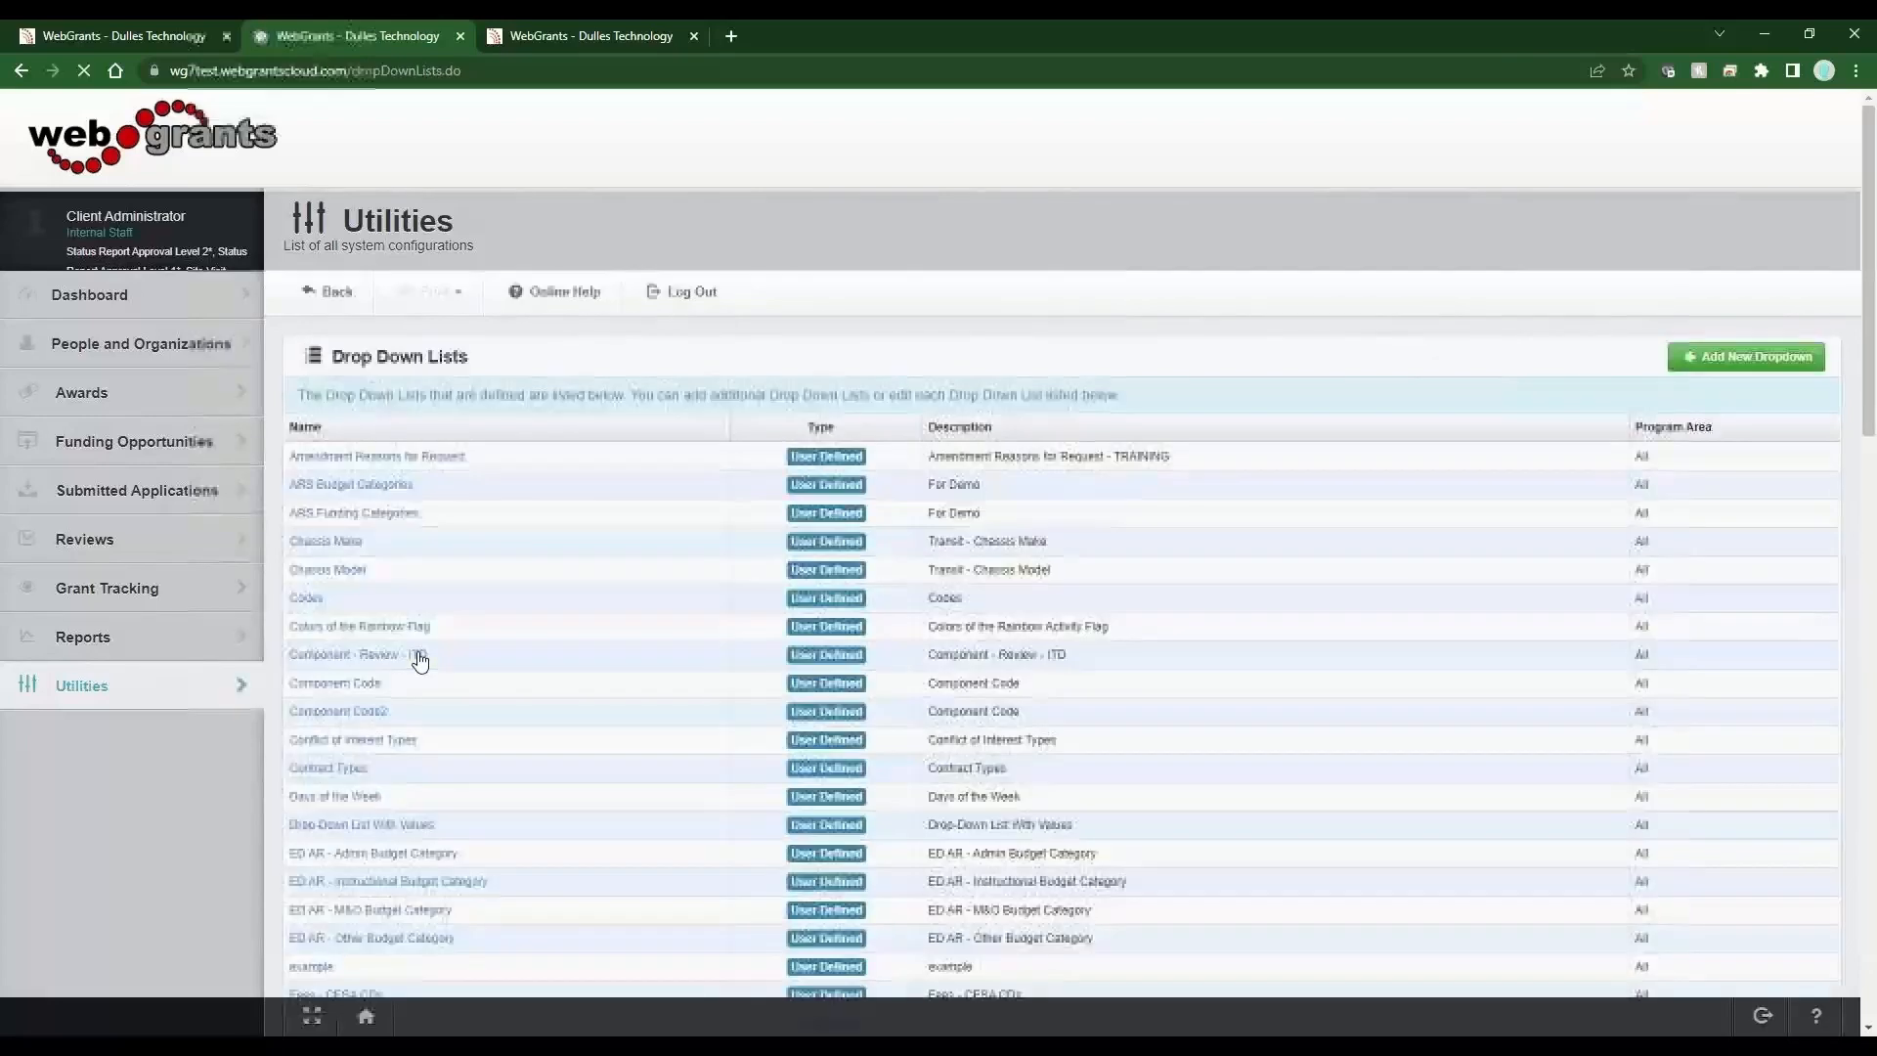
pyautogui.click(1718, 434)
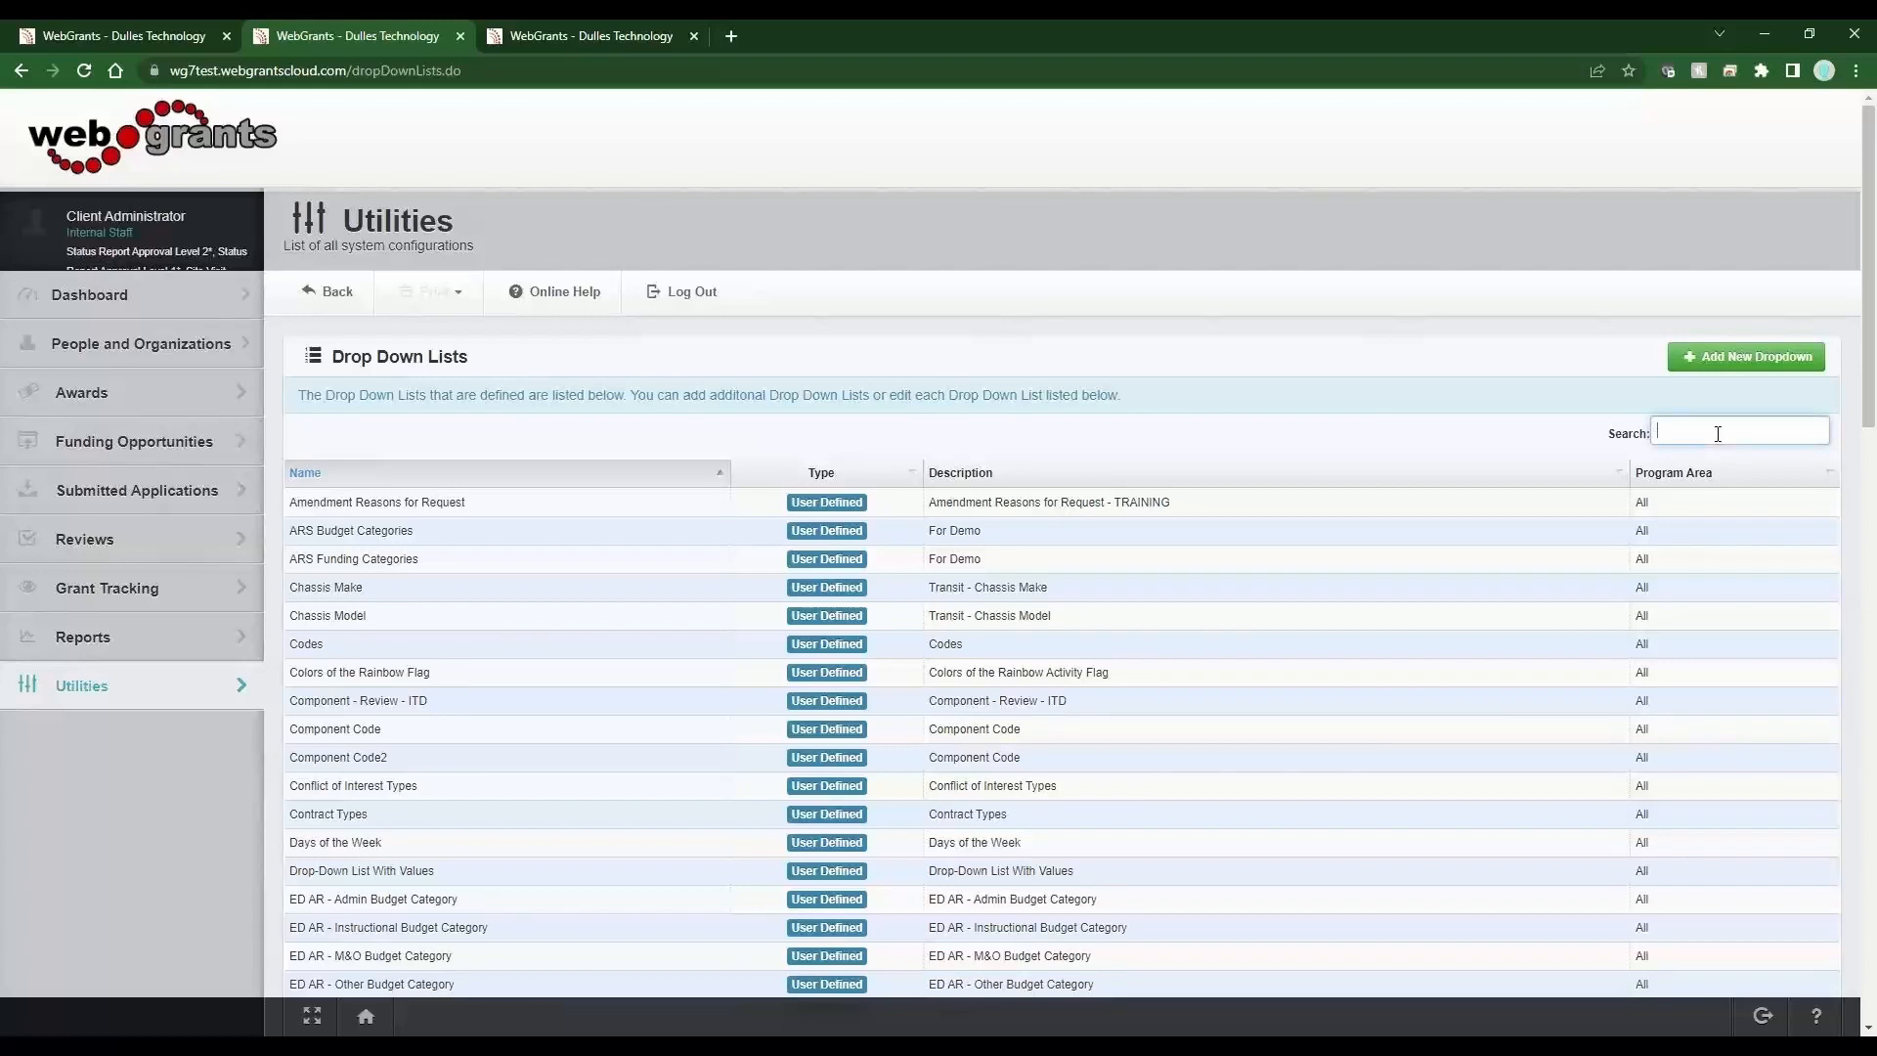
pyautogui.write('colo')
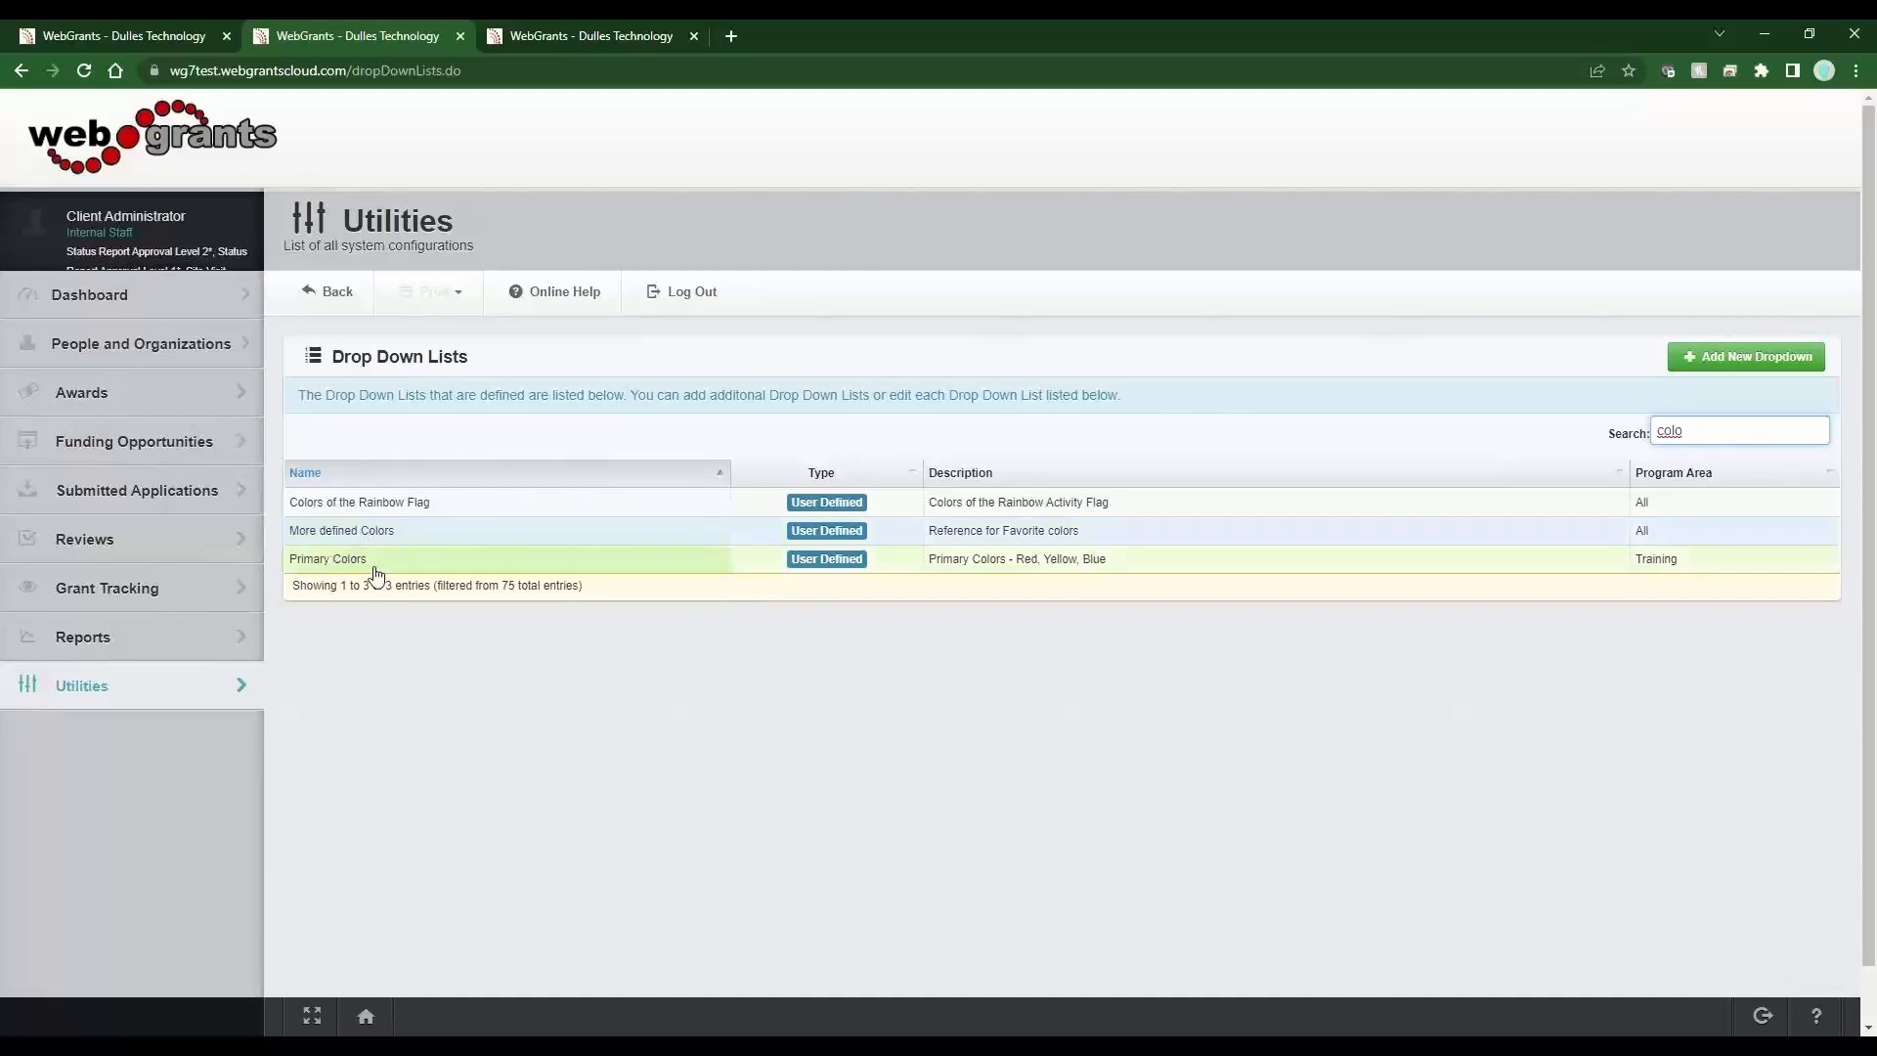
pyautogui.click(376, 533)
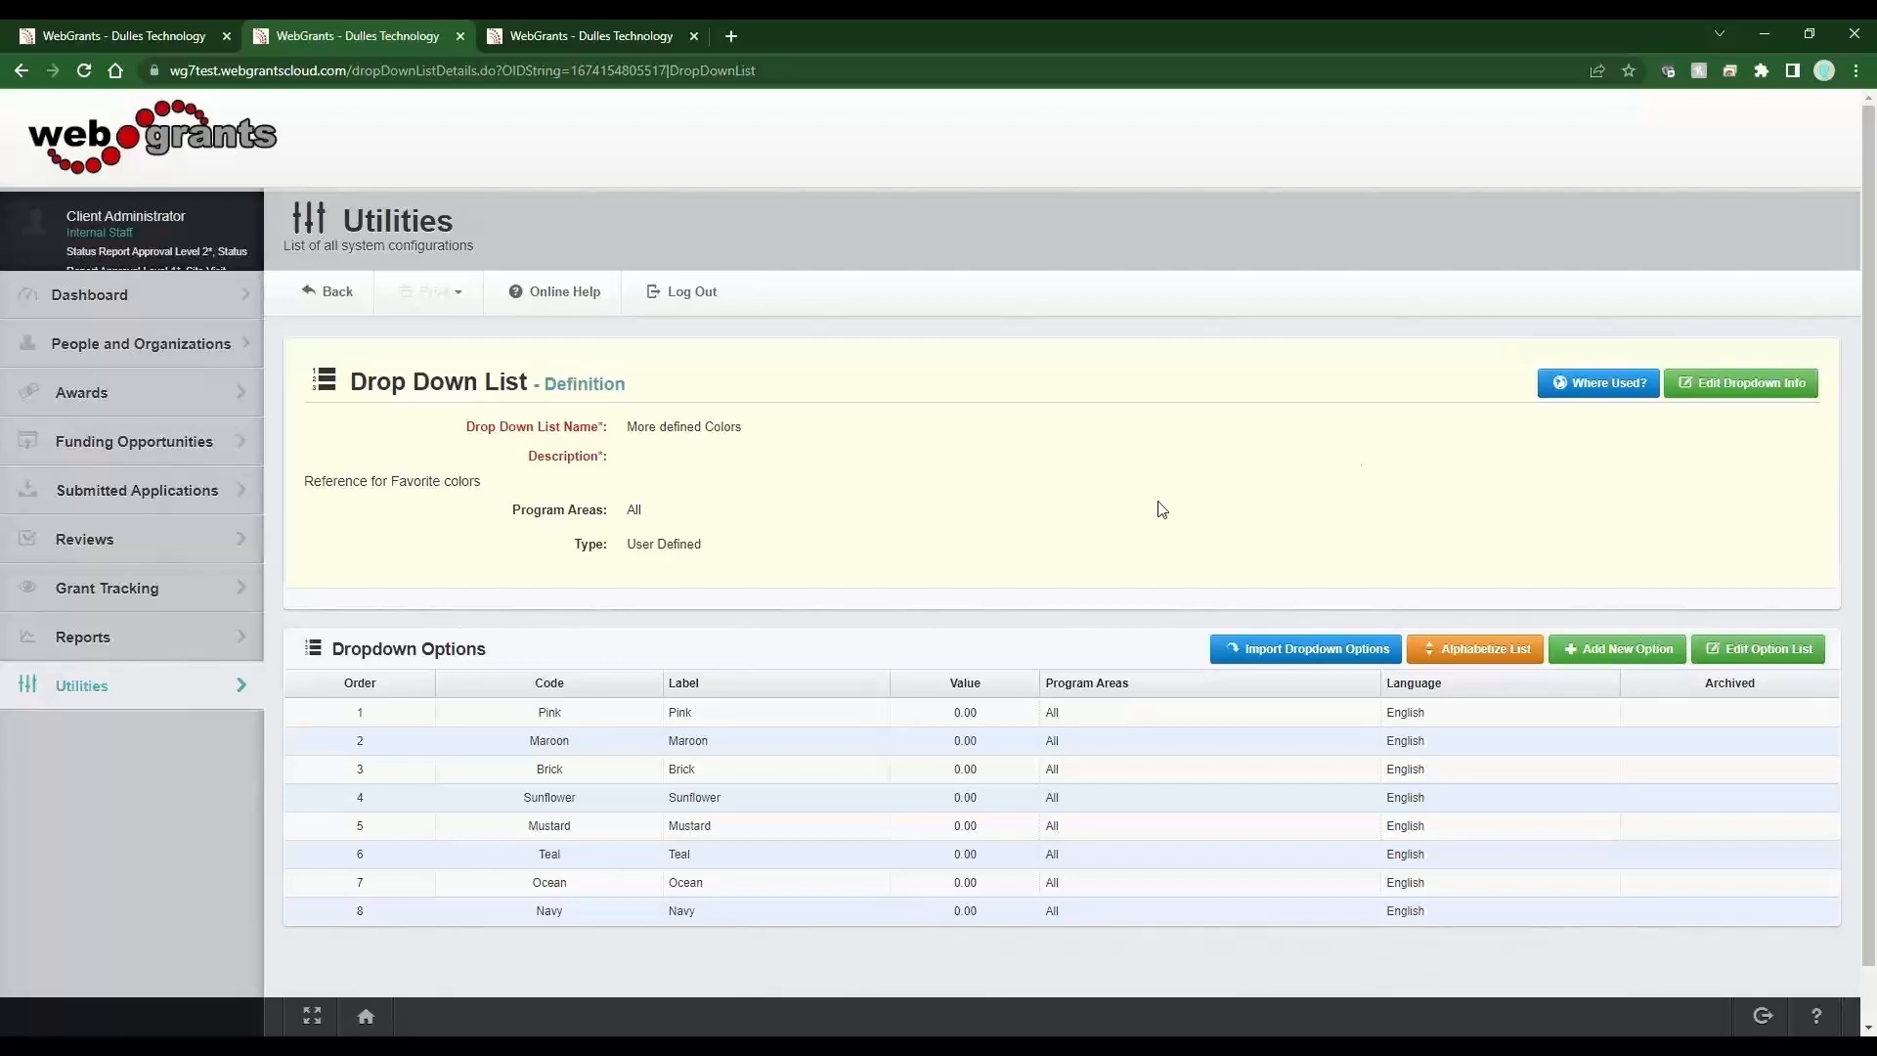
pyautogui.click(1728, 384)
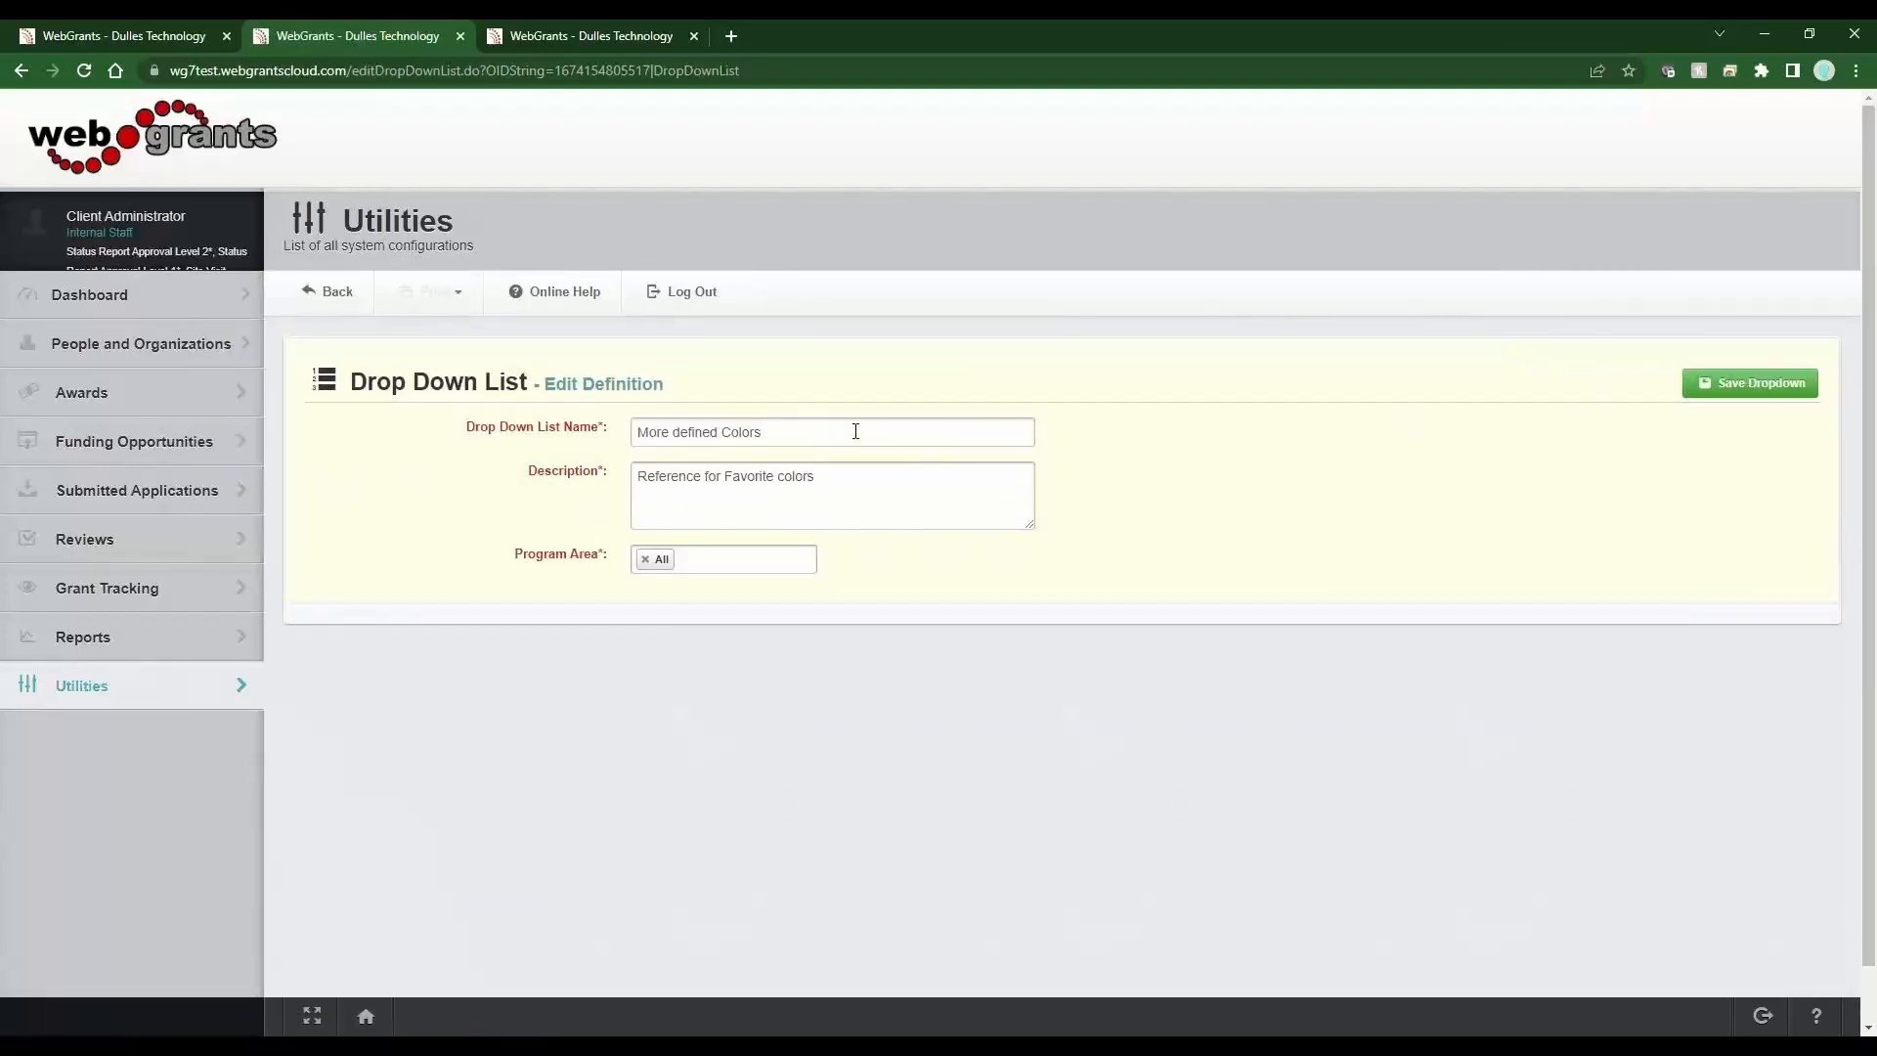
pyautogui.click(855, 431)
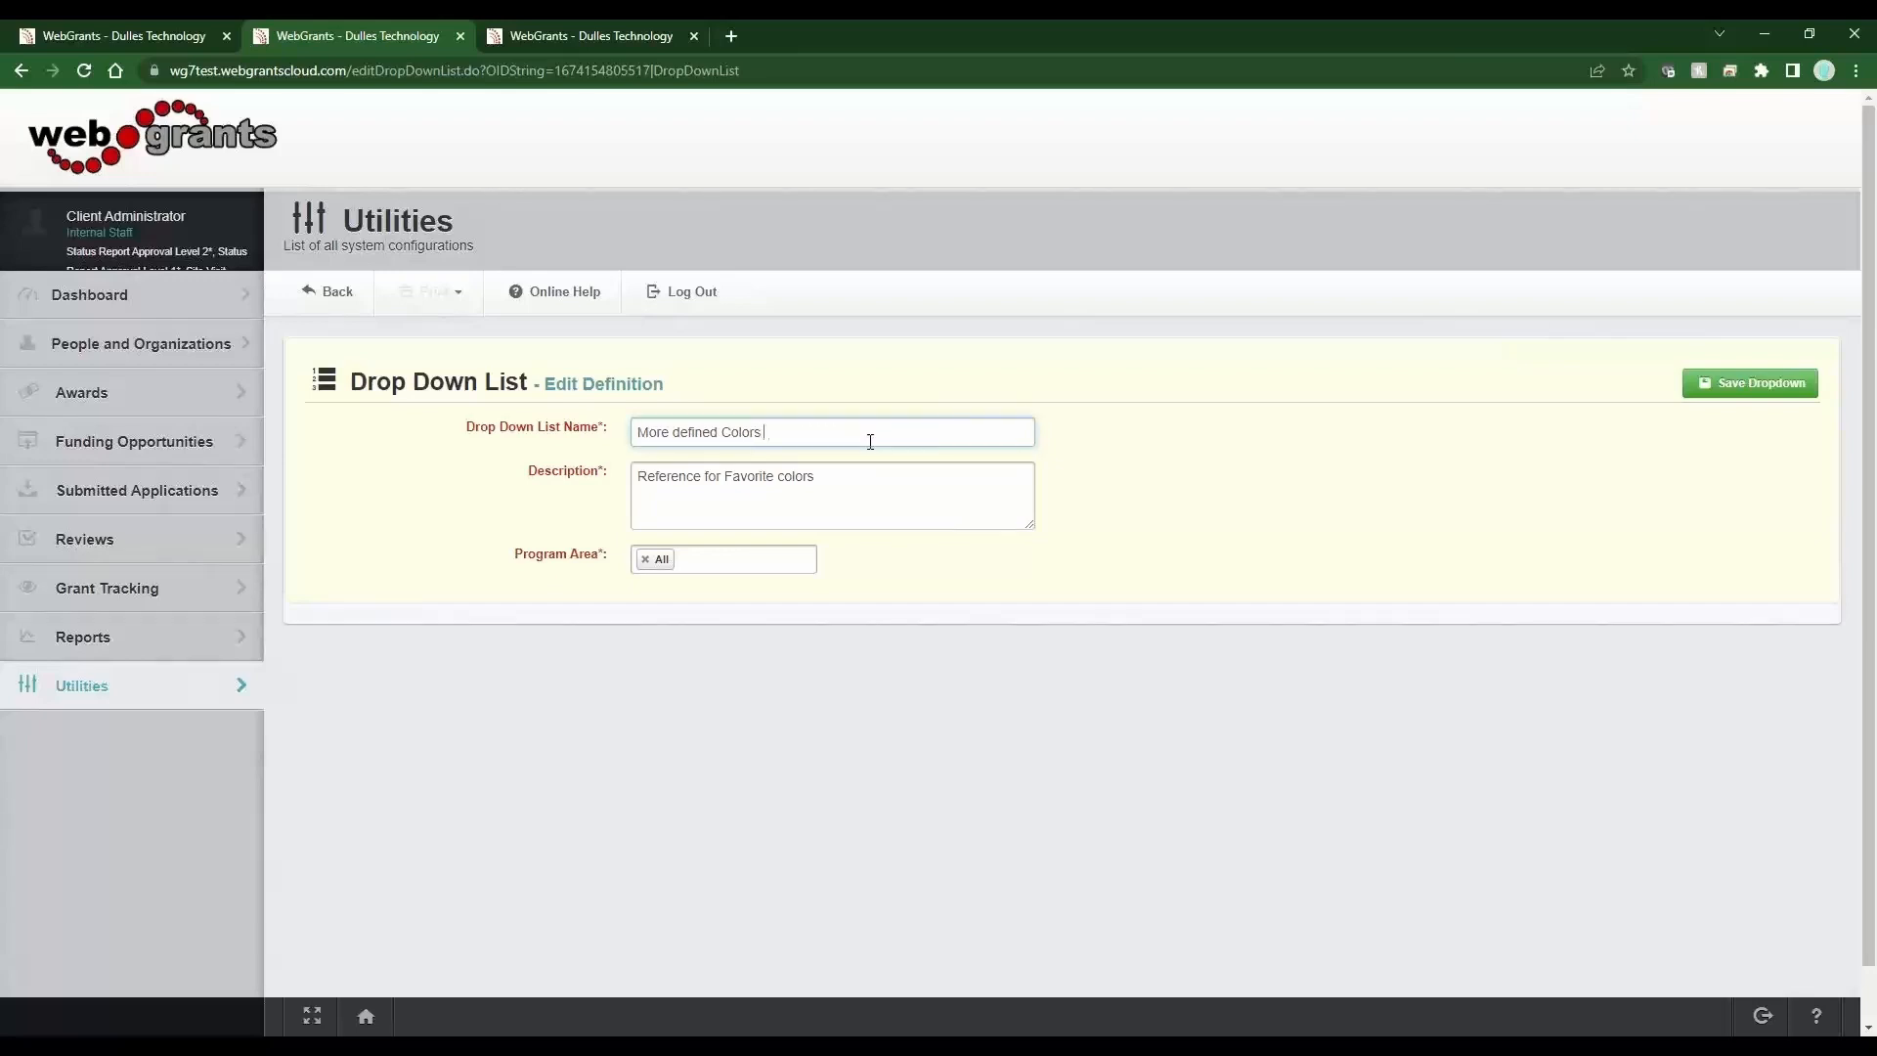
pyautogui.write('- Child')
pyautogui.click(1745, 384)
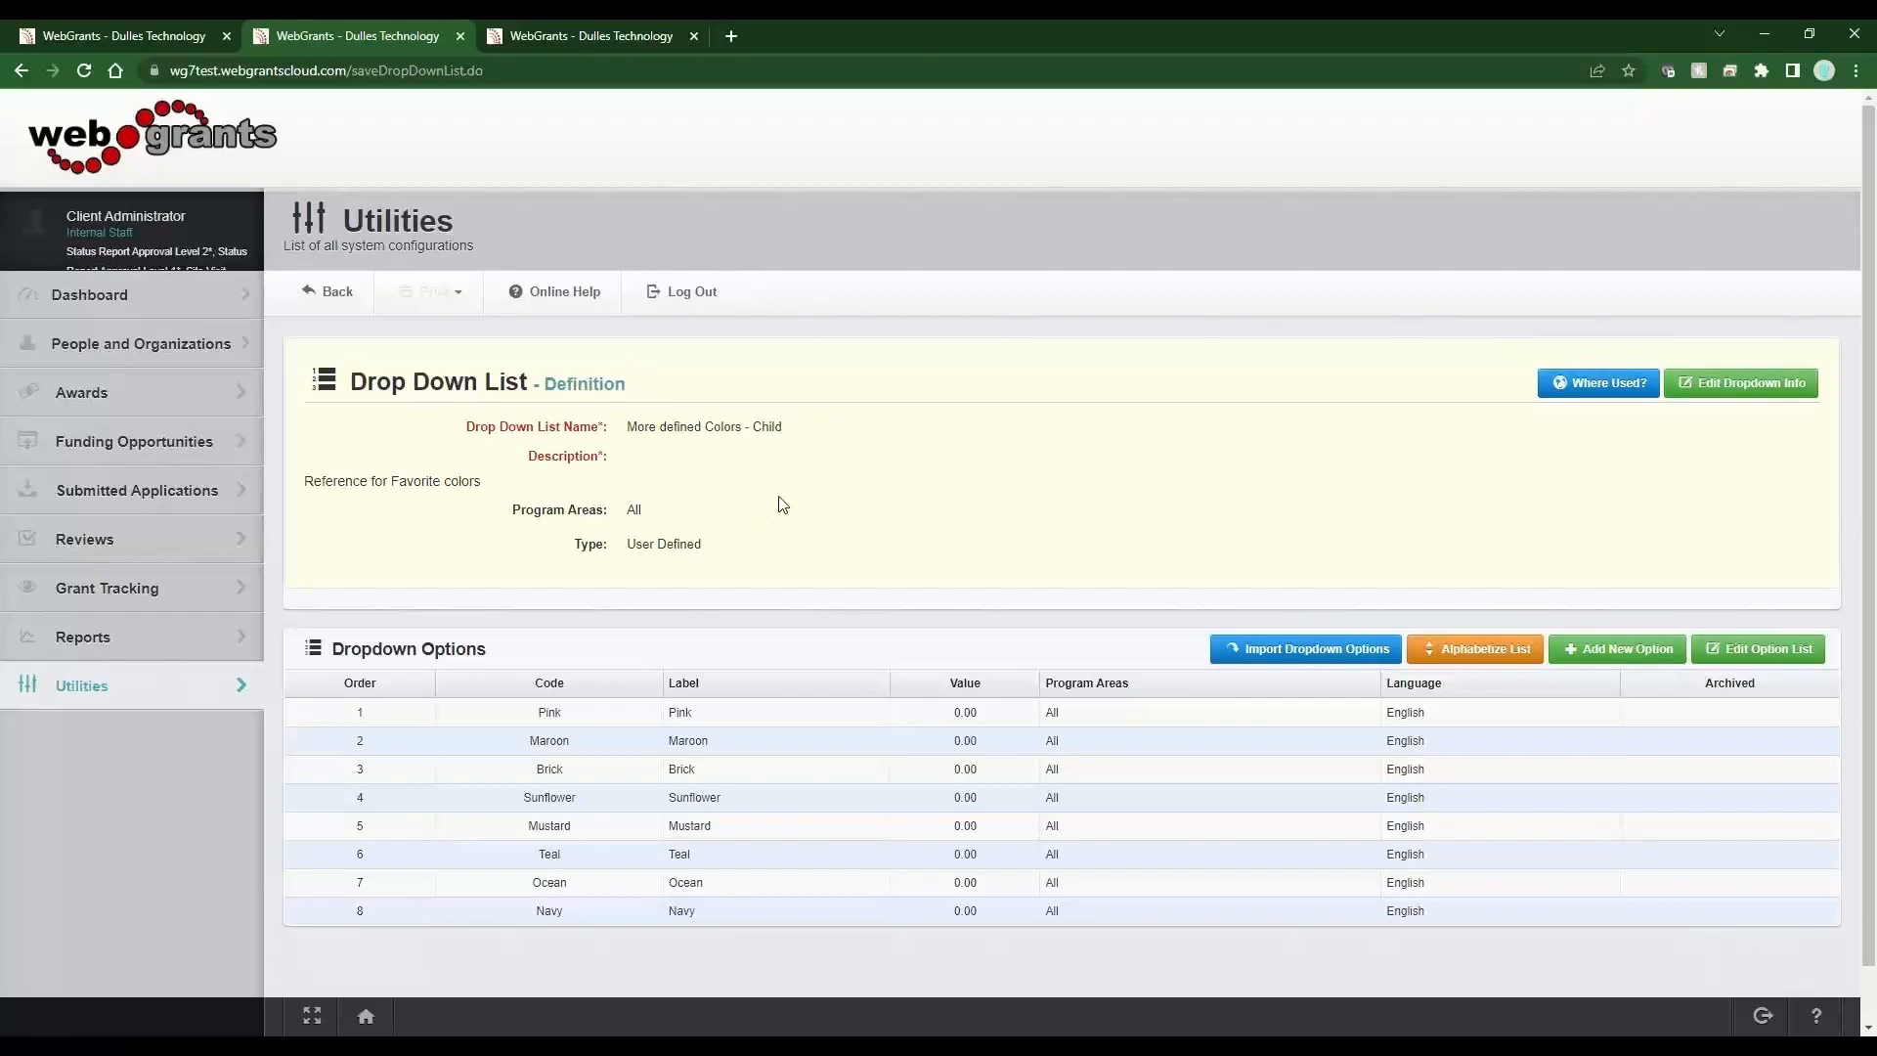
# Create a reference table with Primary Colors as the parent list and More defined Colors - Child as the child list.
pyautogui.click(182, 687)
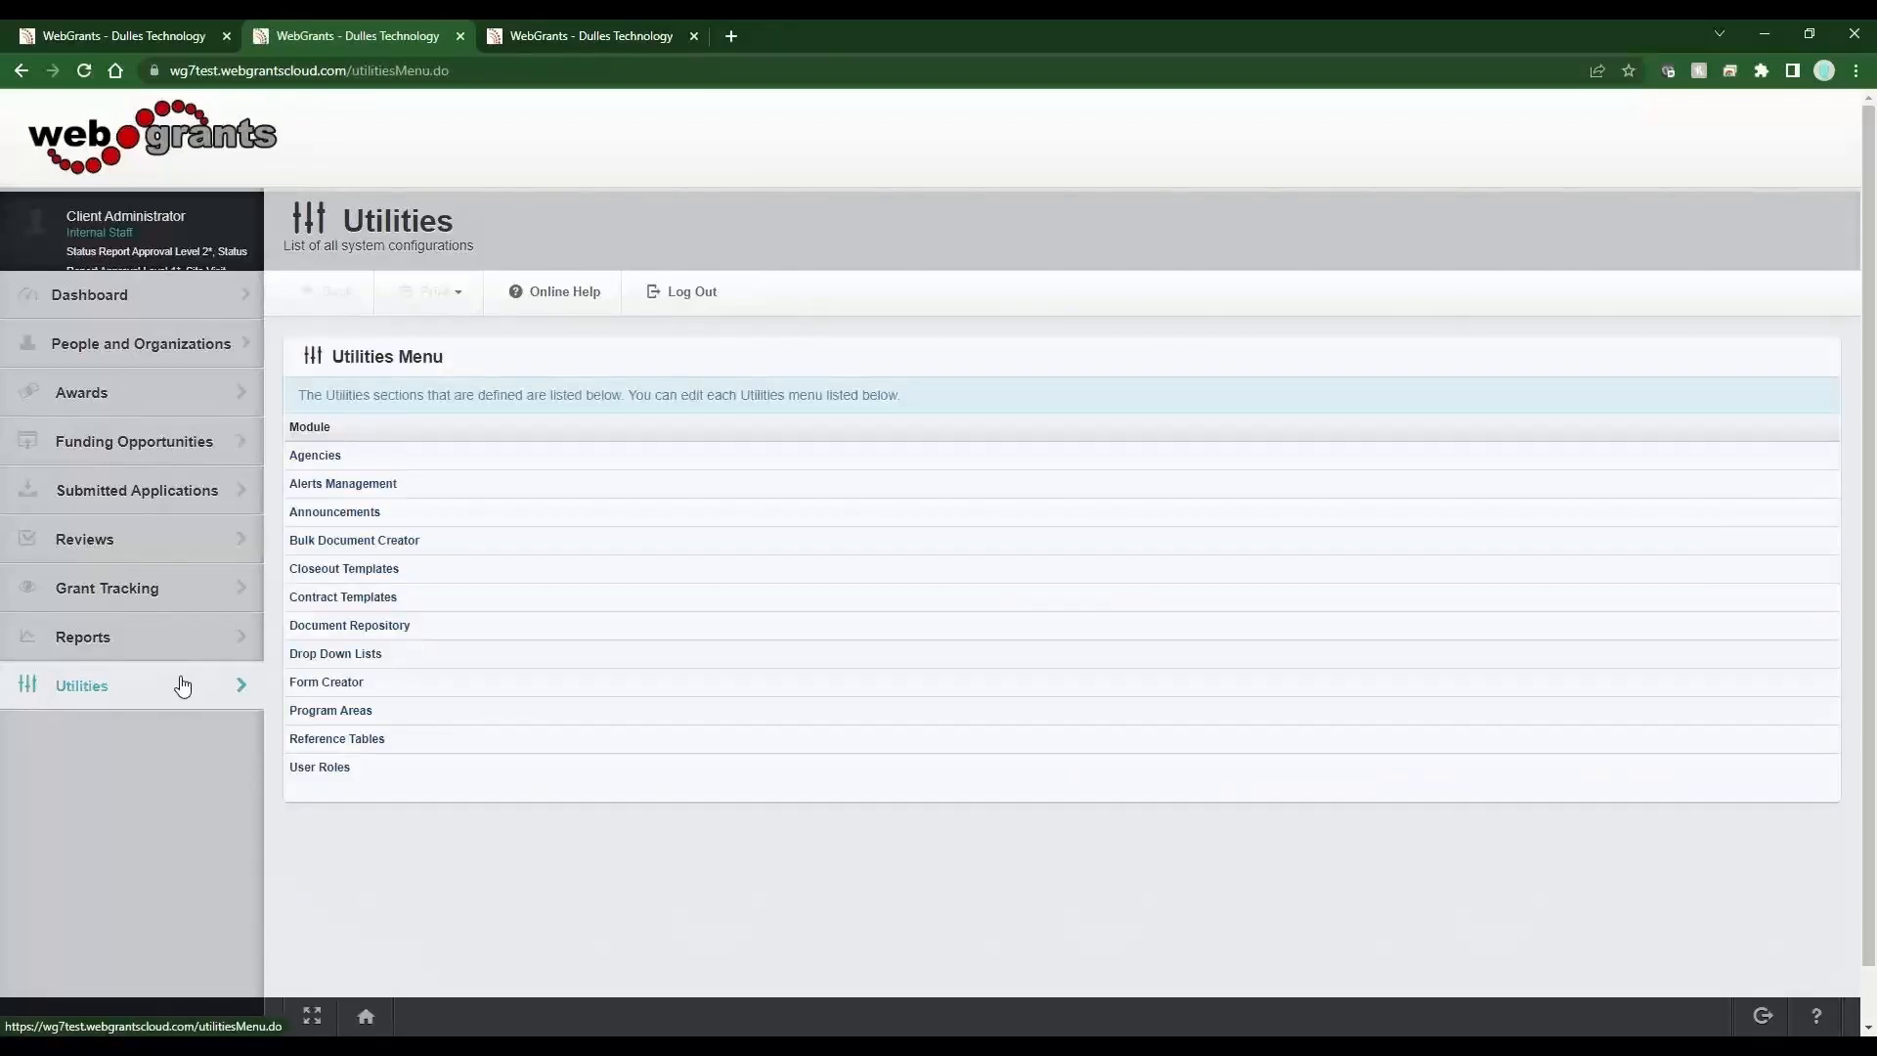
pyautogui.click(371, 740)
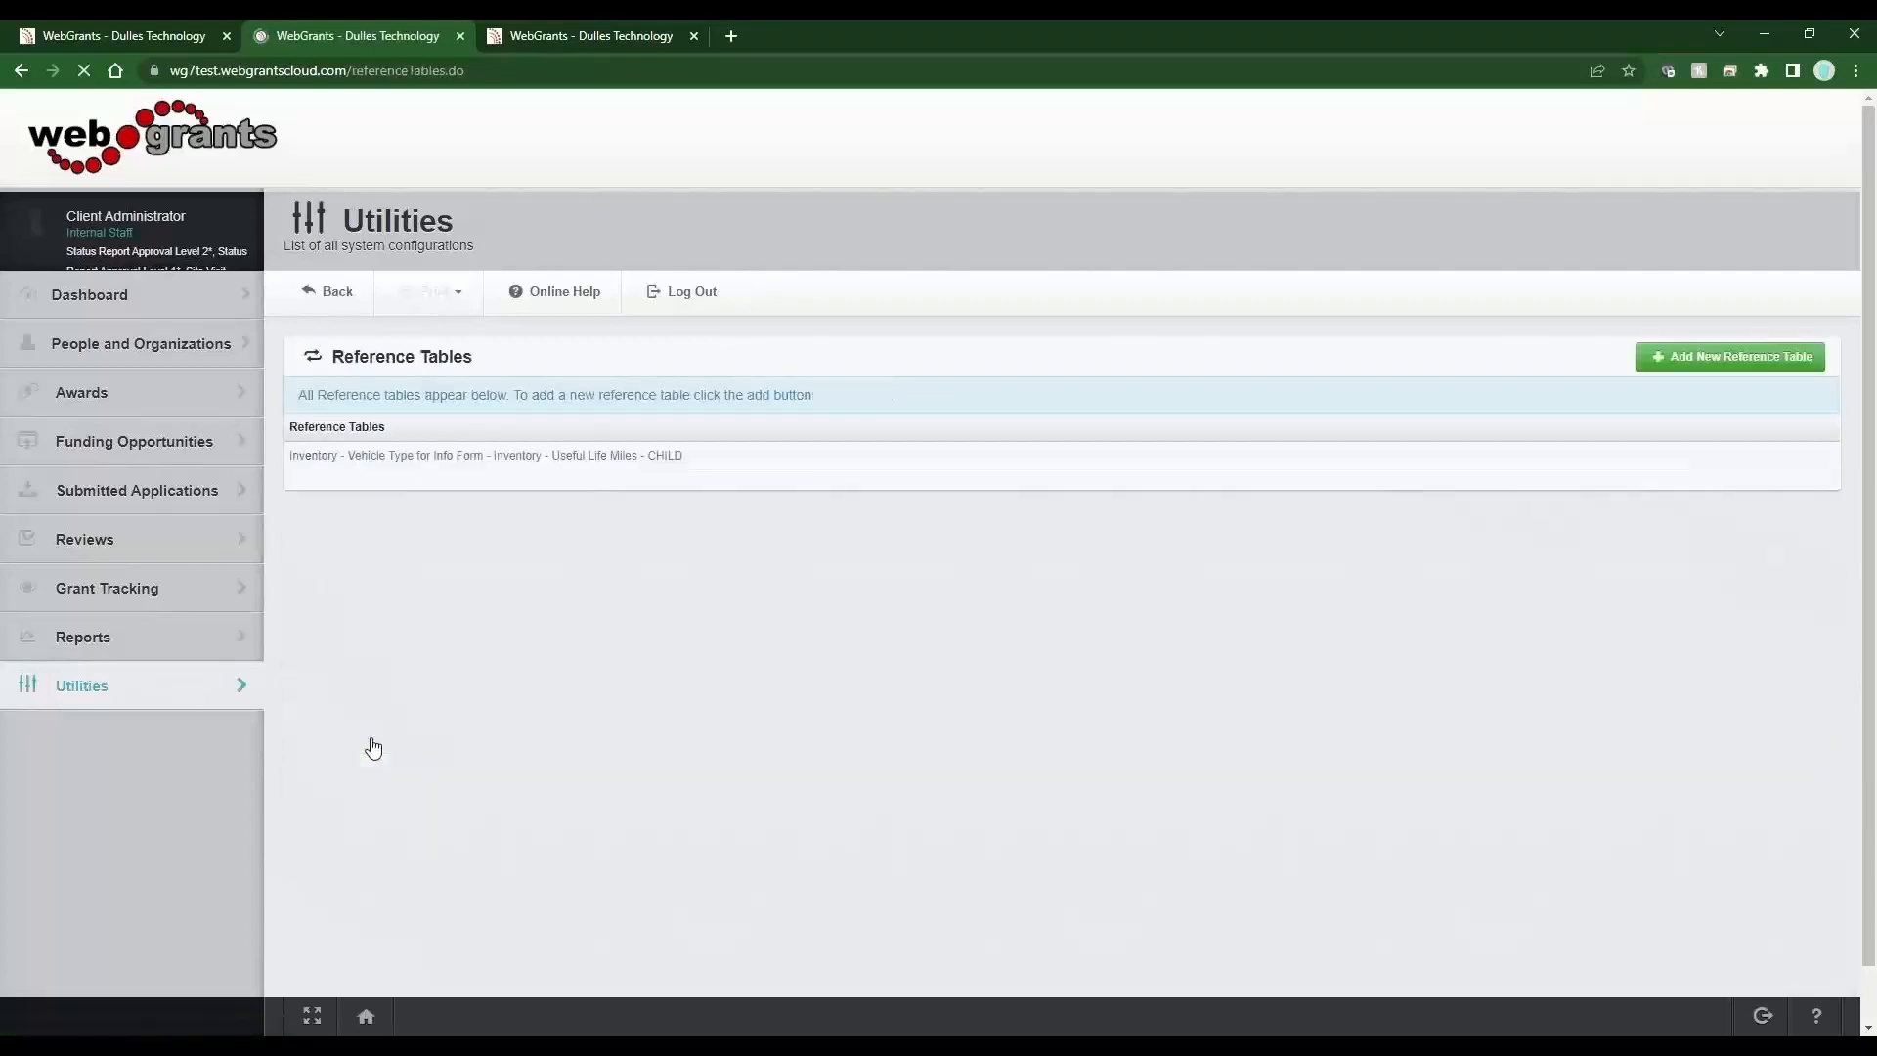
pyautogui.click(1732, 357)
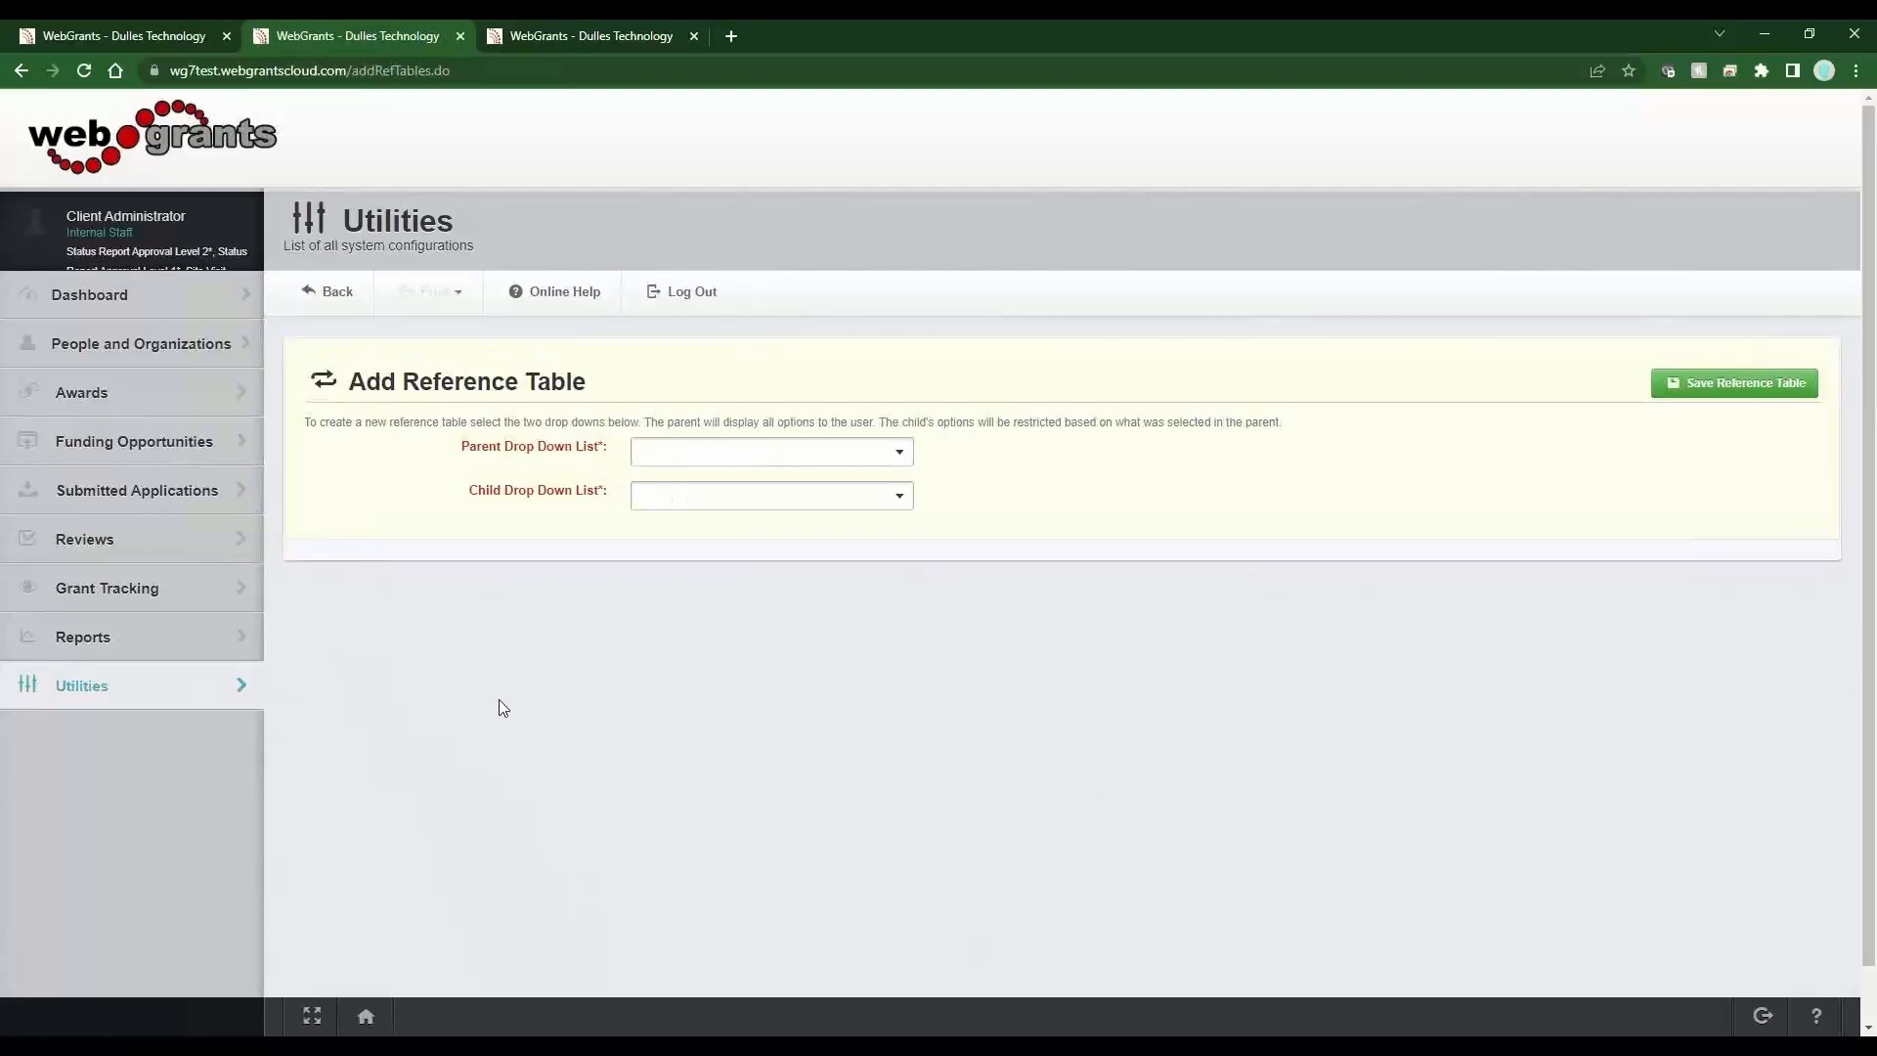
pyautogui.click(684, 461)
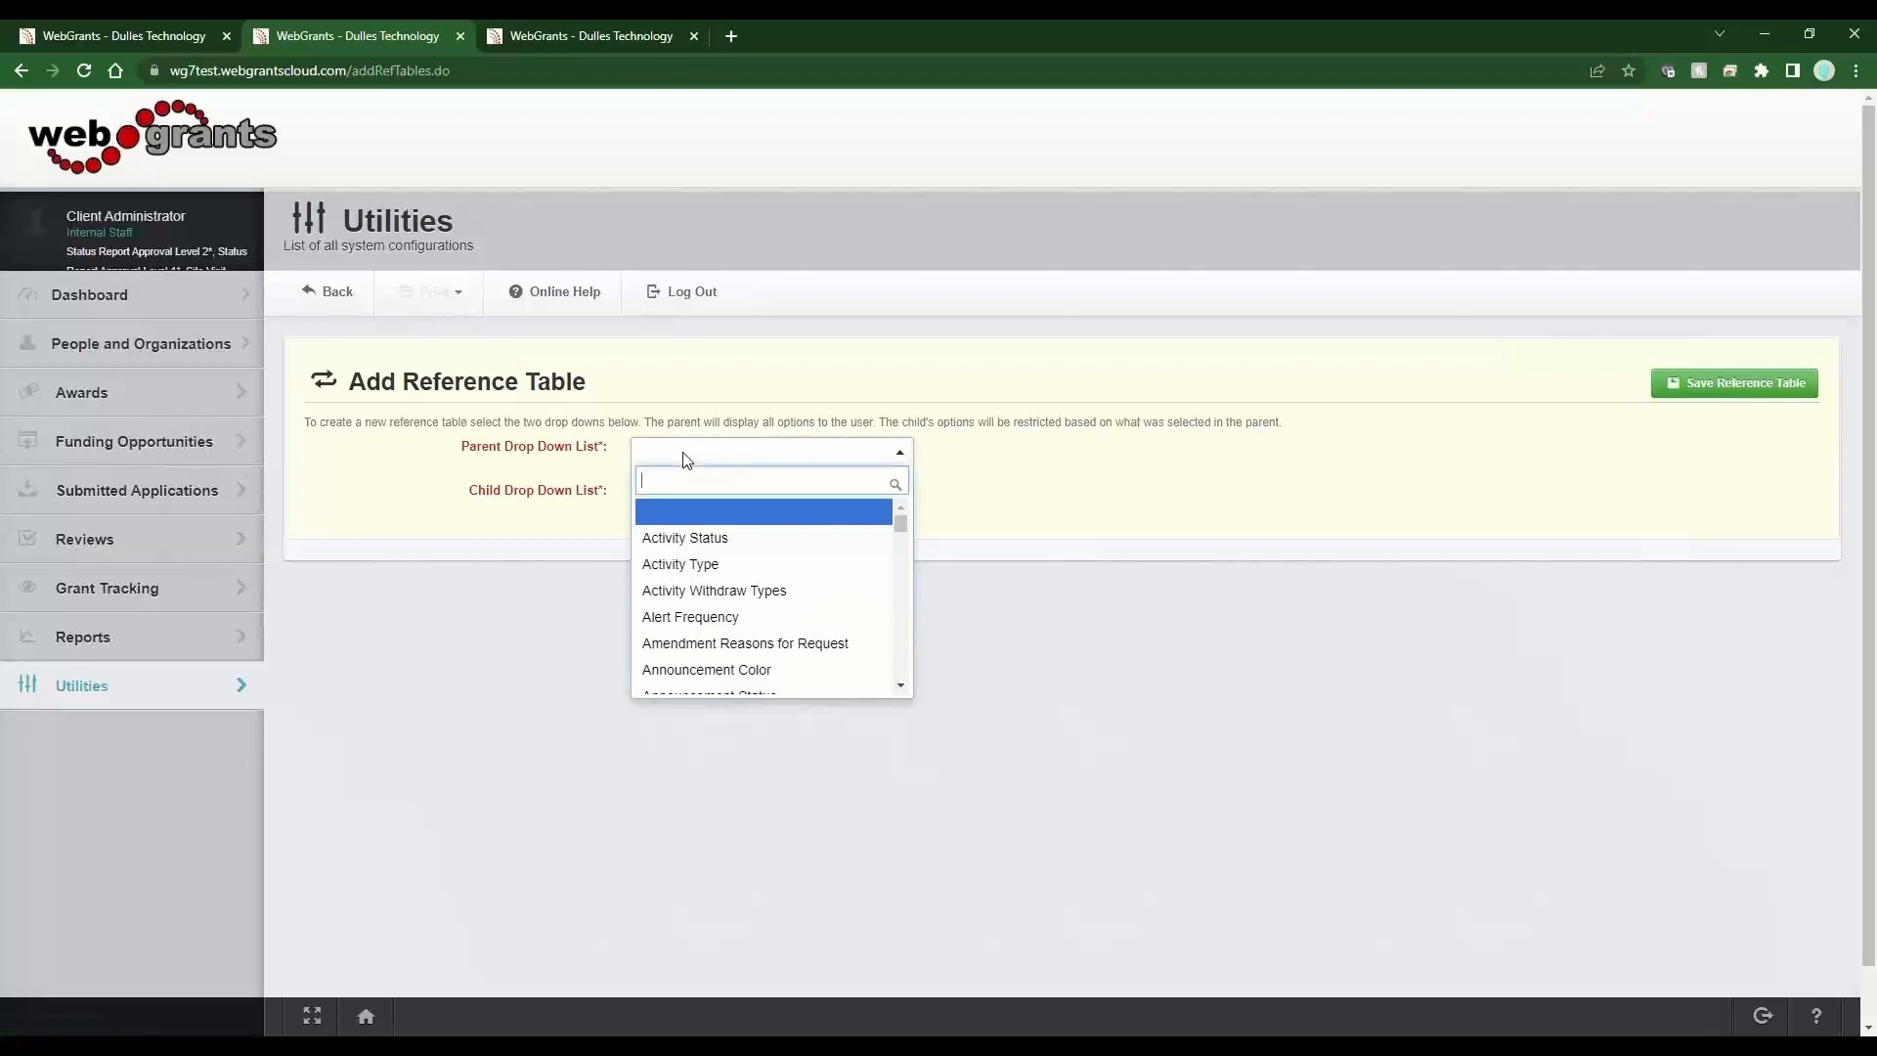
pyautogui.write('primary')
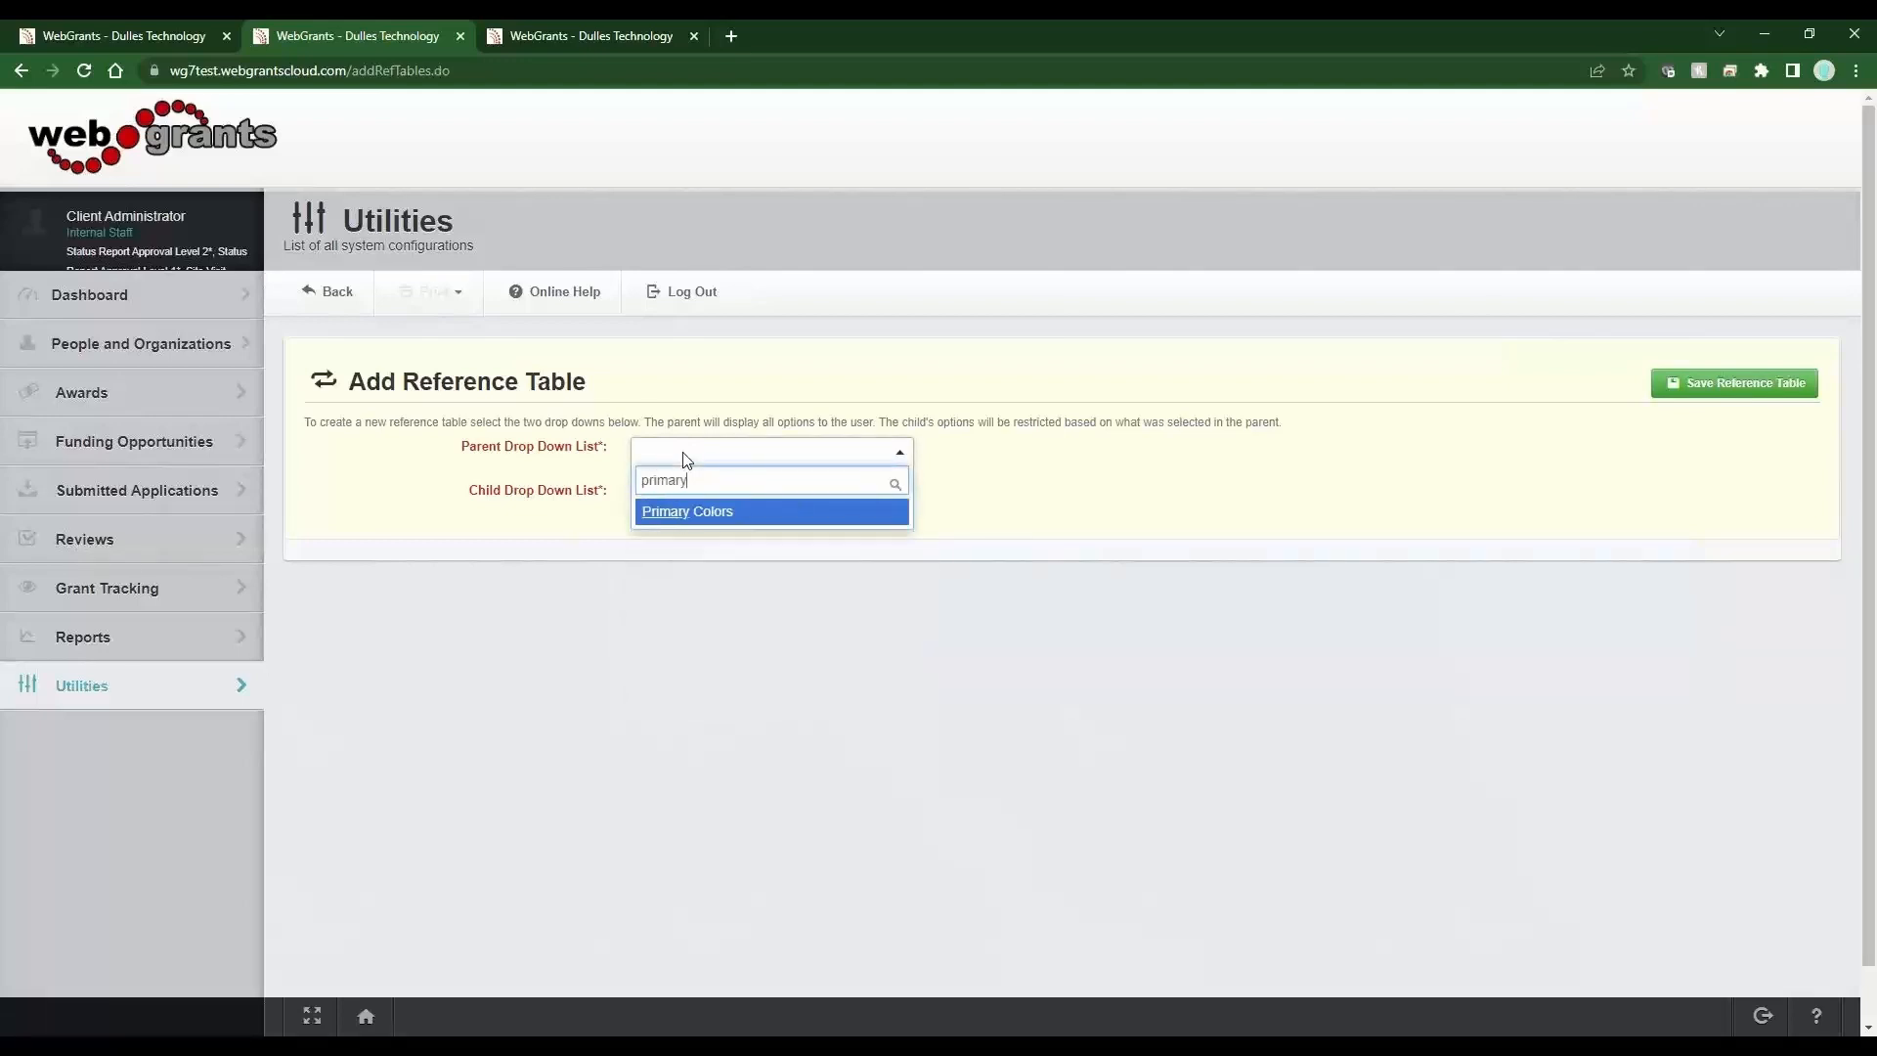
pyautogui.click(663, 512)
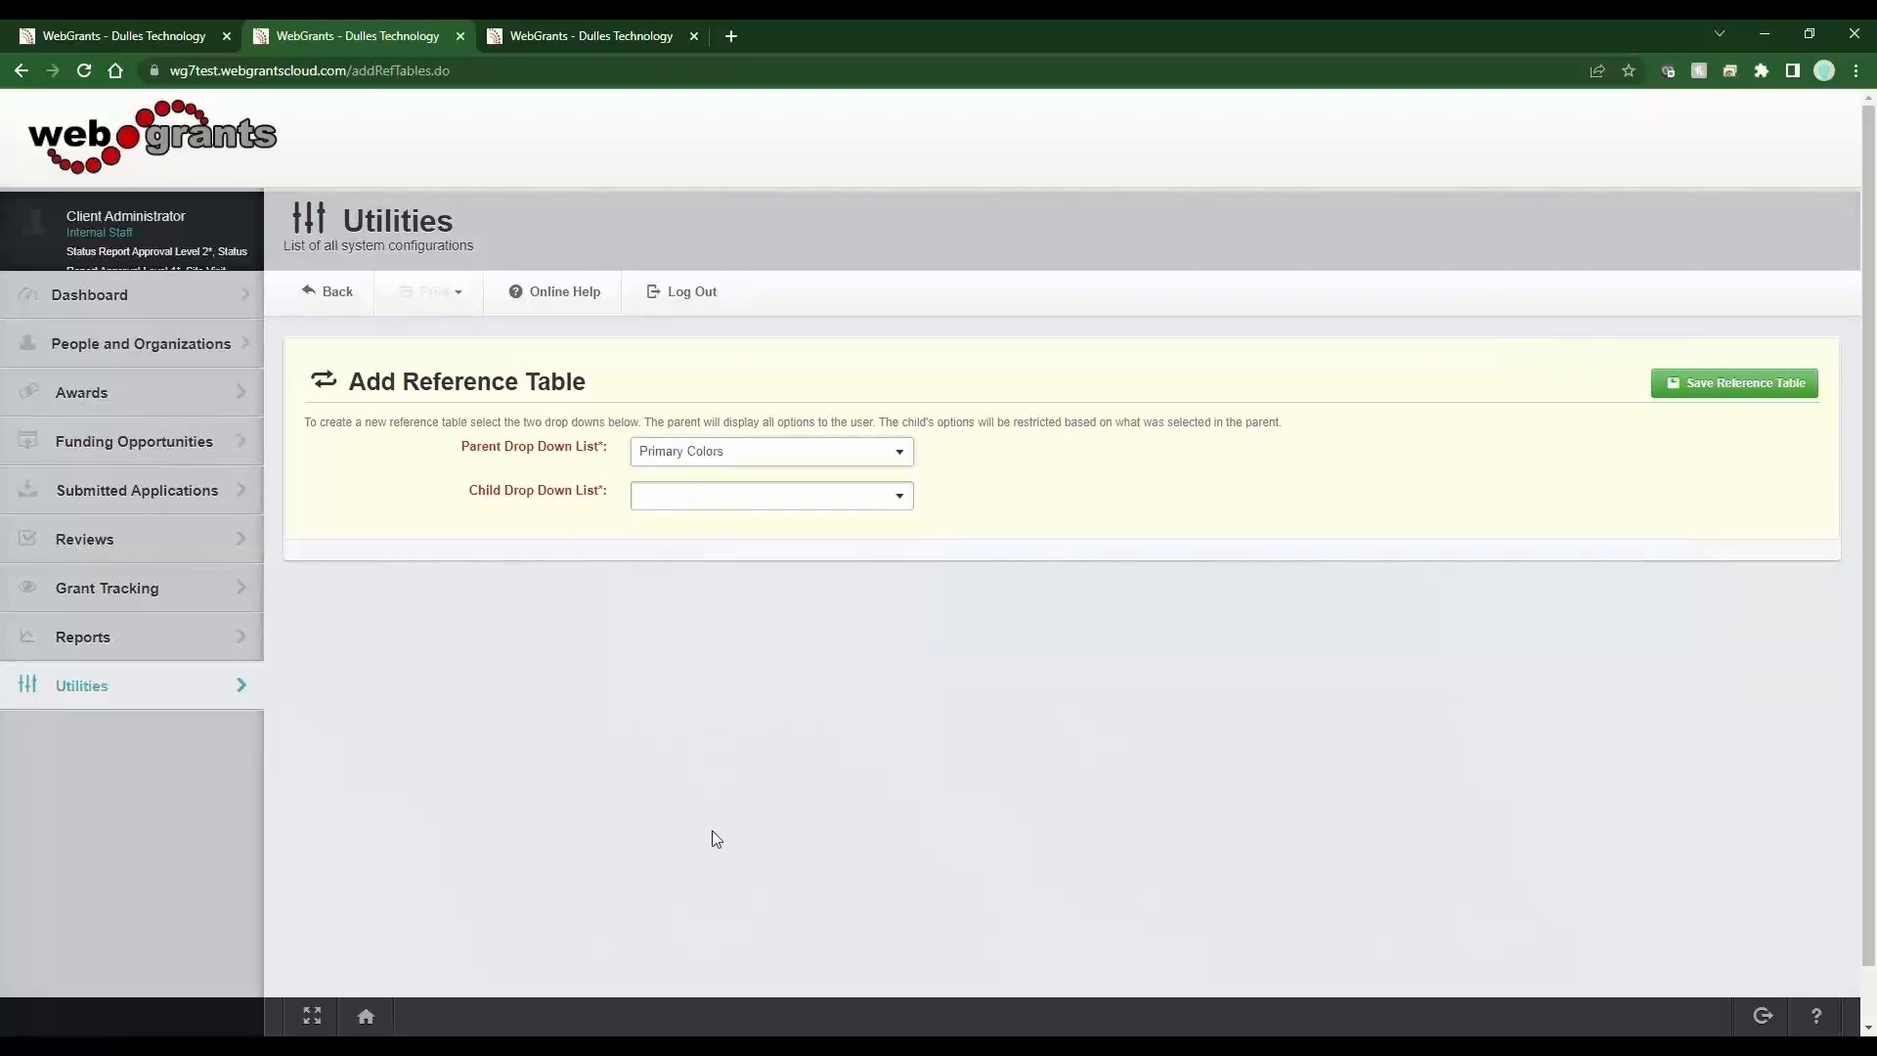
pyautogui.click(711, 510)
pyautogui.write('co')
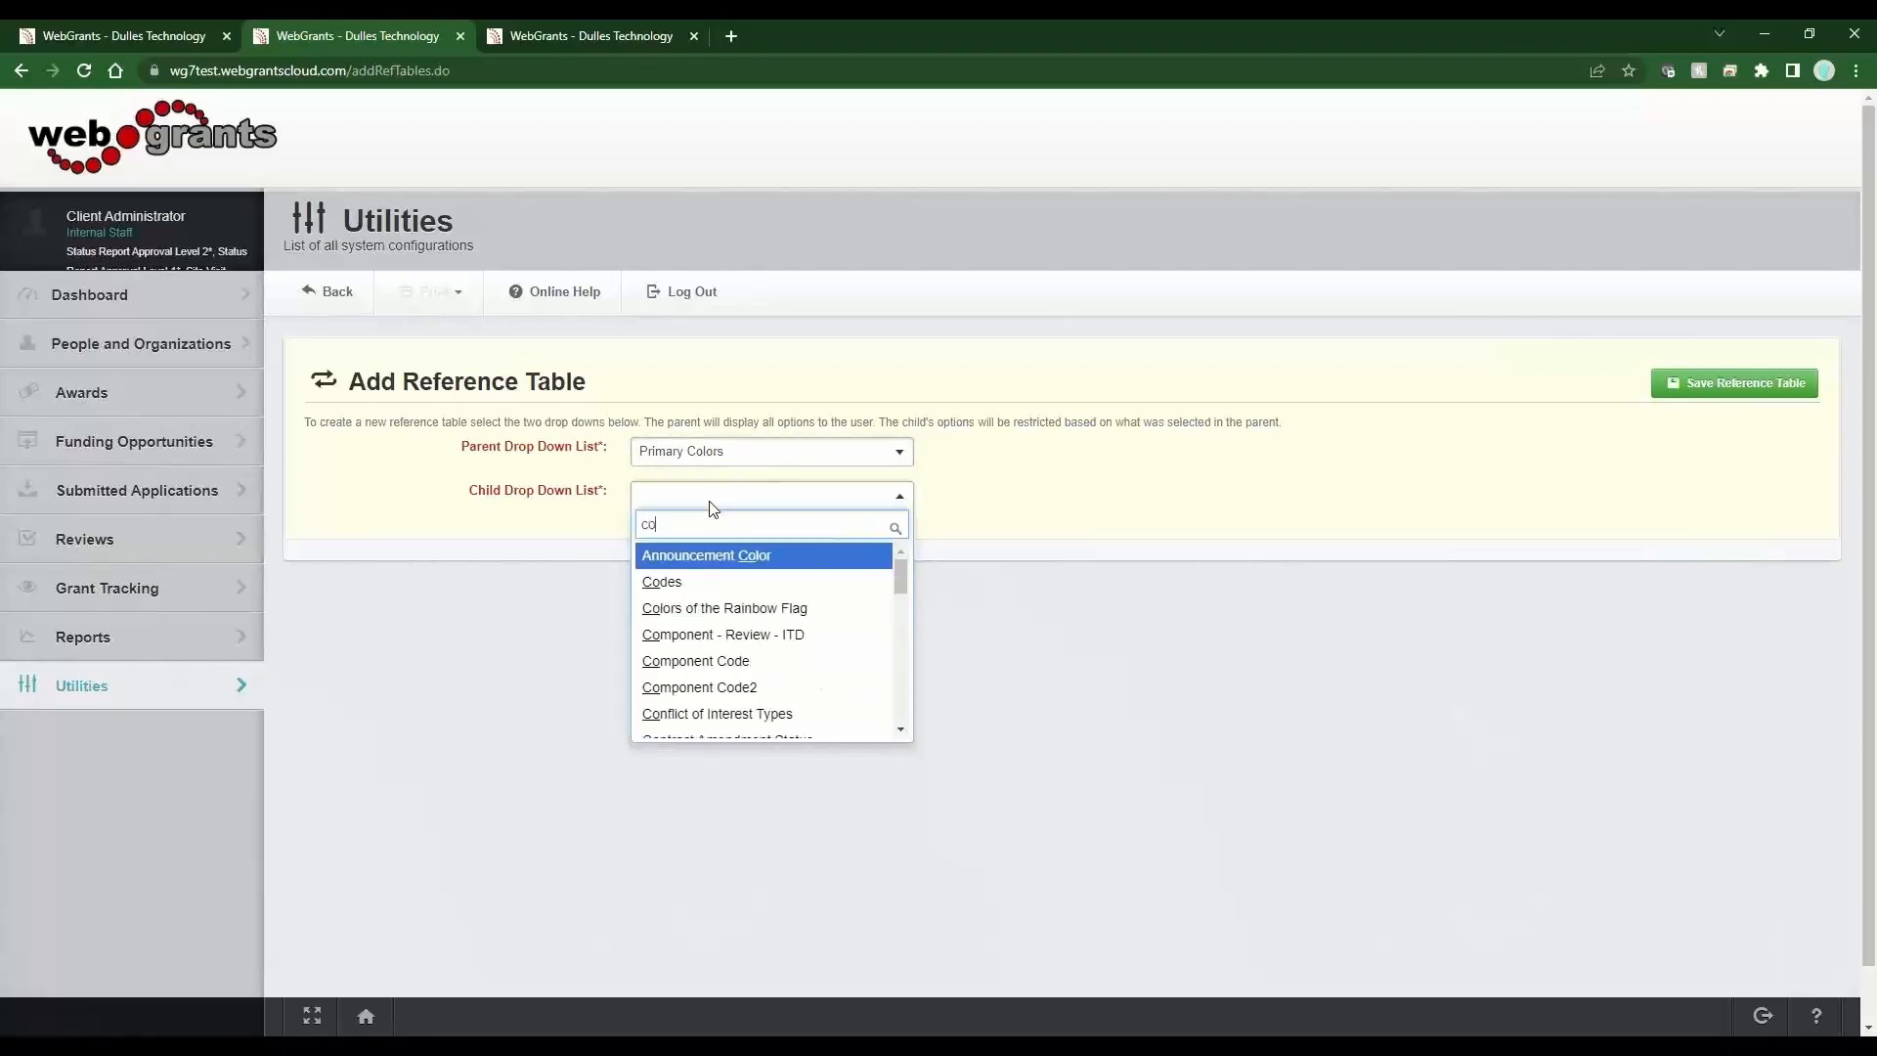
pyautogui.write('lor')
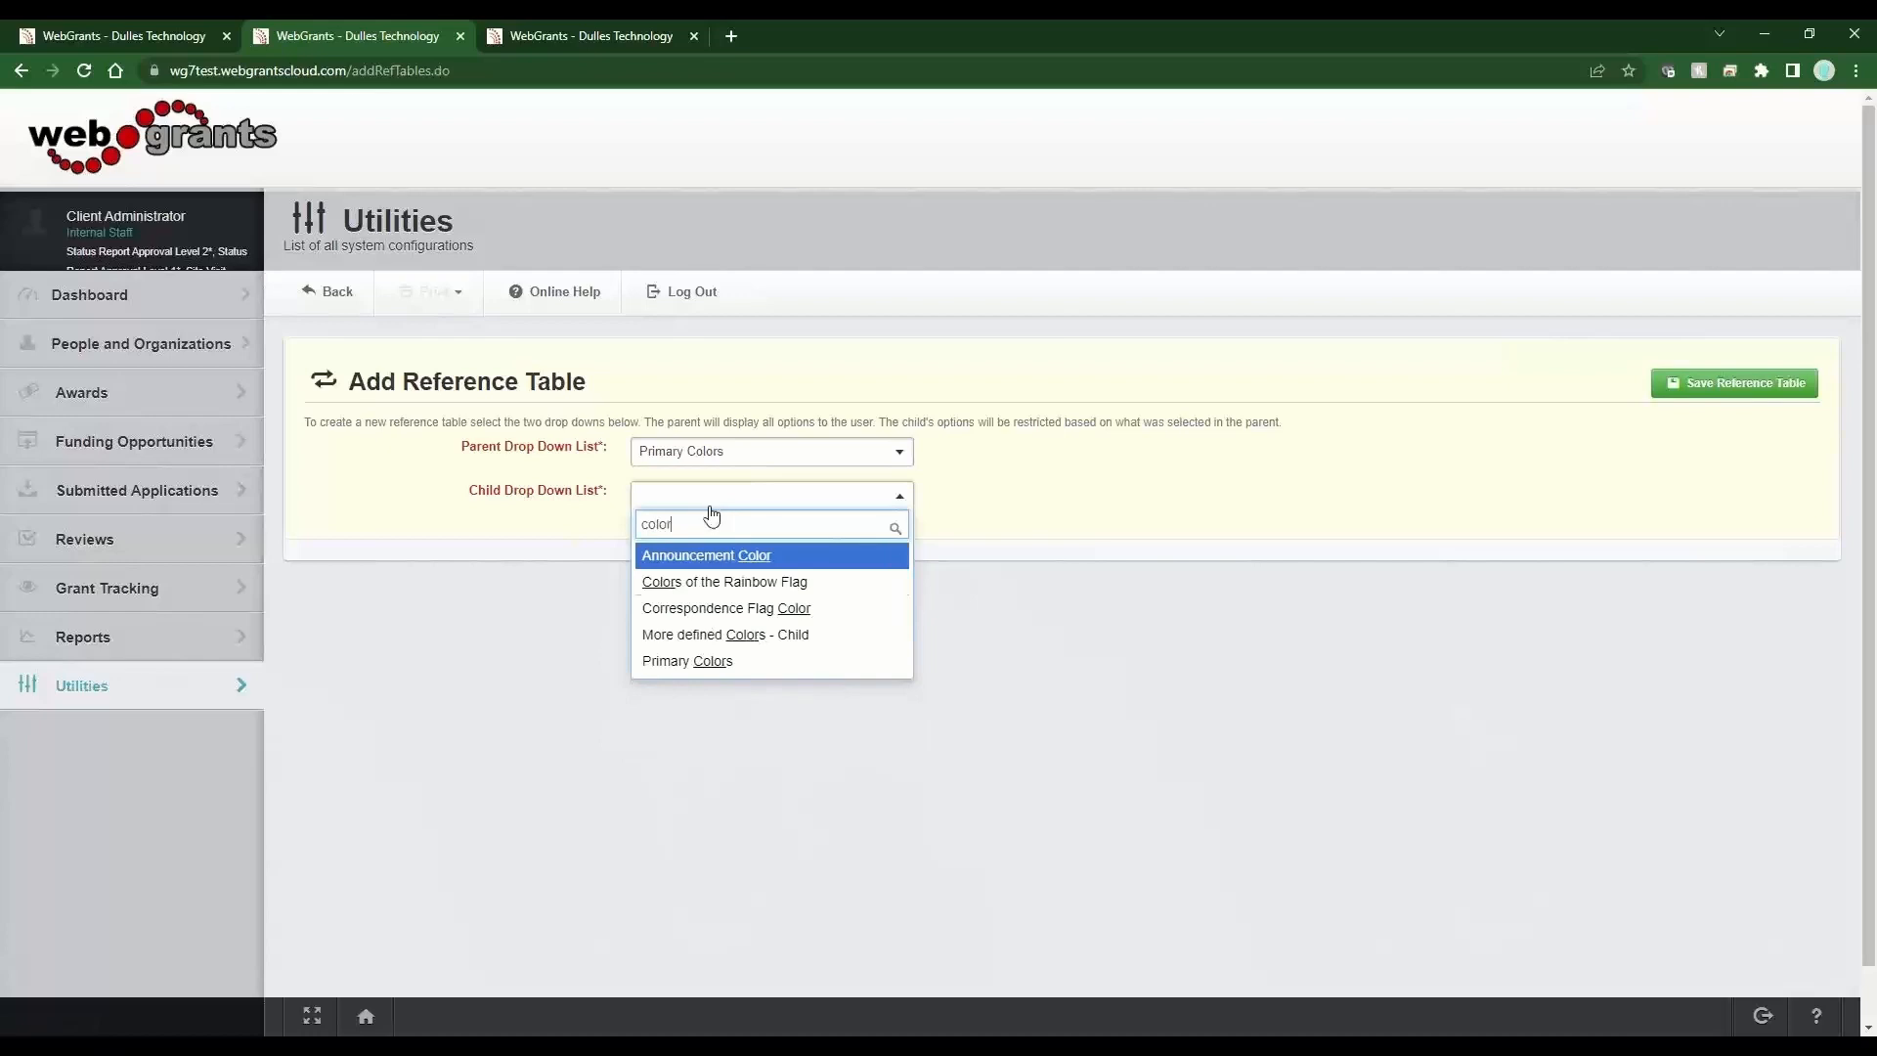
pyautogui.click(725, 635)
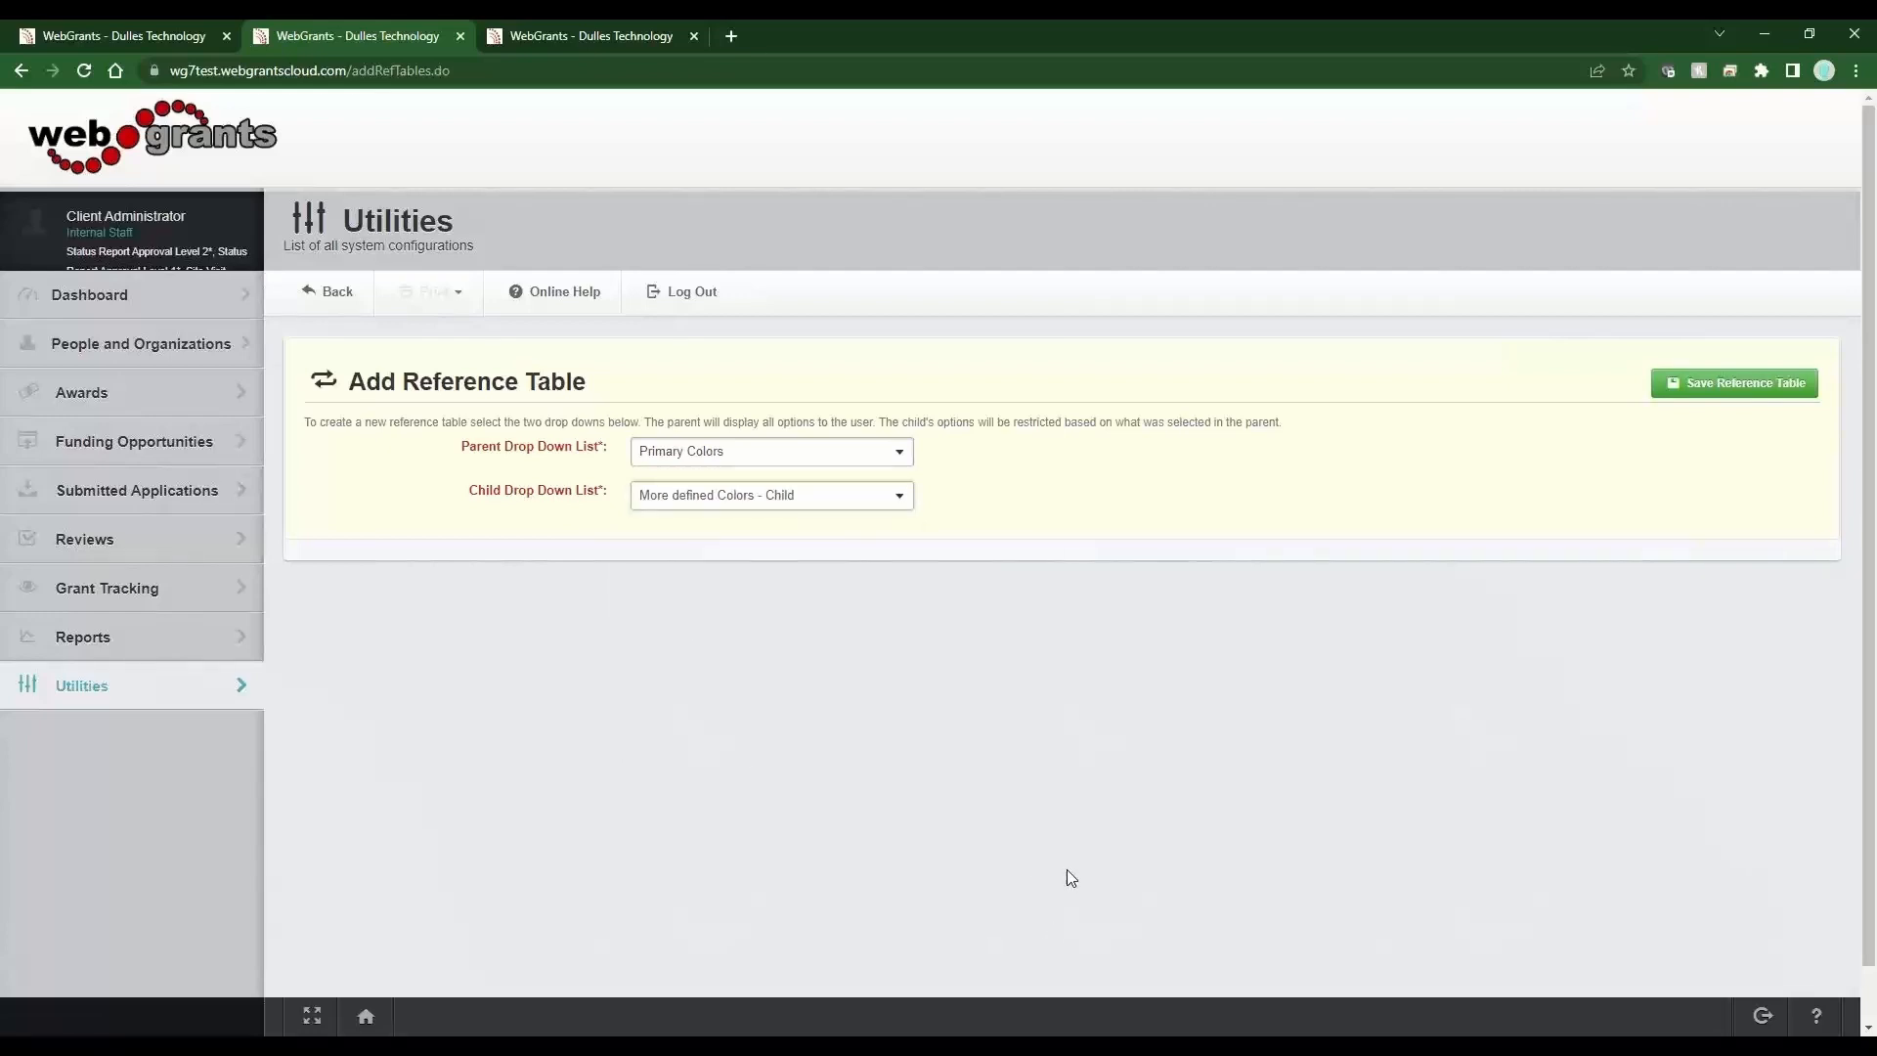
pyautogui.click(1760, 385)
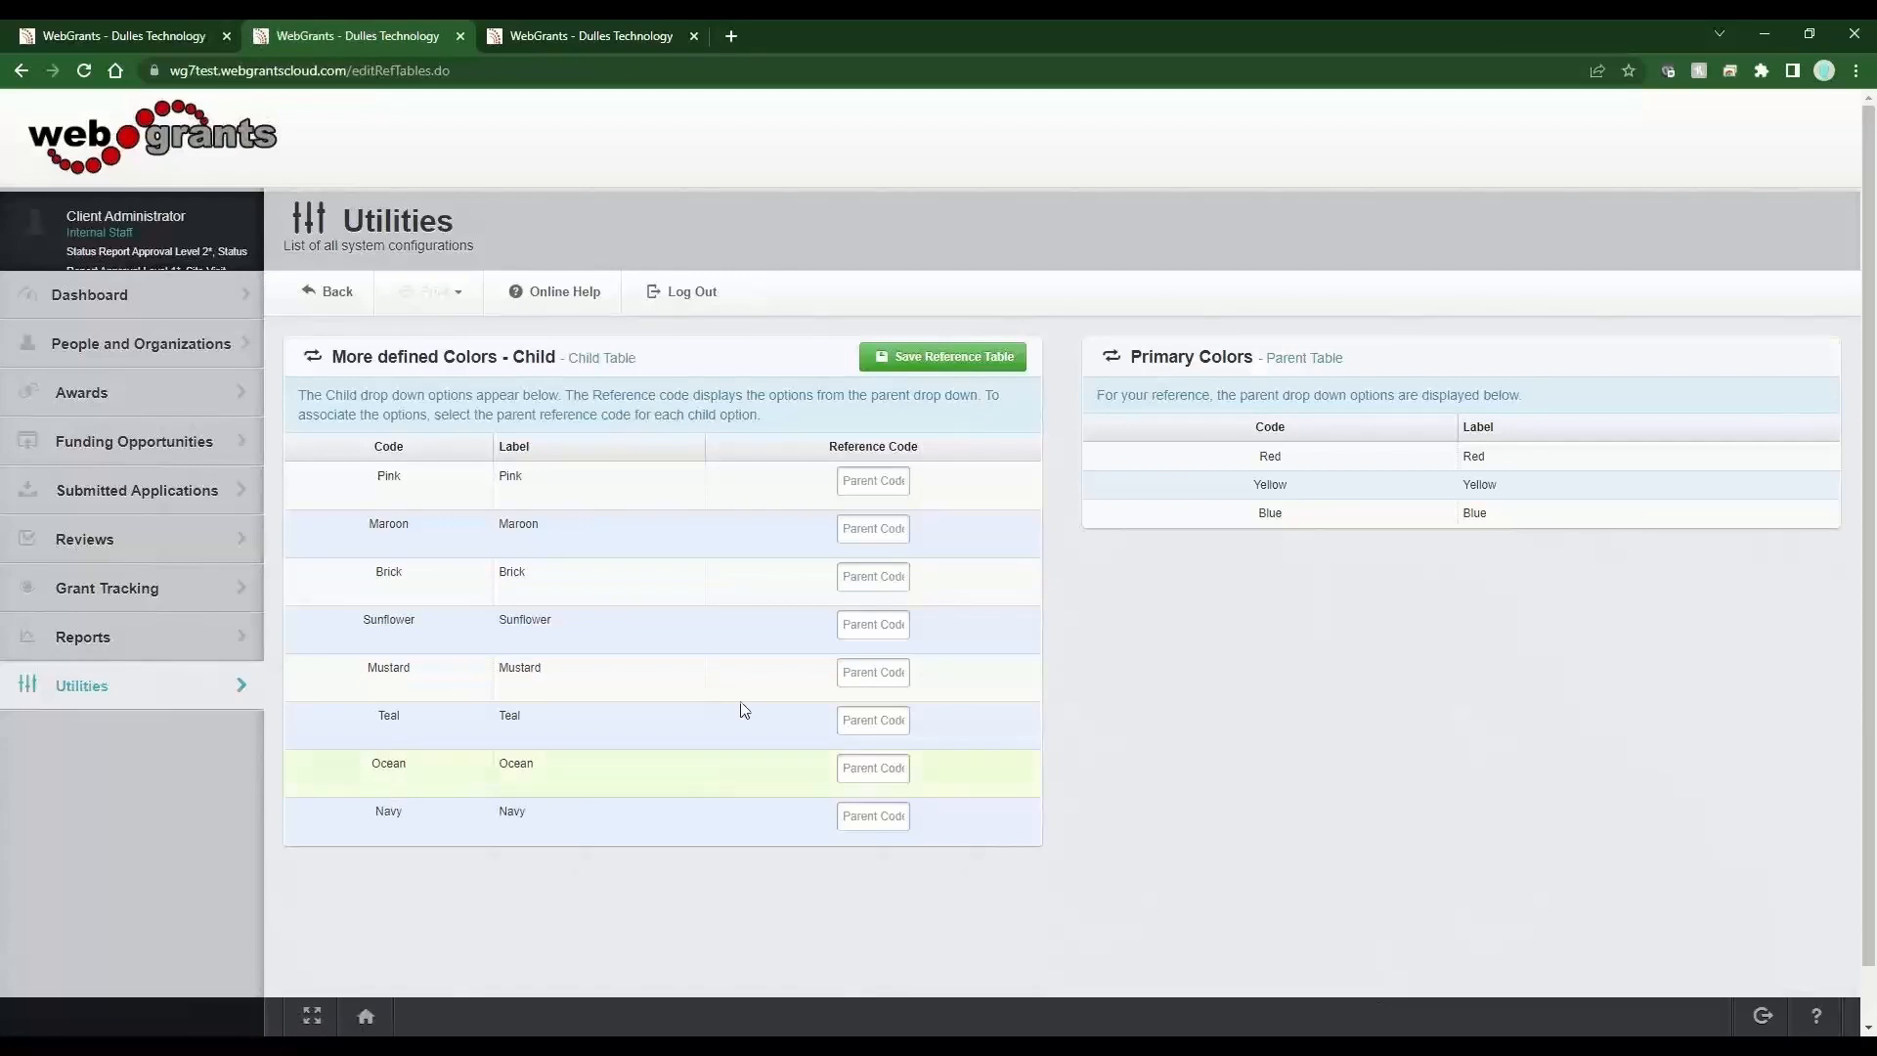
# Set the reference code Red for the child colors Pink, Maroon and Brick.
pyautogui.doubleClick(506, 479)
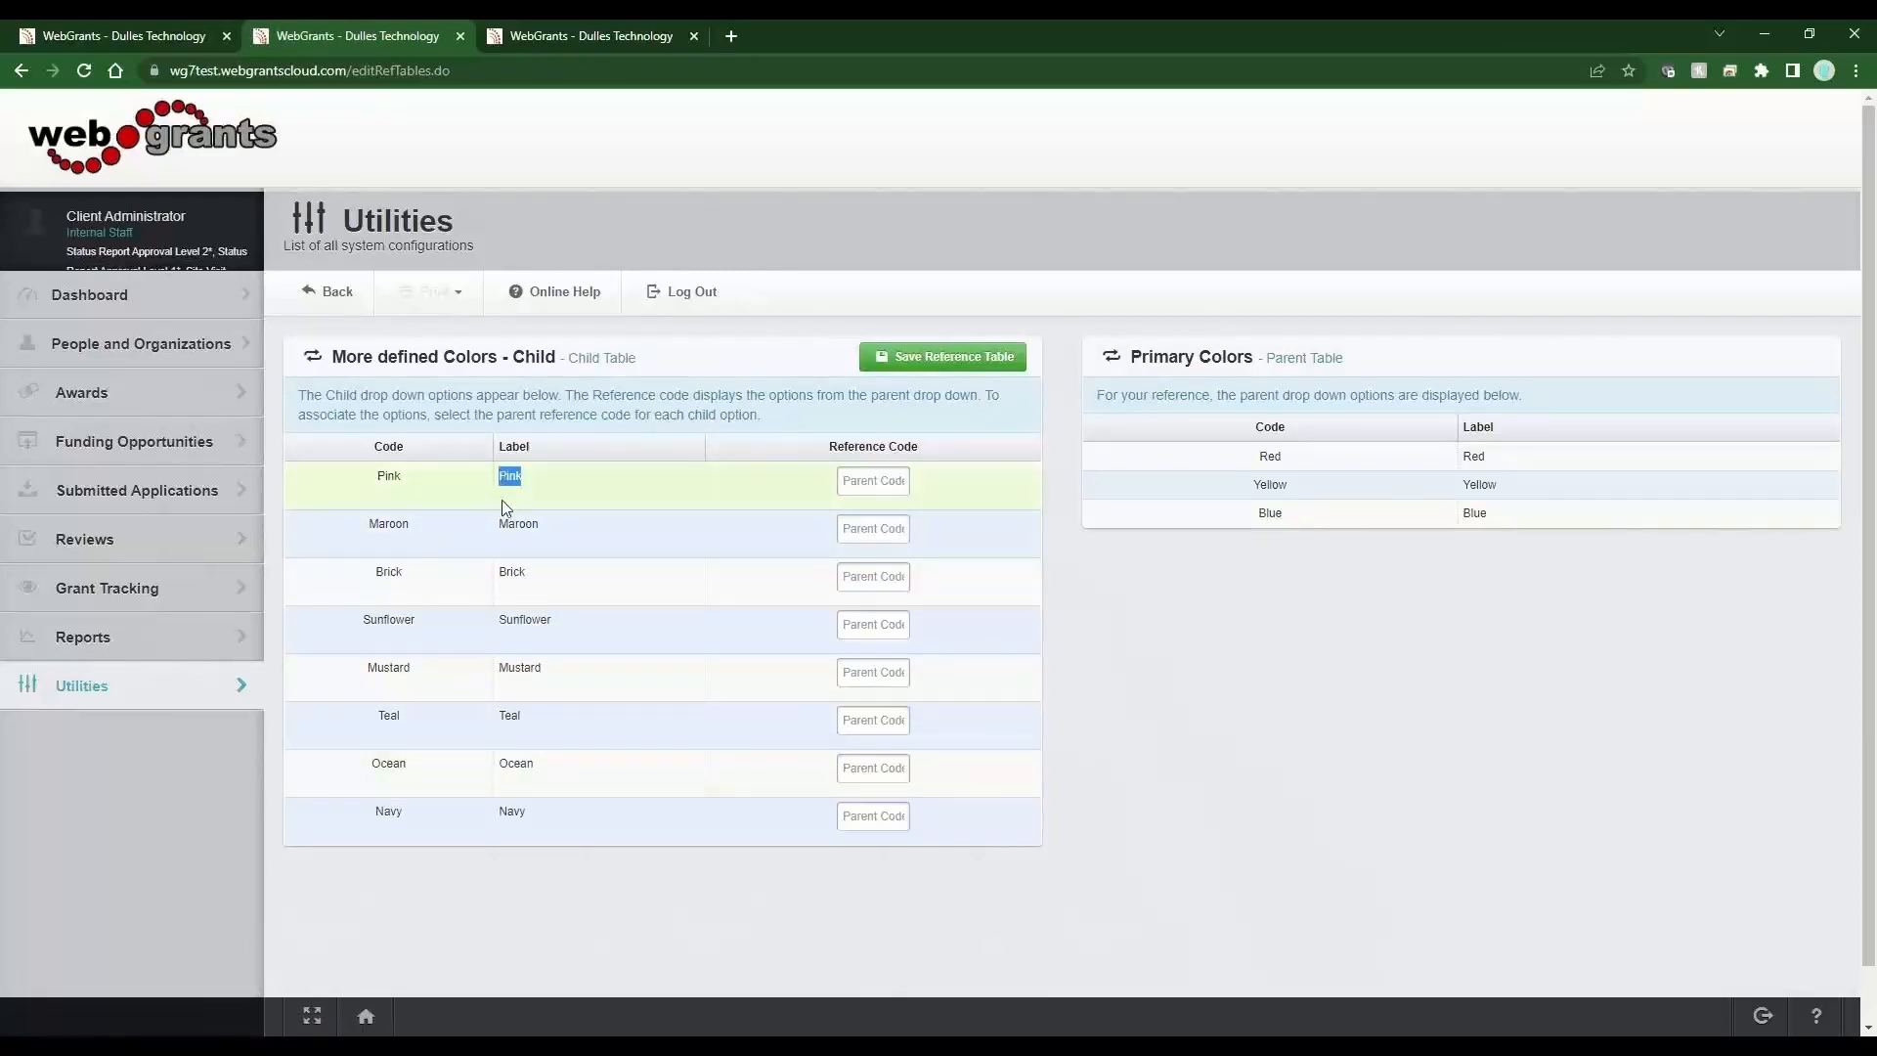
pyautogui.click(873, 484)
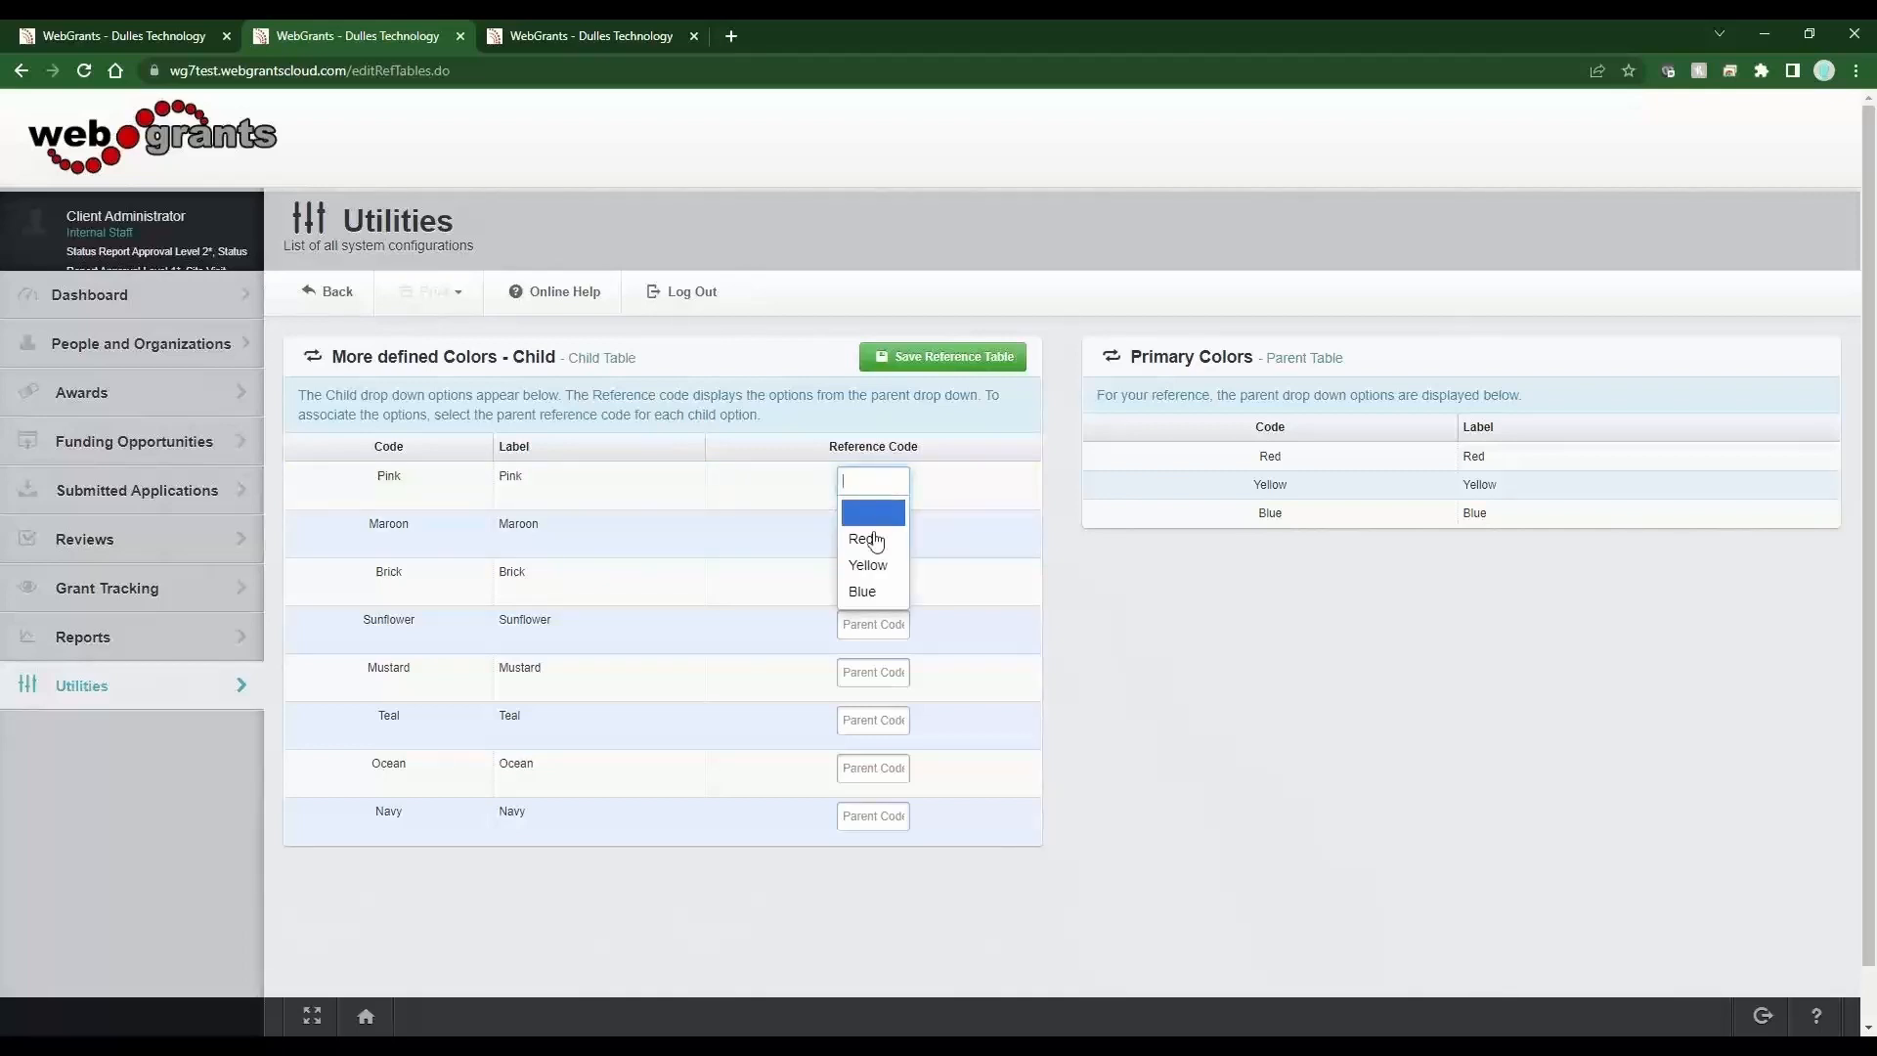
pyautogui.click(875, 544)
pyautogui.click(872, 533)
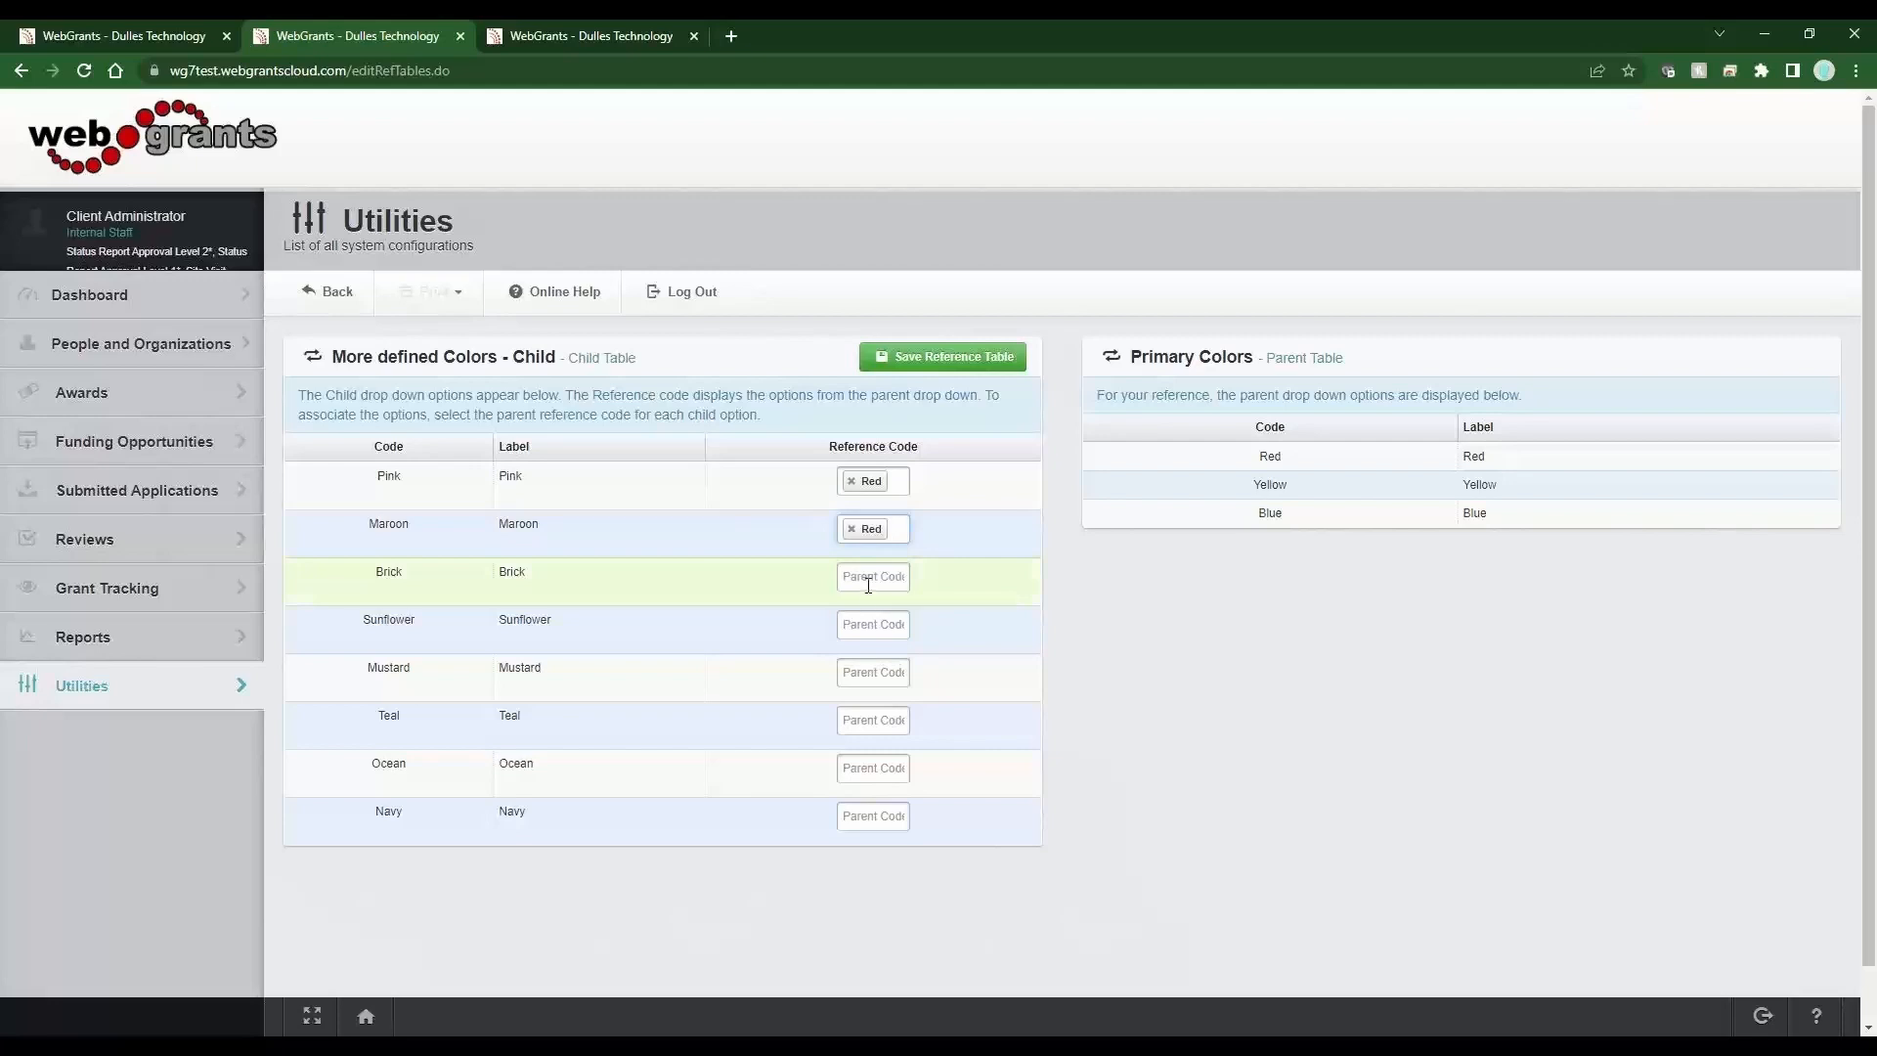
pyautogui.click(872, 579)
pyautogui.click(870, 607)
# Set the reference code Yellow for Sunflower and Mustard.
pyautogui.moveTo(603, 622); pyautogui.dragTo(499, 626)
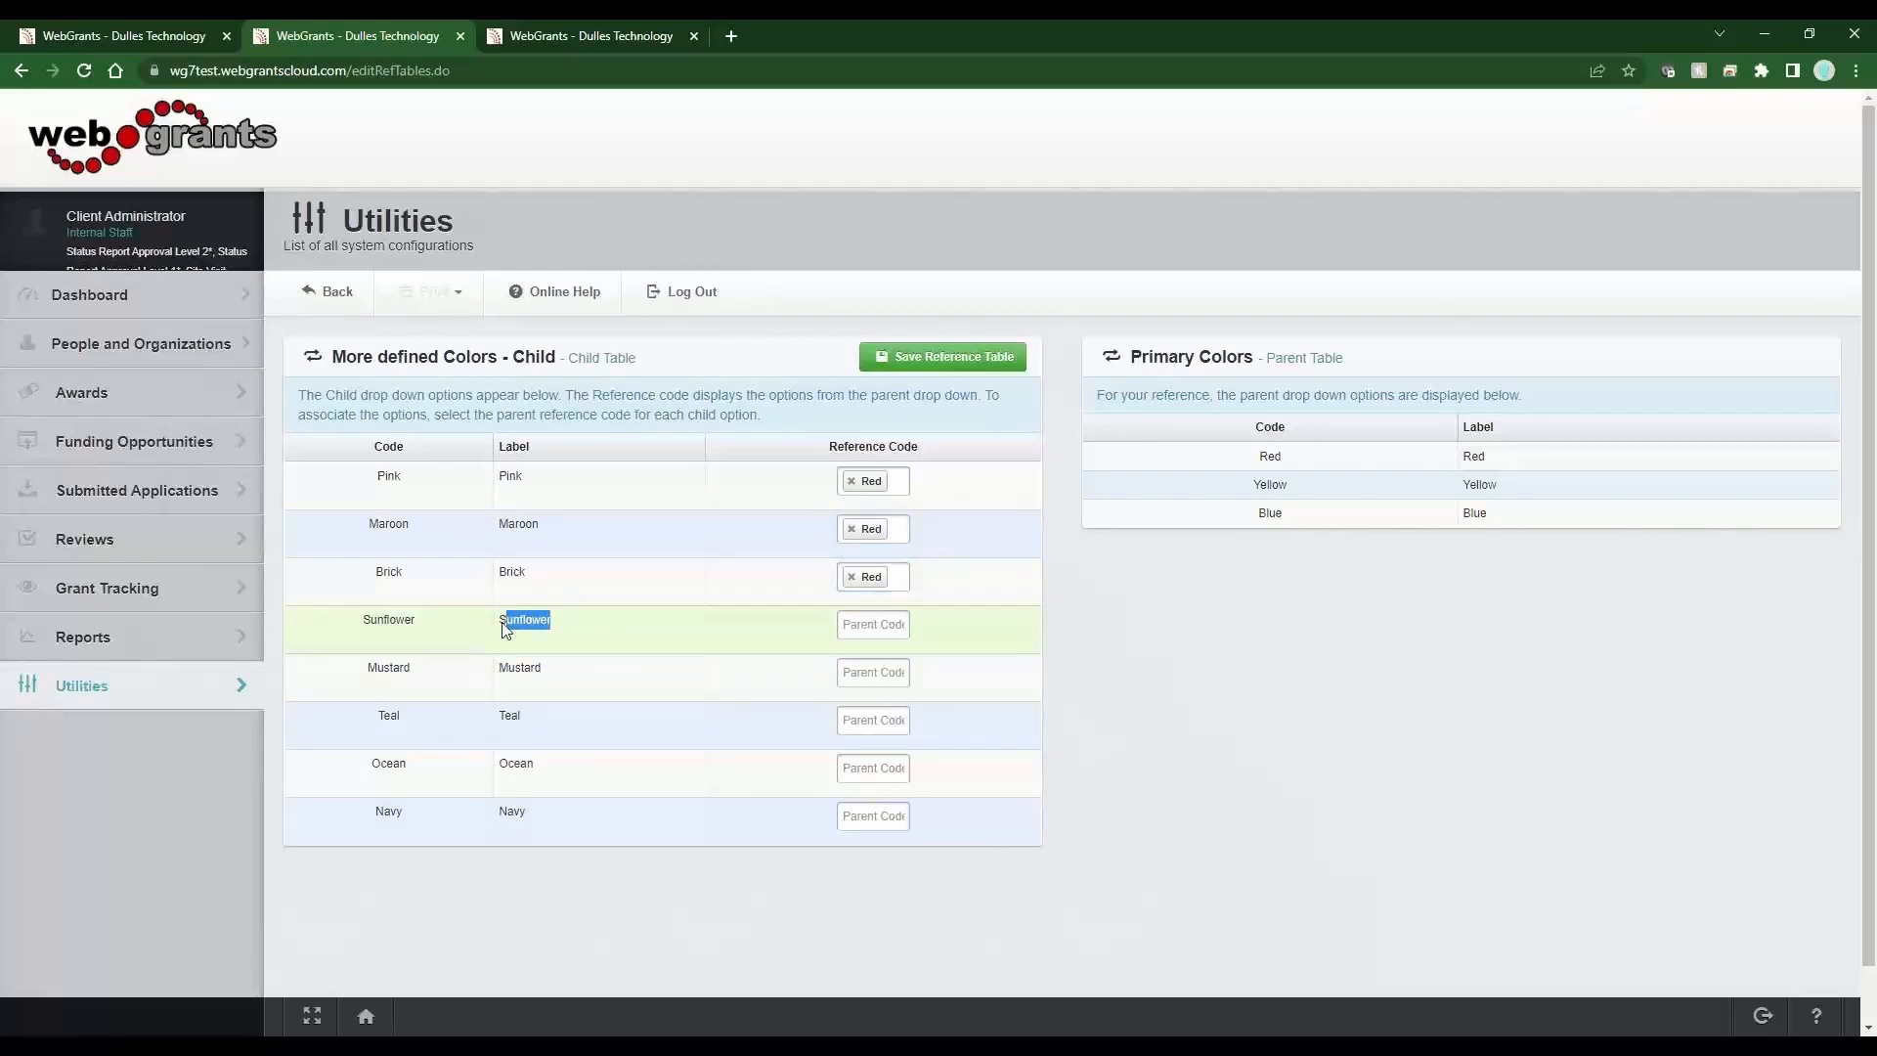
pyautogui.click(875, 624)
pyautogui.click(890, 711)
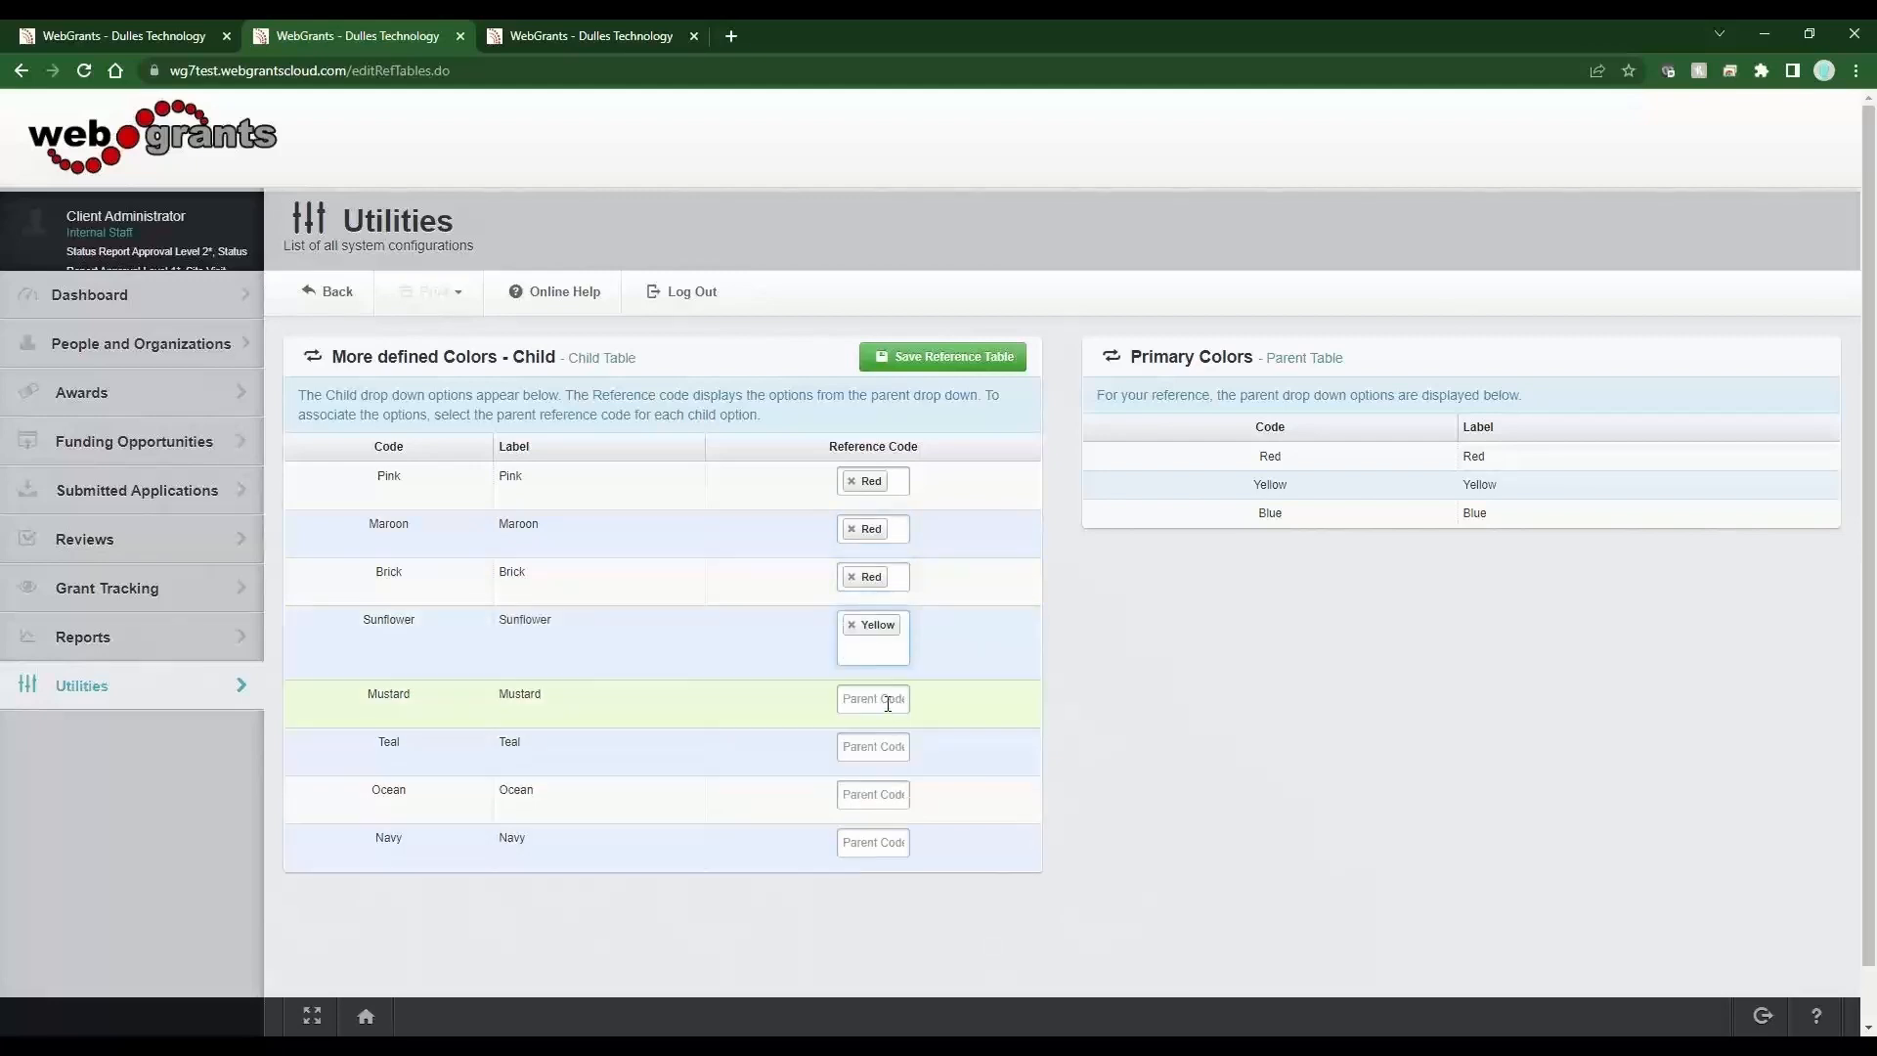
pyautogui.click(888, 702)
pyautogui.click(869, 782)
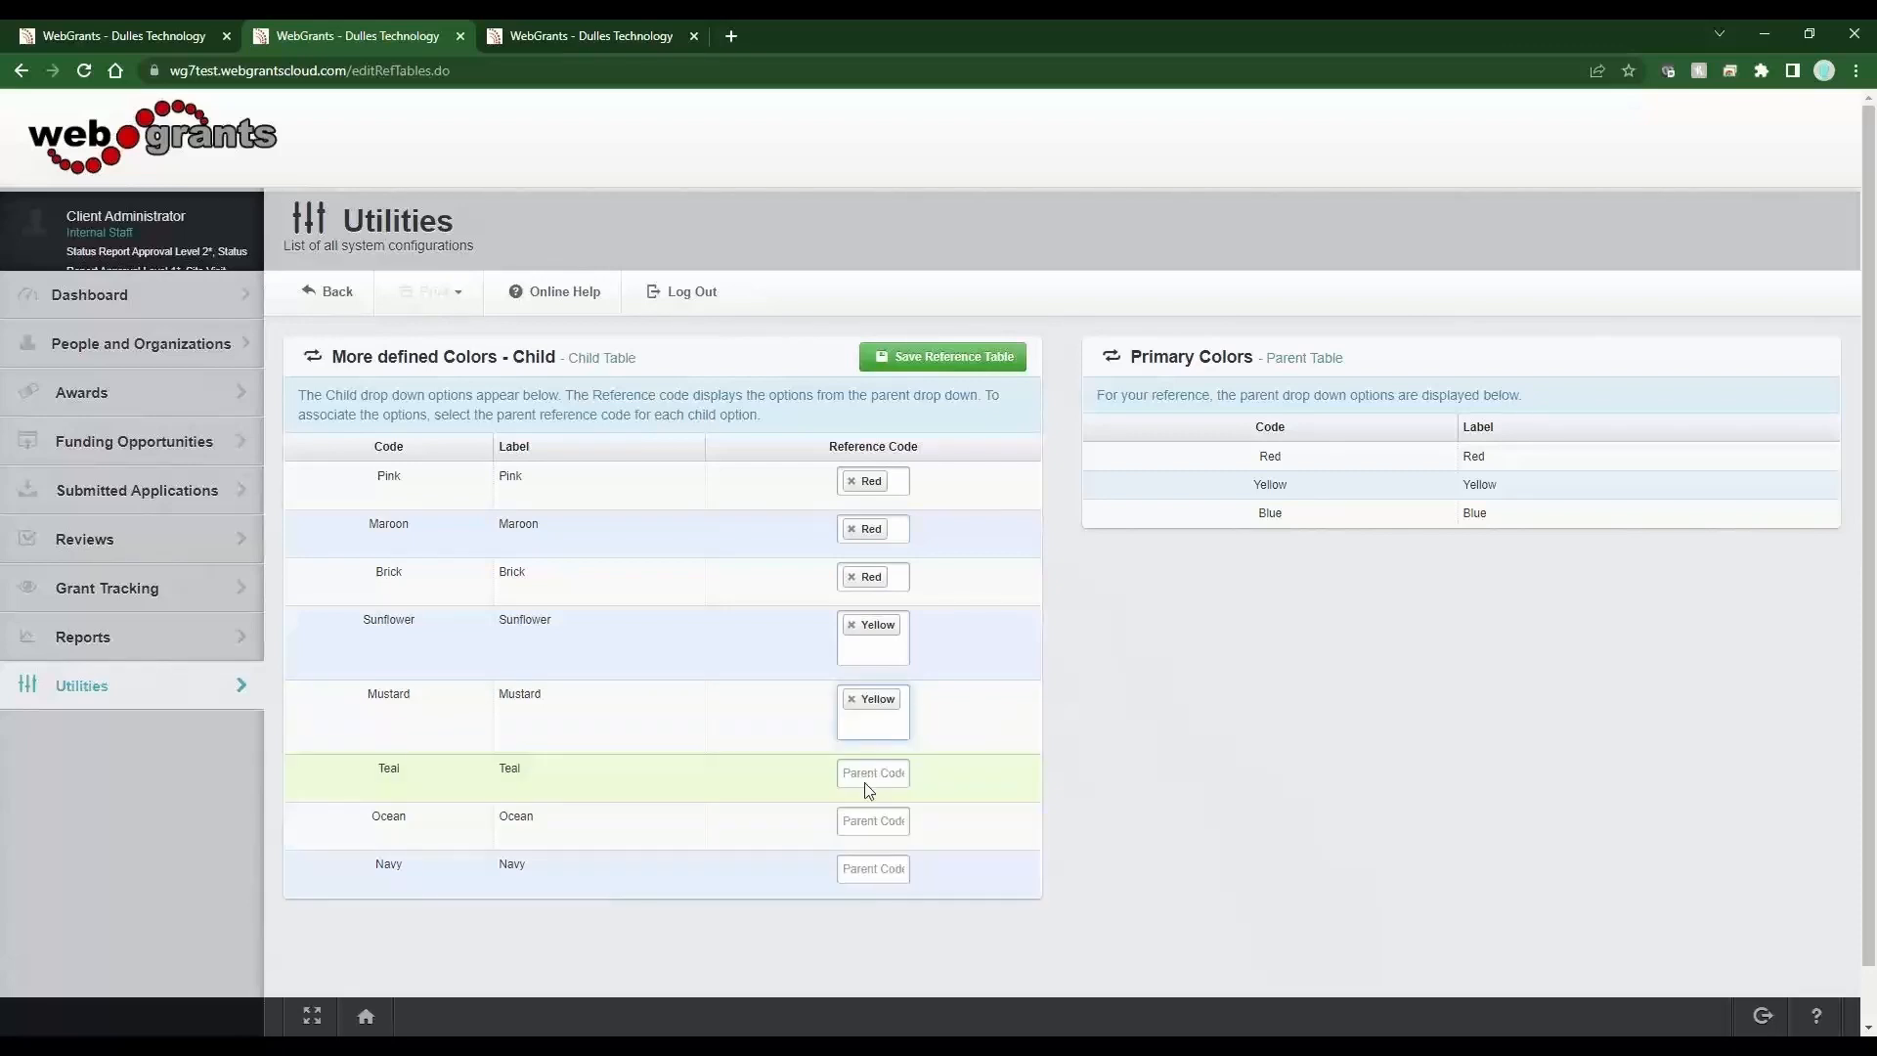
# Set the reference code Blue for Teal, Ocean and Navy.
pyautogui.moveTo(526, 769); pyautogui.dragTo(492, 769)
pyautogui.click(862, 772)
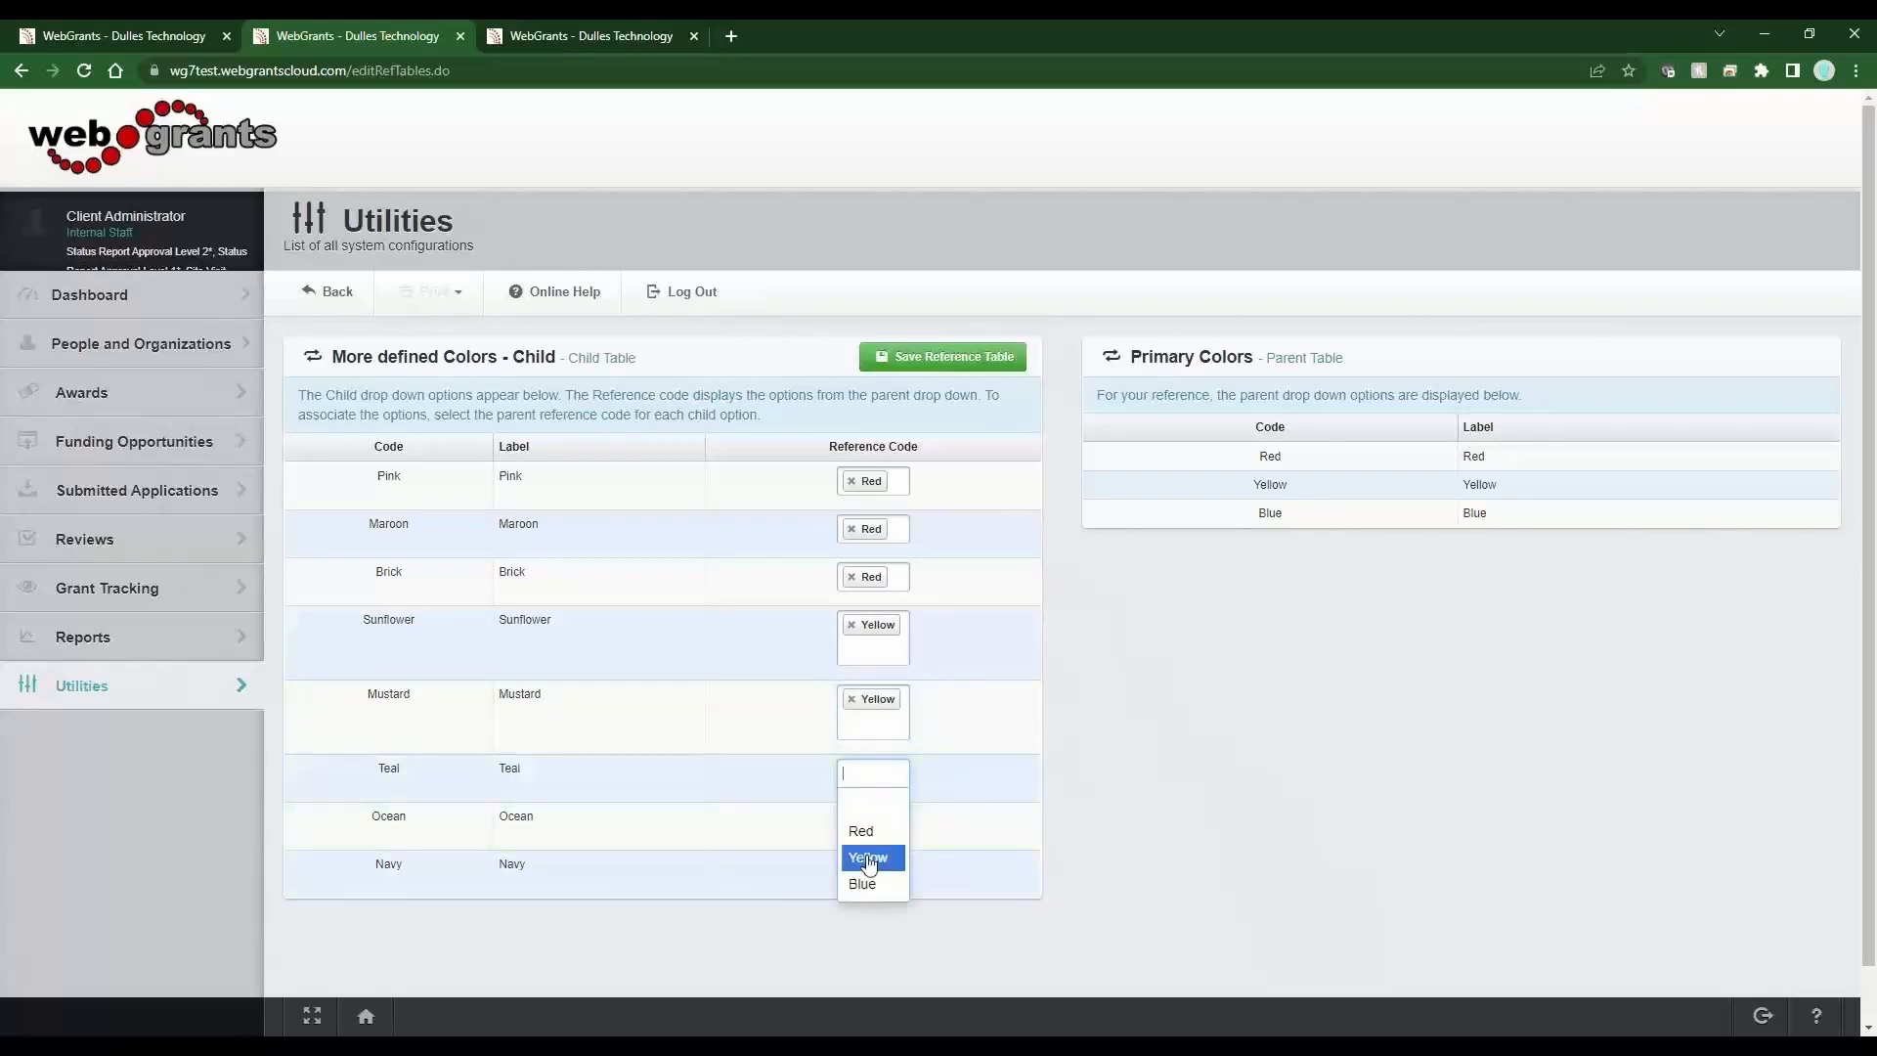
pyautogui.click(862, 884)
pyautogui.click(871, 848)
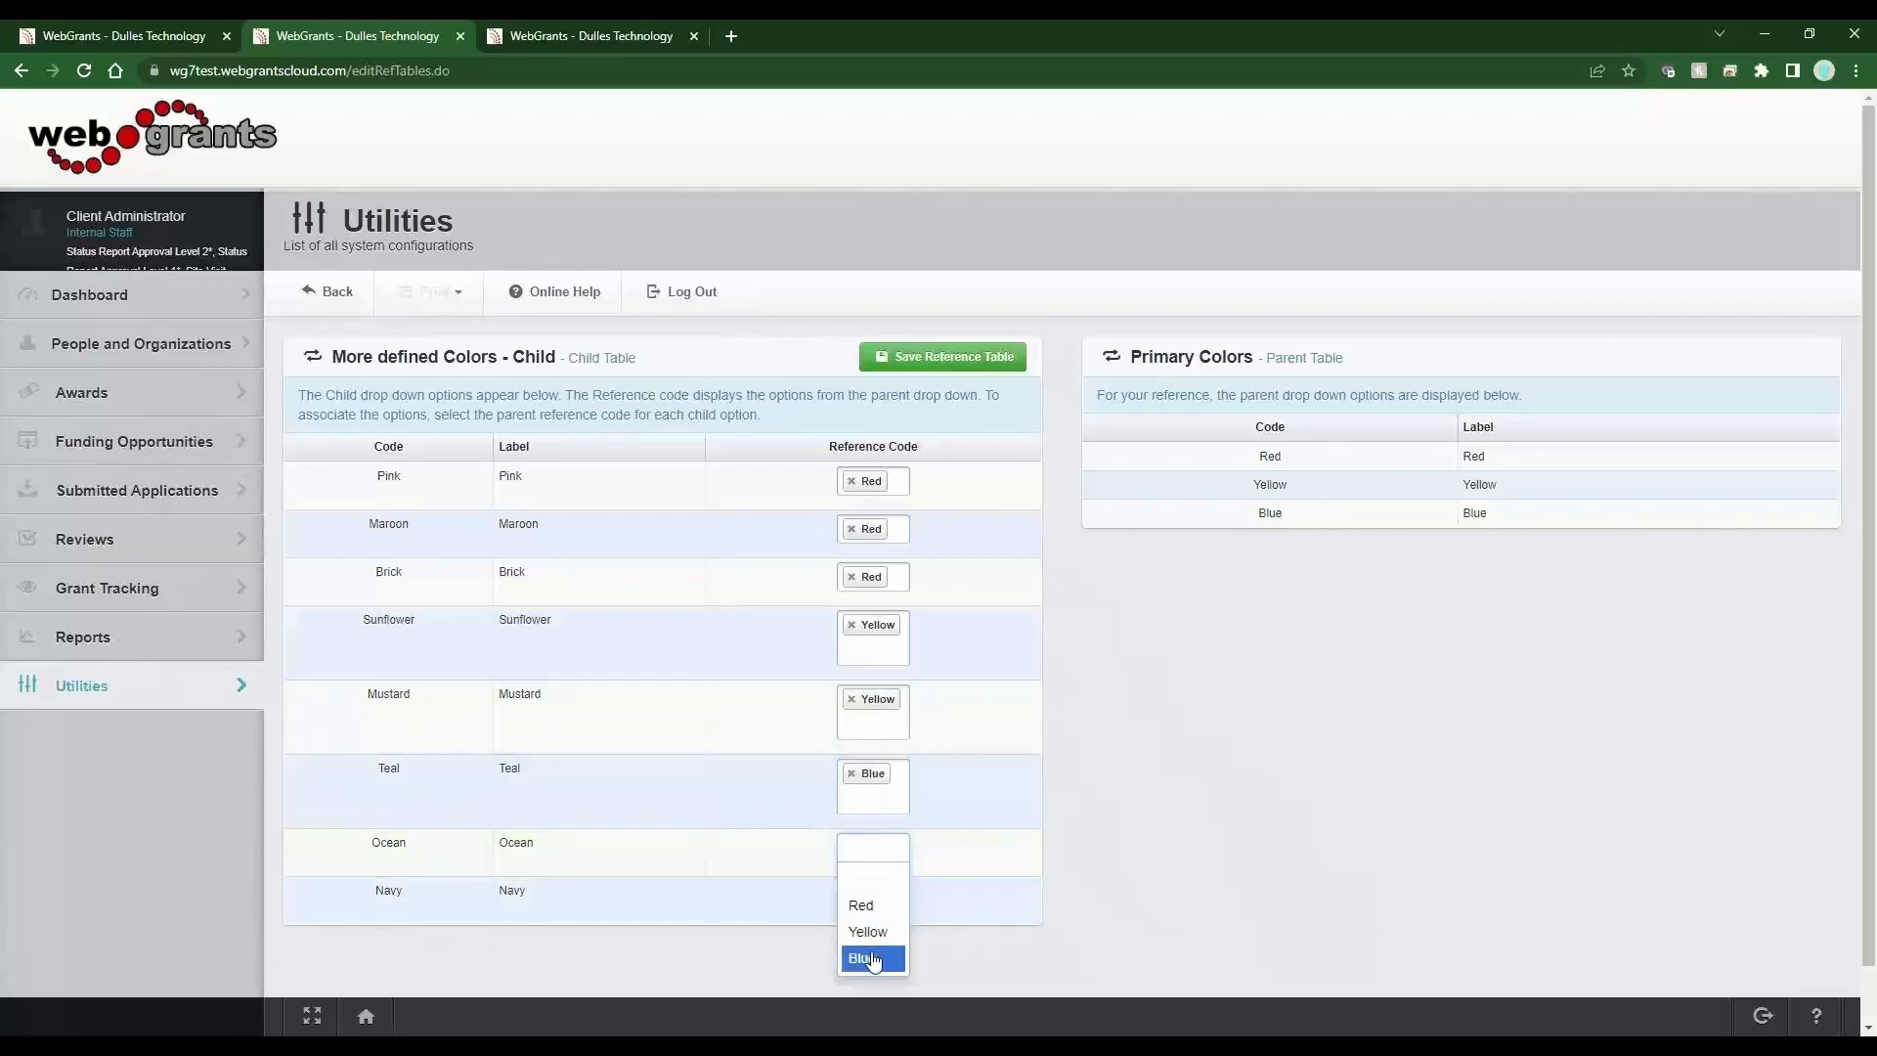
pyautogui.click(873, 961)
pyautogui.click(876, 928)
pyautogui.click(870, 889)
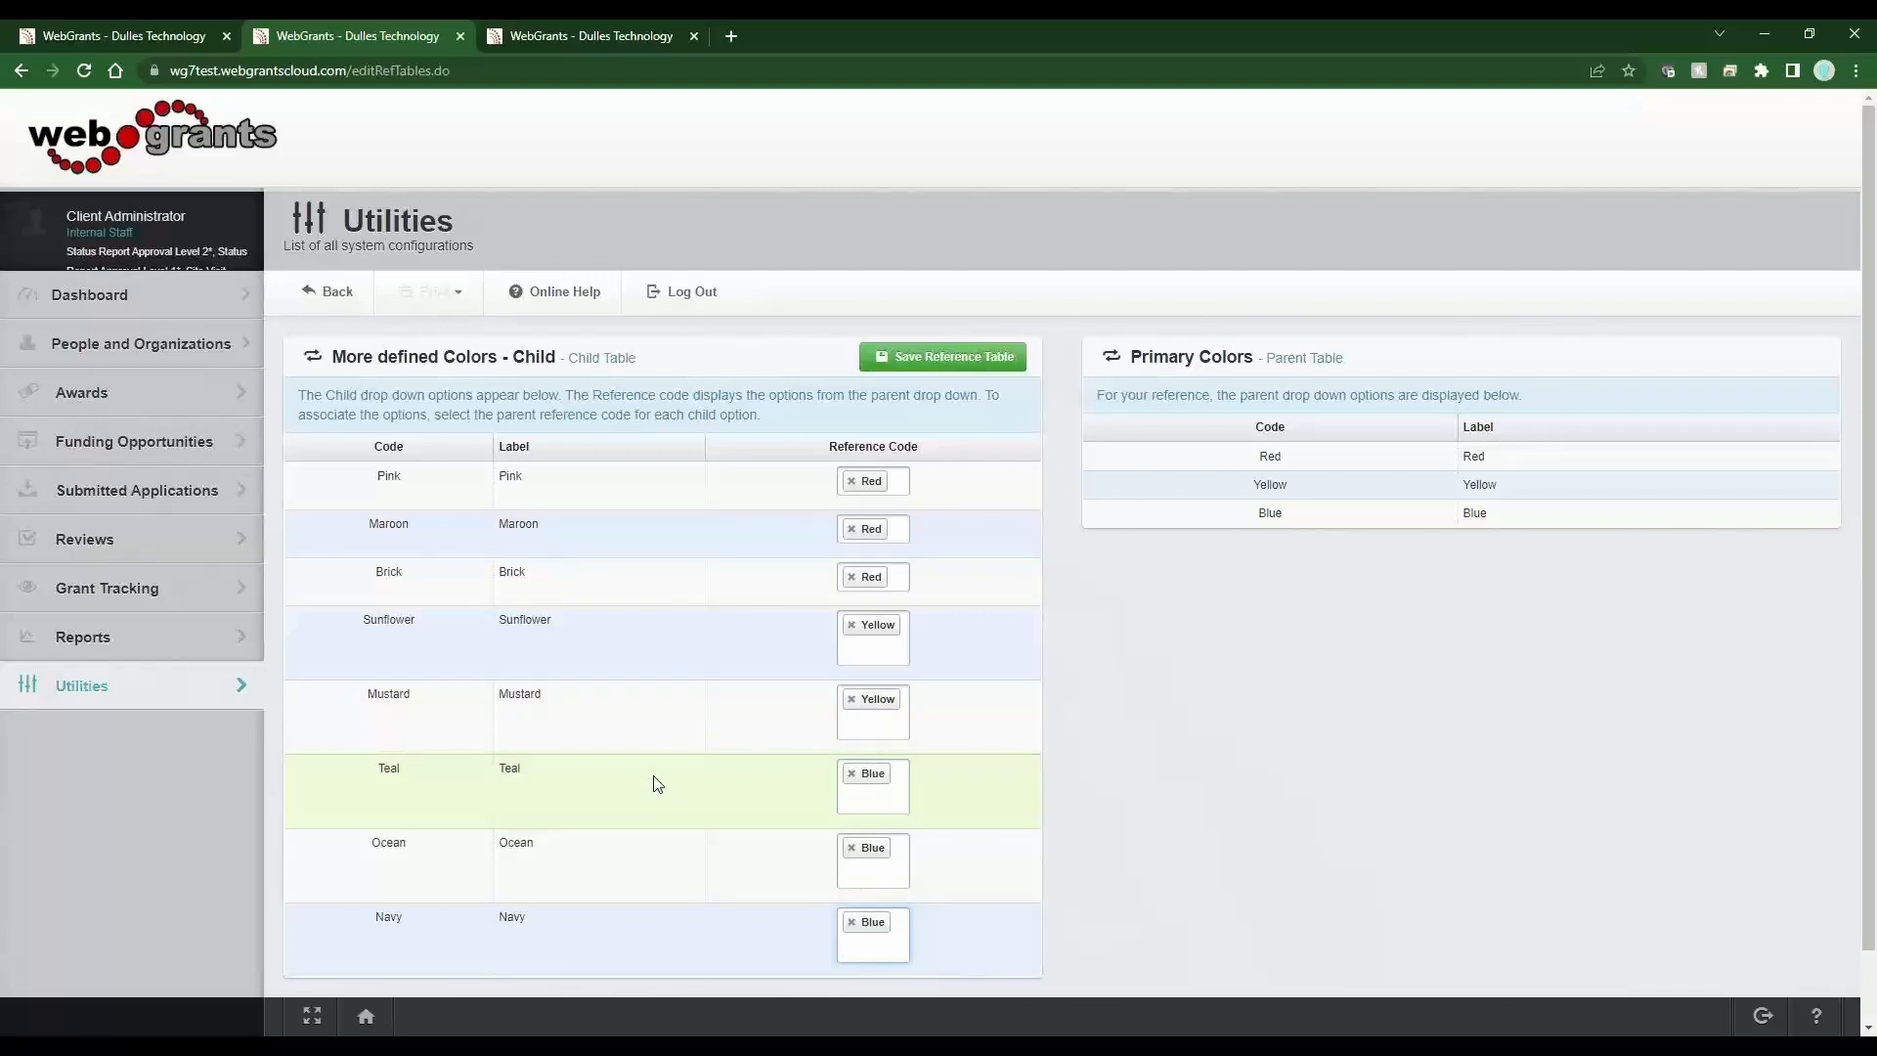
pyautogui.click(897, 581)
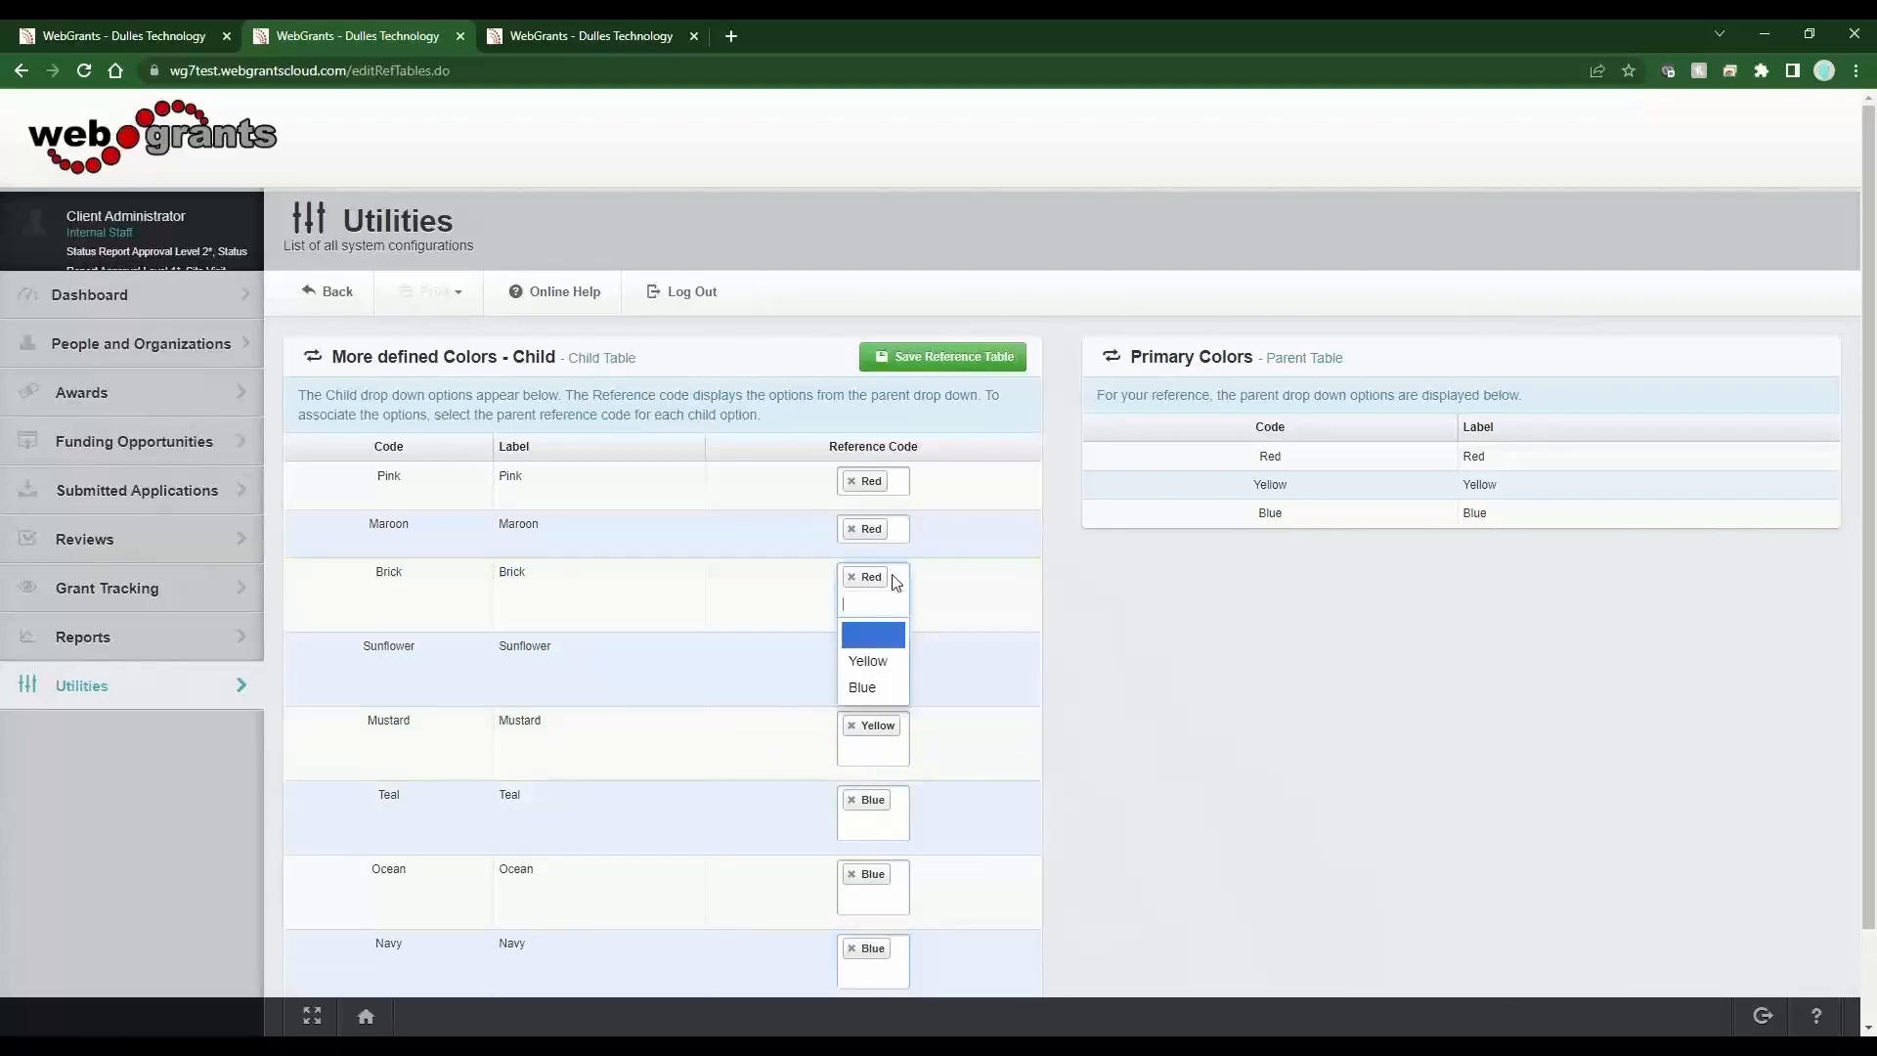
pyautogui.click(887, 654)
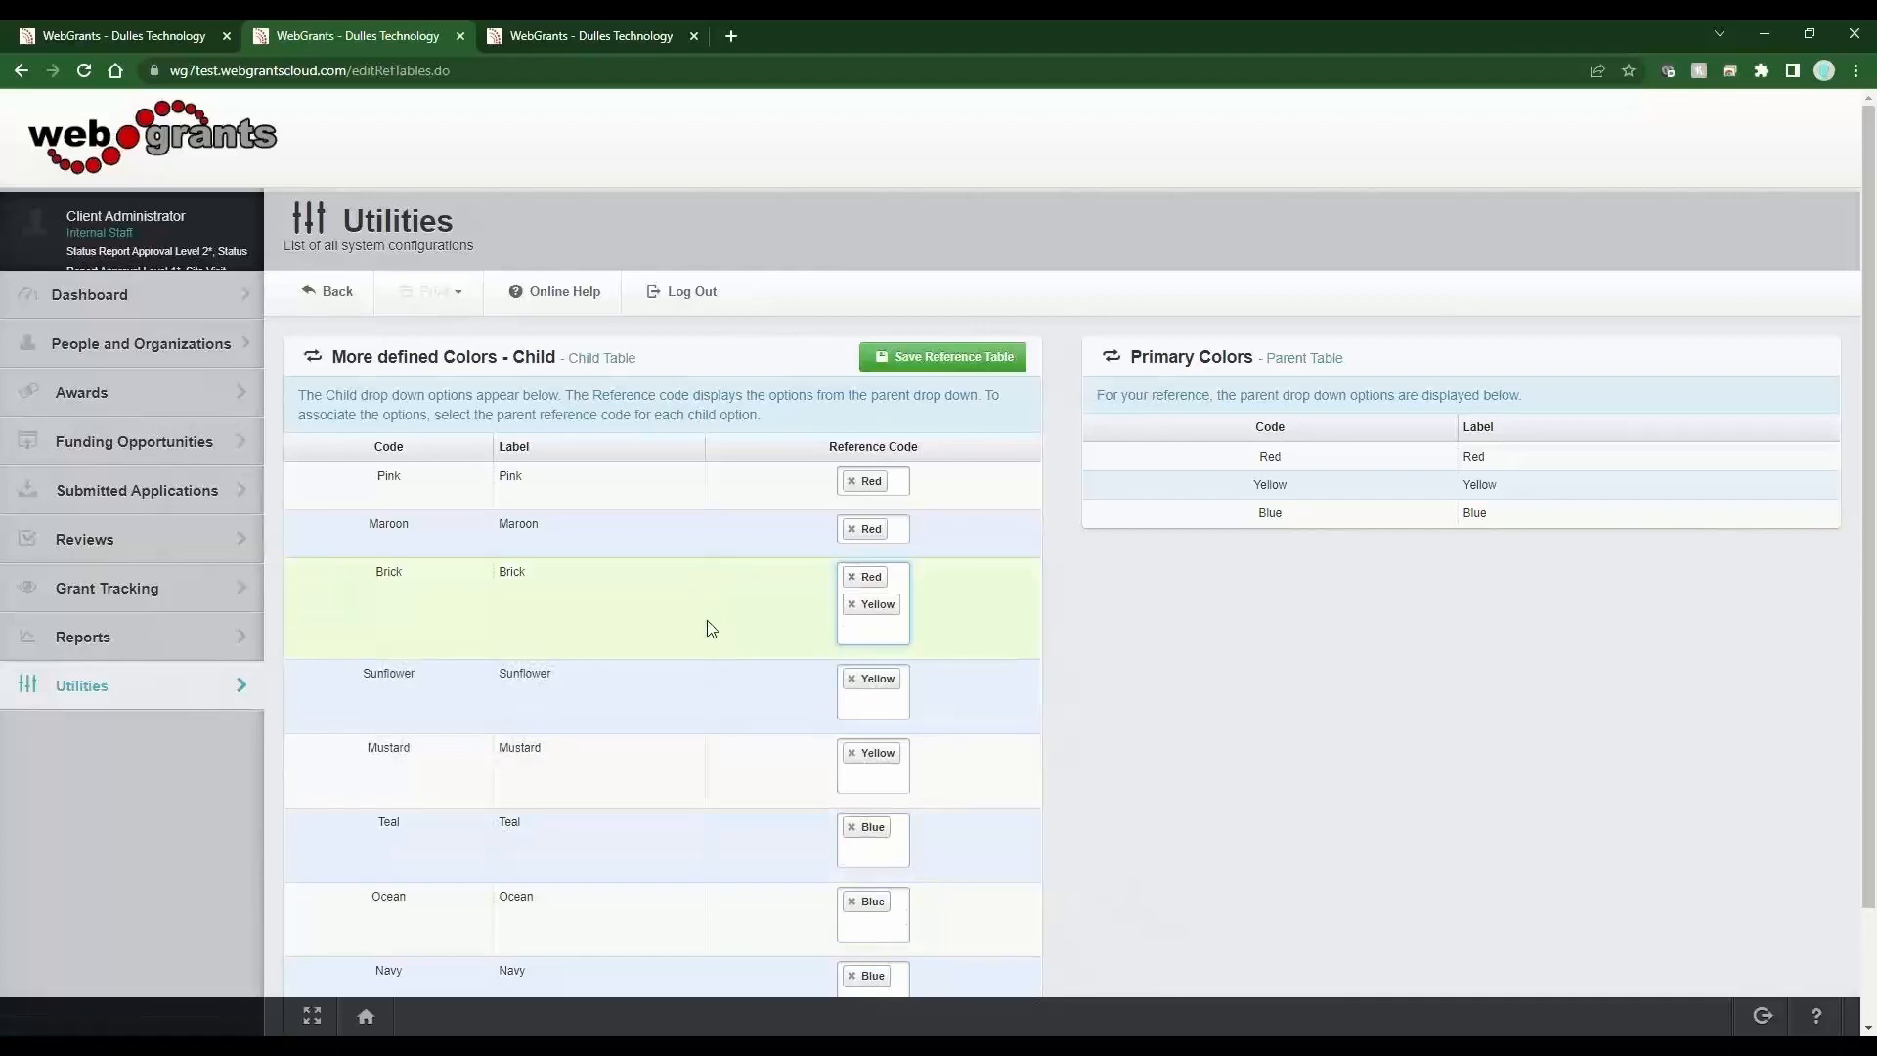
pyautogui.doubleClick(559, 576)
pyautogui.click(851, 605)
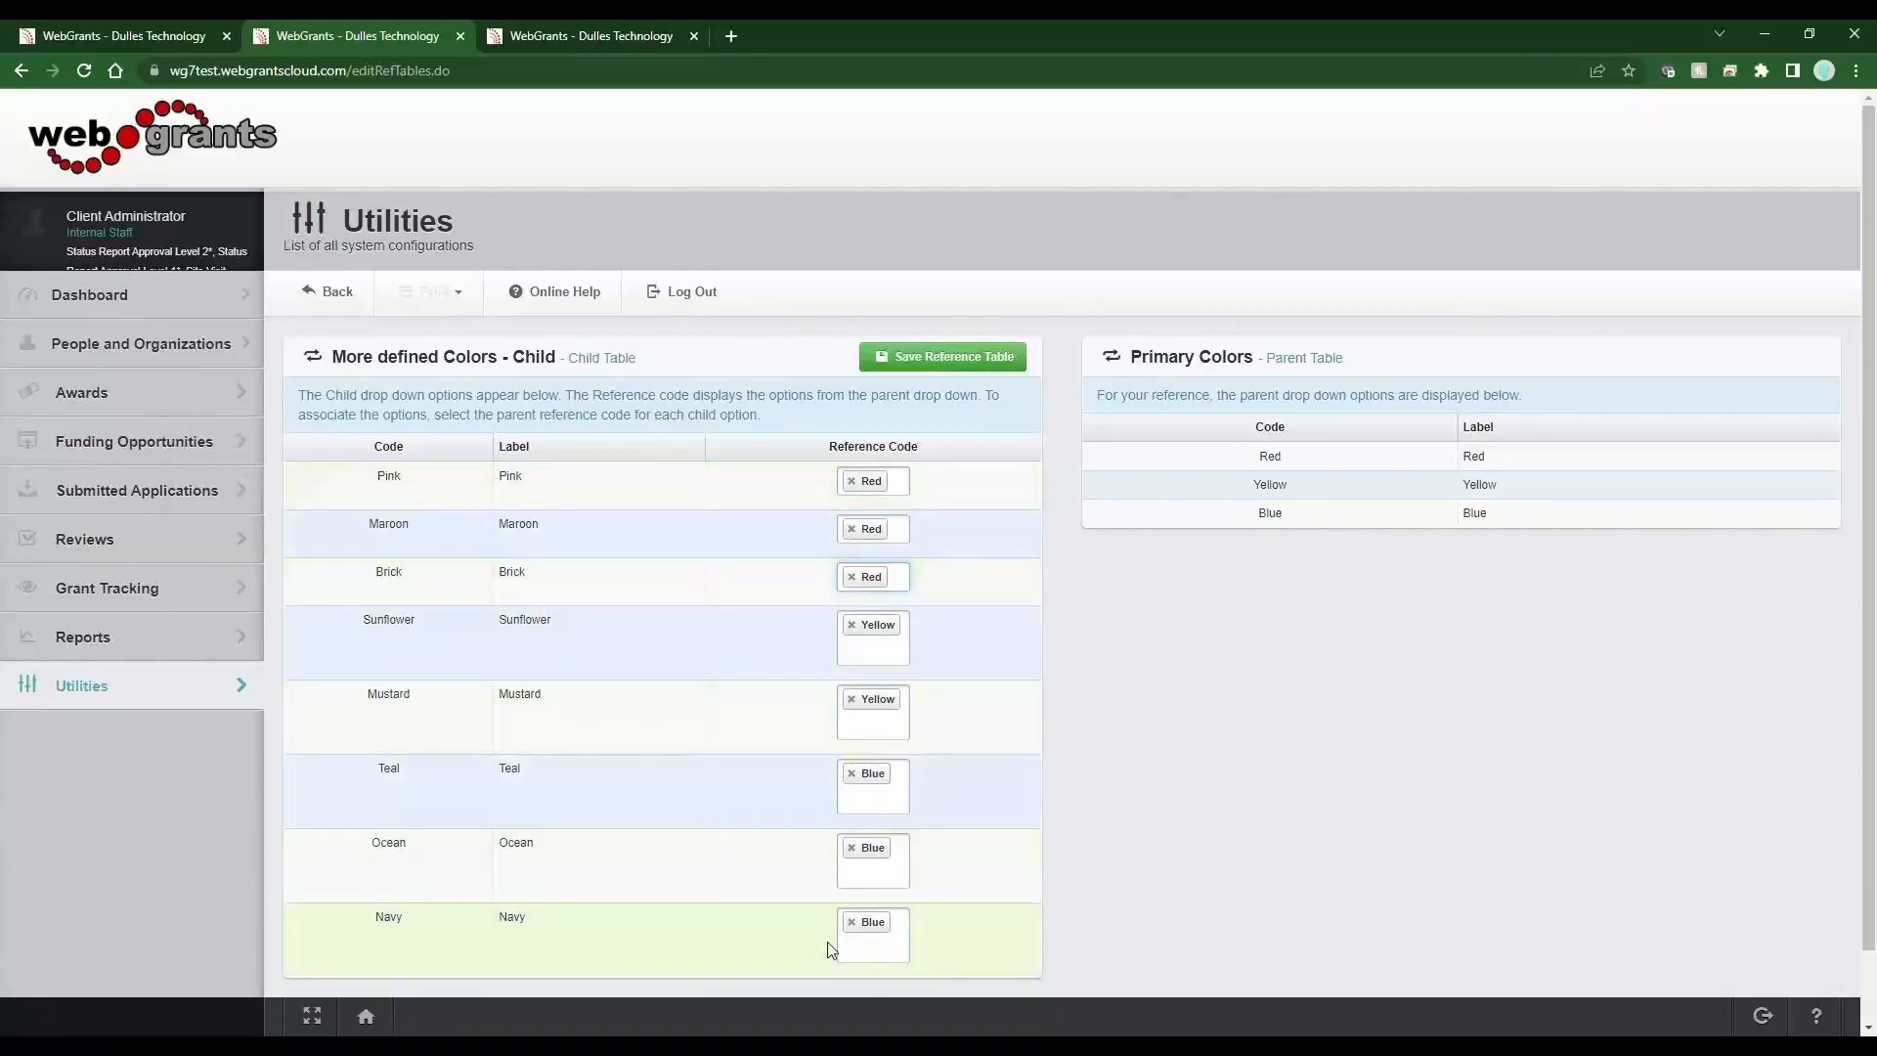
# Save the reference table and switch to the Form Creator tab.
pyautogui.click(894, 357)
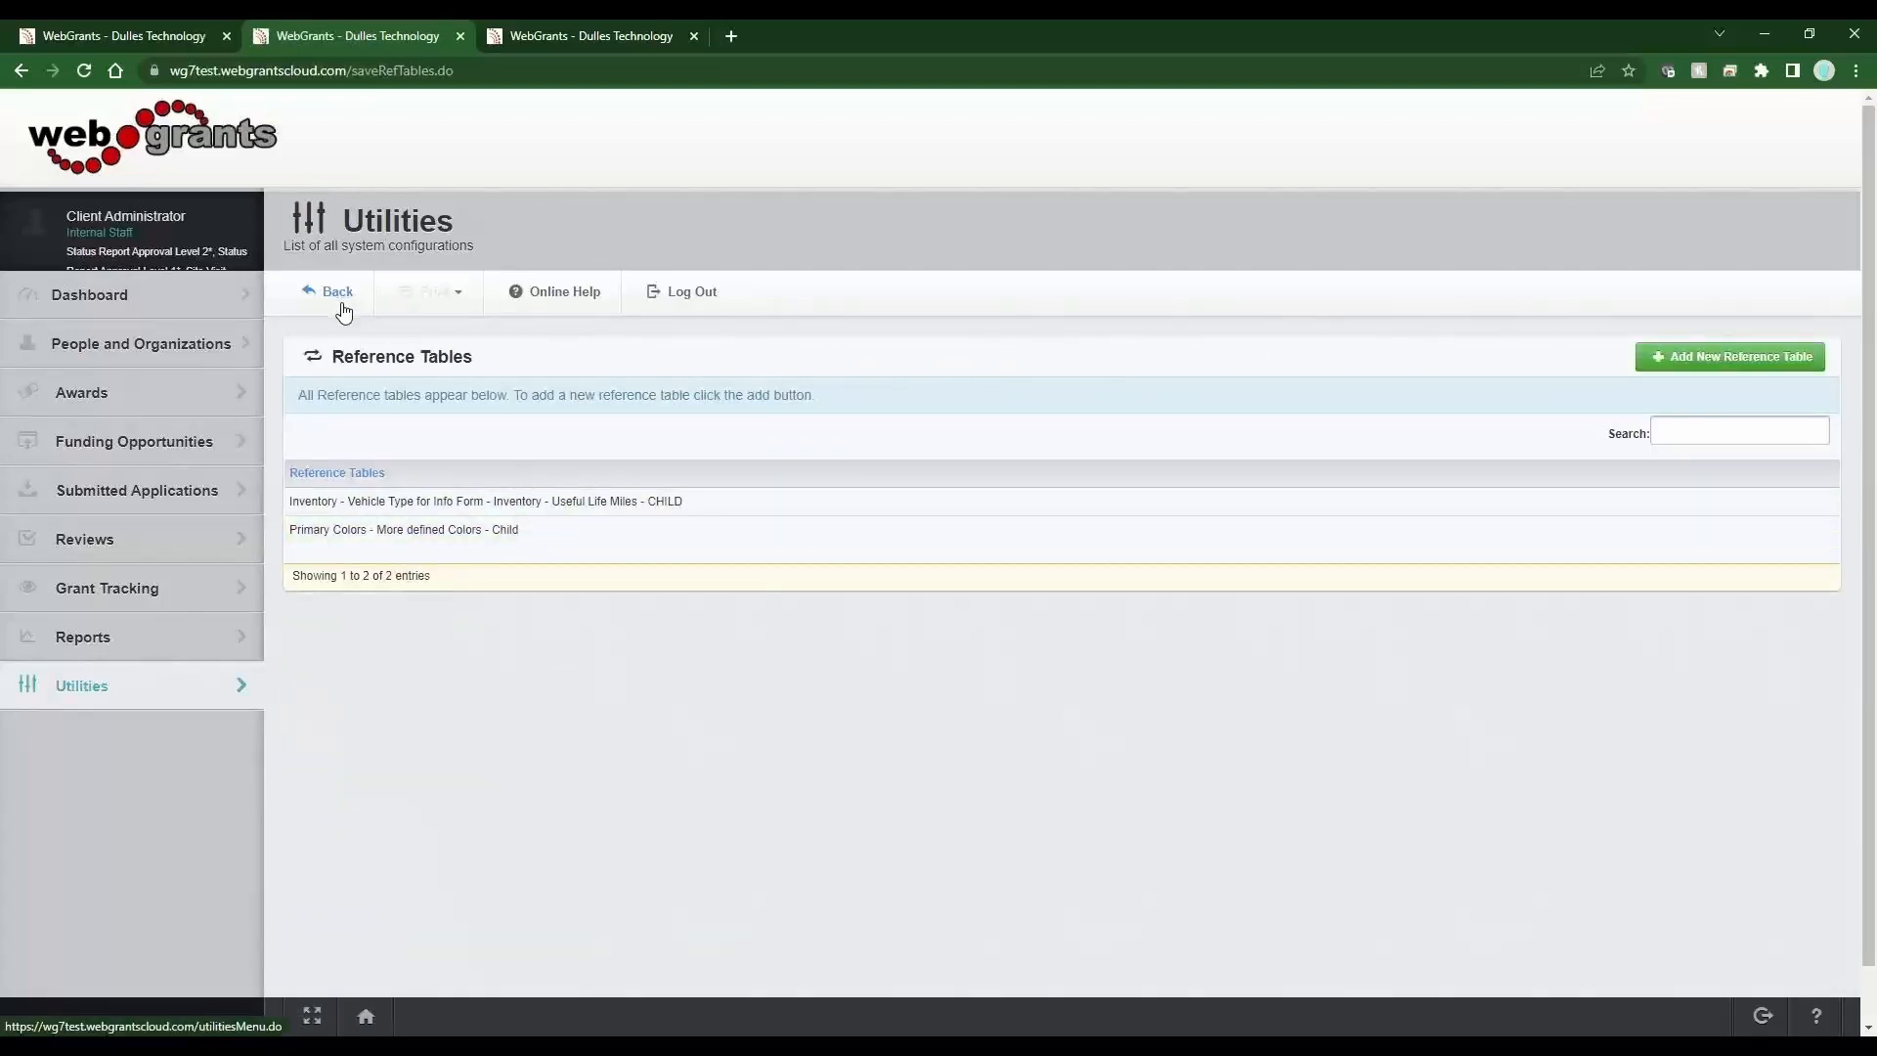
pyautogui.click(636, 43)
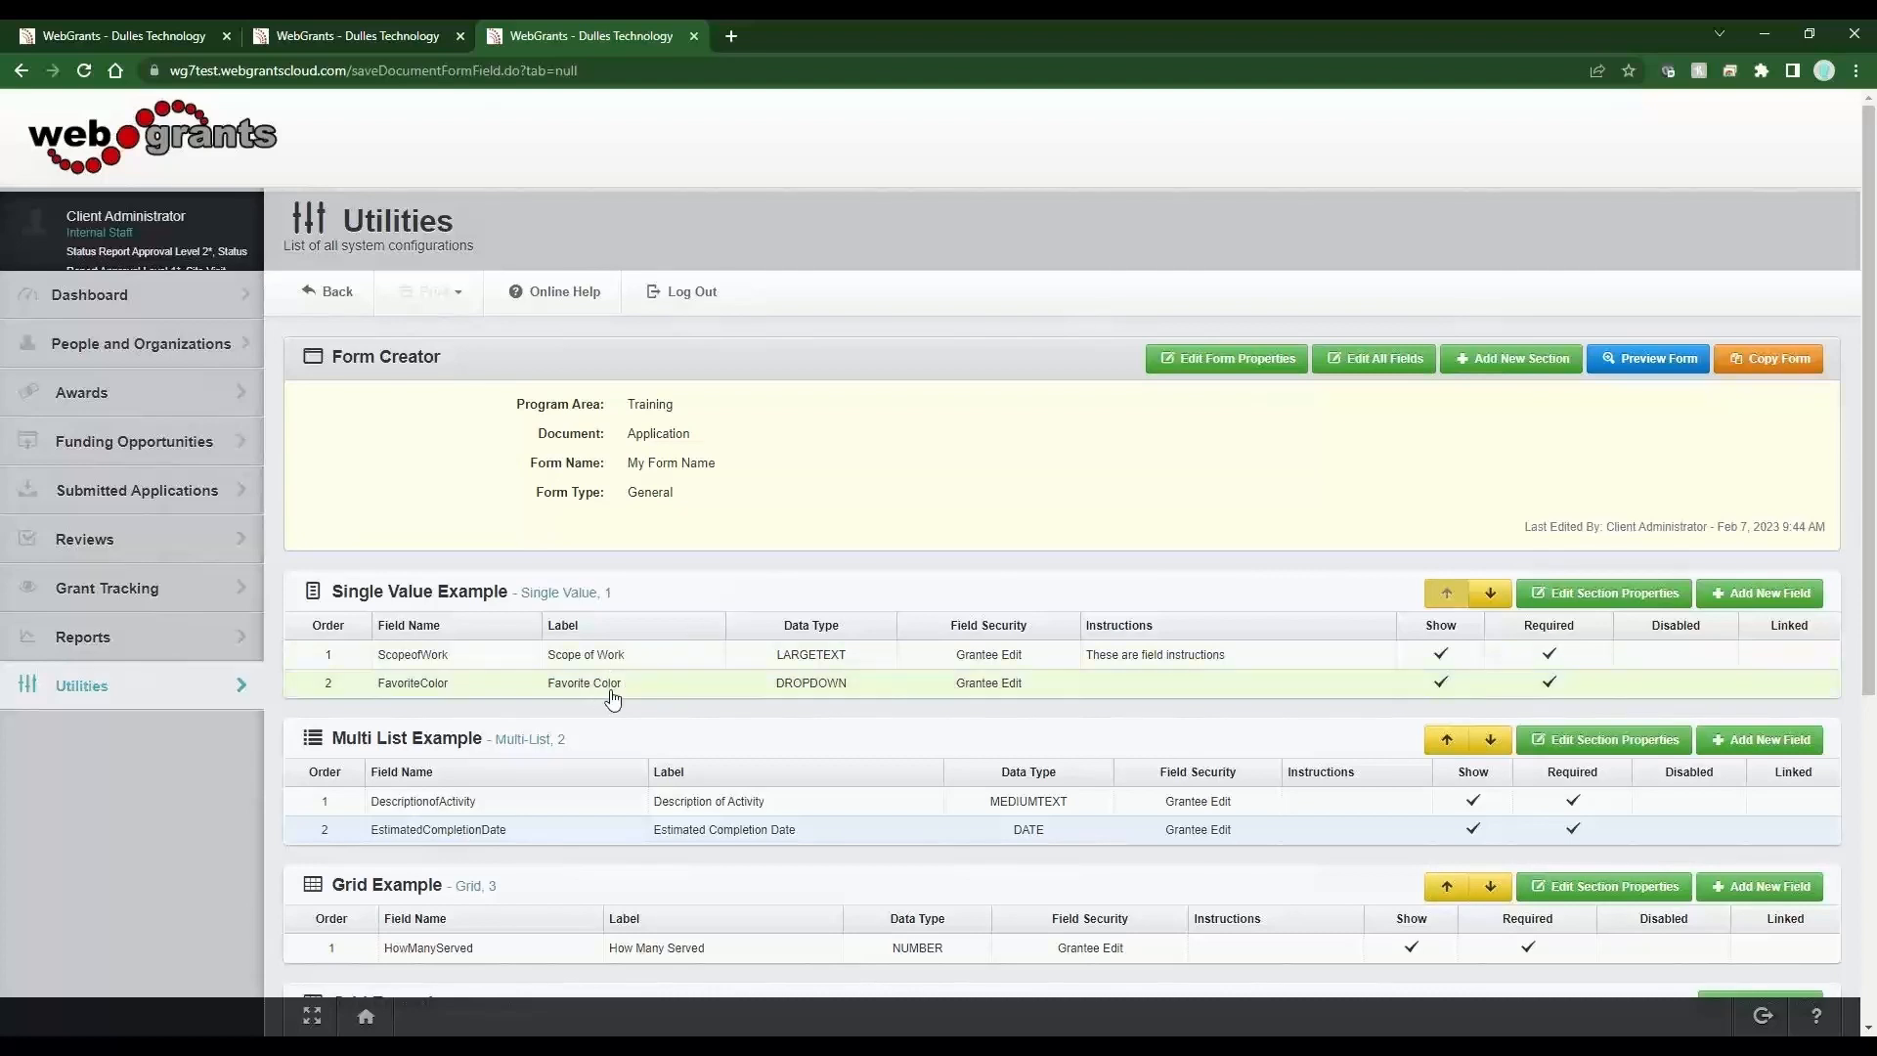
# Preview the form, inspect the Favorite Color list options, and go back to the Form Creator.
pyautogui.click(1647, 366)
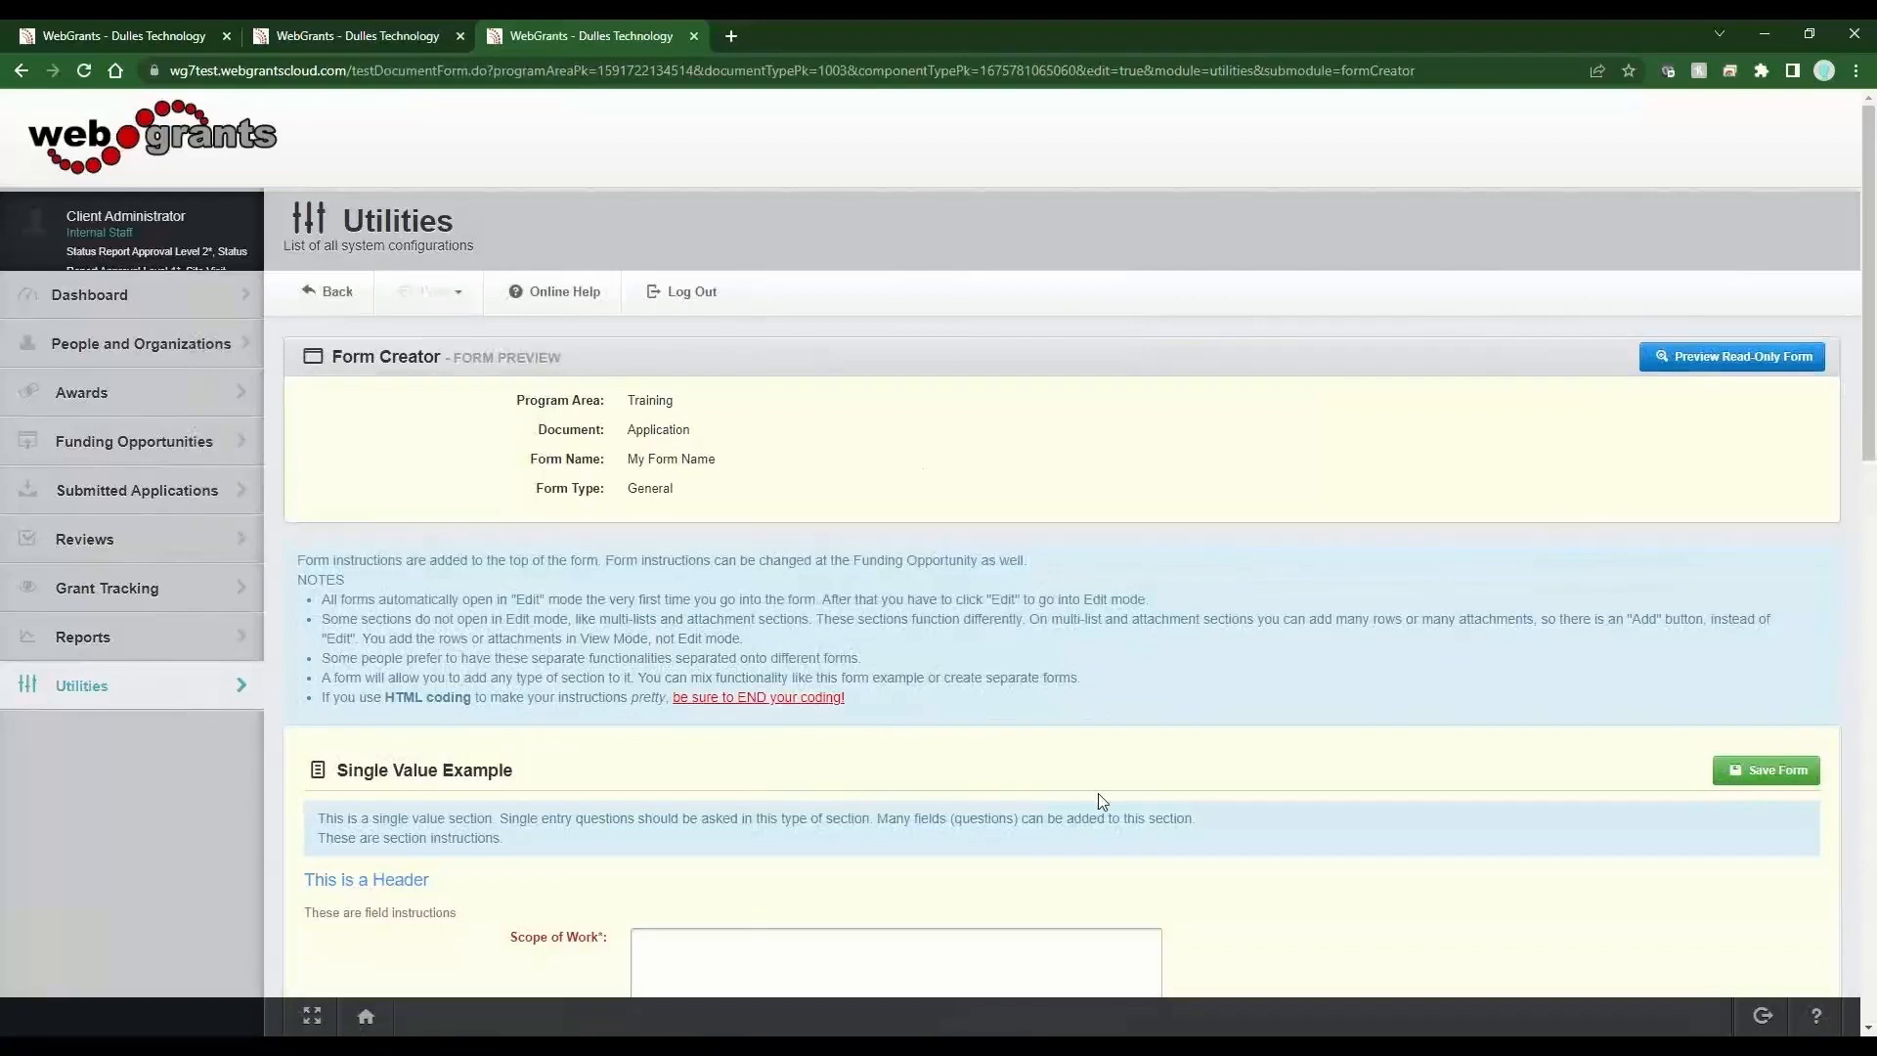
pyautogui.scroll(-3, 1119, 821)
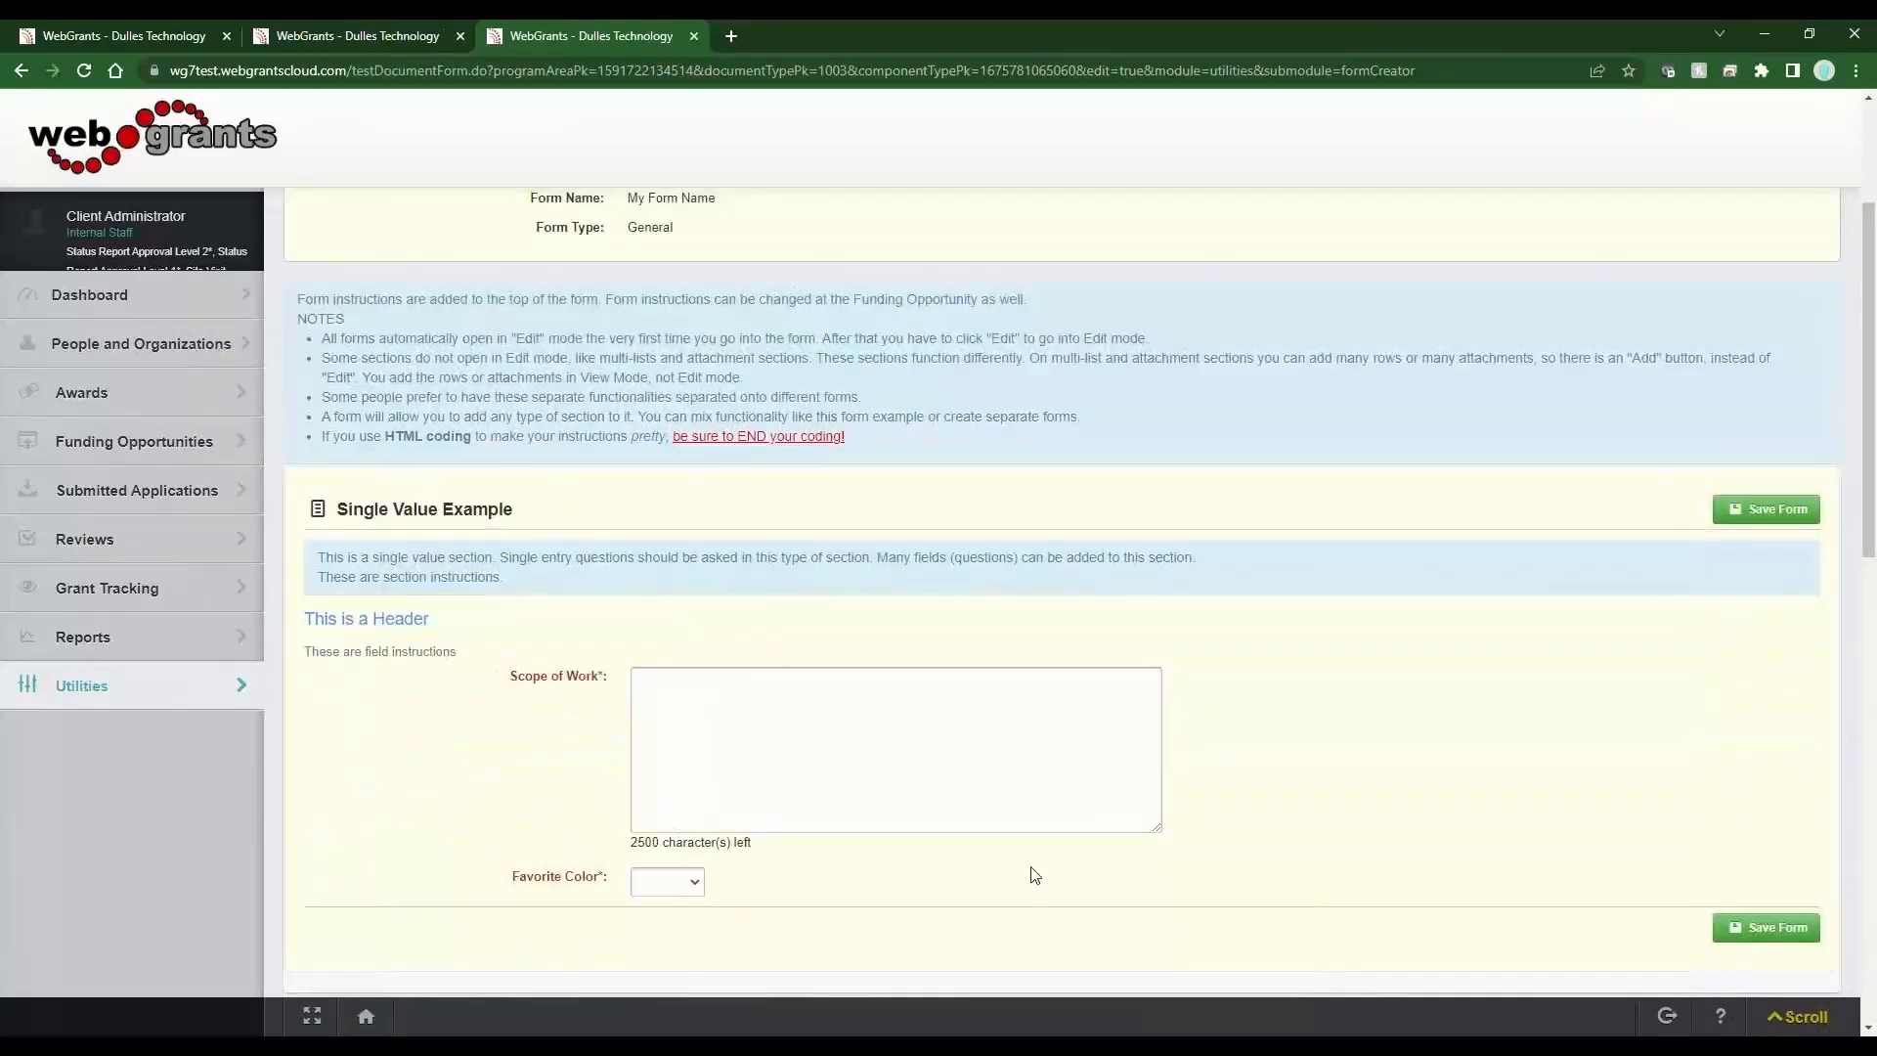
pyautogui.moveTo(616, 890); pyautogui.dragTo(587, 938)
pyautogui.click(671, 889)
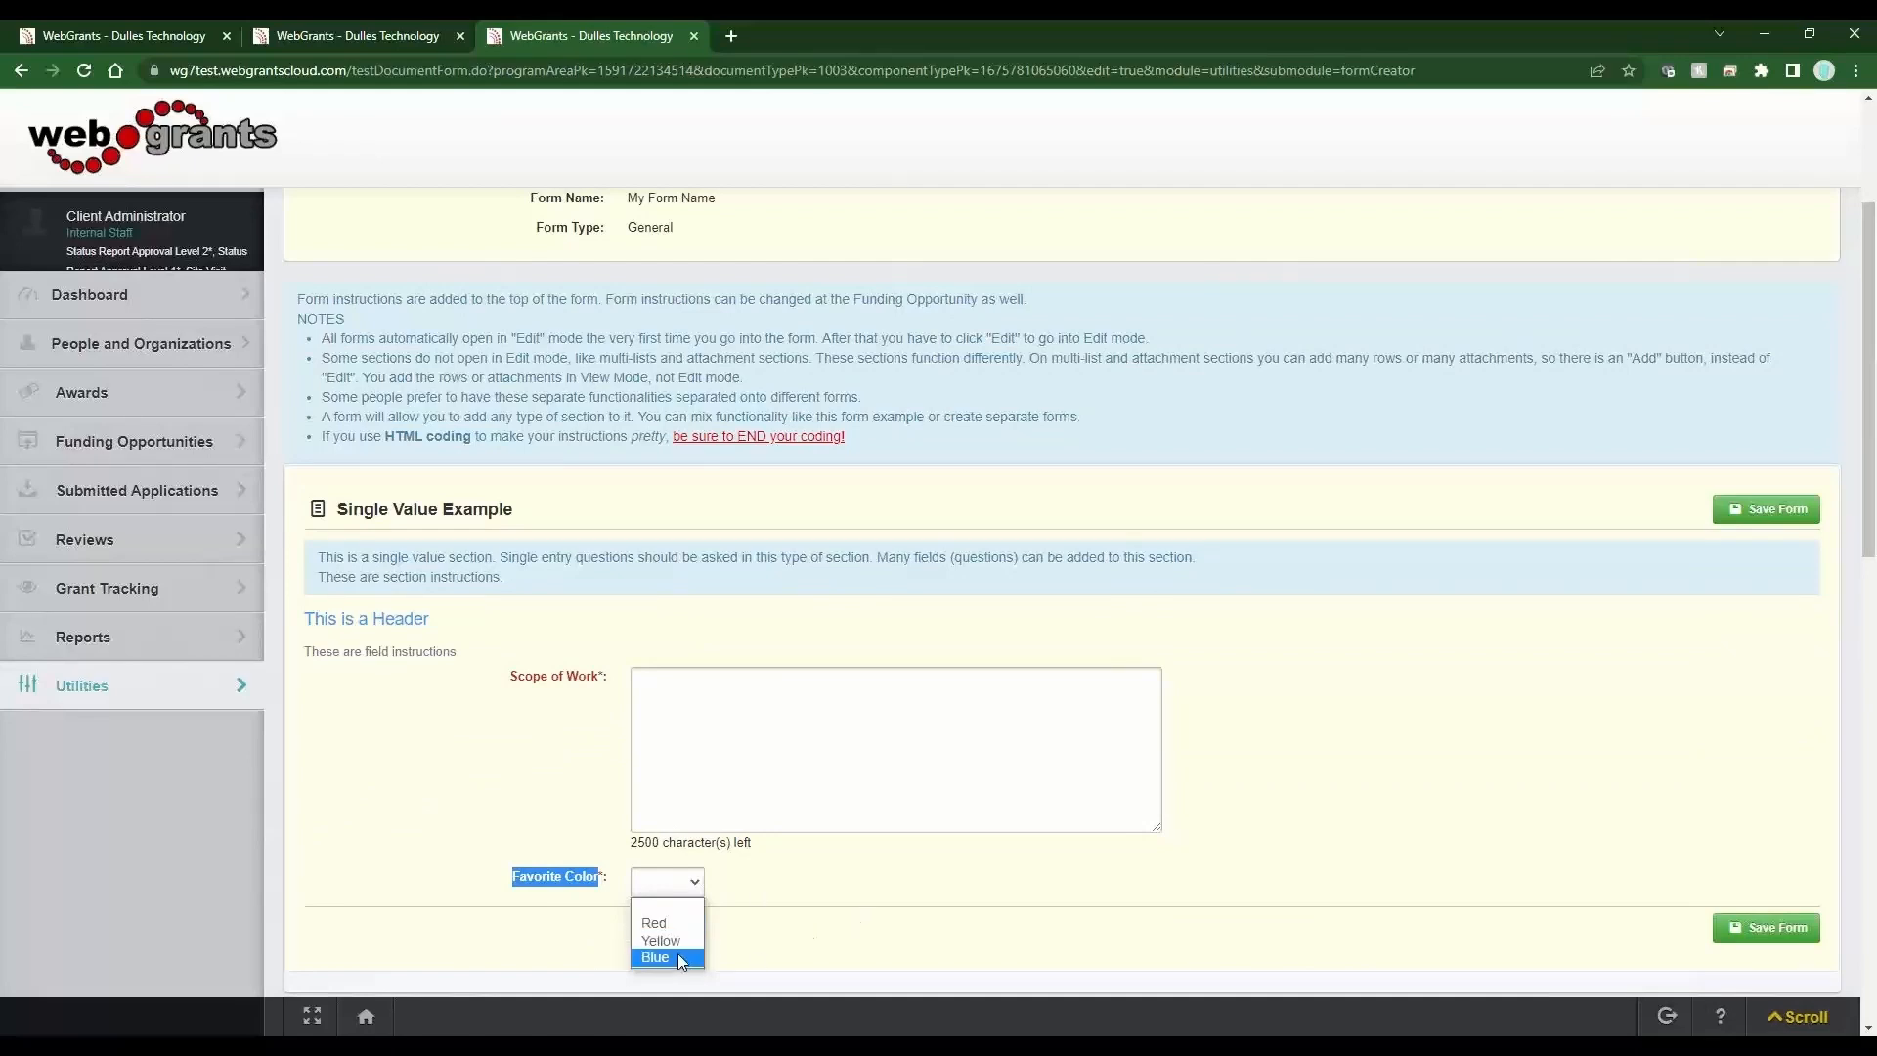
pyautogui.click(769, 943)
pyautogui.scroll(3, 762, 938)
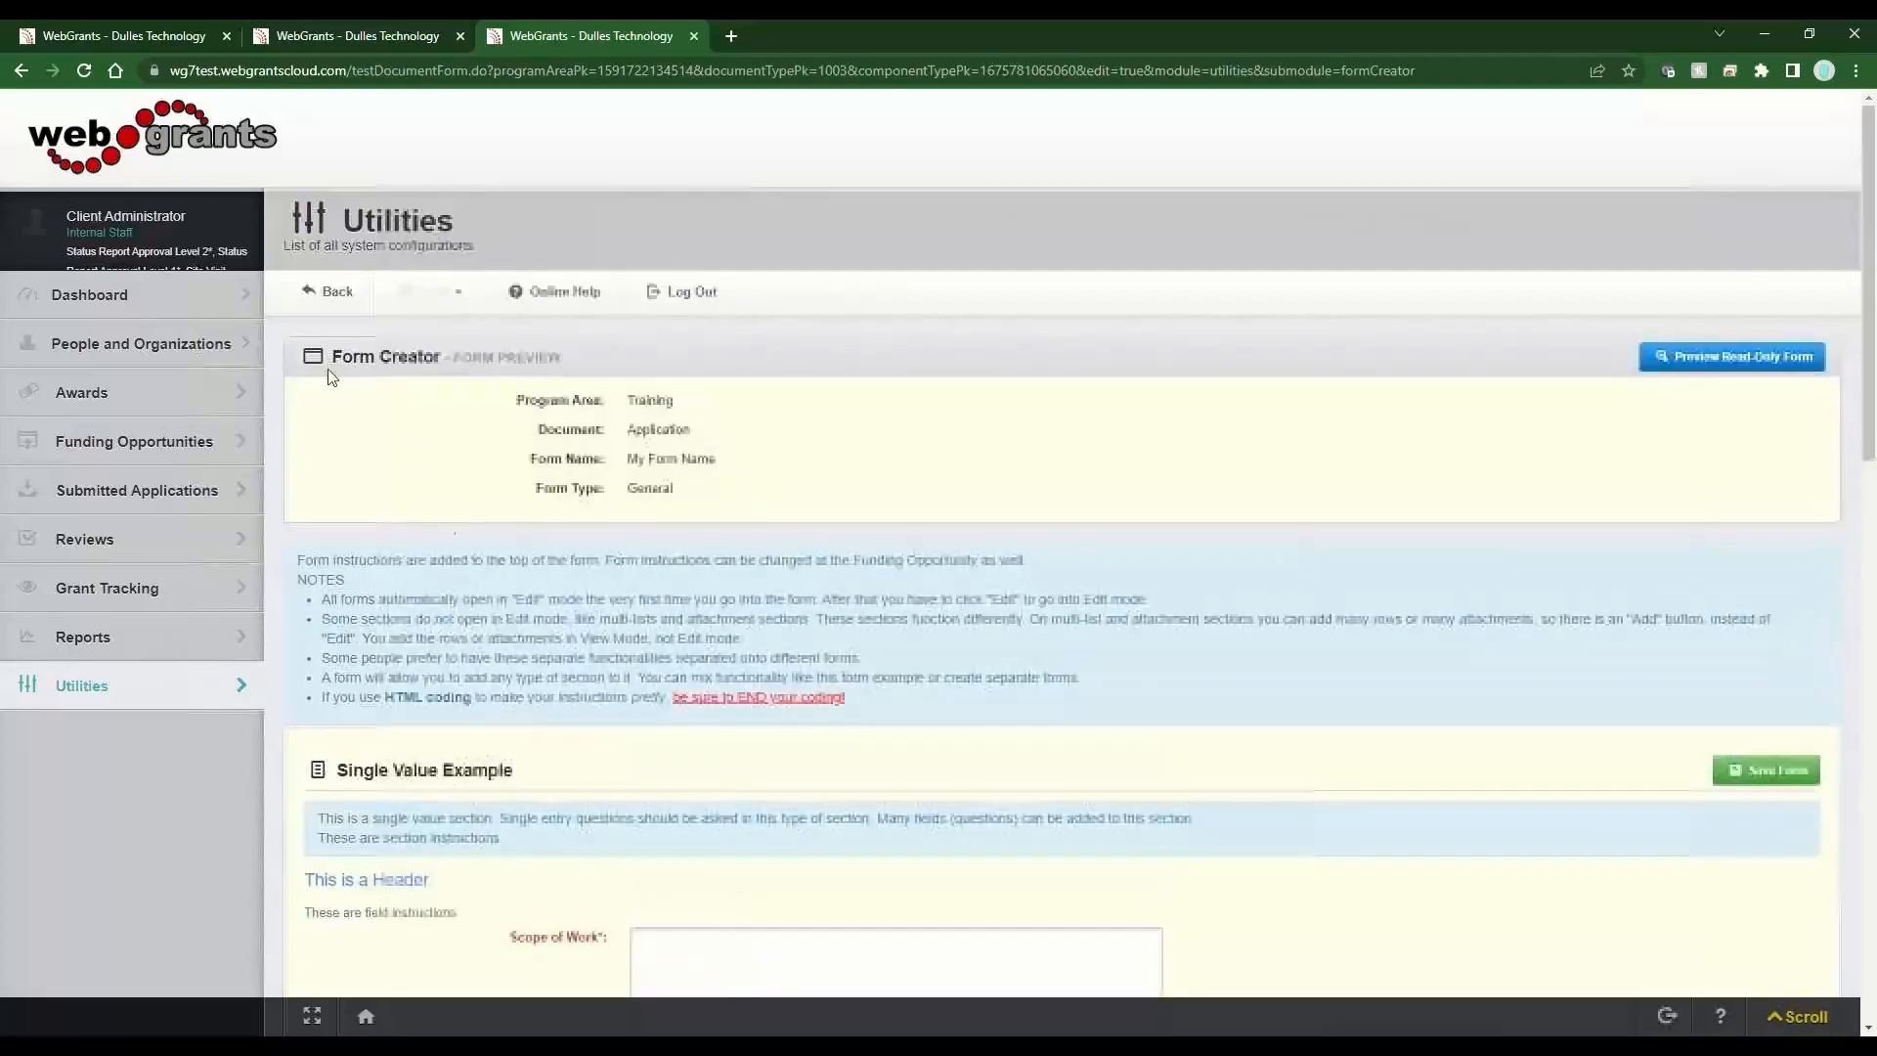
pyautogui.click(314, 310)
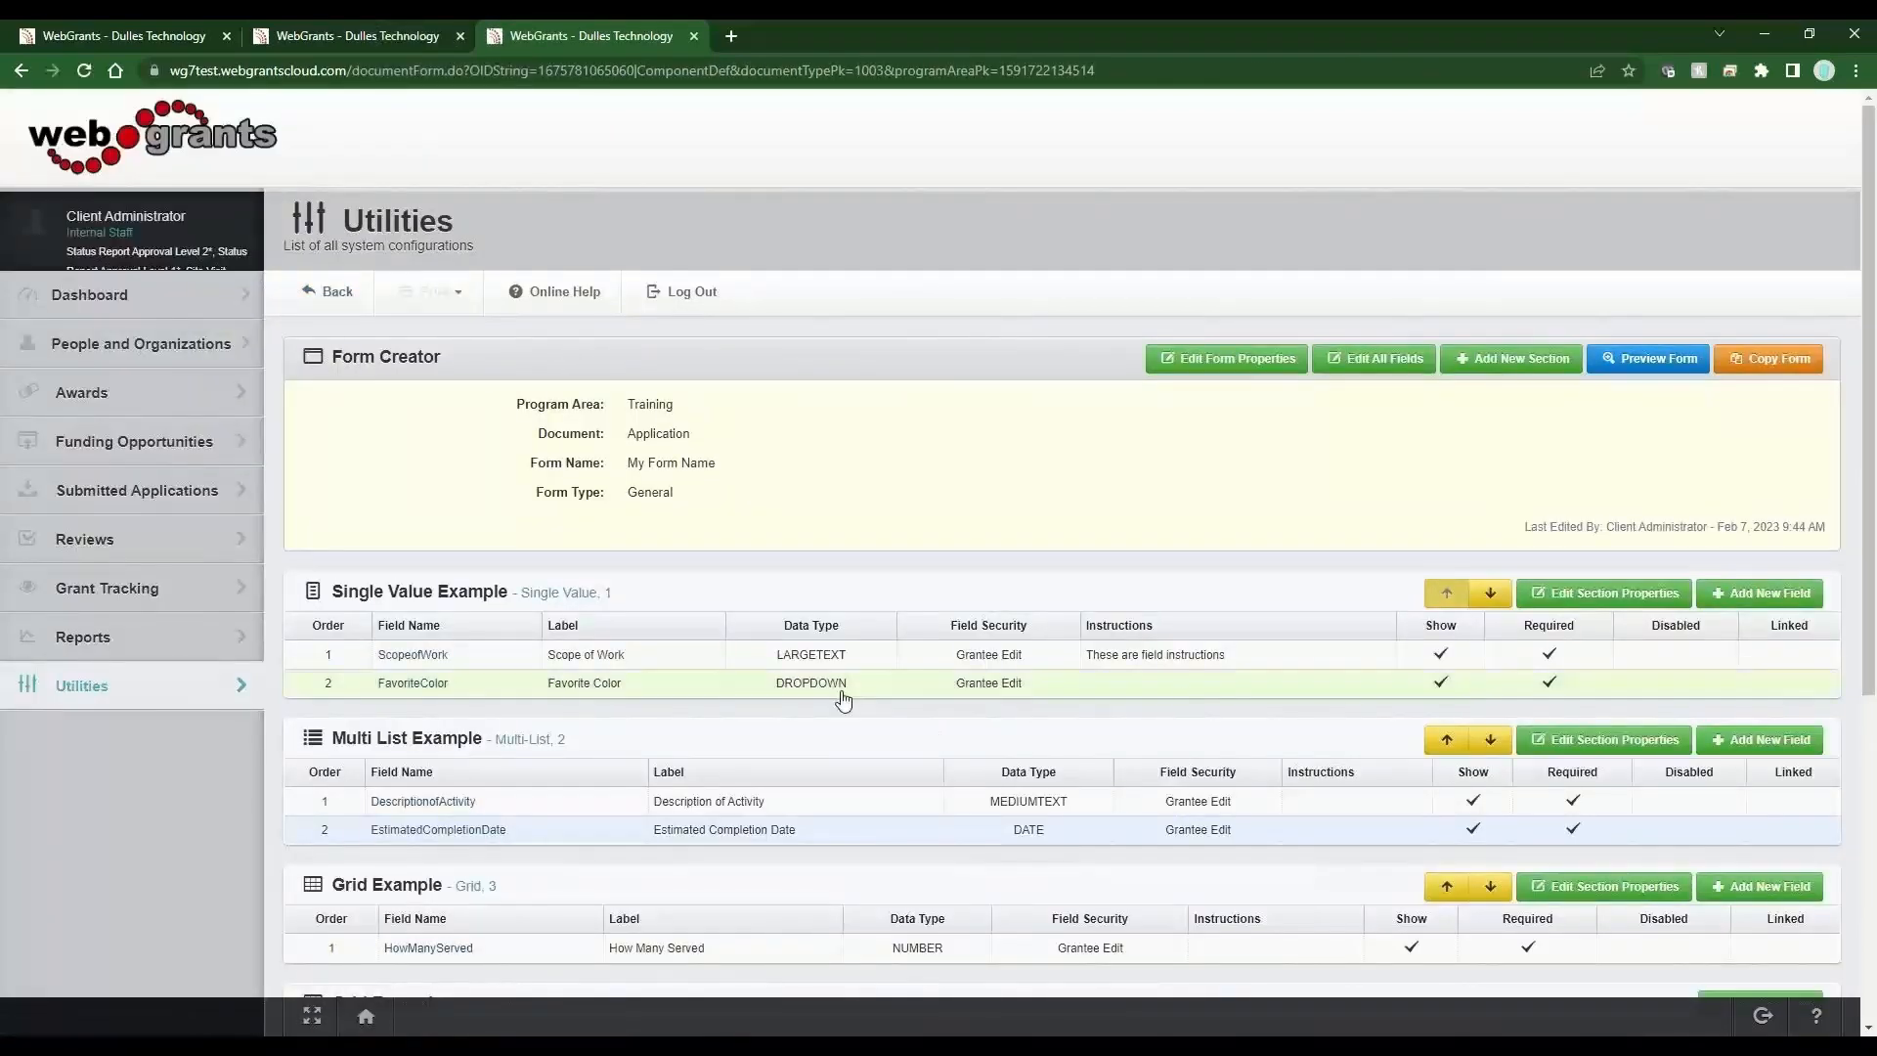
# Add a new field to the Single Value Example section labelled "Be more specific" with database name Bemorespecific.
pyautogui.click(1771, 594)
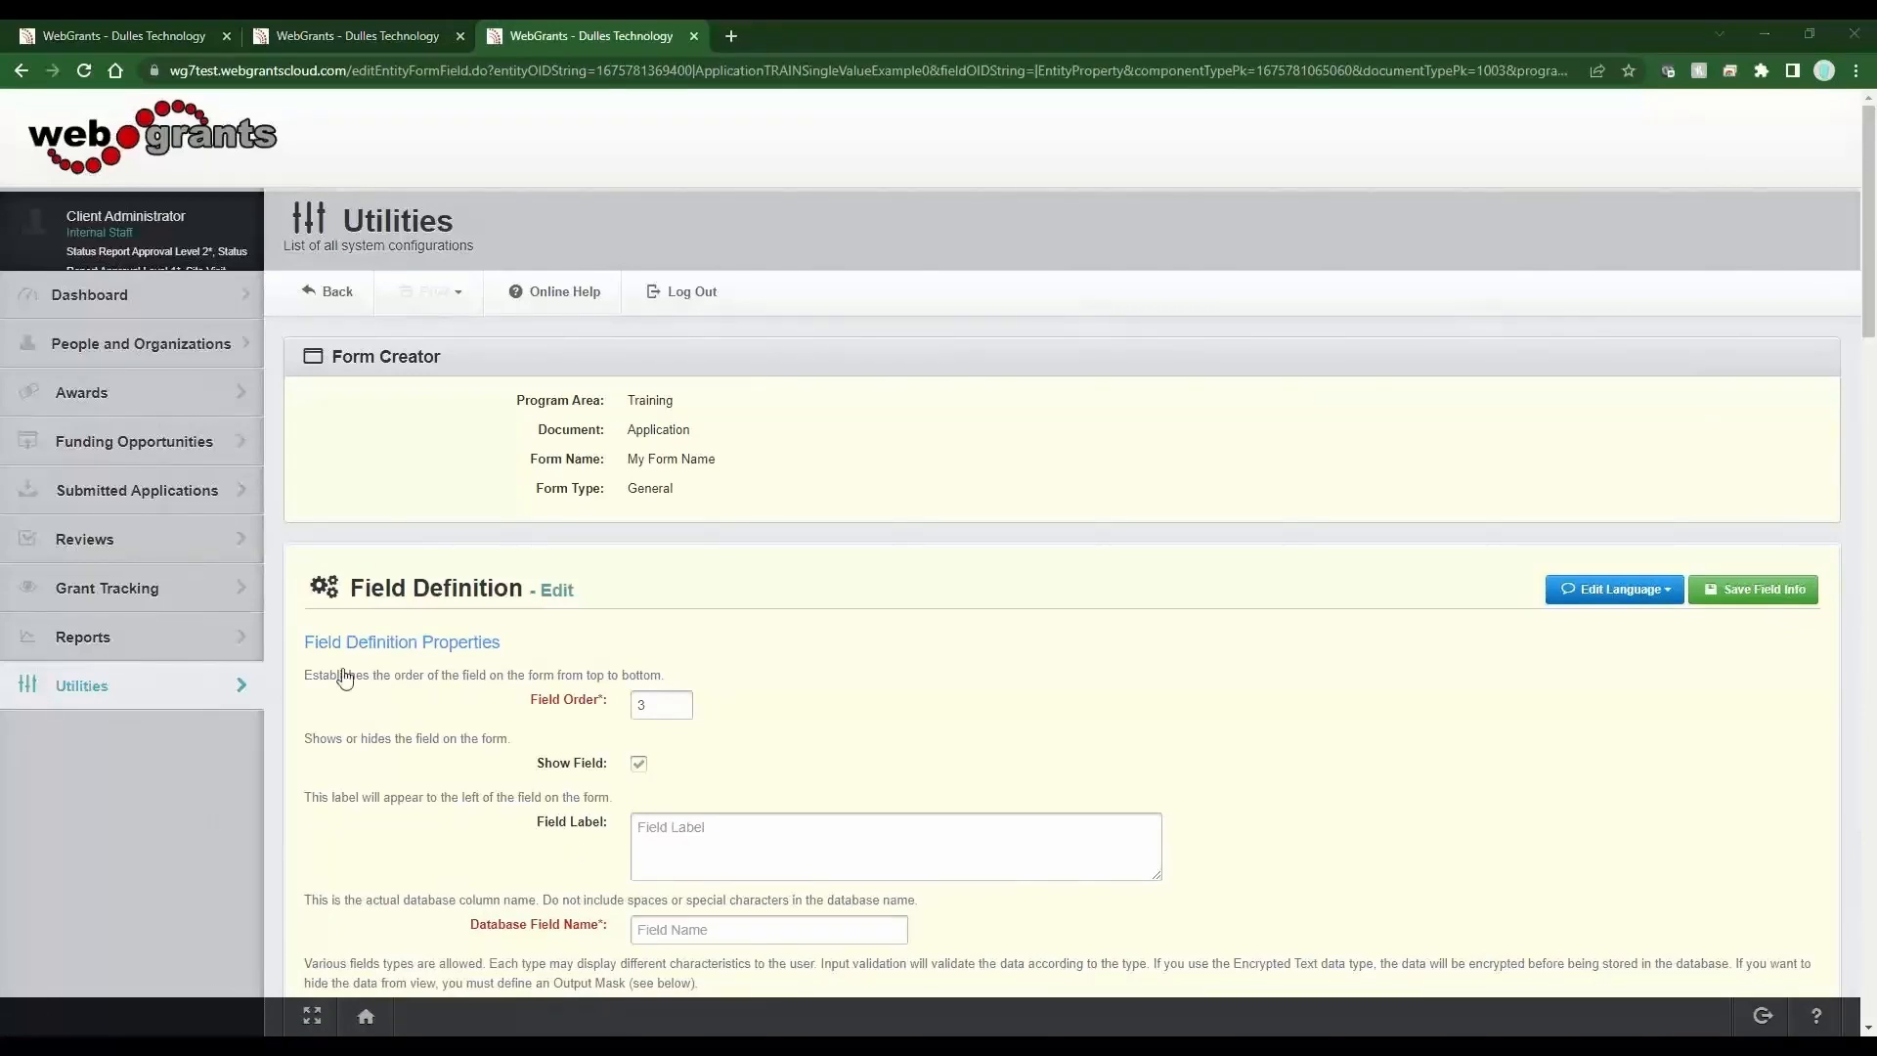
pyautogui.click(909, 834)
pyautogui.write('Be more specific')
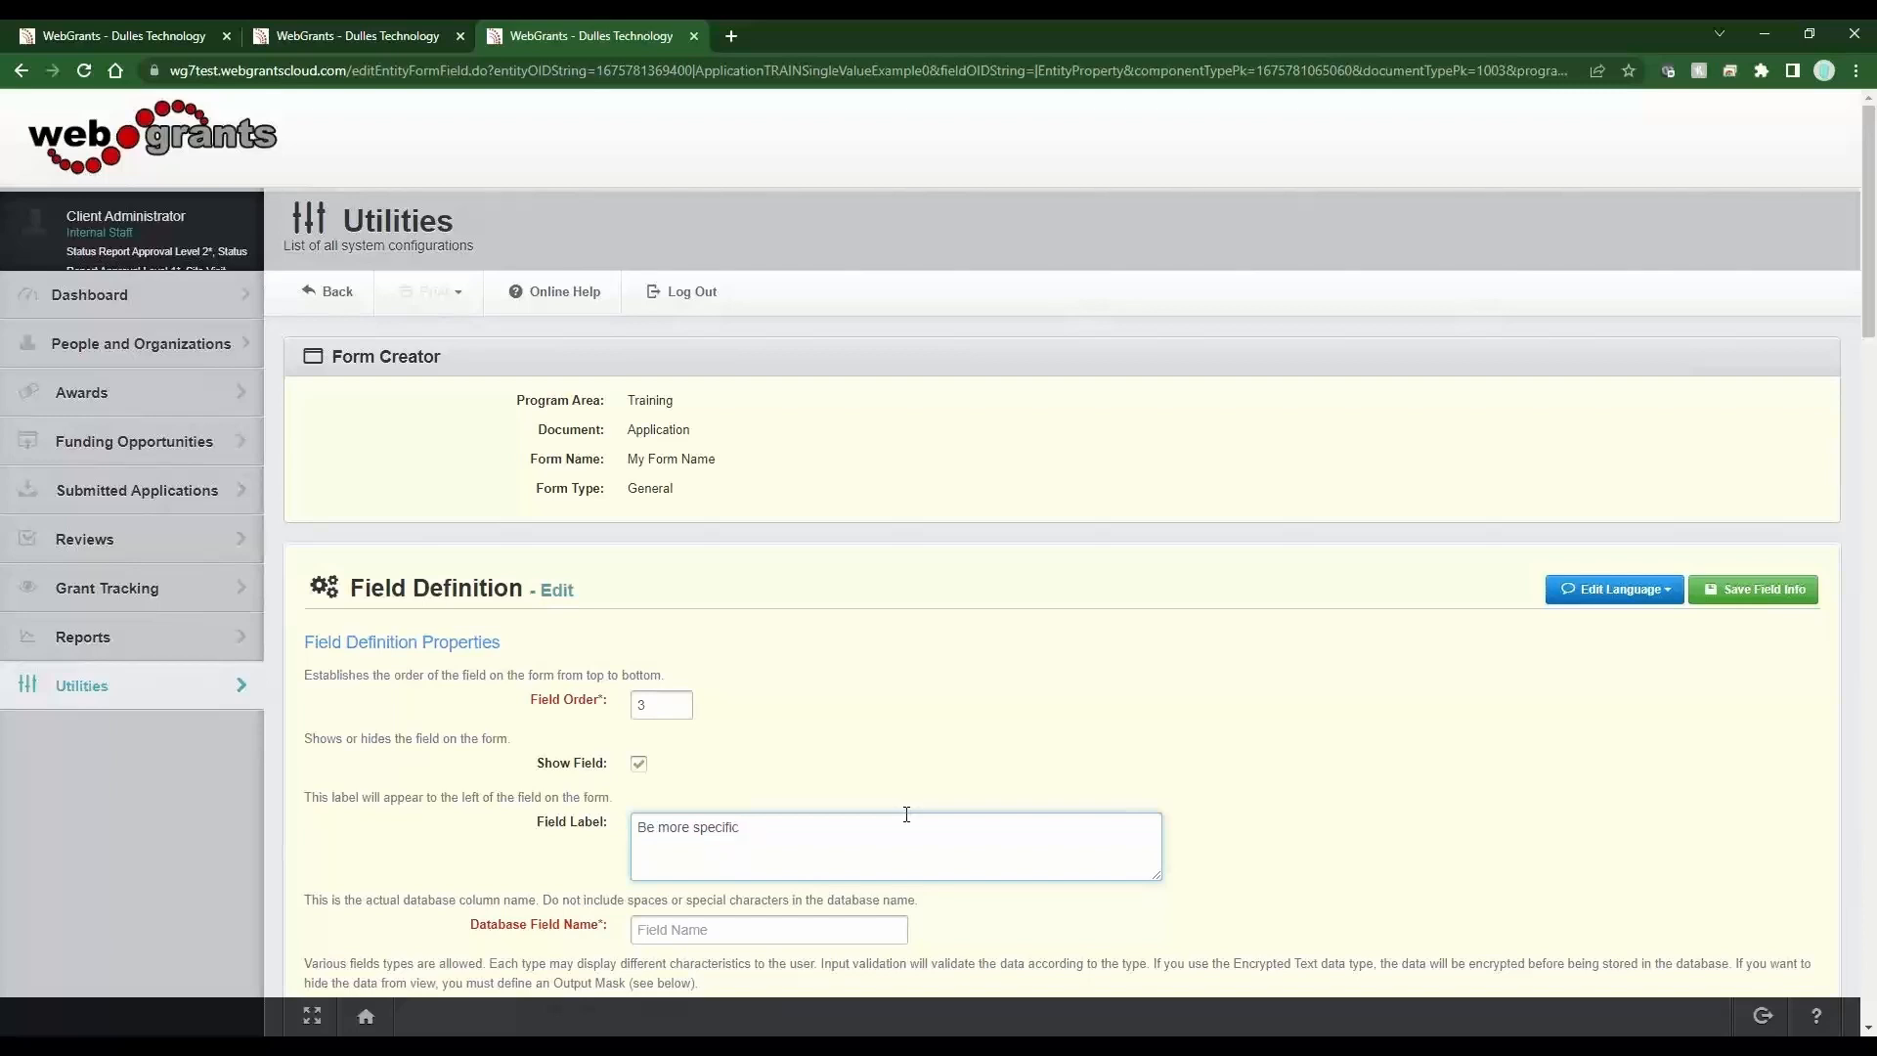
pyautogui.press('Tab')
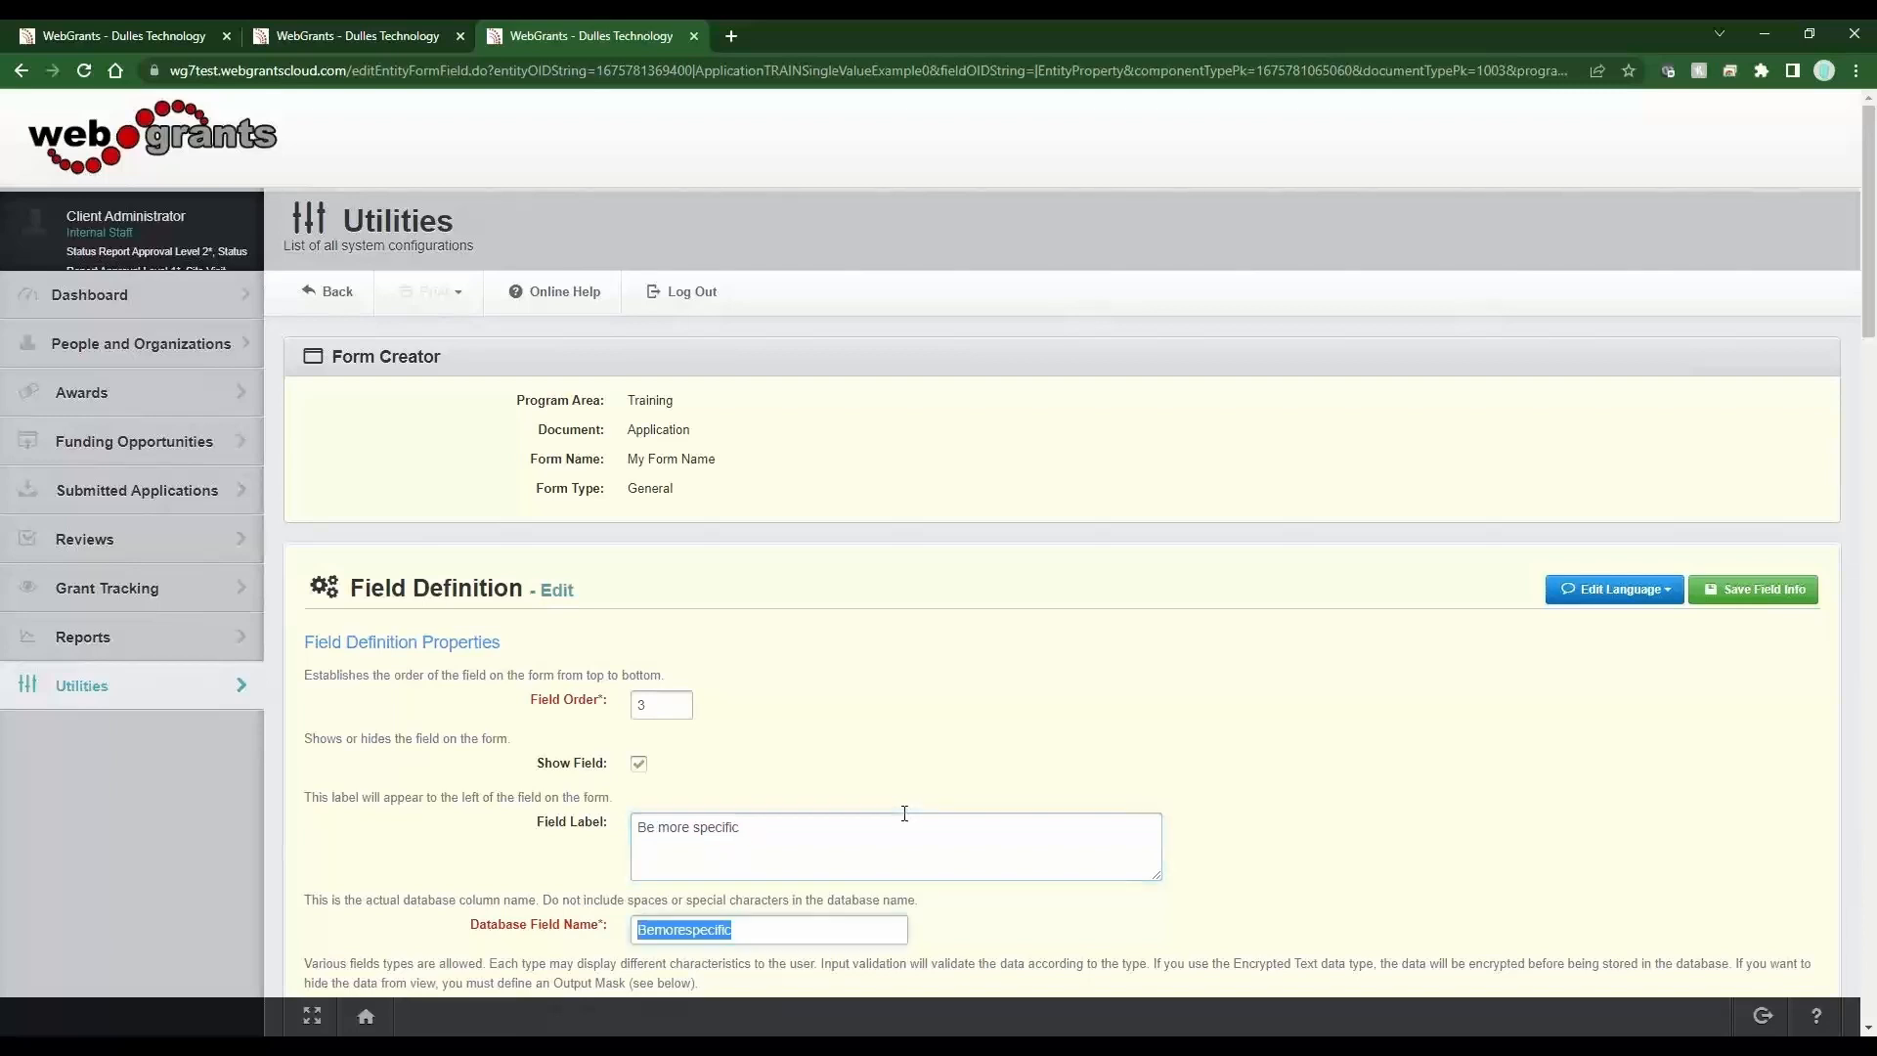
# Set the new field's data type to Dropdown and its drop-down list to More defined Colors - Child.
pyautogui.scroll(-3, 886, 784)
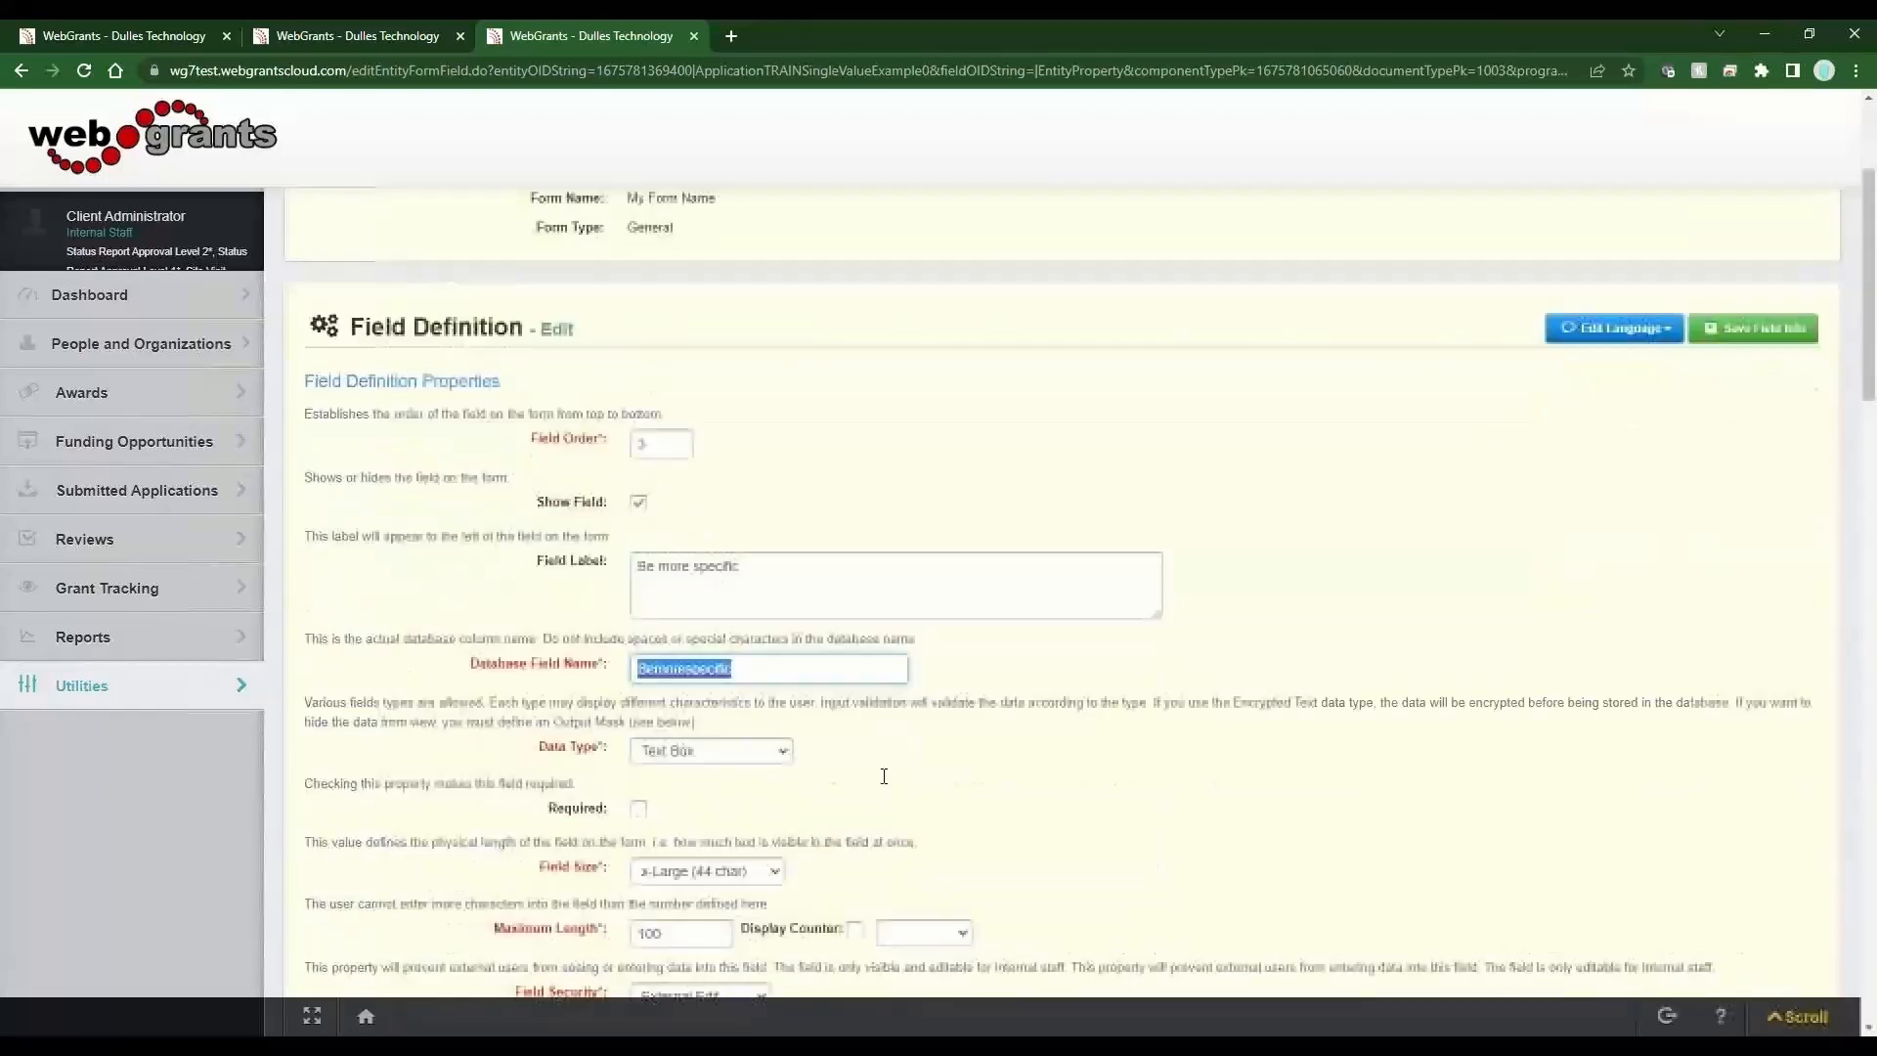
pyautogui.press('Tab')
pyautogui.press('d')
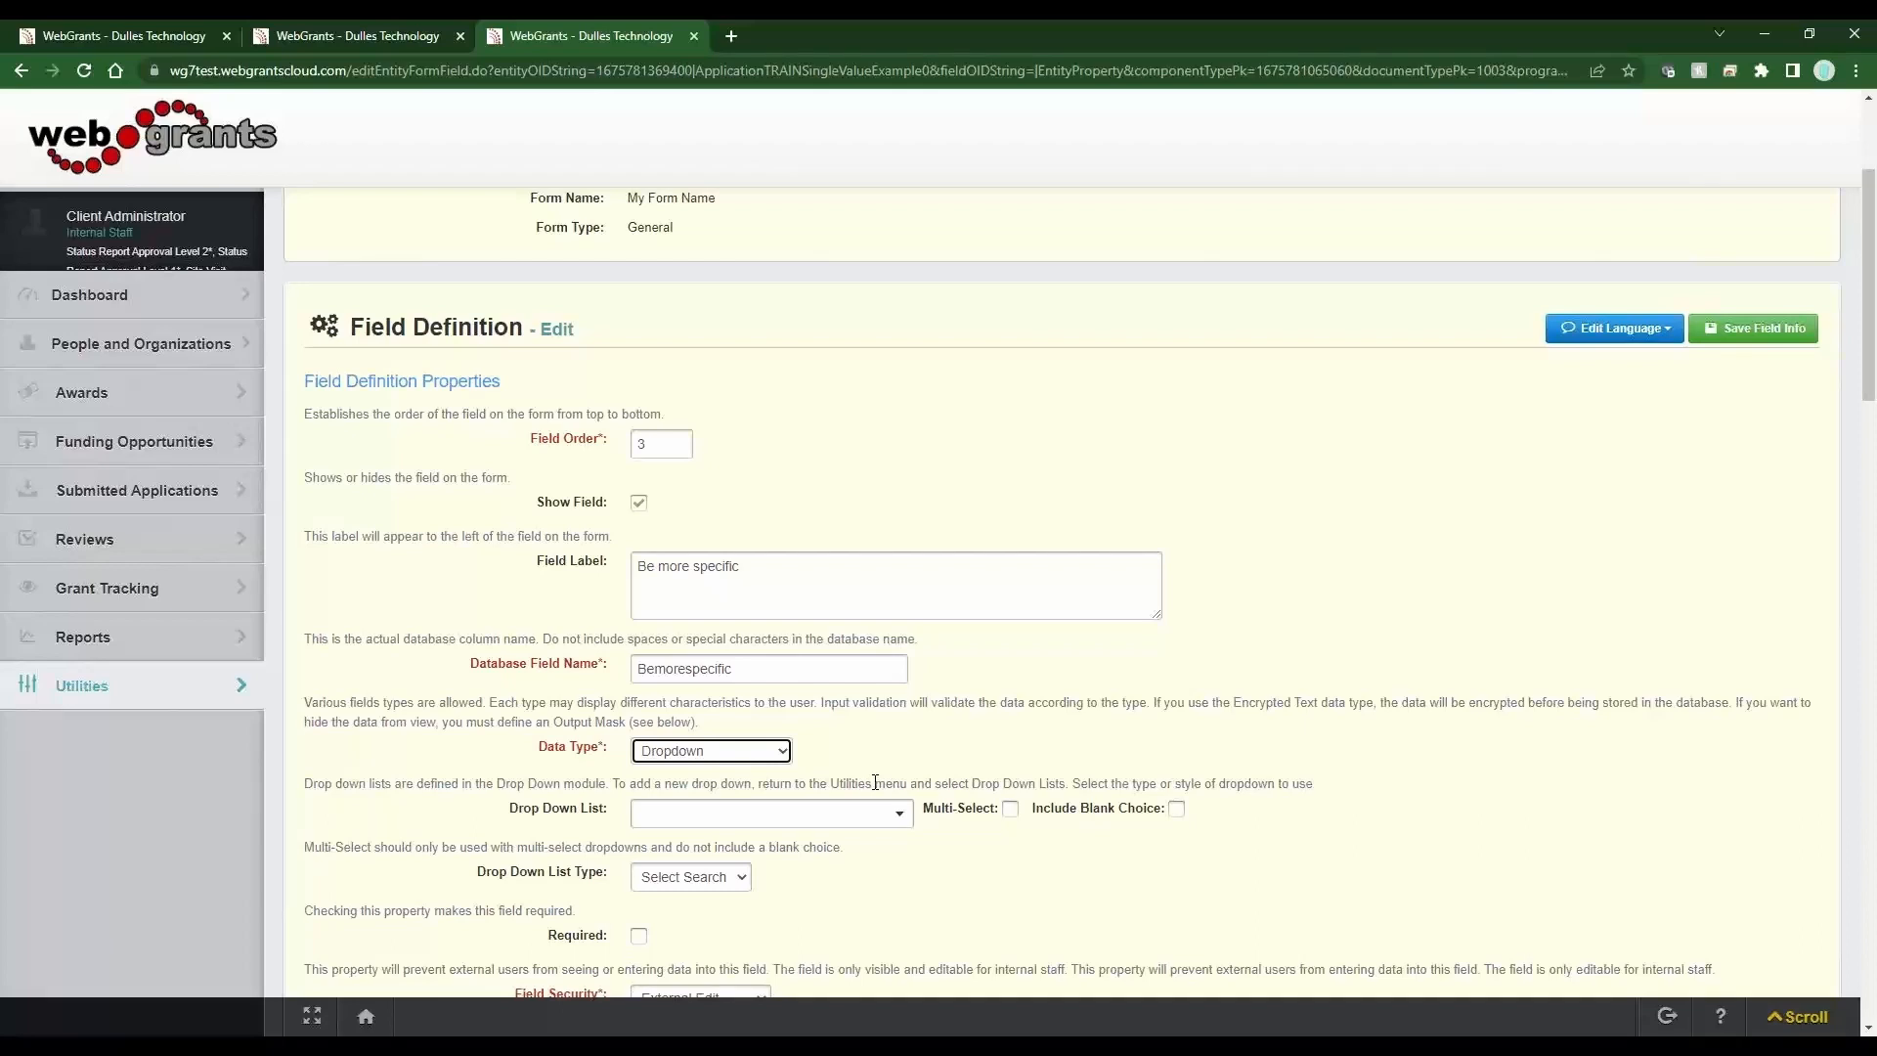
pyautogui.press('Tab')
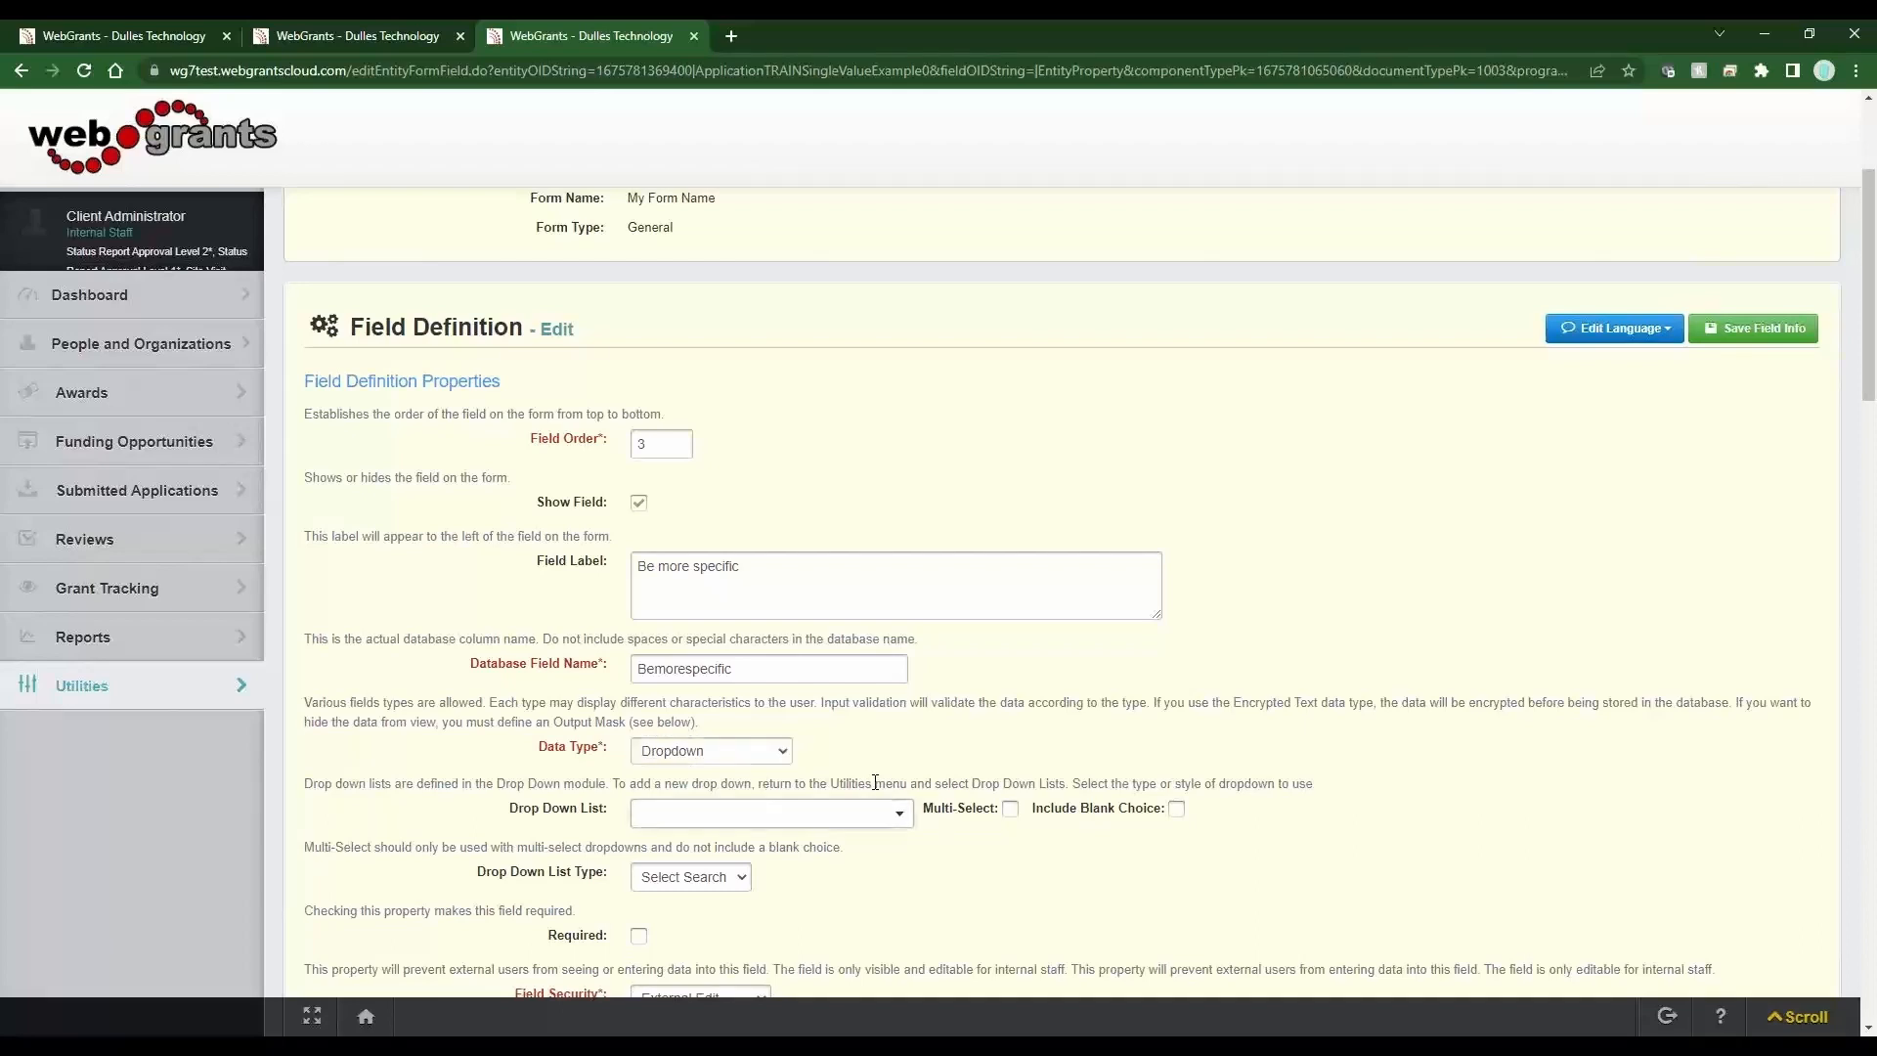
pyautogui.write('colo')
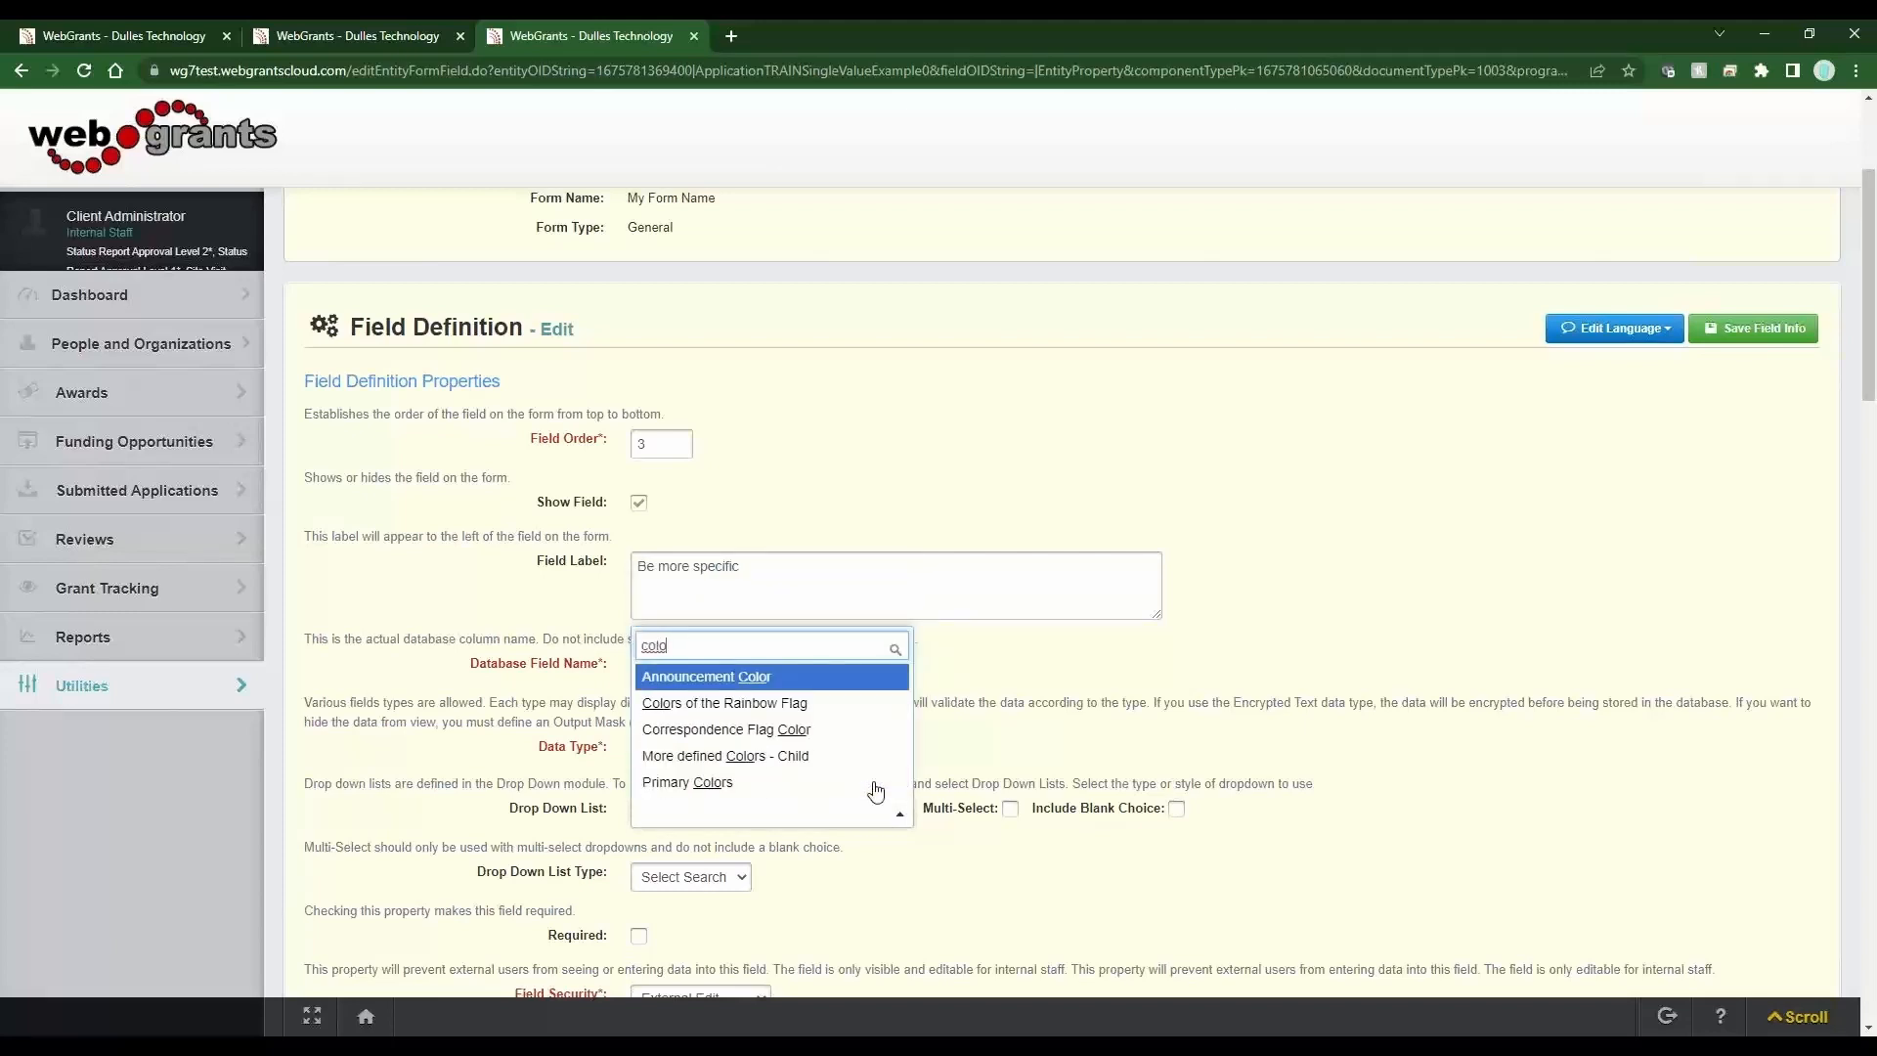
pyautogui.click(819, 757)
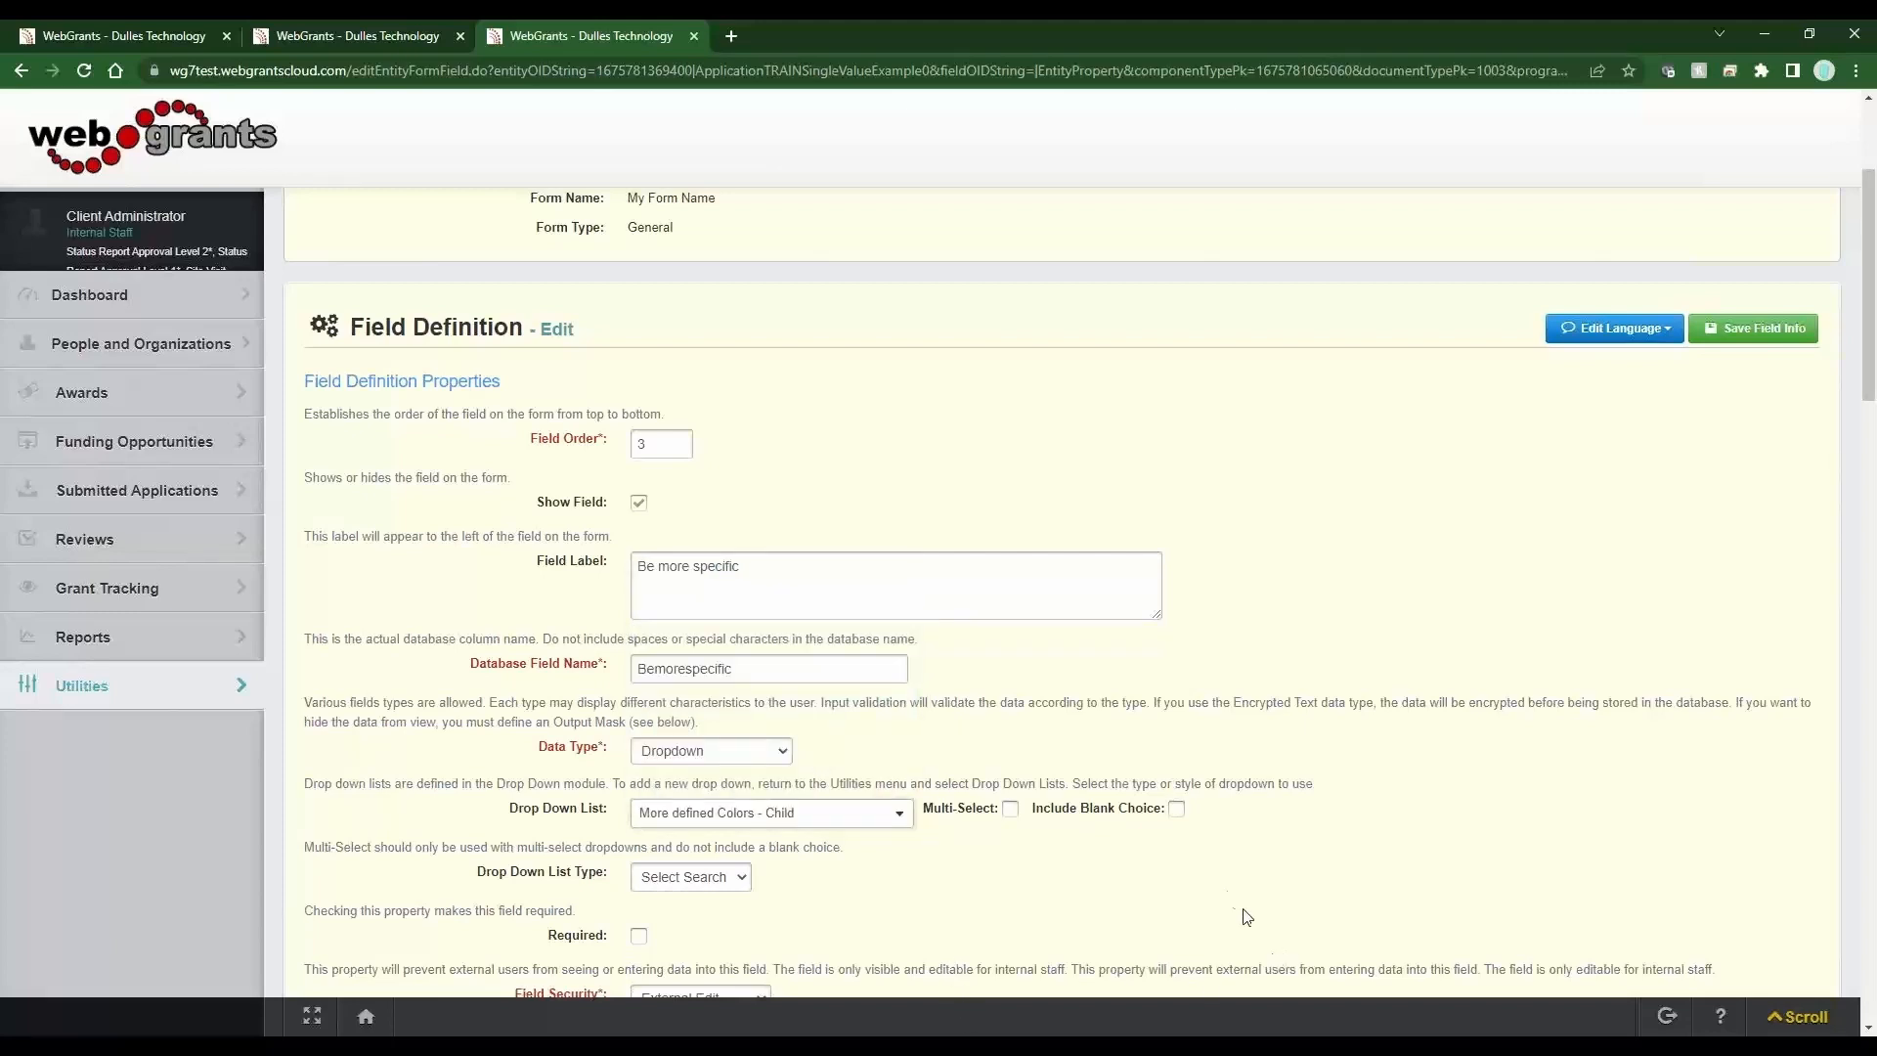
# Enable Include Blank Choice, Classic Select list type and Required, then save the field info.
pyautogui.click(1177, 809)
pyautogui.click(722, 884)
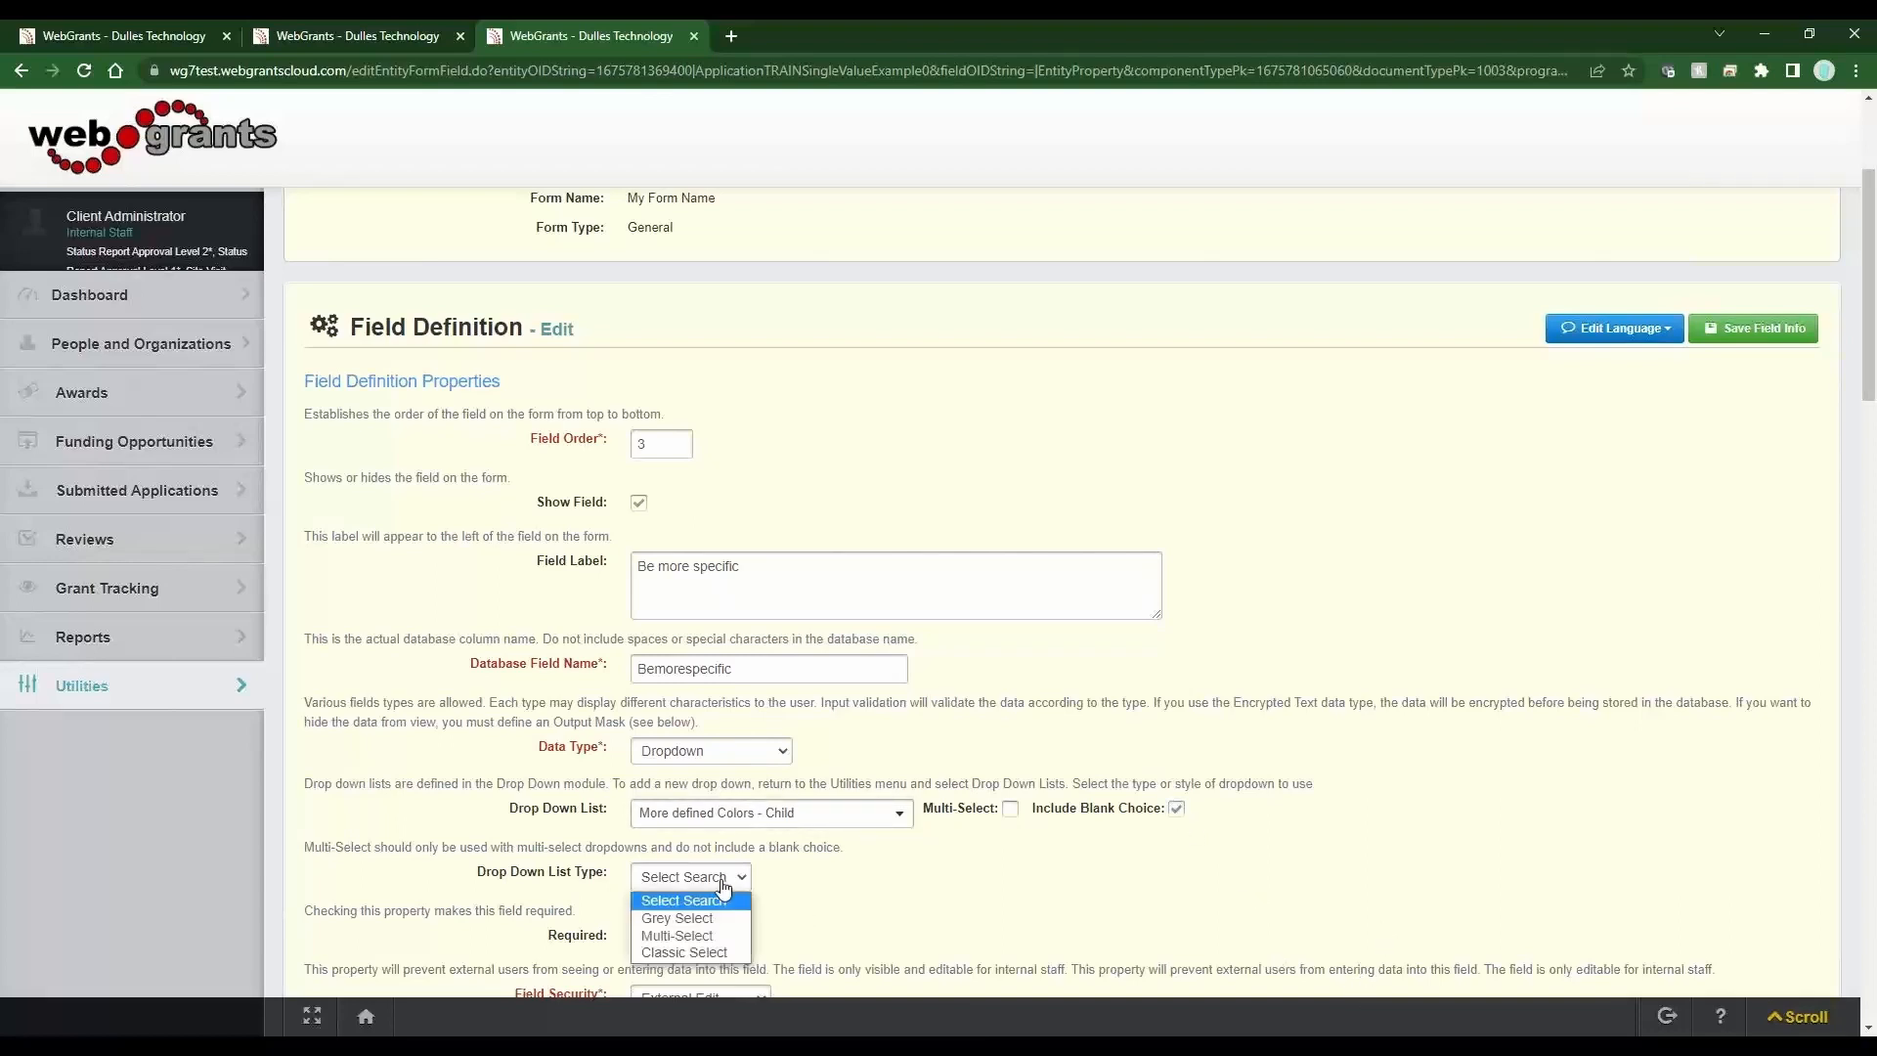
pyautogui.click(700, 952)
pyautogui.click(639, 936)
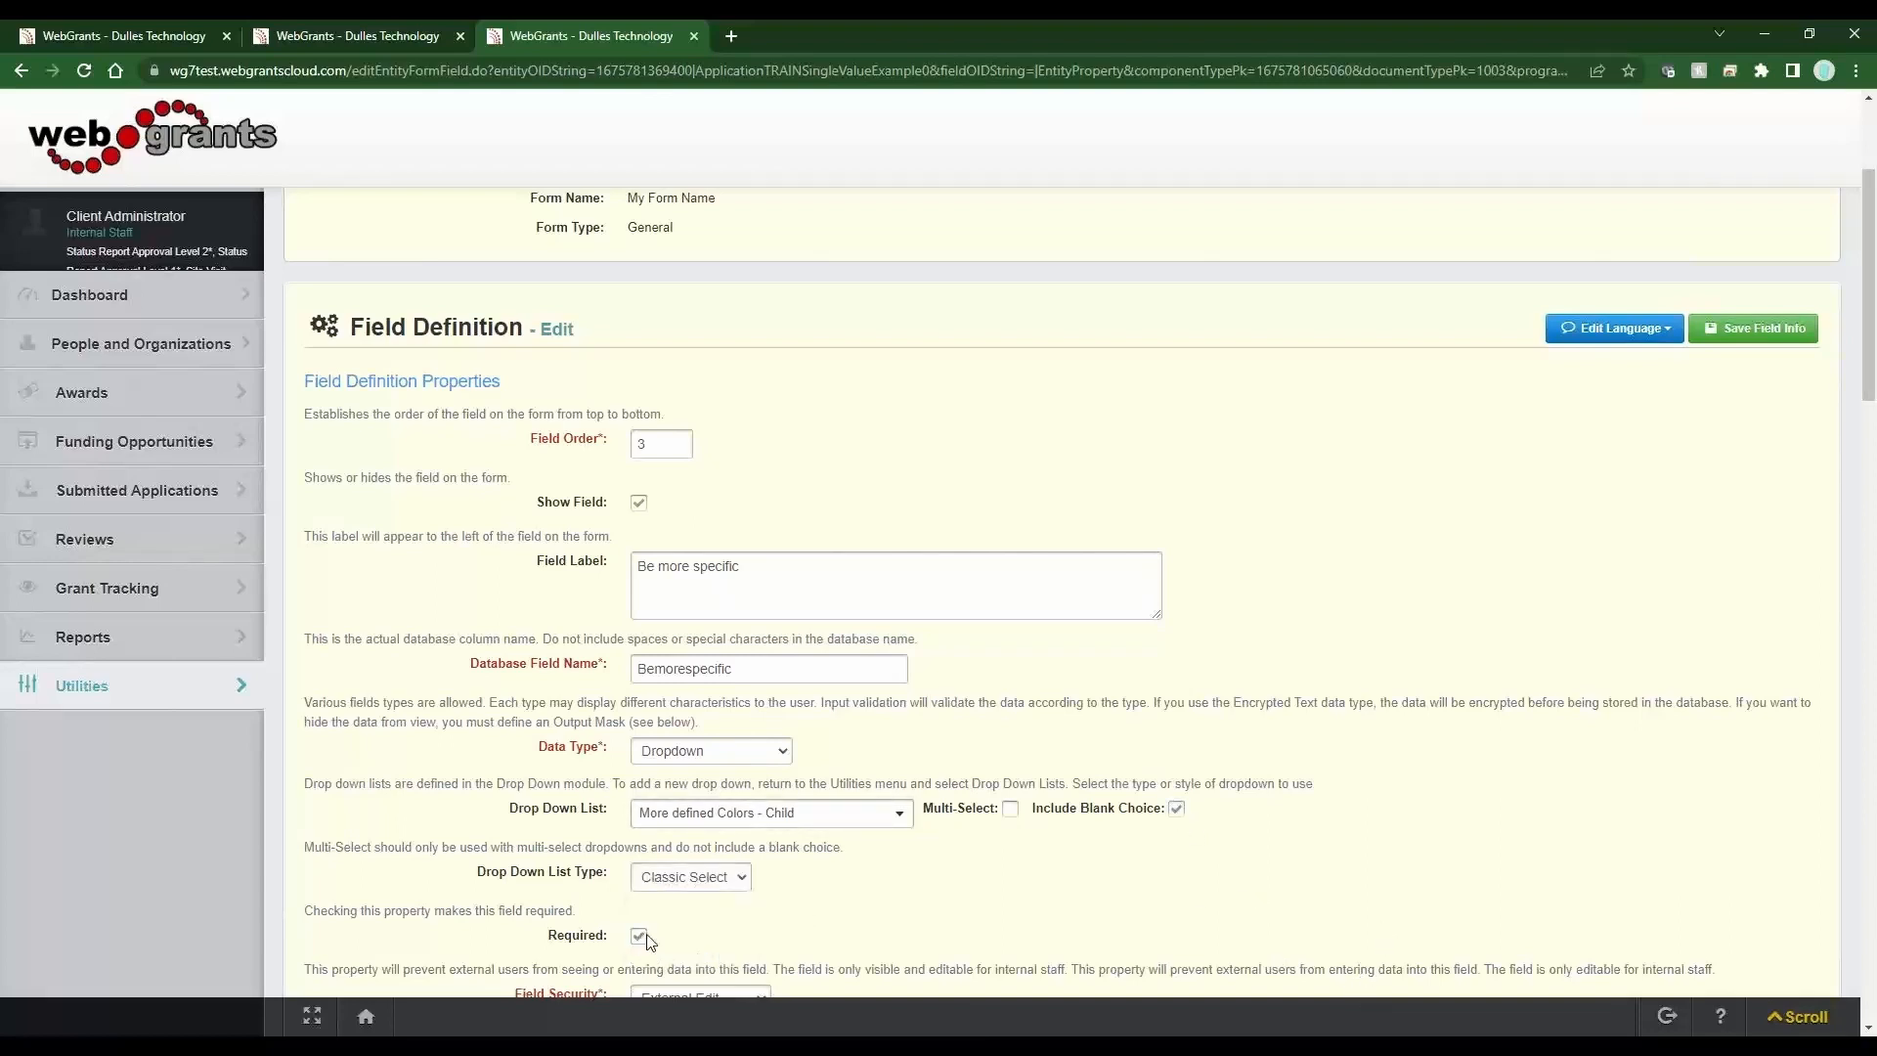
pyautogui.click(1765, 332)
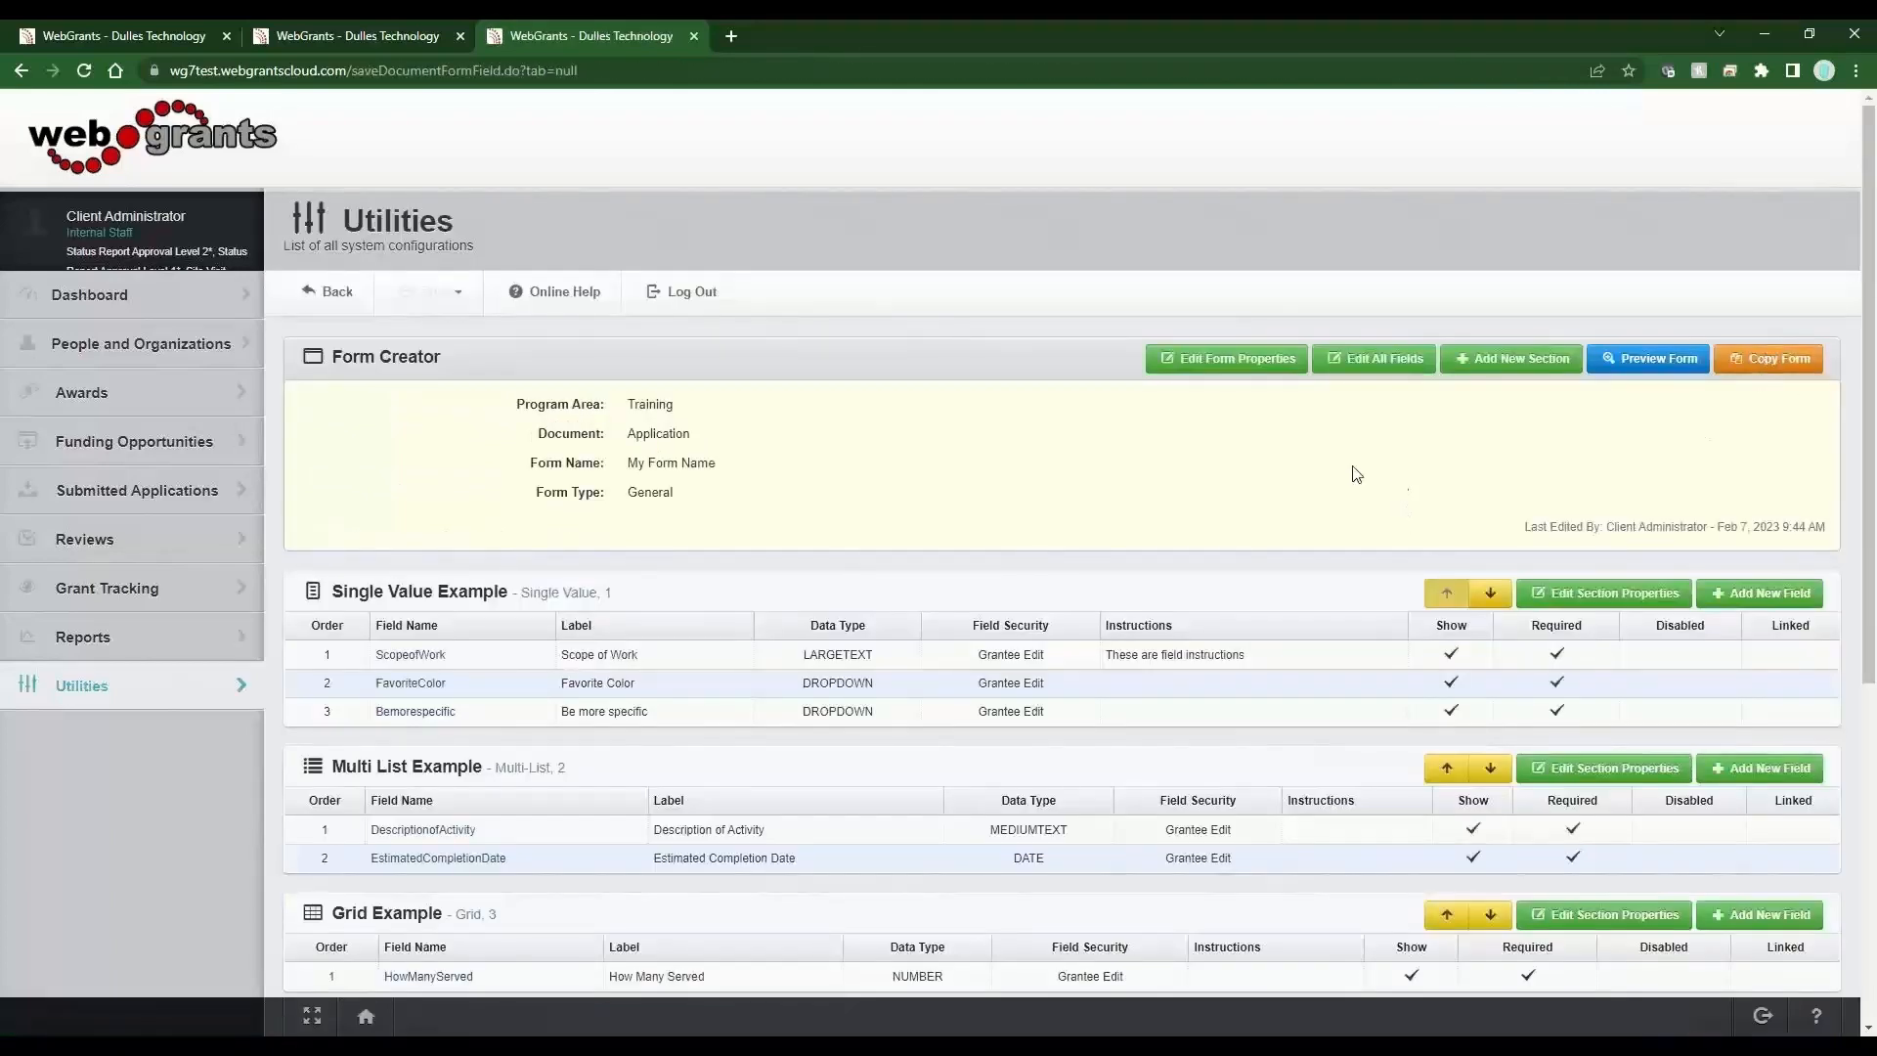
# Preview the form and open the Be more specific list to inspect its options.
pyautogui.click(1628, 378)
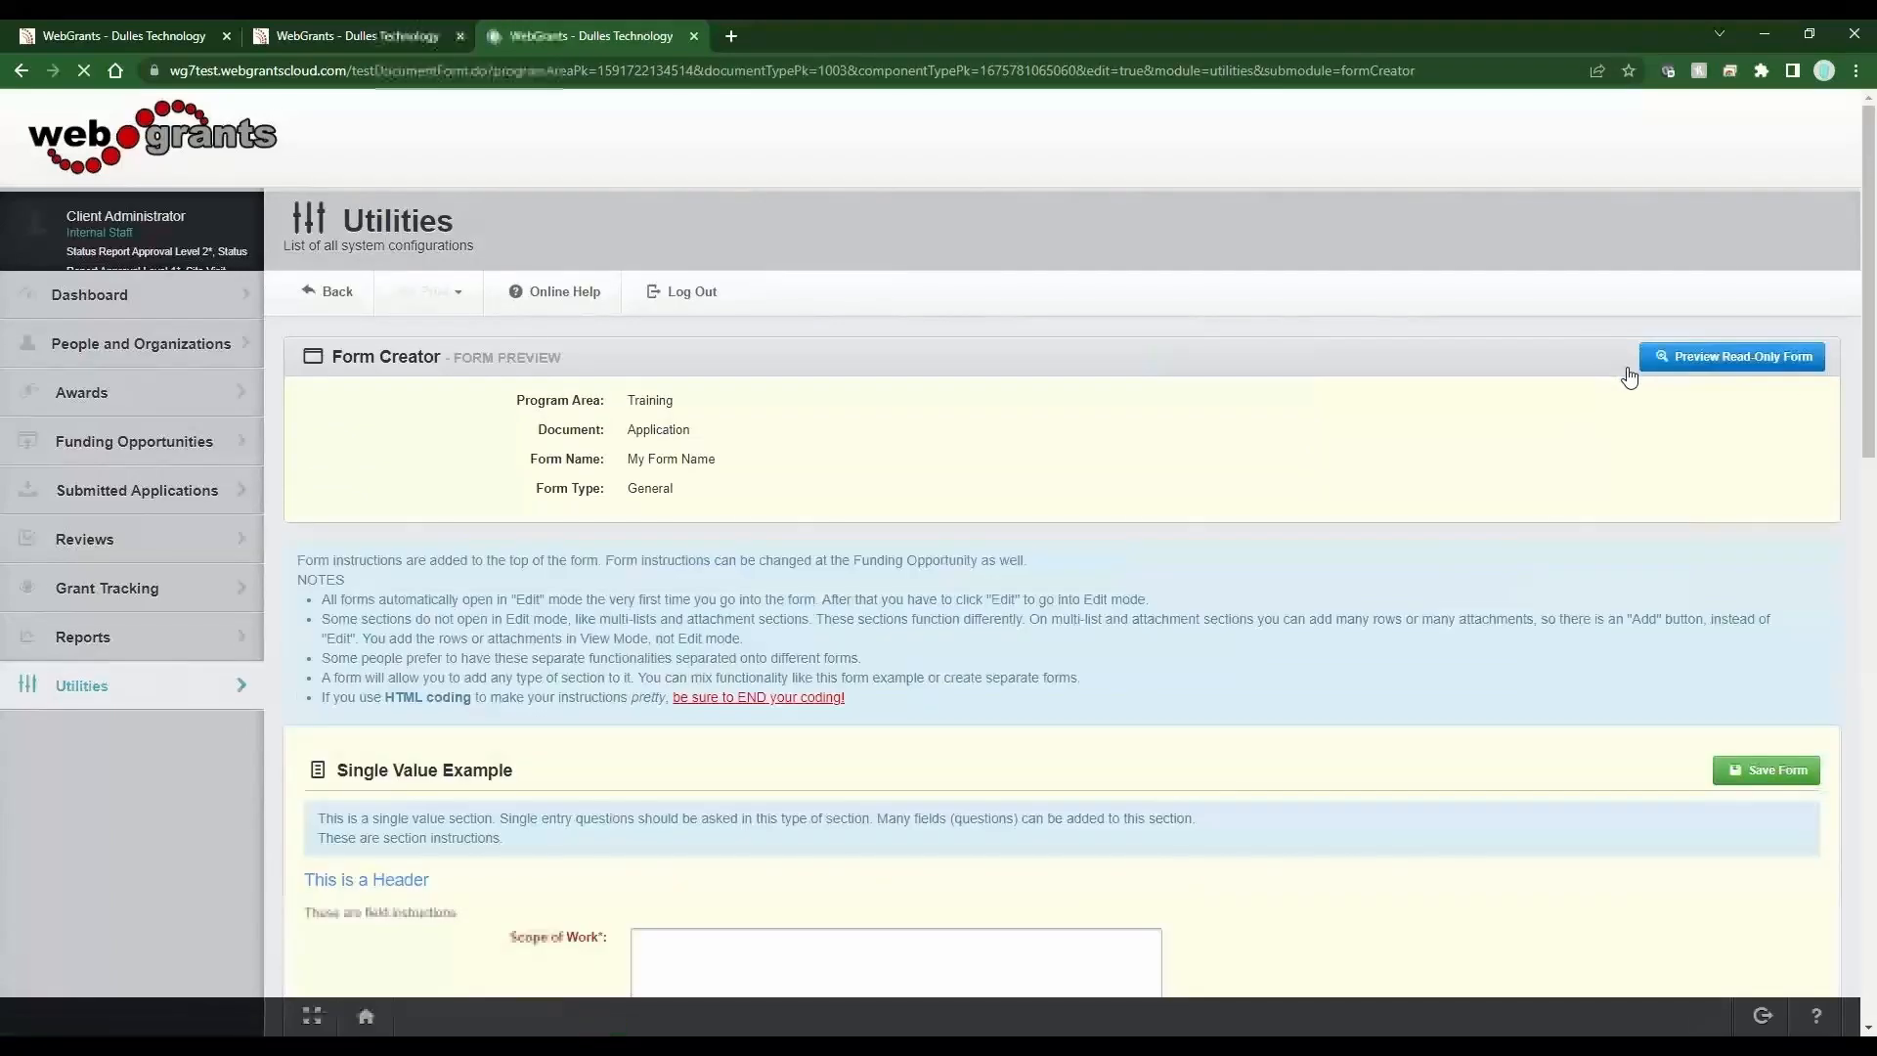
pyautogui.scroll(-5, 900, 684)
pyautogui.moveTo(598, 665); pyautogui.dragTo(494, 662)
pyautogui.click(674, 667)
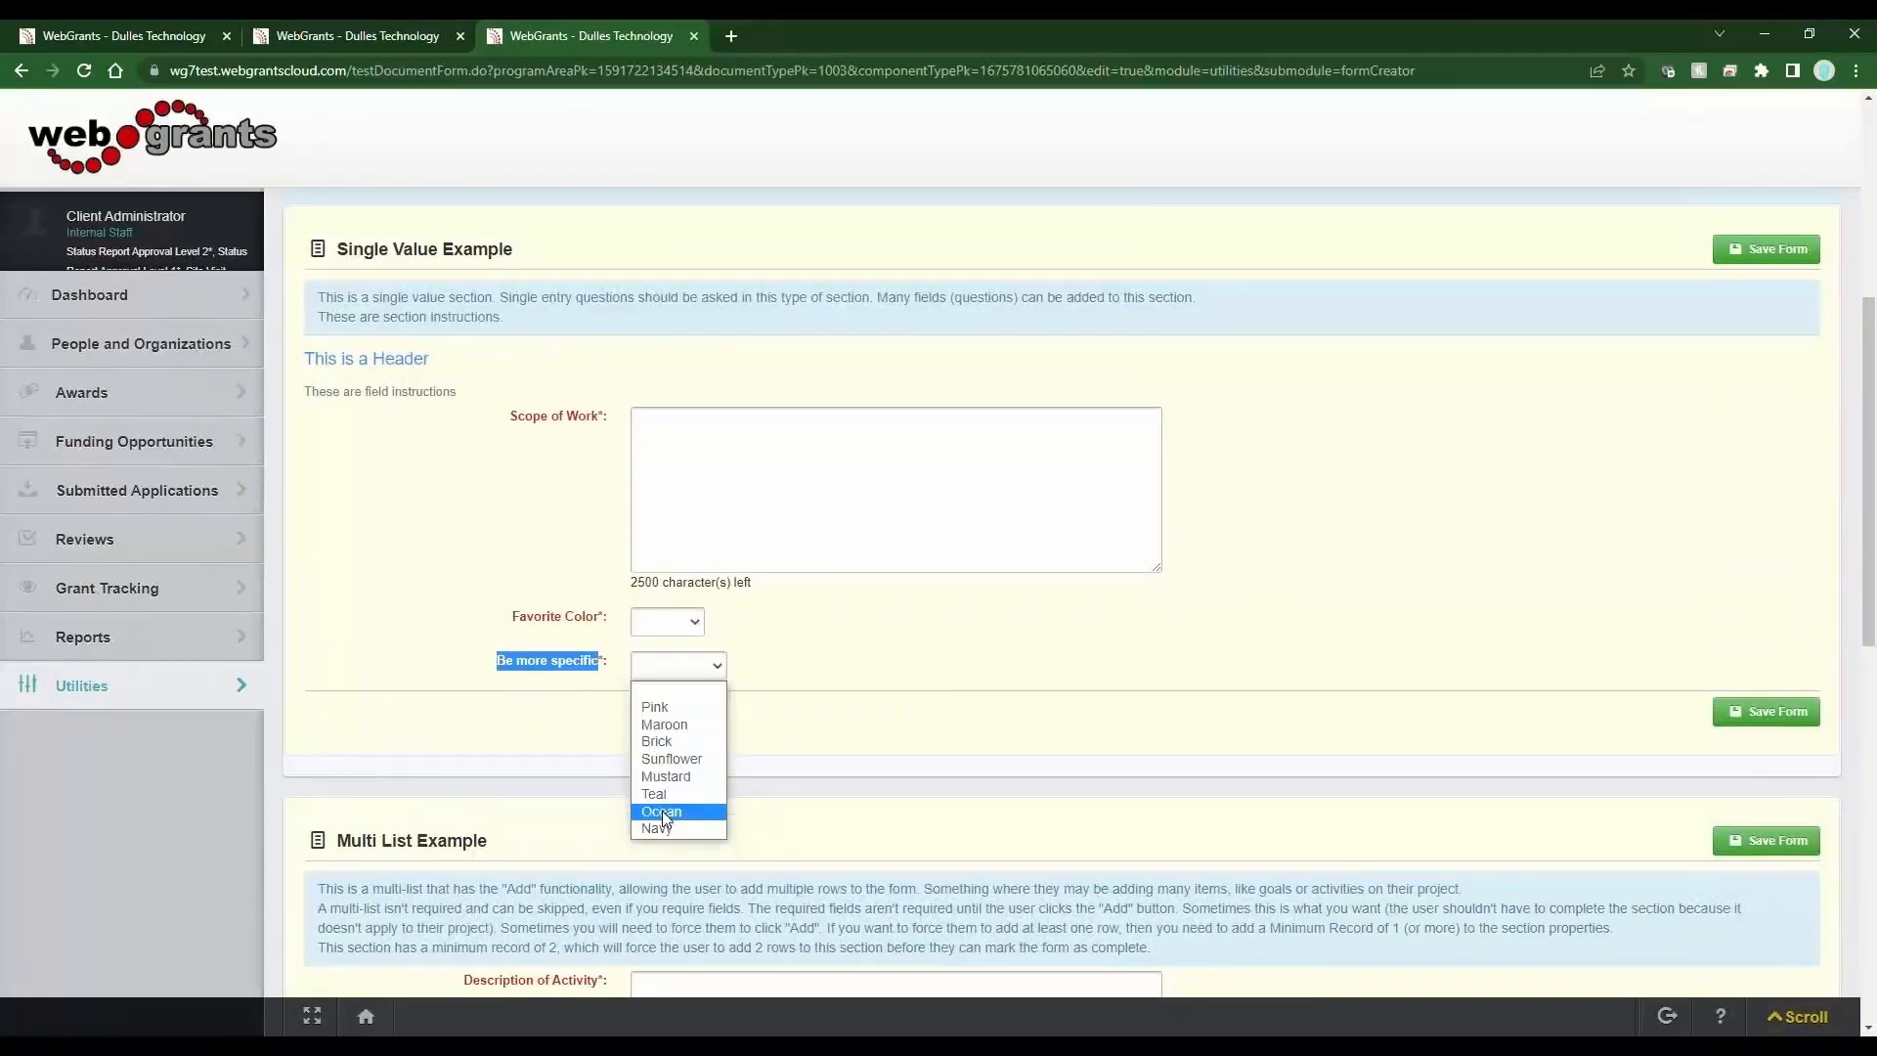
pyautogui.click(809, 663)
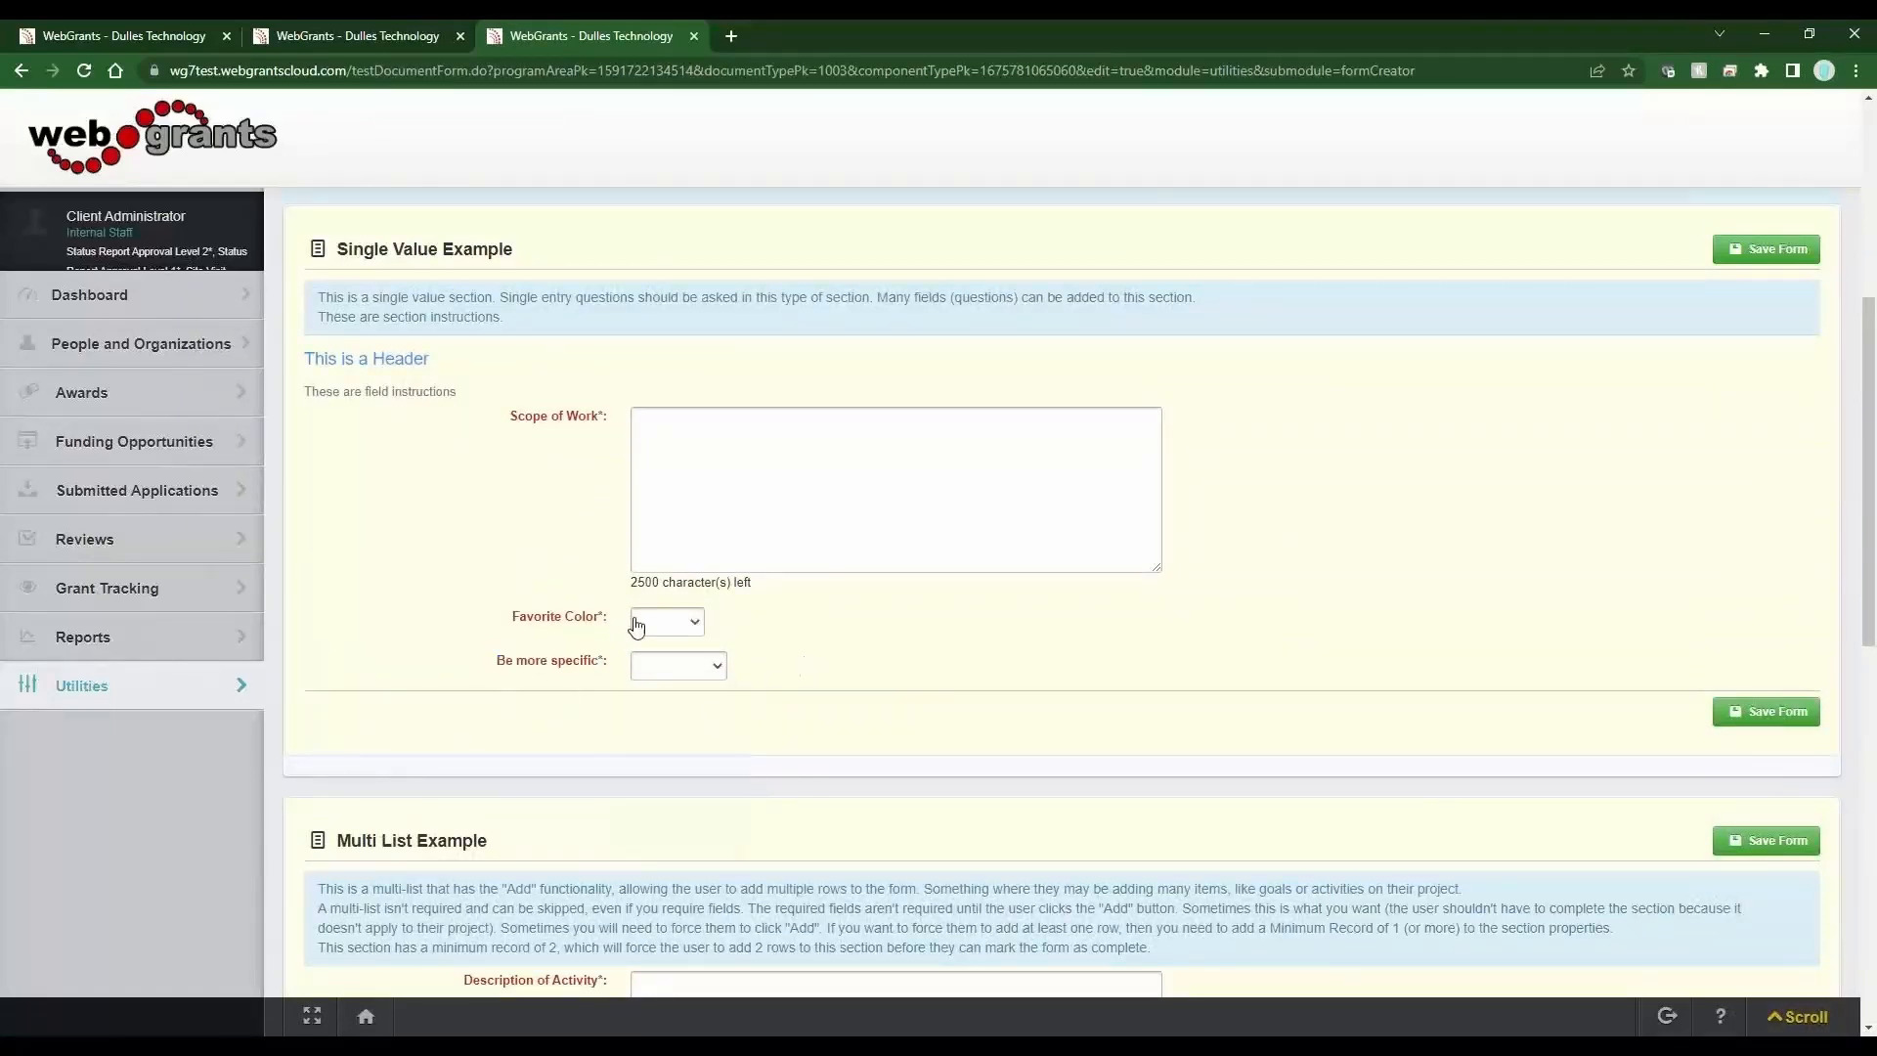
# In the form preview, pick Red and then Yellow for Favorite Color, and open the Be more specific list.
pyautogui.moveTo(598, 617); pyautogui.dragTo(519, 616)
pyautogui.click(669, 626)
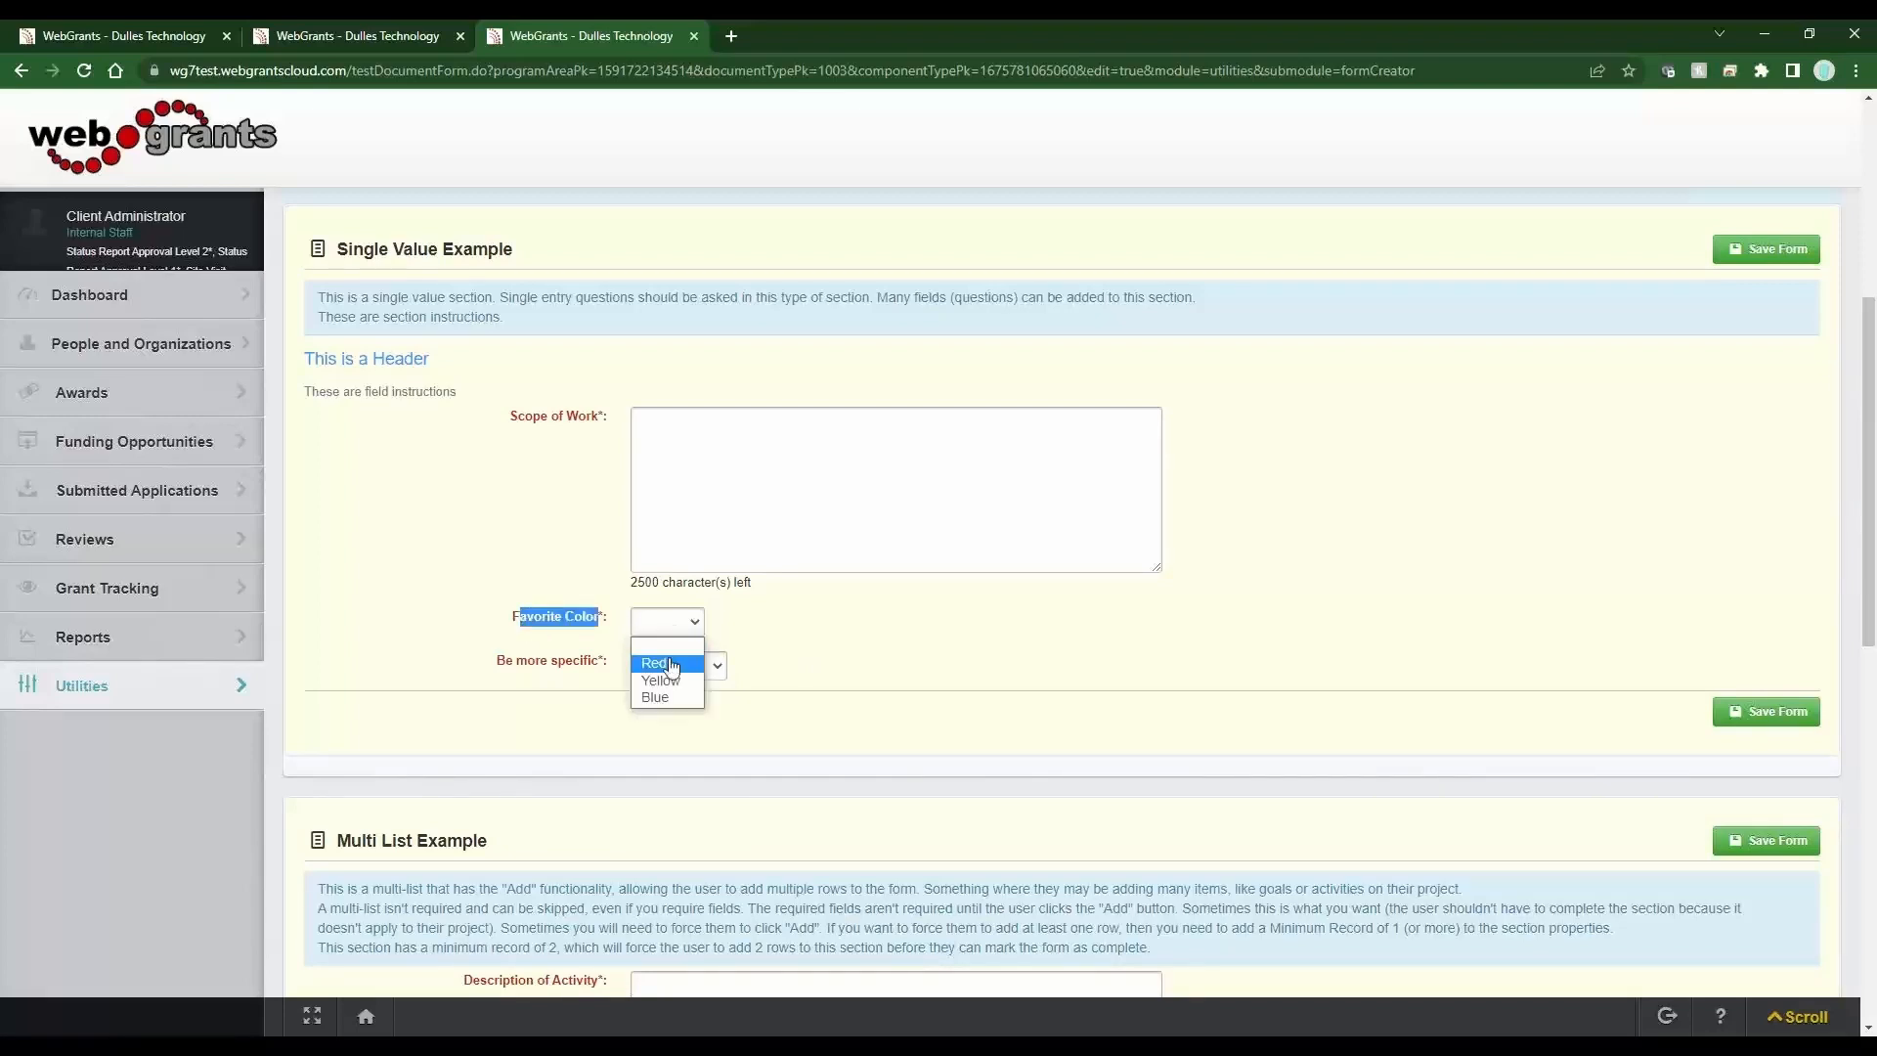
pyautogui.click(653, 663)
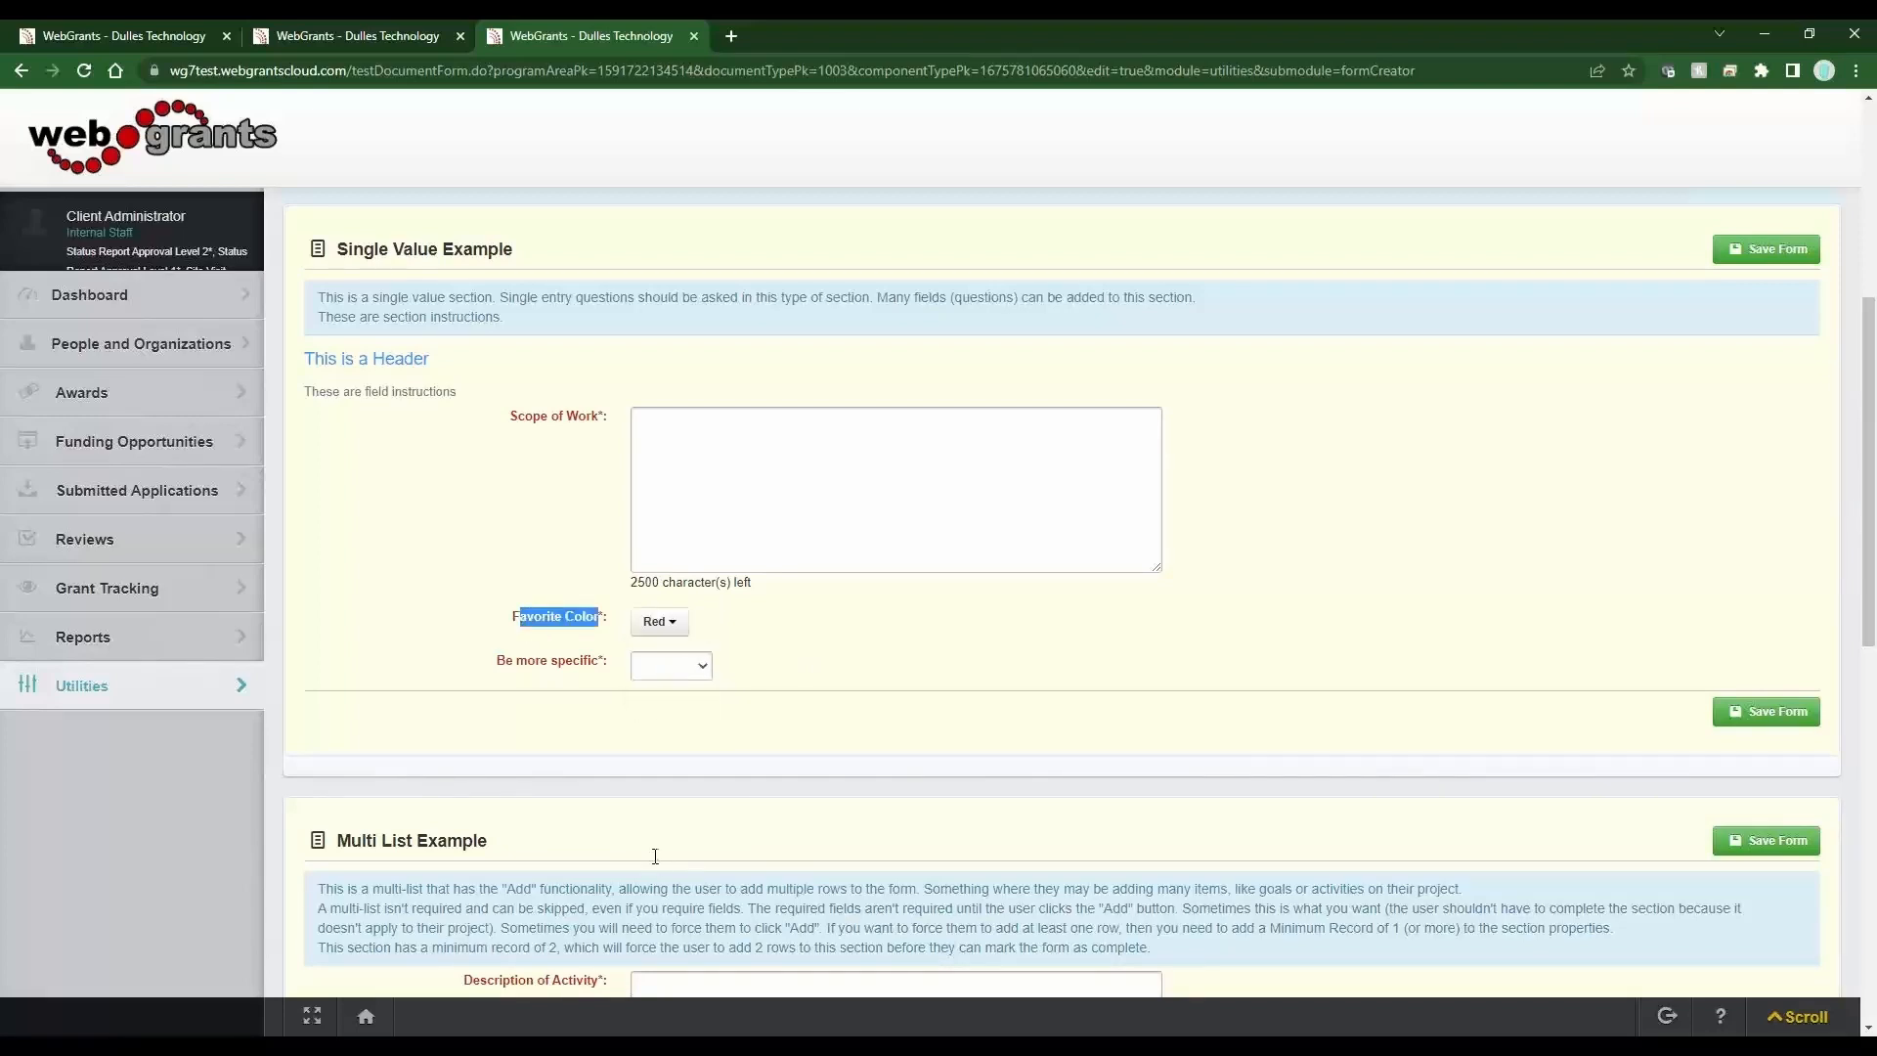
pyautogui.click(671, 669)
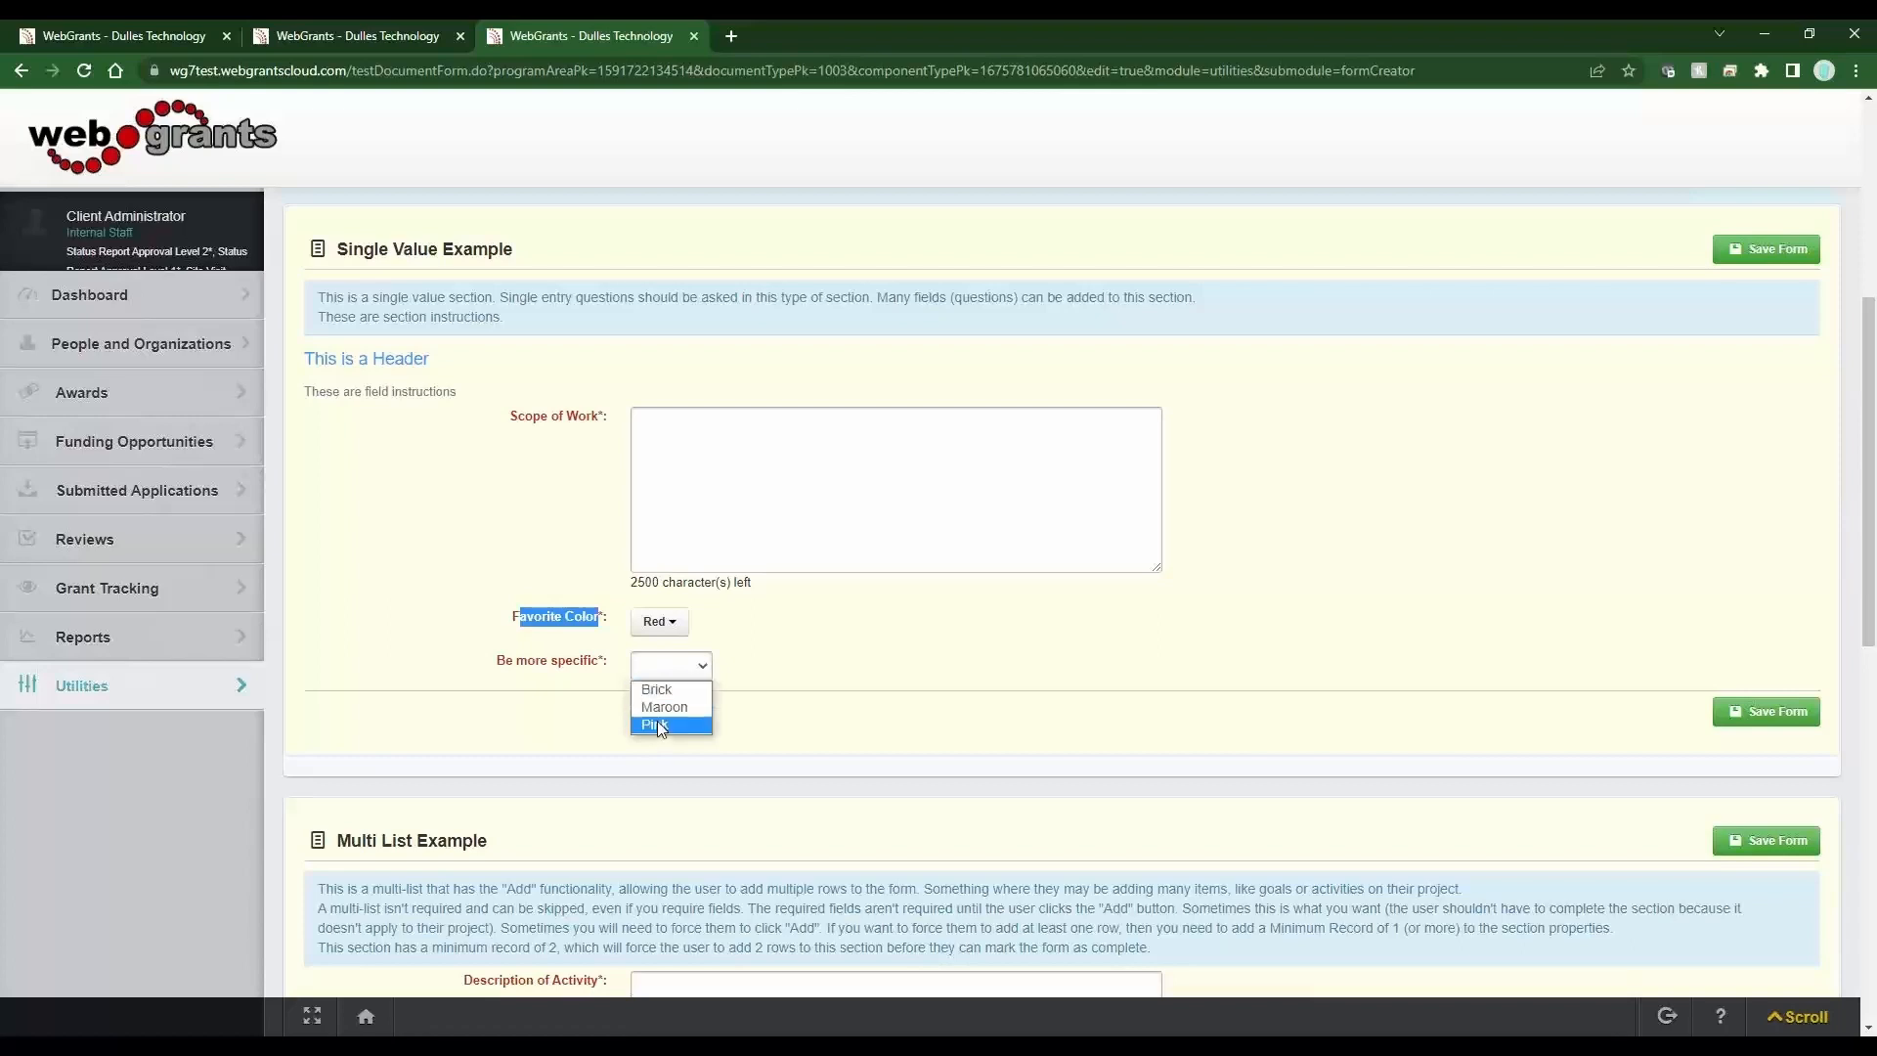
pyautogui.click(659, 621)
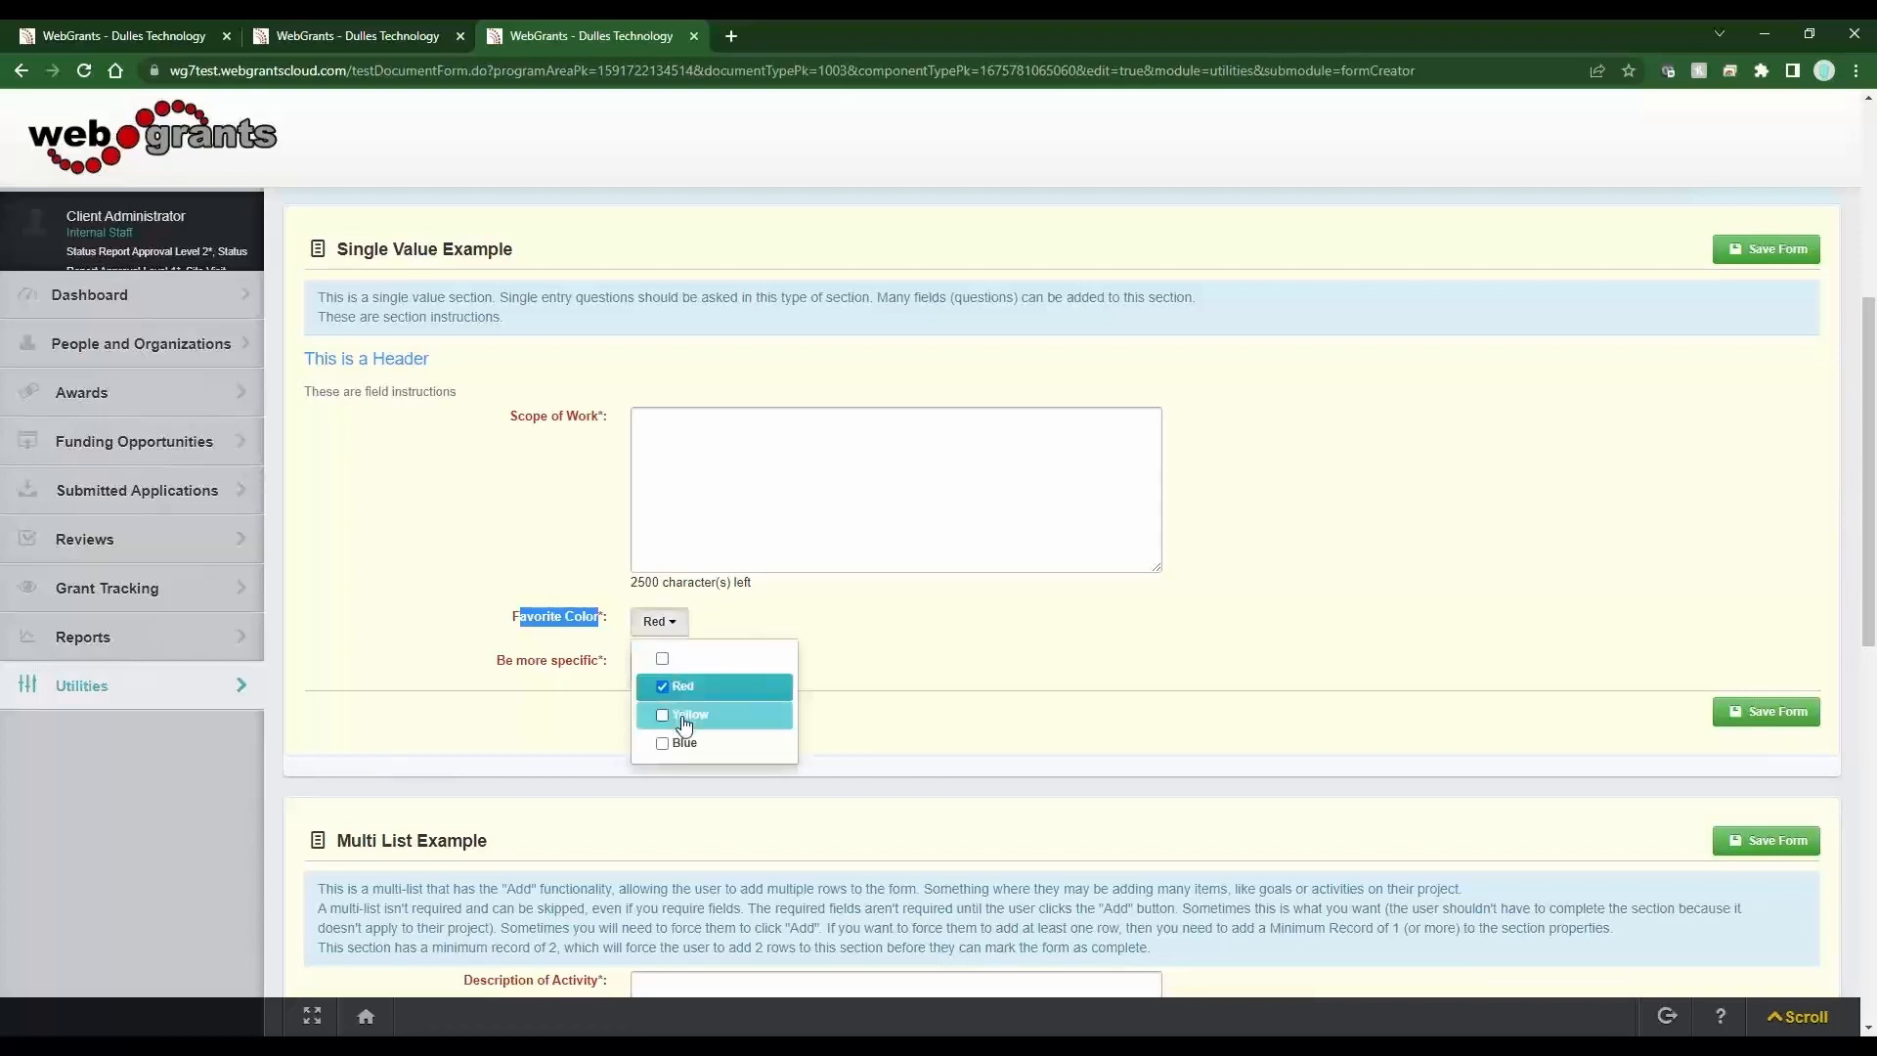
pyautogui.click(675, 686)
pyautogui.click(685, 715)
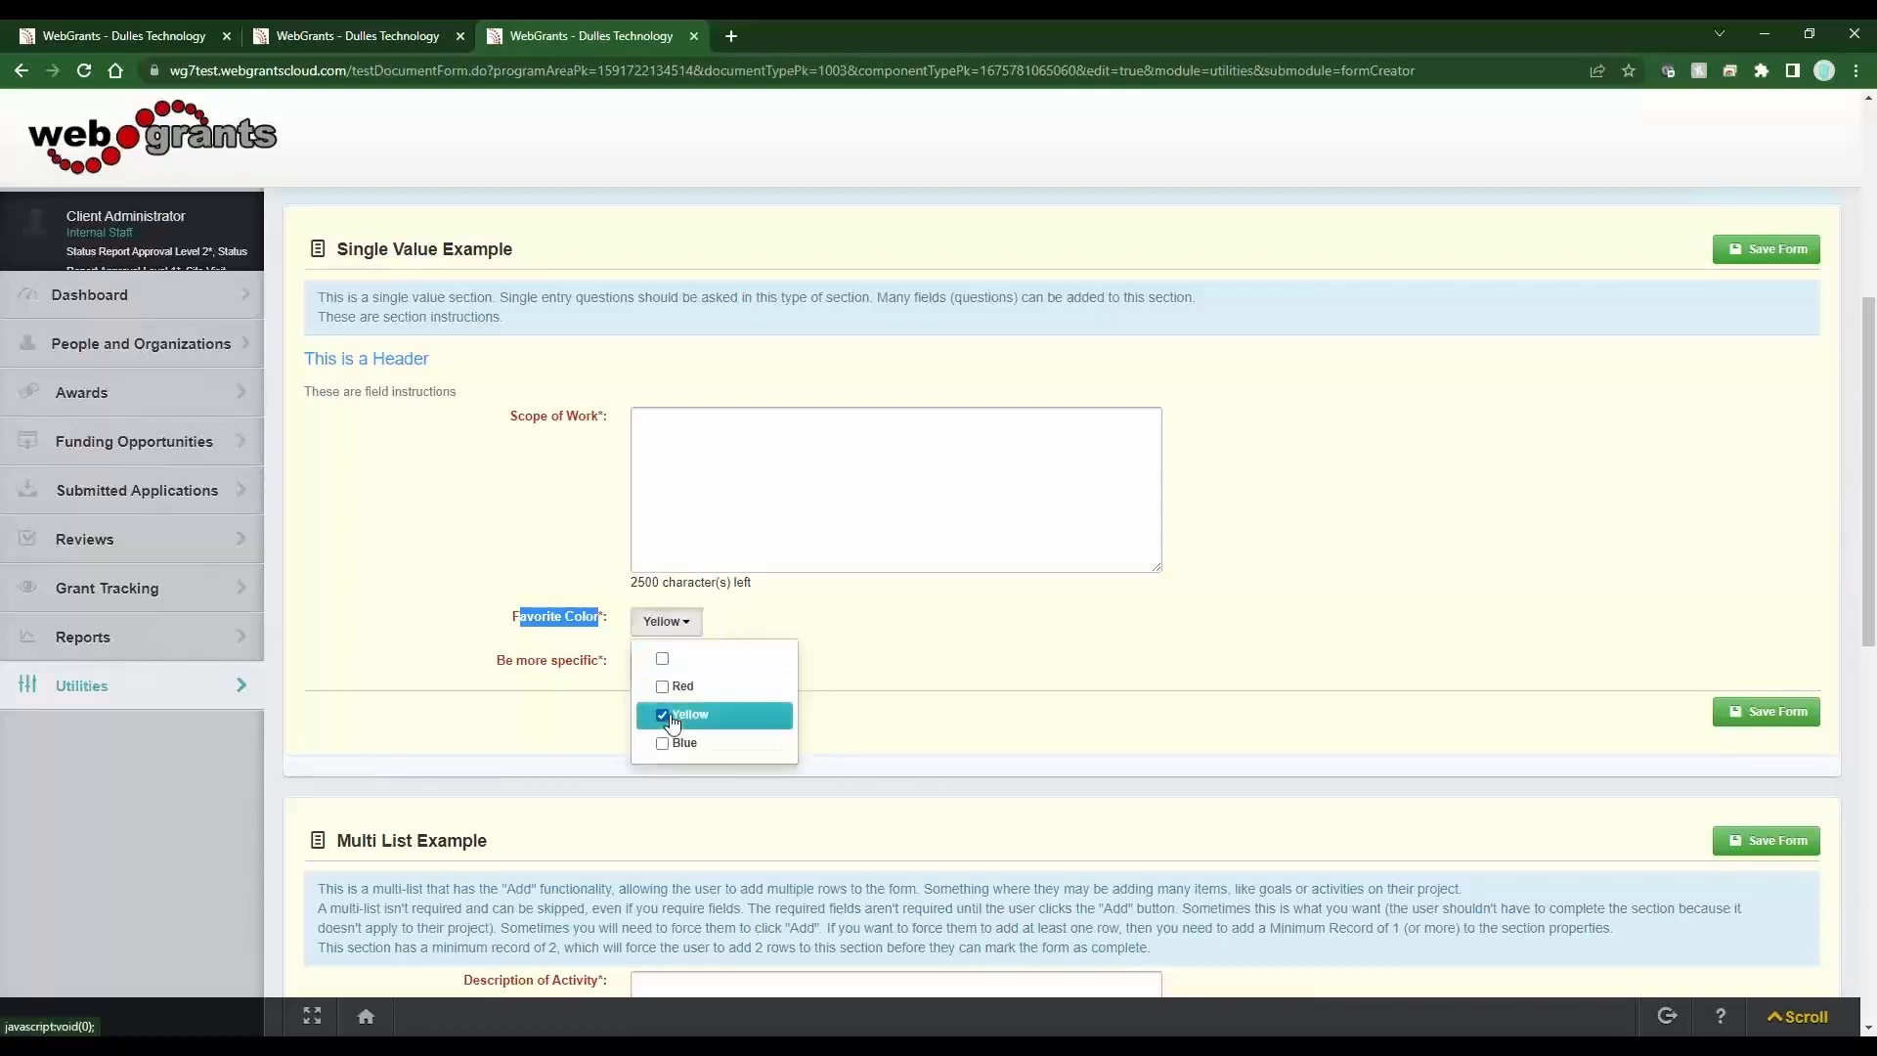
pyautogui.click(865, 672)
pyautogui.click(671, 673)
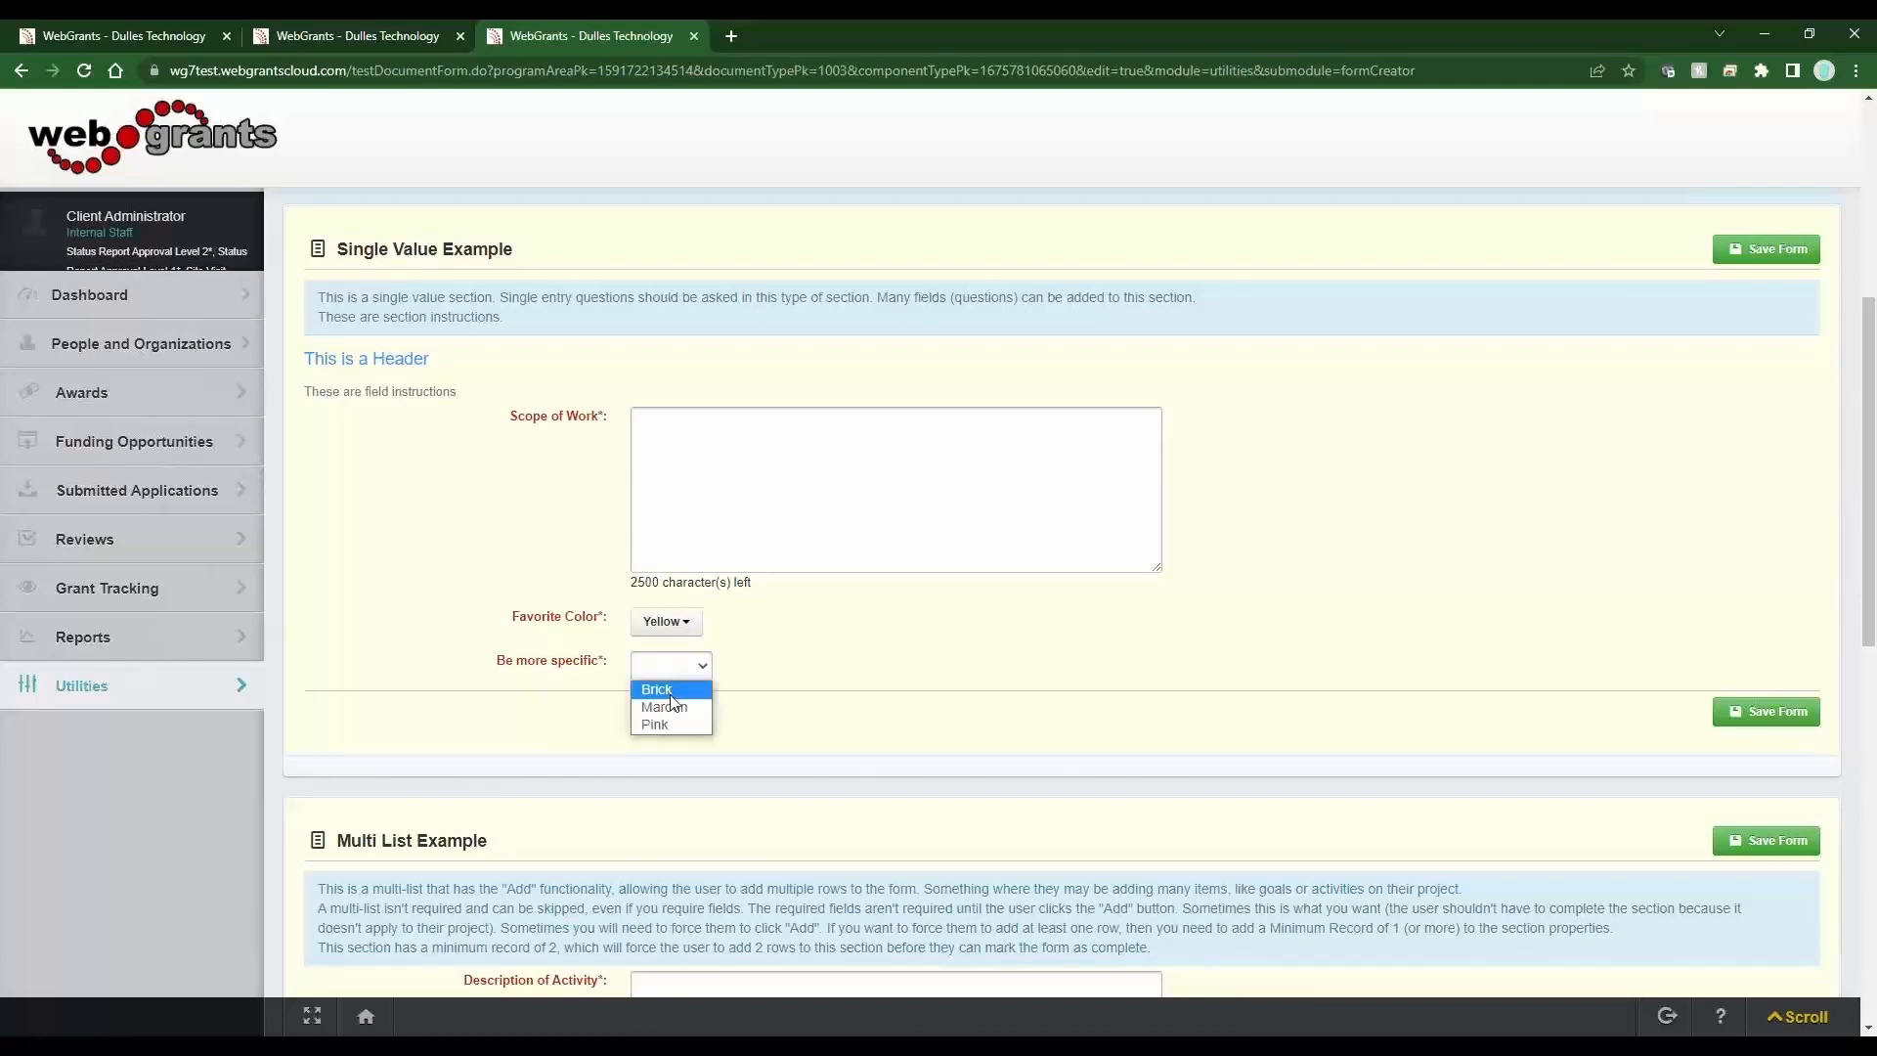
pyautogui.click(754, 662)
# Change the Favorite Color field's drop-down list type to Classic Select and save the field info.
pyautogui.scroll(5, 499, 389)
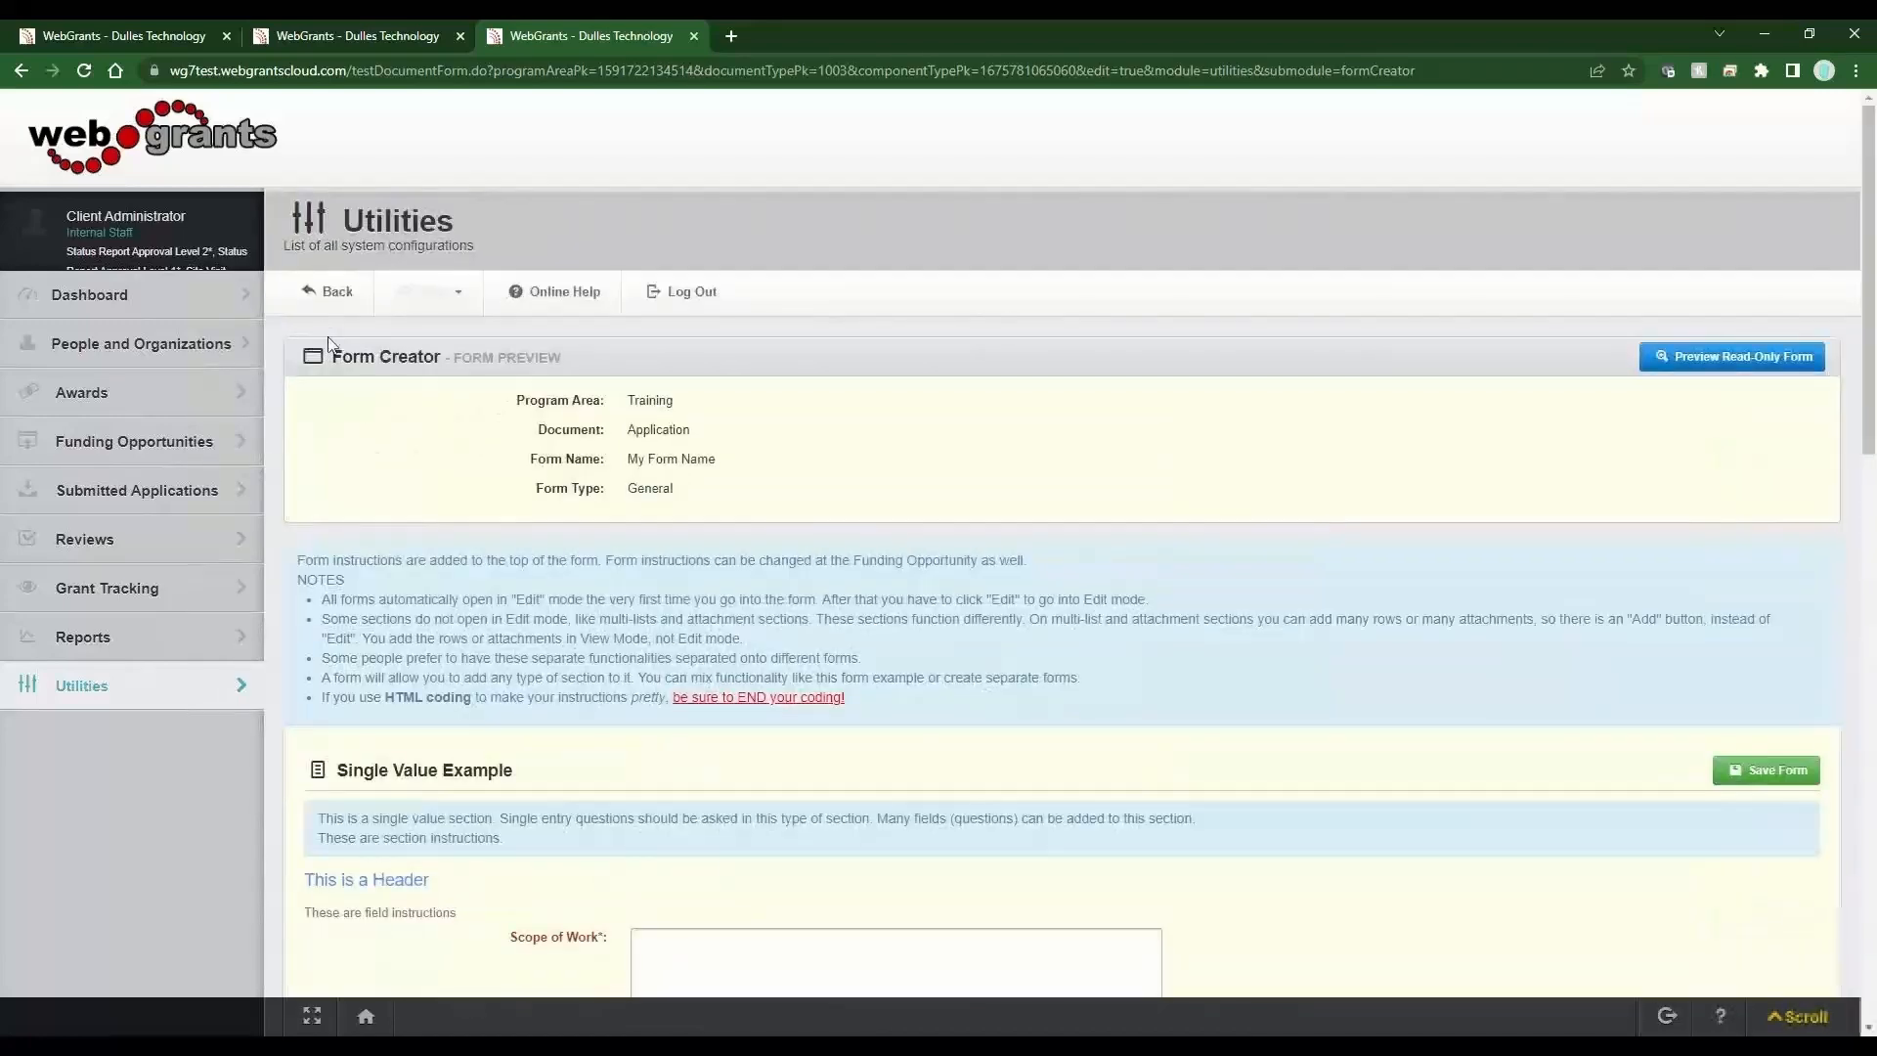
pyautogui.click(330, 291)
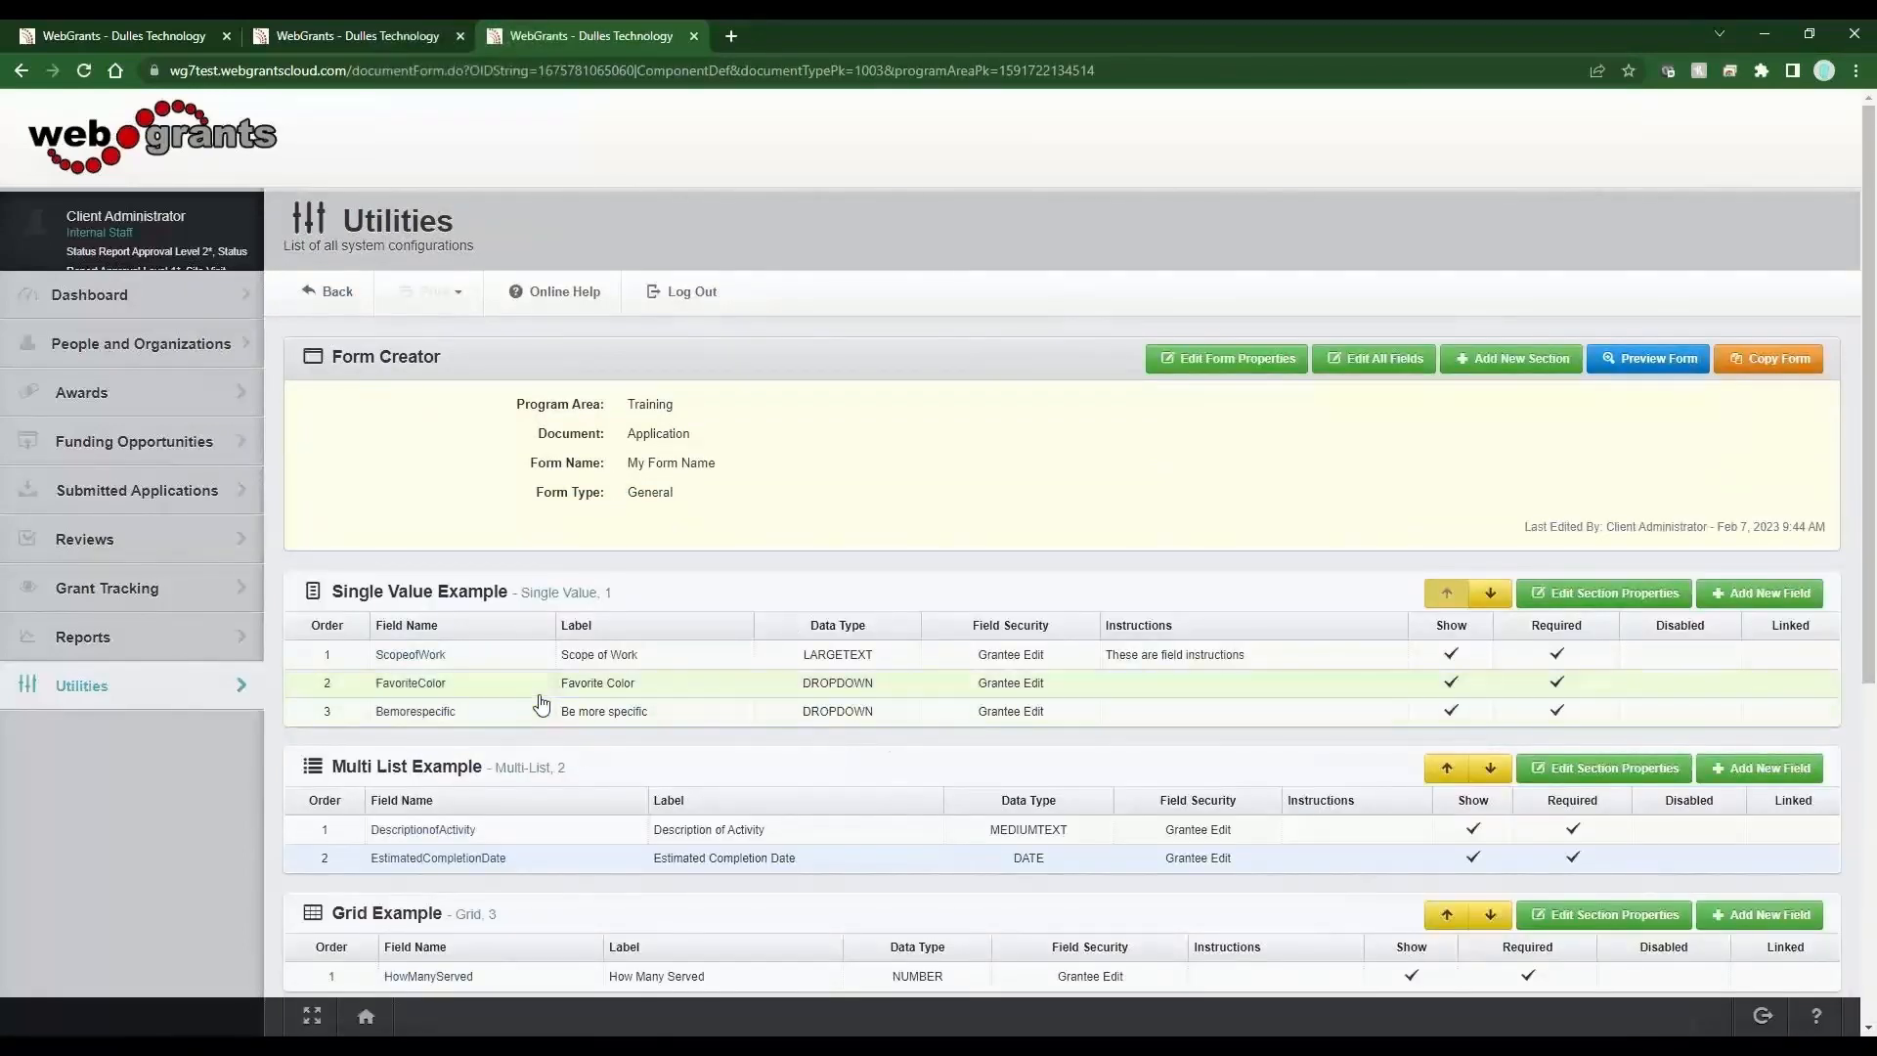
pyautogui.click(540, 695)
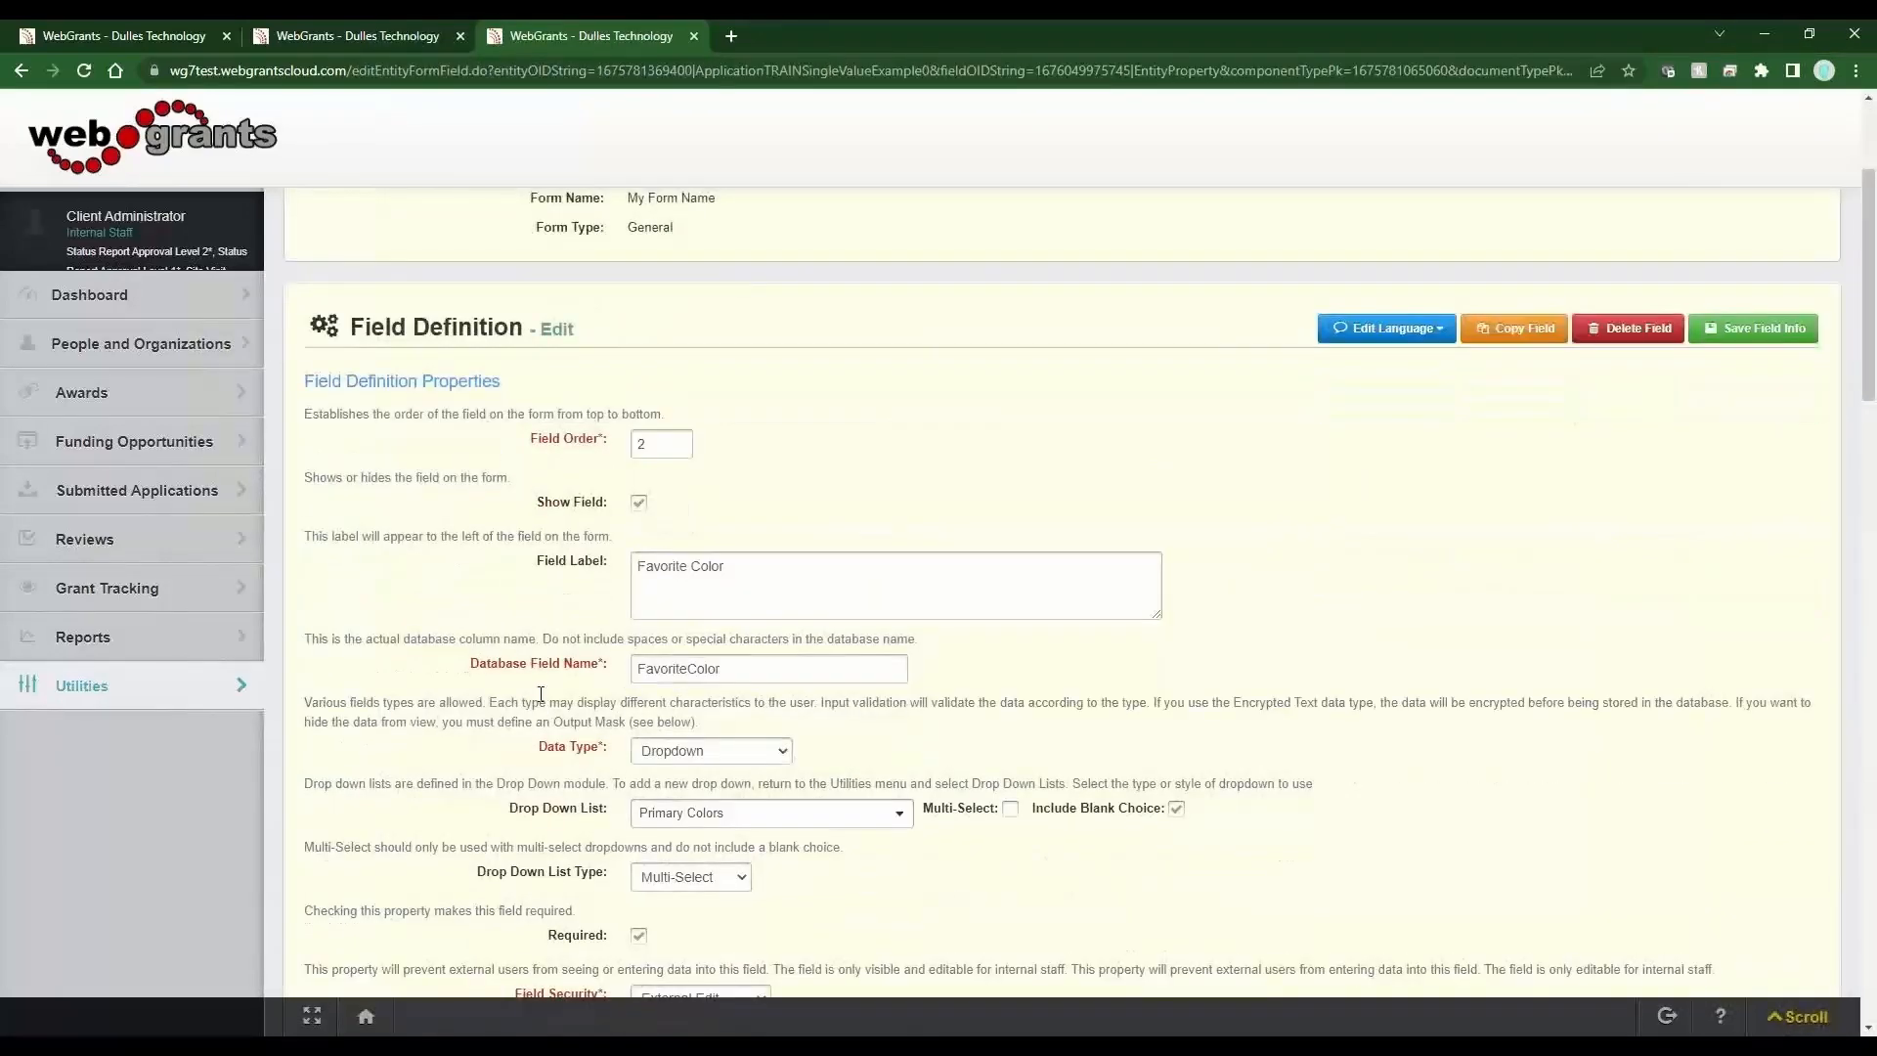
pyautogui.click(657, 879)
pyautogui.click(681, 955)
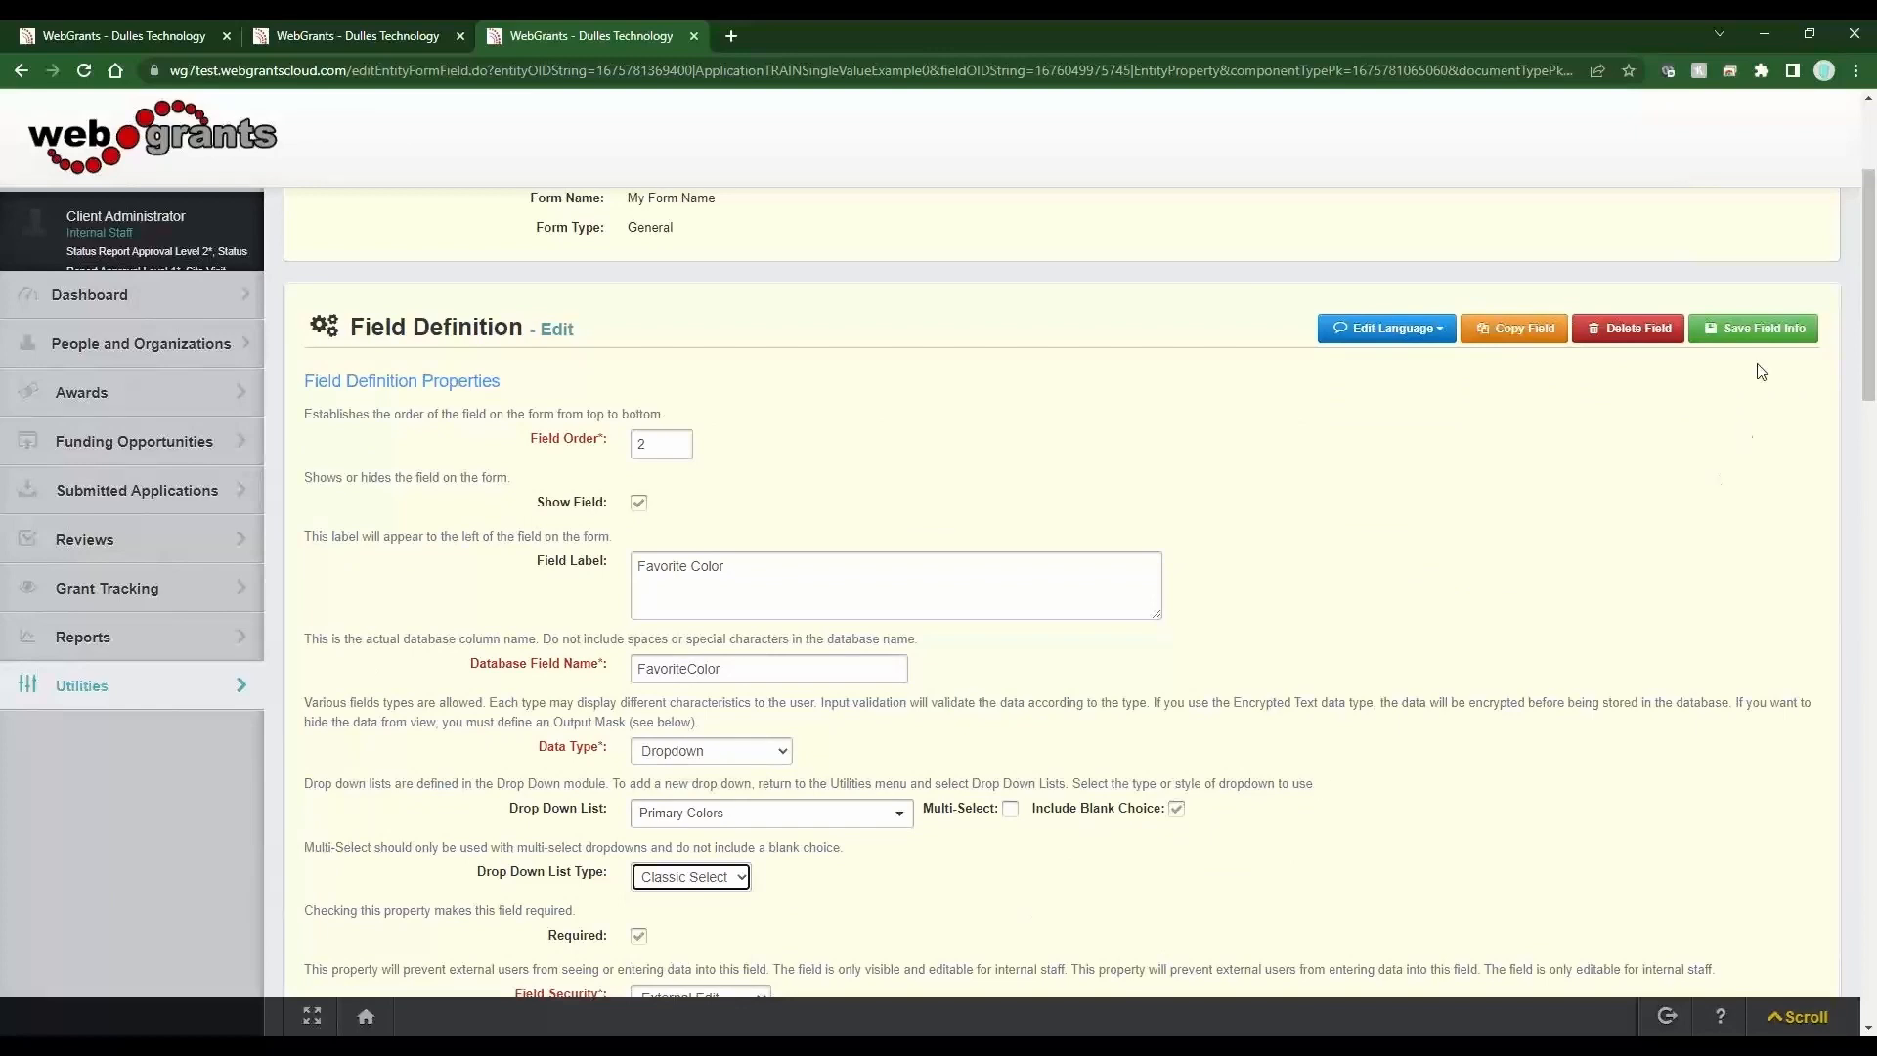
pyautogui.click(1745, 336)
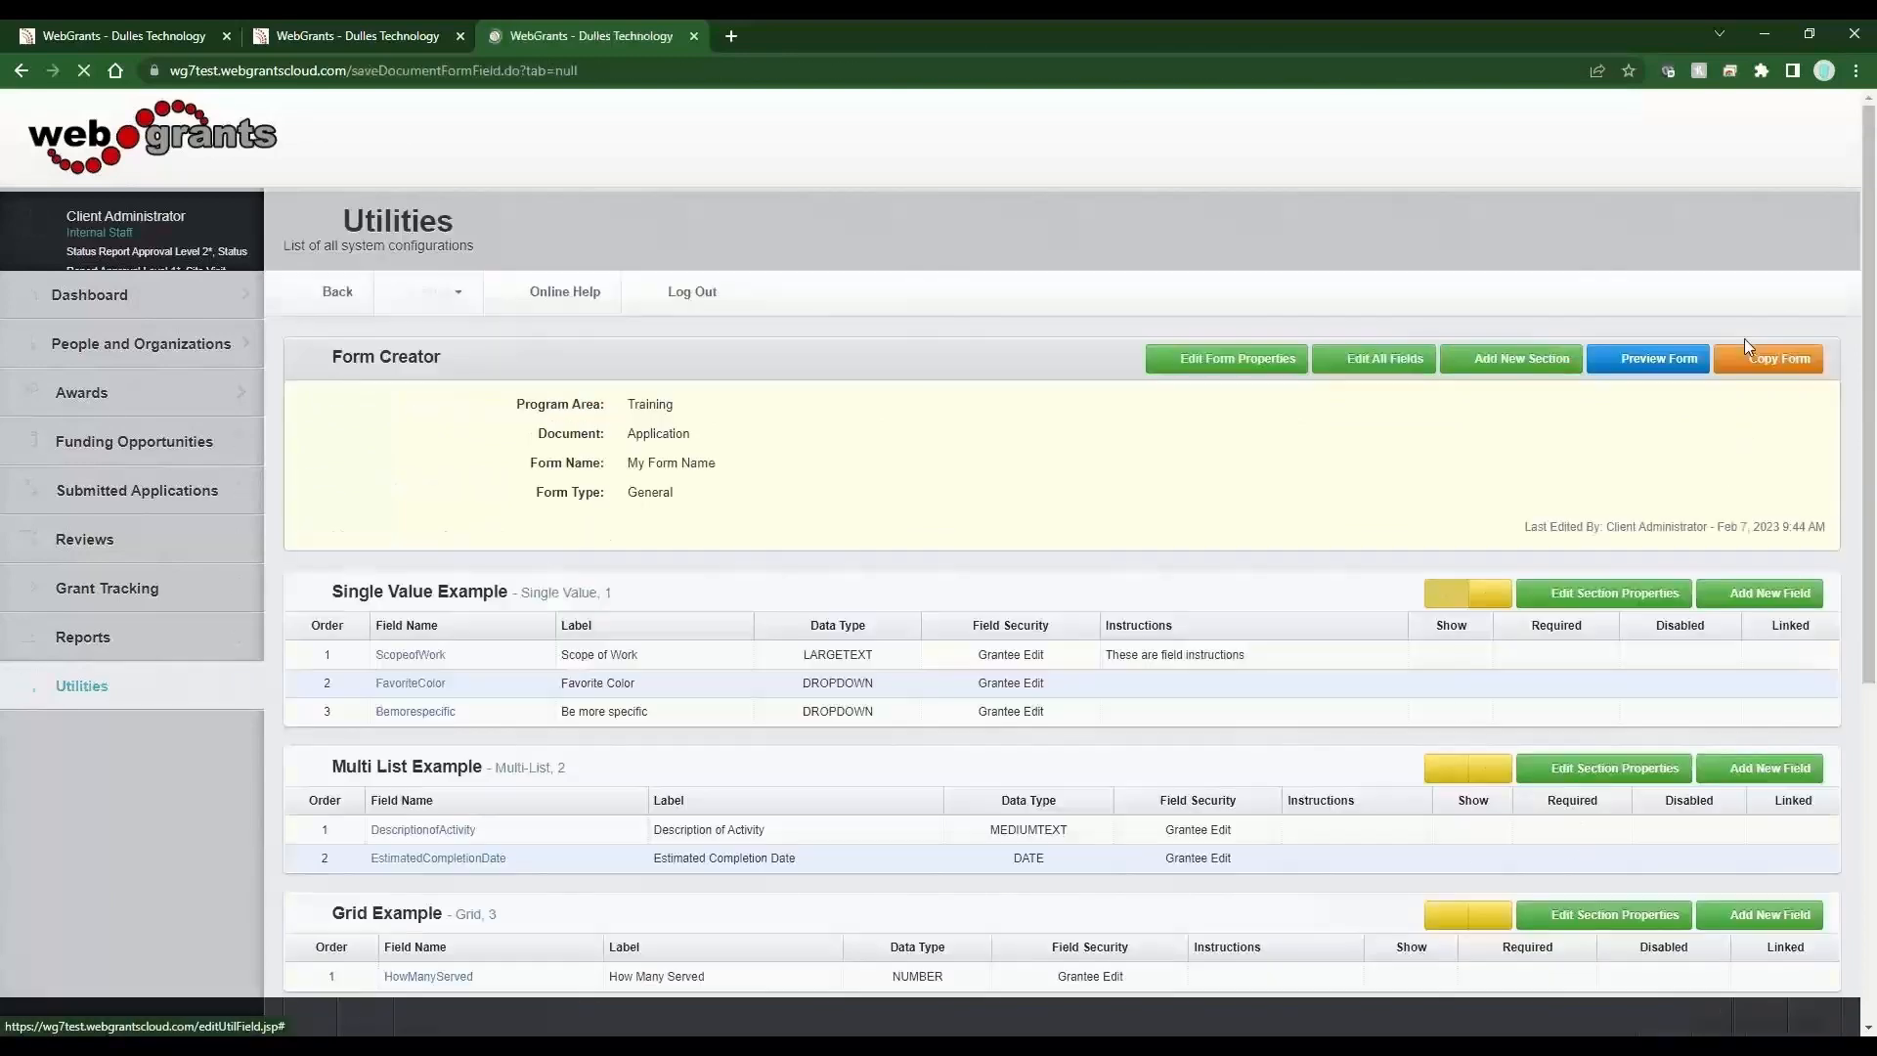
# Preview the form again, choose Red then Yellow for Favorite Color, and open the Be more specific list.
pyautogui.click(1650, 363)
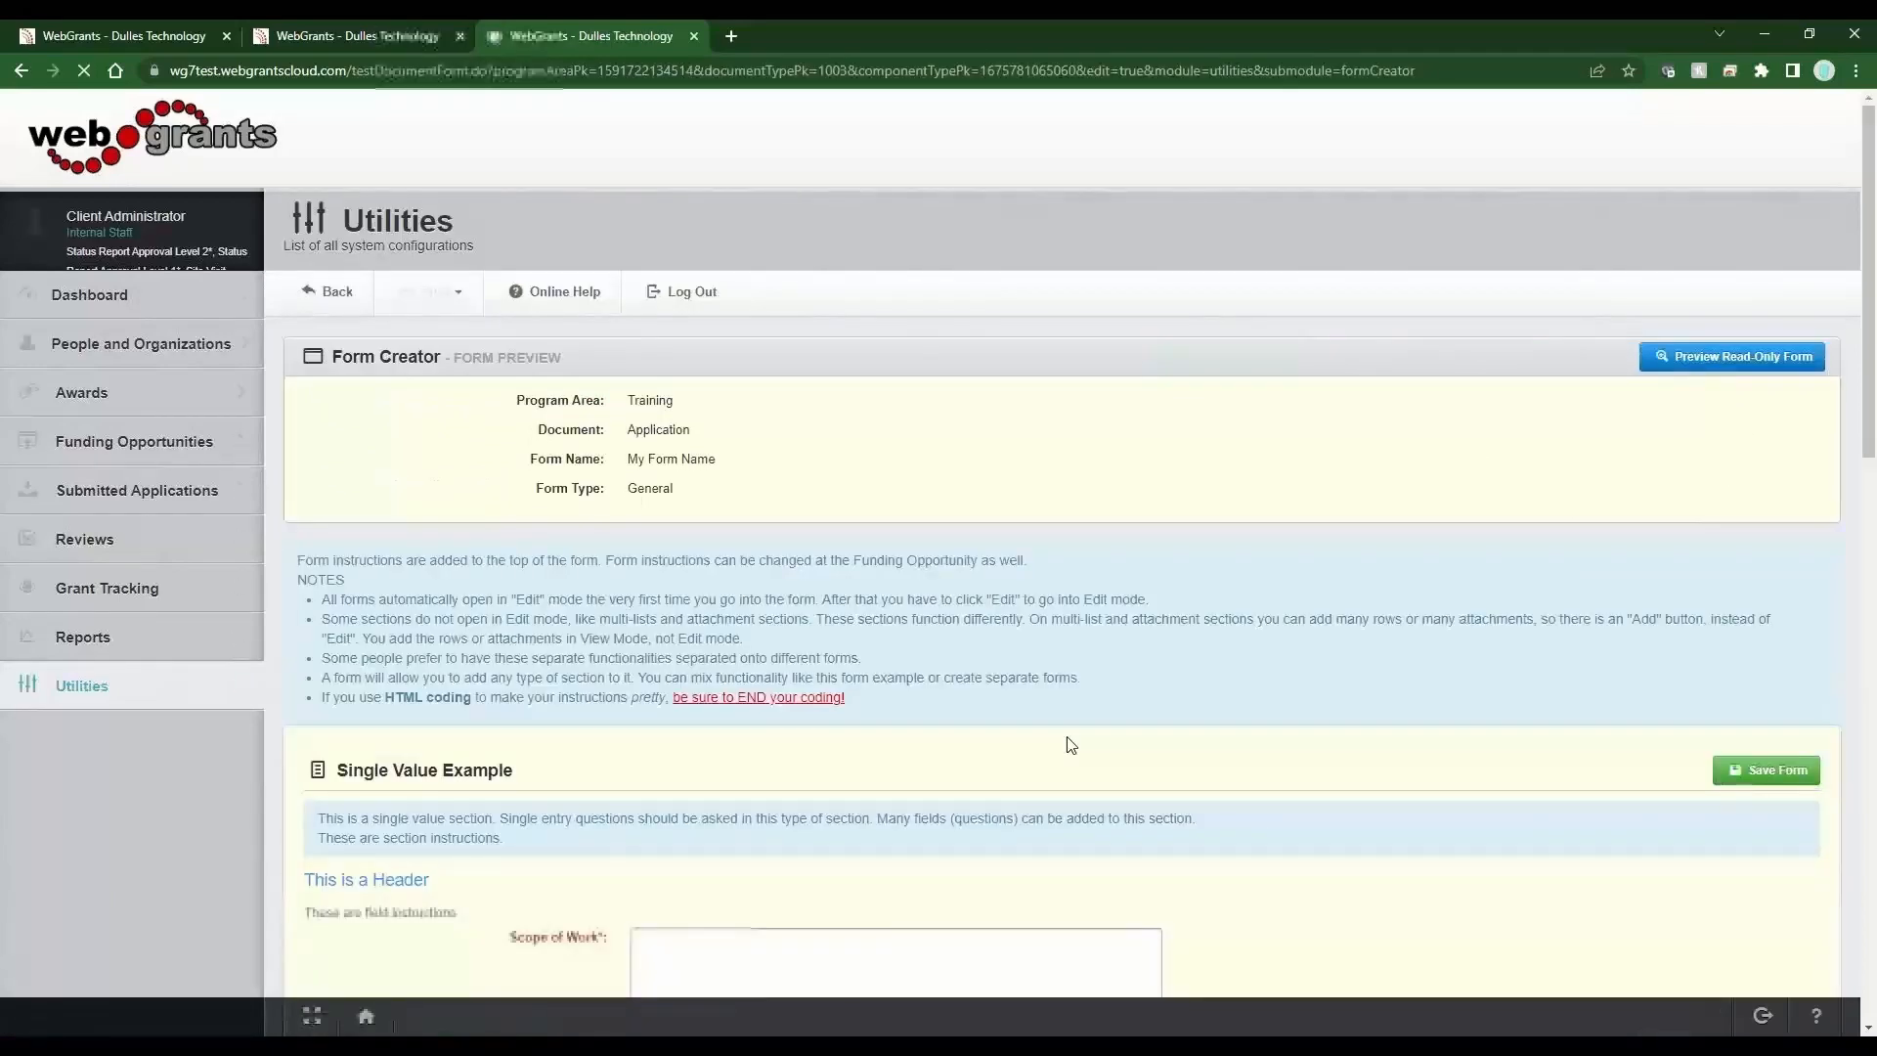
pyautogui.scroll(-8, 1017, 773)
pyautogui.click(665, 363)
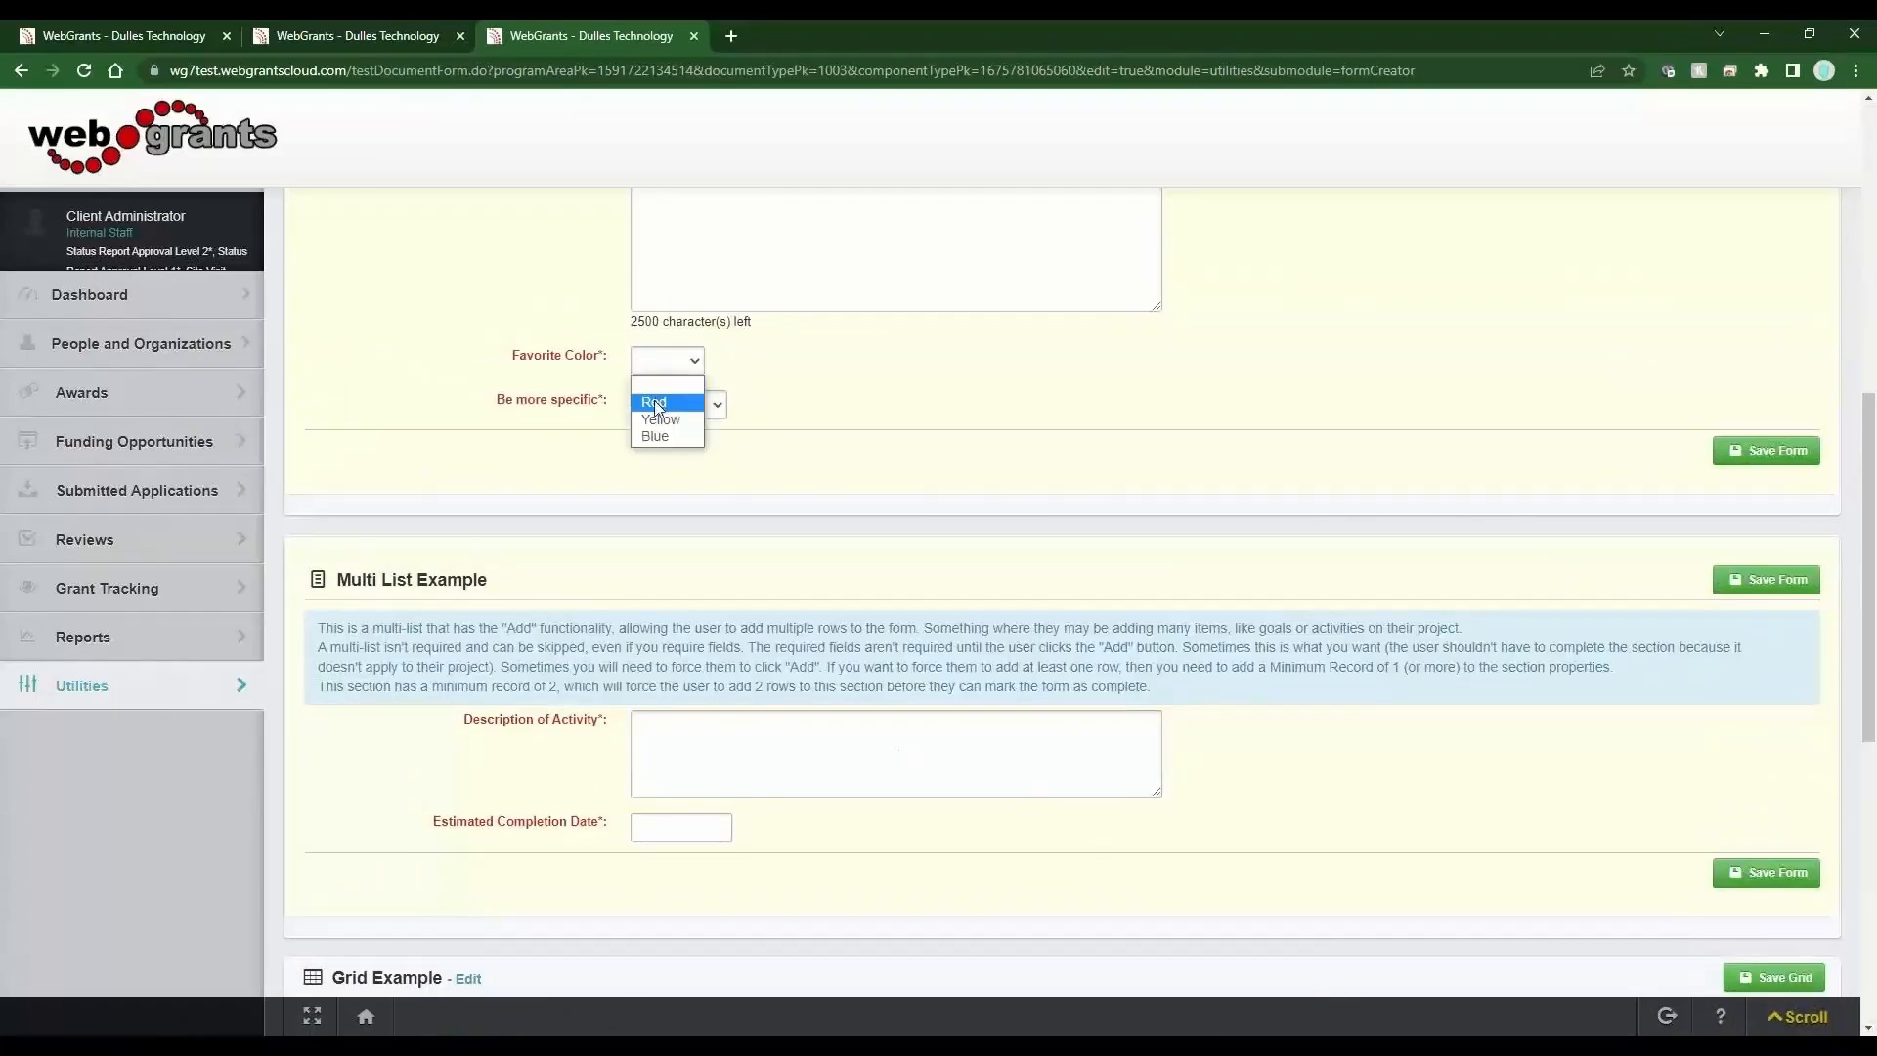
pyautogui.click(657, 407)
pyautogui.click(650, 410)
pyautogui.click(679, 363)
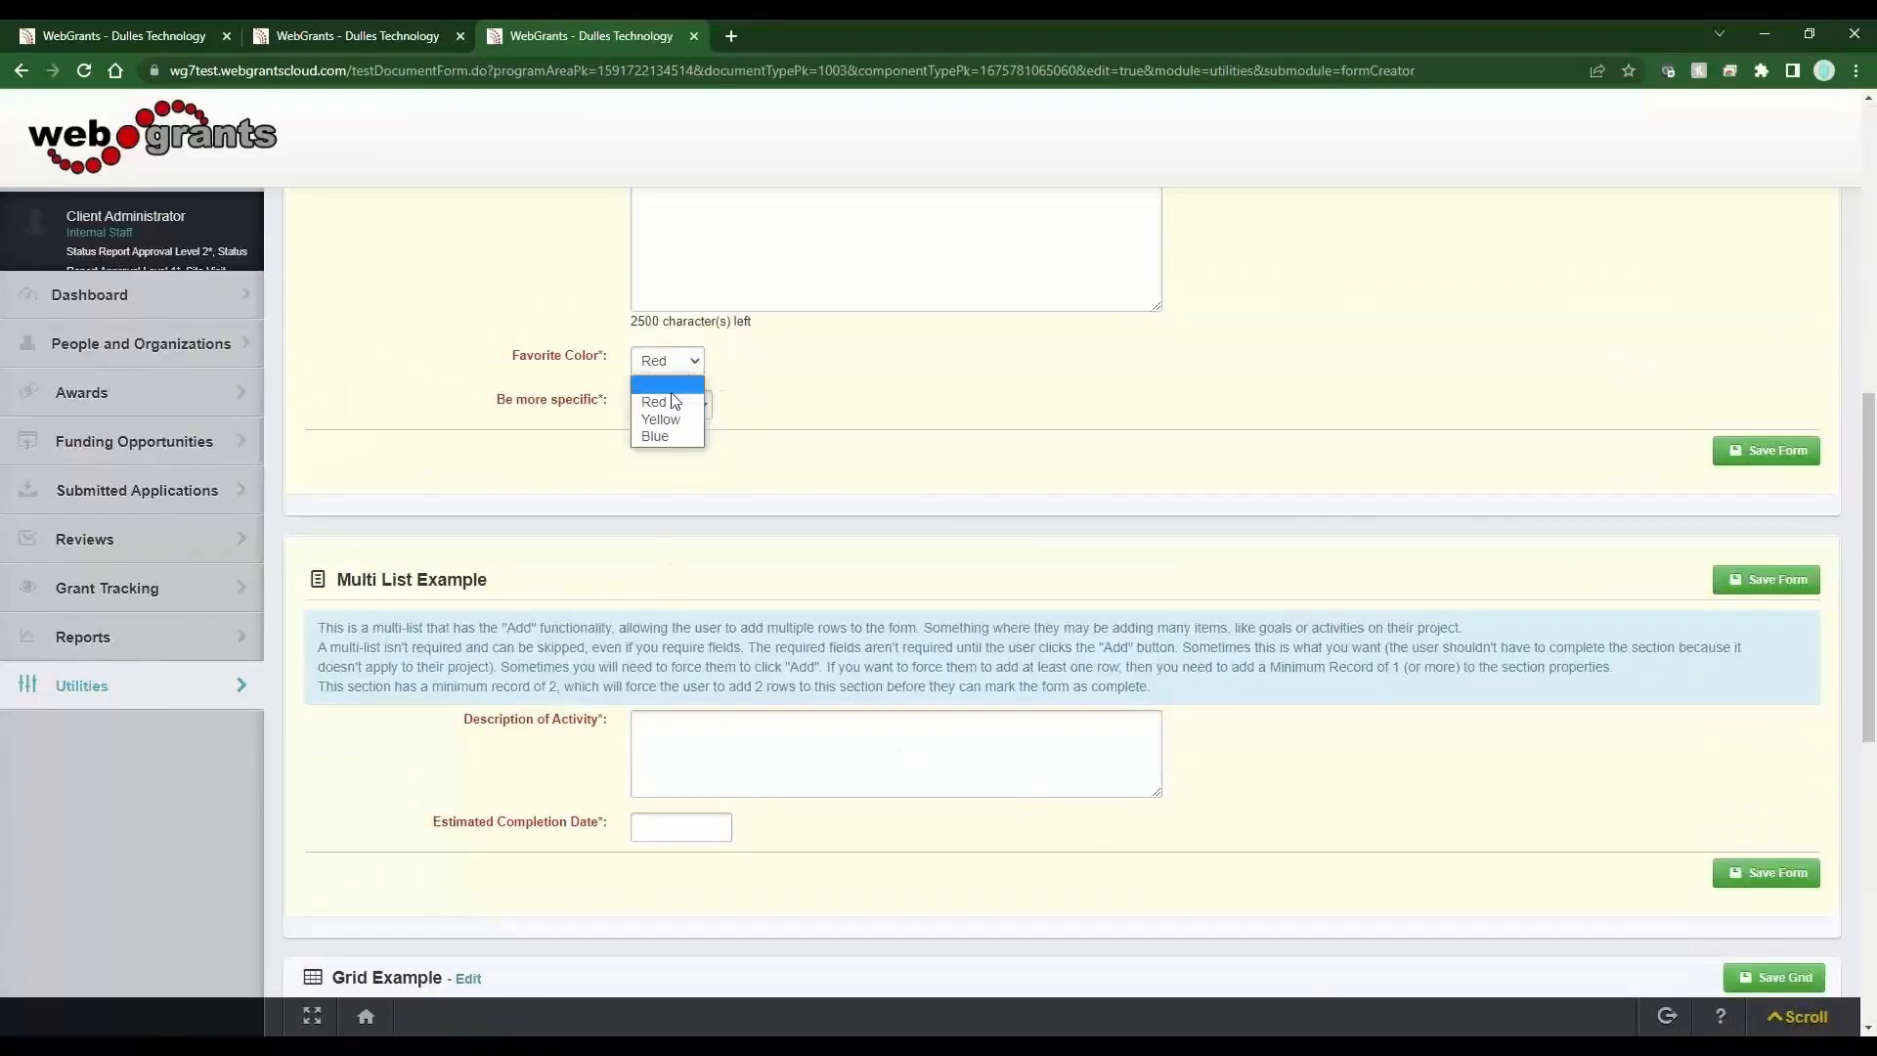
pyautogui.click(660, 419)
pyautogui.click(673, 407)
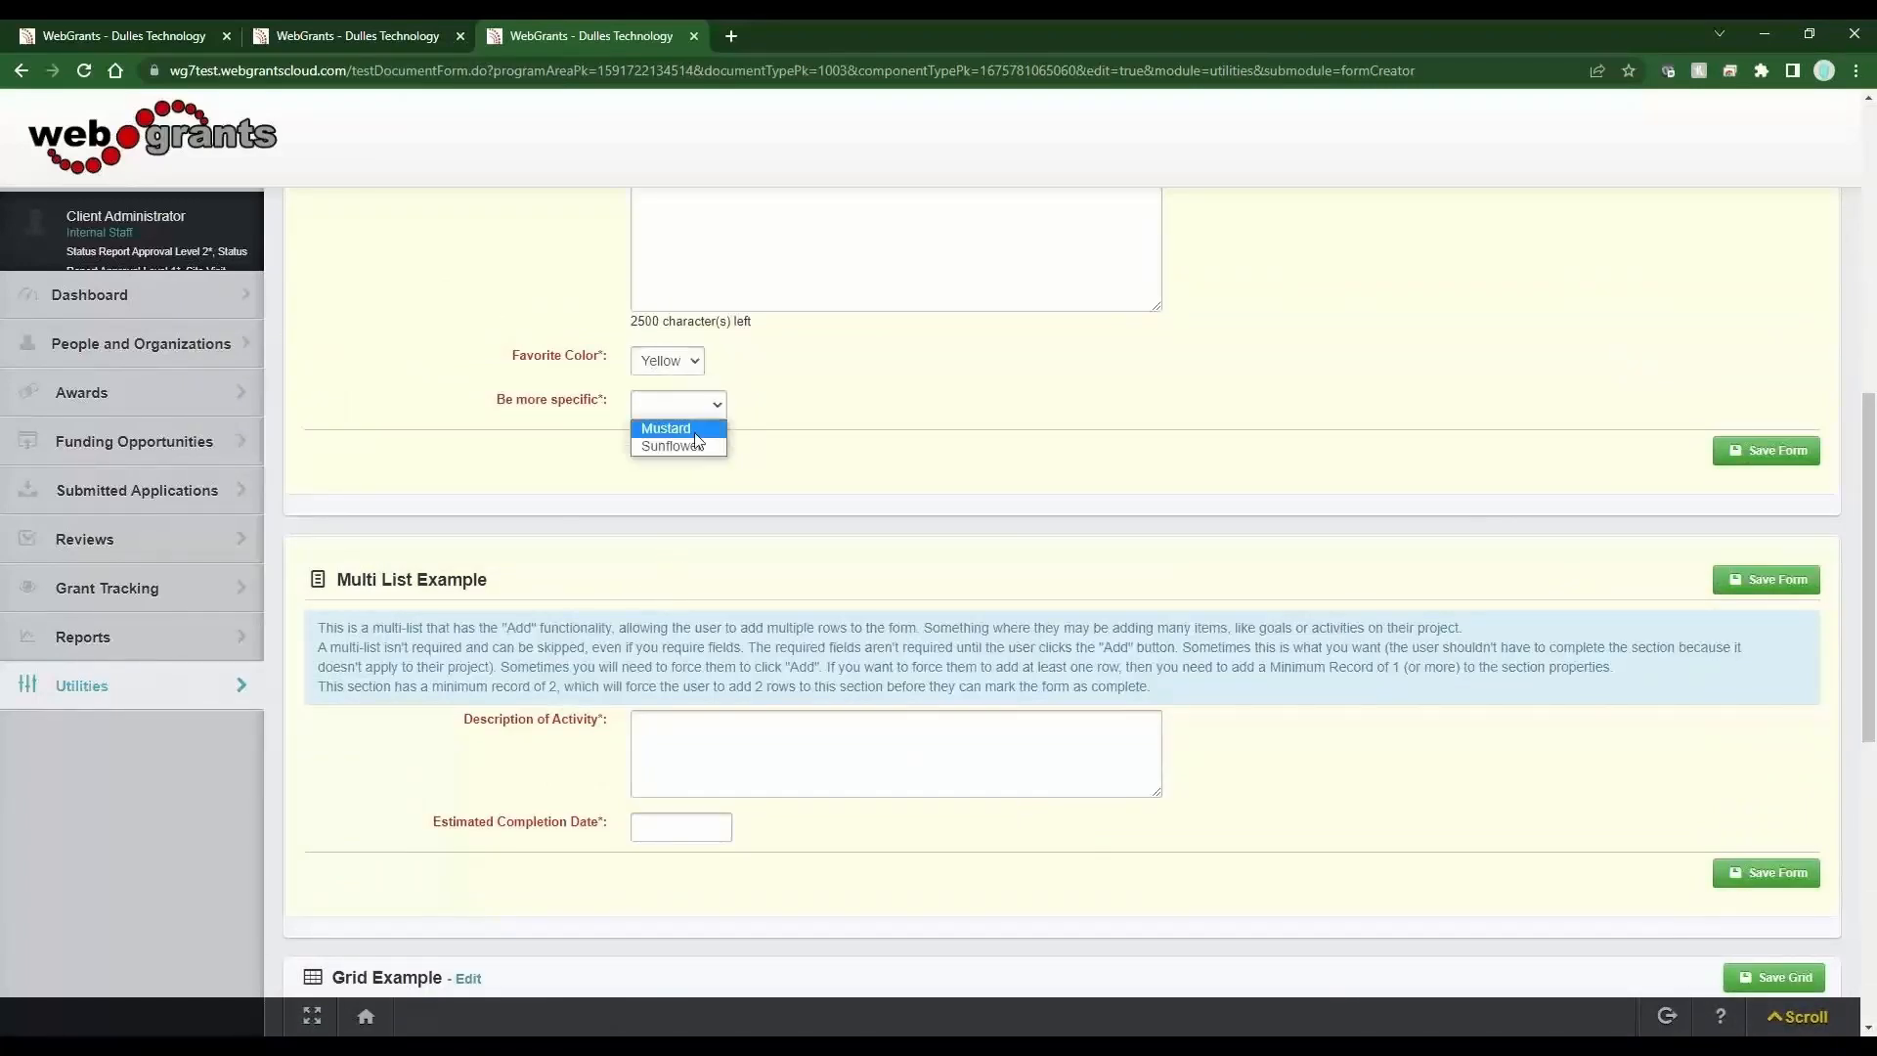
# Test the dependent list by choosing Blue, then Red for Favorite Color and picking Maroon under Be more specific.
pyautogui.click(698, 364)
pyautogui.click(682, 434)
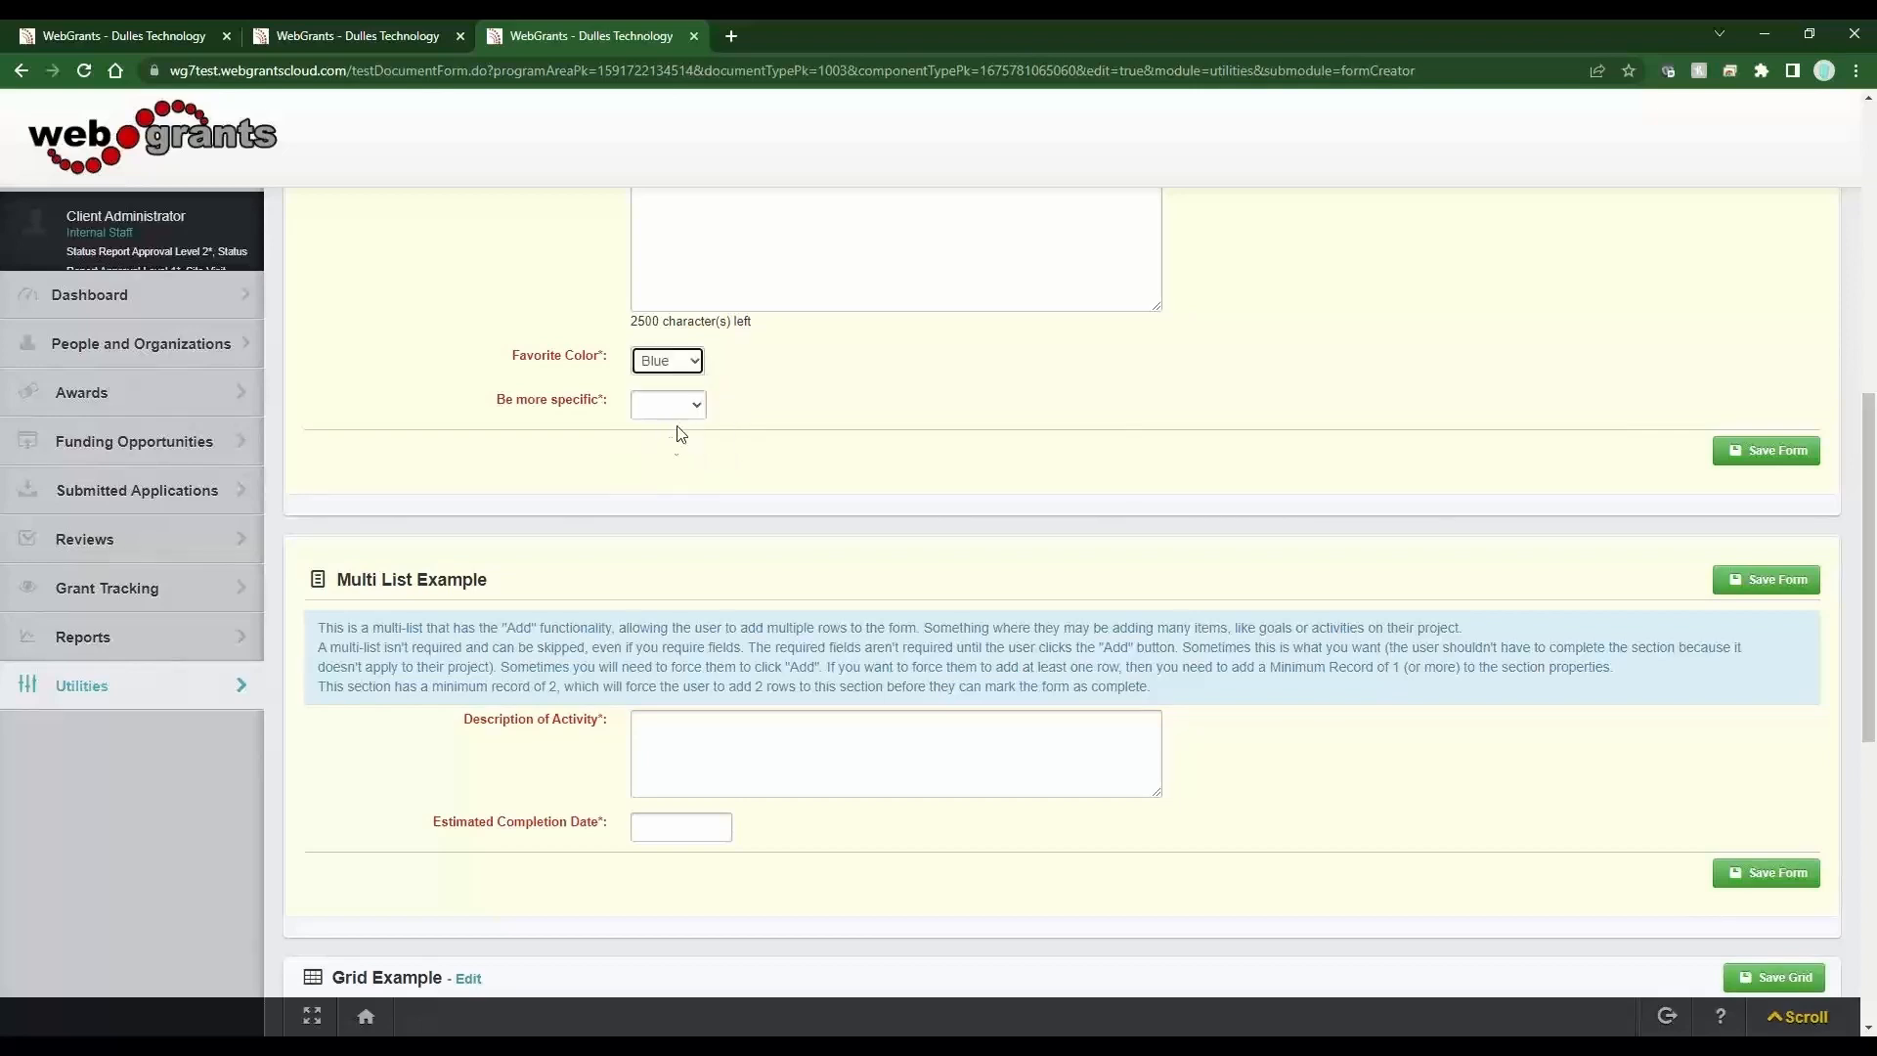
pyautogui.click(683, 406)
pyautogui.click(743, 430)
pyautogui.click(668, 363)
pyautogui.click(668, 432)
pyautogui.click(680, 410)
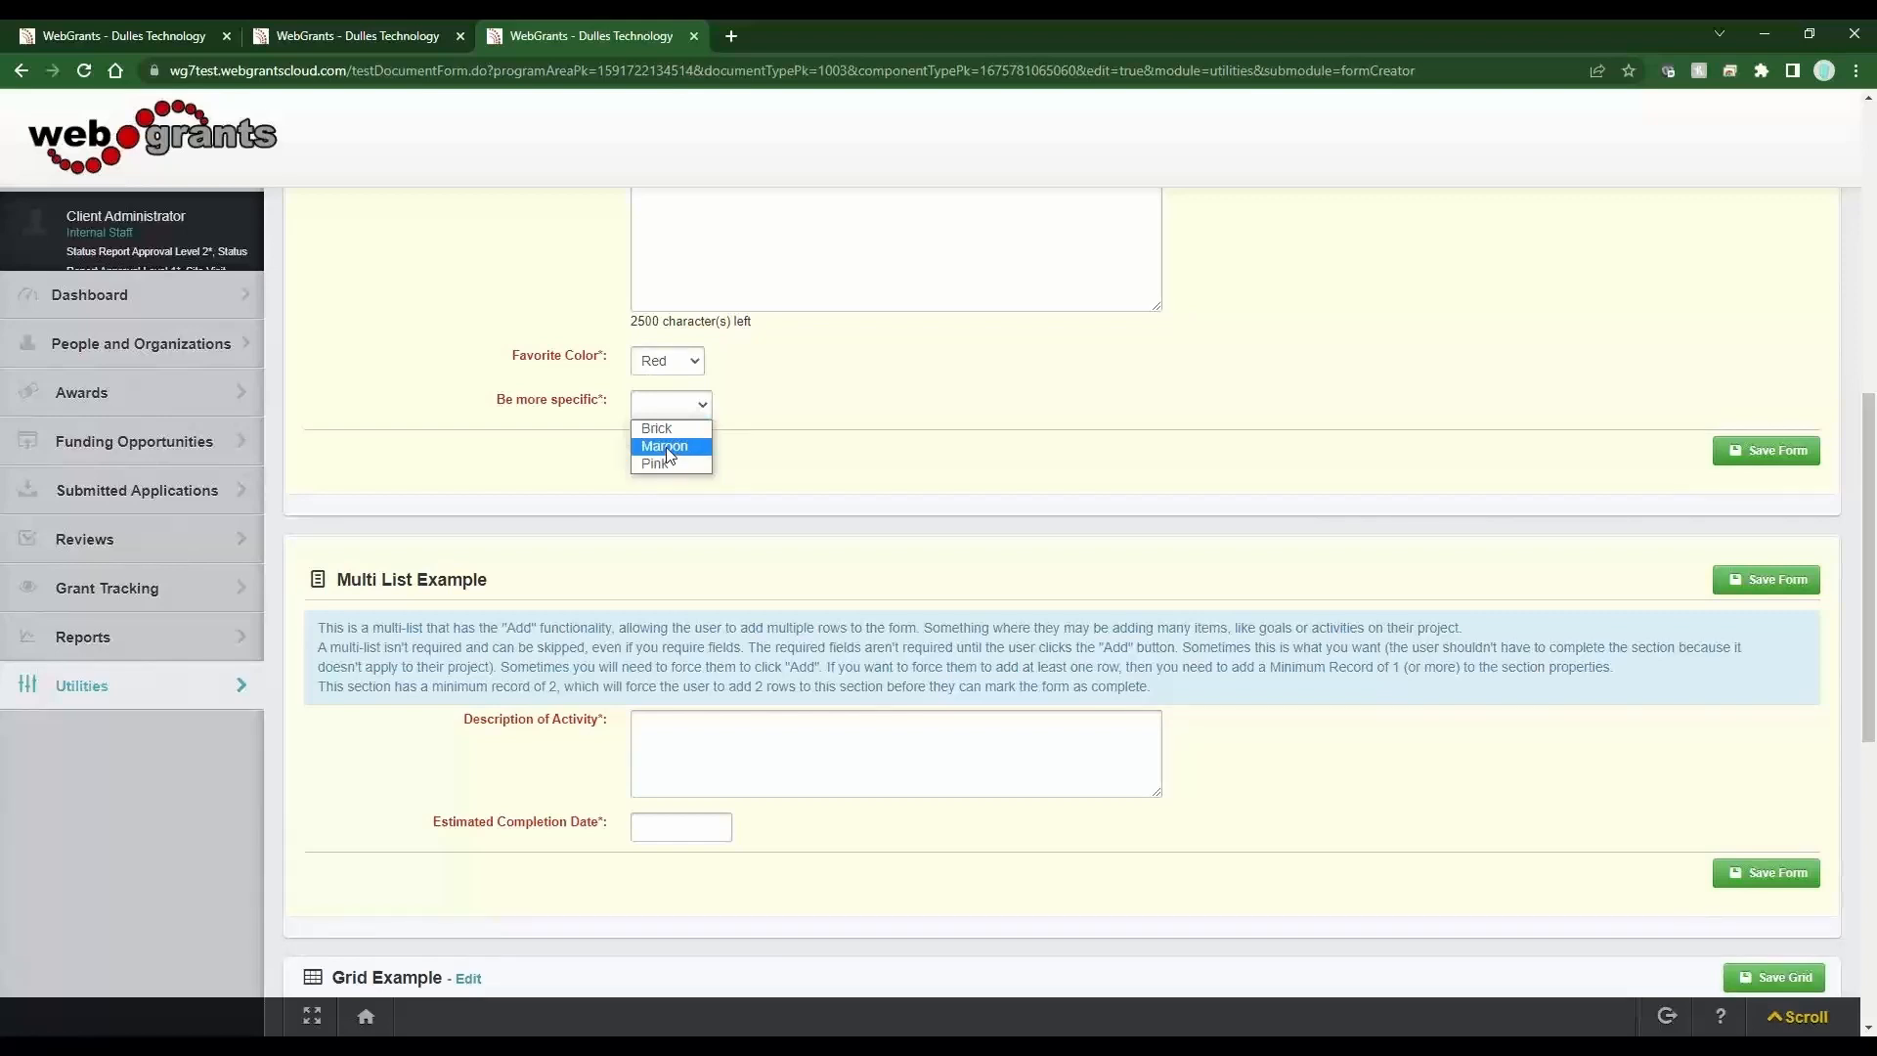
pyautogui.click(665, 448)
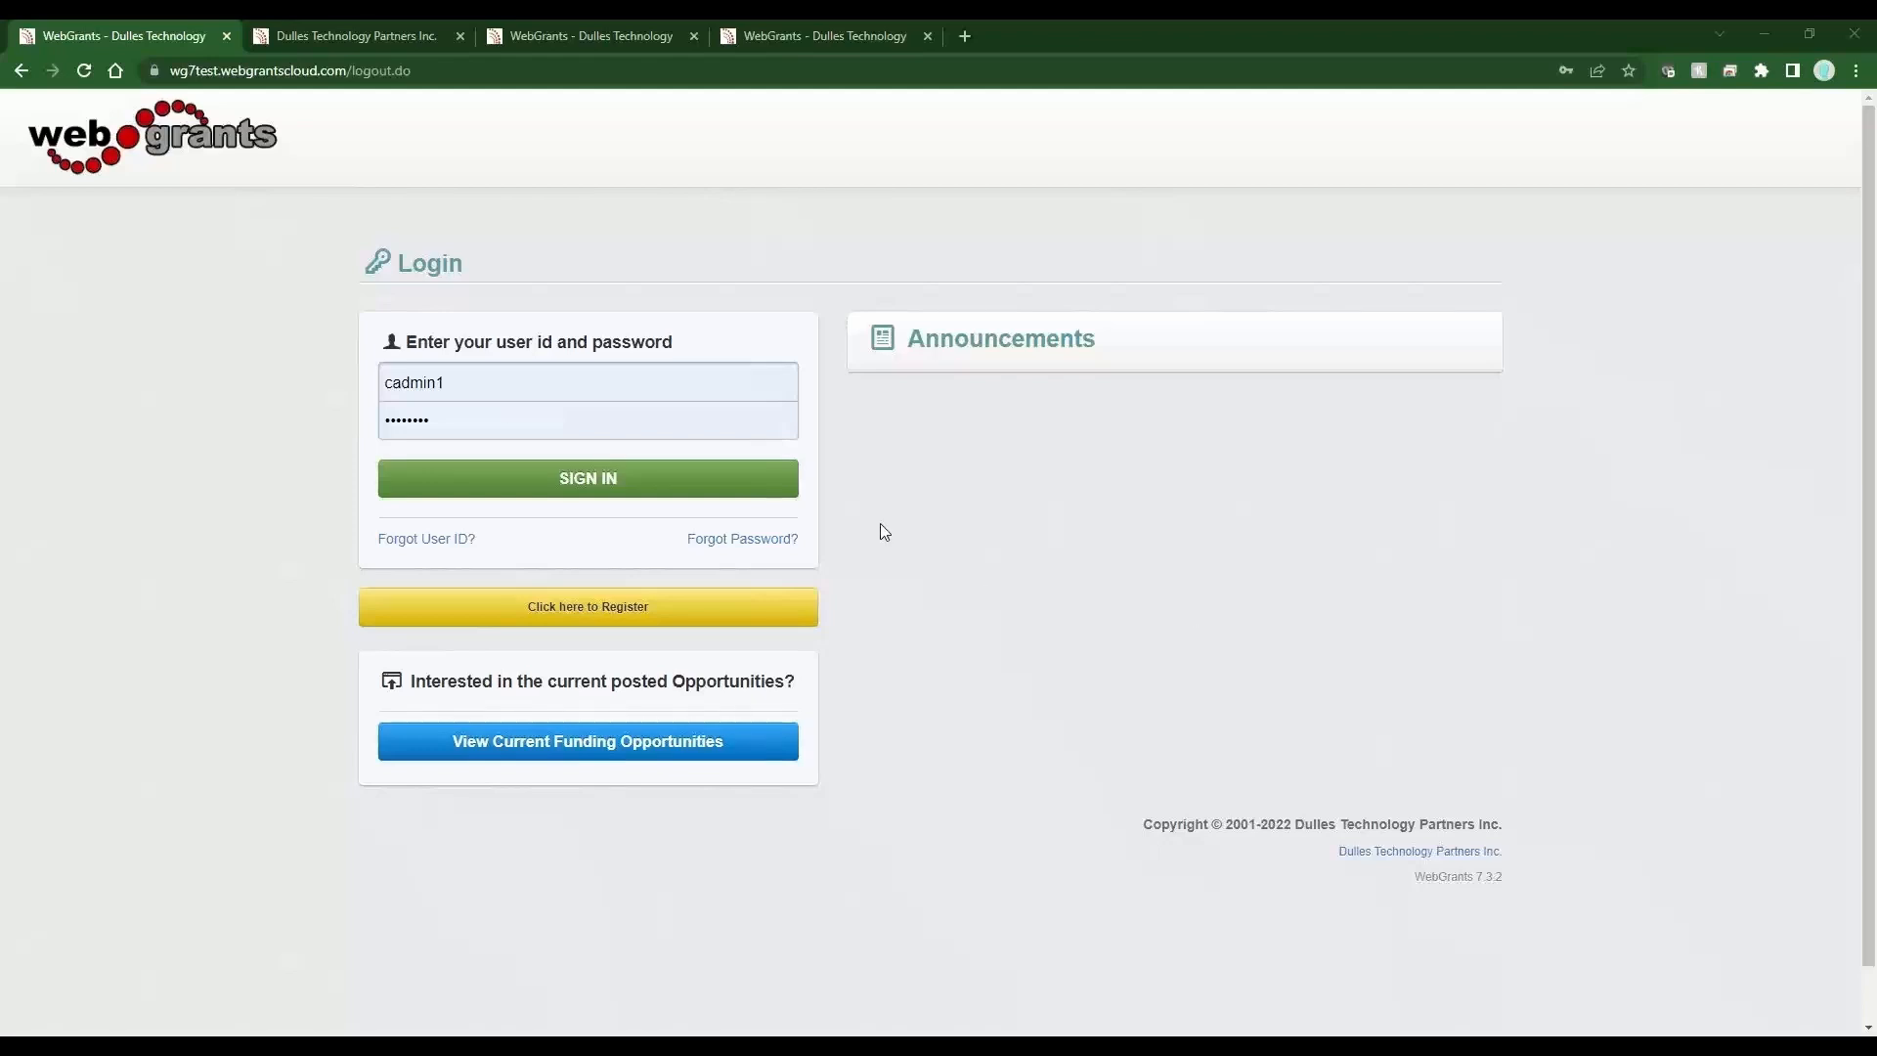
# Sign in and open the Document Repository under Utilities.
pyautogui.click(584, 481)
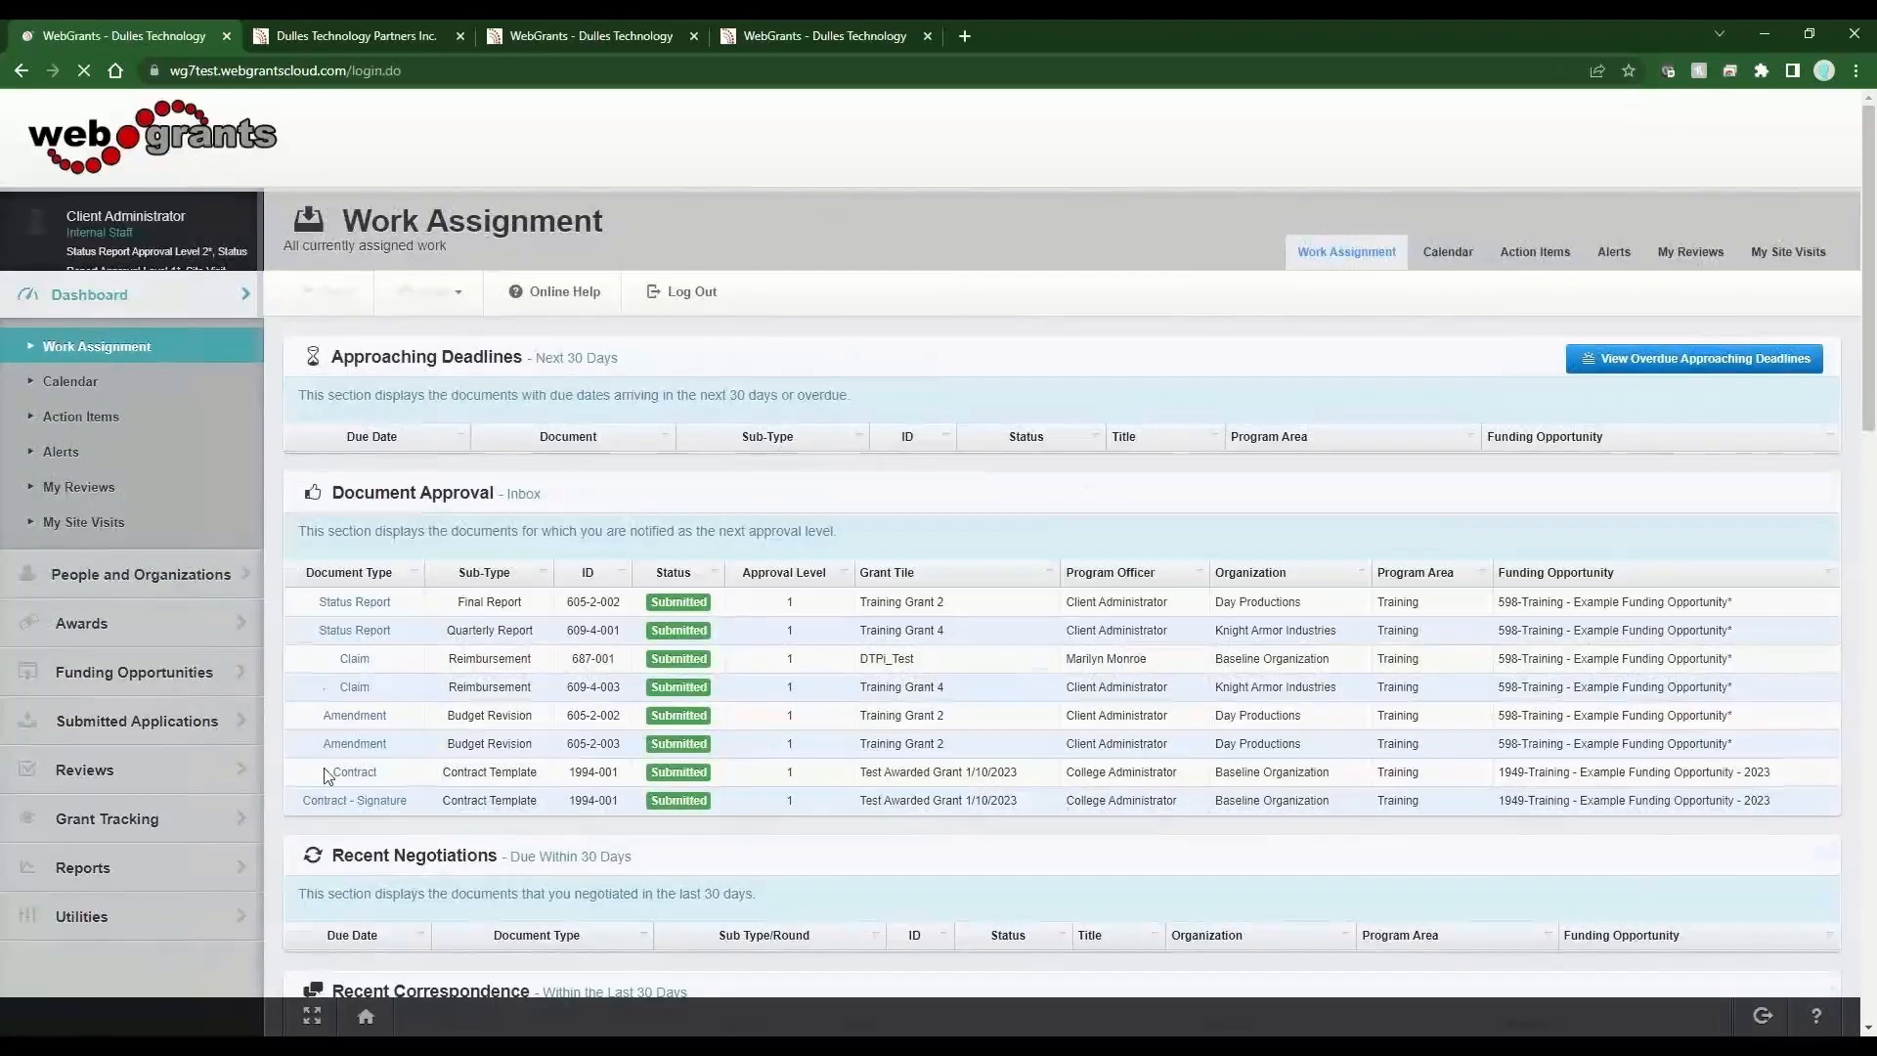
pyautogui.click(82, 919)
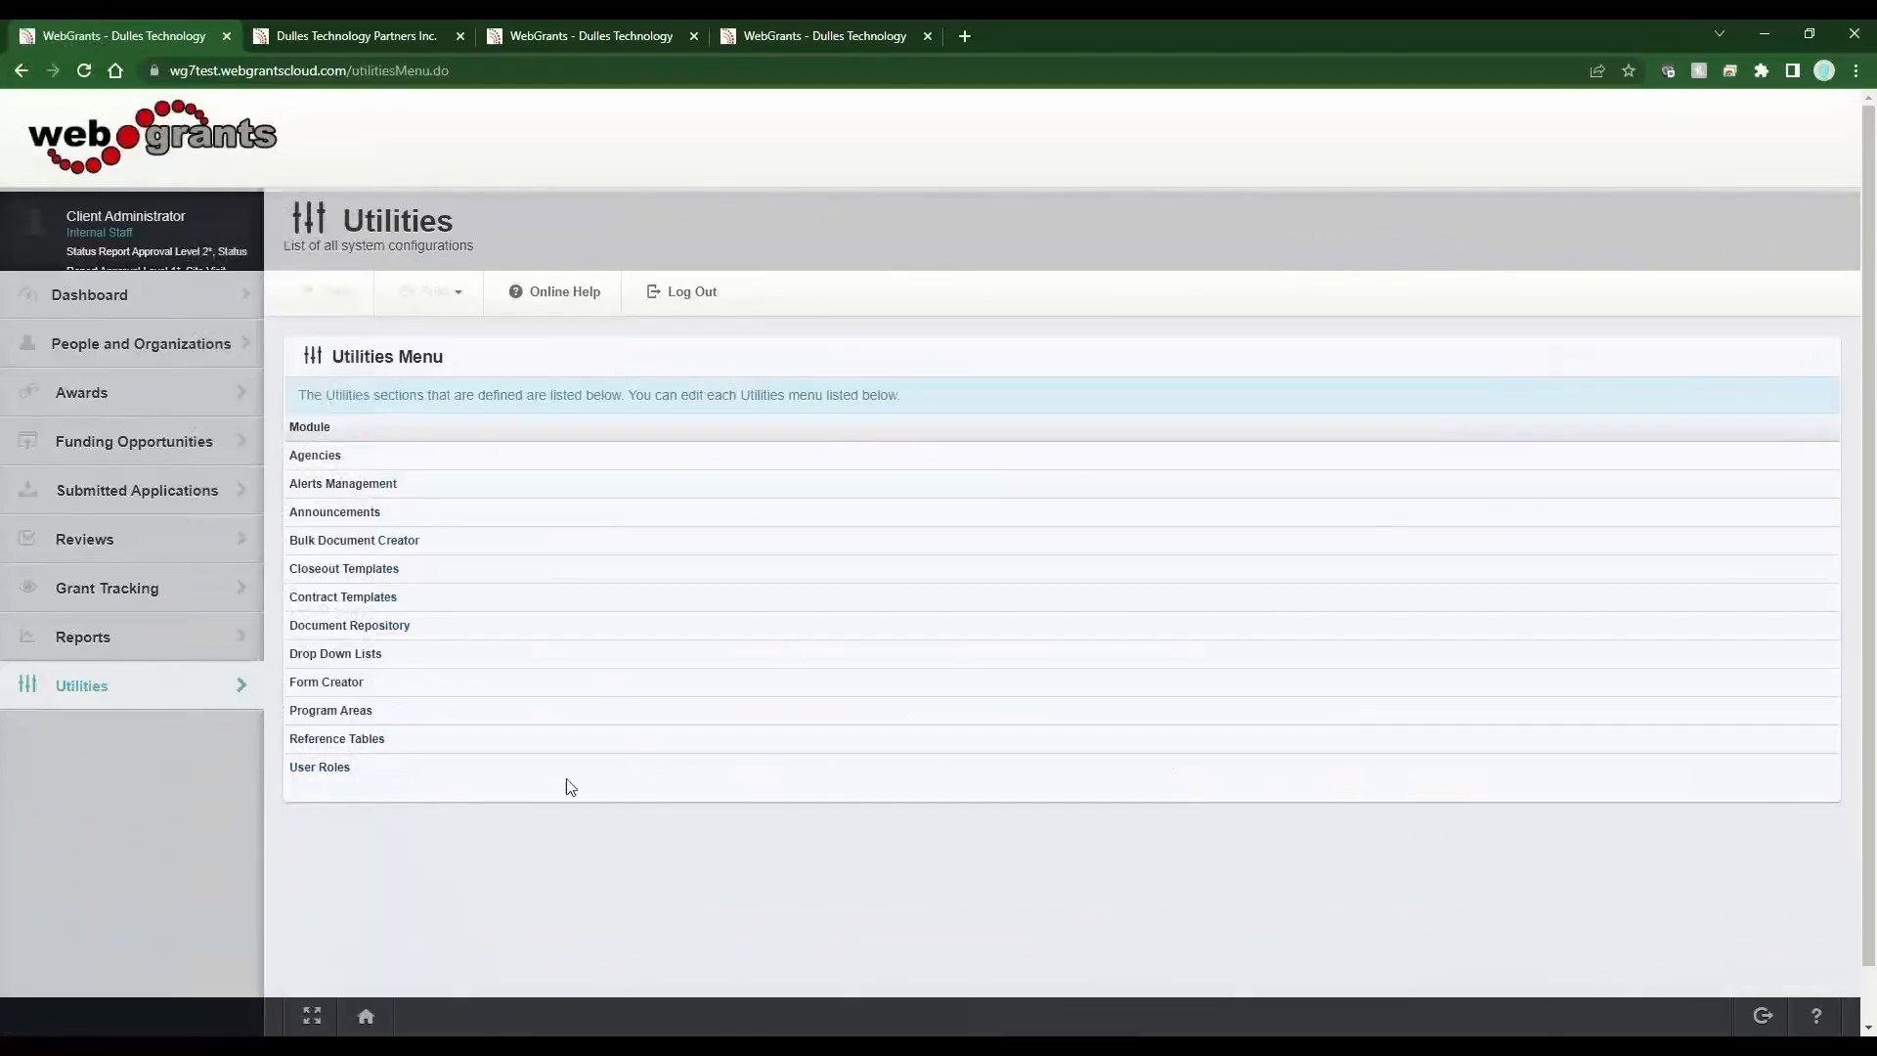
pyautogui.click(433, 634)
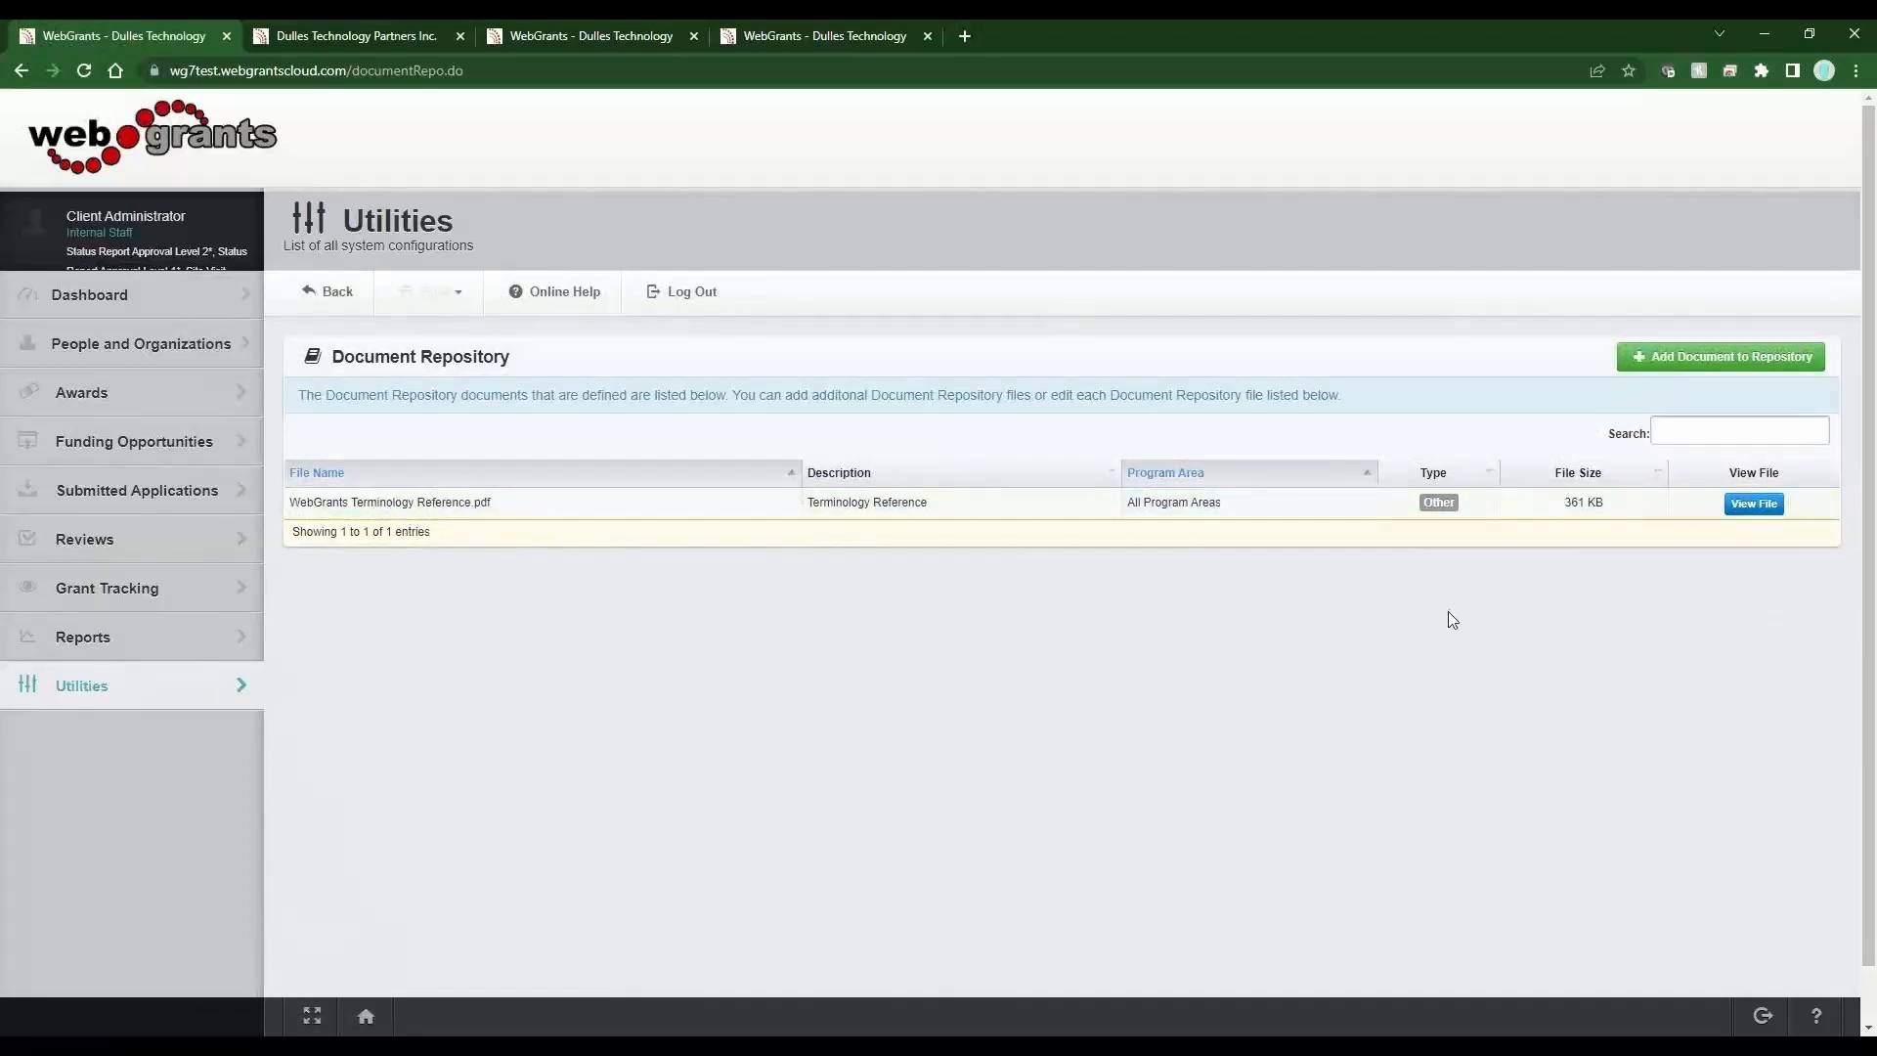
# Open the add-document form, view the File Type choices, and go back to the repository list.
pyautogui.click(1678, 363)
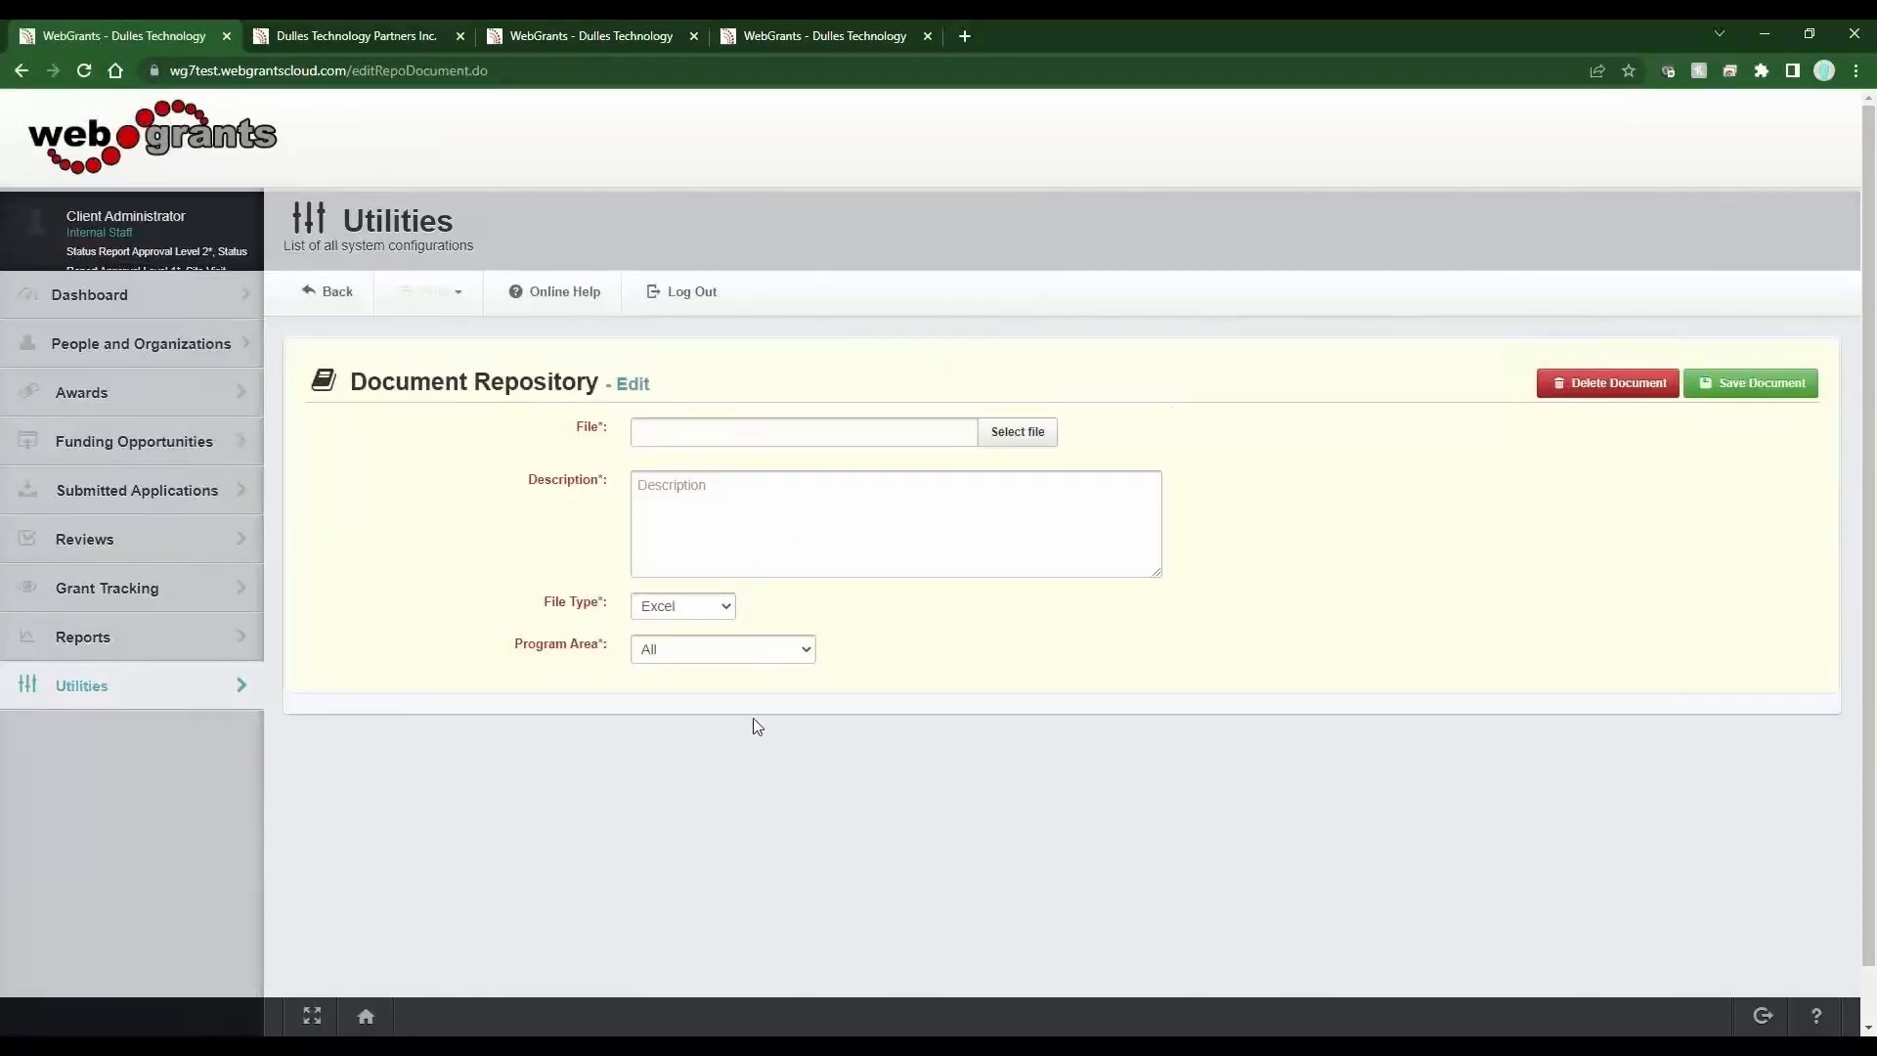
pyautogui.click(684, 606)
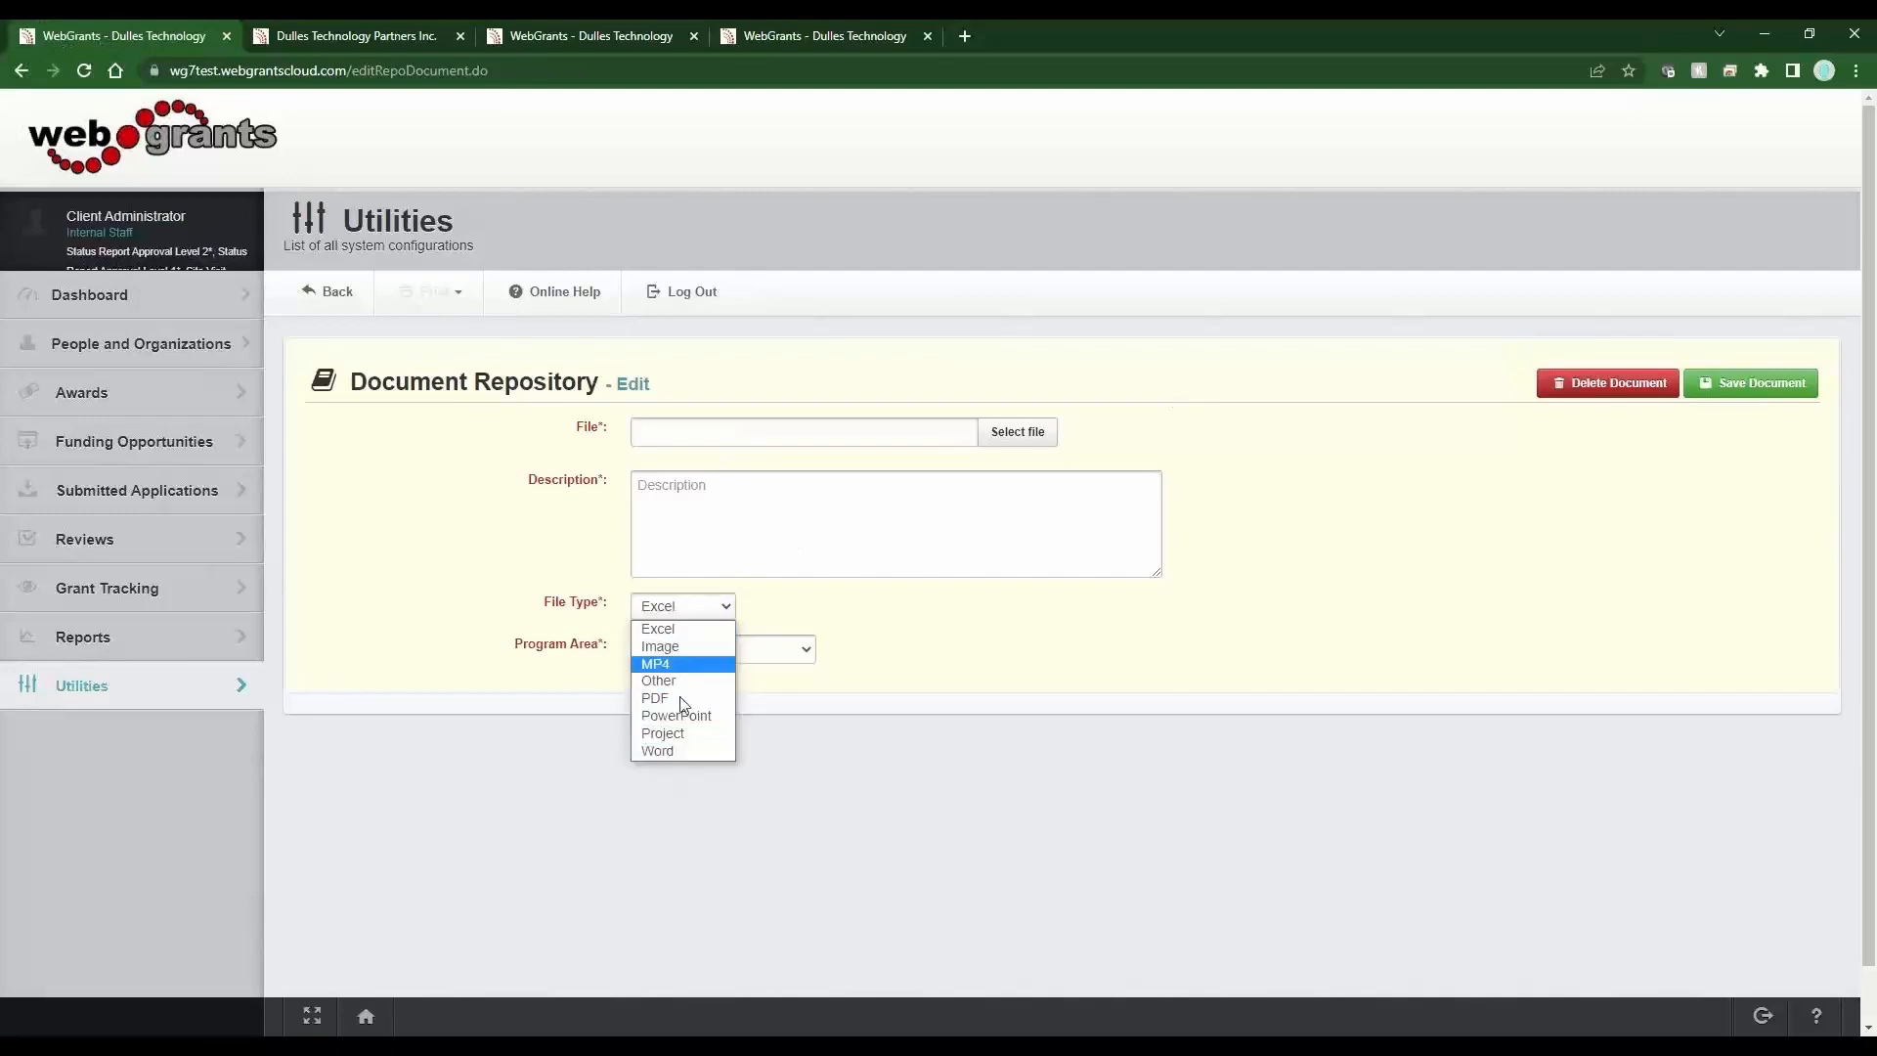
pyautogui.click(967, 733)
pyautogui.click(332, 291)
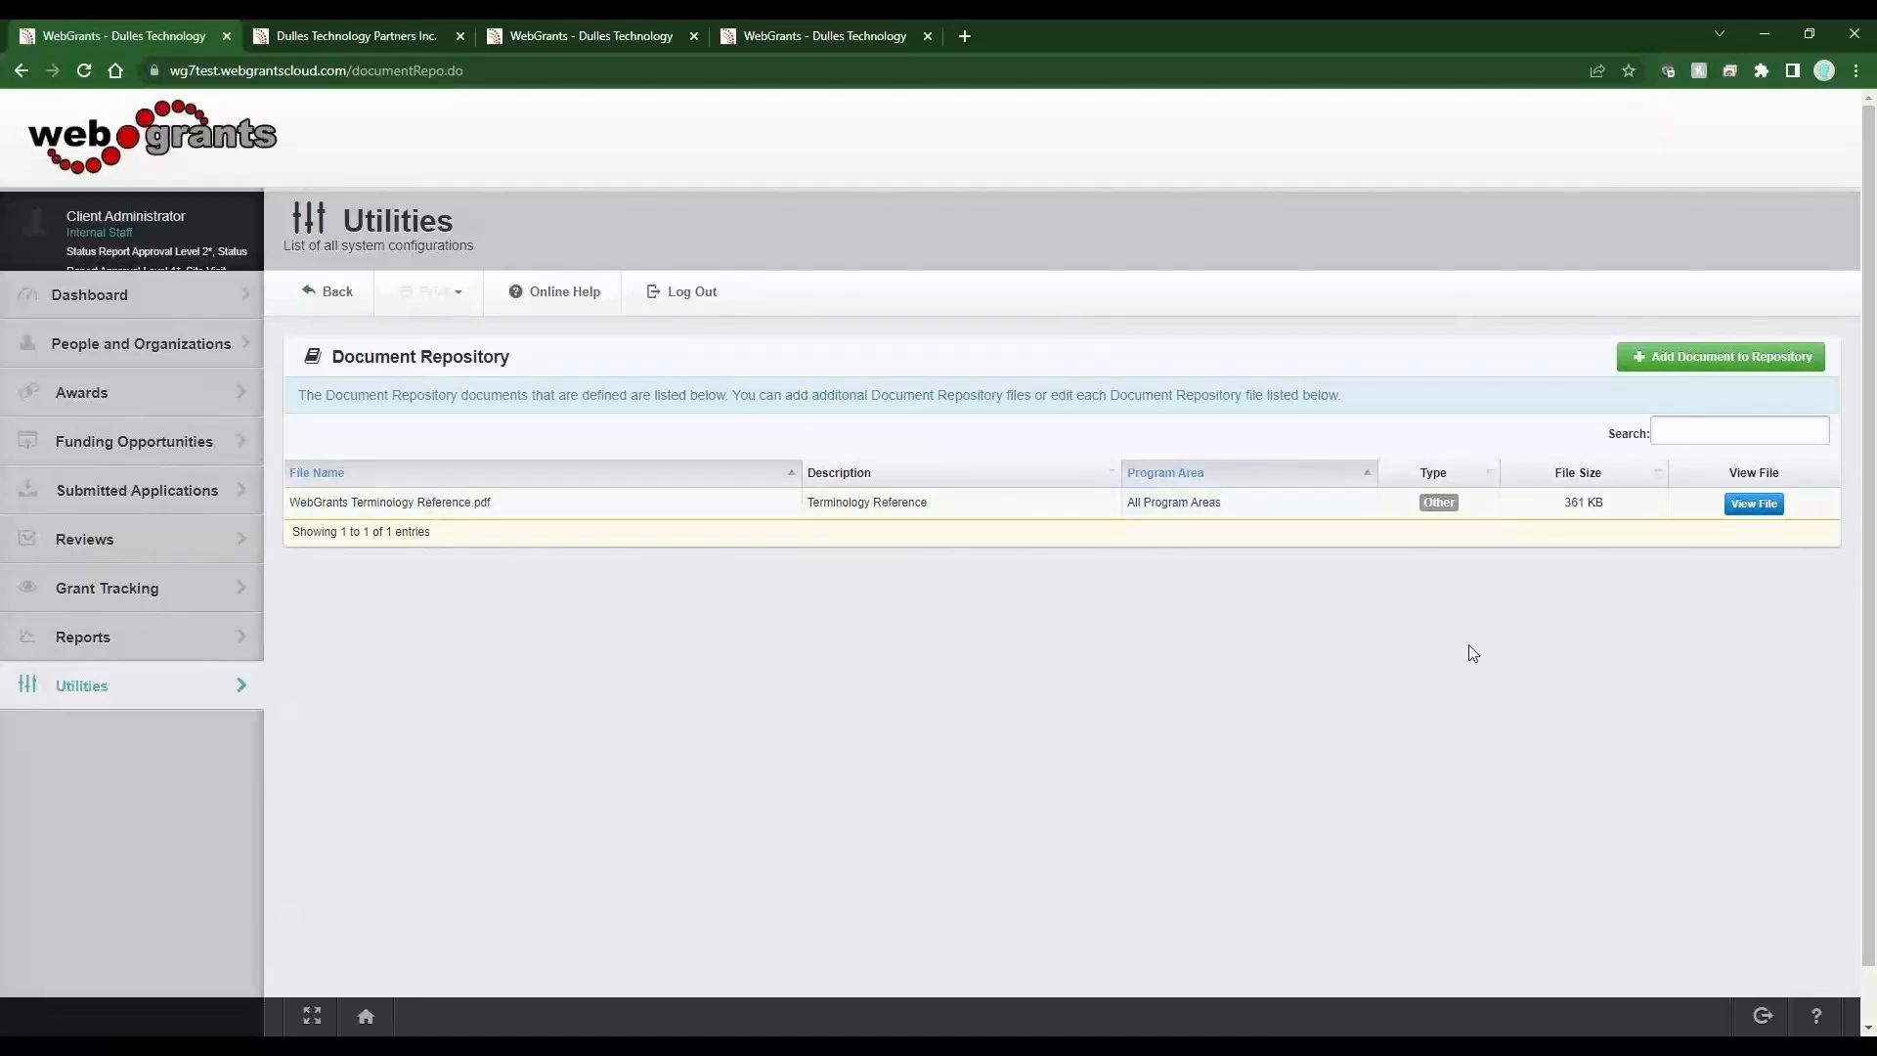
# Open the WebGrants Terminology Reference file and inspect its download address.
pyautogui.click(1756, 511)
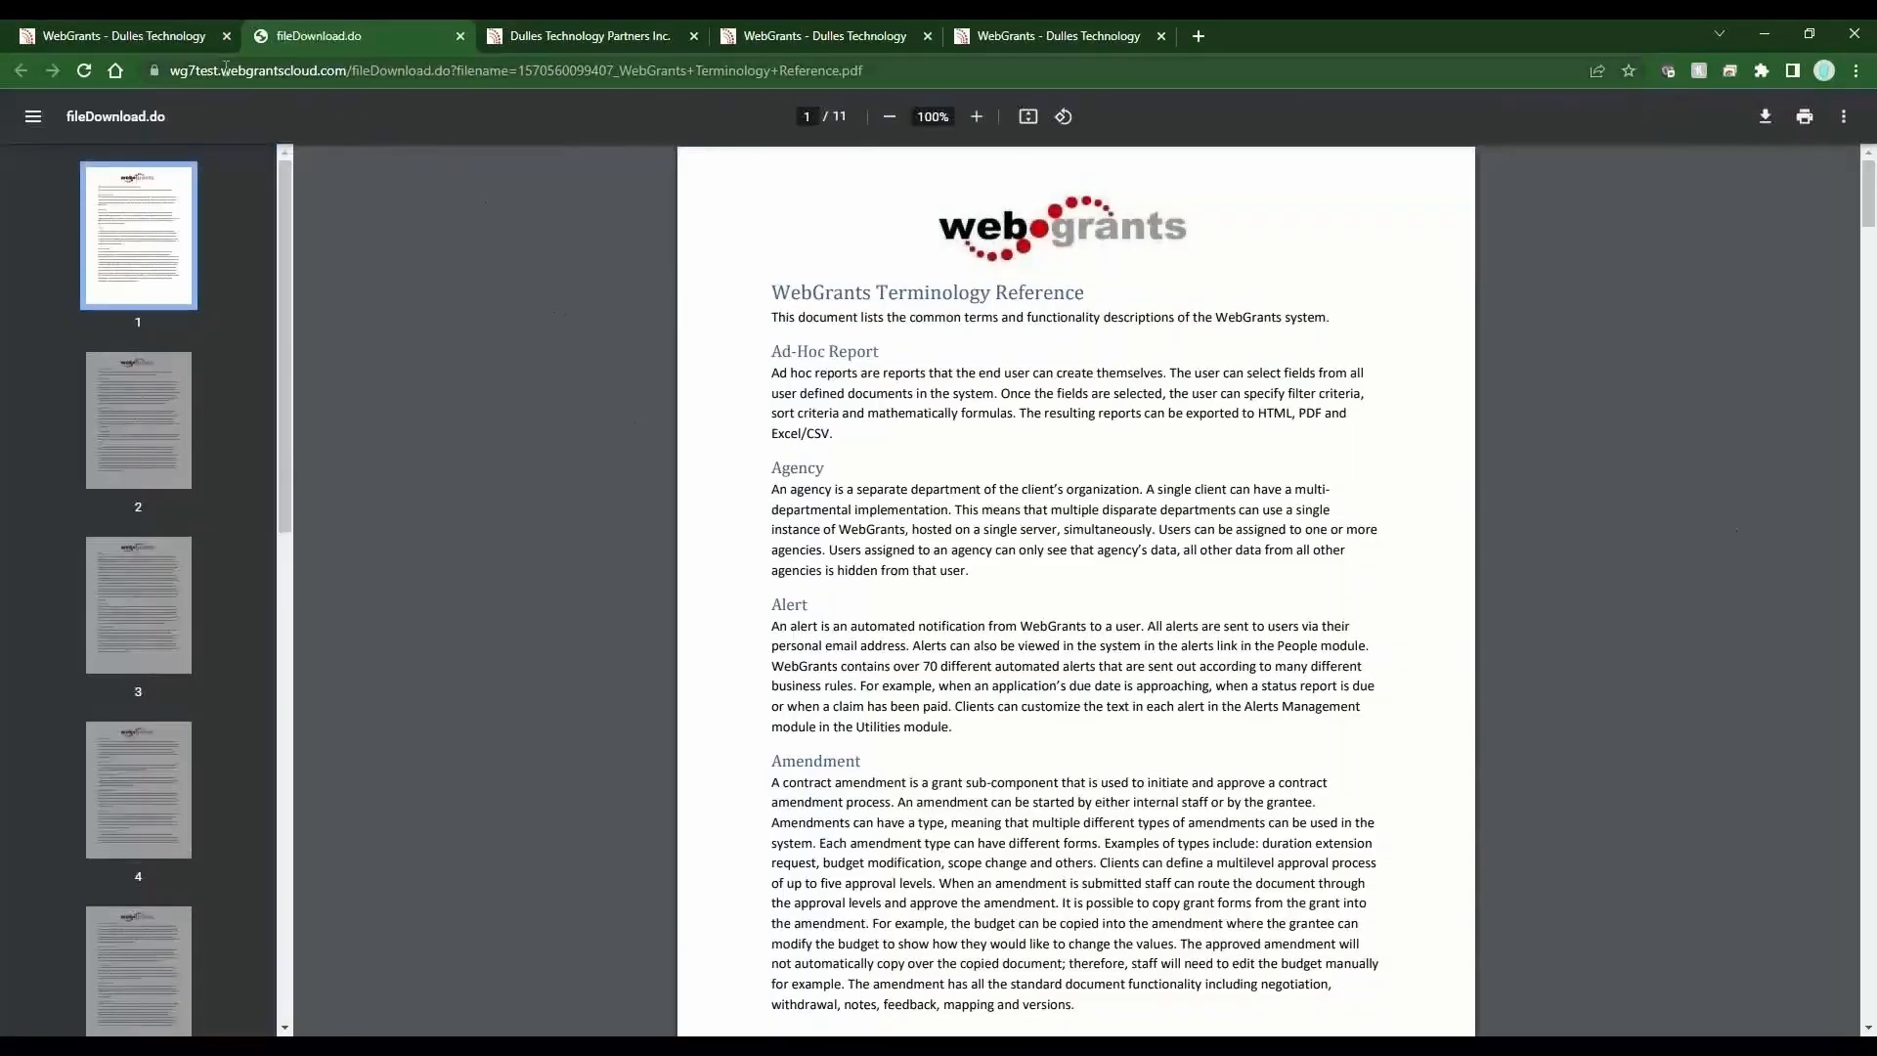
pyautogui.click(224, 70)
pyautogui.moveTo(225, 71); pyautogui.dragTo(879, 73)
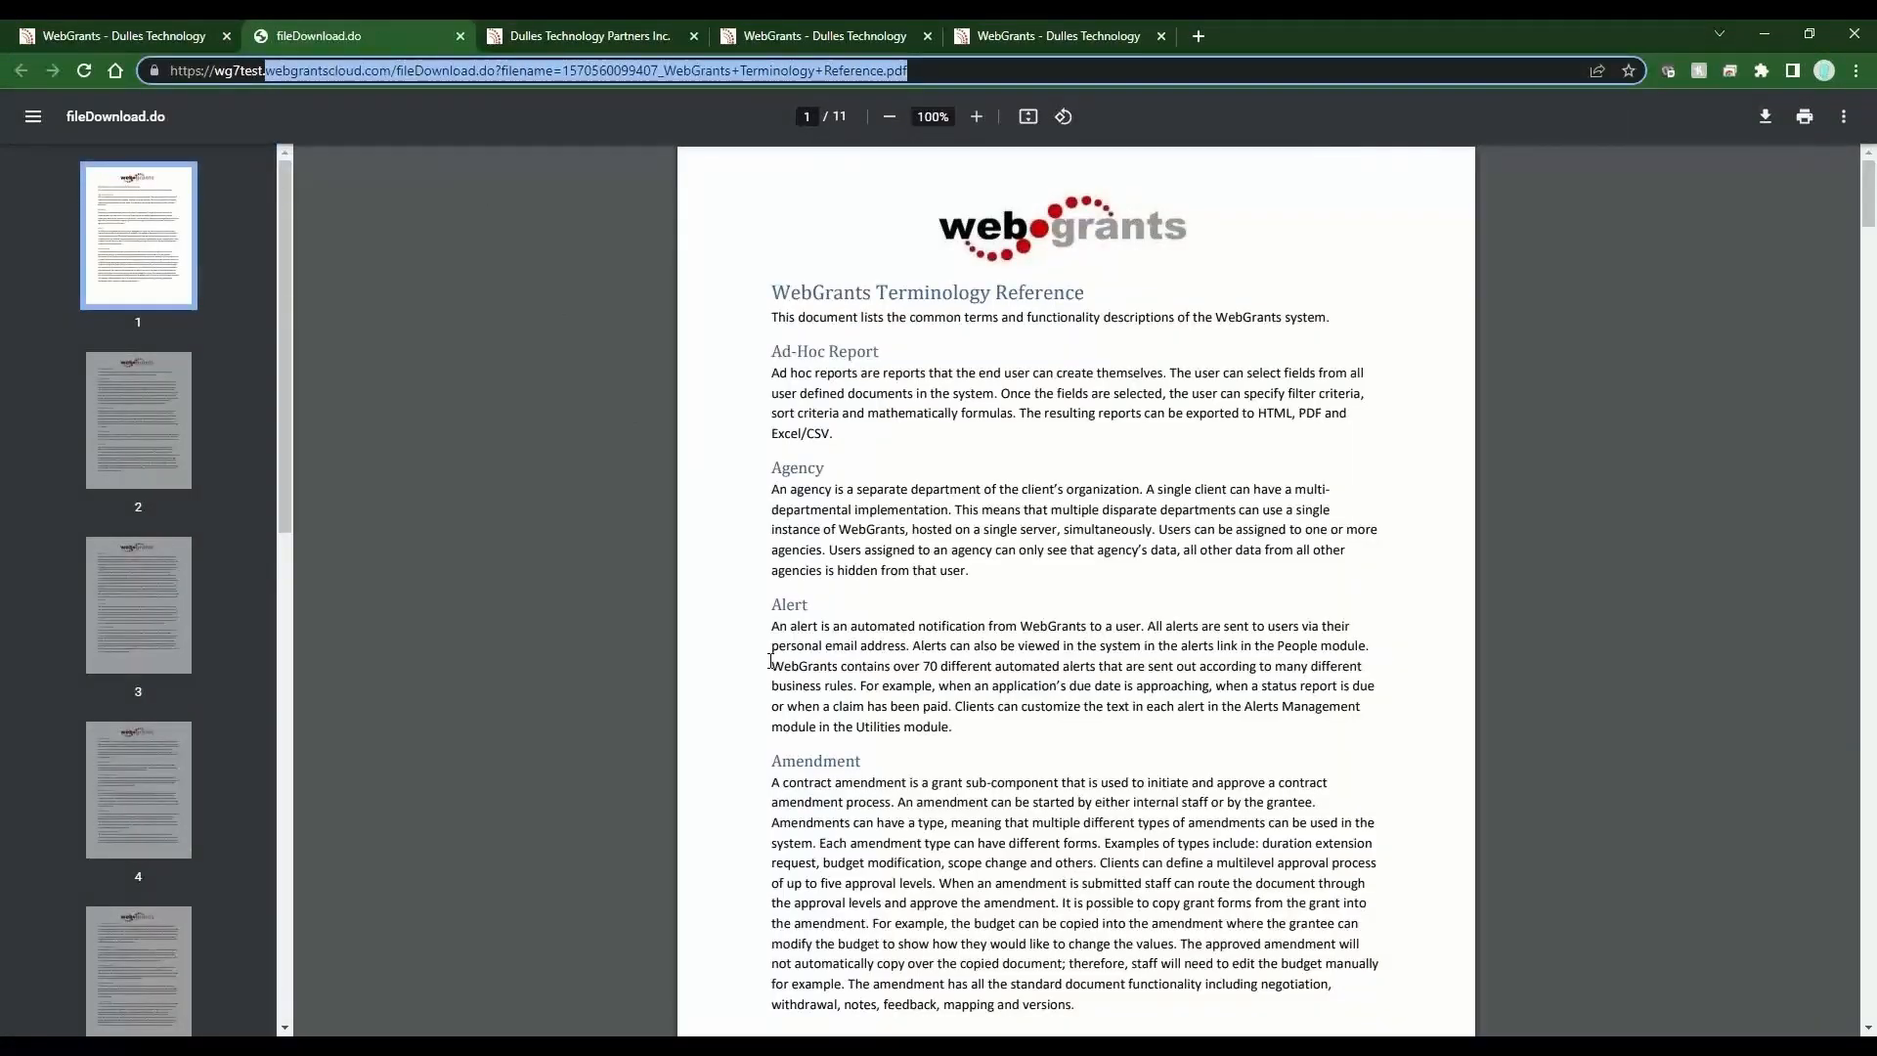
pyautogui.click(931, 73)
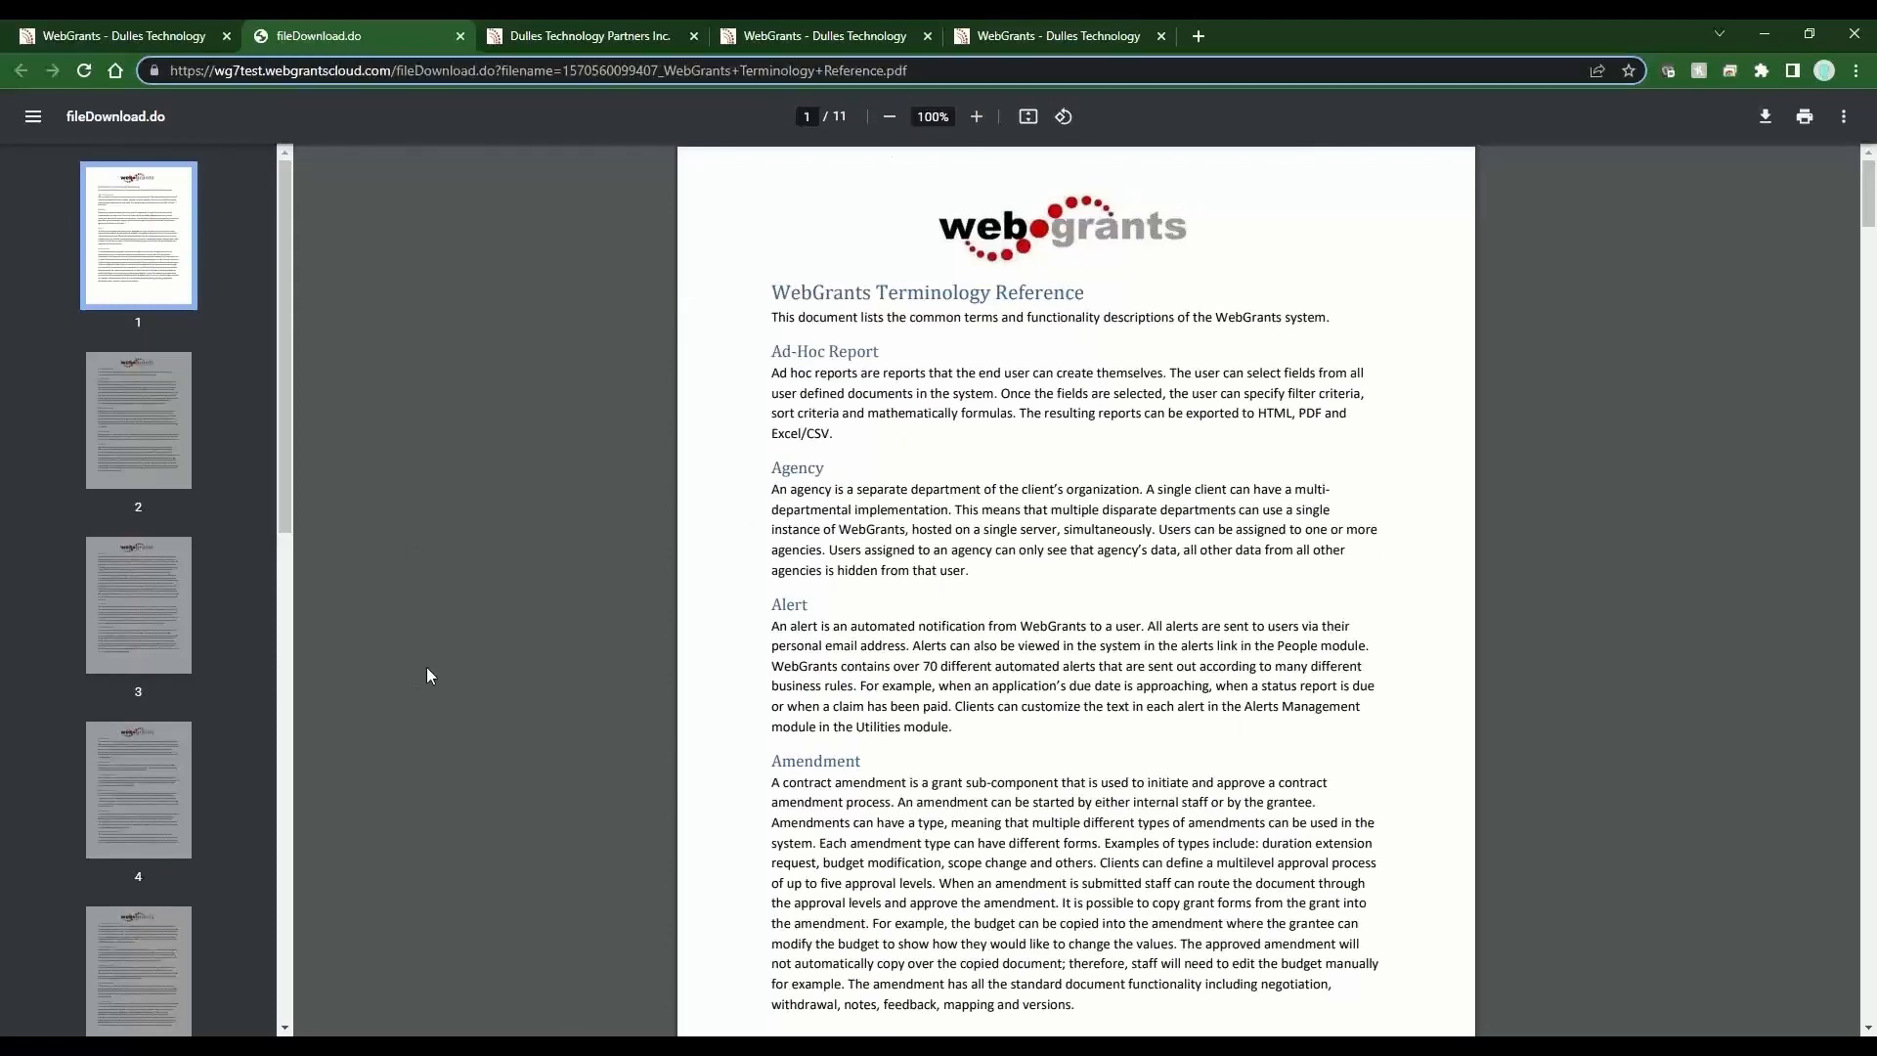
# Return to the WebGrants tab and open the Training application form in Form Creator.
pyautogui.click(513, 39)
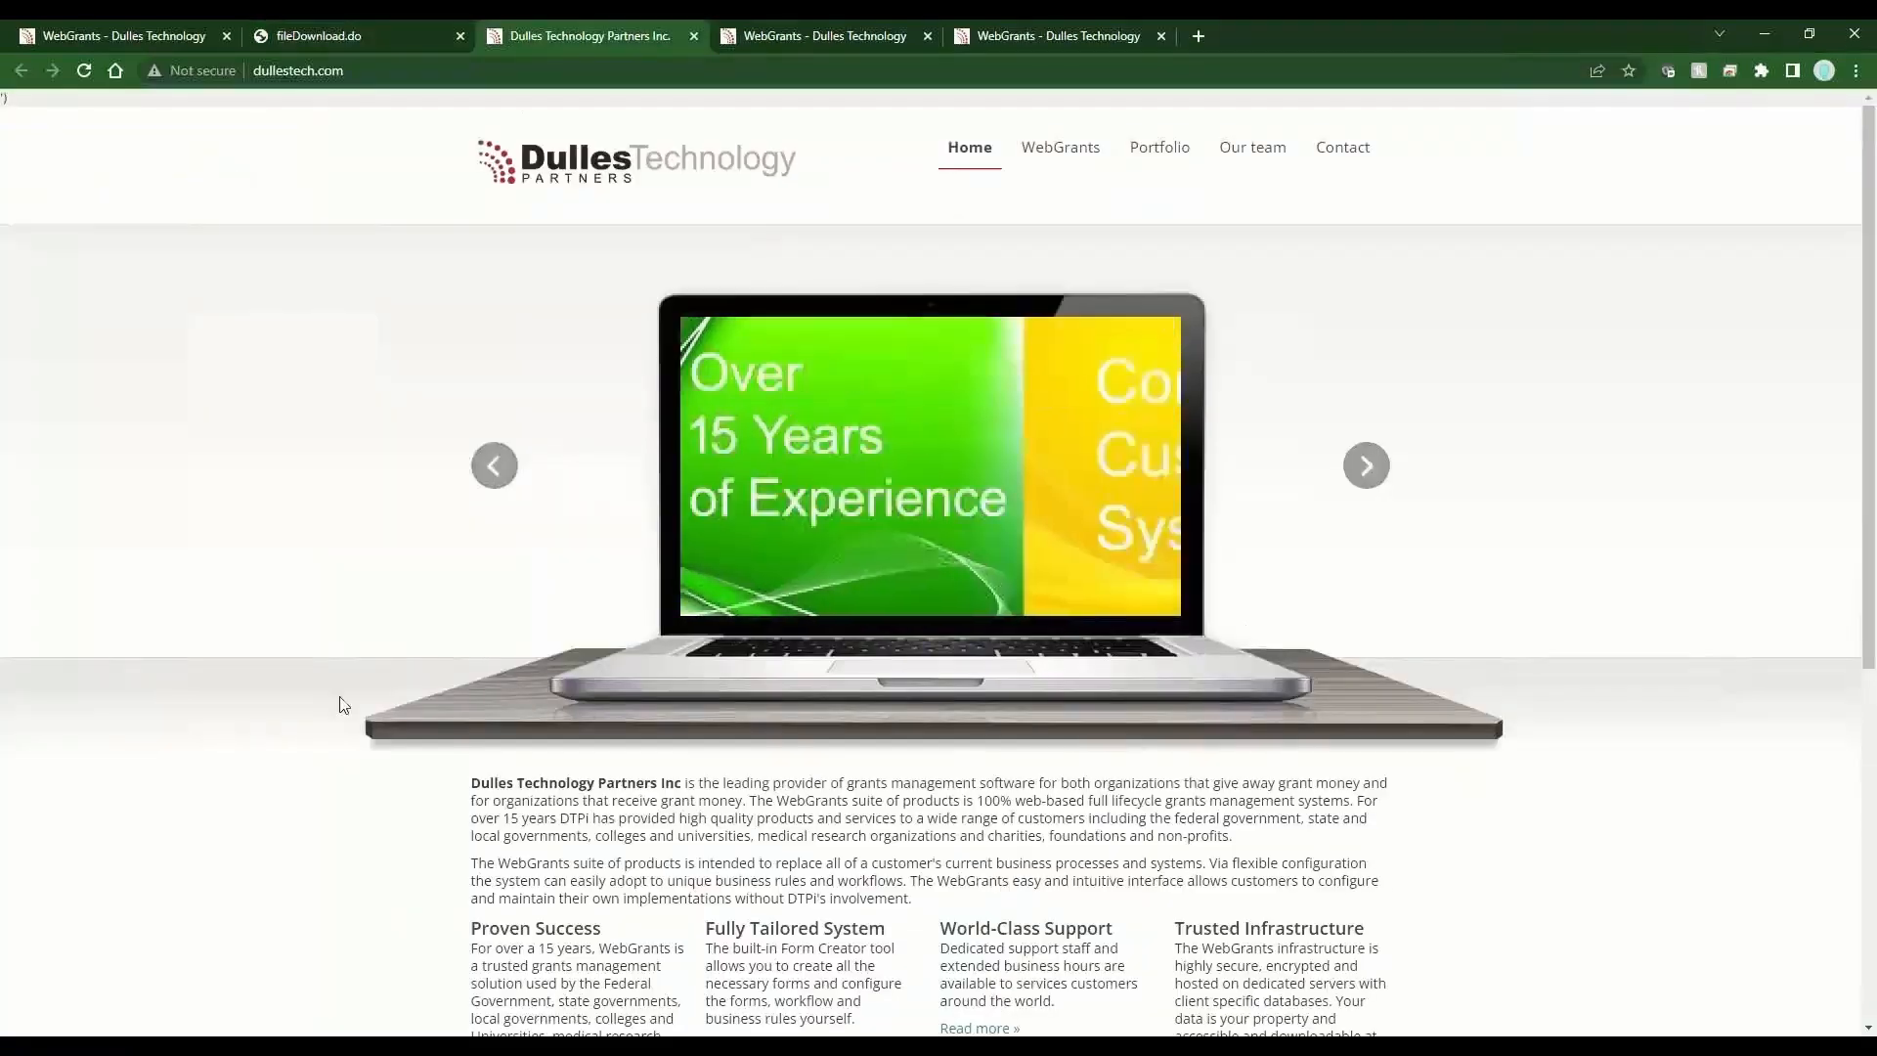
pyautogui.click(377, 39)
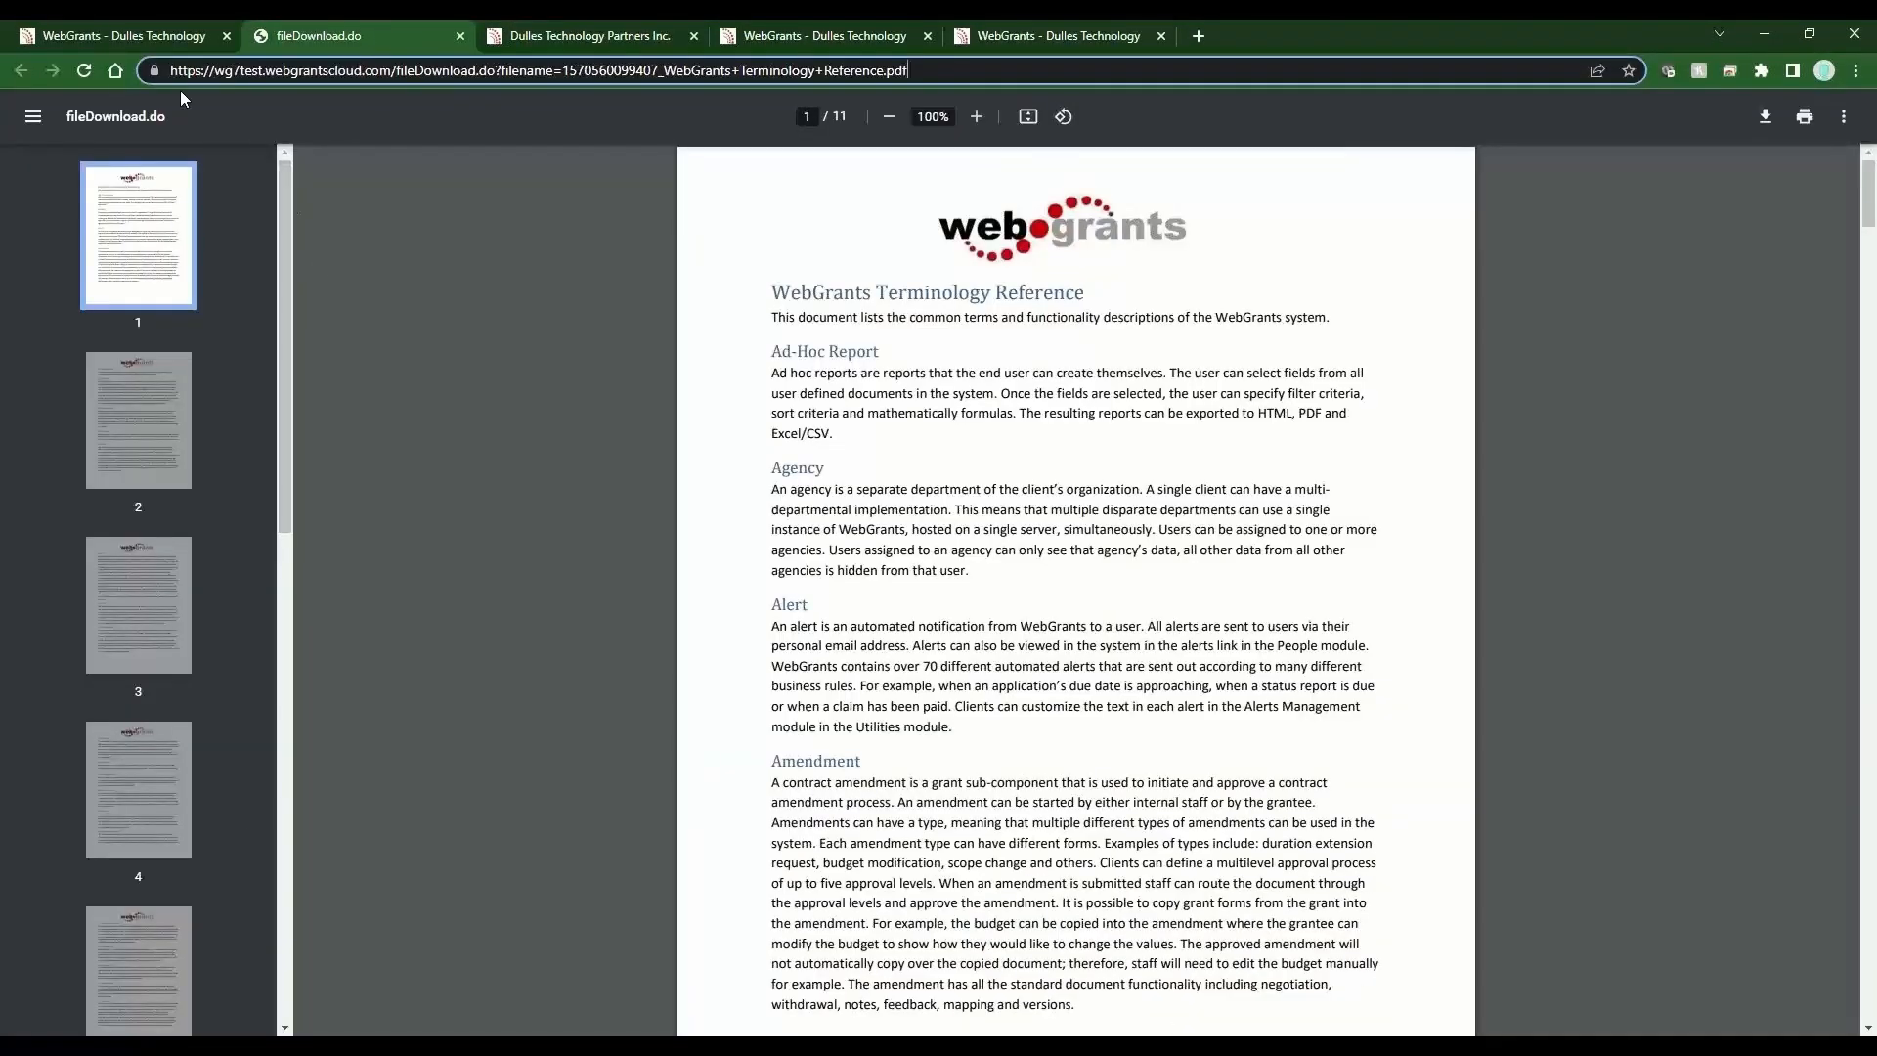
pyautogui.click(155, 37)
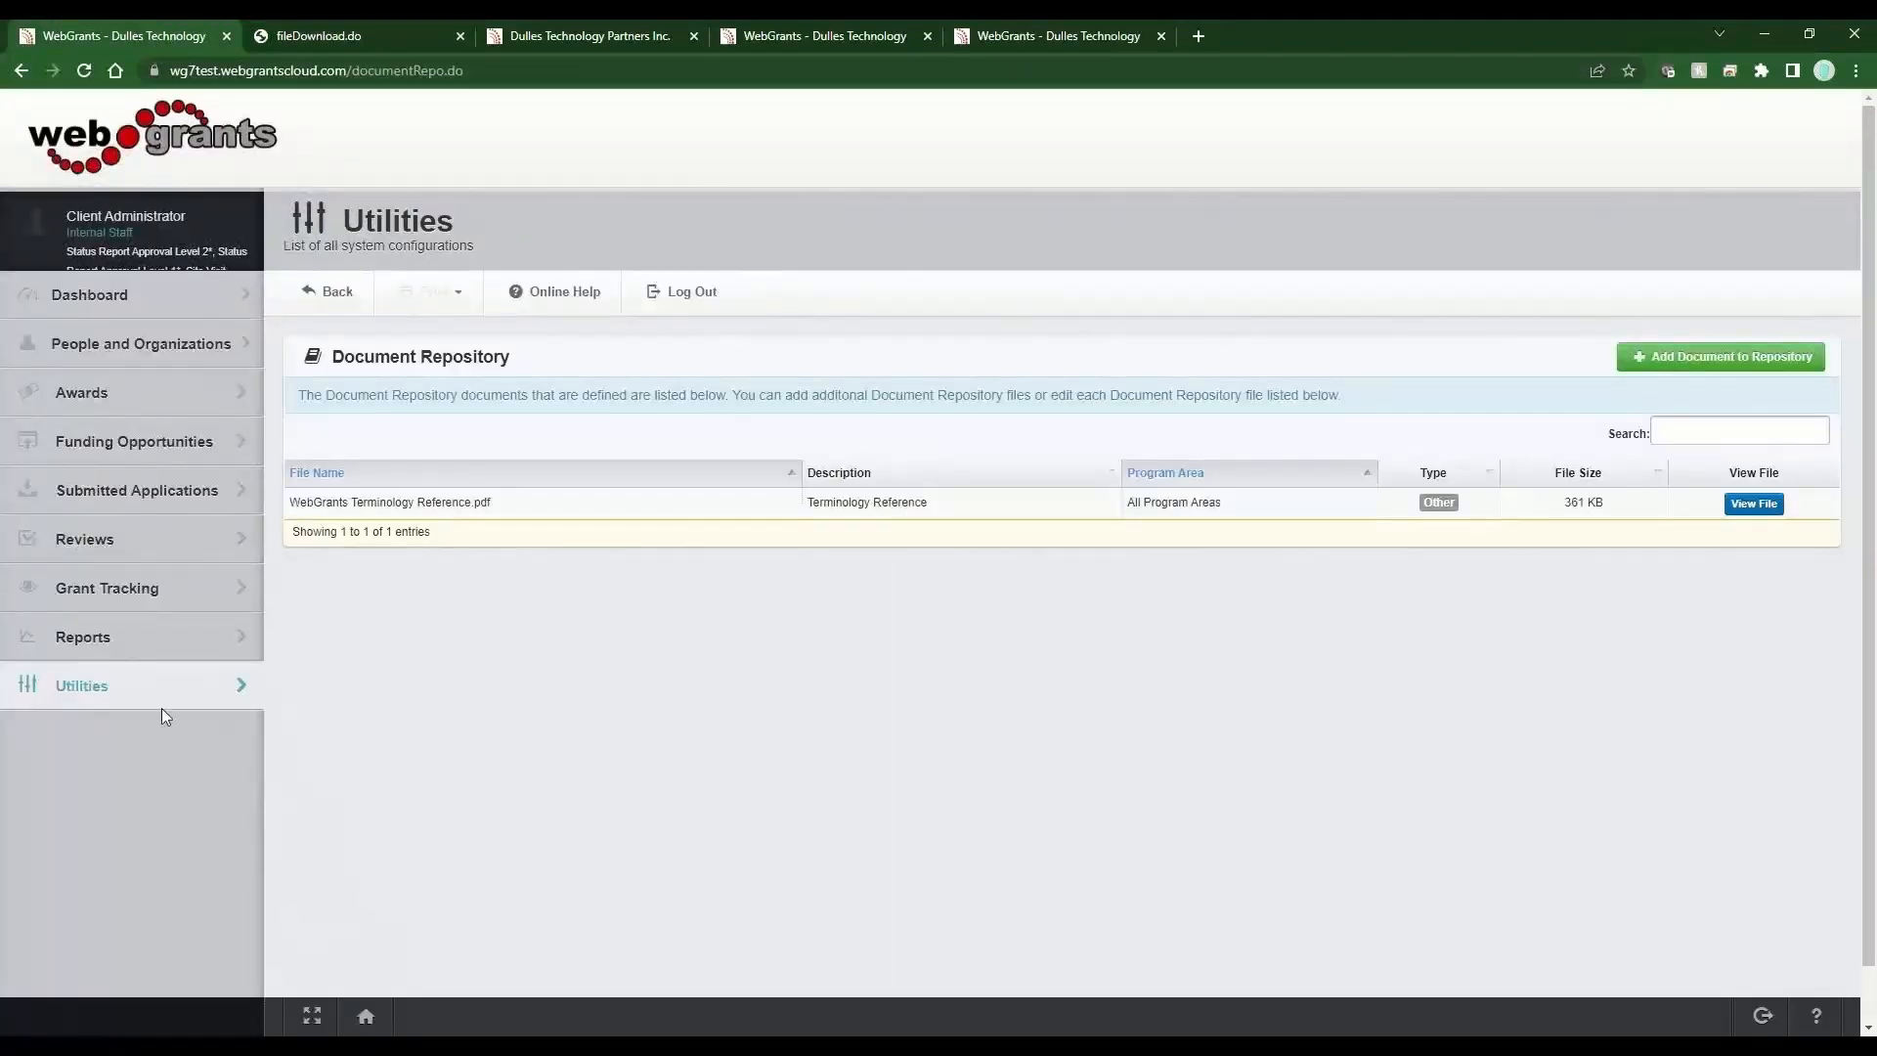
pyautogui.click(135, 704)
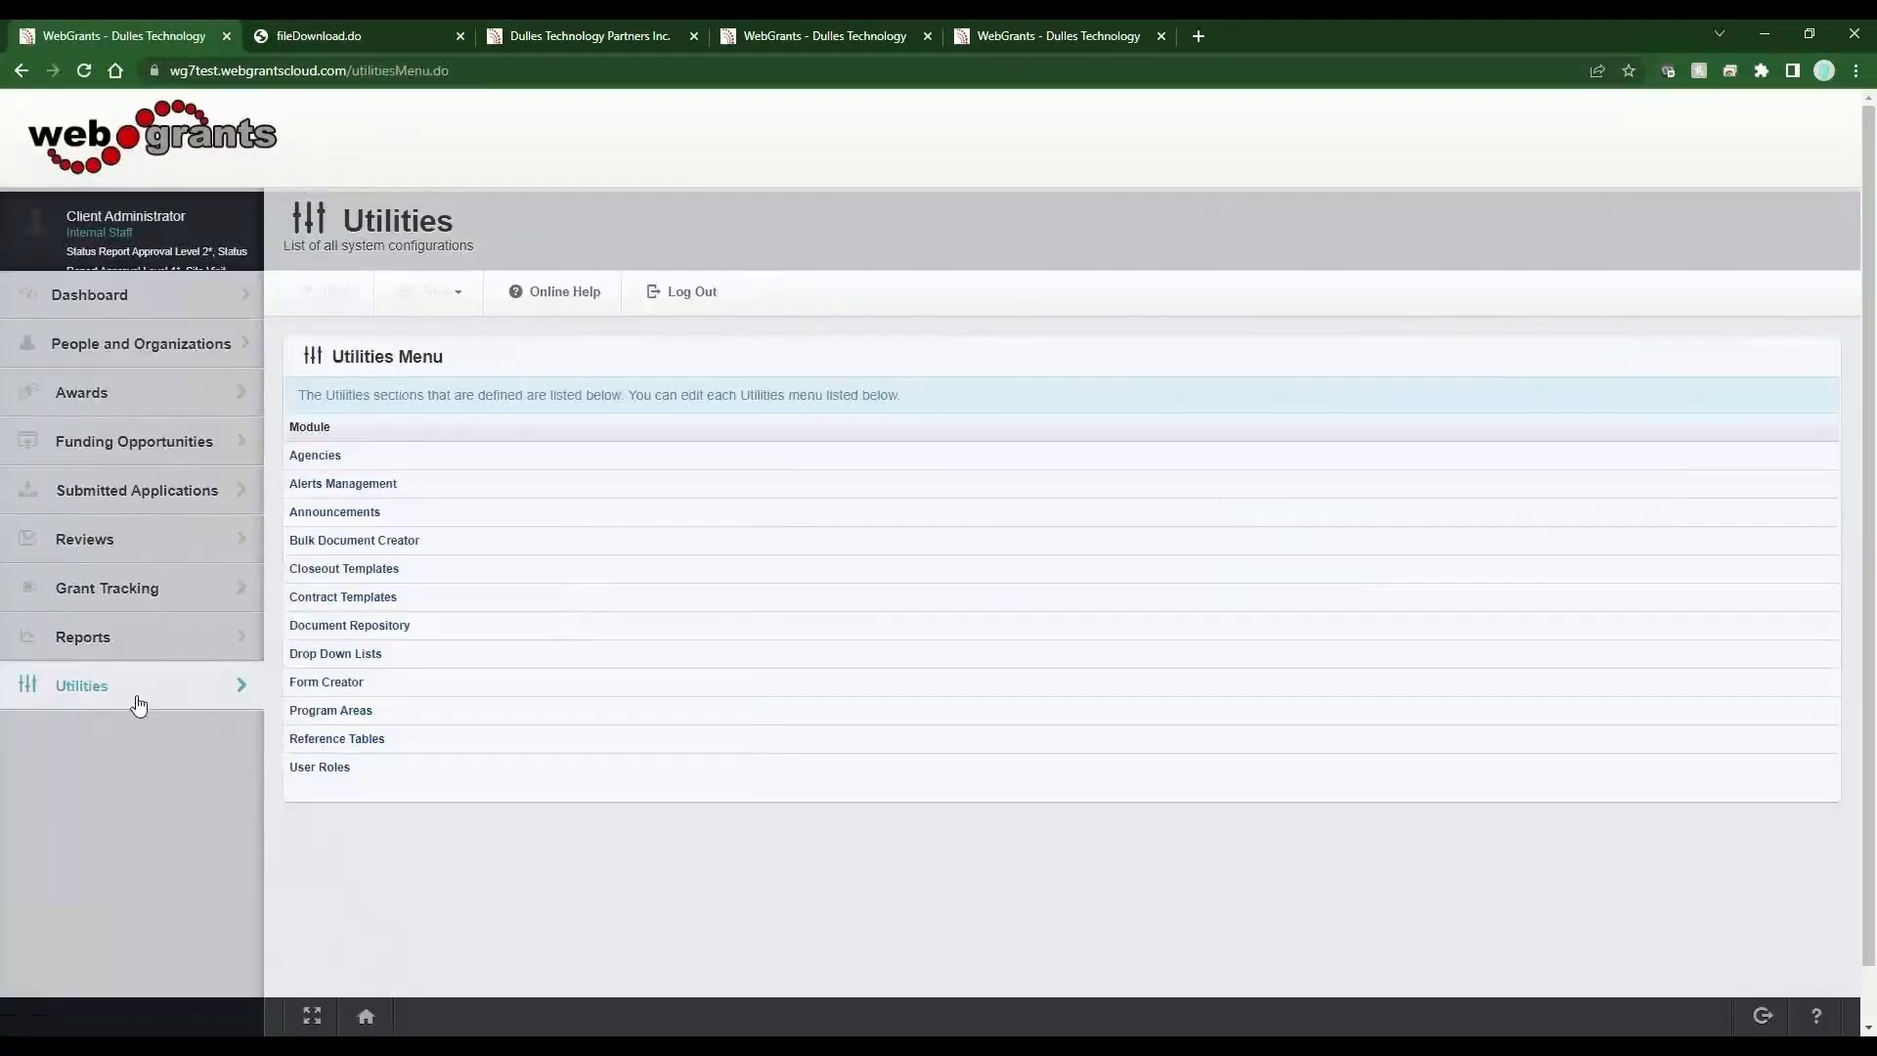
pyautogui.click(346, 688)
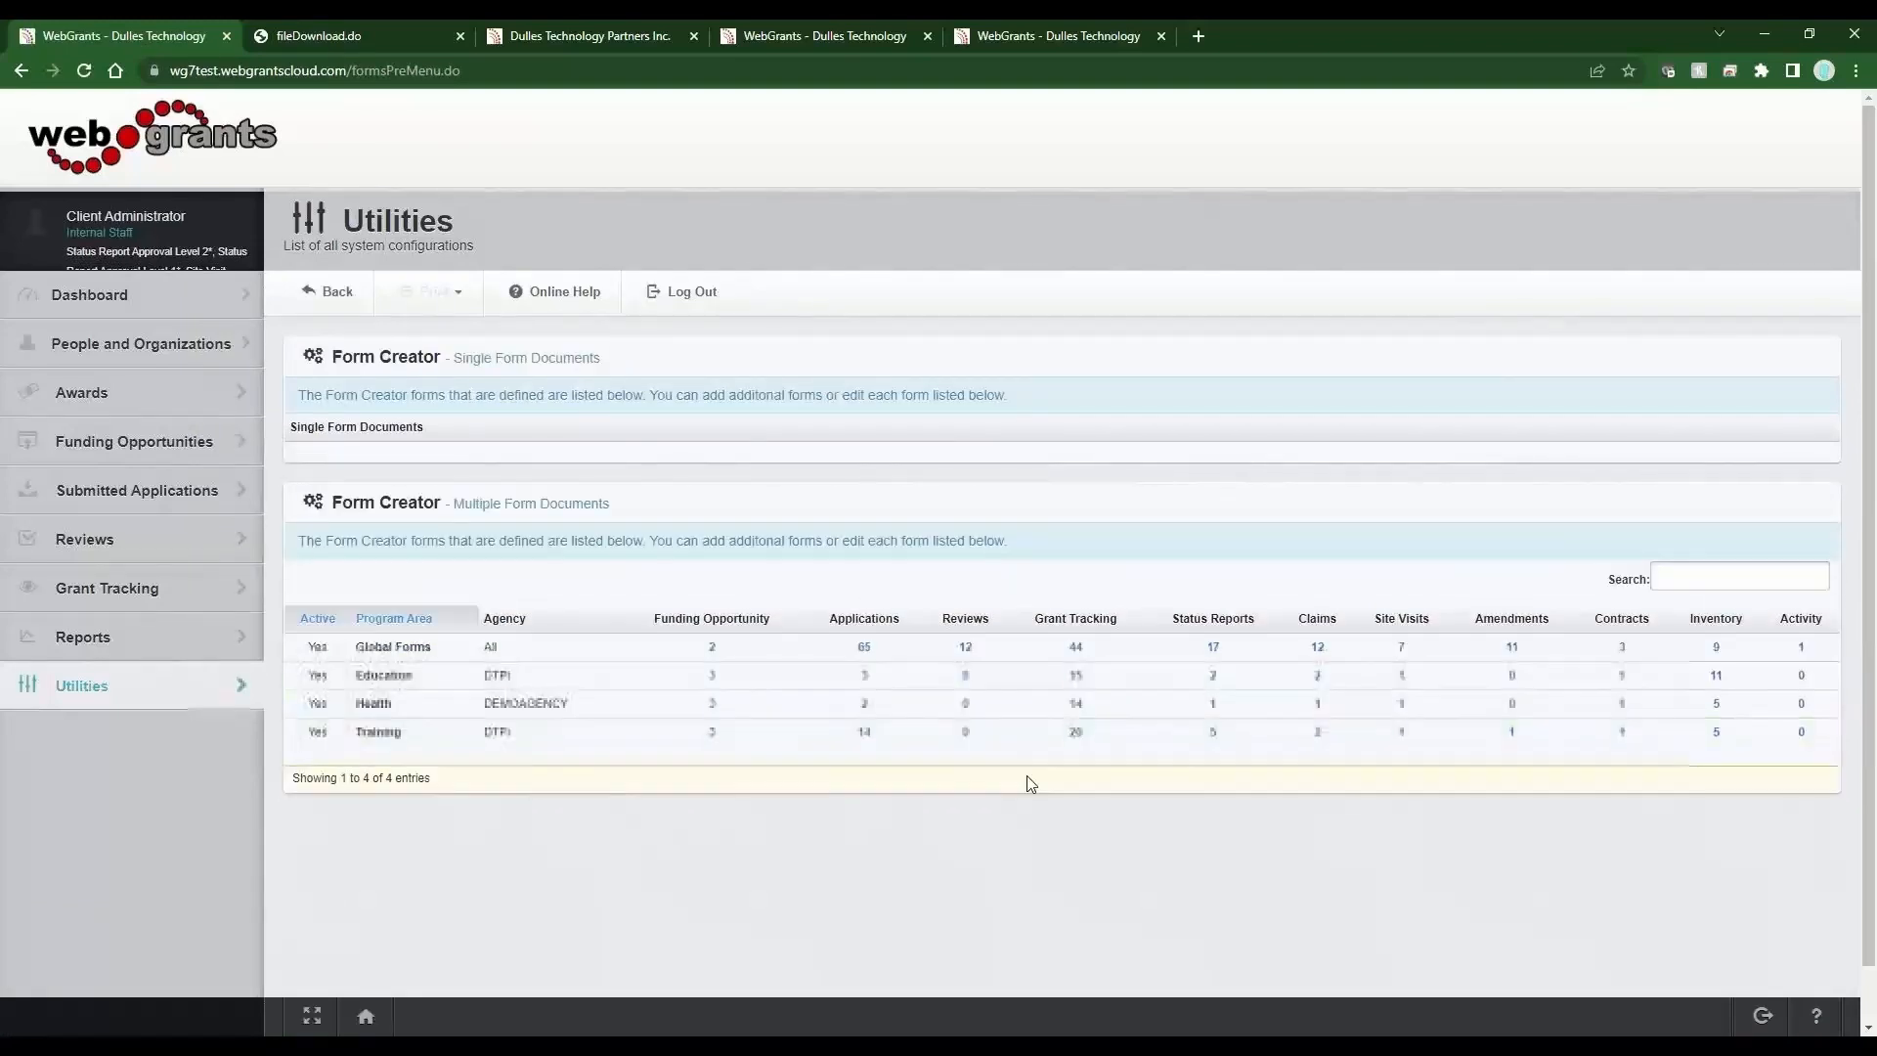
pyautogui.click(871, 742)
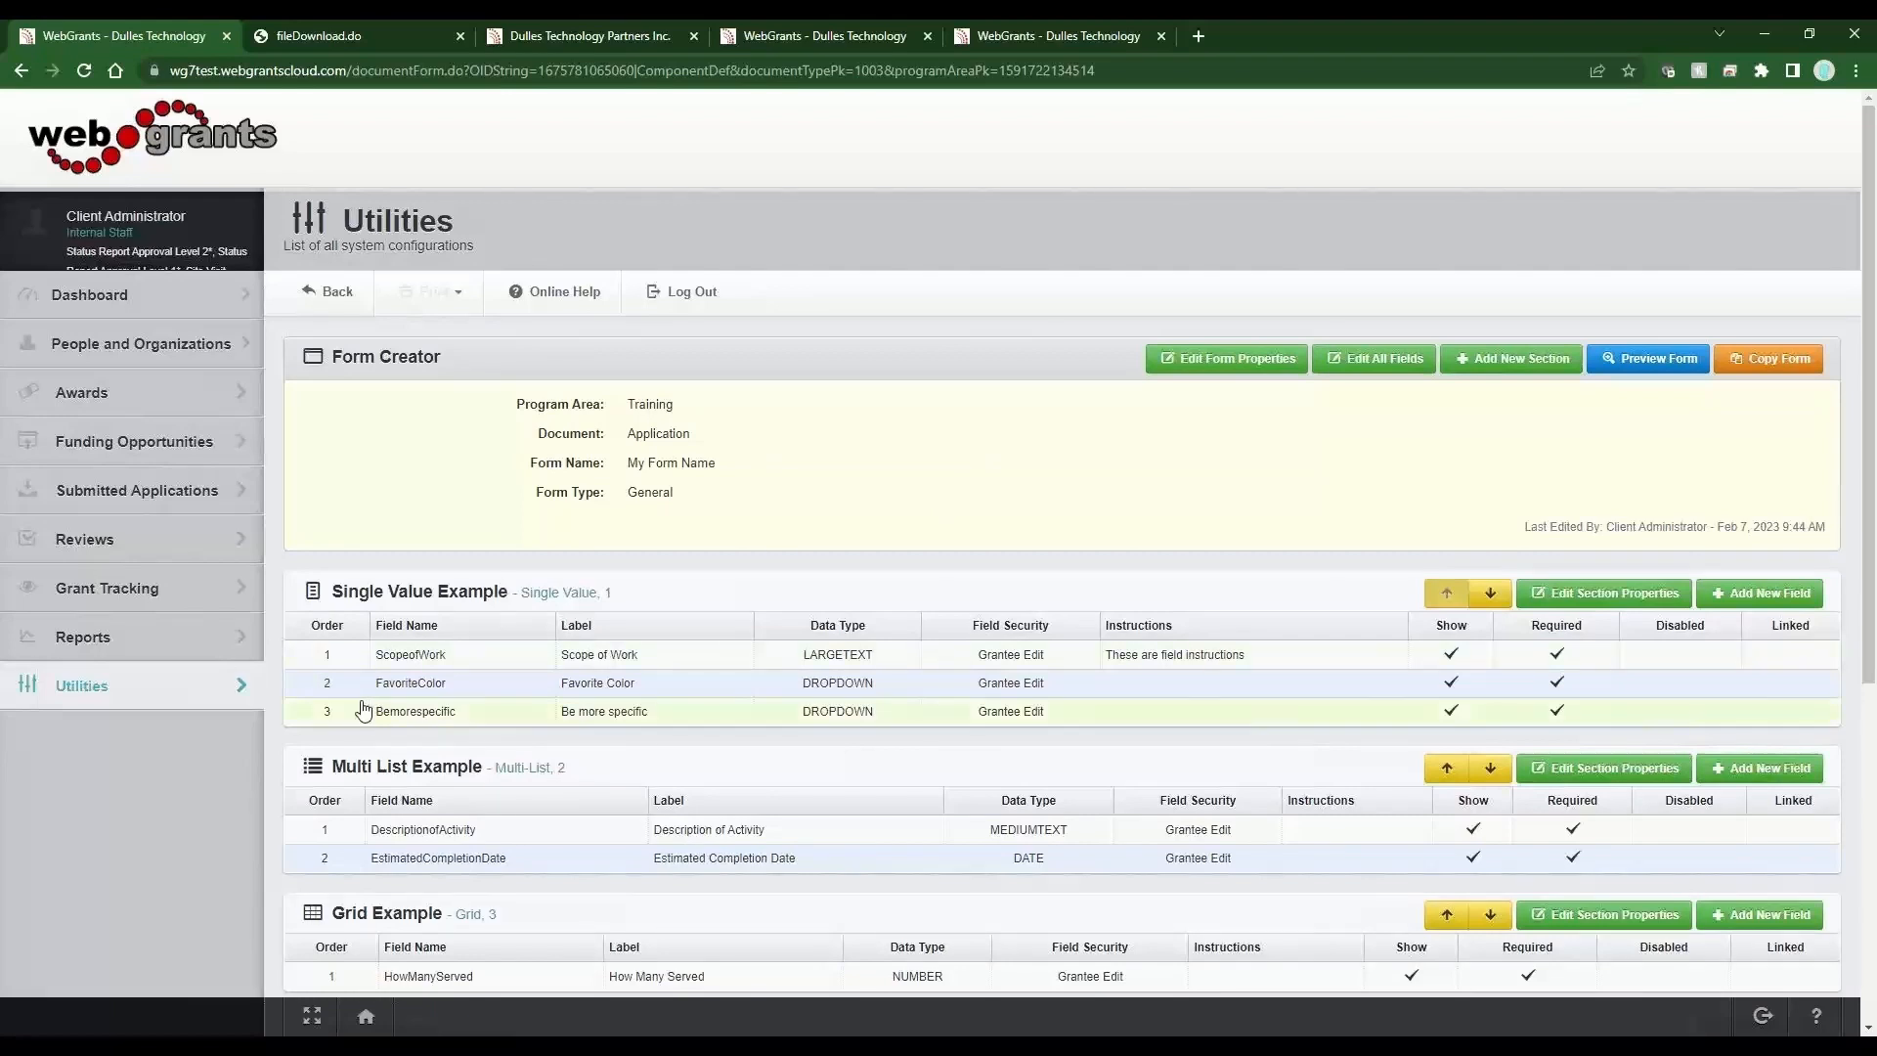
# Open the Single Value Example section properties and paste an anchor tag template on a new line of the Section Instructions.
pyautogui.click(1608, 599)
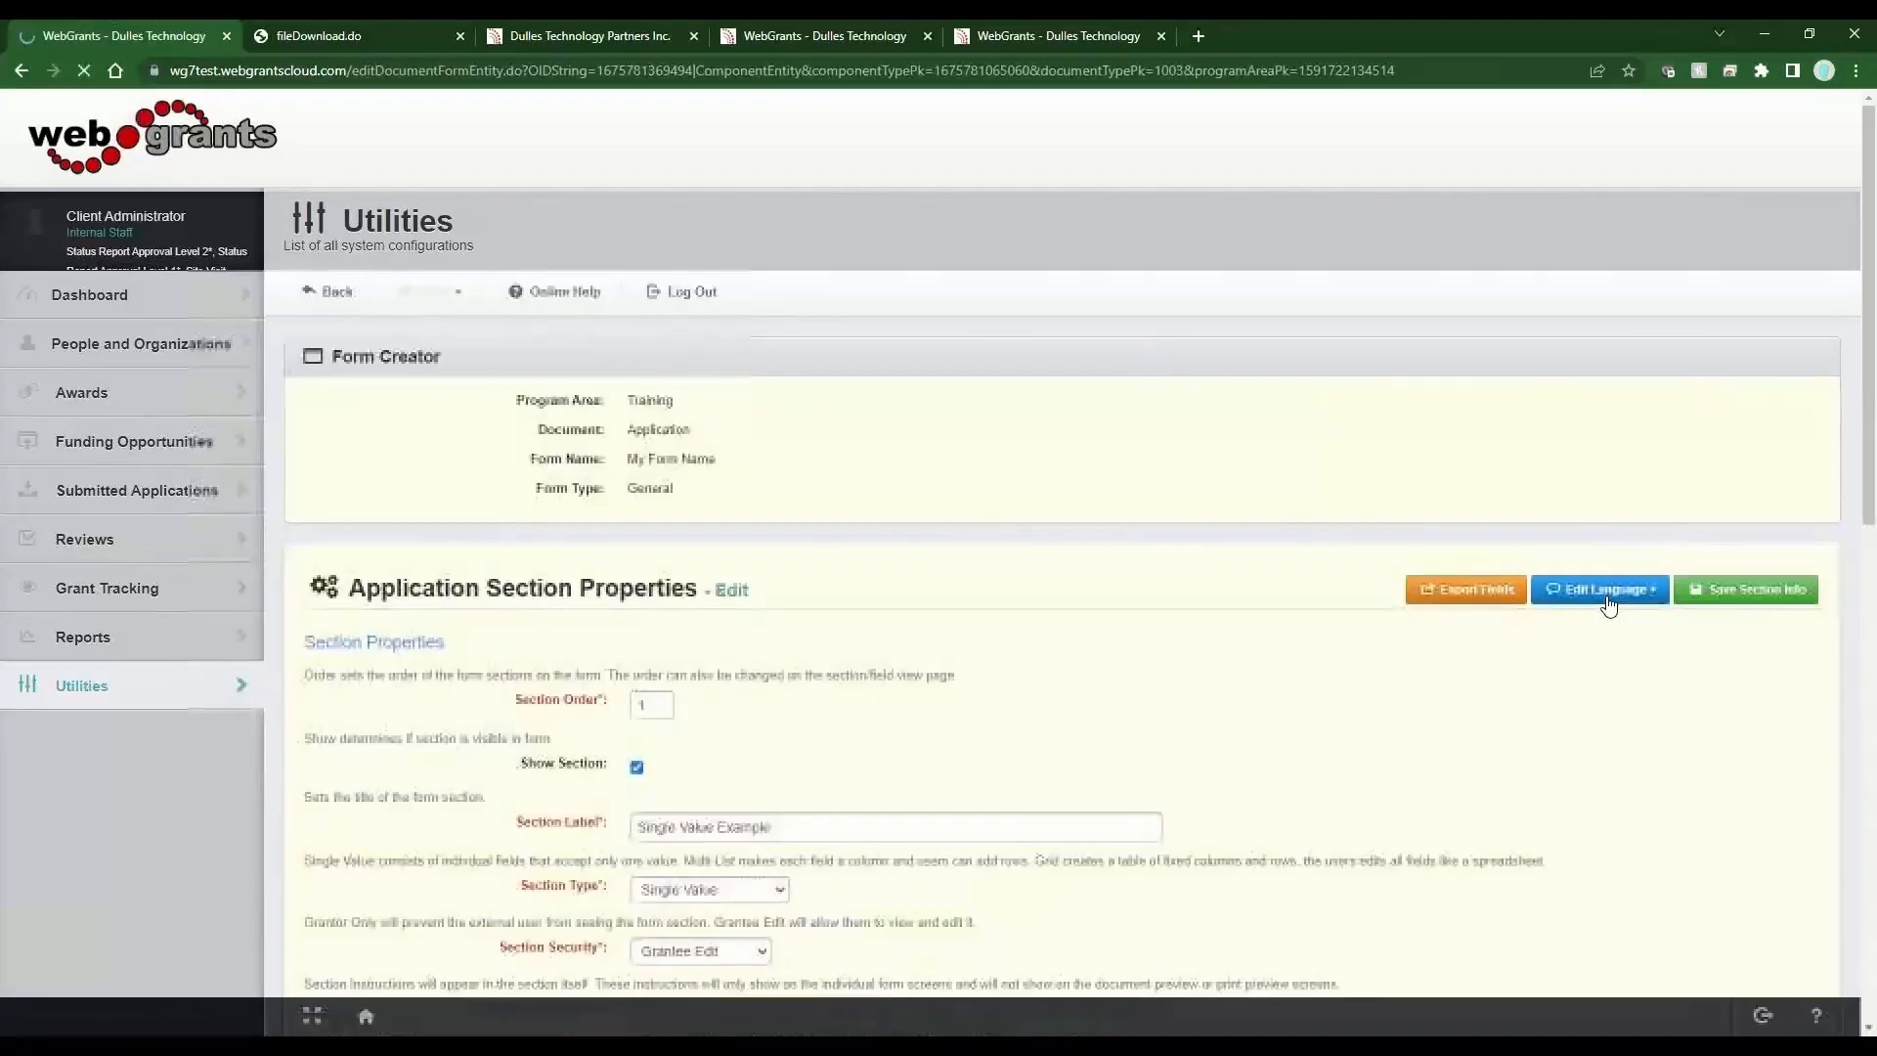
pyautogui.scroll(-5, 790, 676)
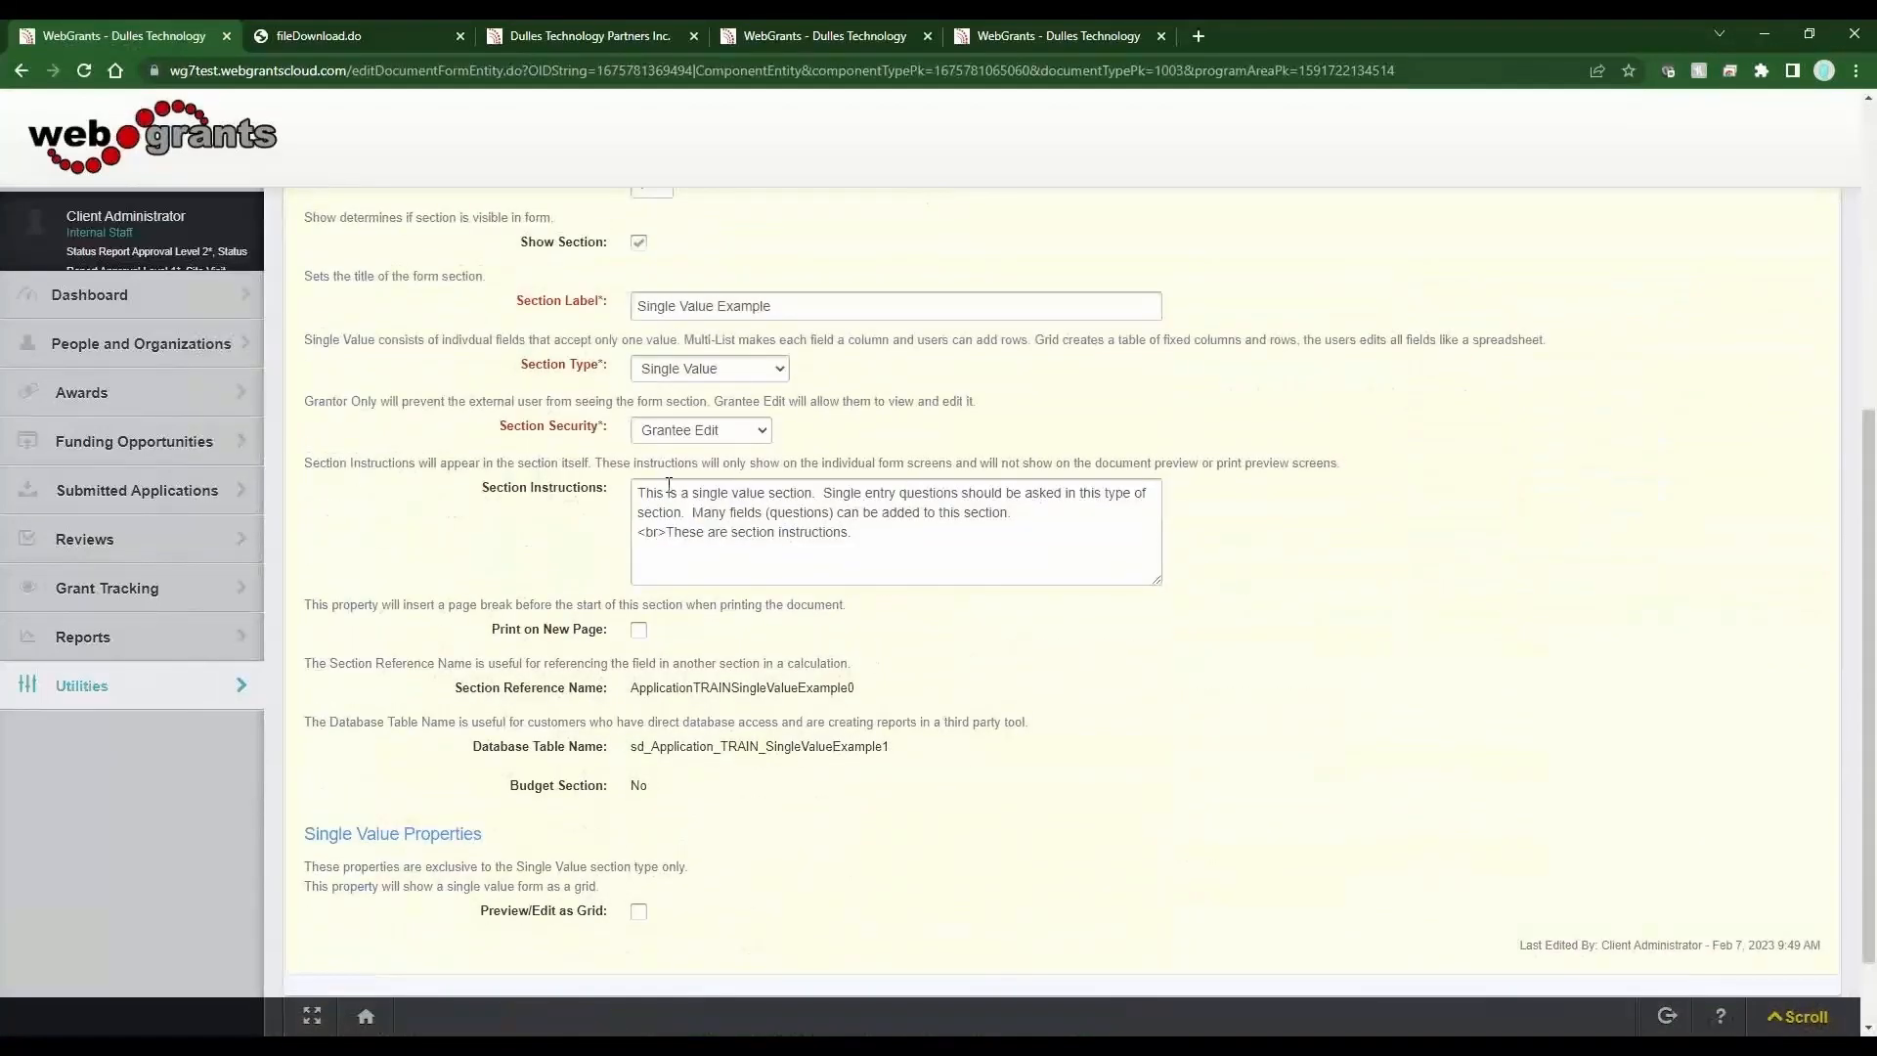
pyautogui.moveTo(668, 494); pyautogui.dragTo(976, 527)
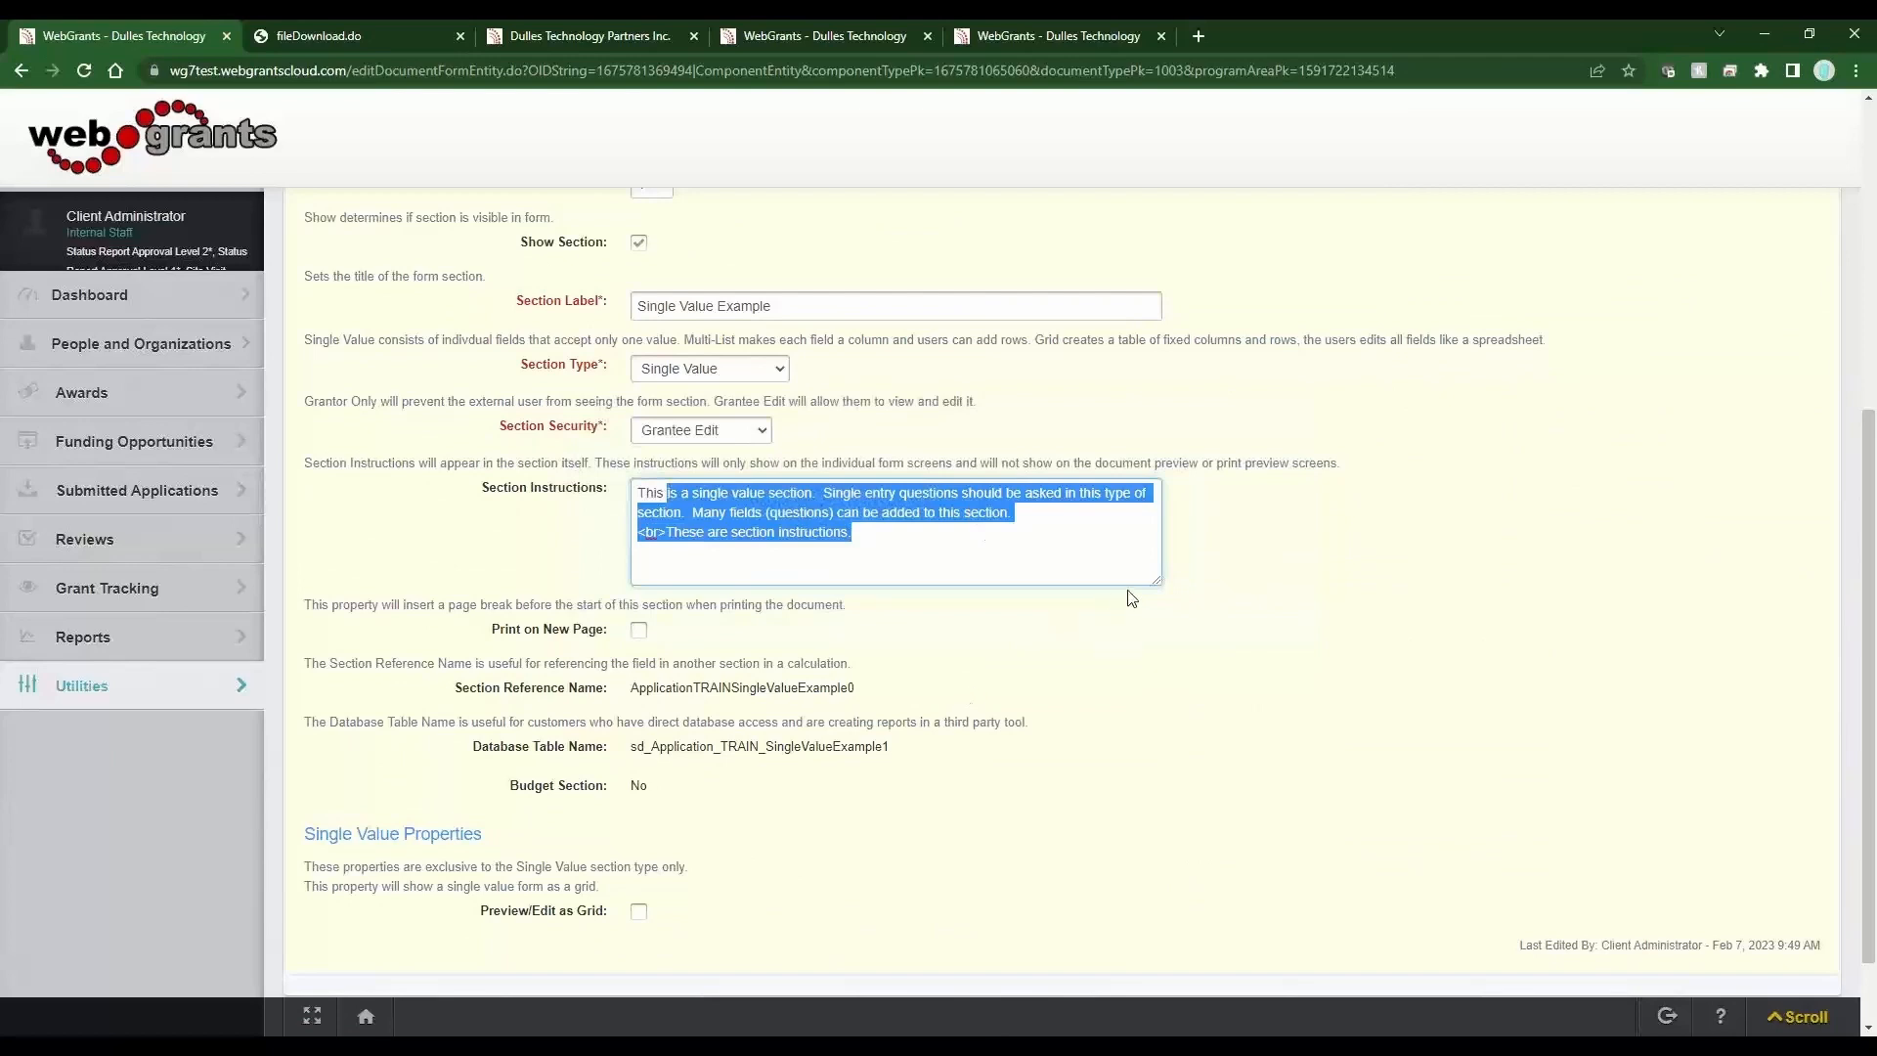
pyautogui.moveTo(1155, 576); pyautogui.dragTo(1266, 737)
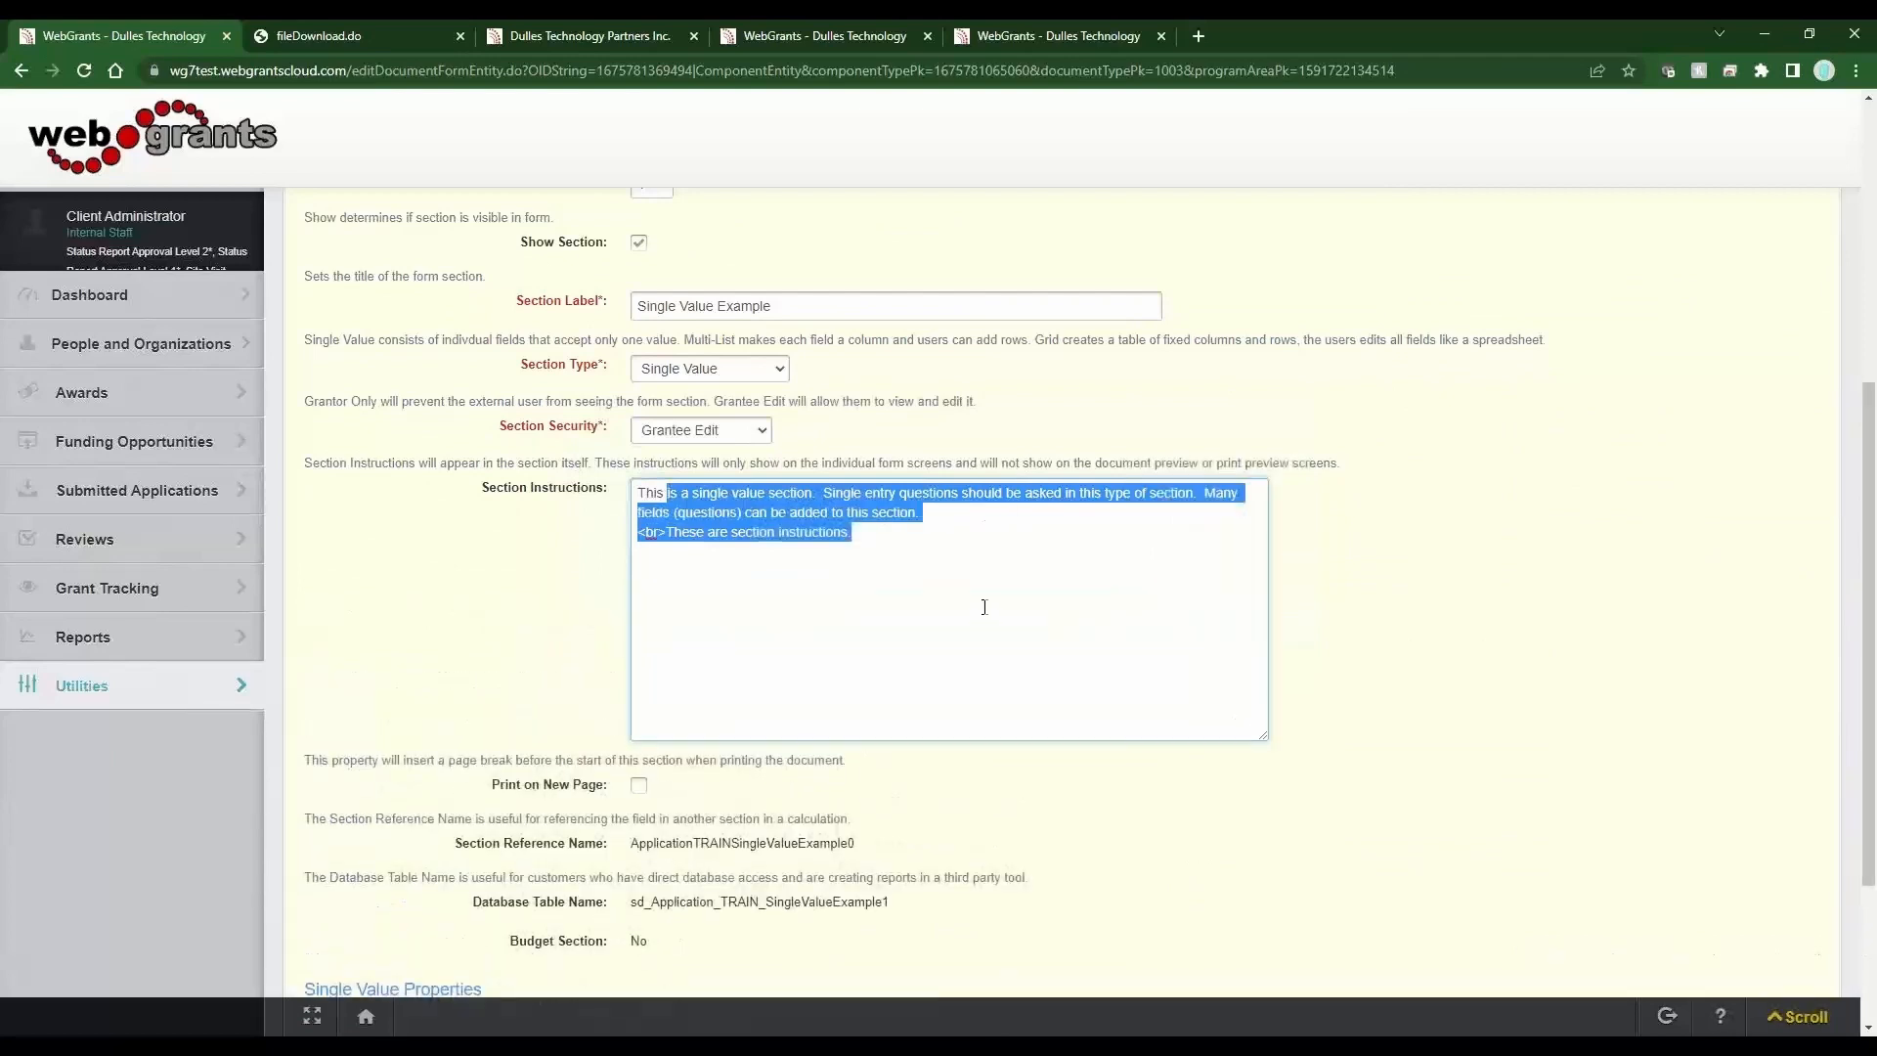
pyautogui.click(947, 547)
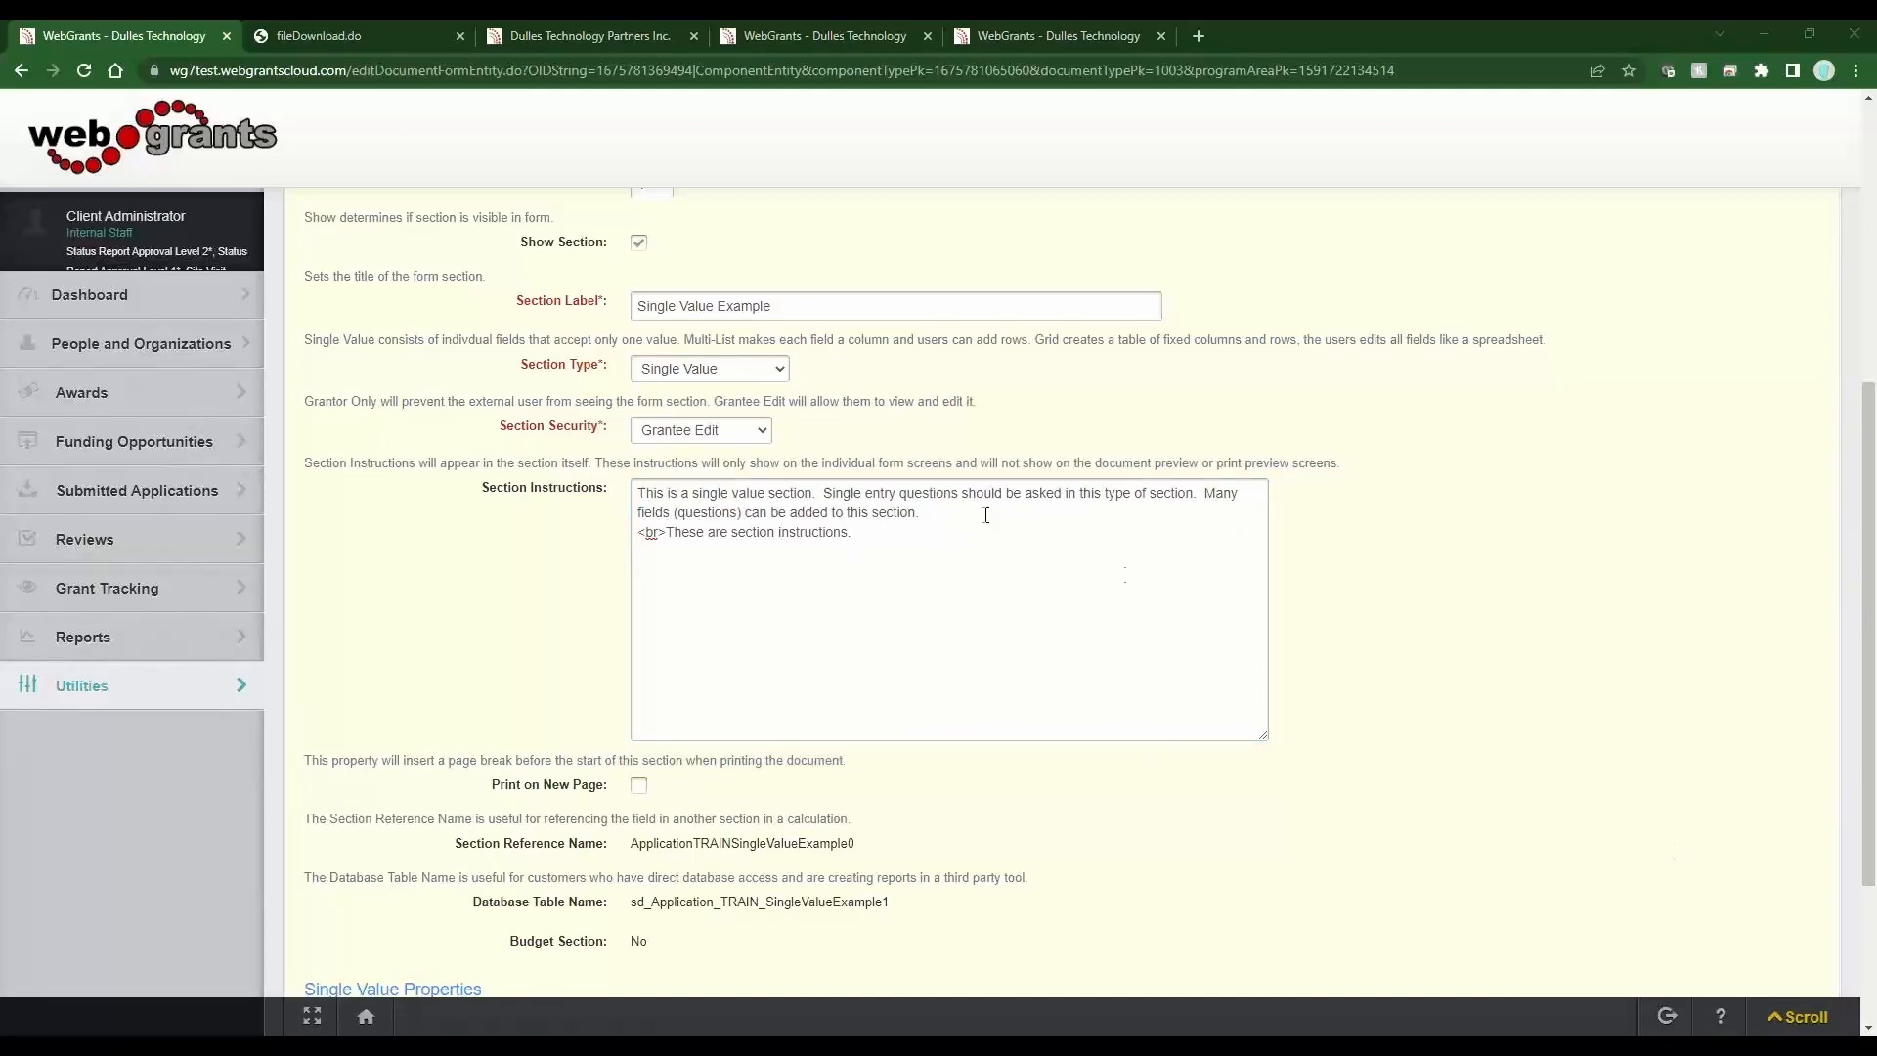
pyautogui.click(917, 539)
pyautogui.press('Return')
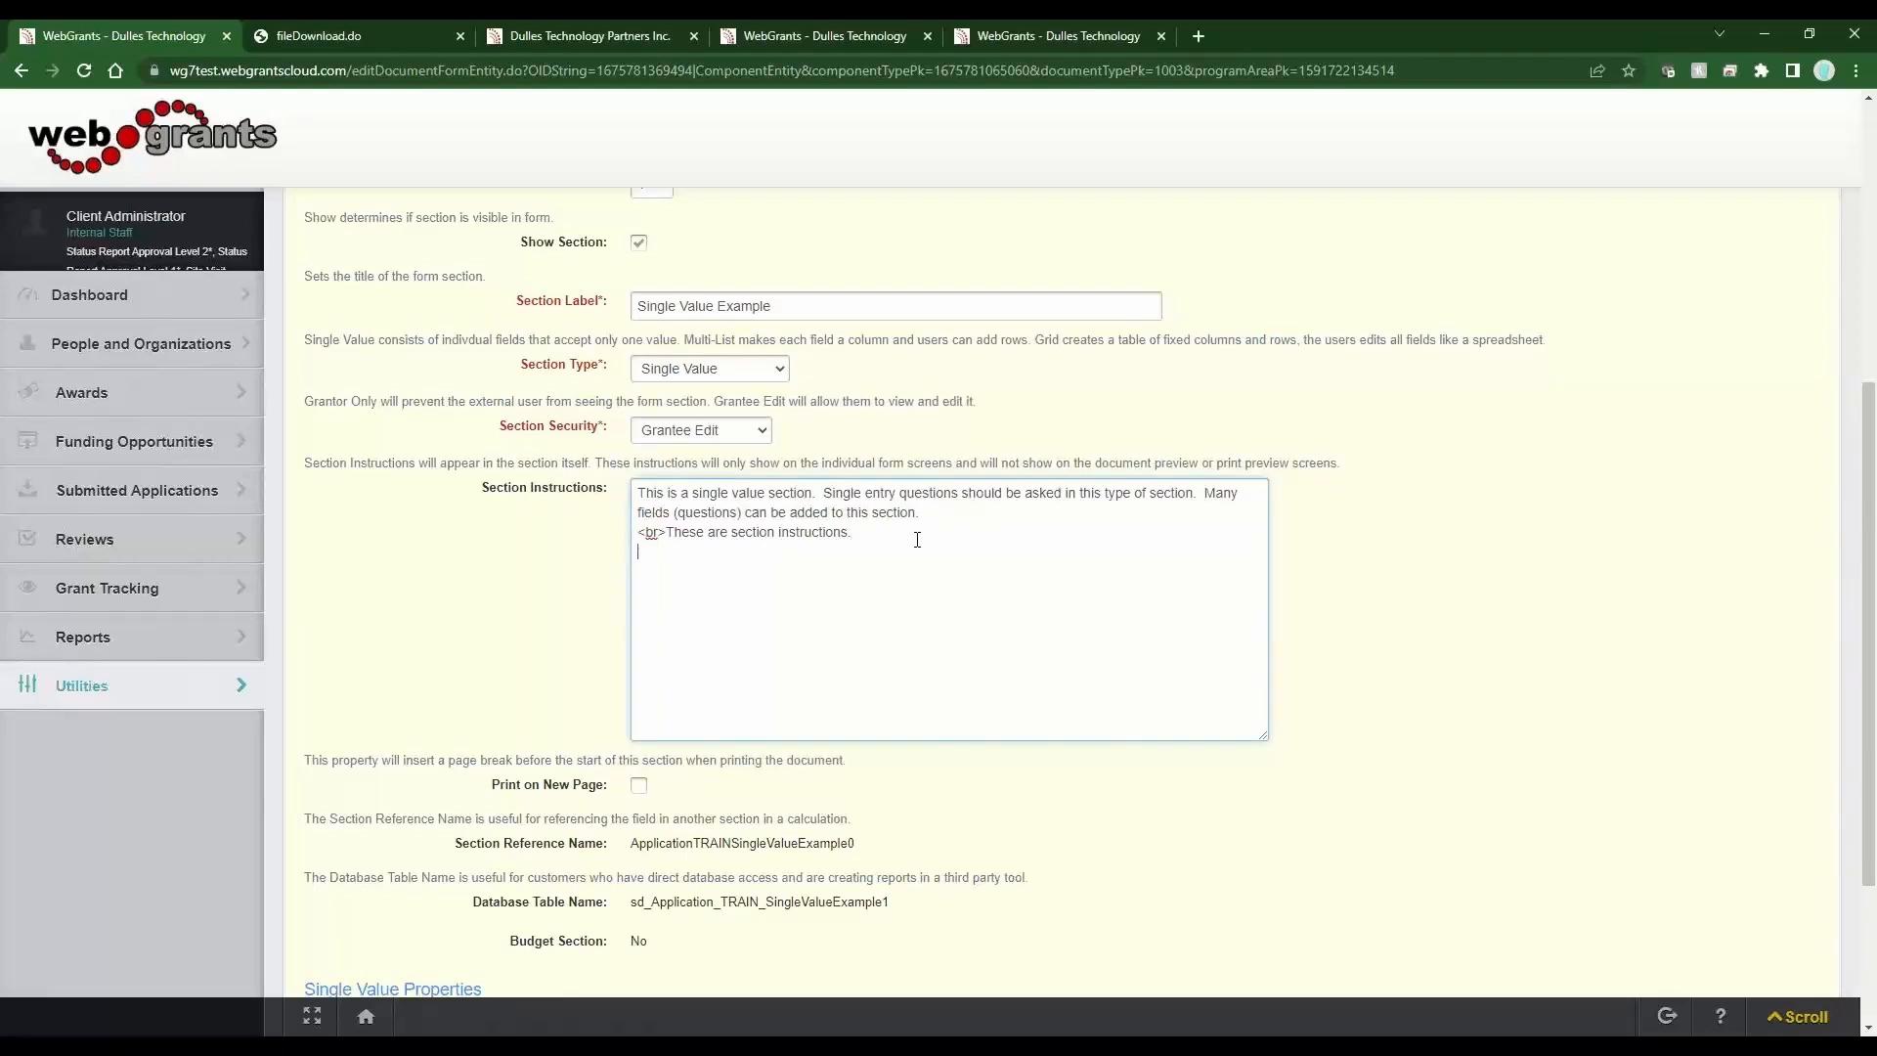
pyautogui.write('<a href="link goes here"target="_blank">HERE</a>')
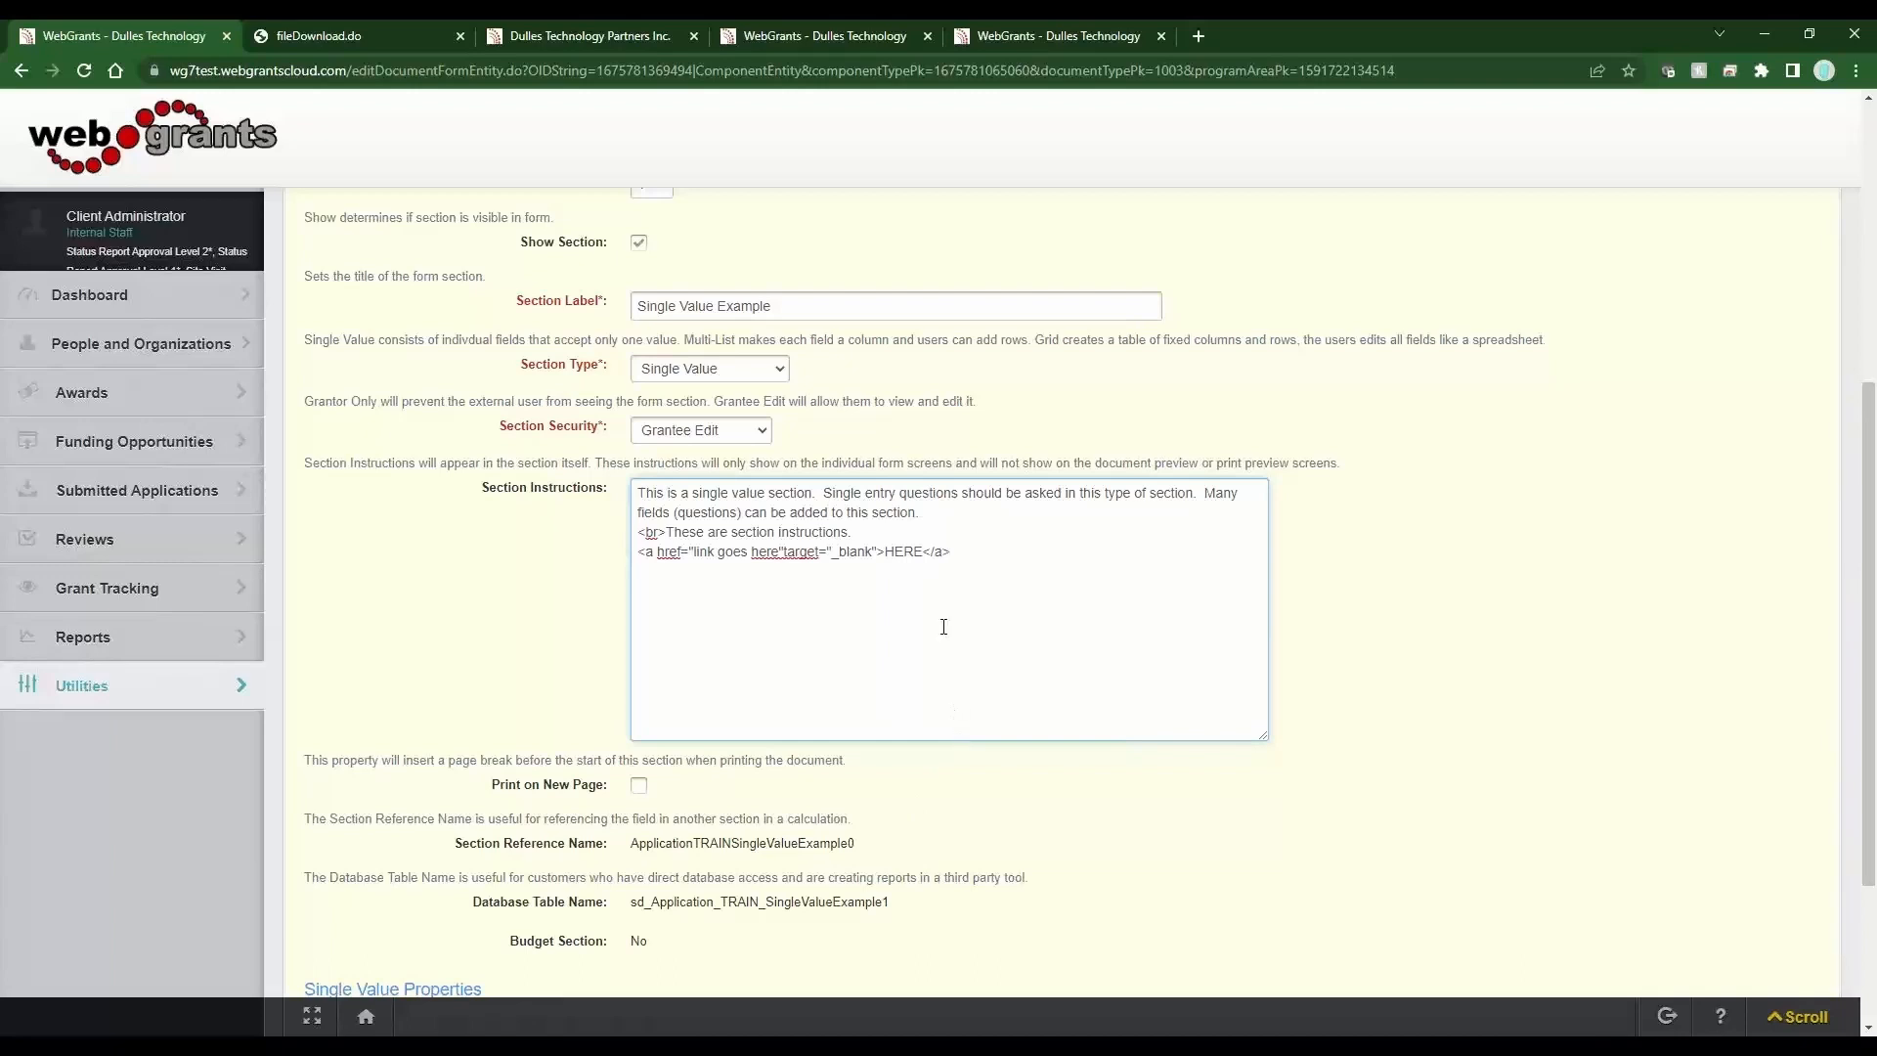
# Replace the link text HERE with "These are the words that will be the hyperlink".
pyautogui.moveTo(924, 553); pyautogui.dragTo(885, 553)
pyautogui.moveTo(778, 554); pyautogui.dragTo(692, 554)
pyautogui.hotkey('ctrl', '+')
pyautogui.hotkey('ctrl', '+')
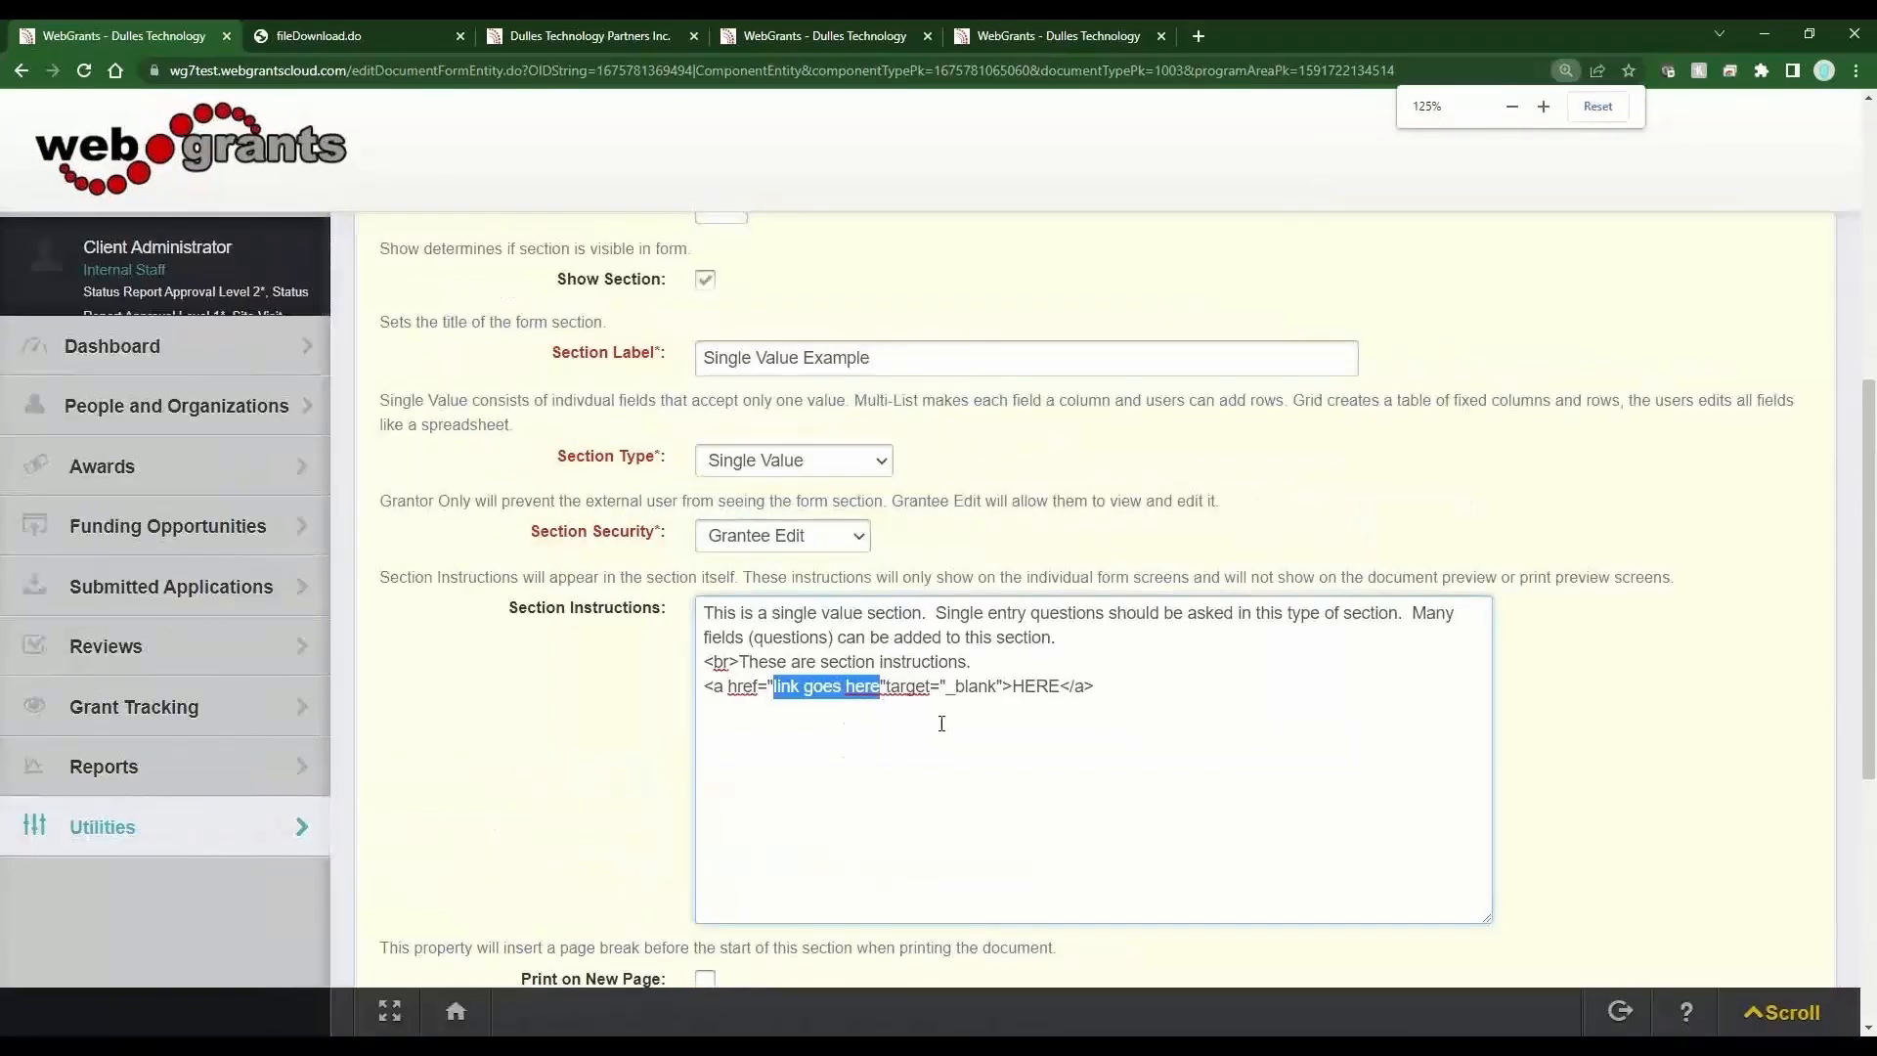
pyautogui.click(1112, 684)
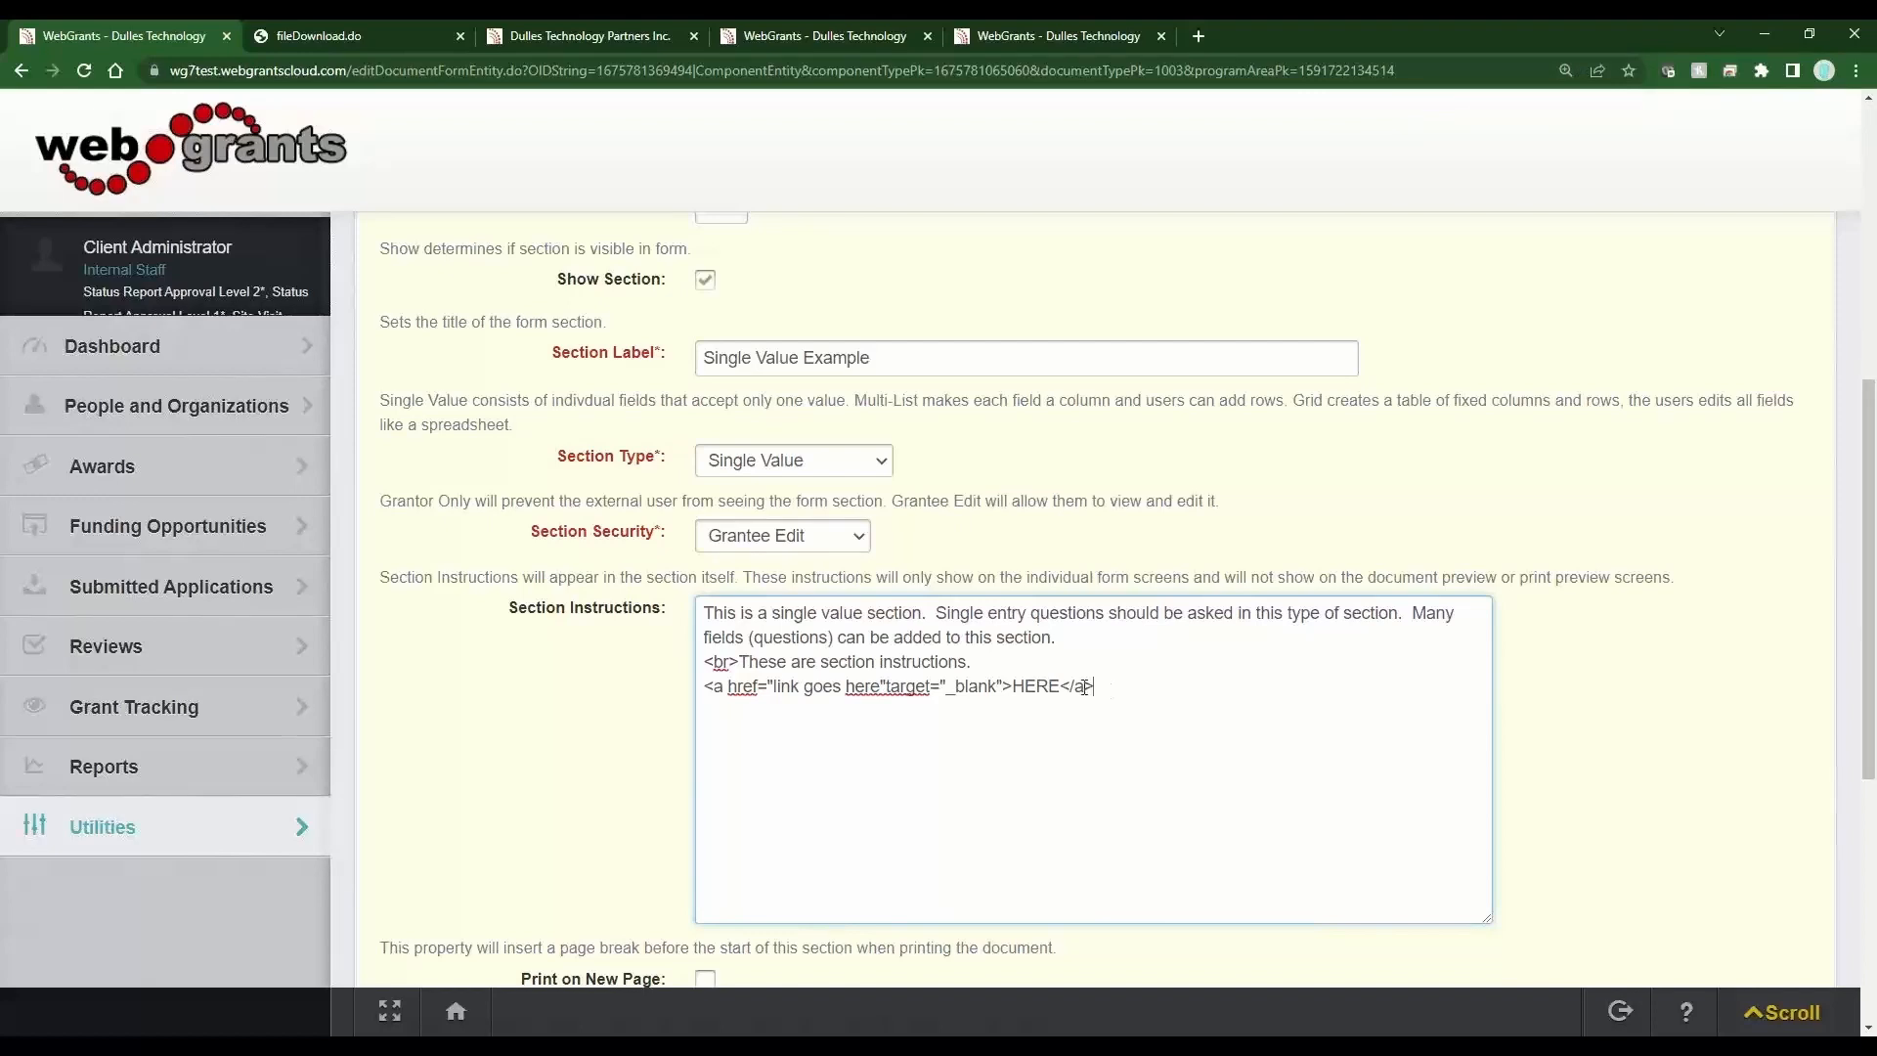
pyautogui.moveTo(1071, 687); pyautogui.dragTo(1088, 687)
pyautogui.moveTo(881, 692); pyautogui.dragTo(777, 698)
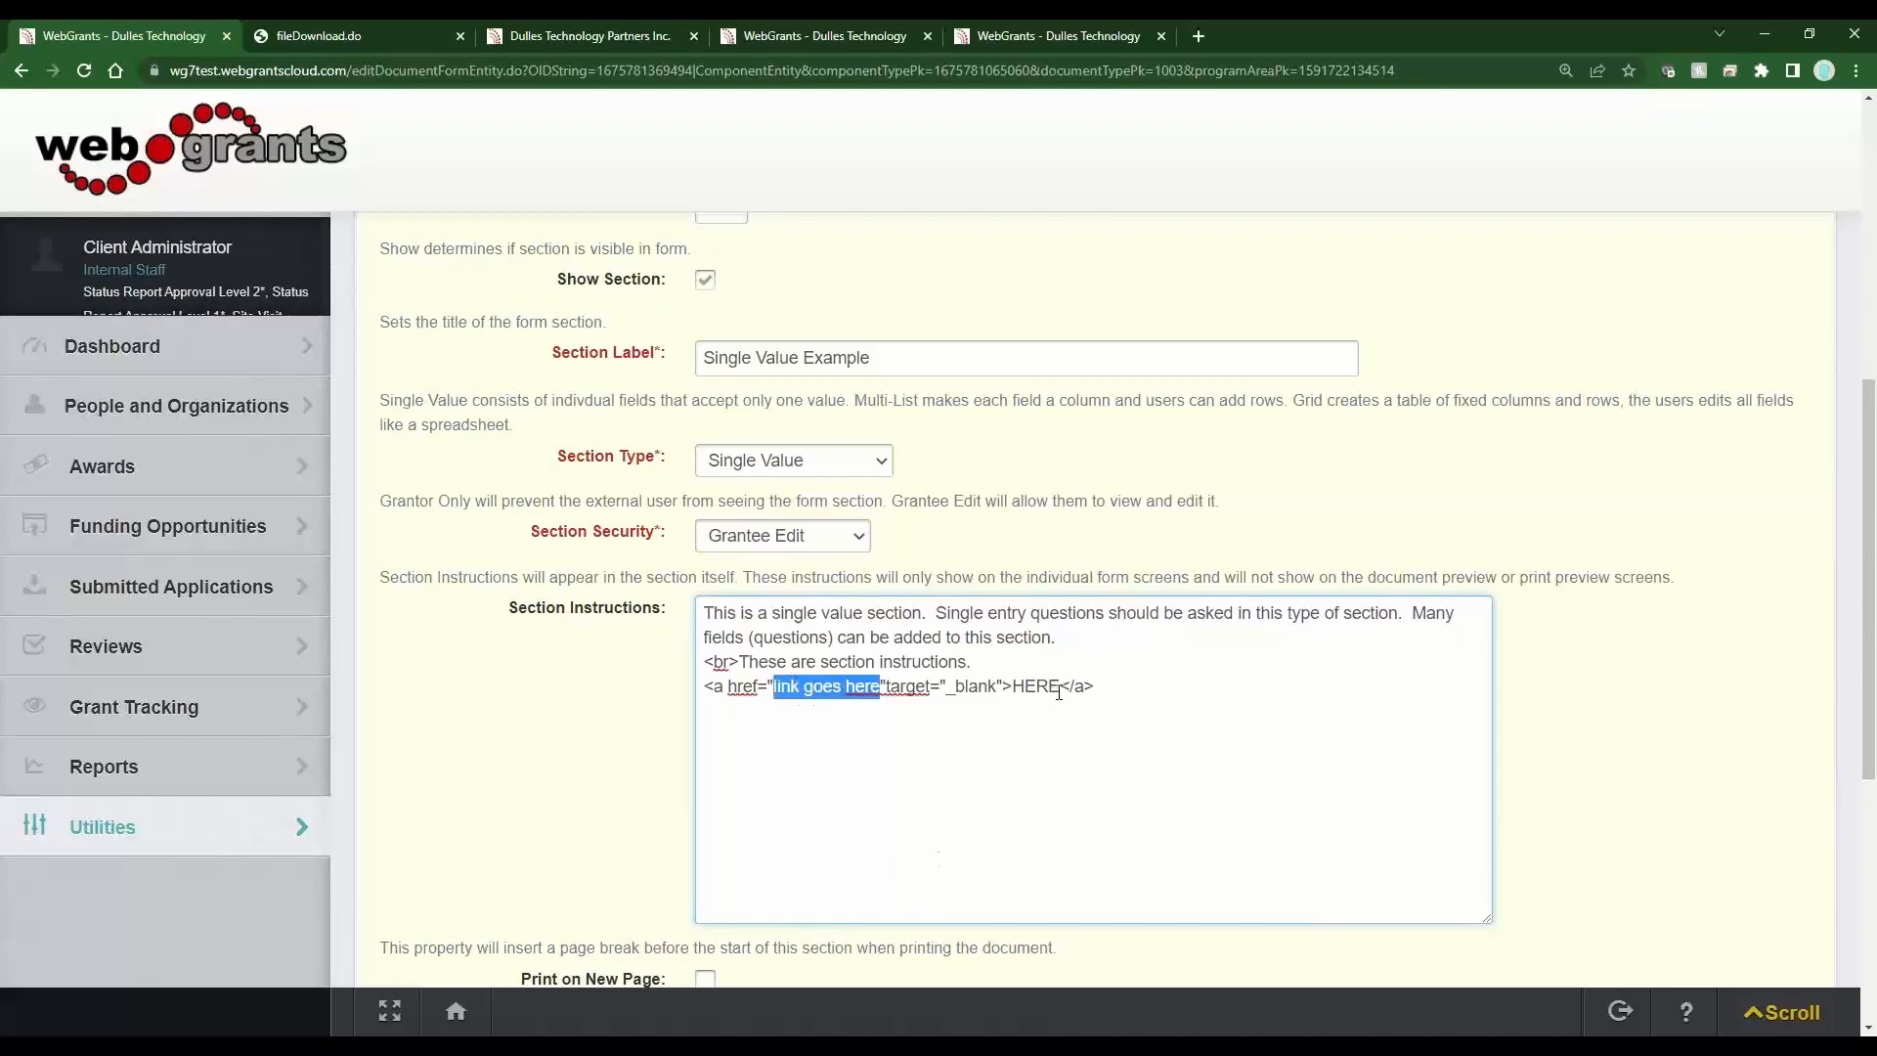
pyautogui.moveTo(1060, 691); pyautogui.dragTo(1013, 692)
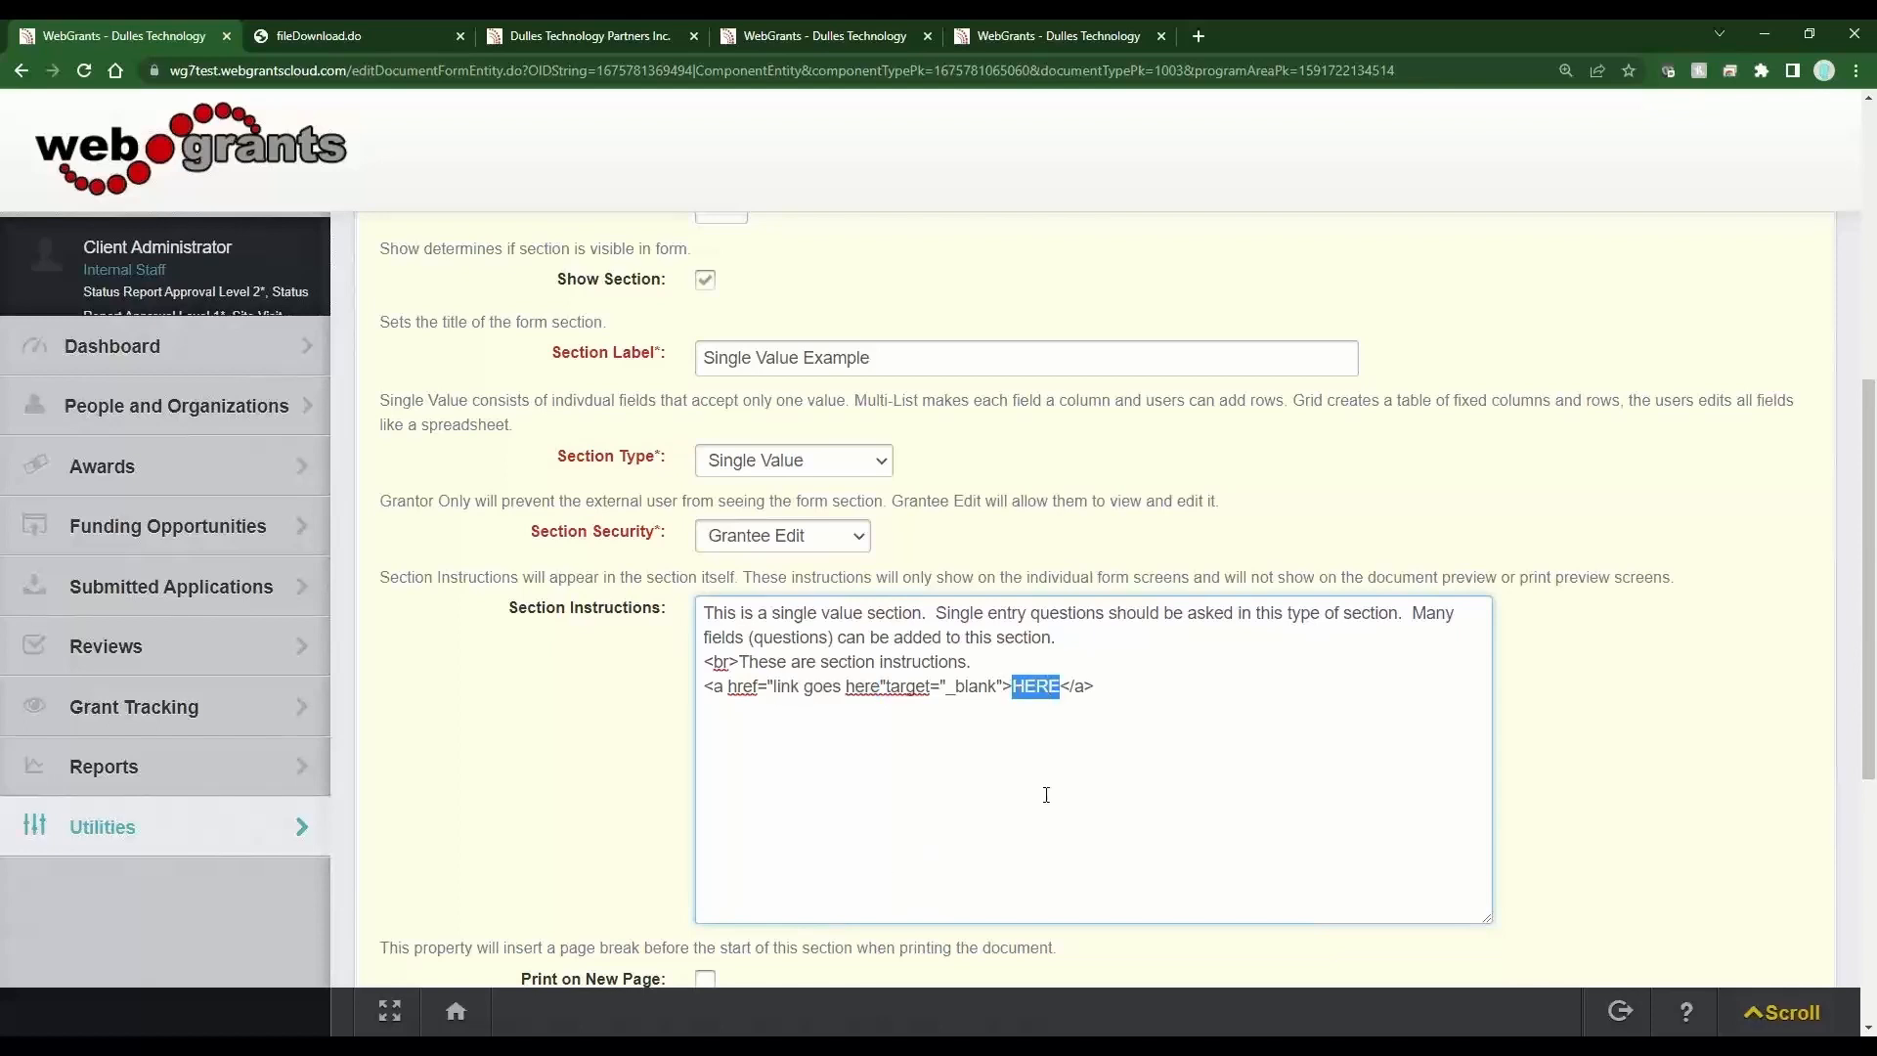
pyautogui.write('These are the wo')
pyautogui.write('rds that will be')
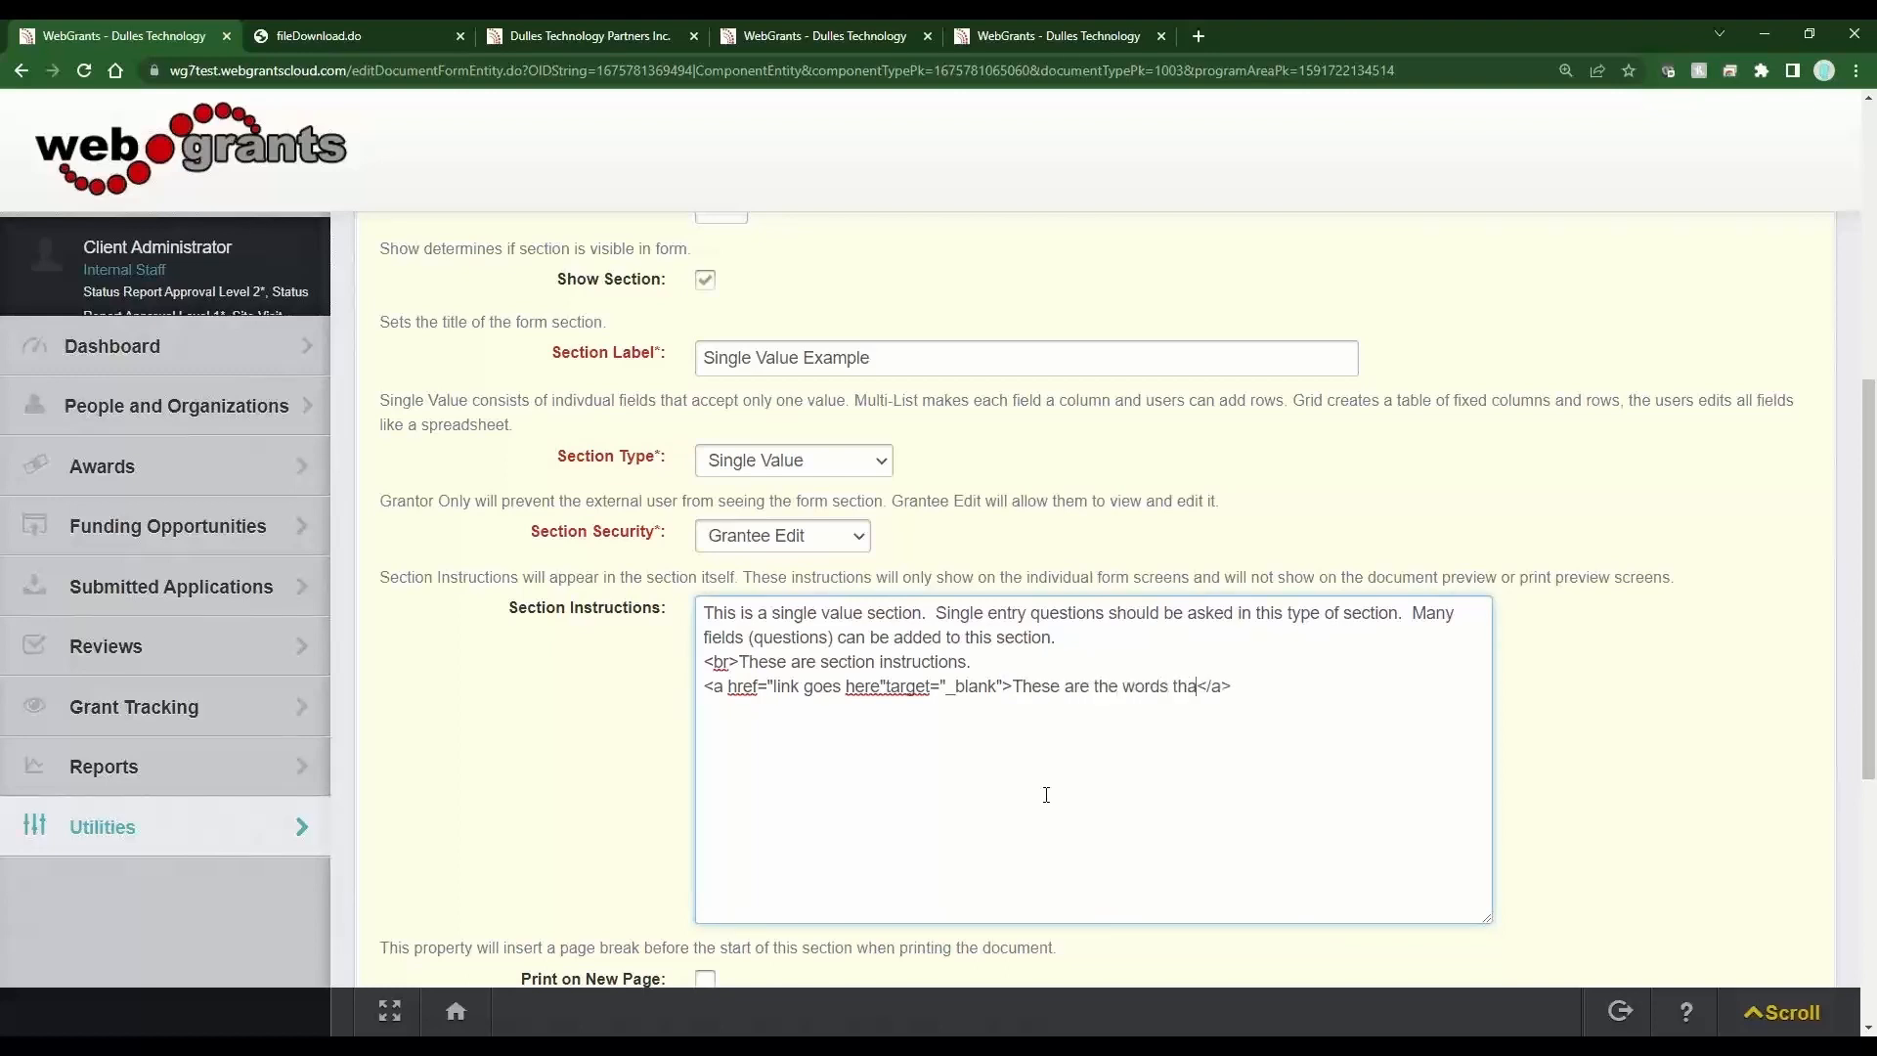
pyautogui.write(' the hyperlink')
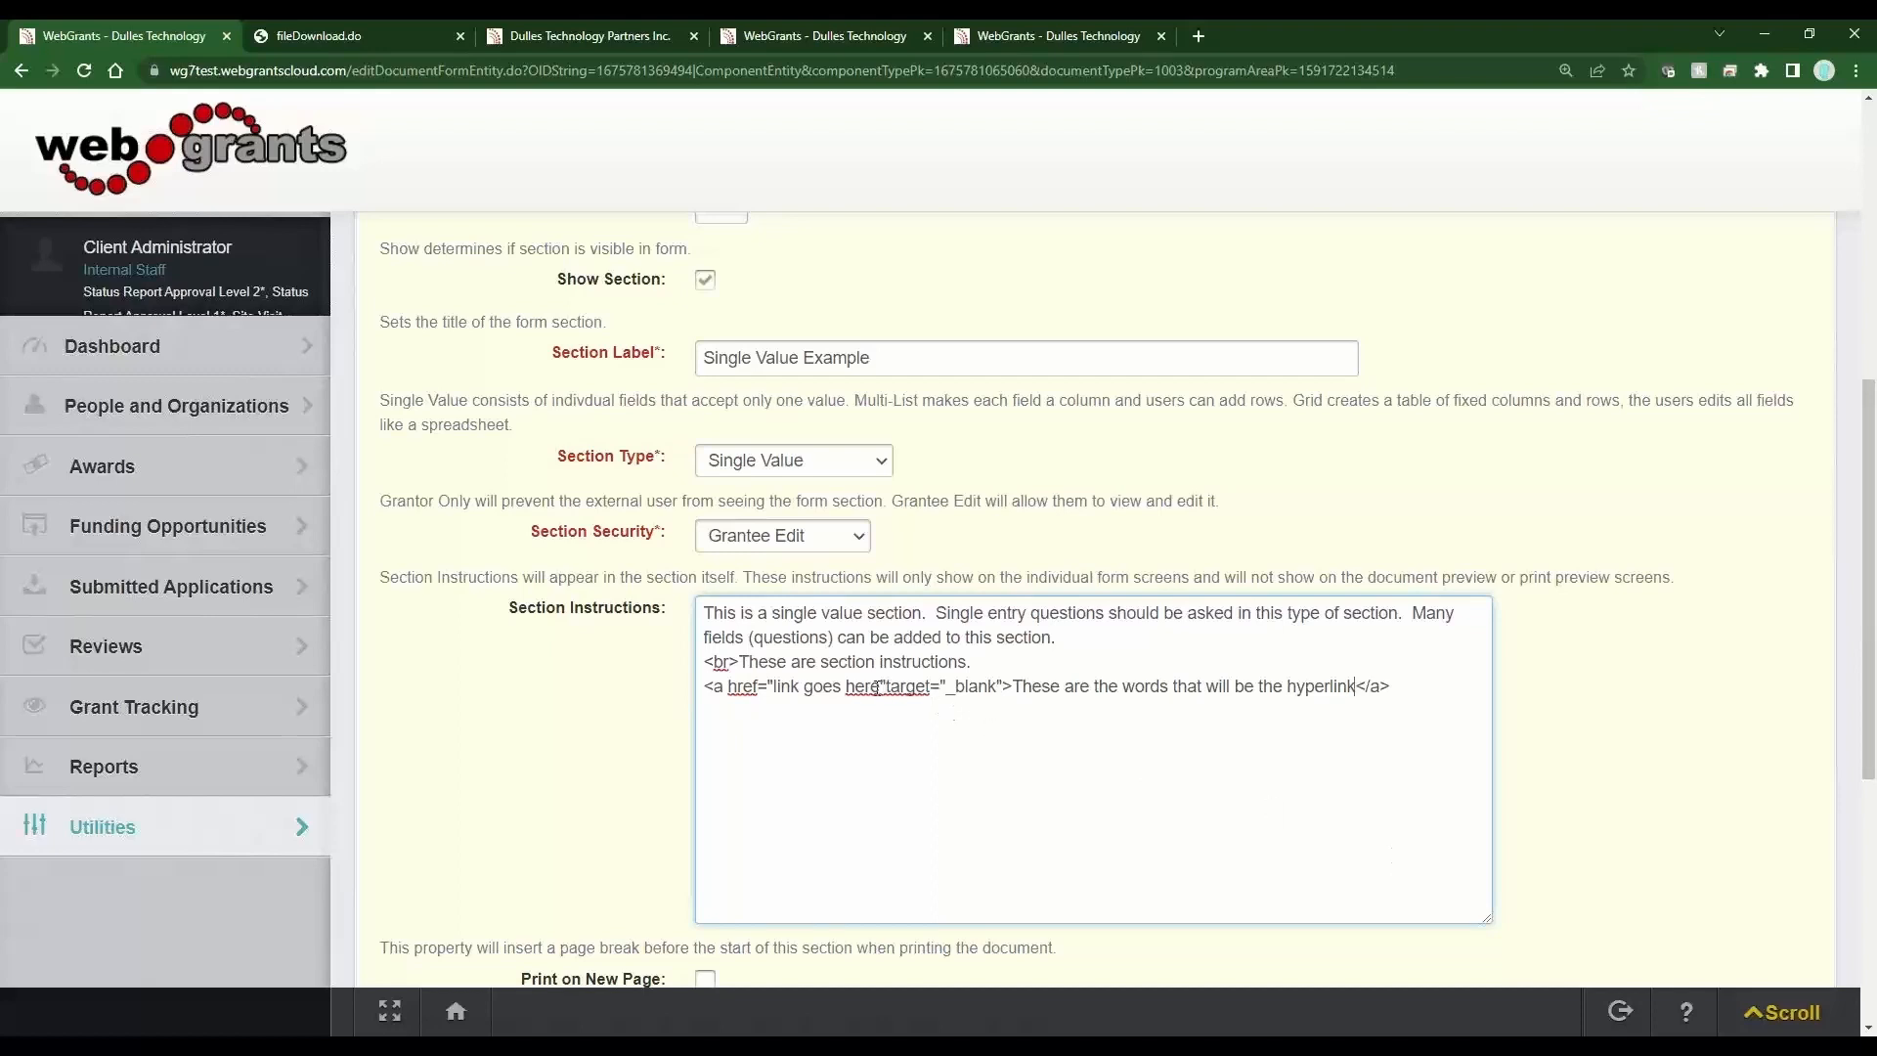
# Replace the "link goes here" placeholder with the Terminology Reference PDF's copied download address, then save the section info.
pyautogui.moveTo(877, 687); pyautogui.dragTo(773, 686)
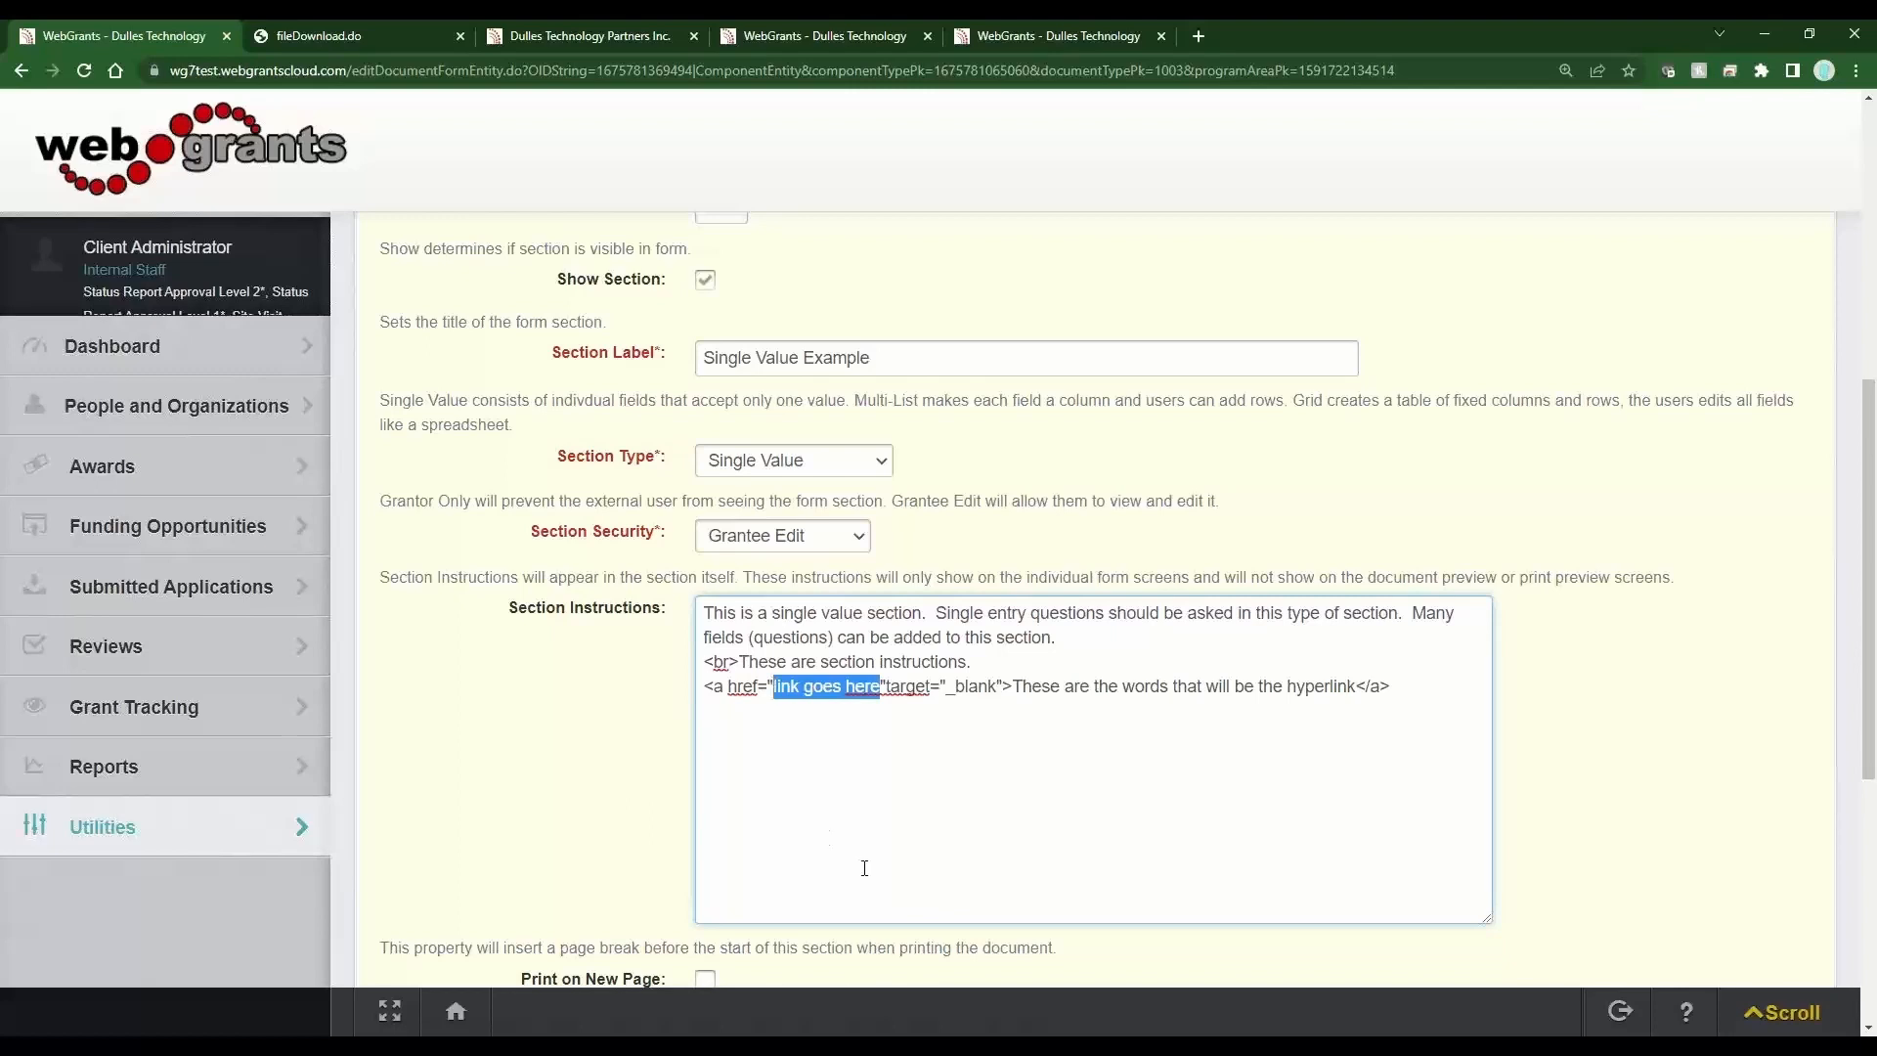
pyautogui.click(373, 37)
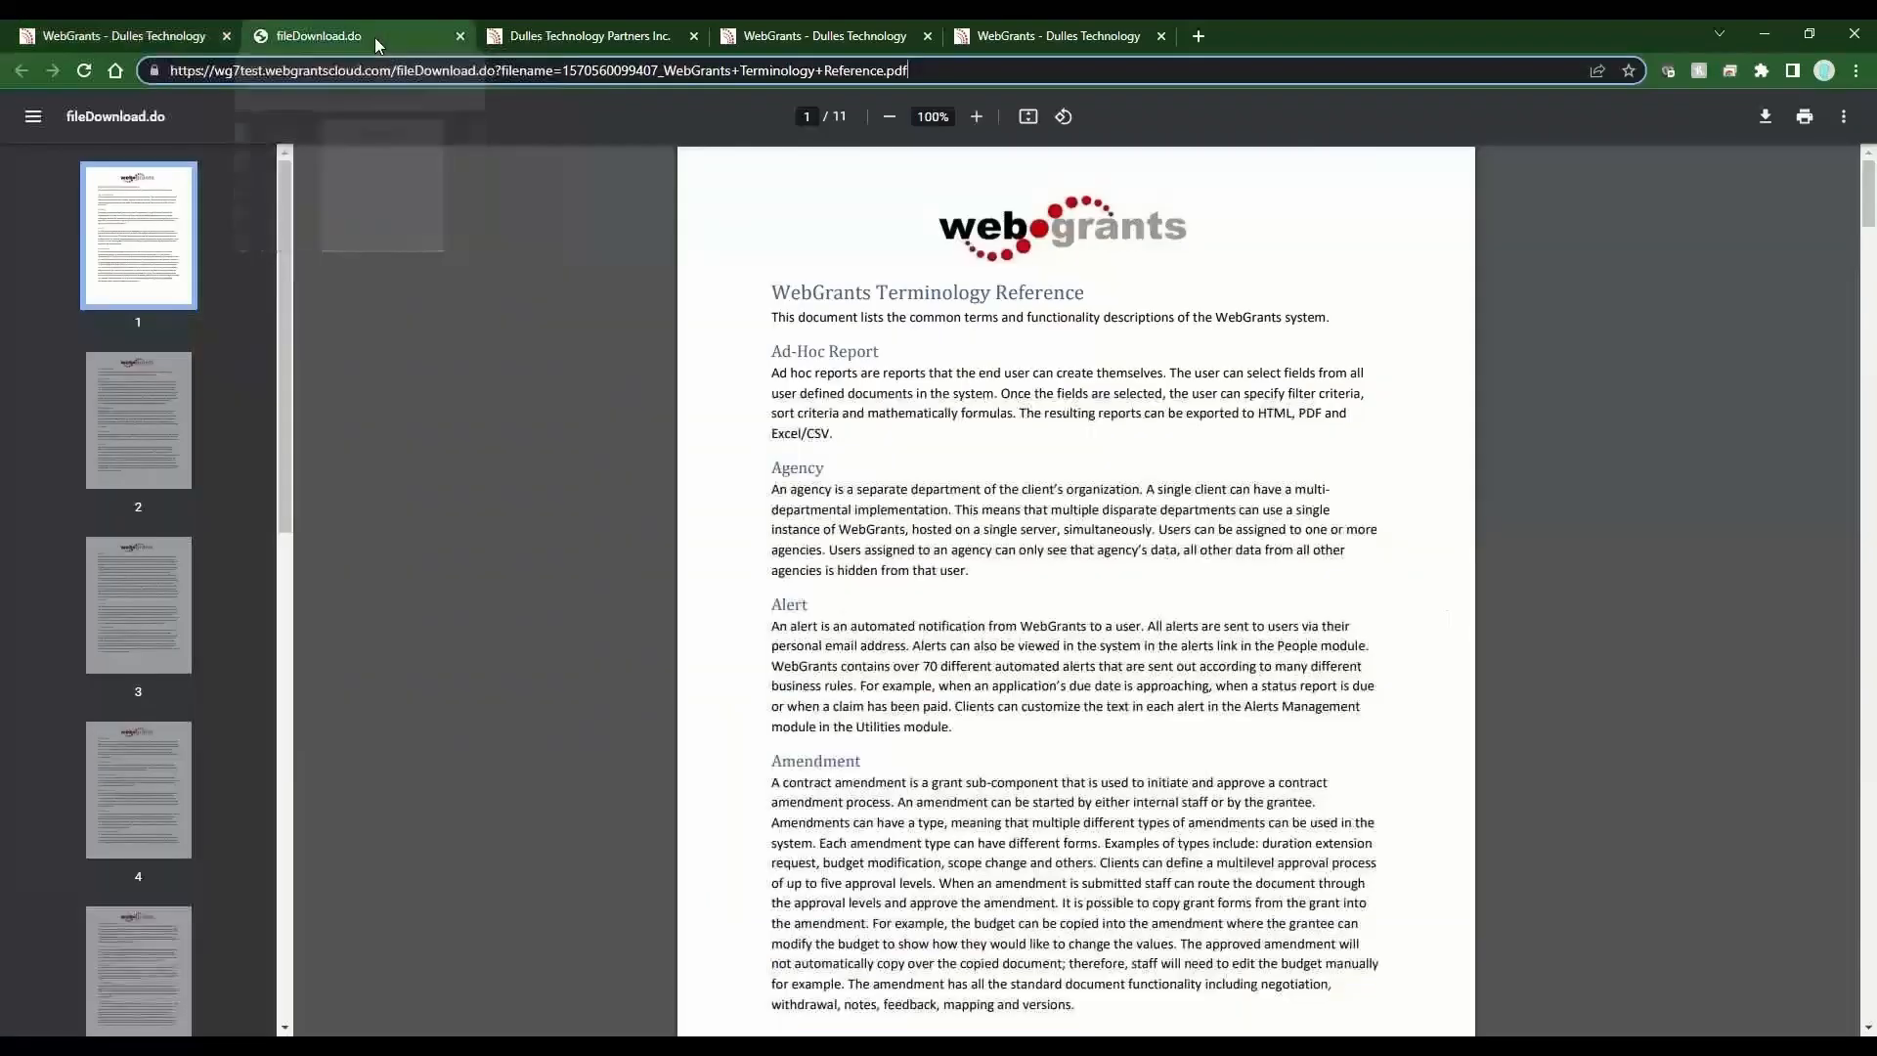
pyautogui.click(501, 76)
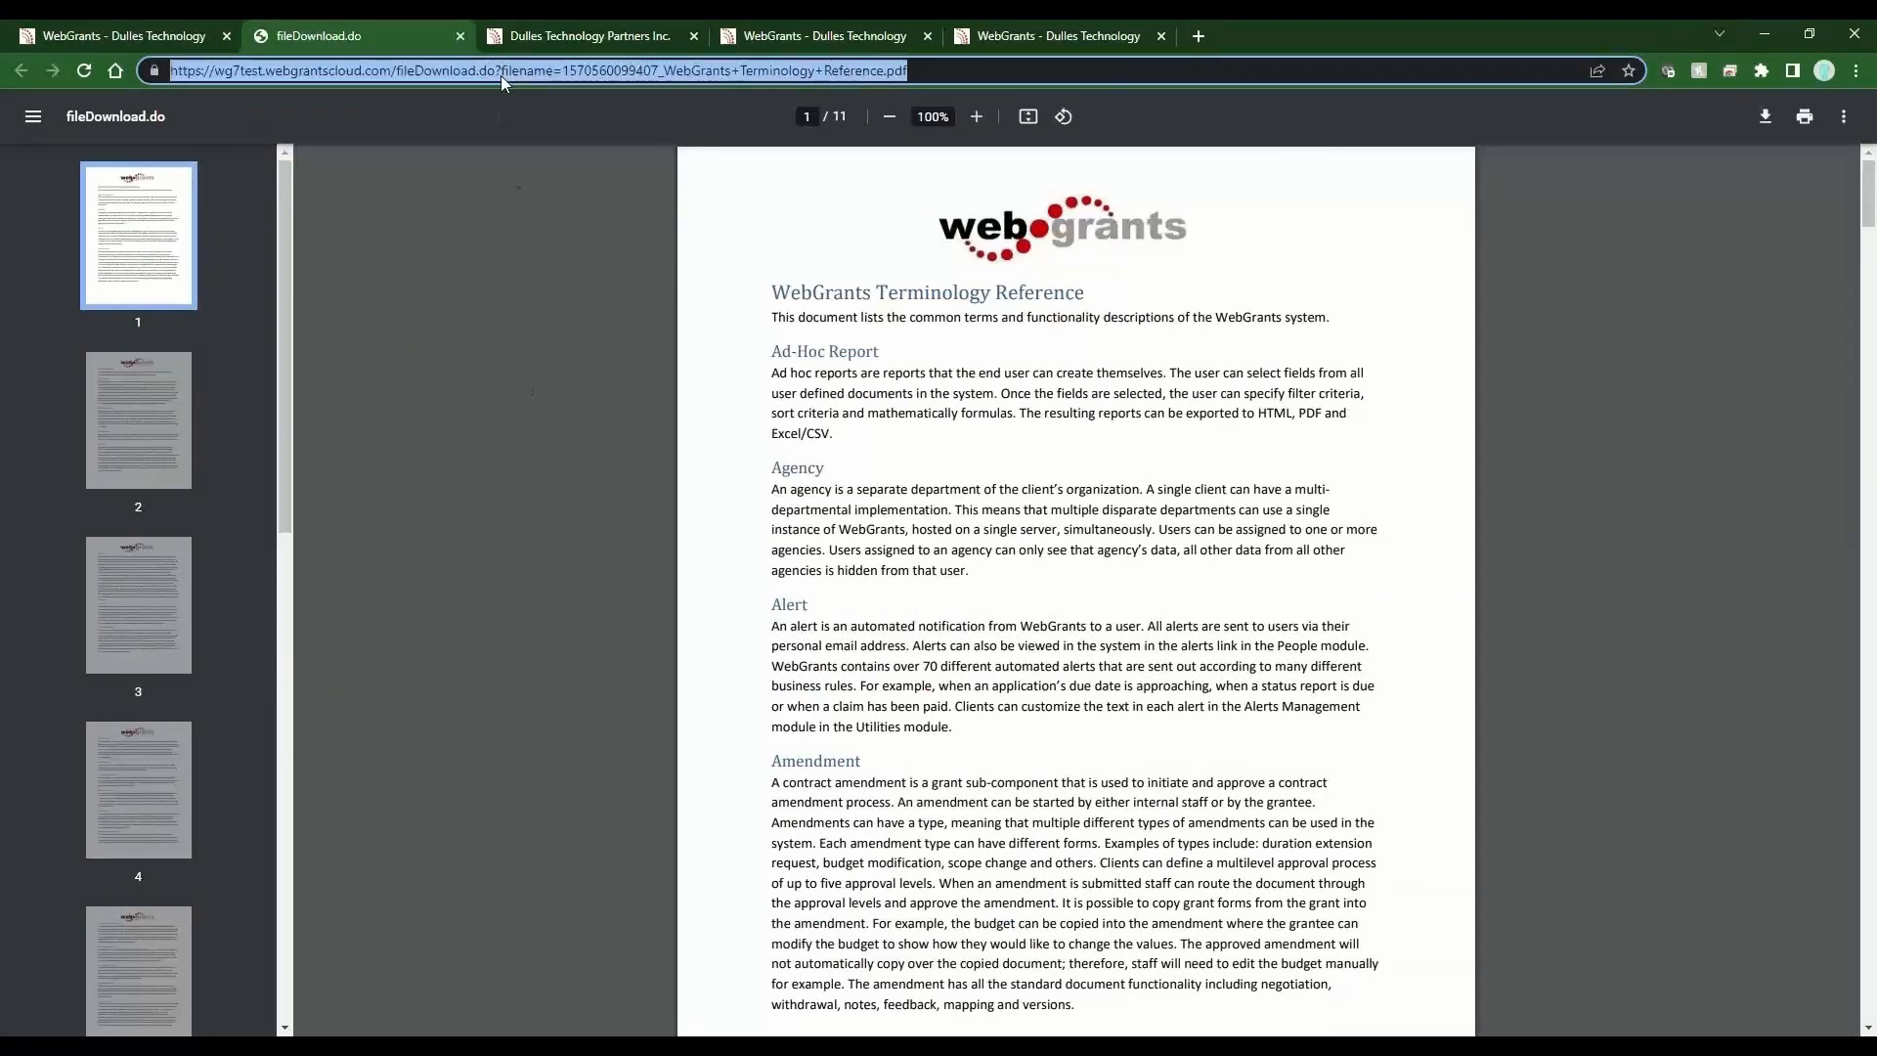
pyautogui.rightClick(501, 75)
pyautogui.click(543, 215)
pyautogui.click(147, 35)
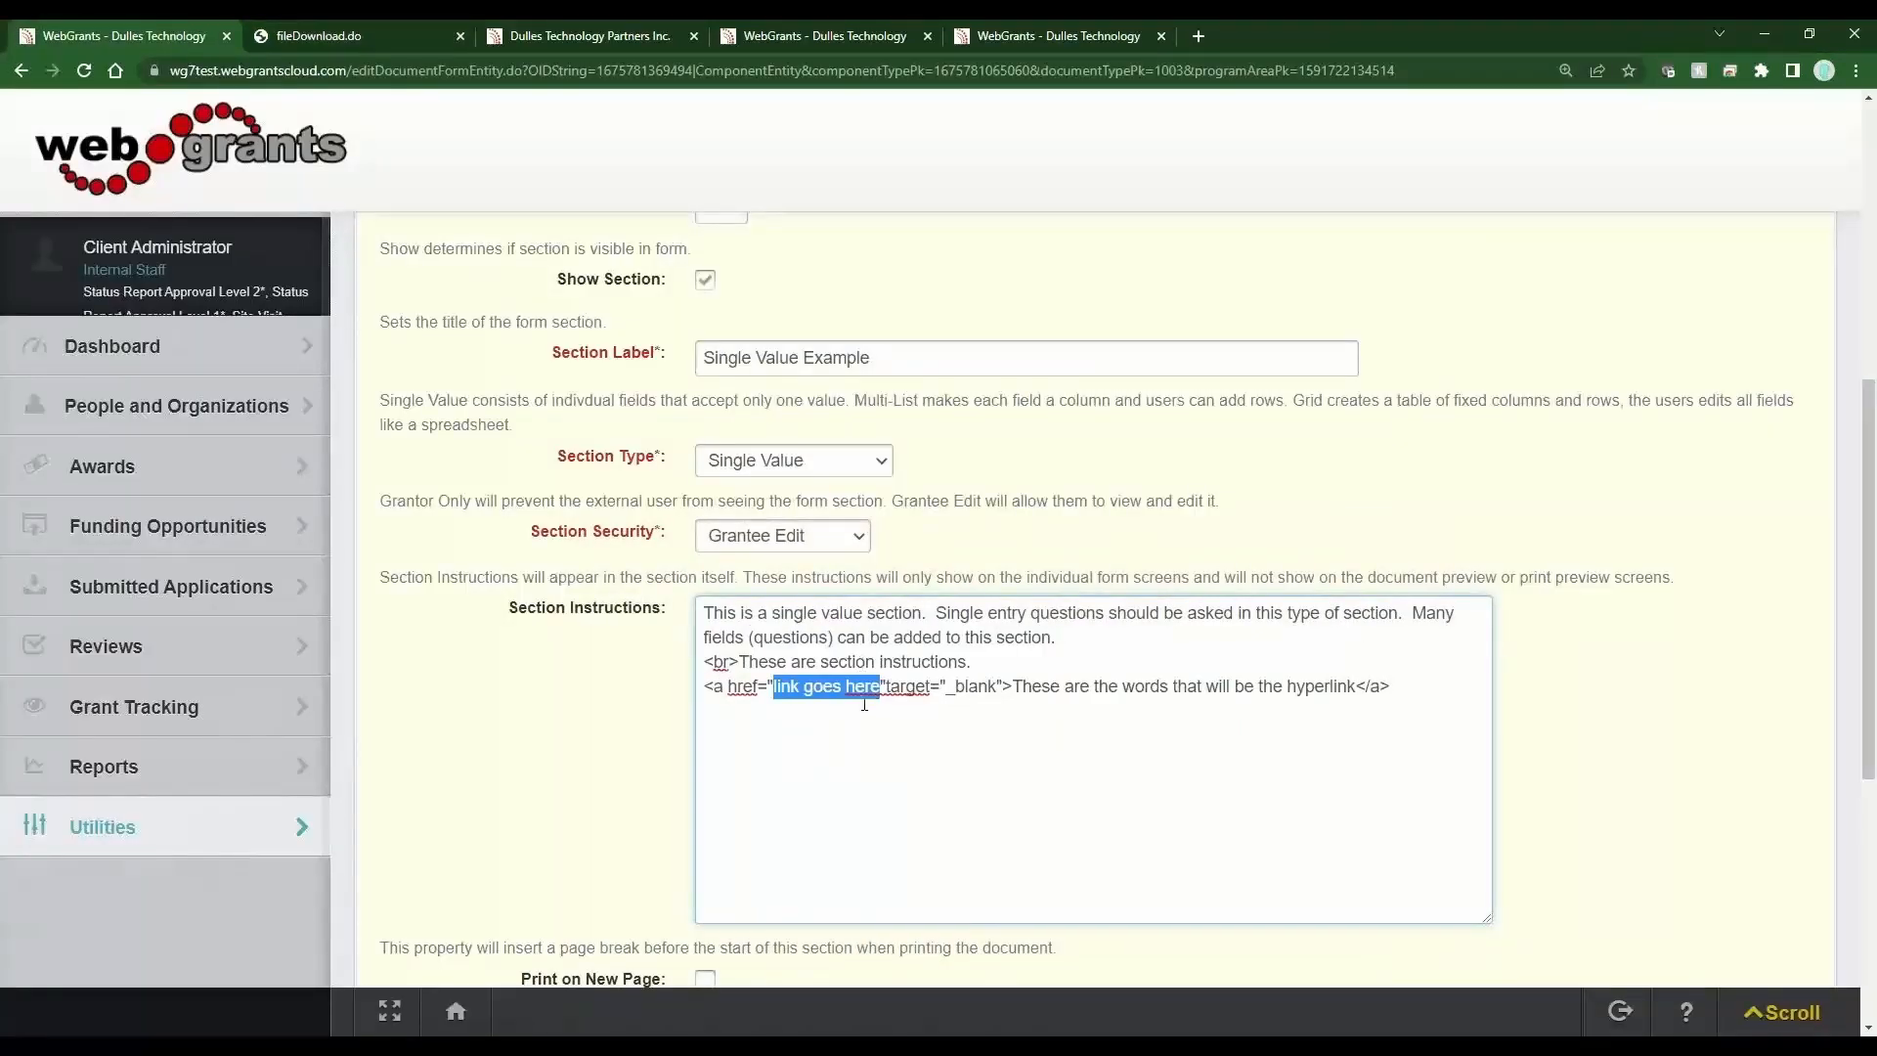
pyautogui.click(882, 686)
pyautogui.moveTo(882, 686); pyautogui.dragTo(773, 687)
pyautogui.hotkey('ctrl', 'v')
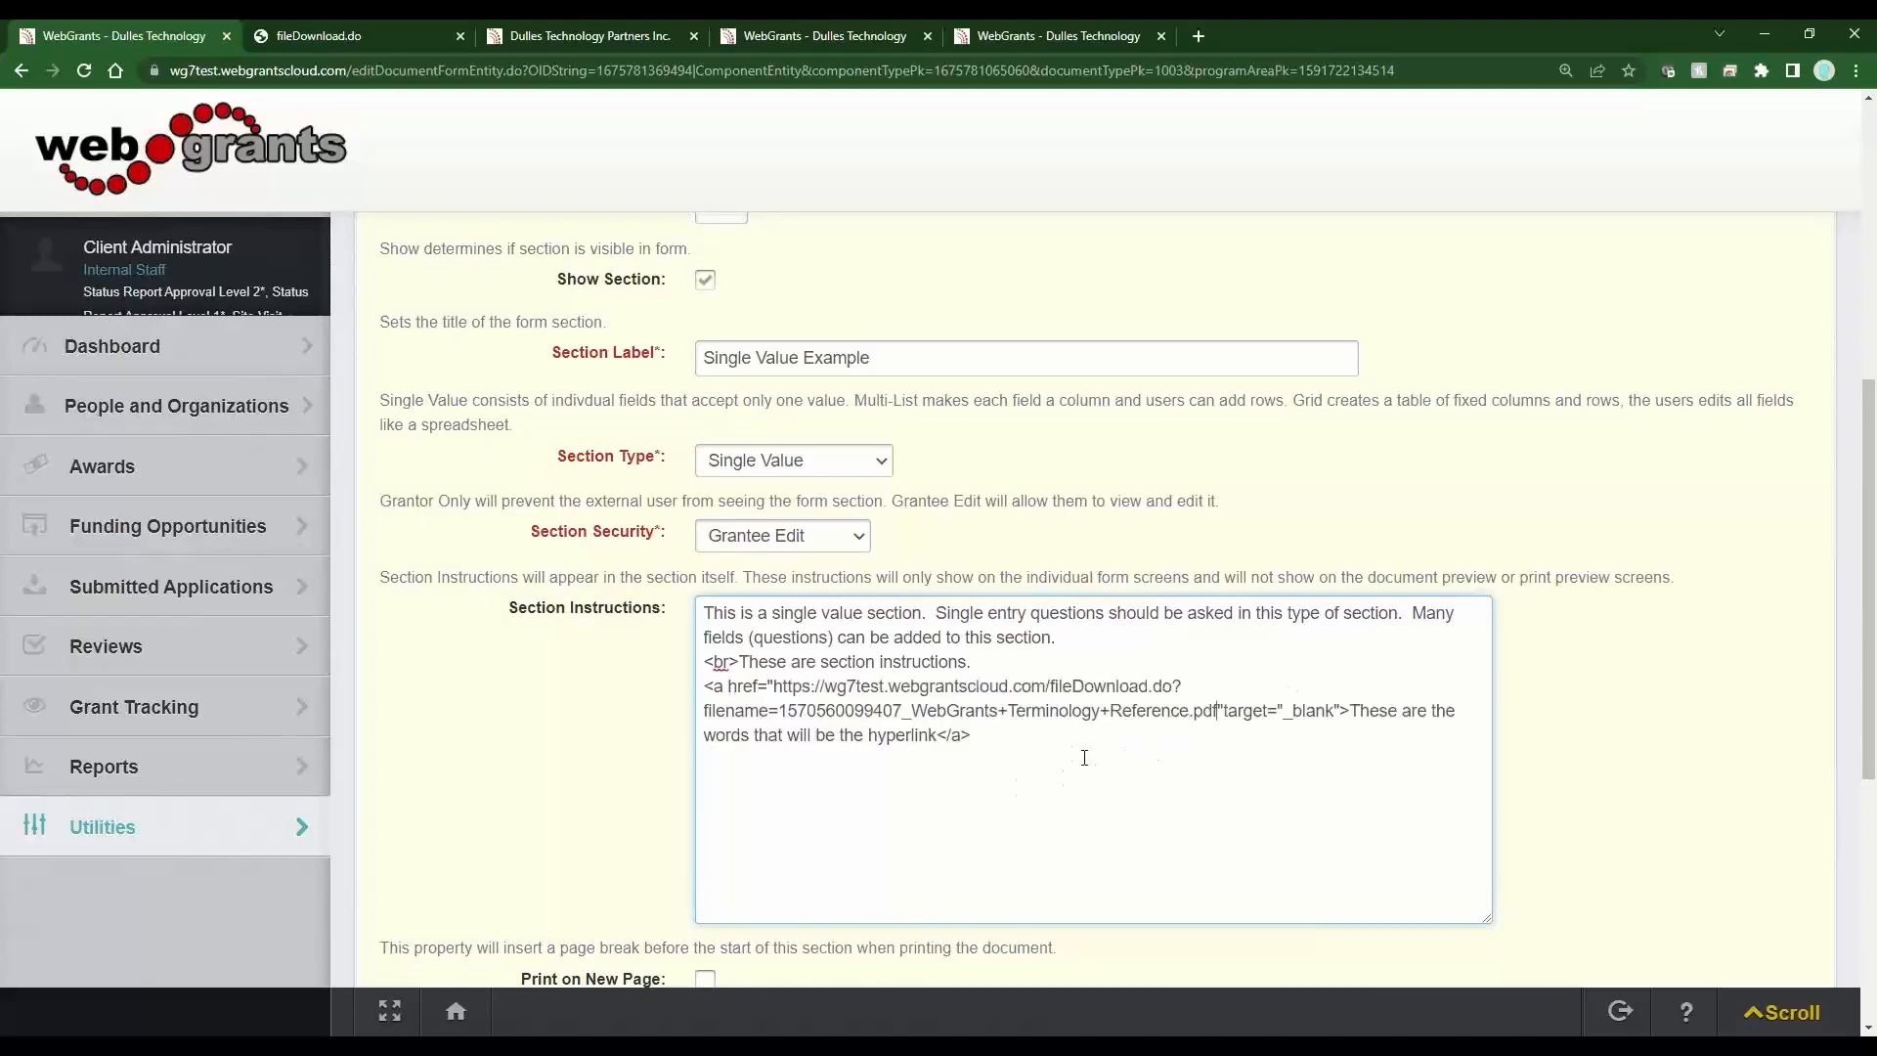
pyautogui.scroll(7, 1084, 758)
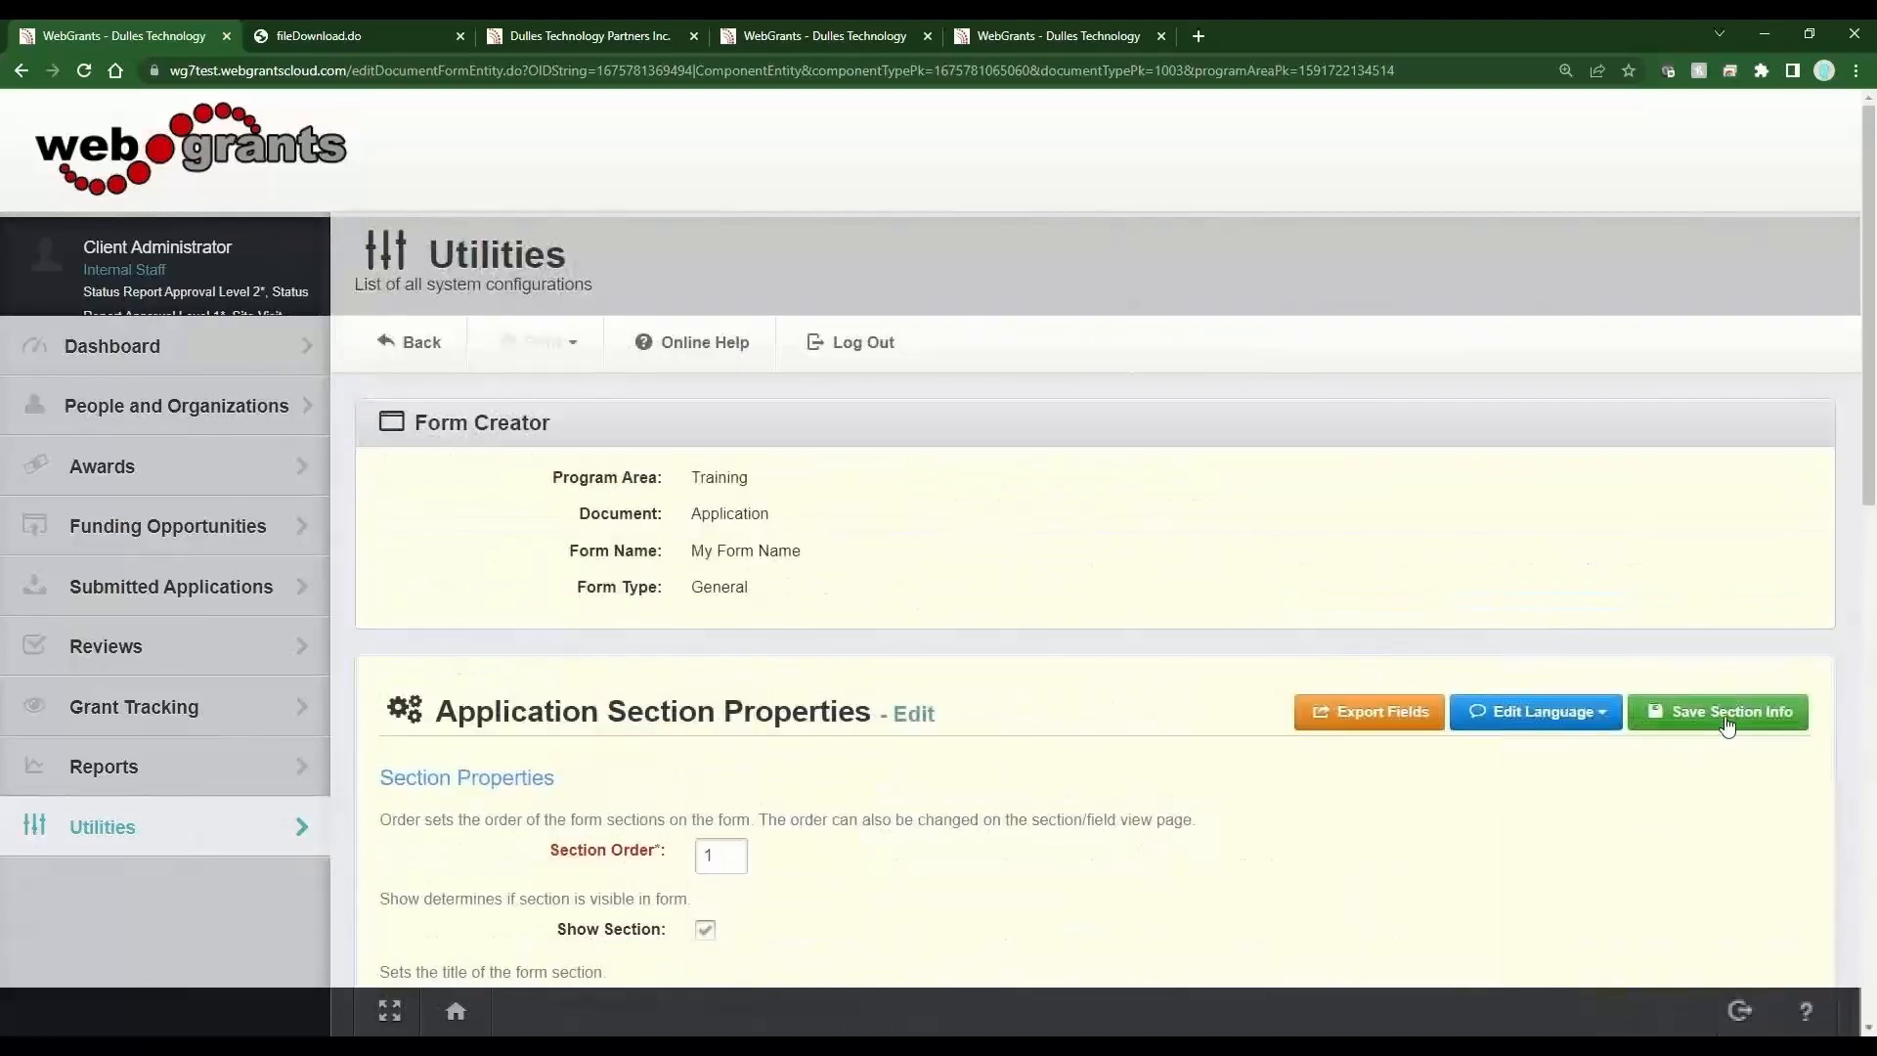
pyautogui.click(1727, 724)
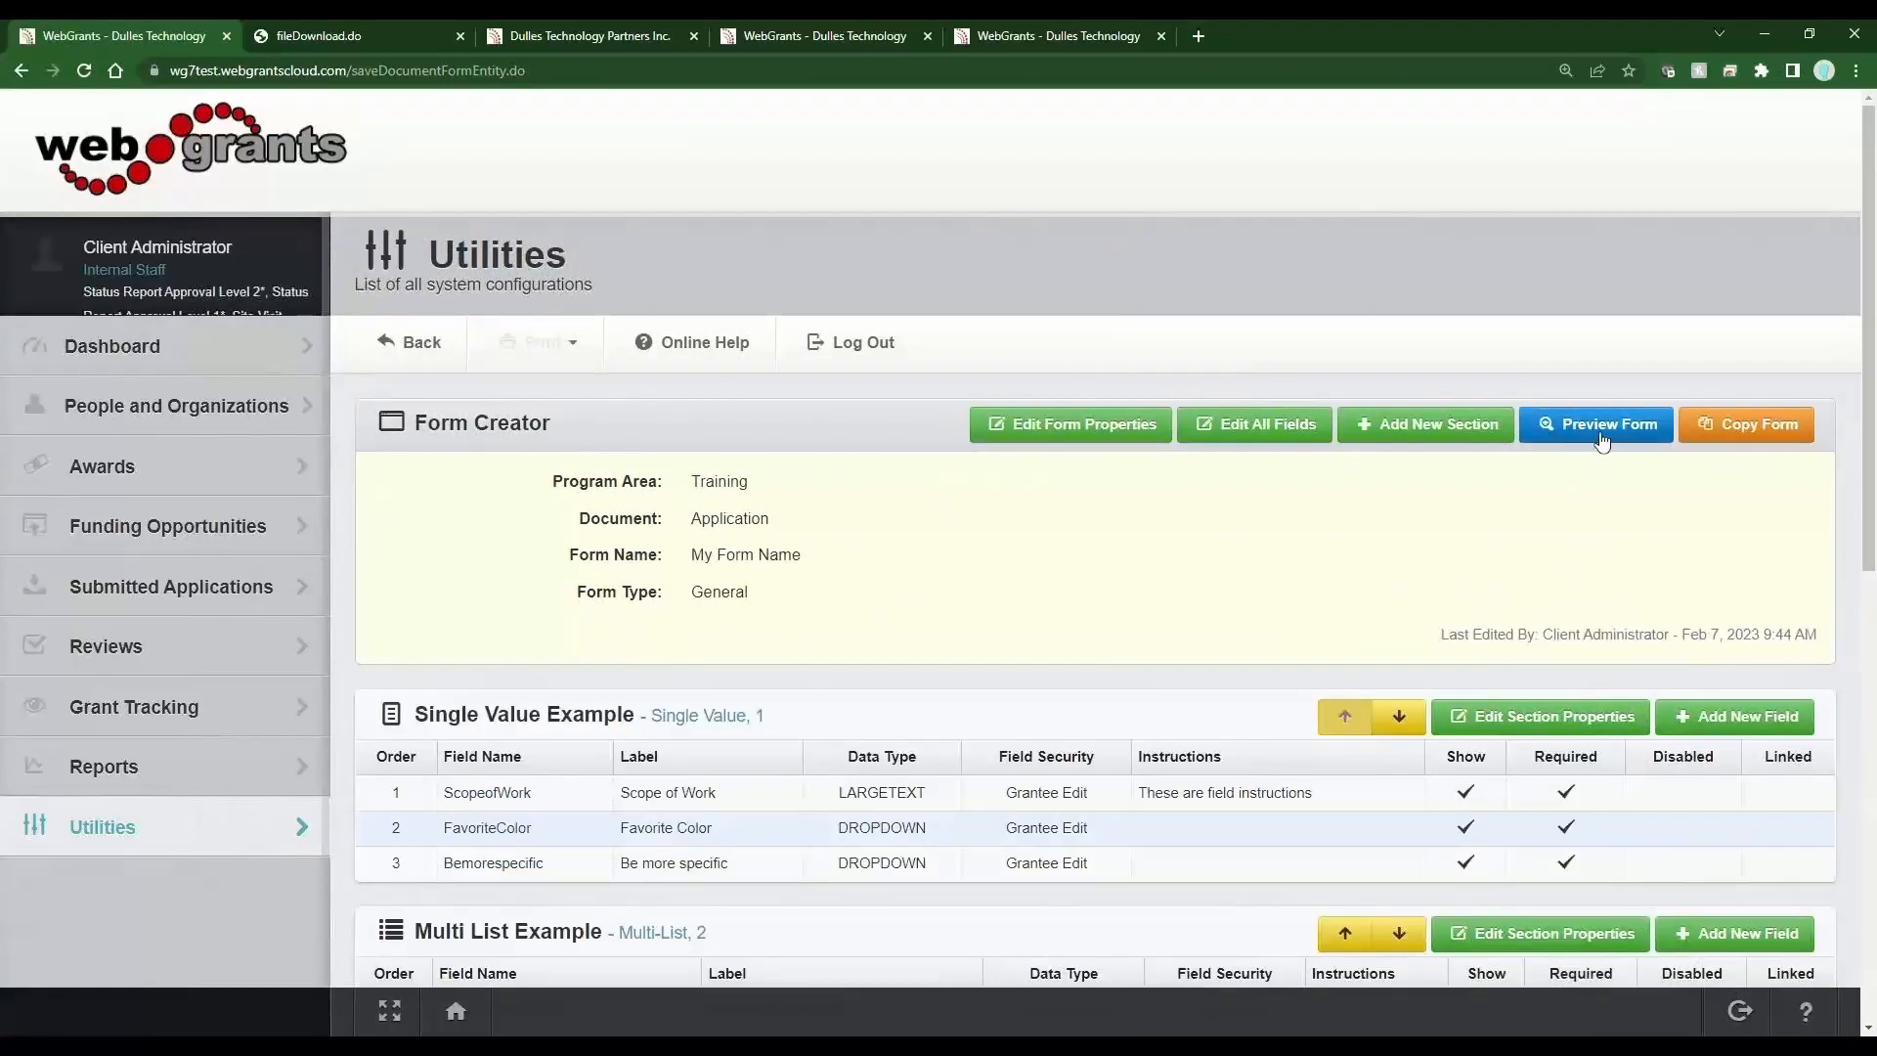
# Preview the form, follow the section instructions hyperlink, and inspect the Favorite Color and Be more specific fields.
pyautogui.click(1603, 437)
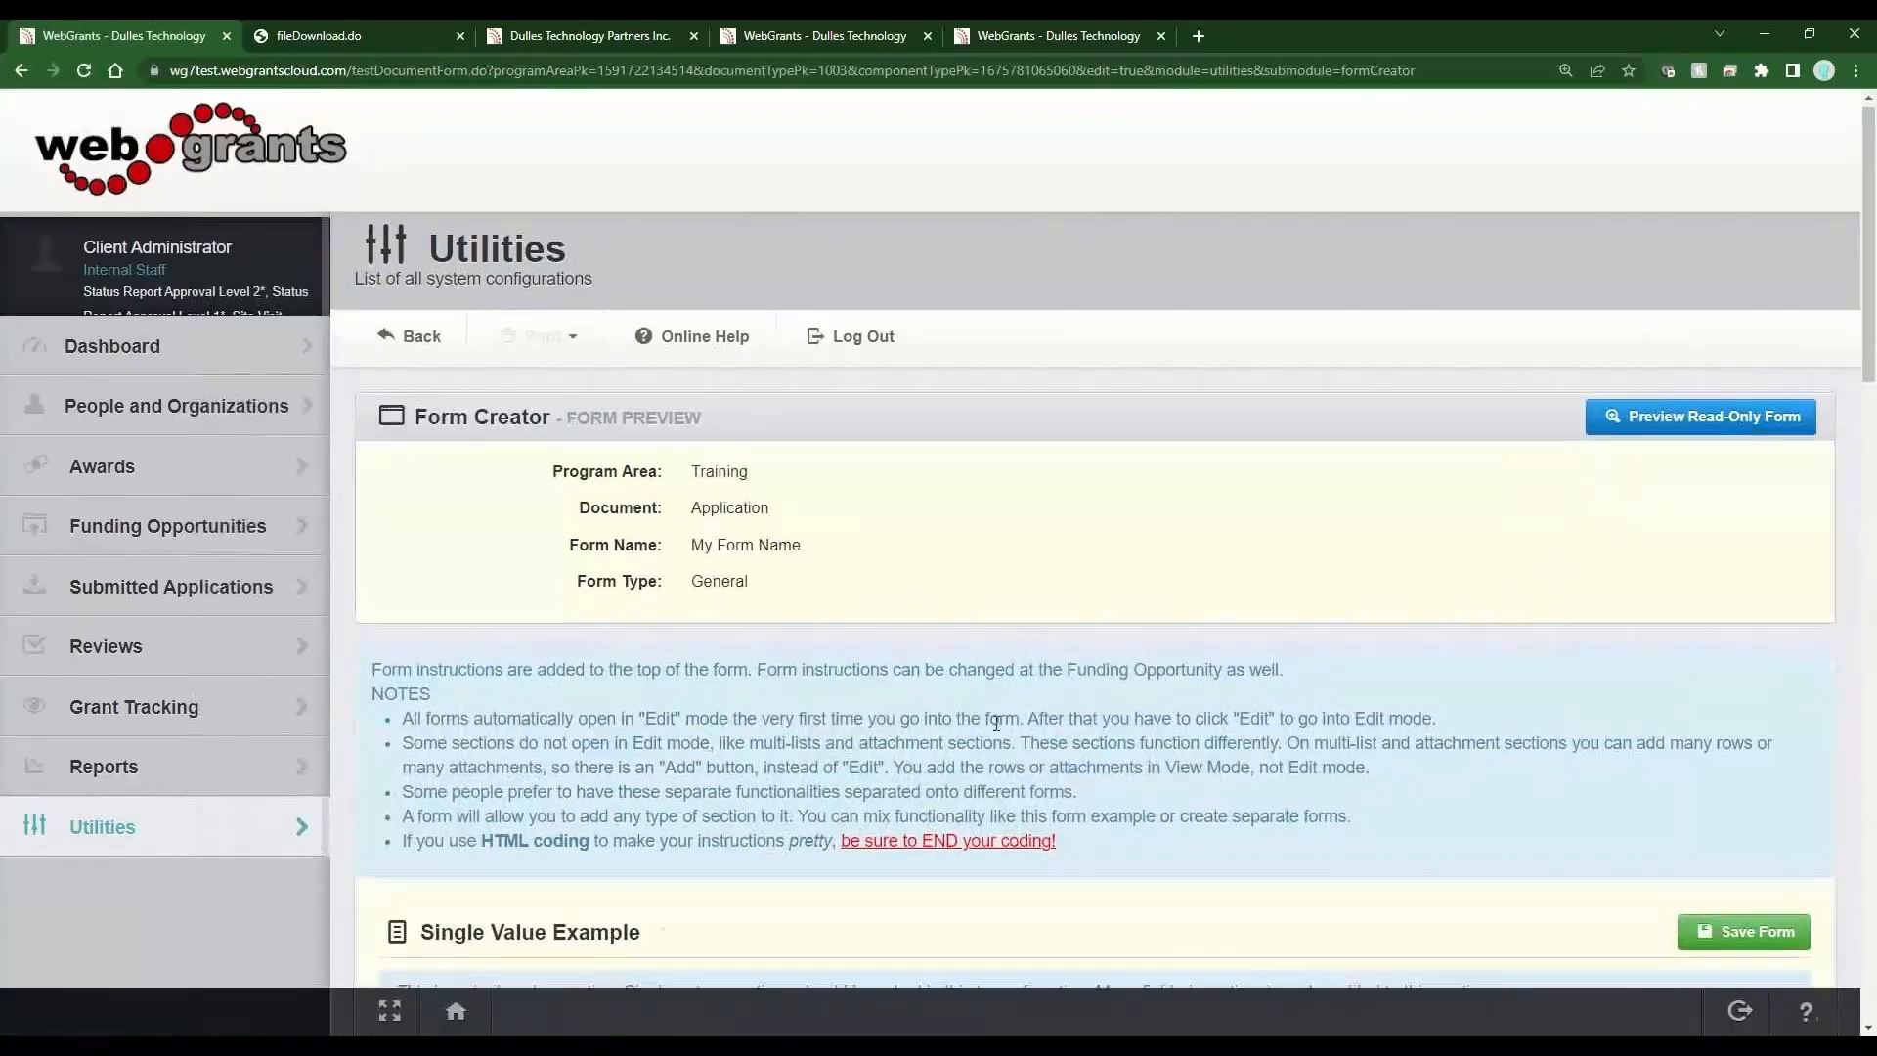
pyautogui.scroll(-5, 996, 723)
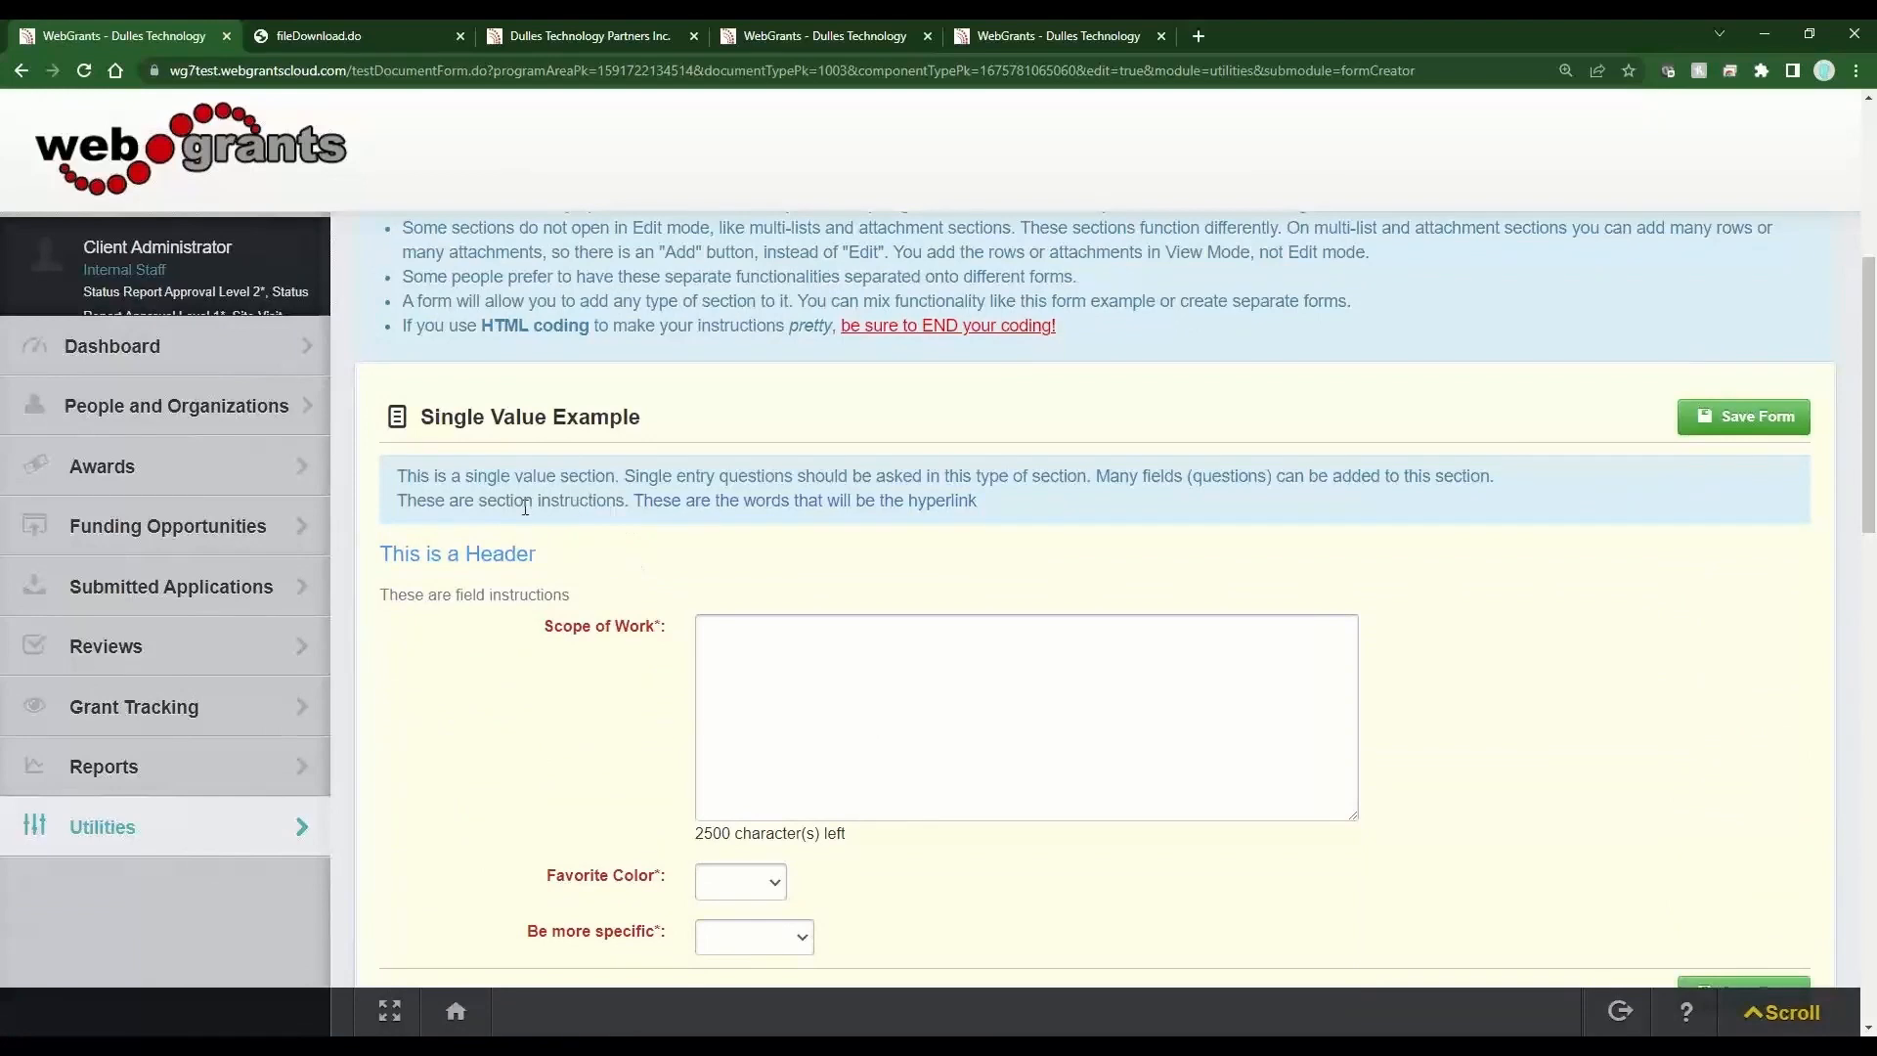
pyautogui.moveTo(636, 504); pyautogui.dragTo(751, 518)
pyautogui.click(924, 503)
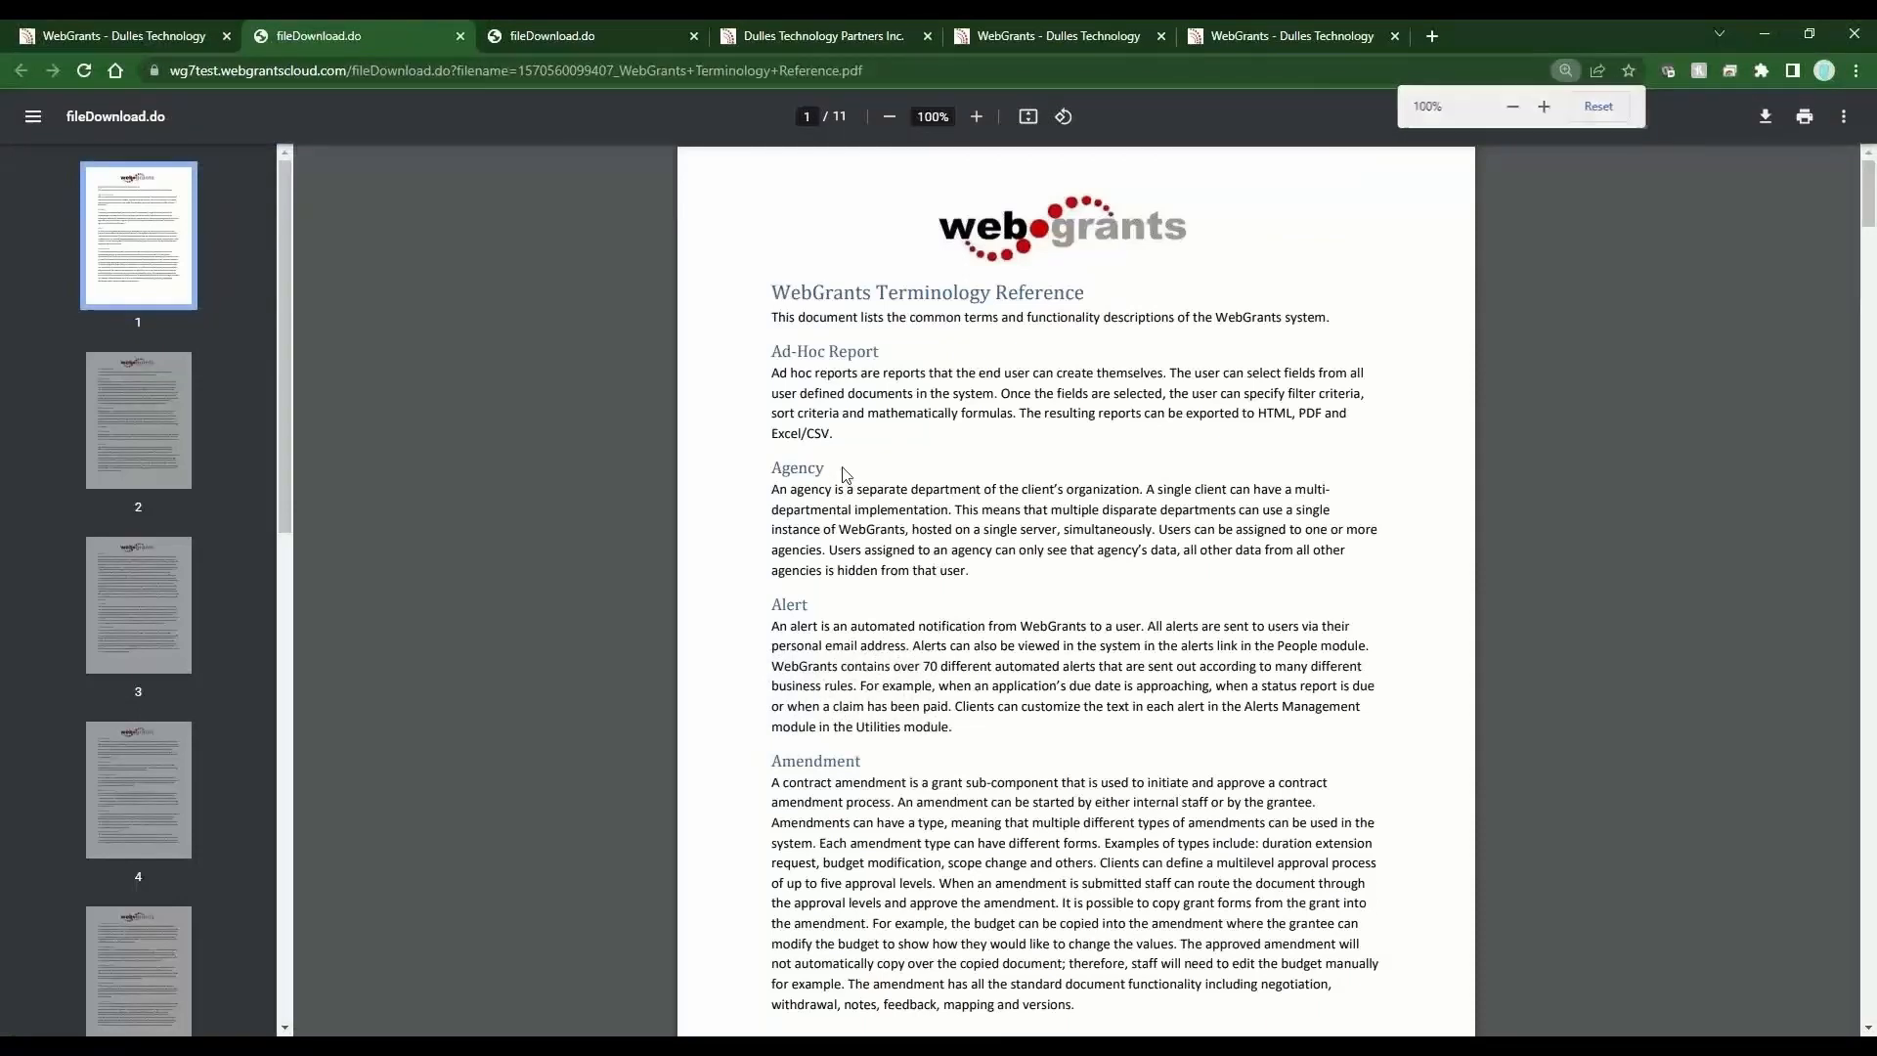
pyautogui.click(154, 37)
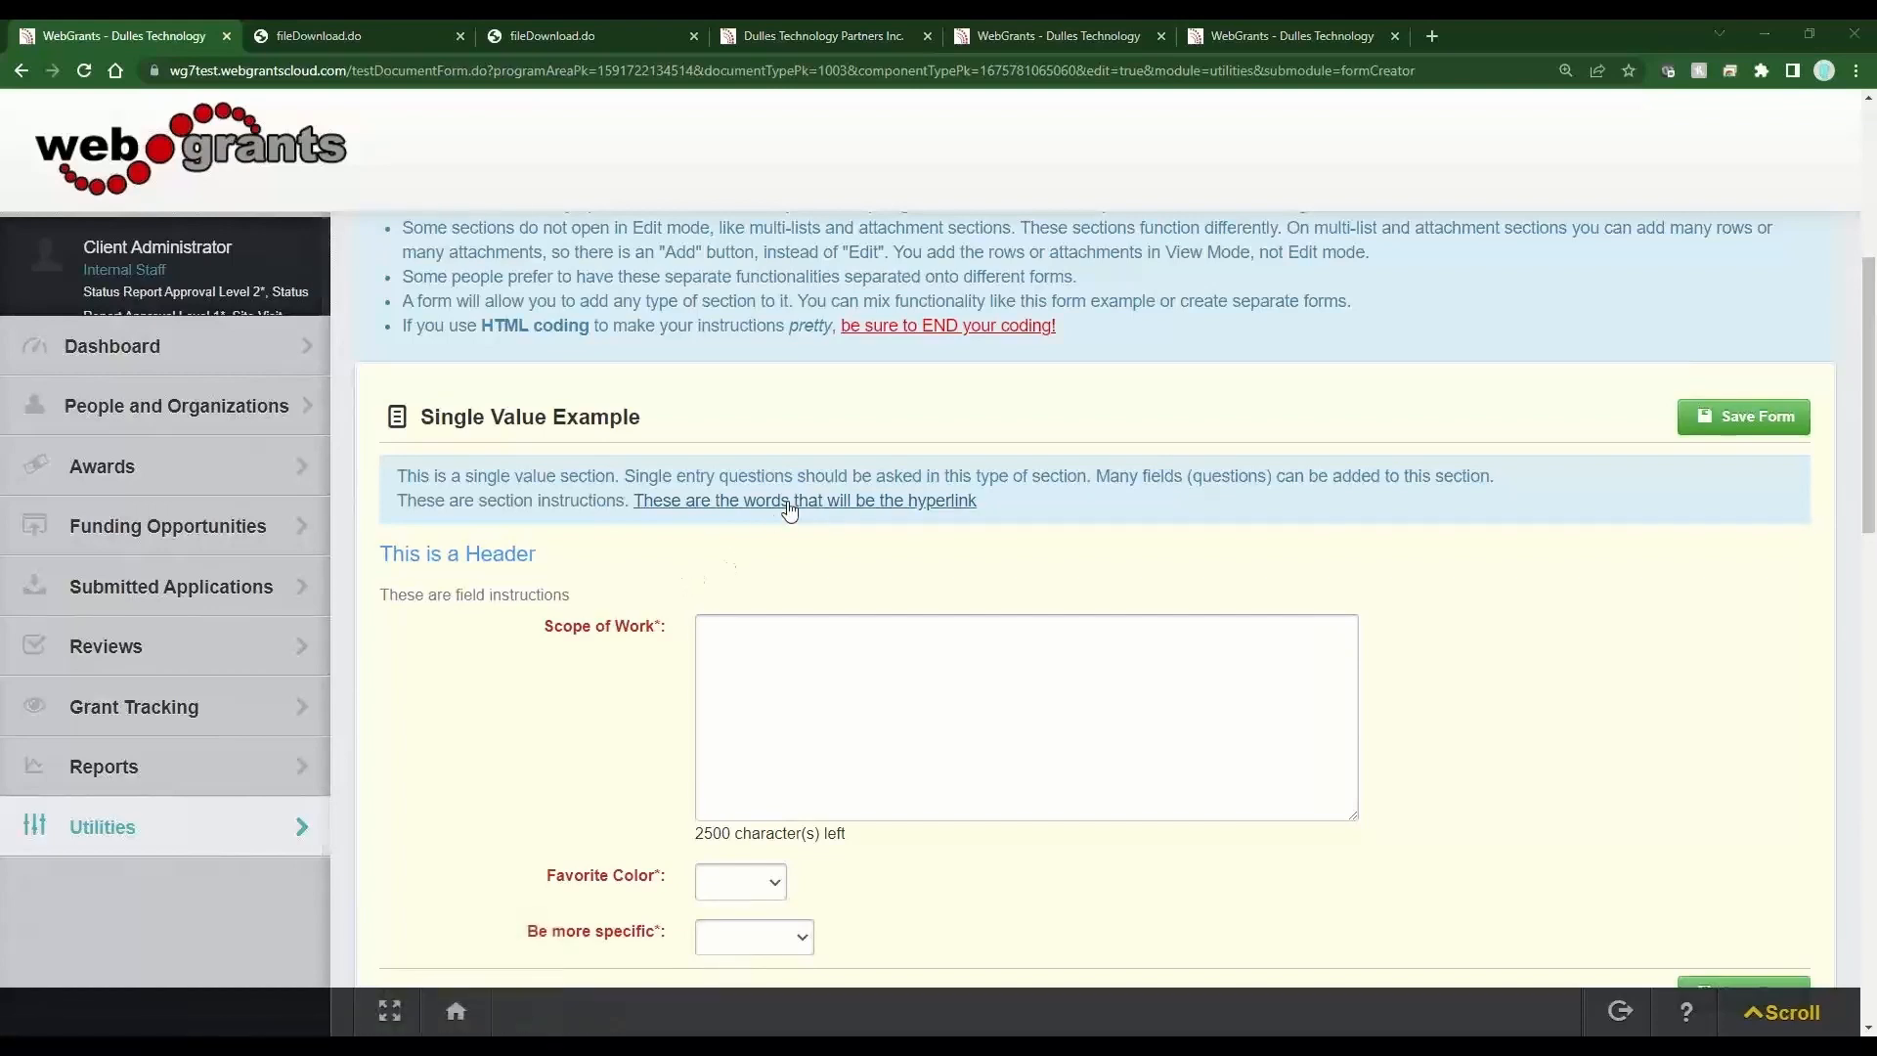
pyautogui.scroll(-3, 578, 608)
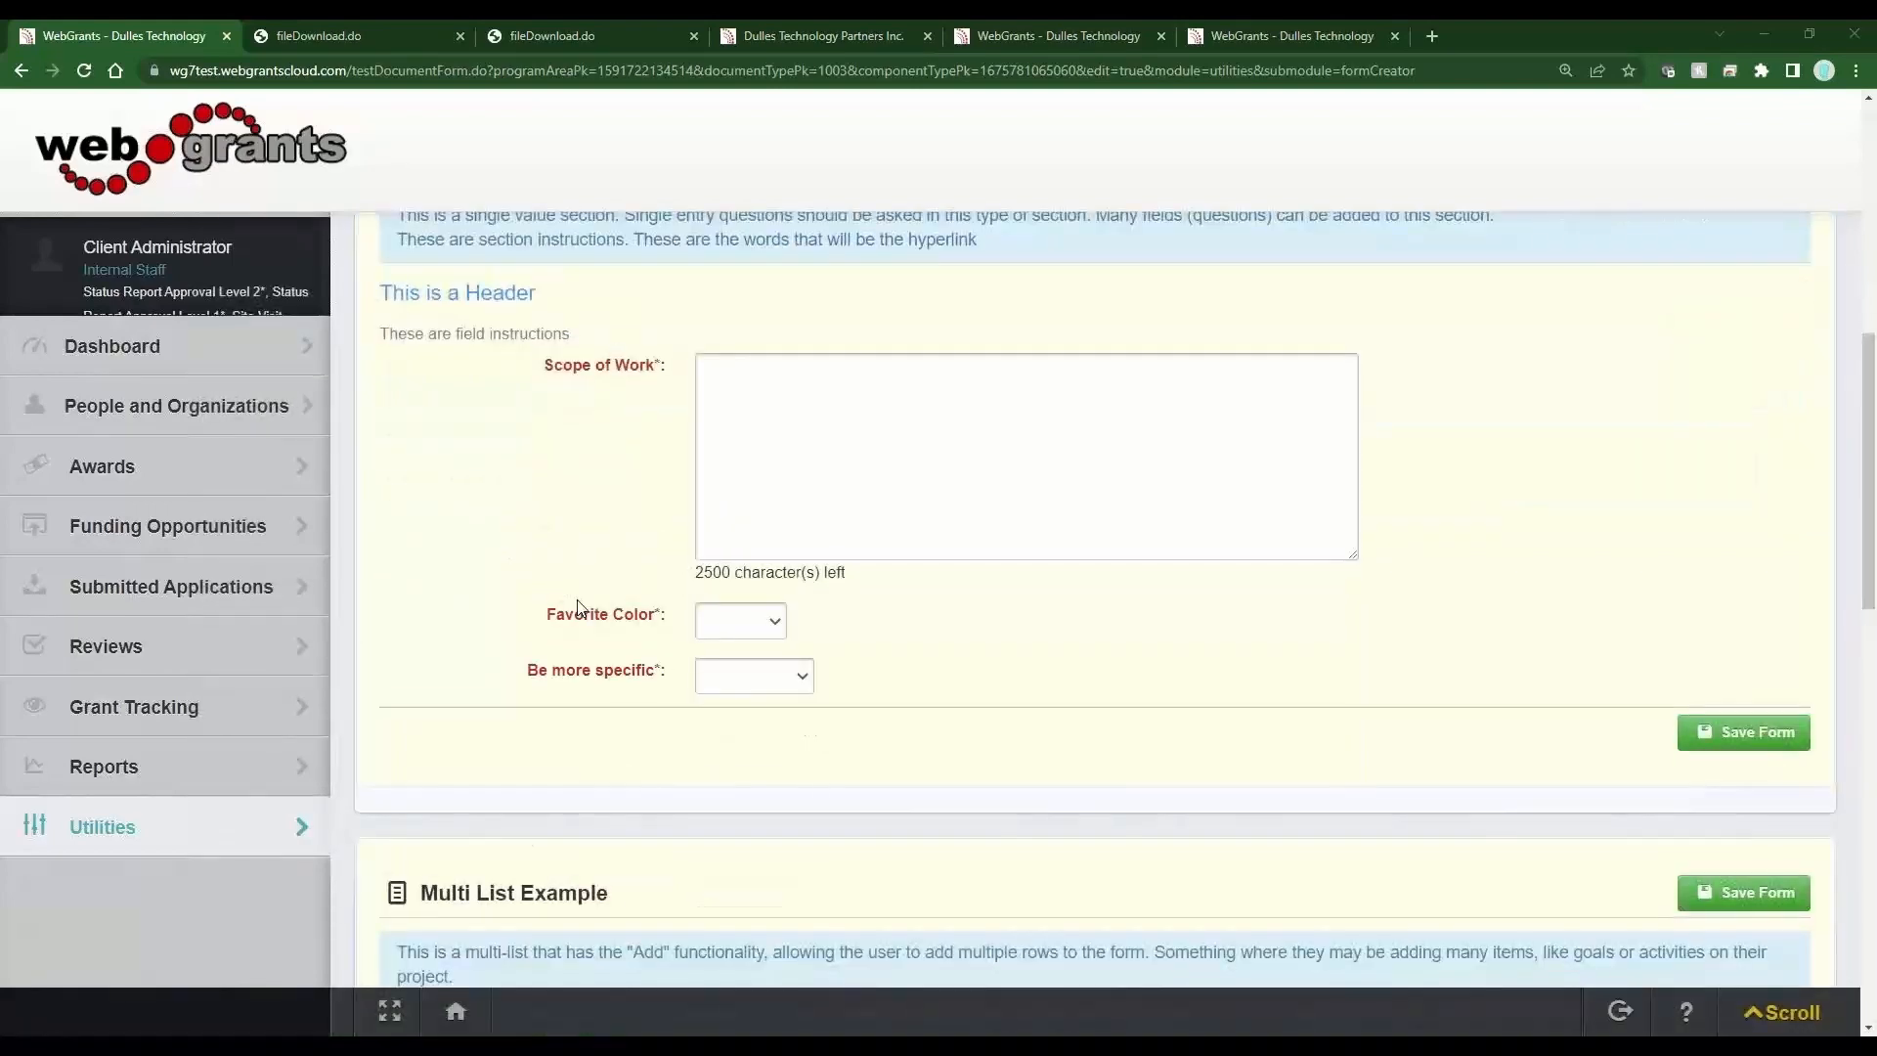
pyautogui.scroll(-3, 578, 608)
pyautogui.scroll(3, 578, 608)
pyautogui.moveTo(665, 620); pyautogui.dragTo(528, 620)
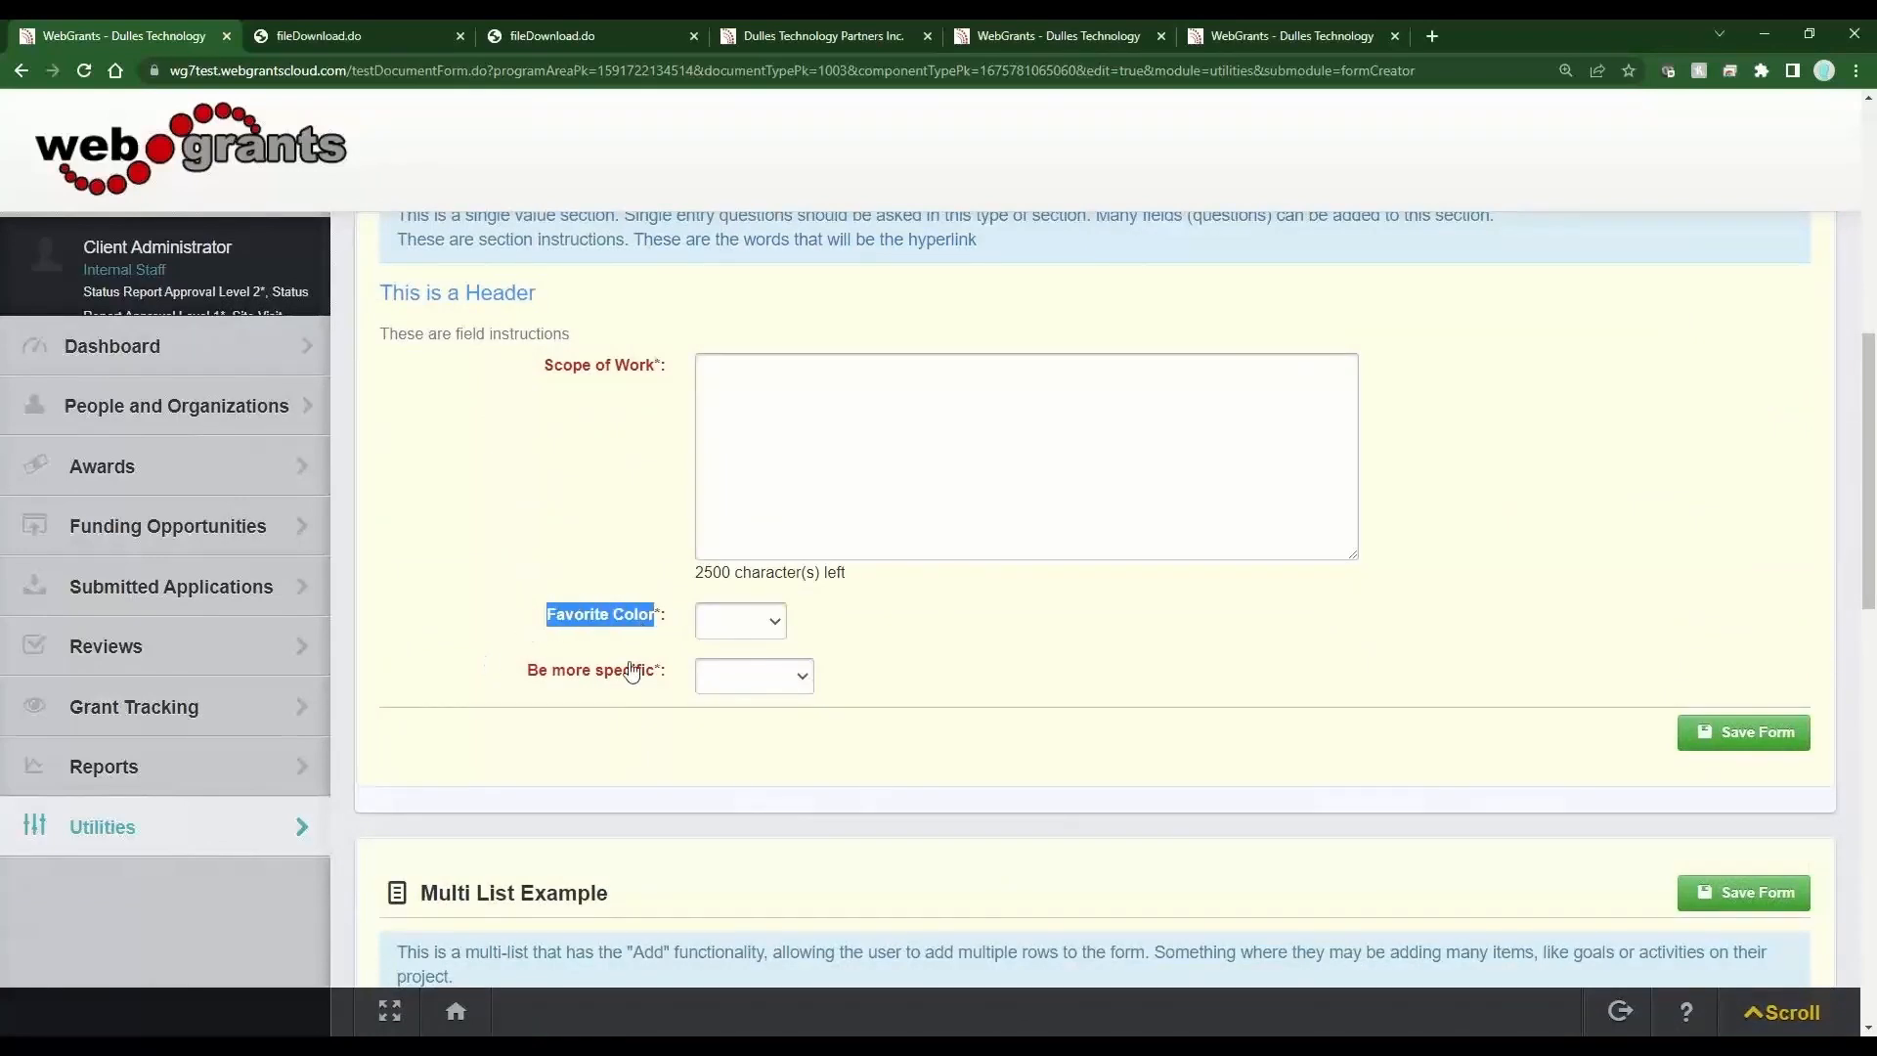
pyautogui.scroll(3, 631, 692)
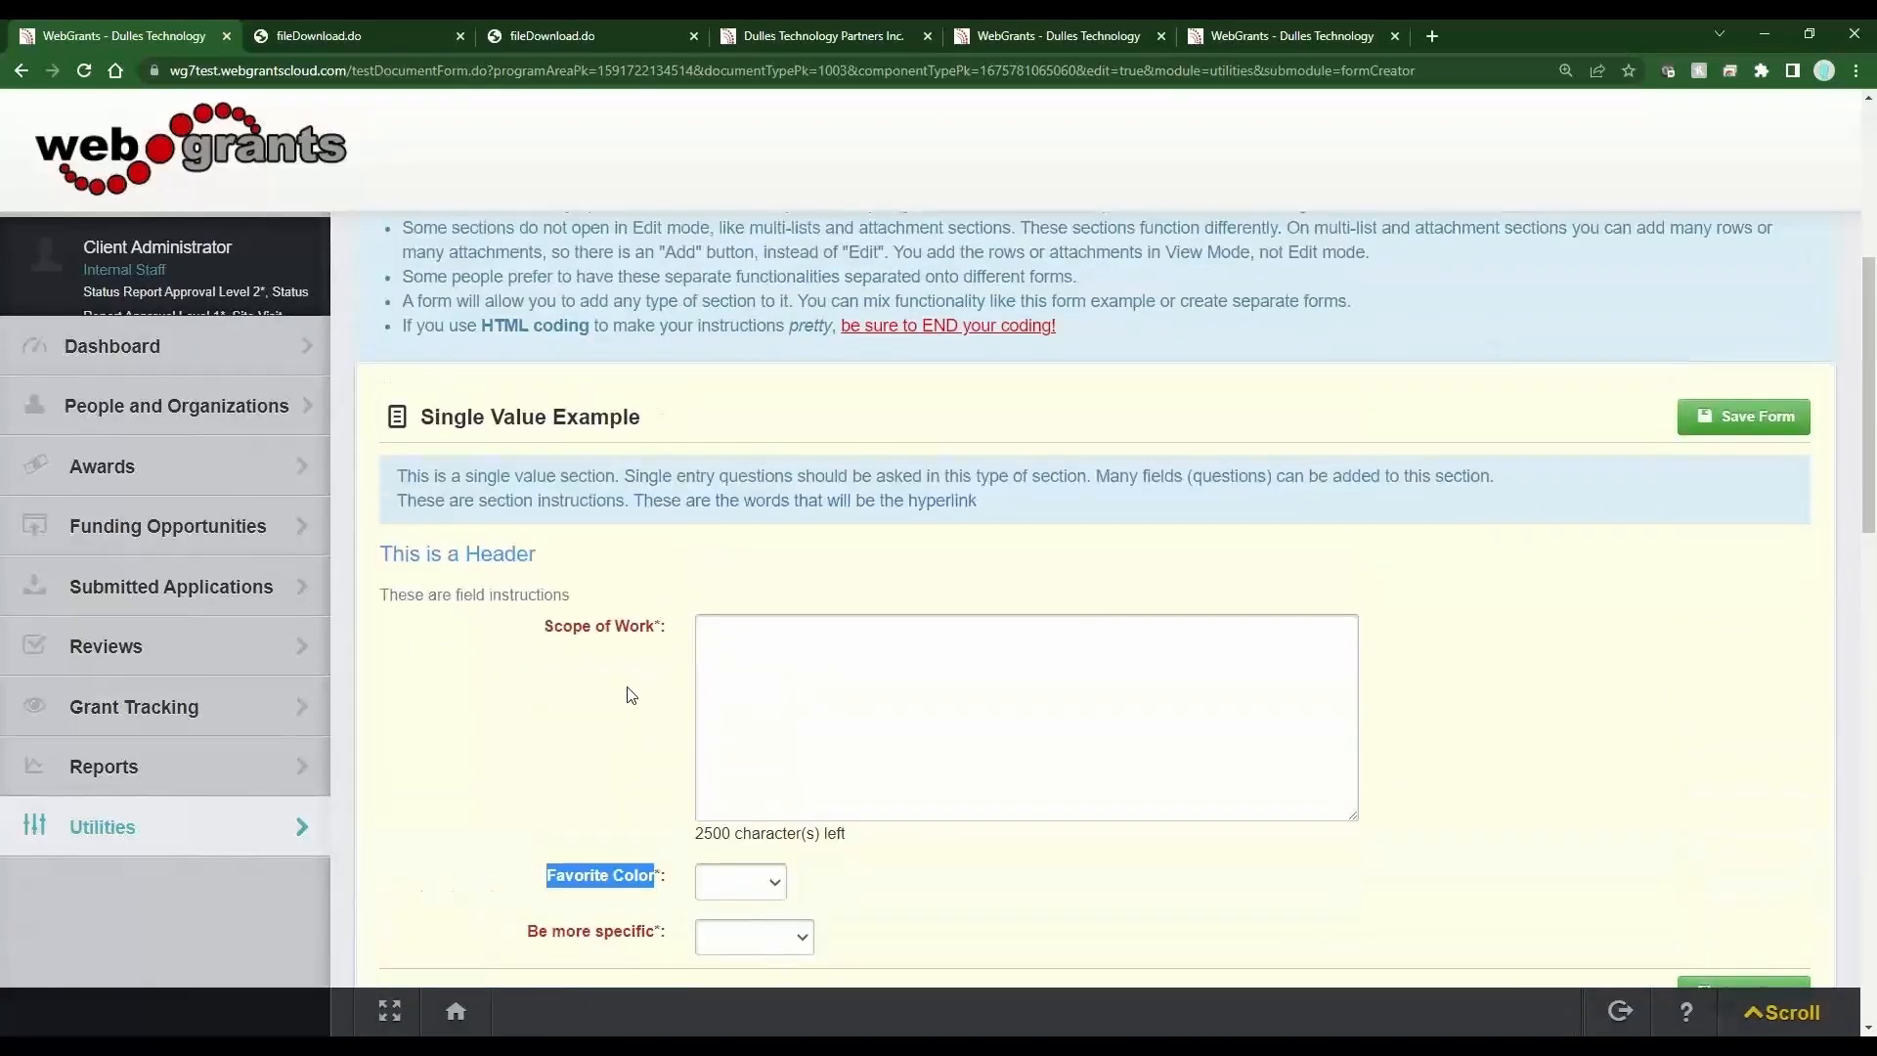
pyautogui.scroll(5, 630, 694)
# Go back to the form layout and open the Favorite Color field's properties.
pyautogui.click(427, 367)
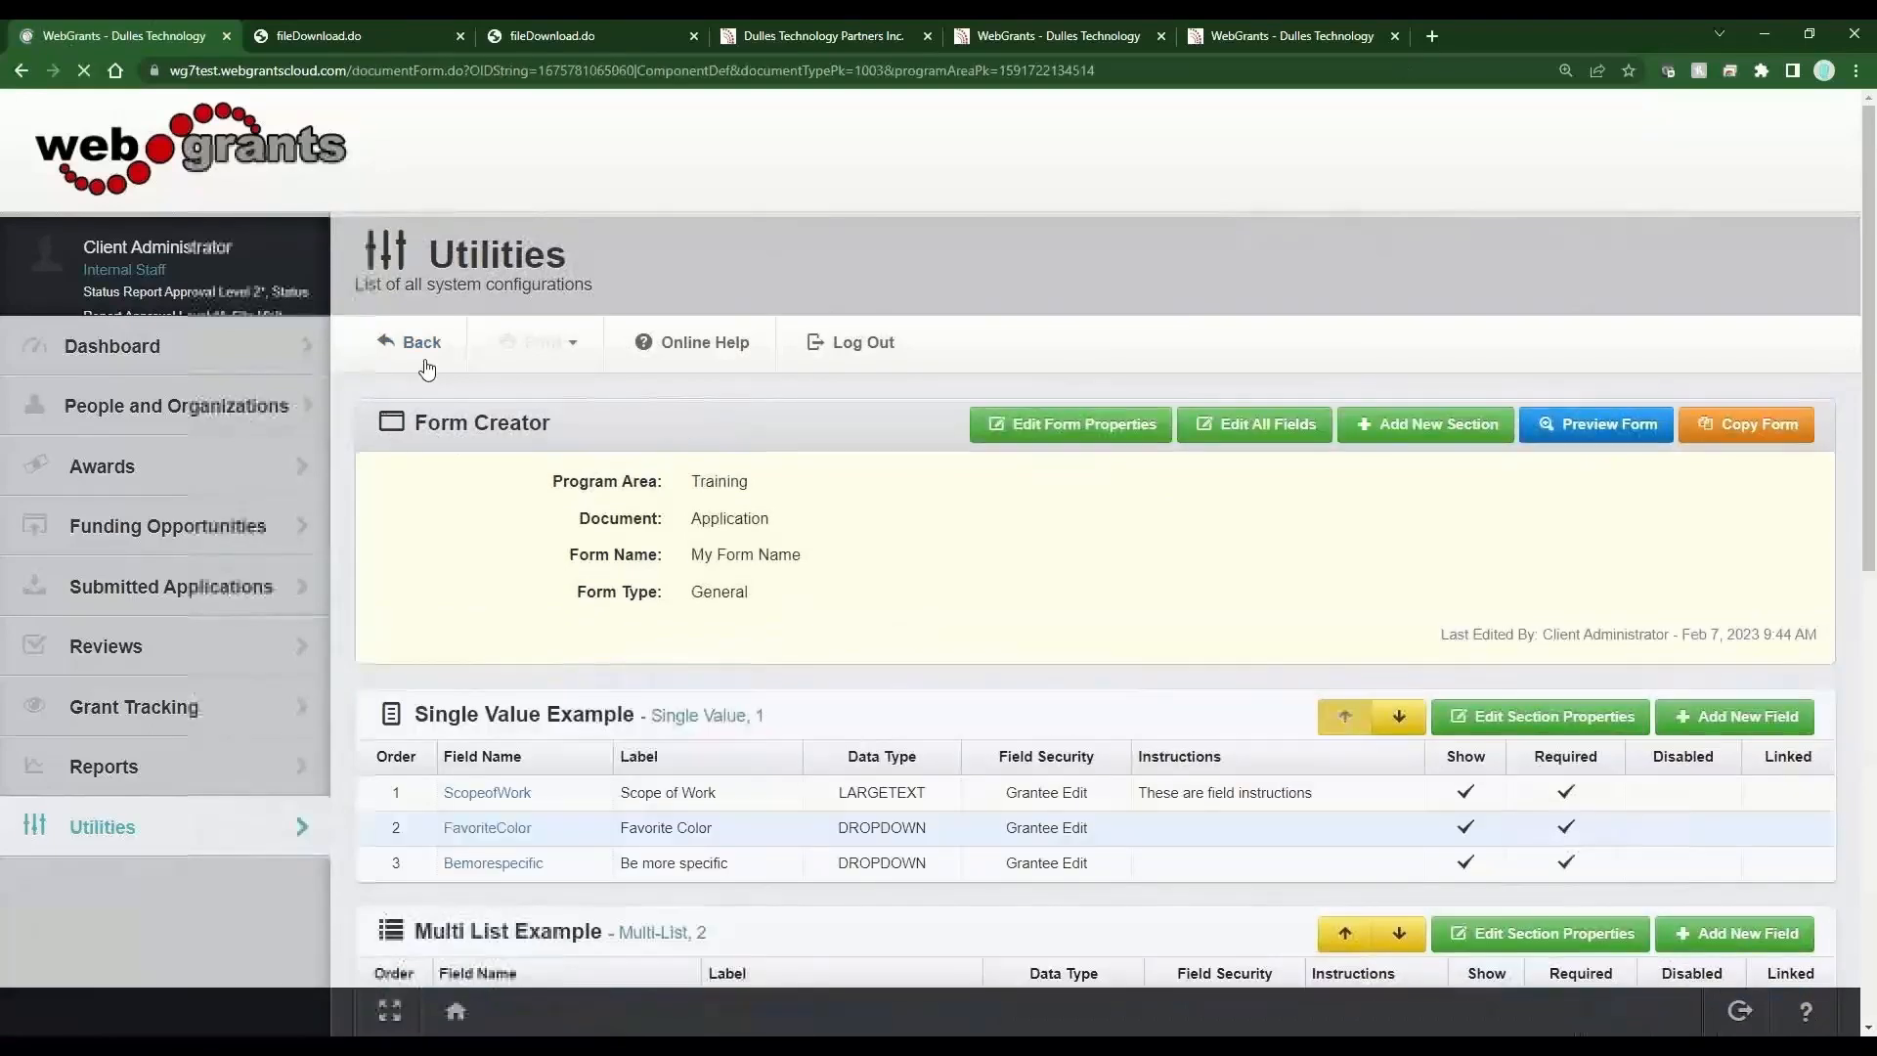
pyautogui.click(697, 836)
pyautogui.scroll(-7, 1122, 796)
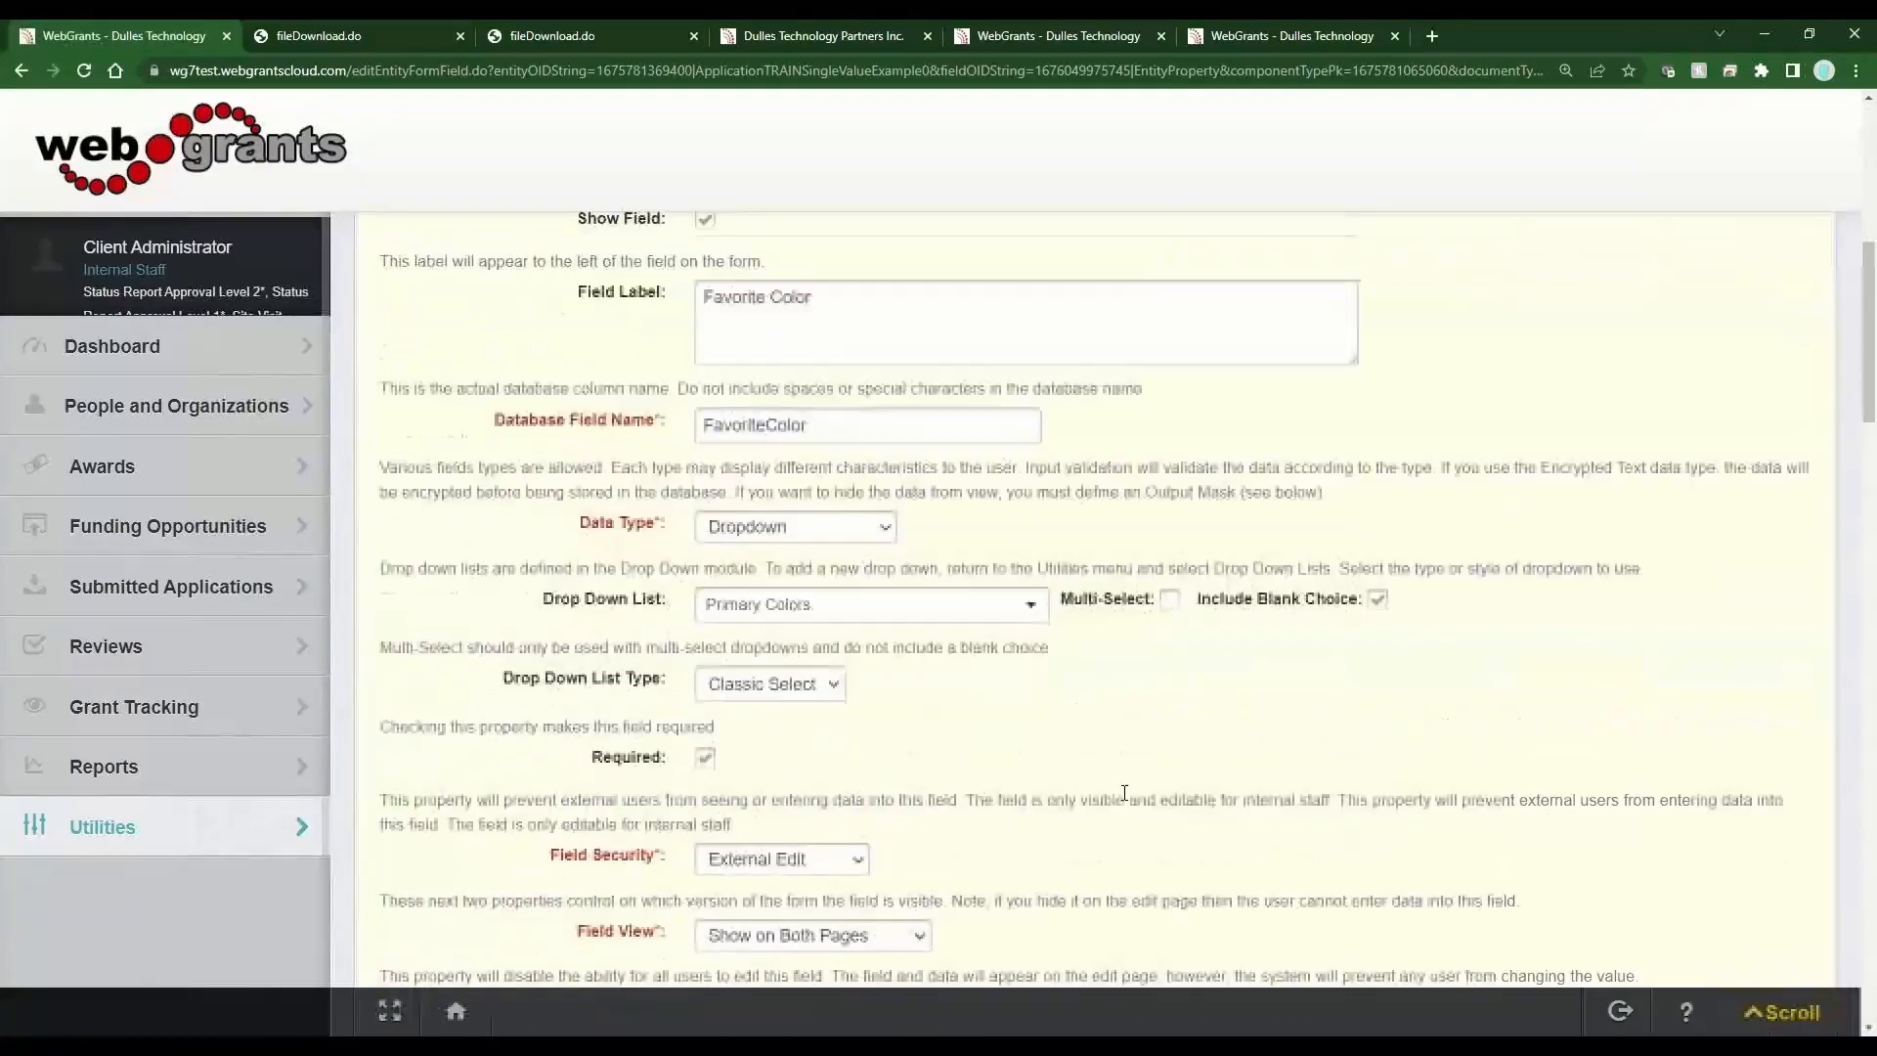
# In the Favorite Color field's Field Instructions, paste the hyperlink code template and insert "Click" before it.
pyautogui.scroll(-20, 1124, 794)
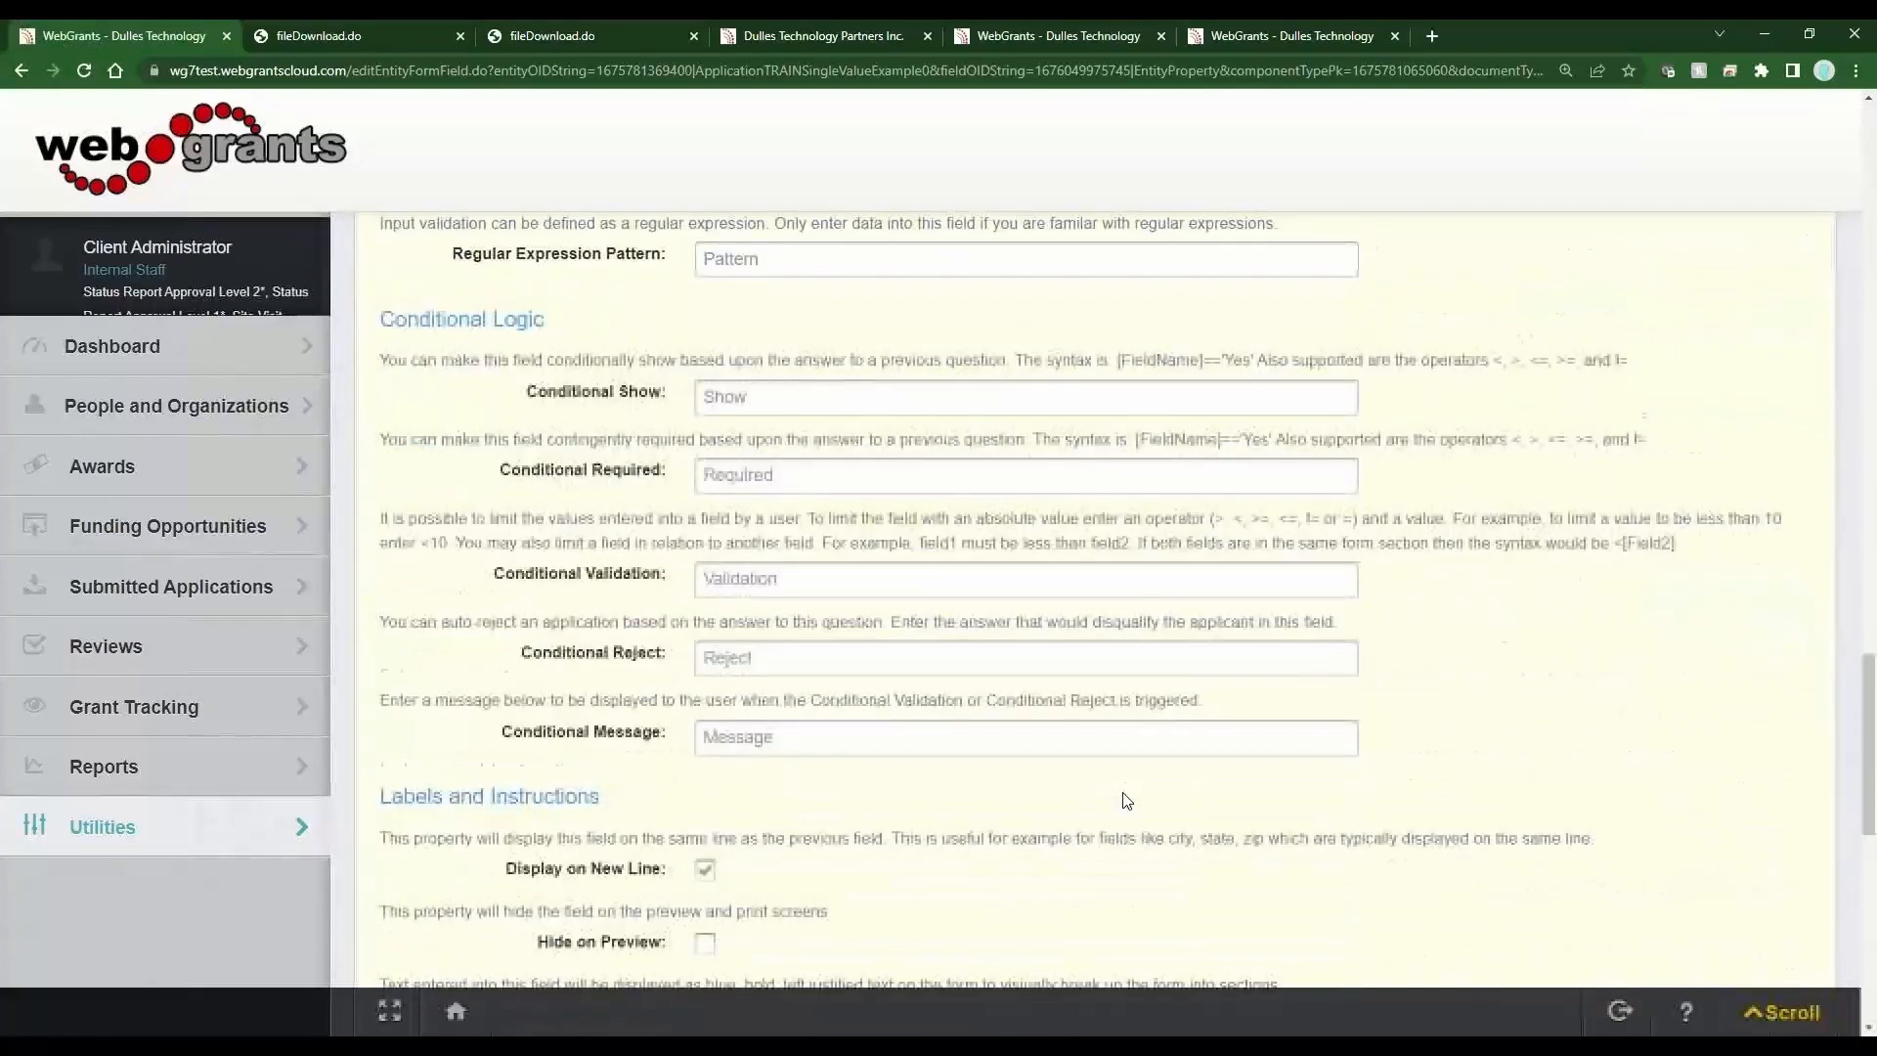
pyautogui.scroll(-5, 1124, 800)
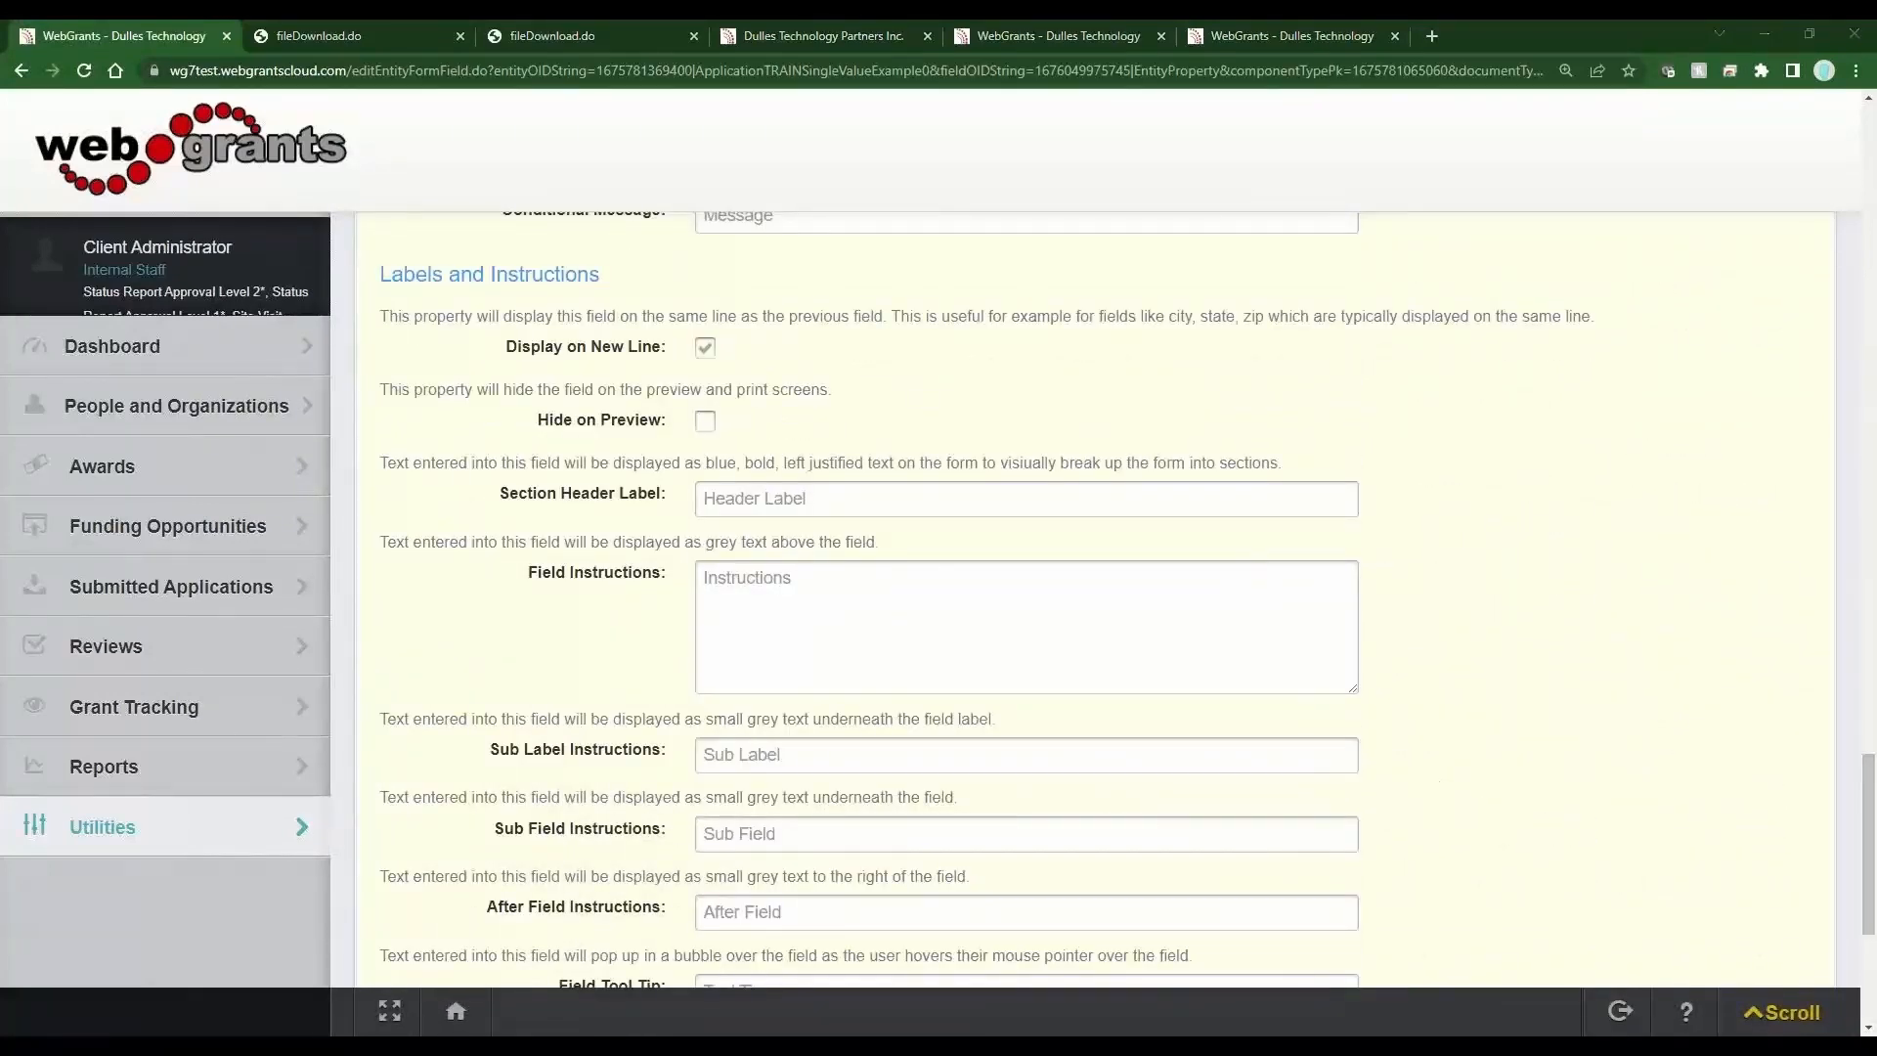
pyautogui.click(934, 641)
pyautogui.hotkey('ctrl', 'v')
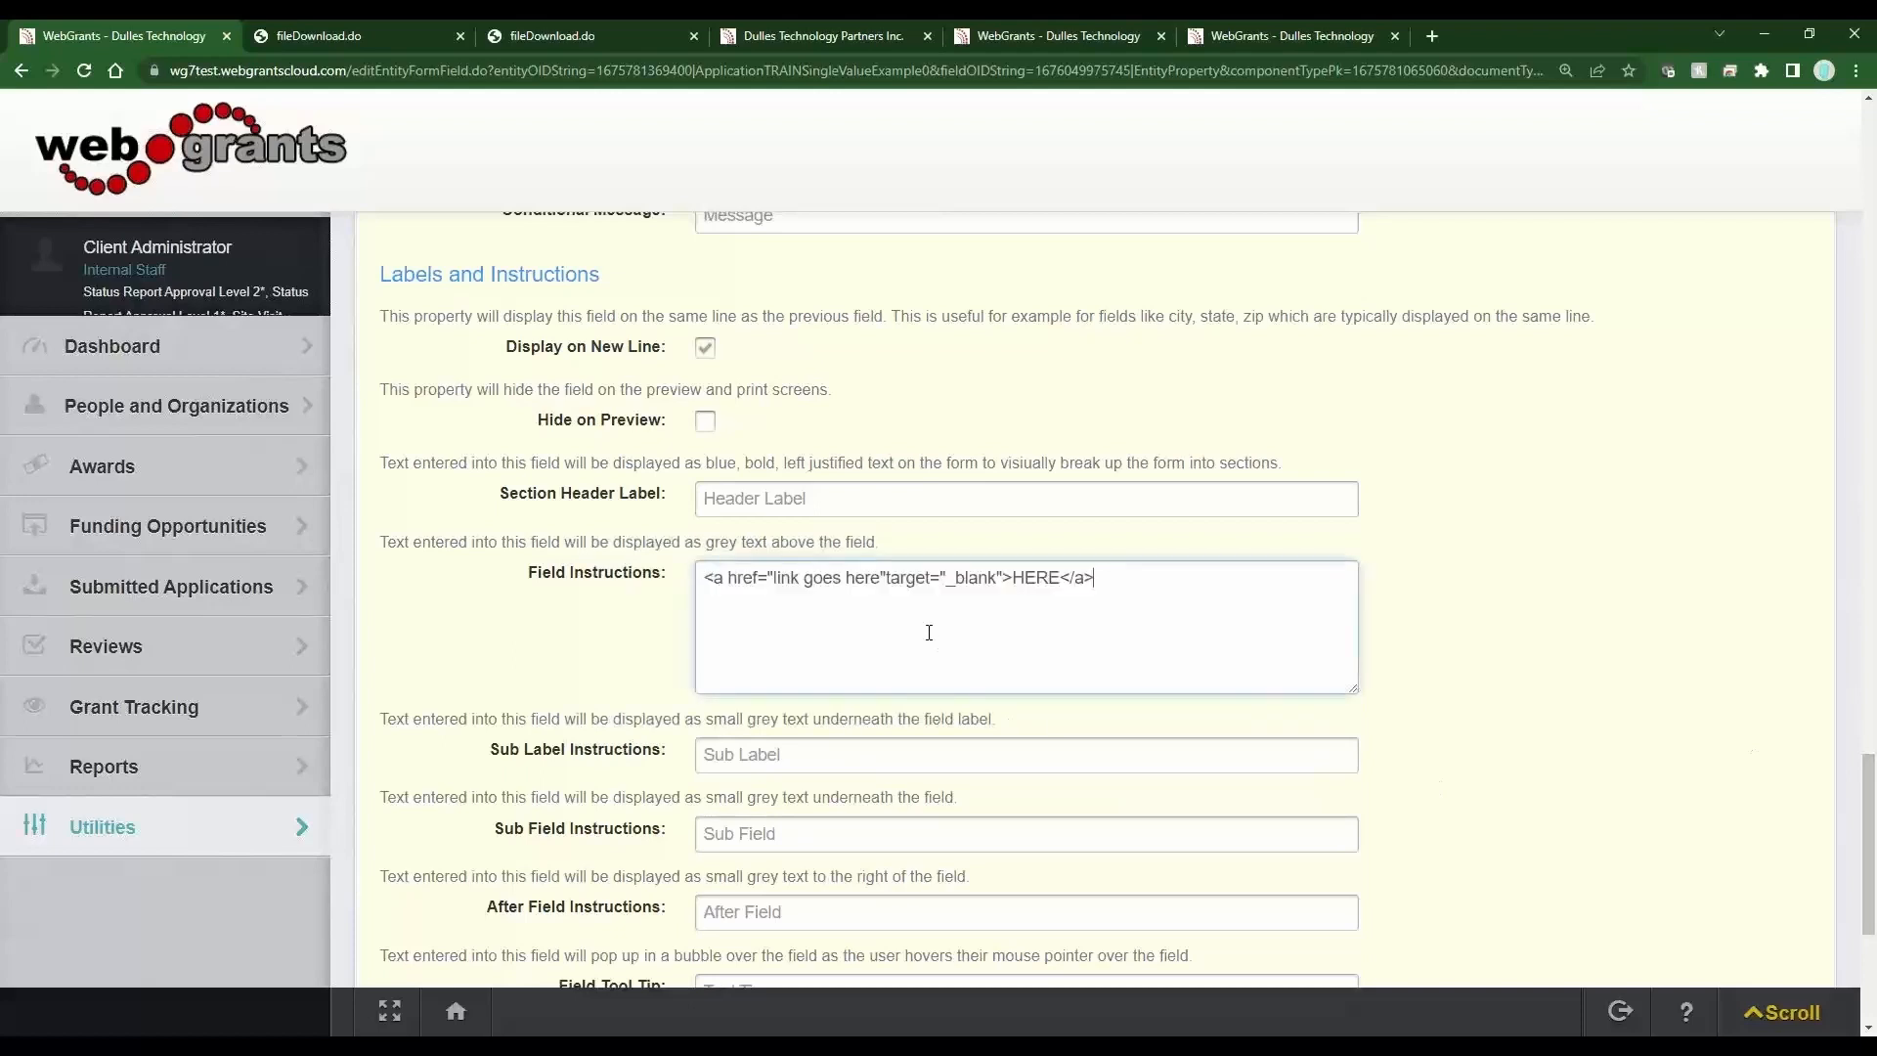
pyautogui.click(706, 577)
pyautogui.write('Click')
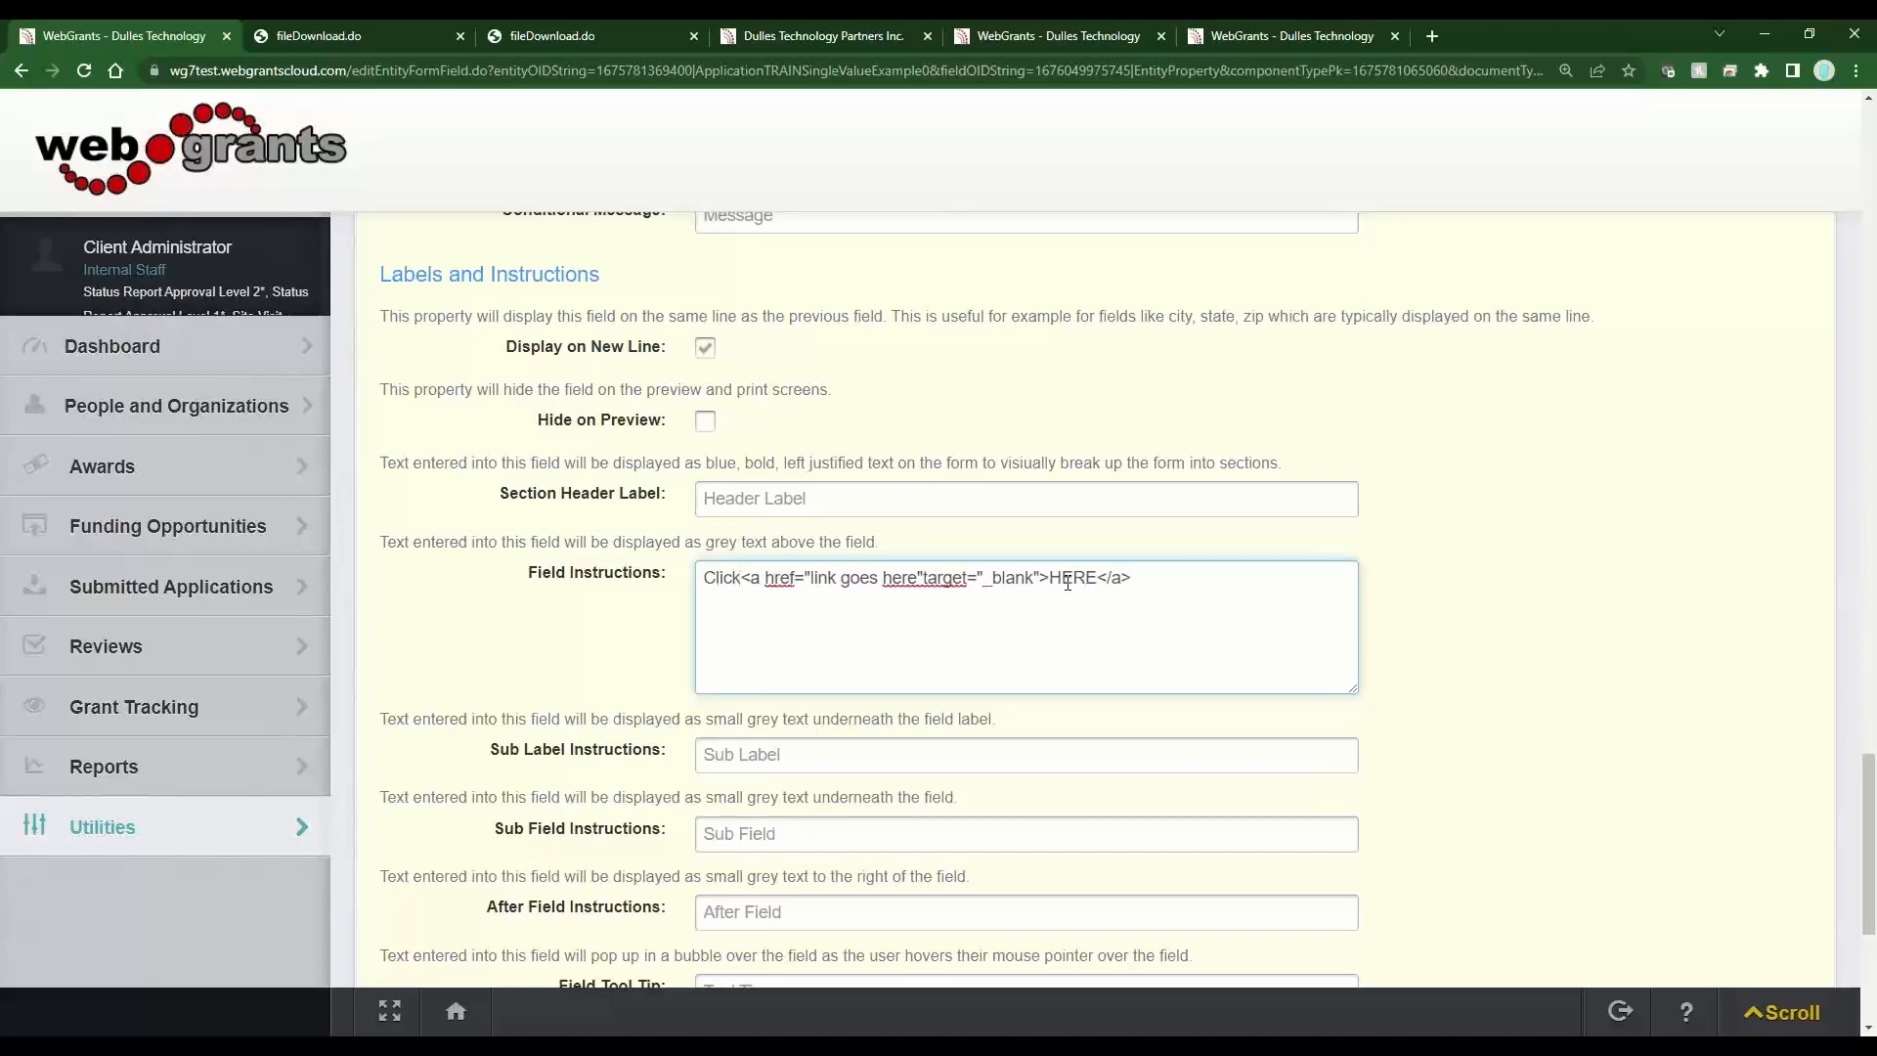
# Replace the "link goes here" placeholder with the copied Dulles Technology website address, then save the field info.
pyautogui.moveTo(1102, 578); pyautogui.dragTo(1054, 578)
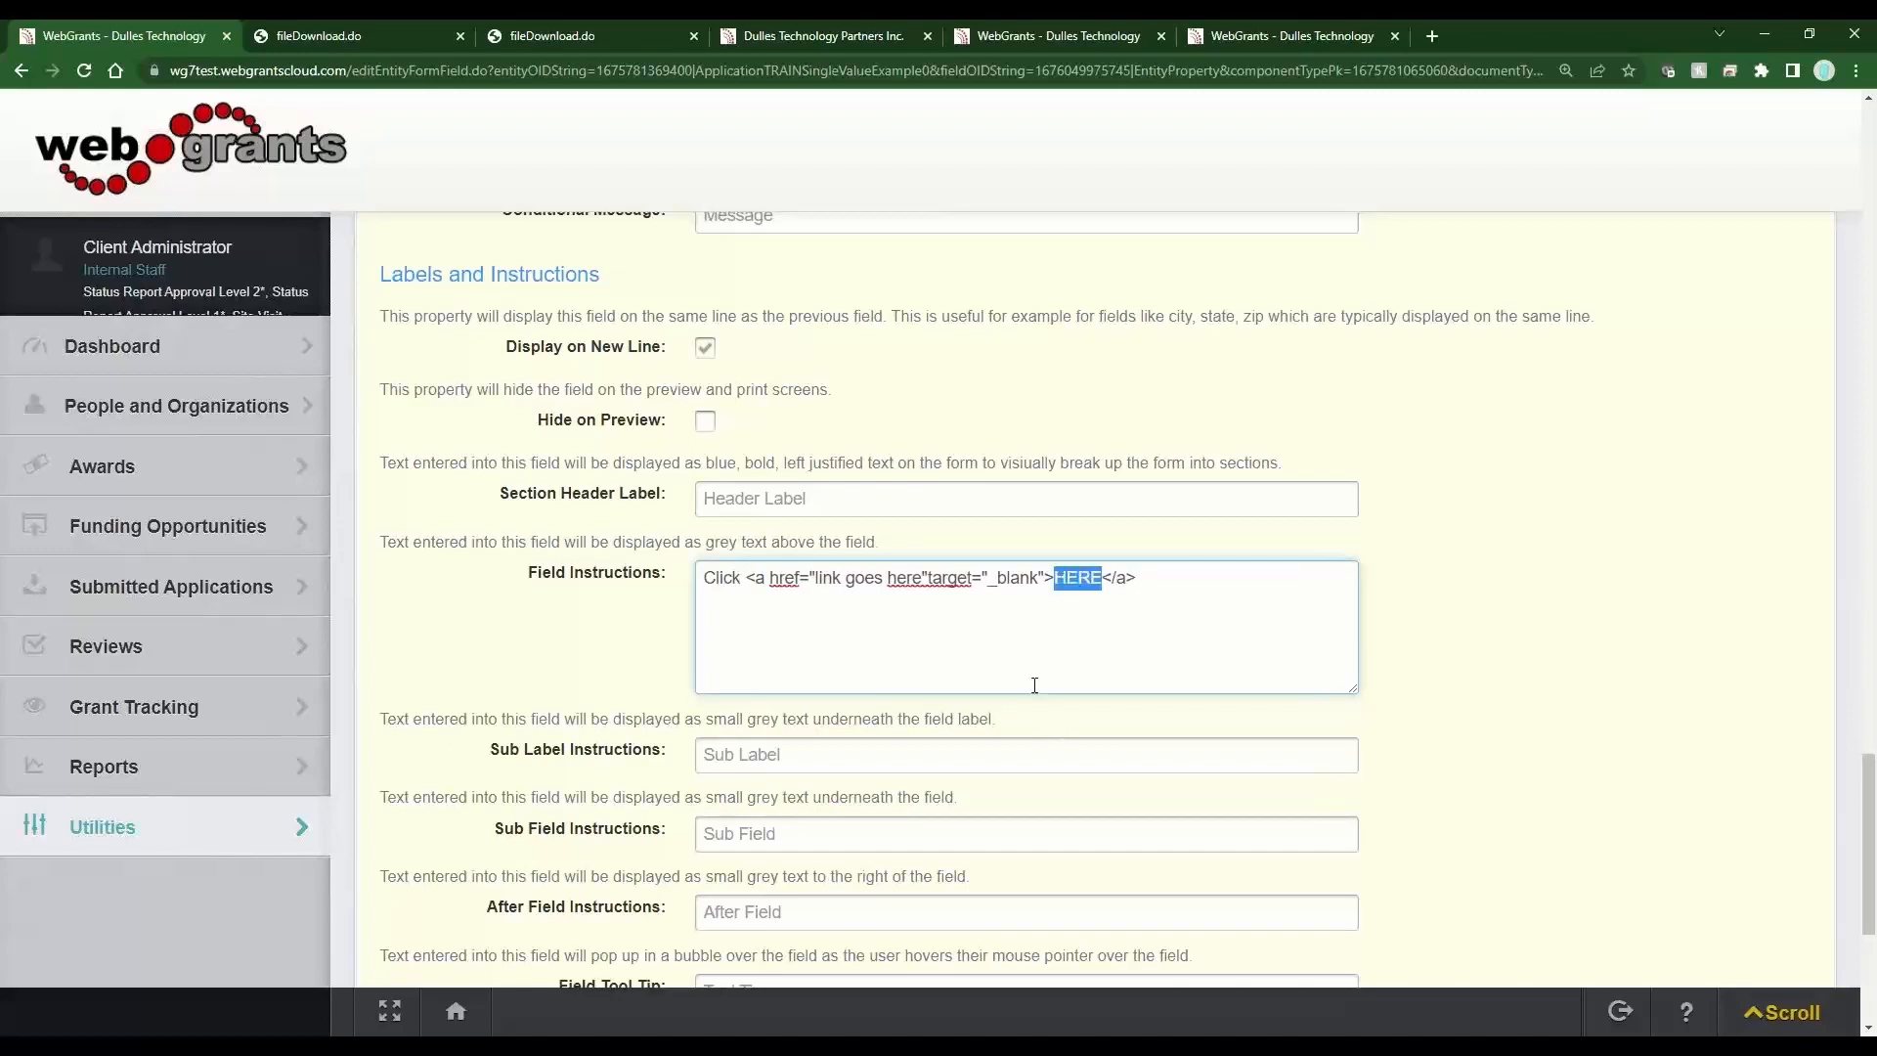
pyautogui.click(824, 38)
pyautogui.click(266, 66)
pyautogui.hotkey('ctrl', 'c')
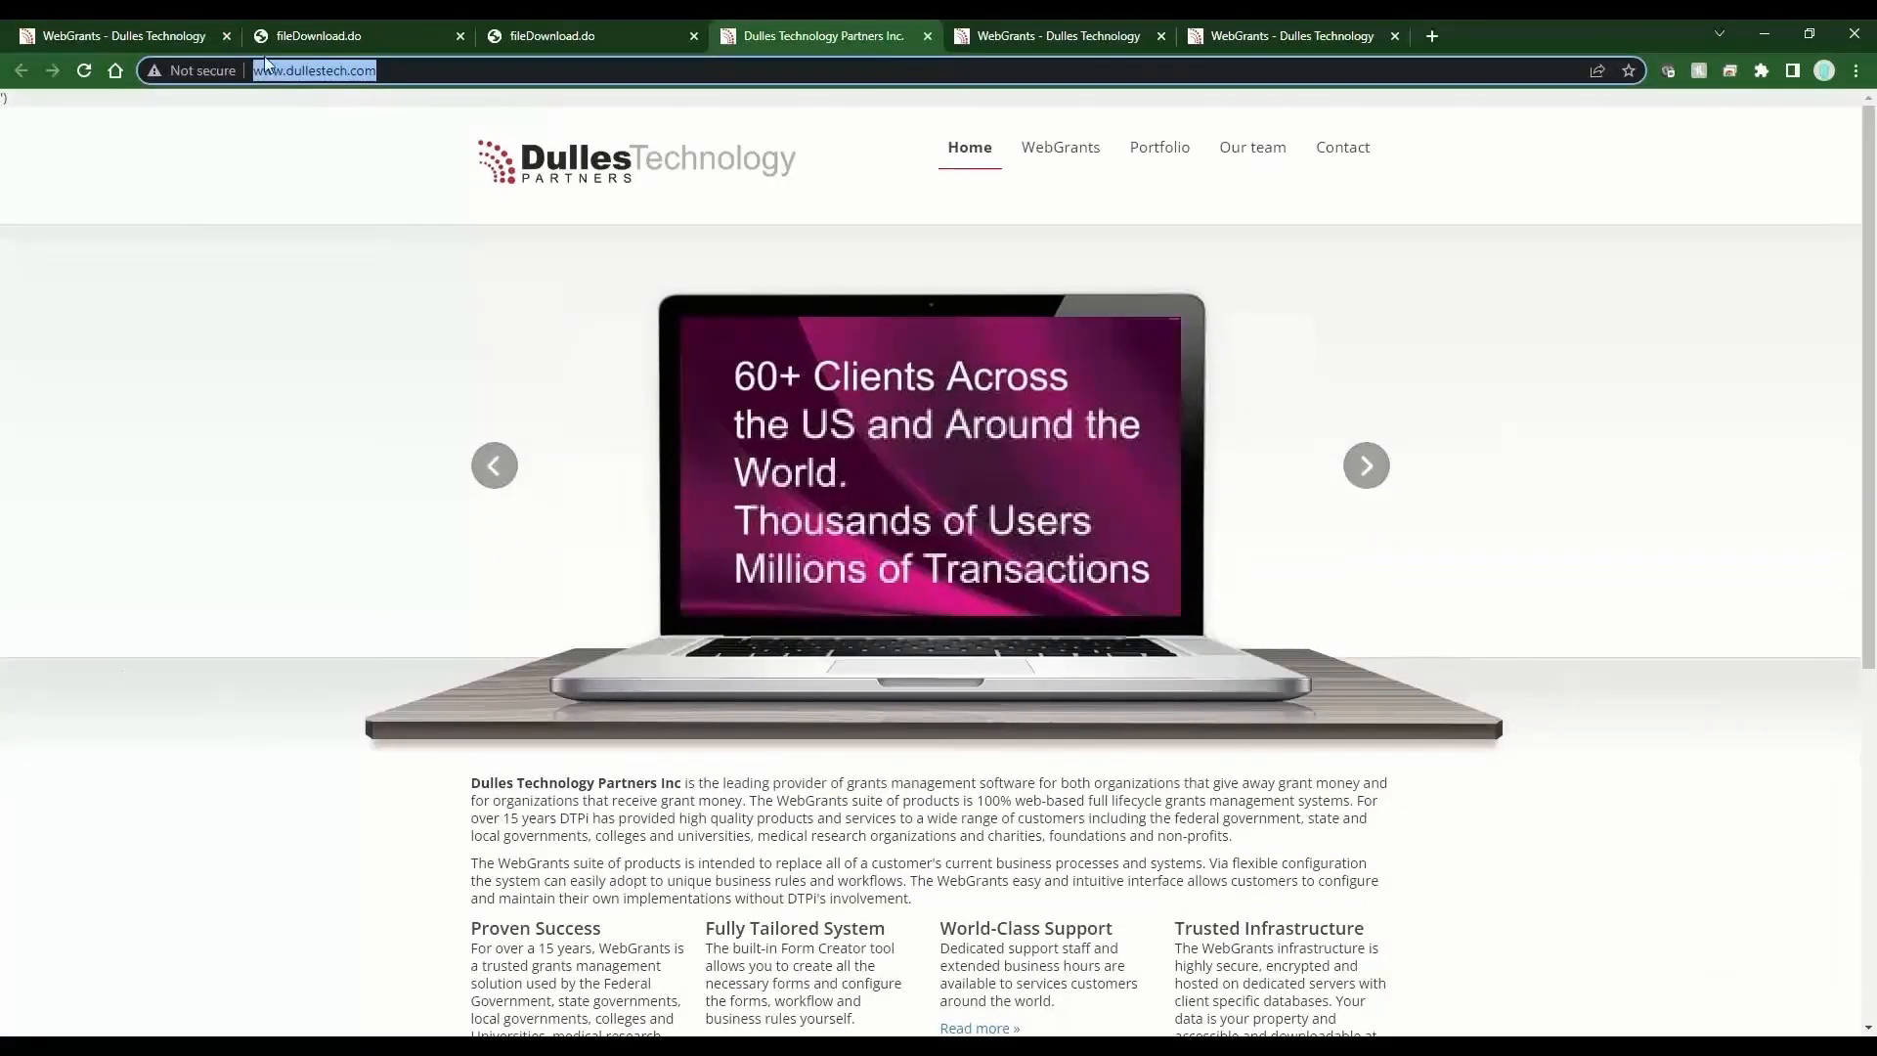
pyautogui.click(117, 35)
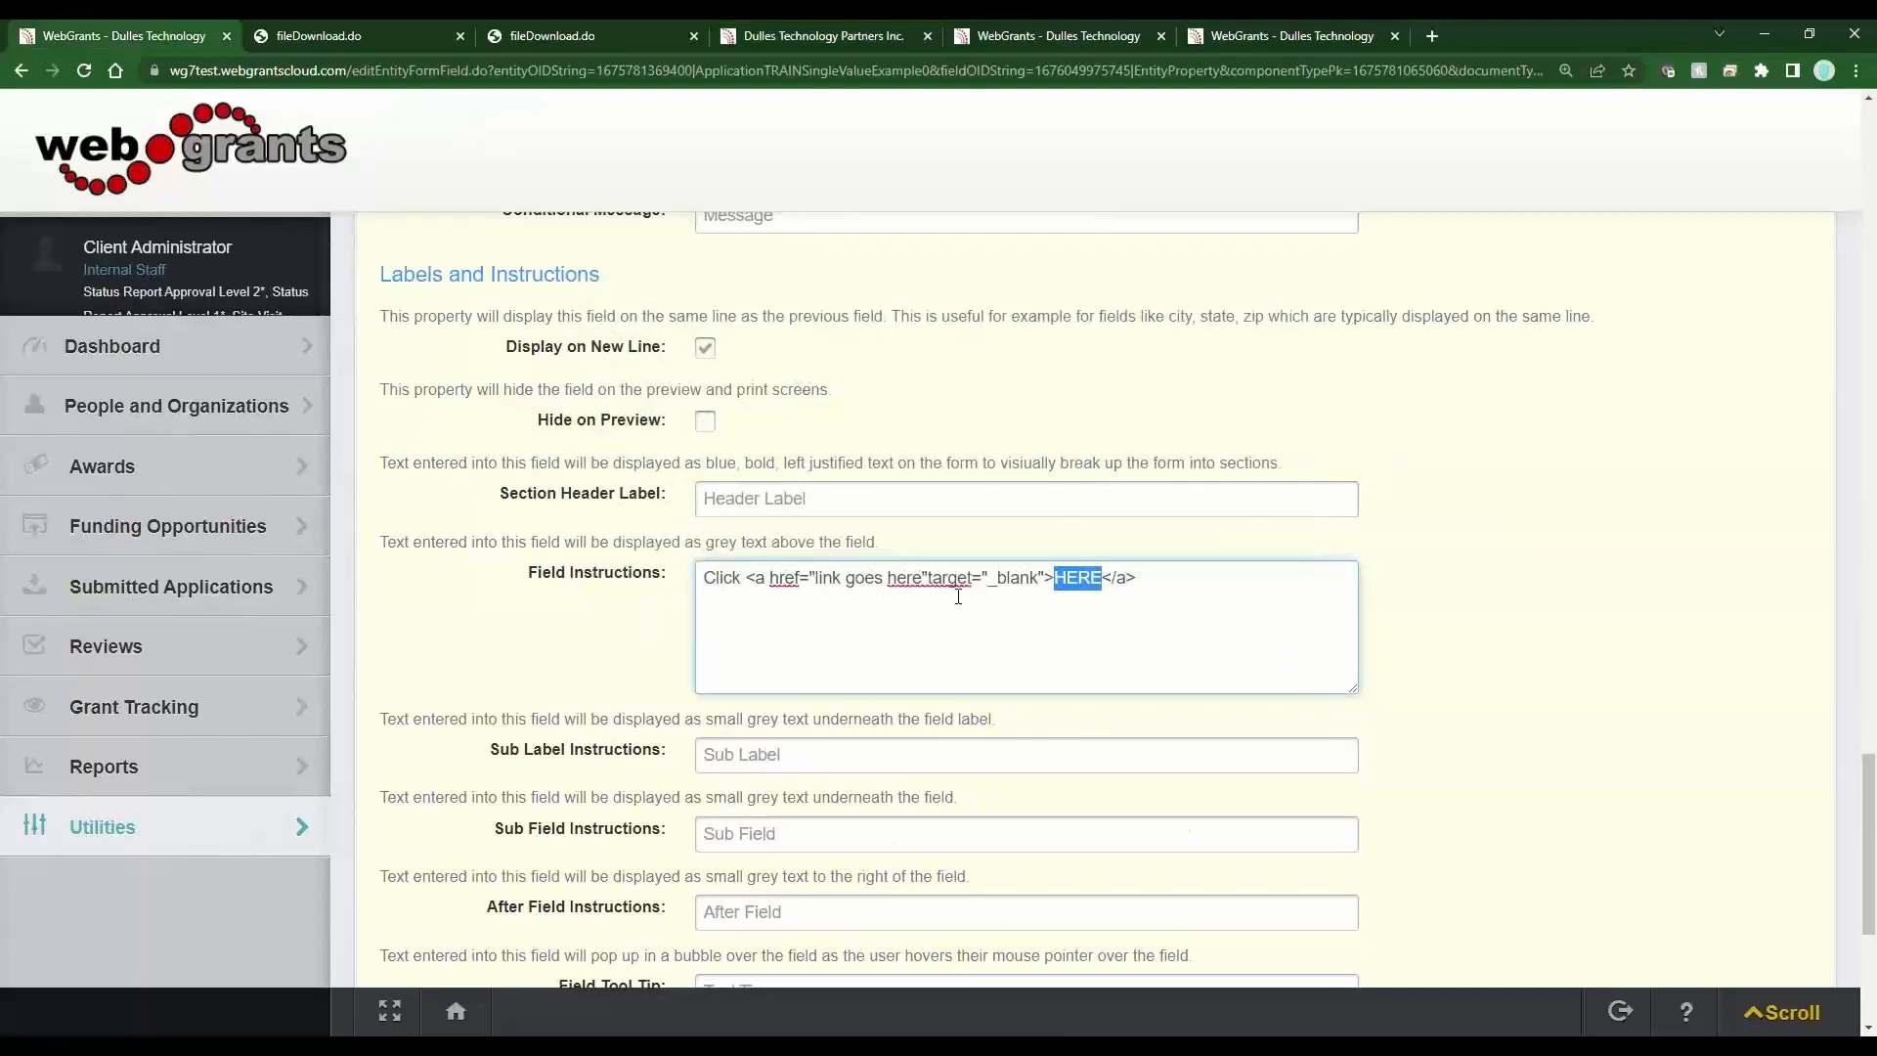
pyautogui.moveTo(924, 577); pyautogui.dragTo(818, 585)
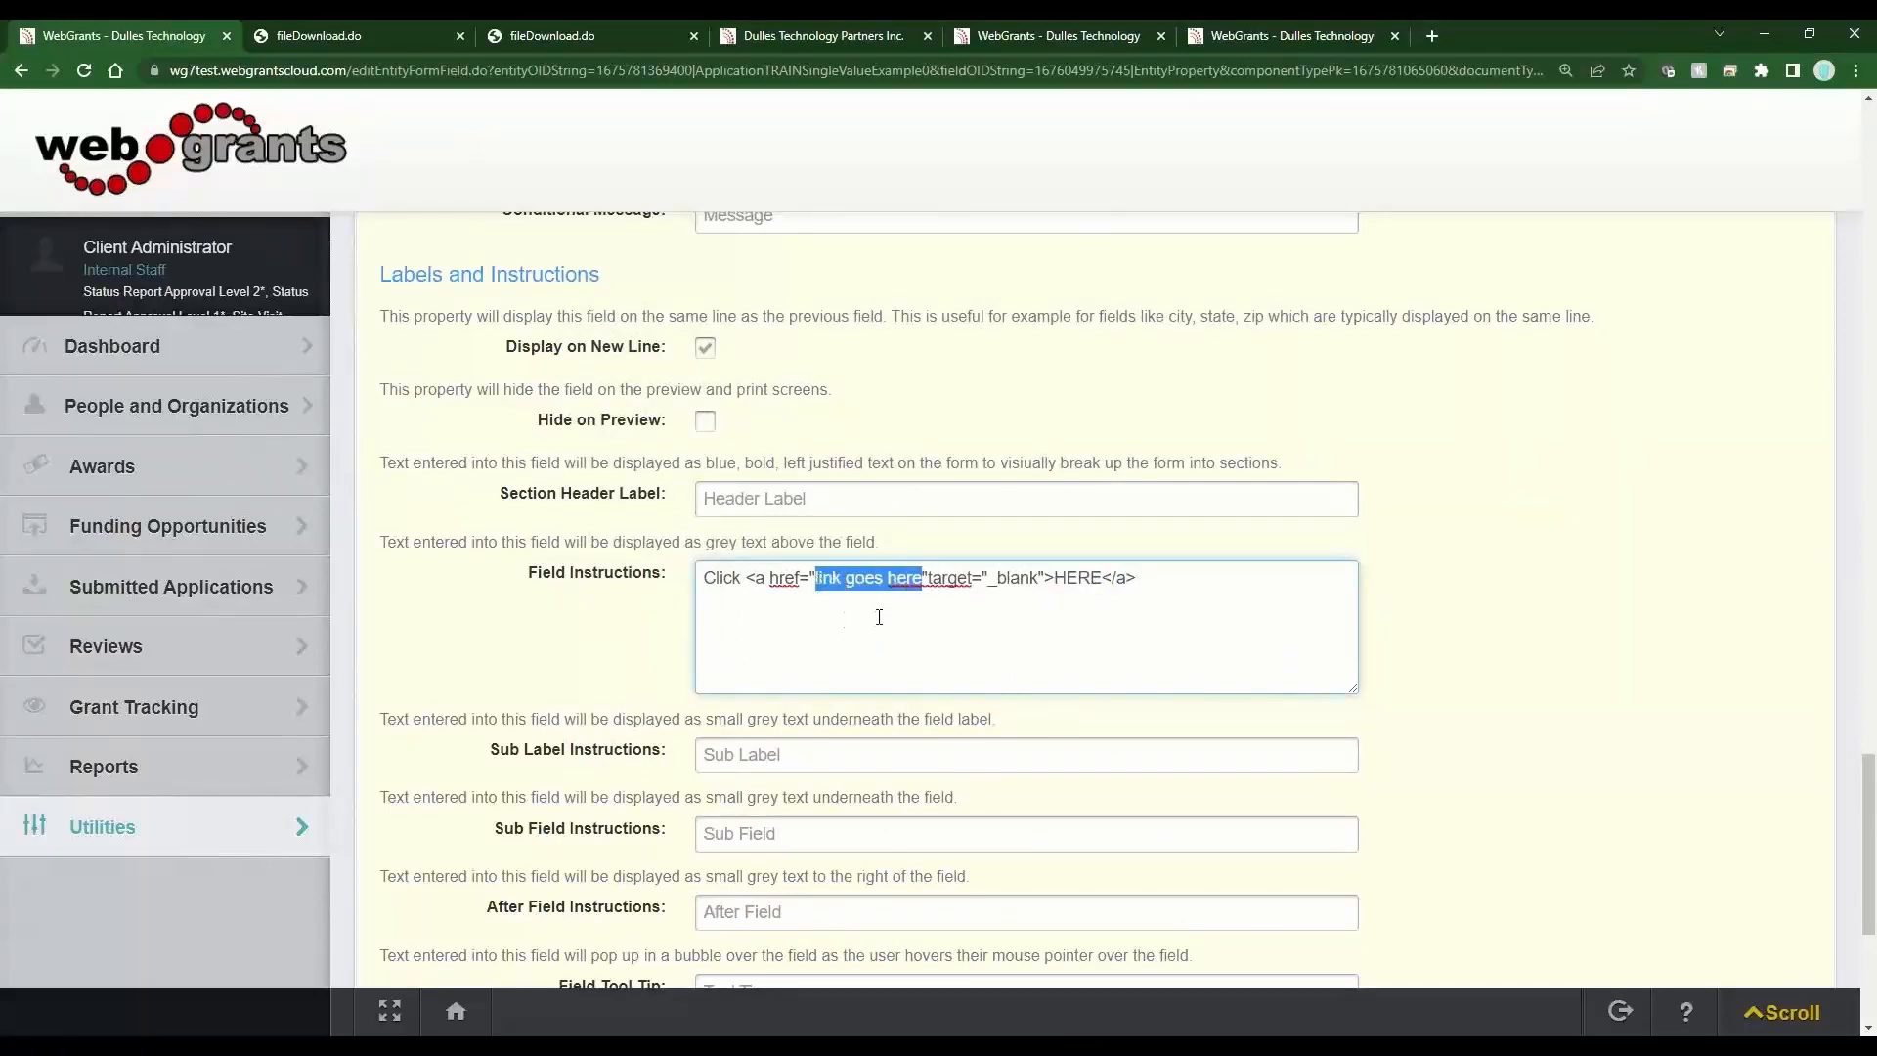
pyautogui.hotkey('ctrl', 'v')
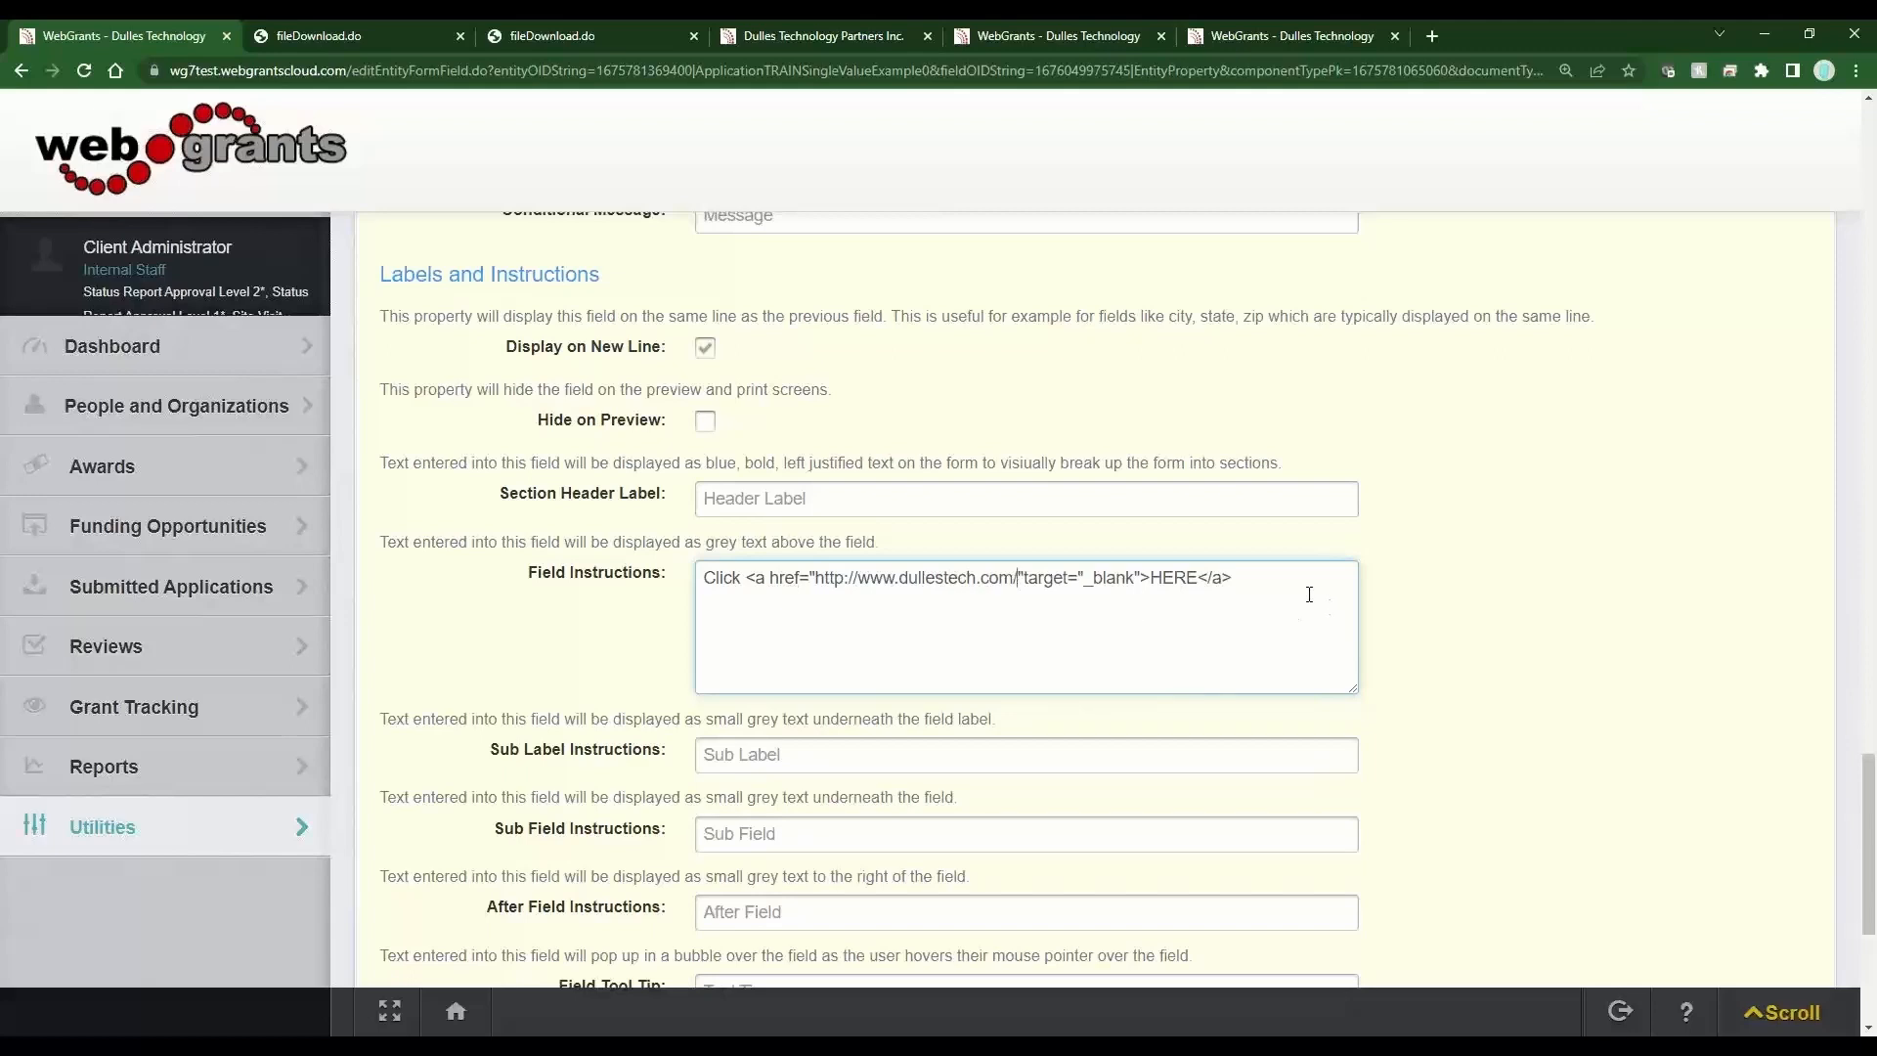
pyautogui.scroll(20, 1309, 594)
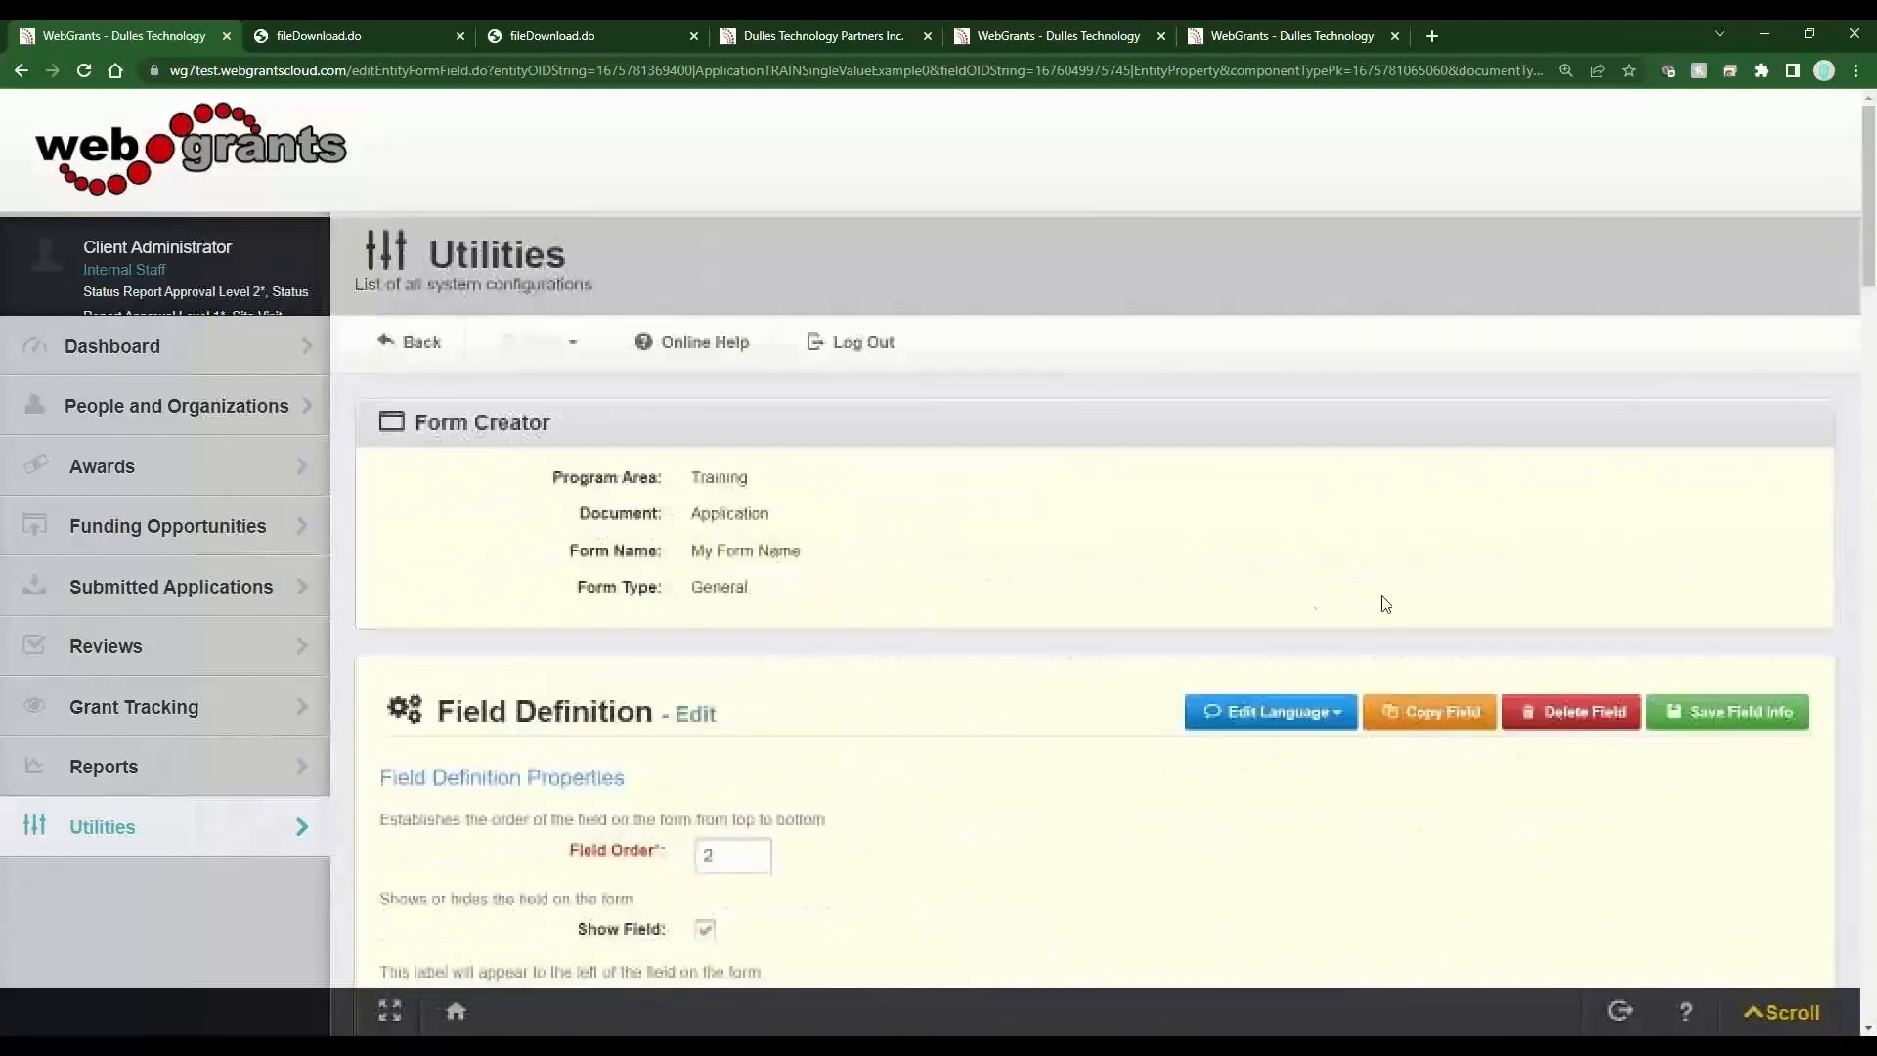
pyautogui.click(1693, 711)
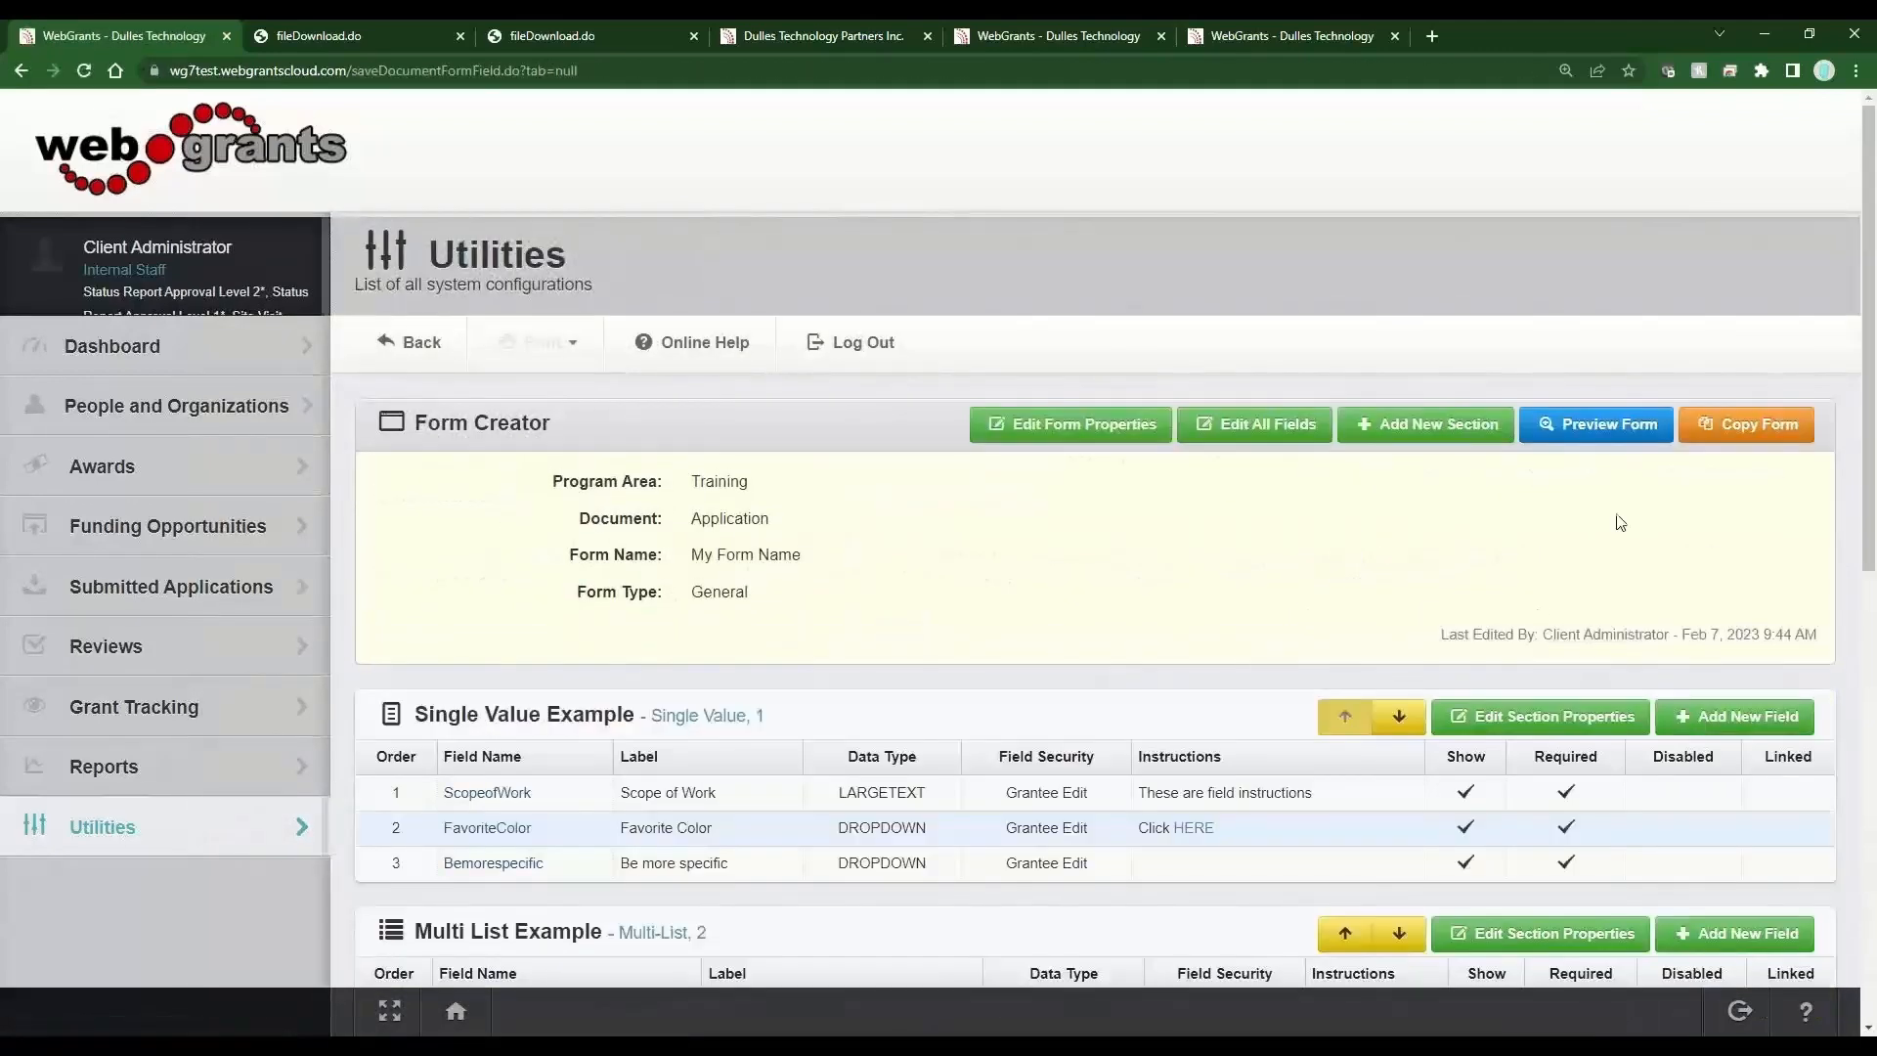
# Preview the form, follow the Favorite Color field's Click HERE link, and return to the WebGrants tab.
pyautogui.click(1603, 430)
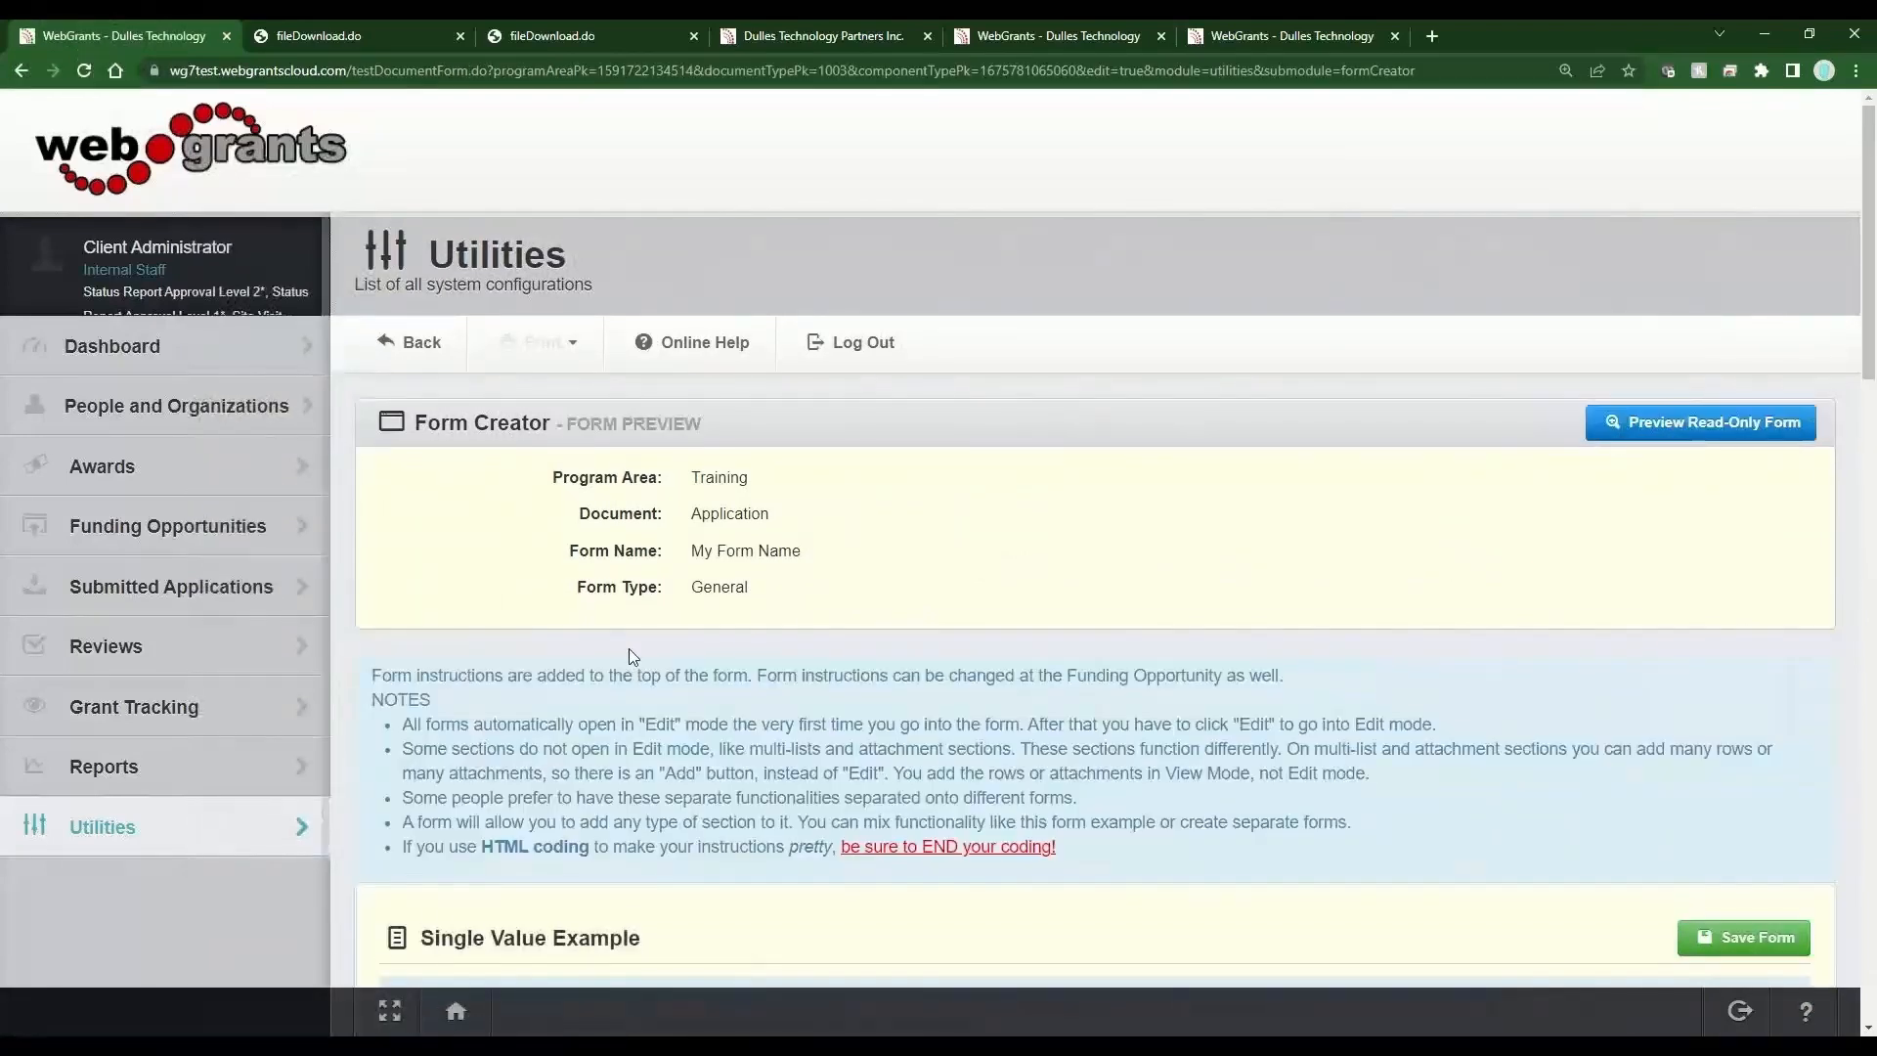
pyautogui.scroll(-5, 632, 655)
pyautogui.scroll(-3, 633, 656)
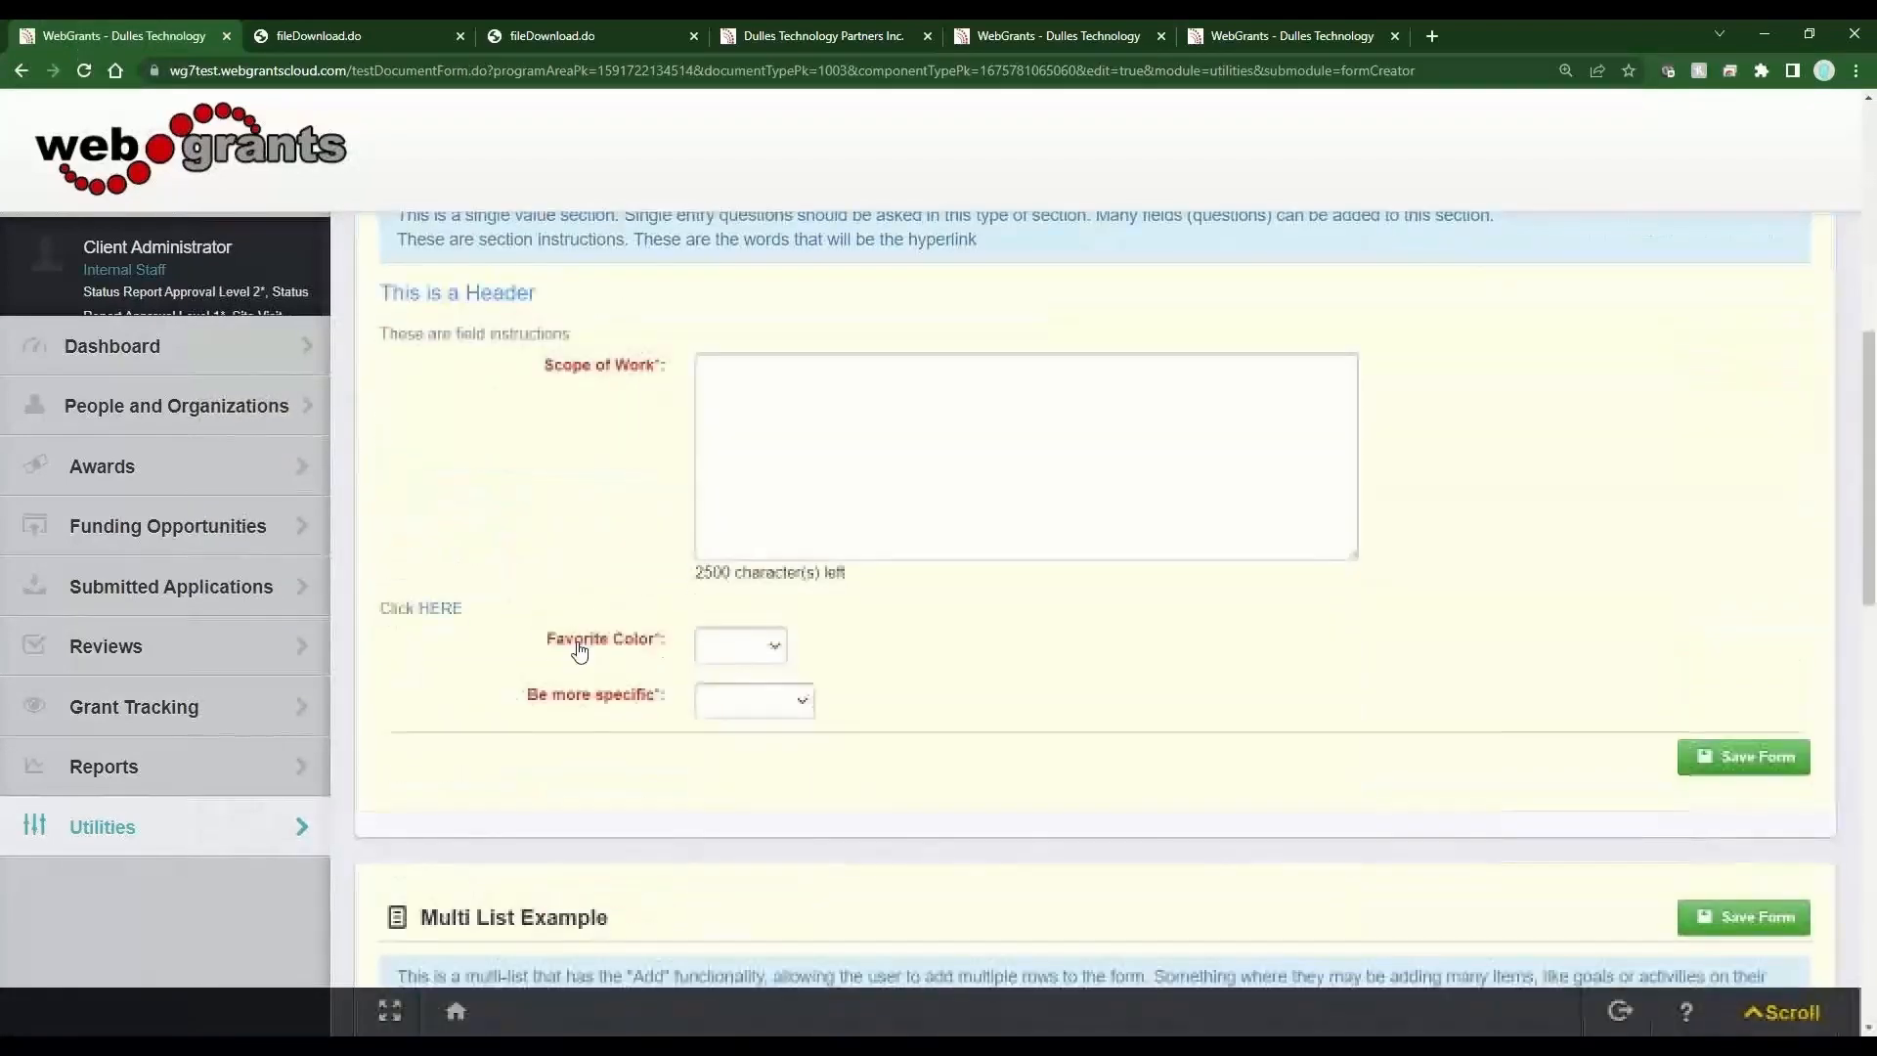
pyautogui.click(450, 614)
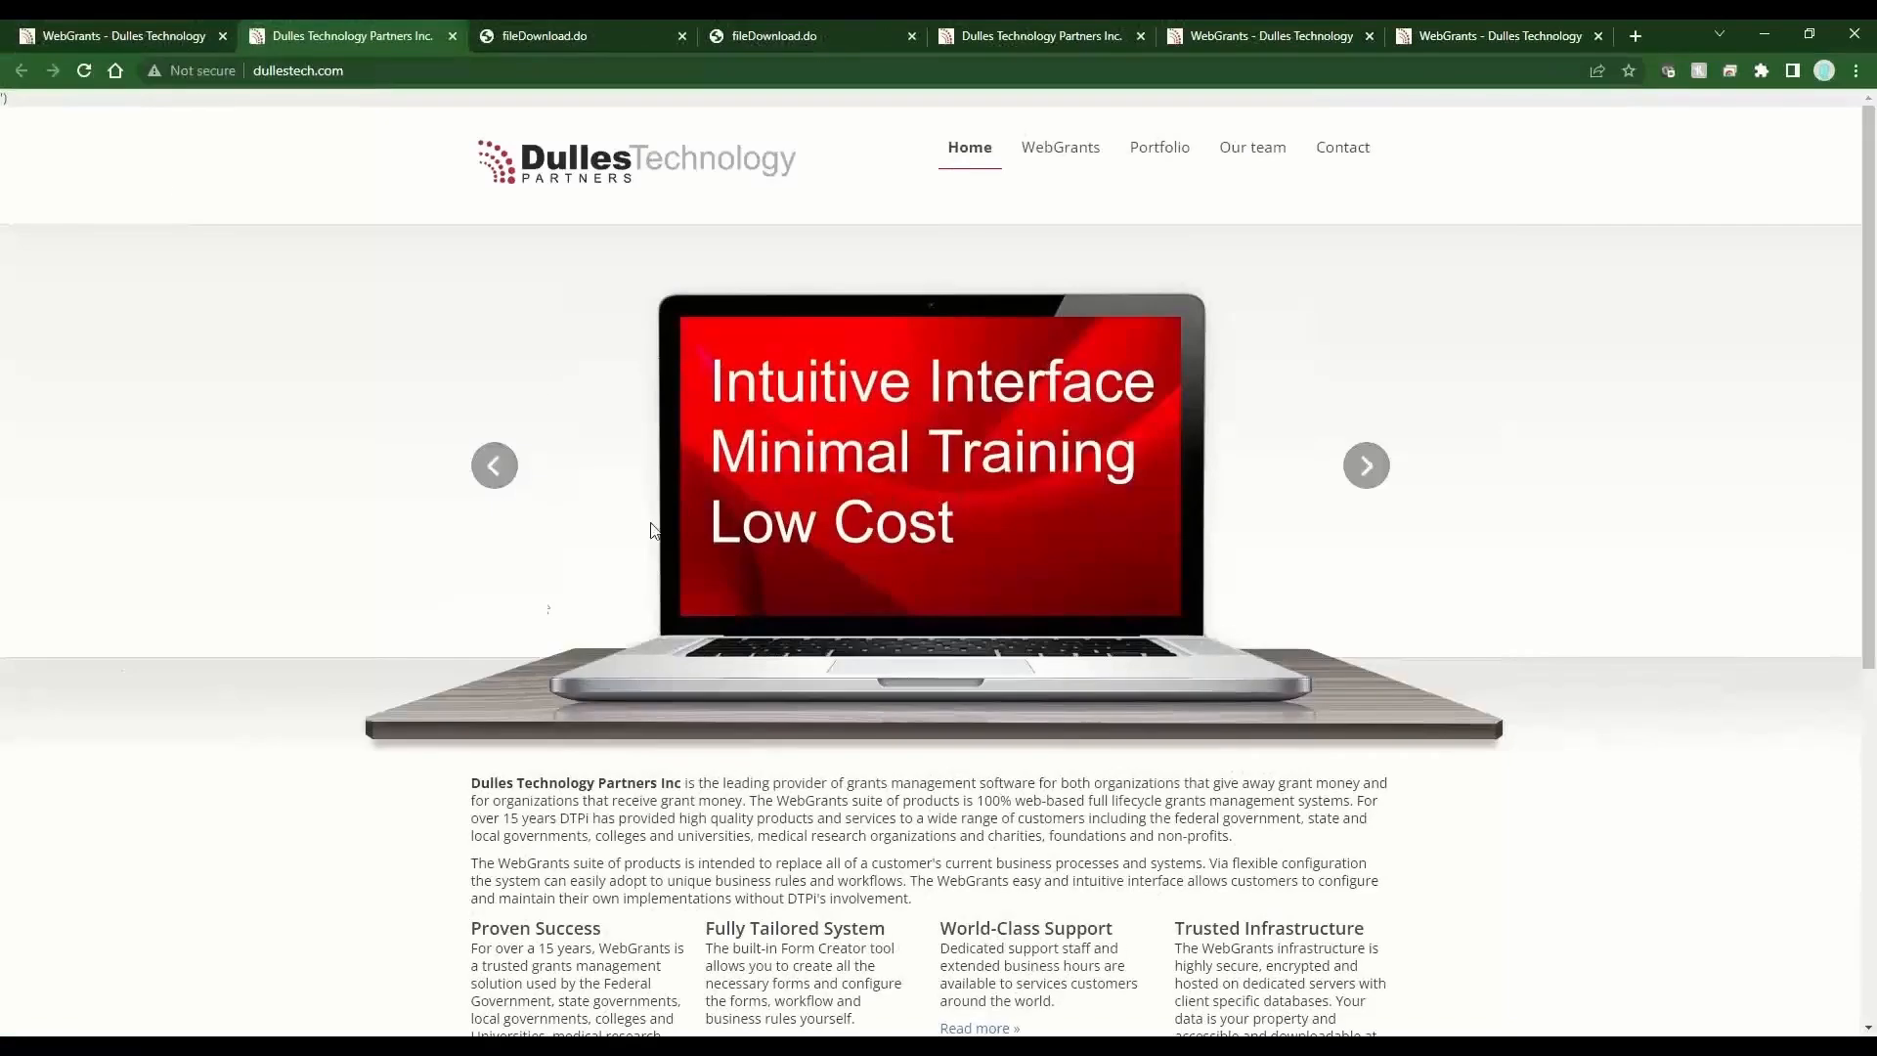
pyautogui.click(144, 28)
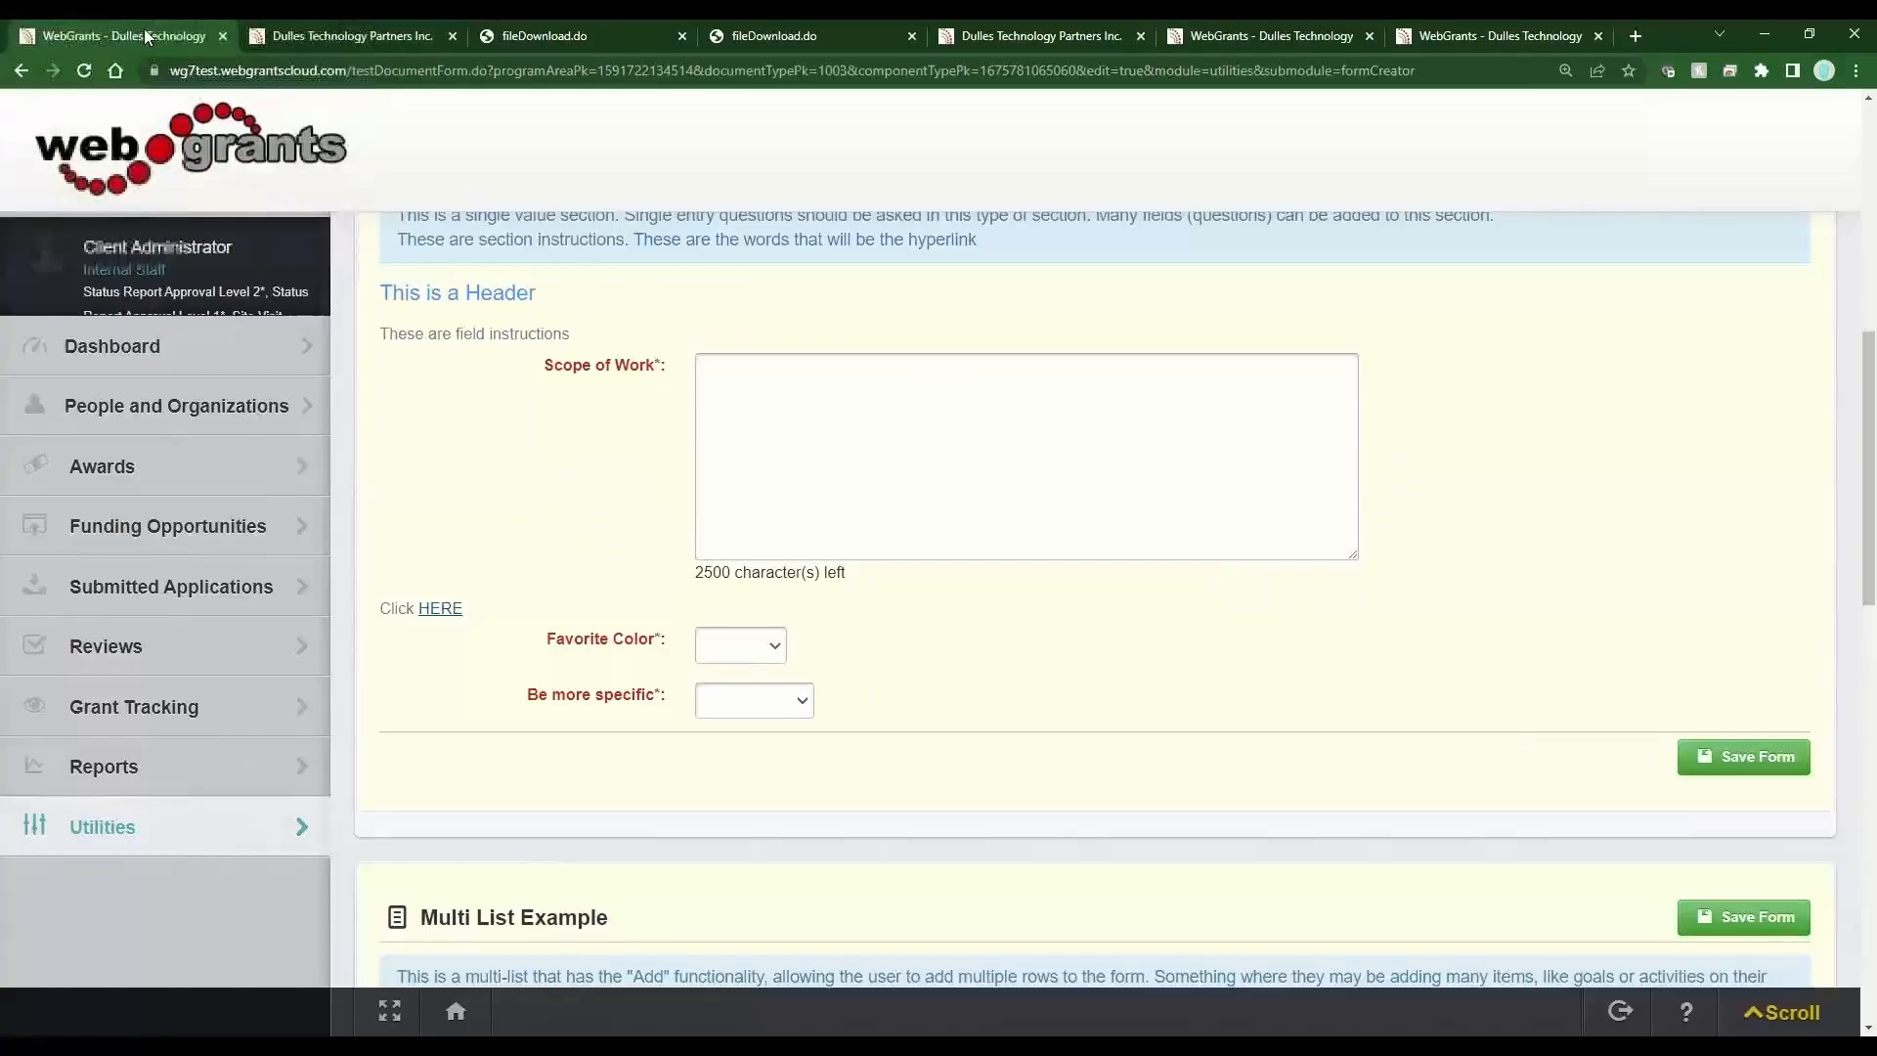